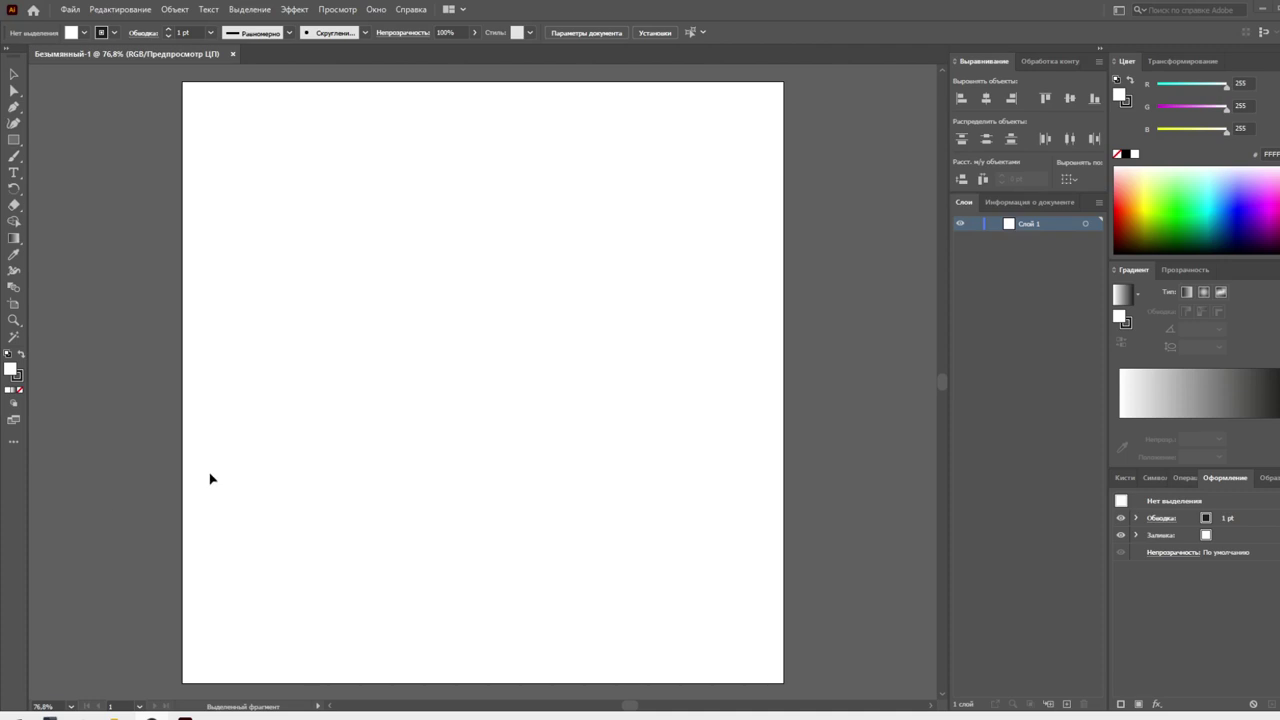
Draw the left half of a guitar silhouette freehand with the Pencil tool
click(14, 141)
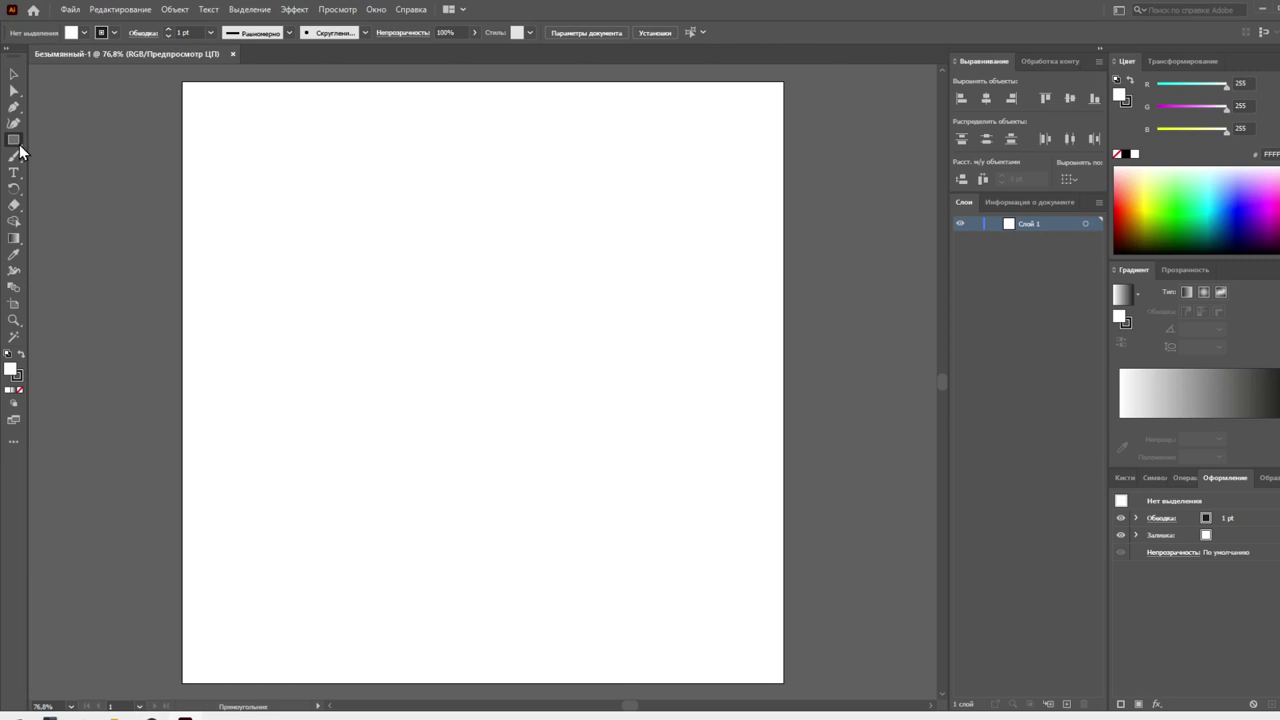
click(15, 156)
click(95, 189)
mouse_move(403, 160)
mouse_down()
mouse_move(383, 209)
mouse_move(399, 238)
mouse_move(400, 365)
mouse_move(360, 389)
mouse_move(364, 474)
mouse_move(328, 550)
mouse_move(332, 598)
mouse_move(366, 632)
mouse_move(408, 641)
mouse_up()
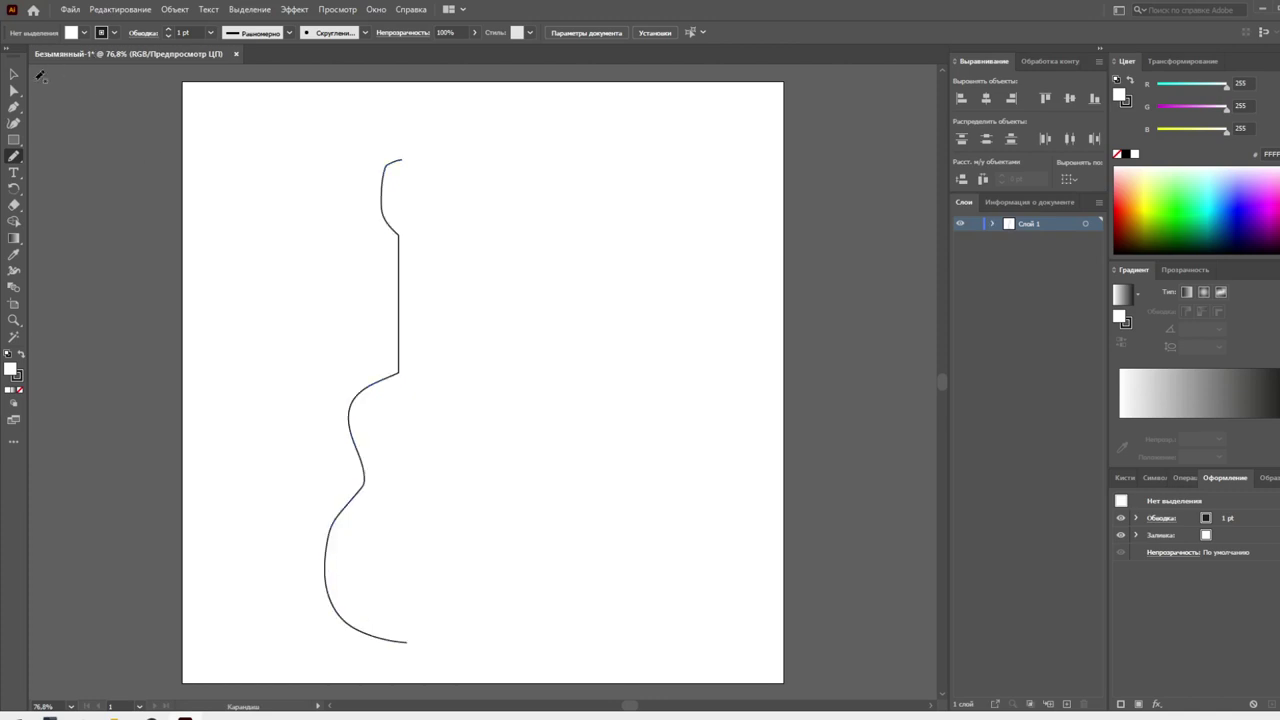
Inspect the half outline's top anchor and straight neck-edge anchors with Direct Selection
click(14, 74)
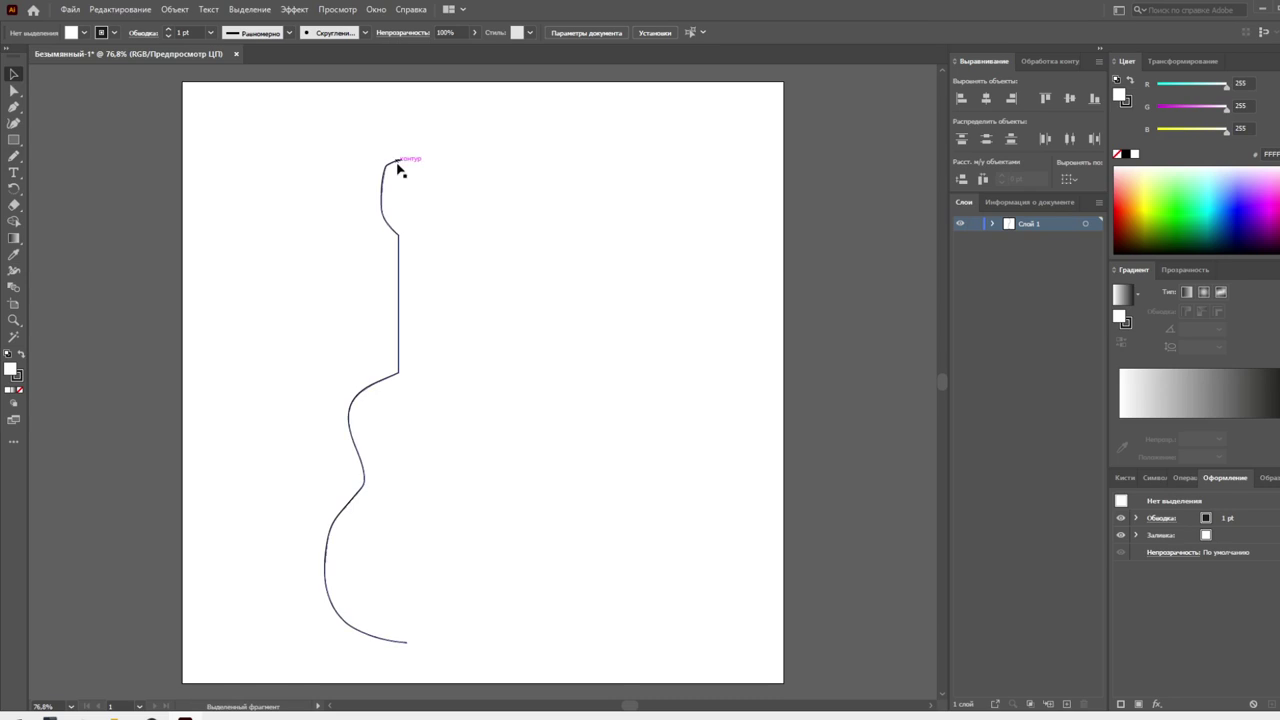
key(a)
click(403, 163)
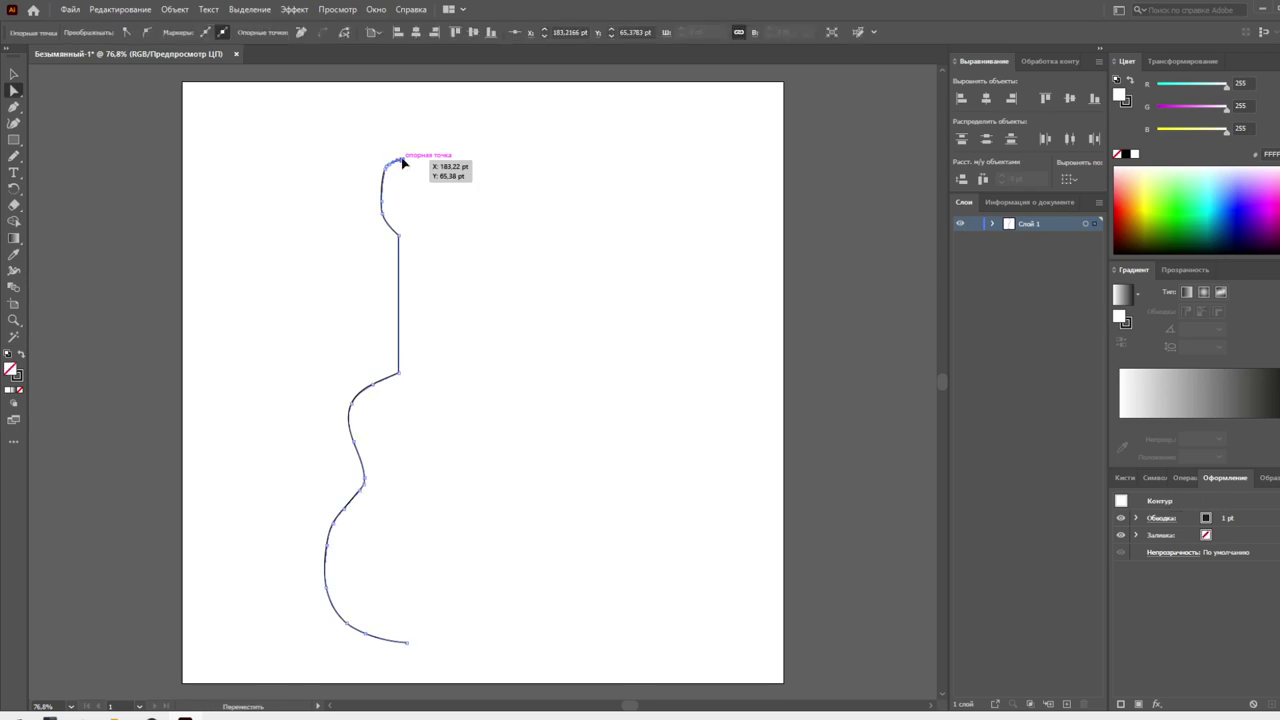
drag(418, 204, 393, 376)
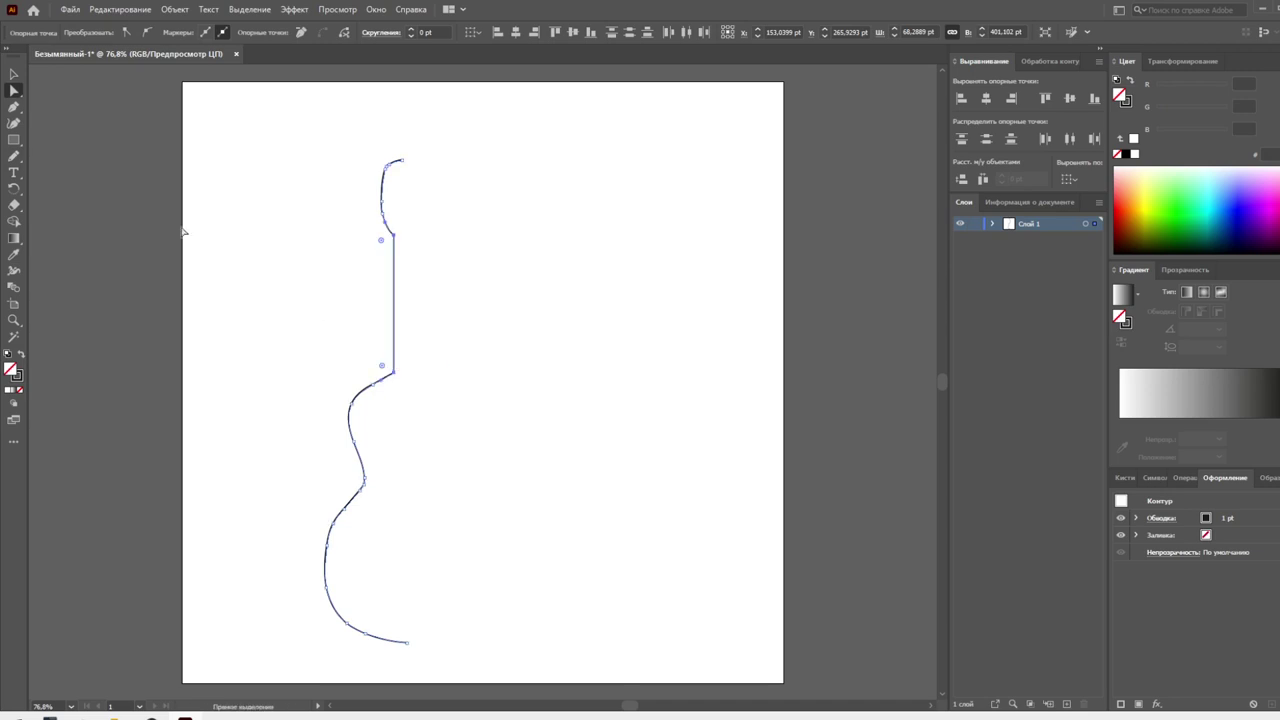
click(14, 74)
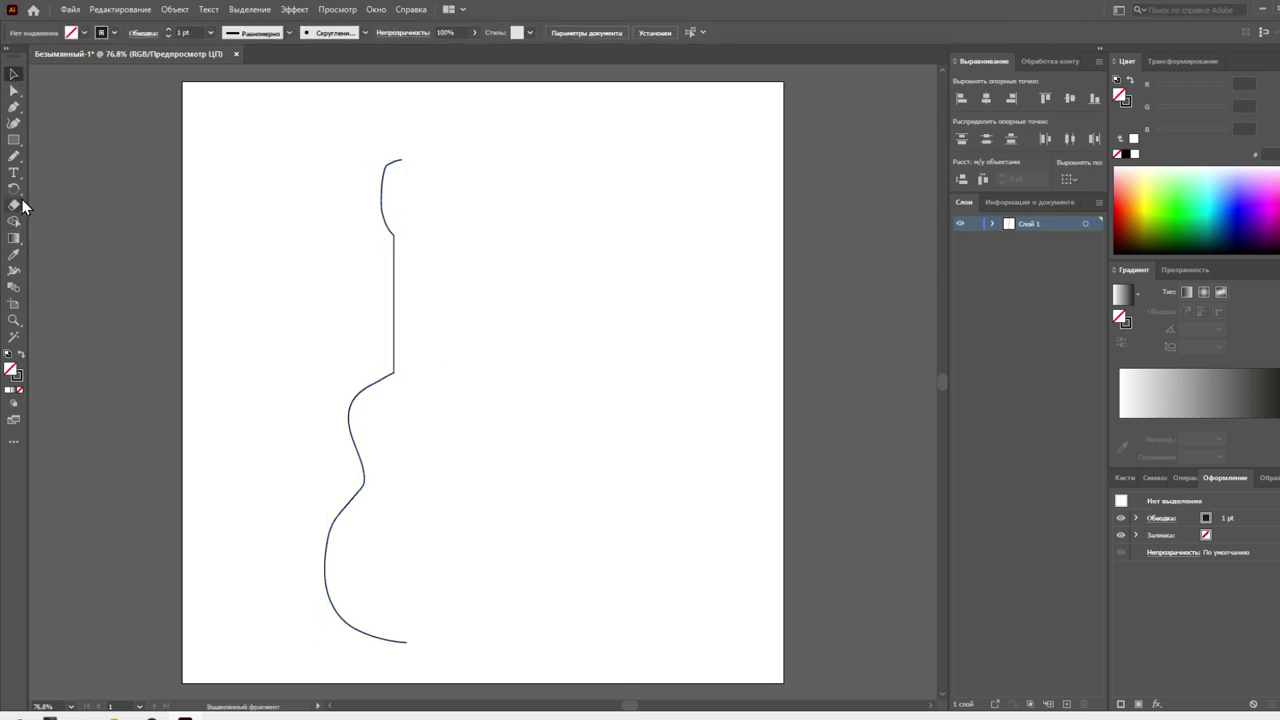
Reflect a copy of the half outline across its top anchor to form the right half
drag(20, 200, 56, 204)
click(14, 74)
click(392, 240)
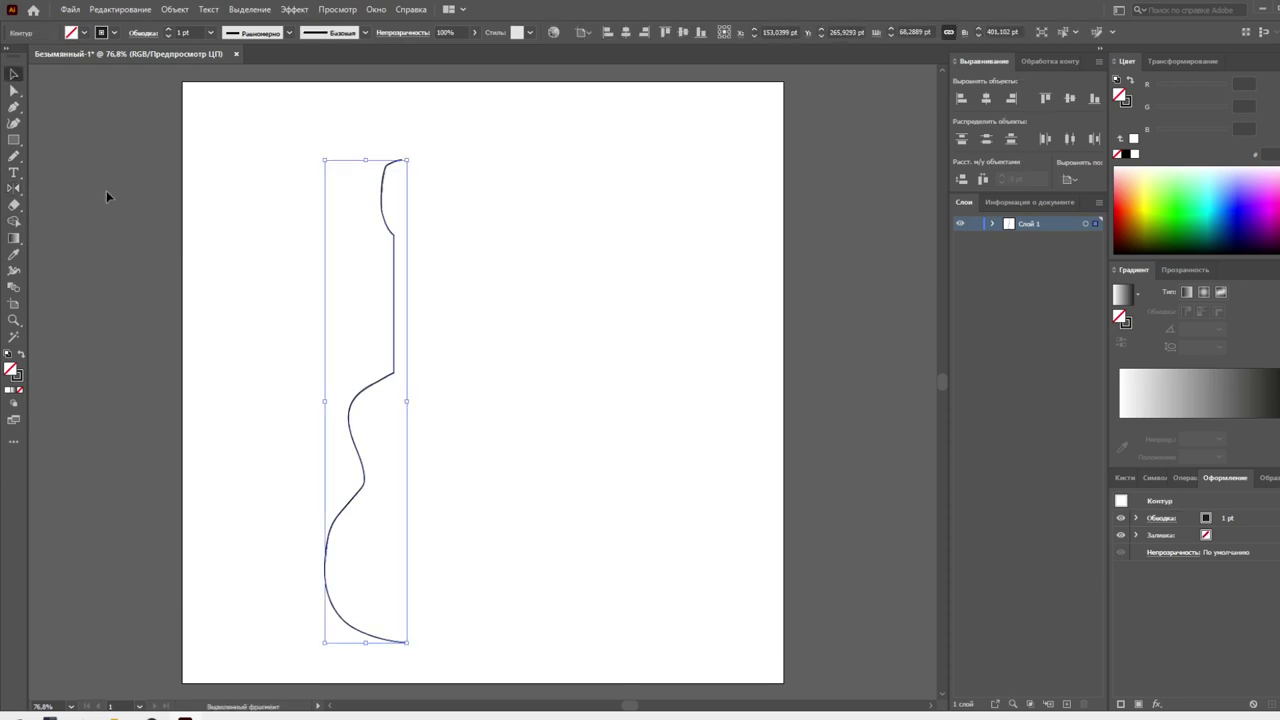
click(22, 192)
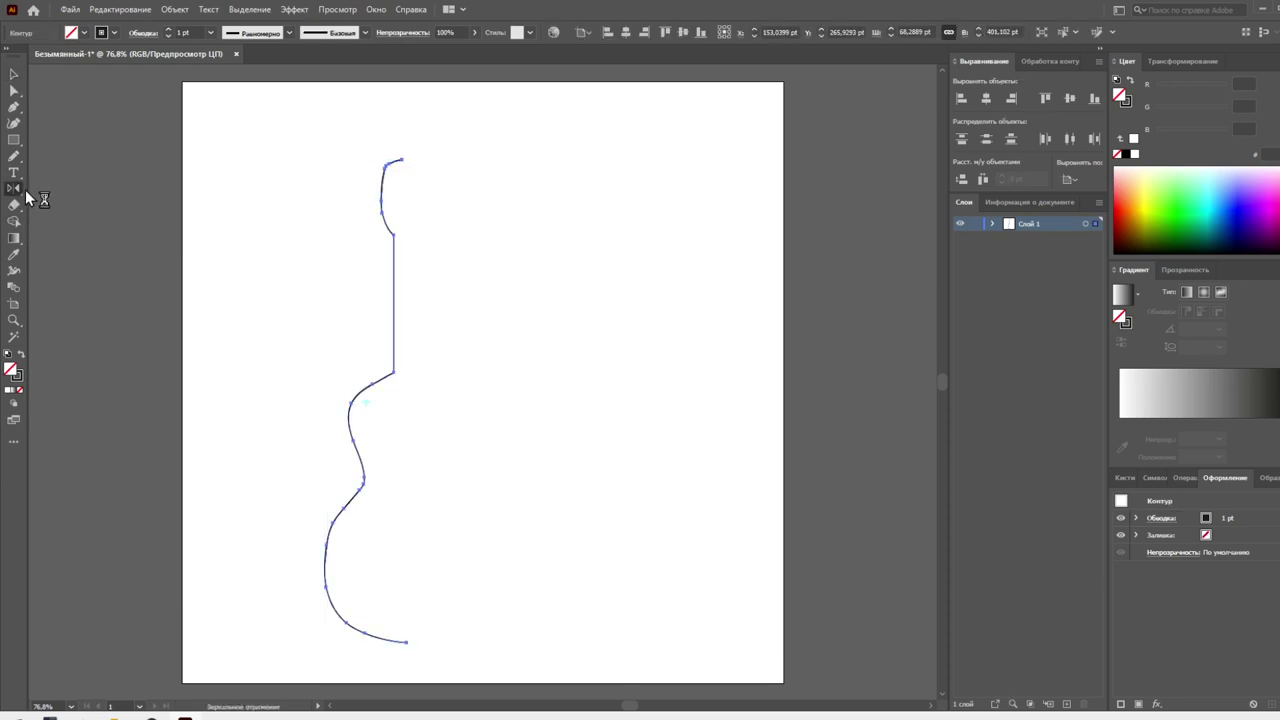
click(400, 158)
drag(385, 190, 417, 200)
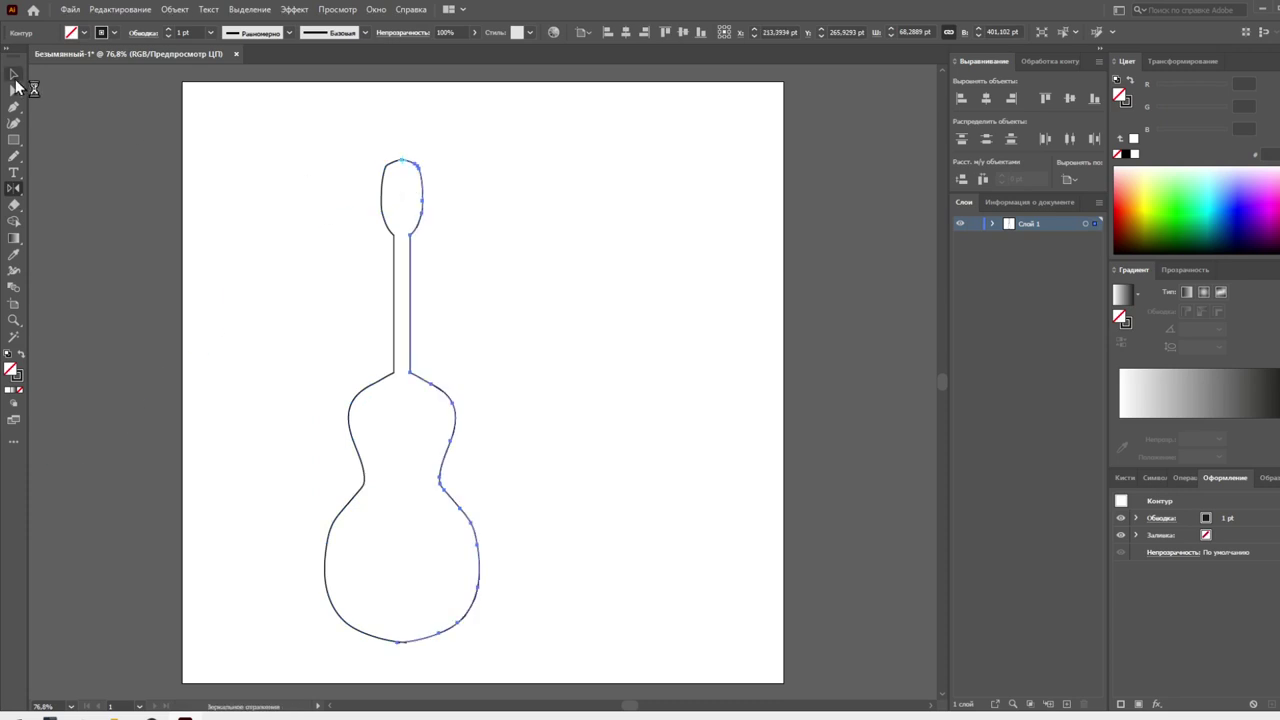
click(13, 74)
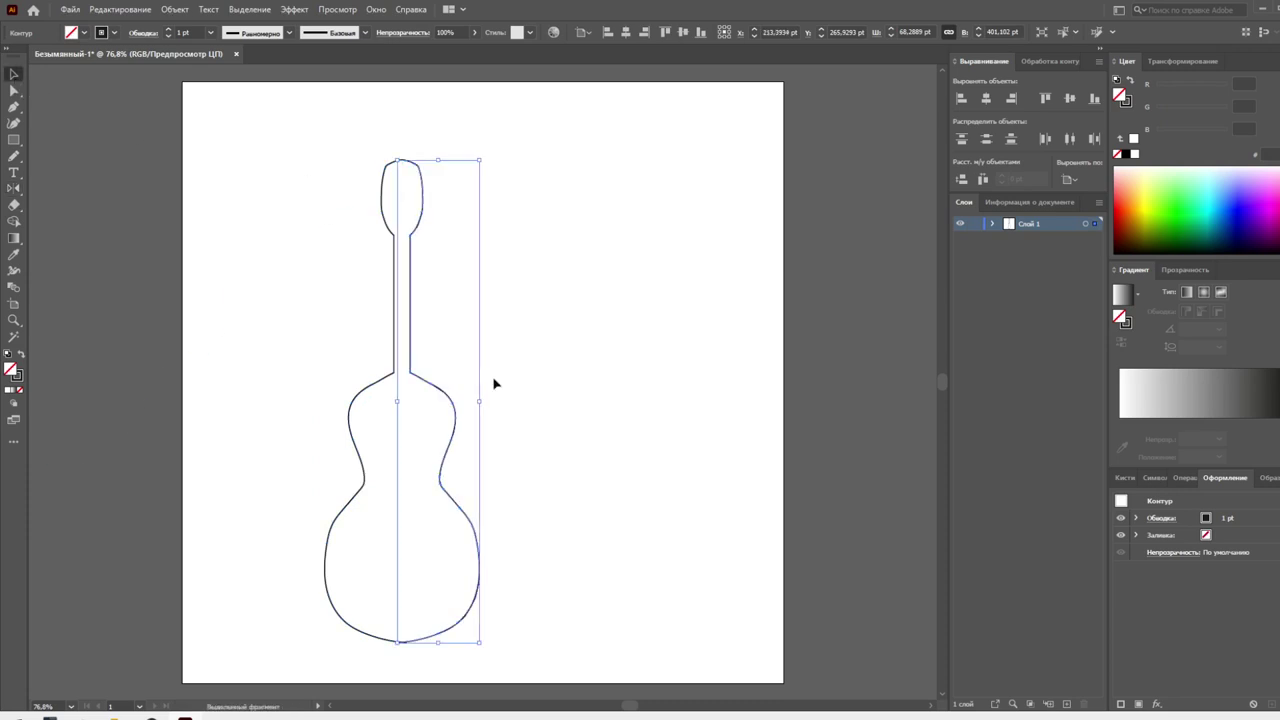
click(494, 390)
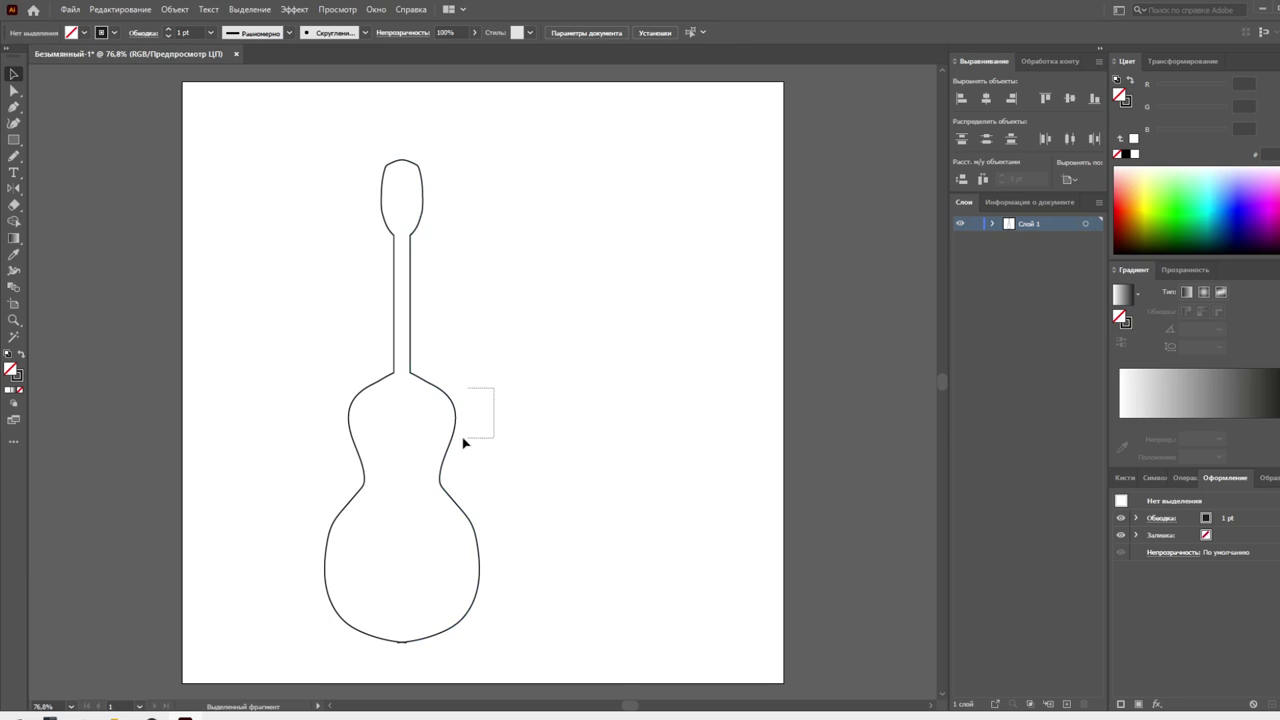
Delete the mirrored right half and nudge the half outline's neck edge slightly left
drag(494, 390, 446, 447)
key(Delete)
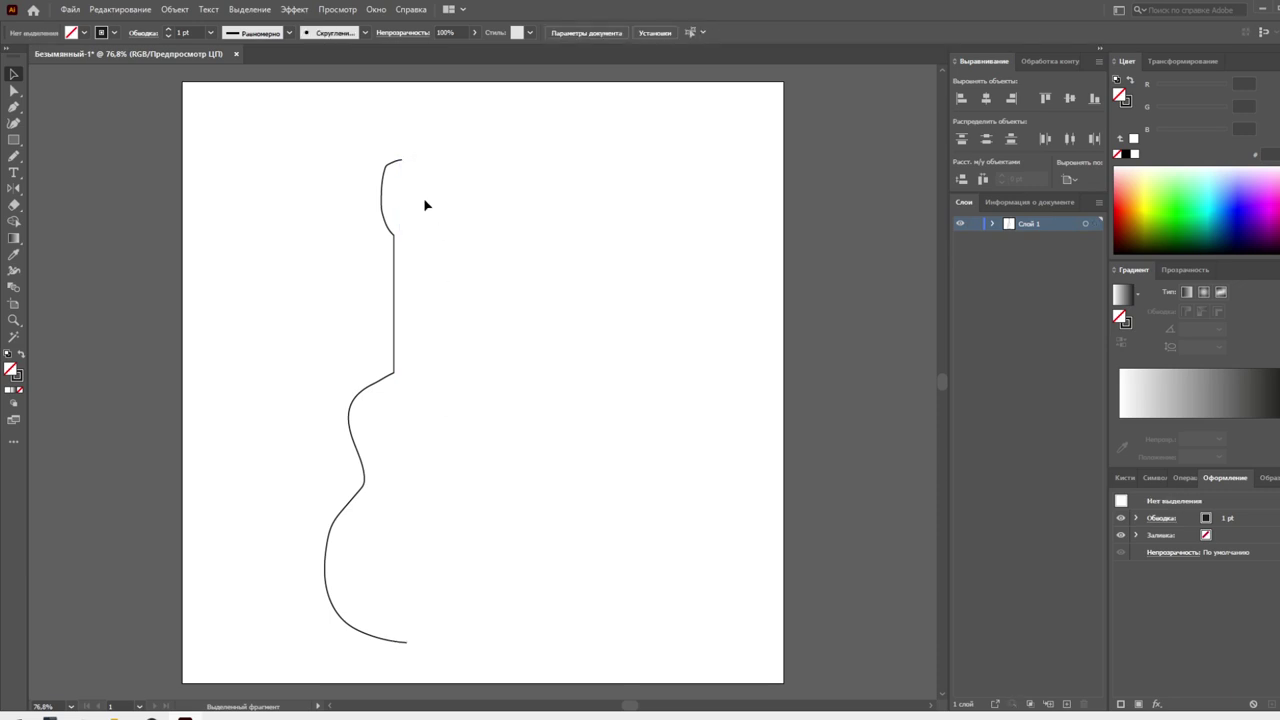
key(a)
mouse_move(418, 153)
mouse_down()
mouse_move(400, 644)
mouse_move(415, 648)
mouse_up()
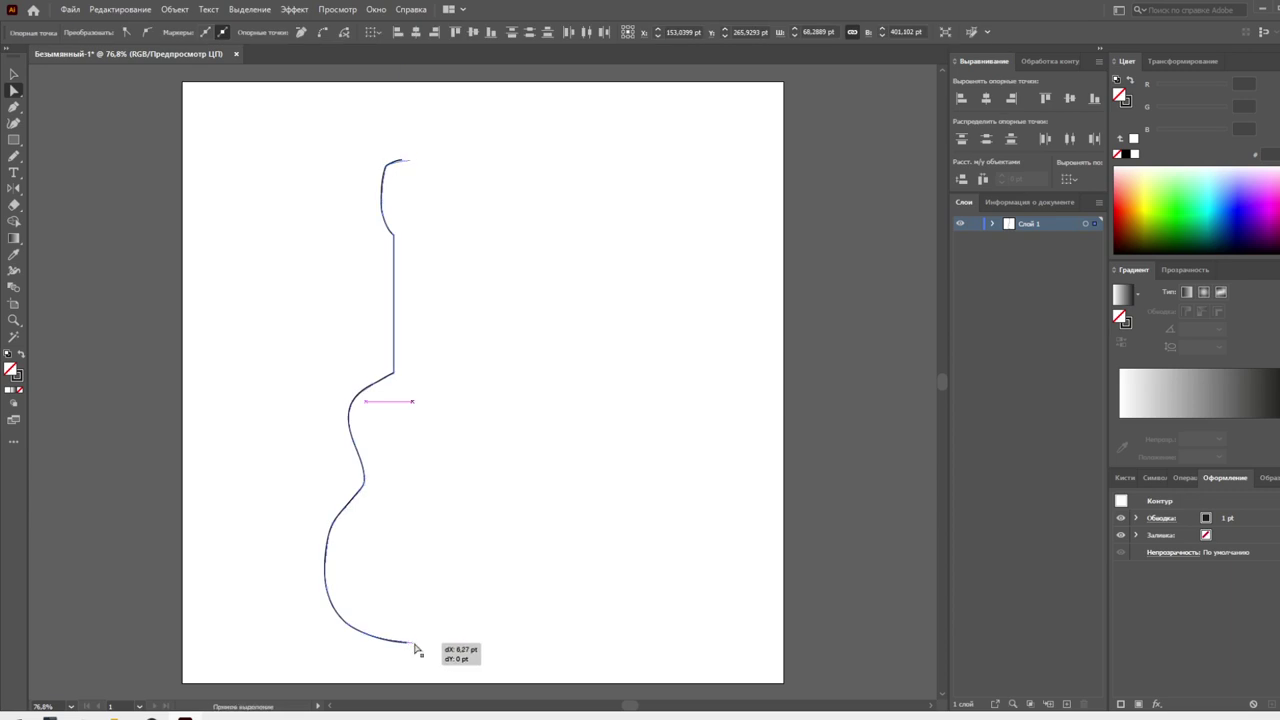
click(414, 643)
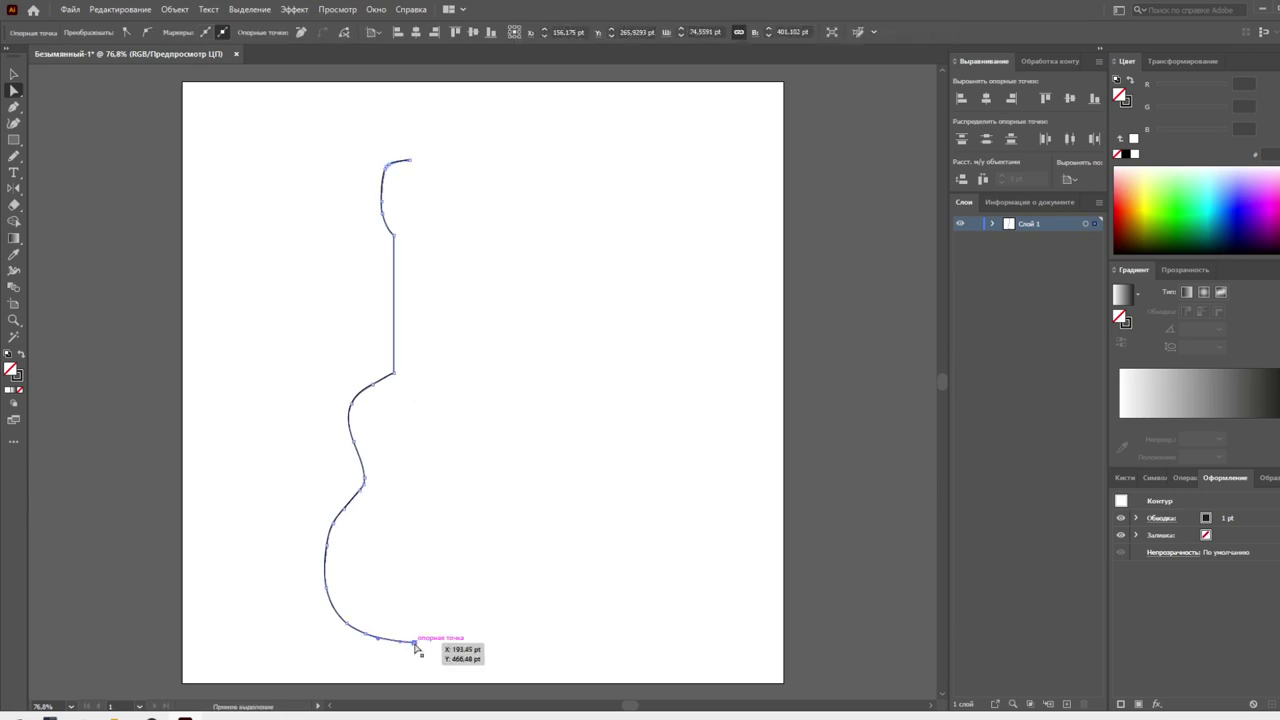
click(413, 225)
mouse_move(406, 230)
mouse_down()
mouse_move(396, 386)
mouse_move(391, 372)
mouse_up()
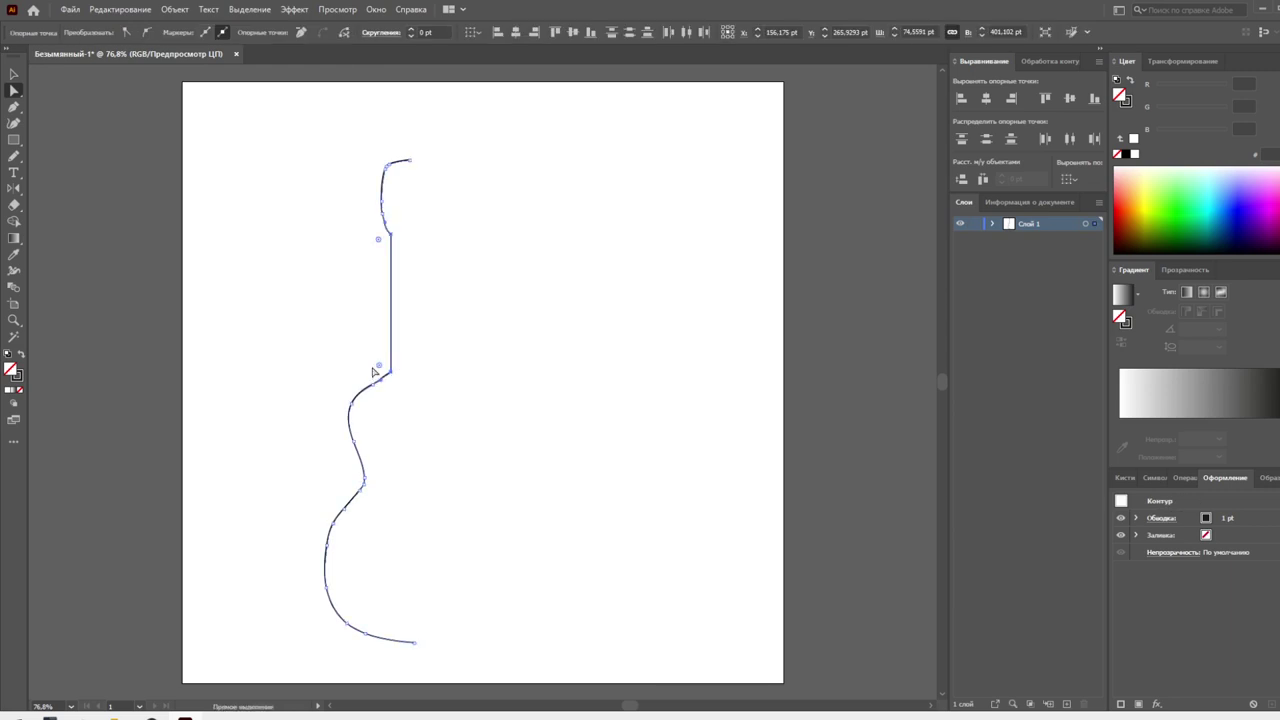
click(317, 312)
Reflect a fresh copy of the adjusted half from its top anchor to complete the guitar
click(14, 74)
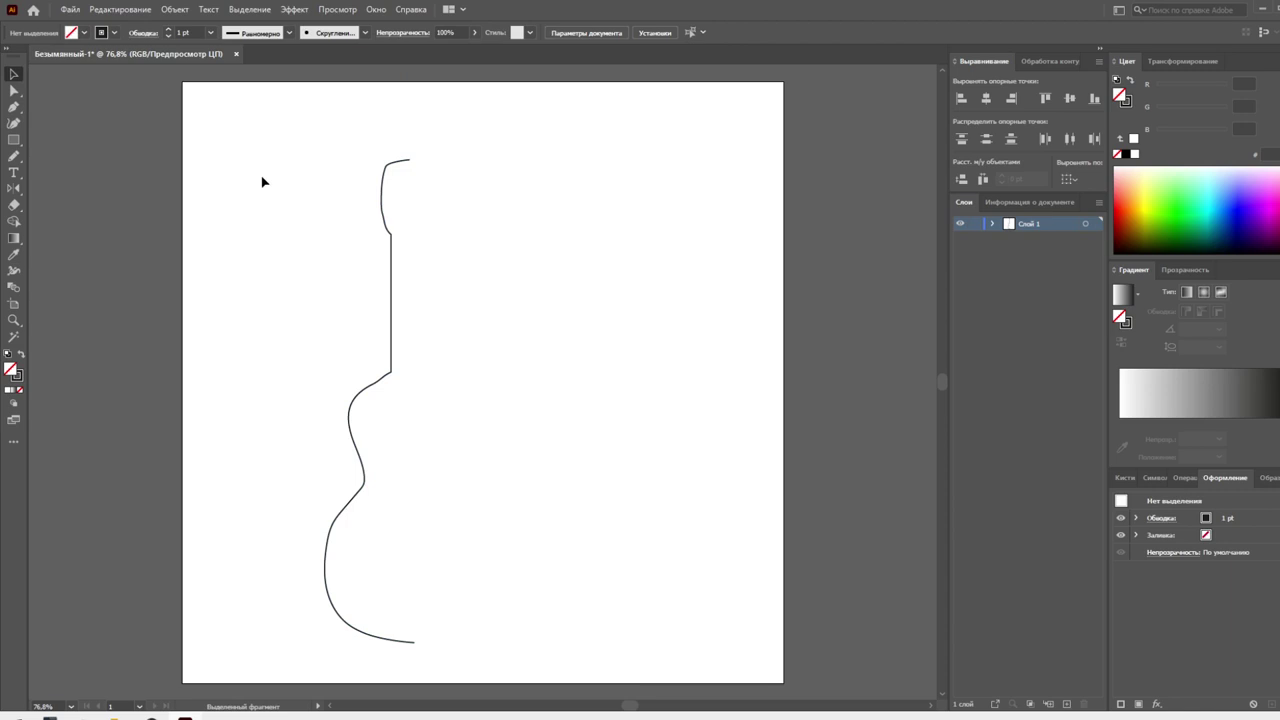
drag(470, 172, 314, 390)
click(18, 192)
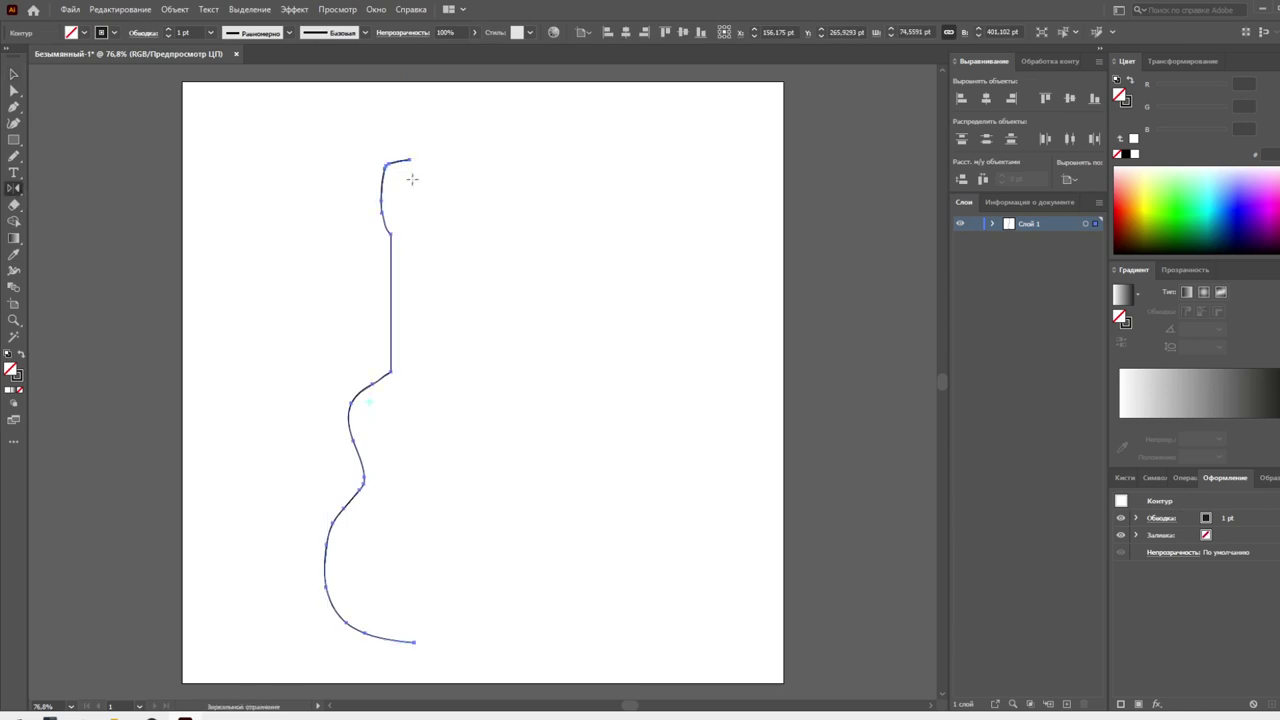
click(410, 159)
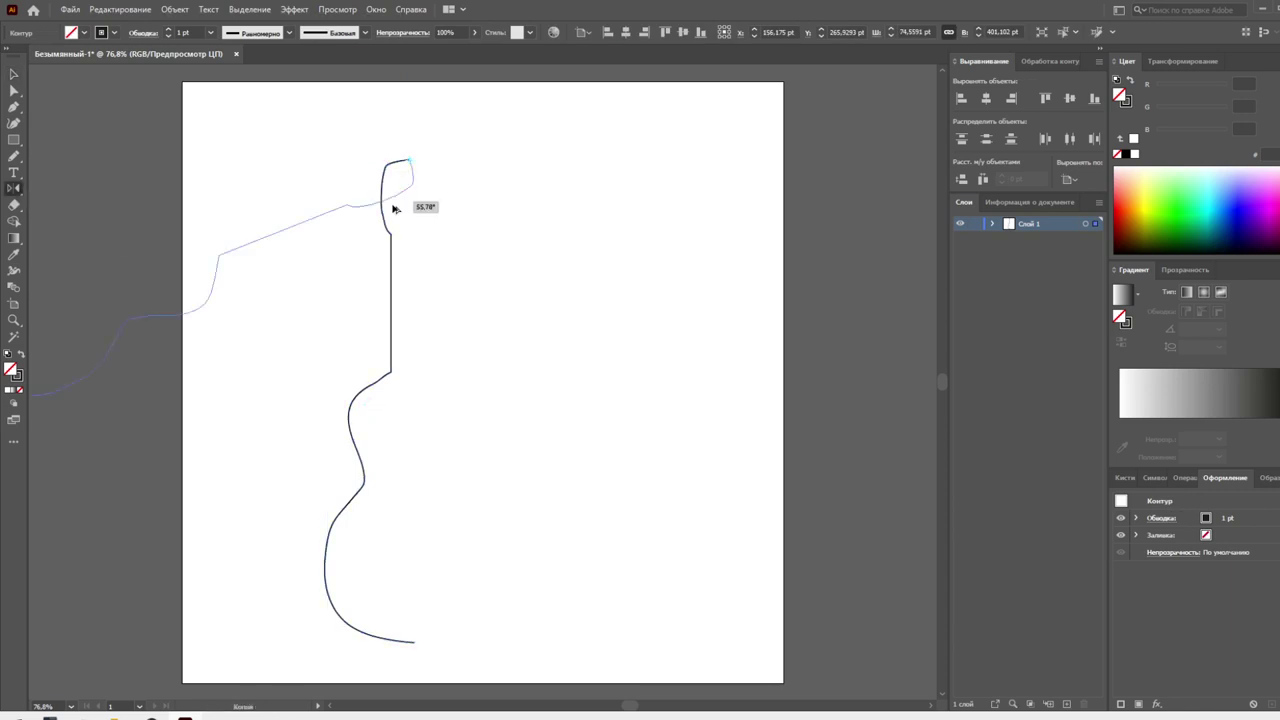
drag(391, 200, 417, 206)
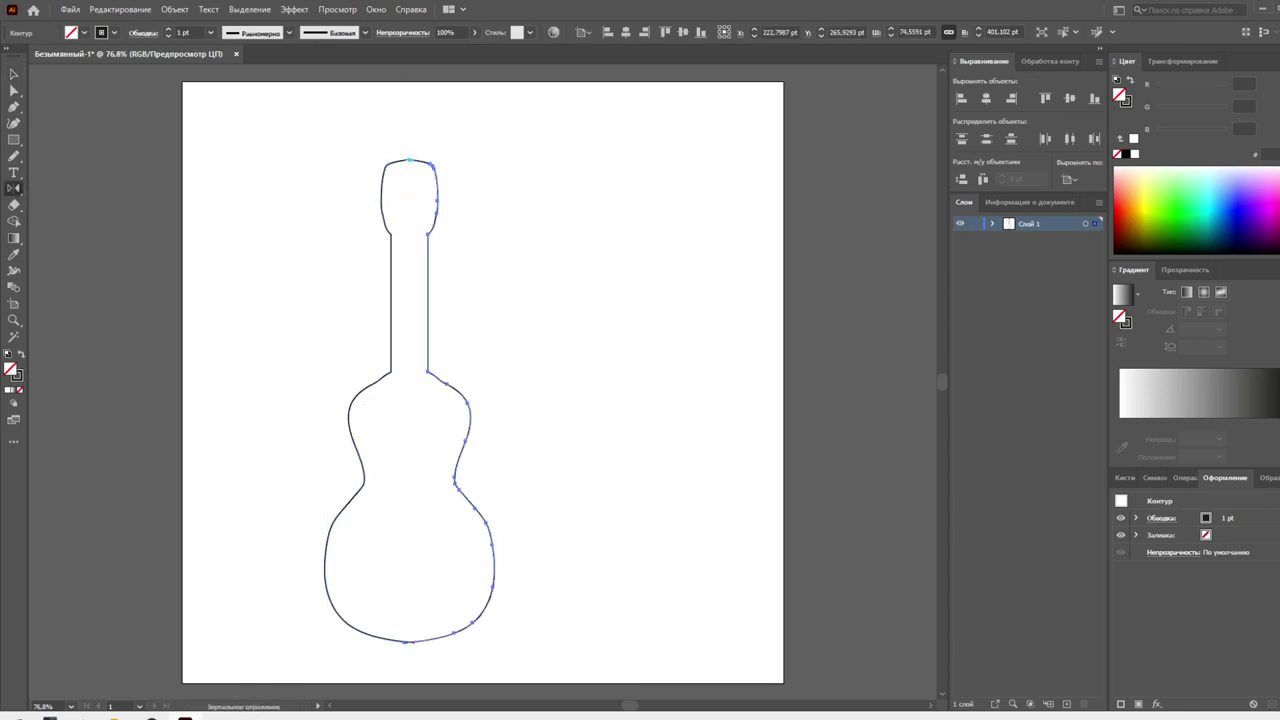
click(14, 74)
click(252, 221)
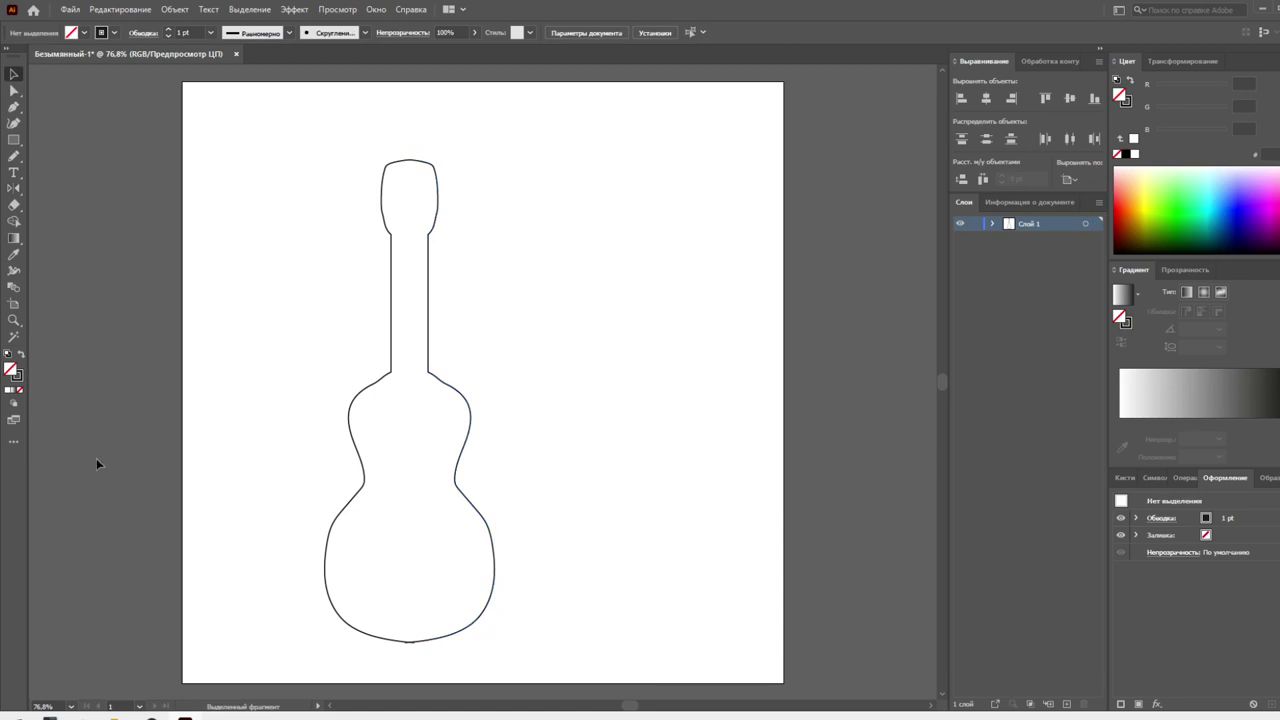
Zoom into the bottom gap and drag the loose anchor to meet the other half
key(a)
scroll(388, 636, down, 1)
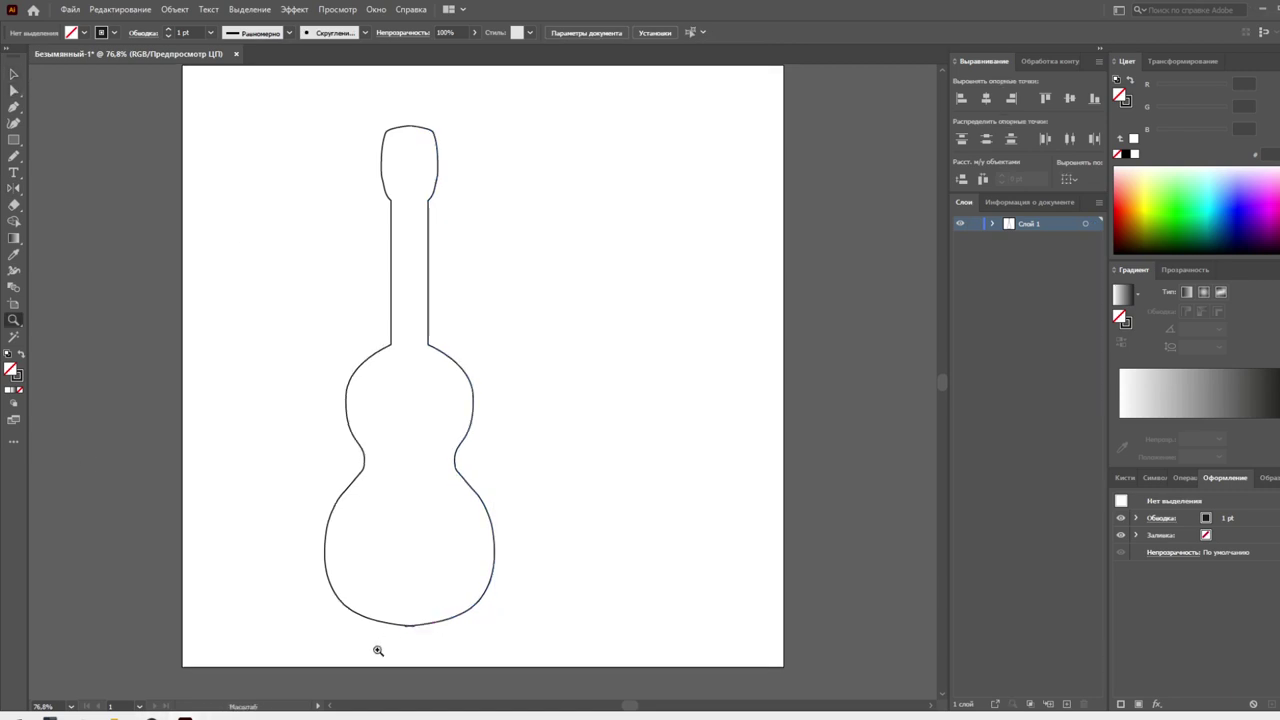
drag(374, 649, 442, 591)
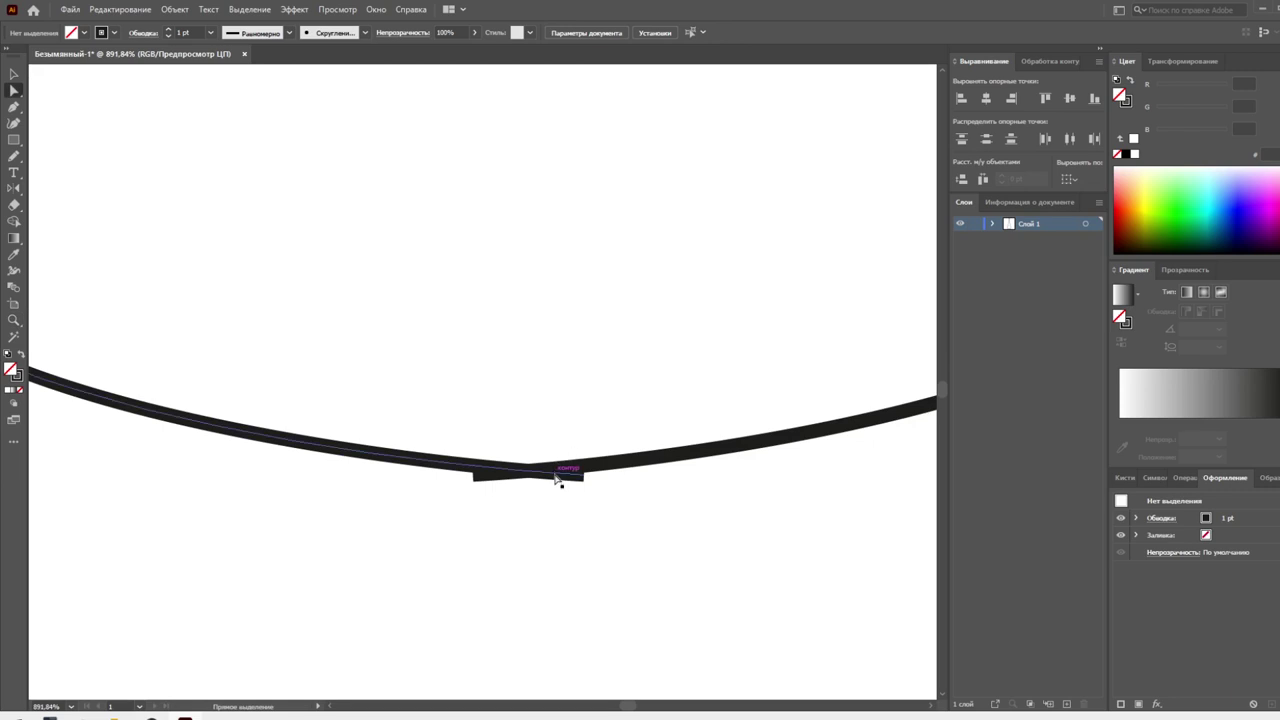
drag(580, 481, 486, 471)
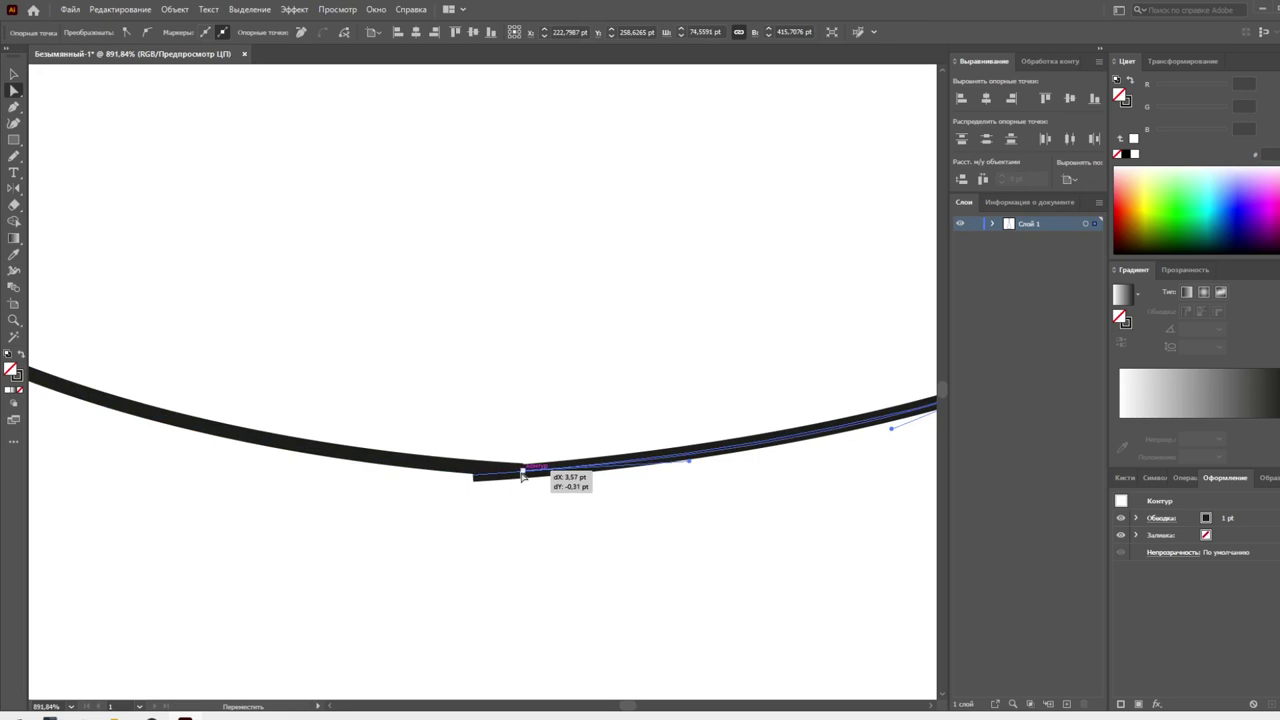
click(504, 495)
key(ctrl+0)
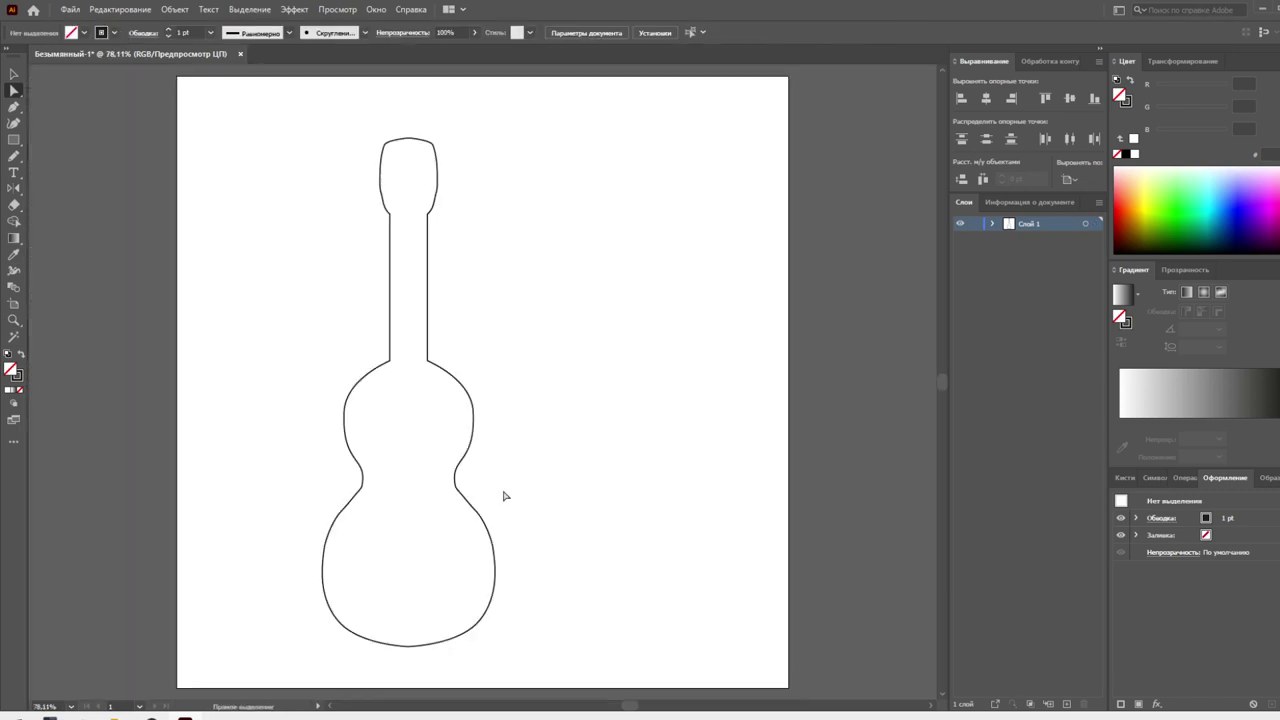
Select both guitar halves and join them into one closed path
key(v)
drag(497, 324, 323, 429)
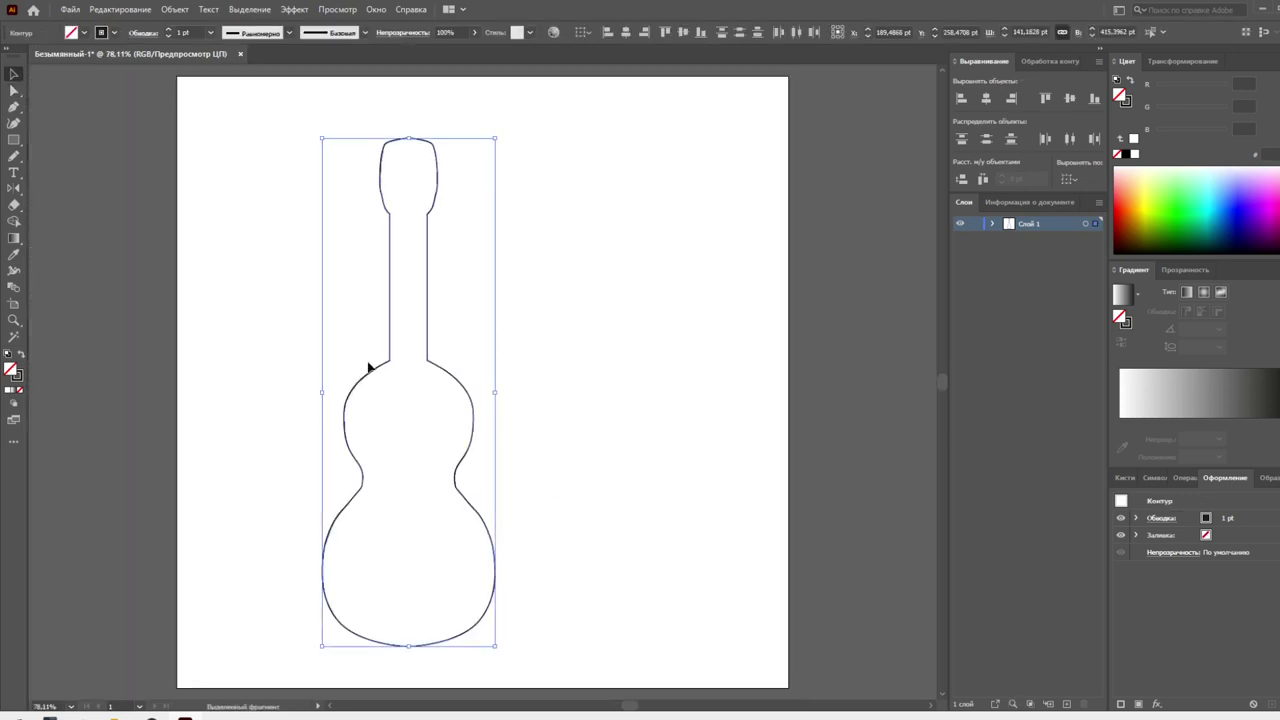
right_click(428, 345)
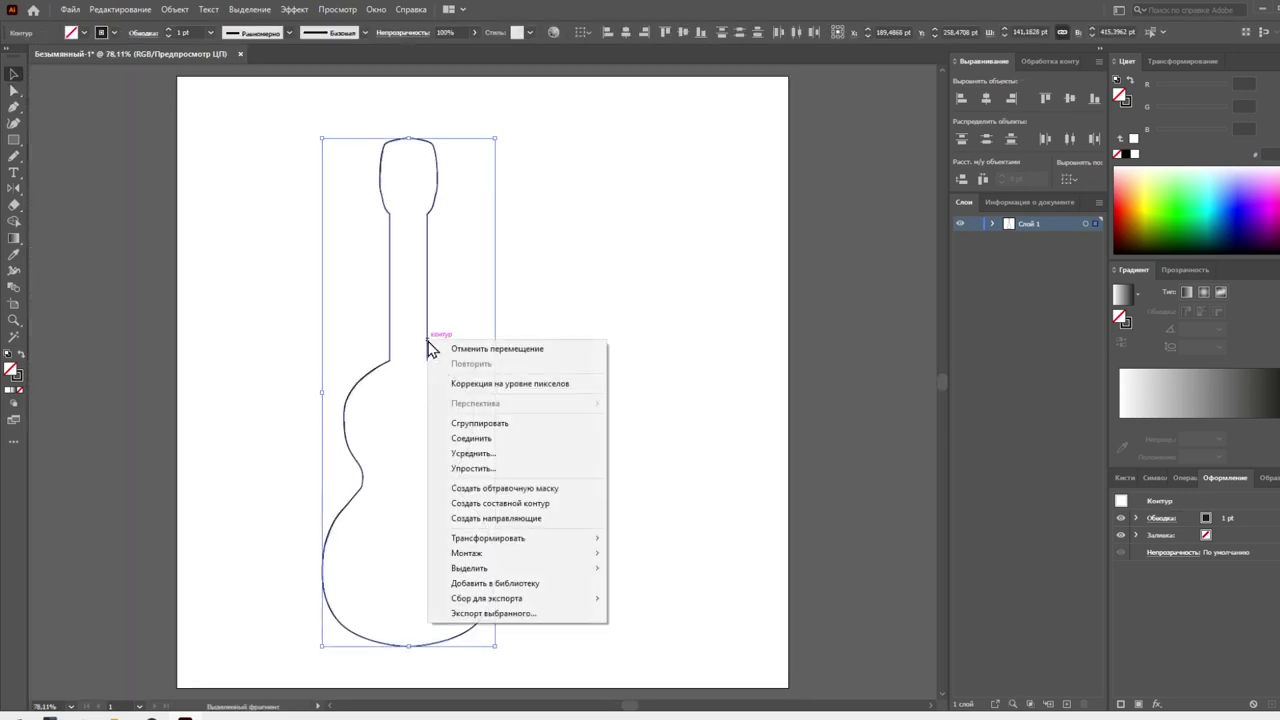
click(471, 438)
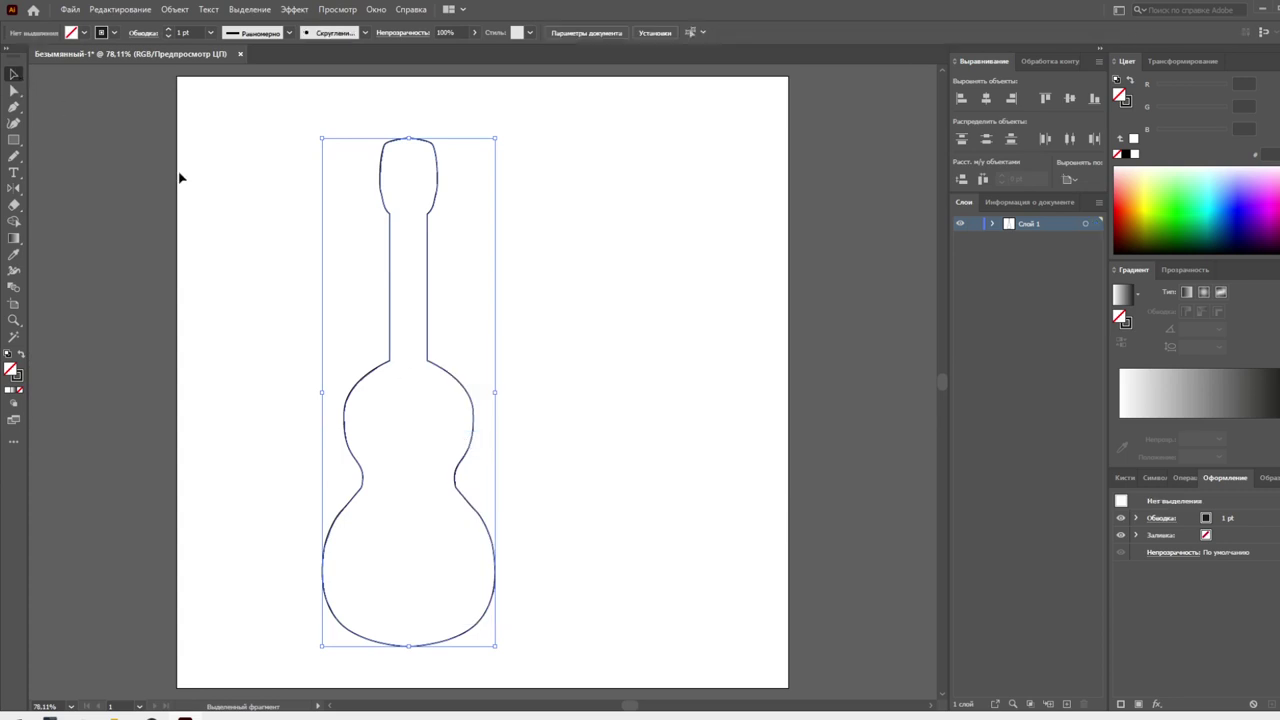
drag(257, 206, 509, 391)
Swap fill and stroke to make the guitar solid black, then move it left off the artboard
click(20, 357)
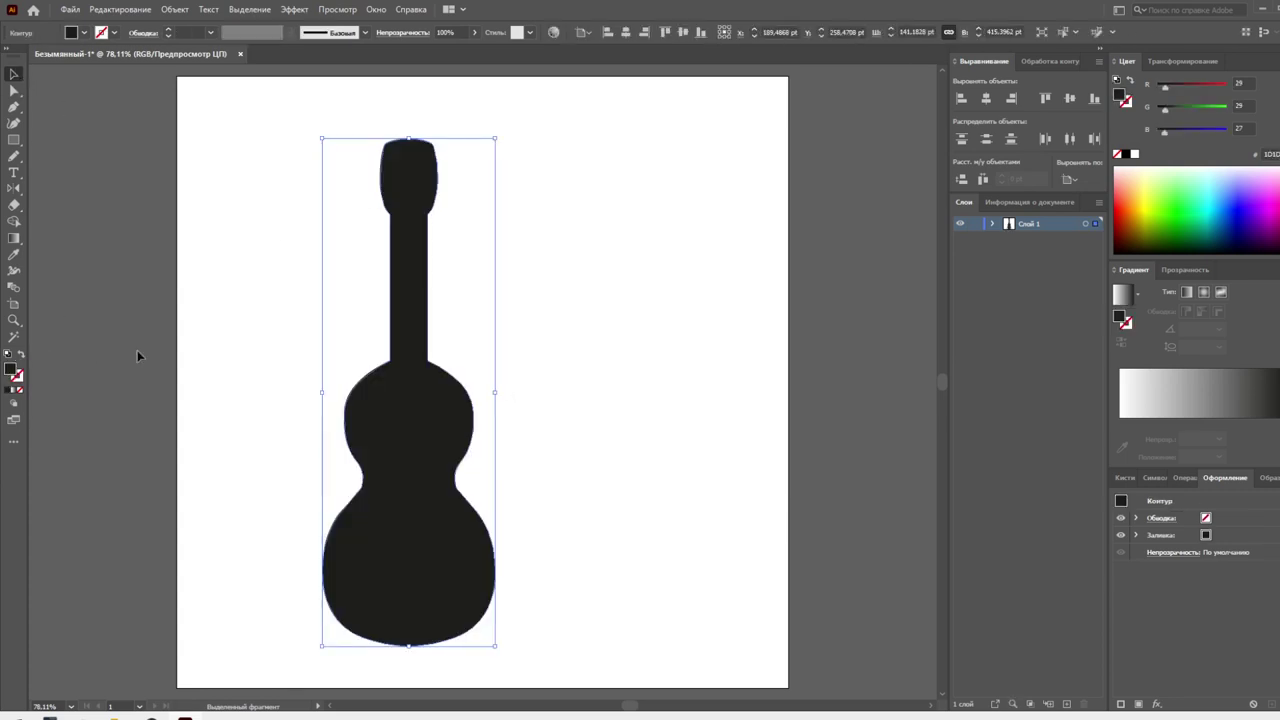
drag(445, 427, 104, 386)
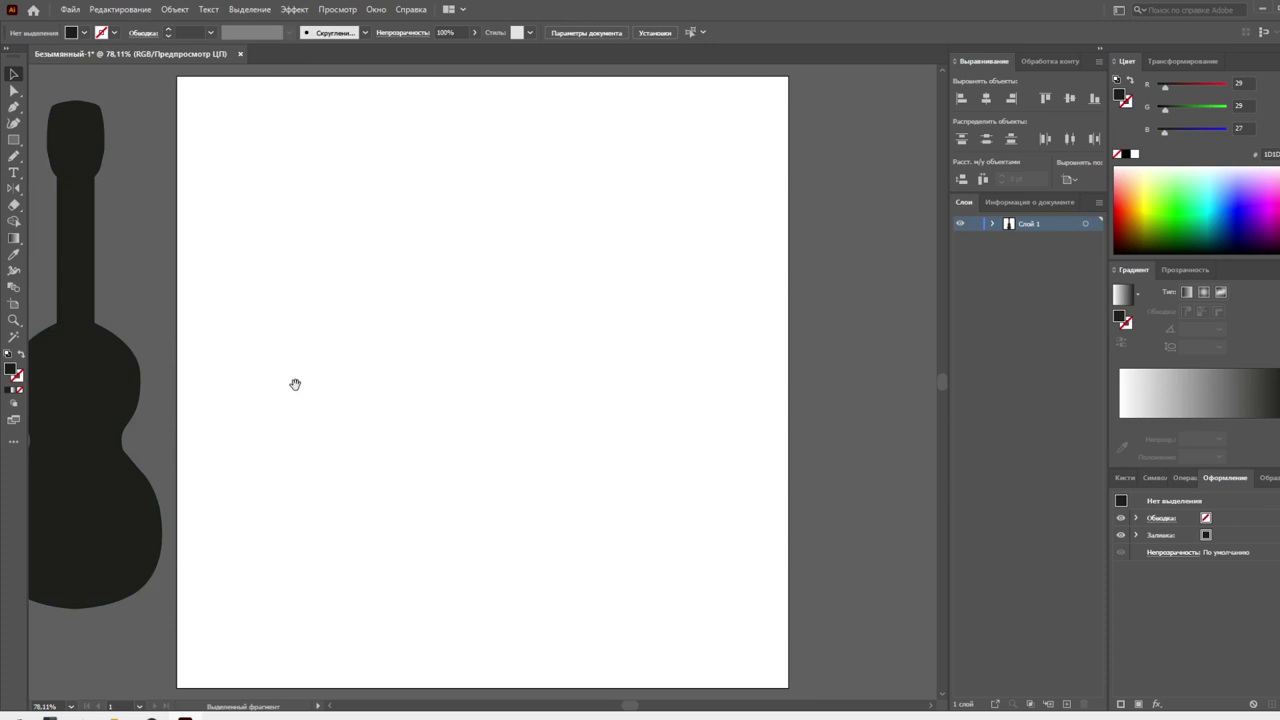
drag(294, 380, 390, 381)
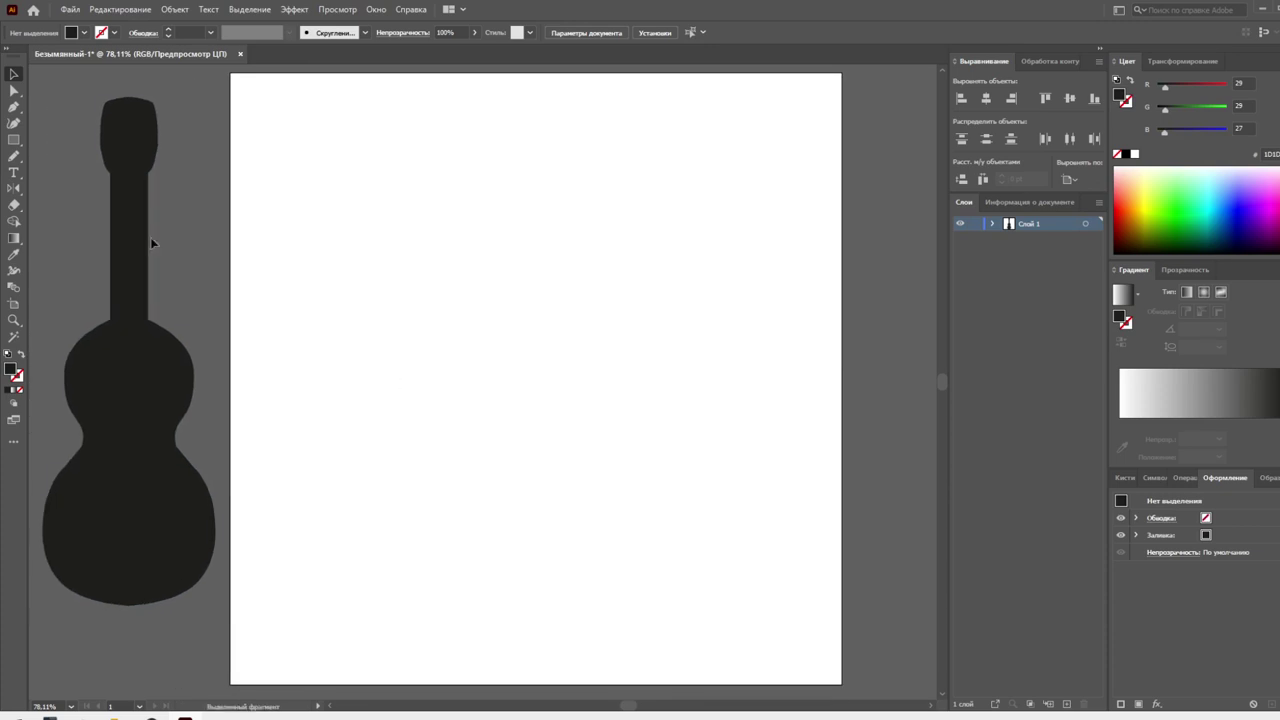
Open the Artistic Watercolor brush library, enlarge it and dock it with the panels
click(14, 156)
key(b)
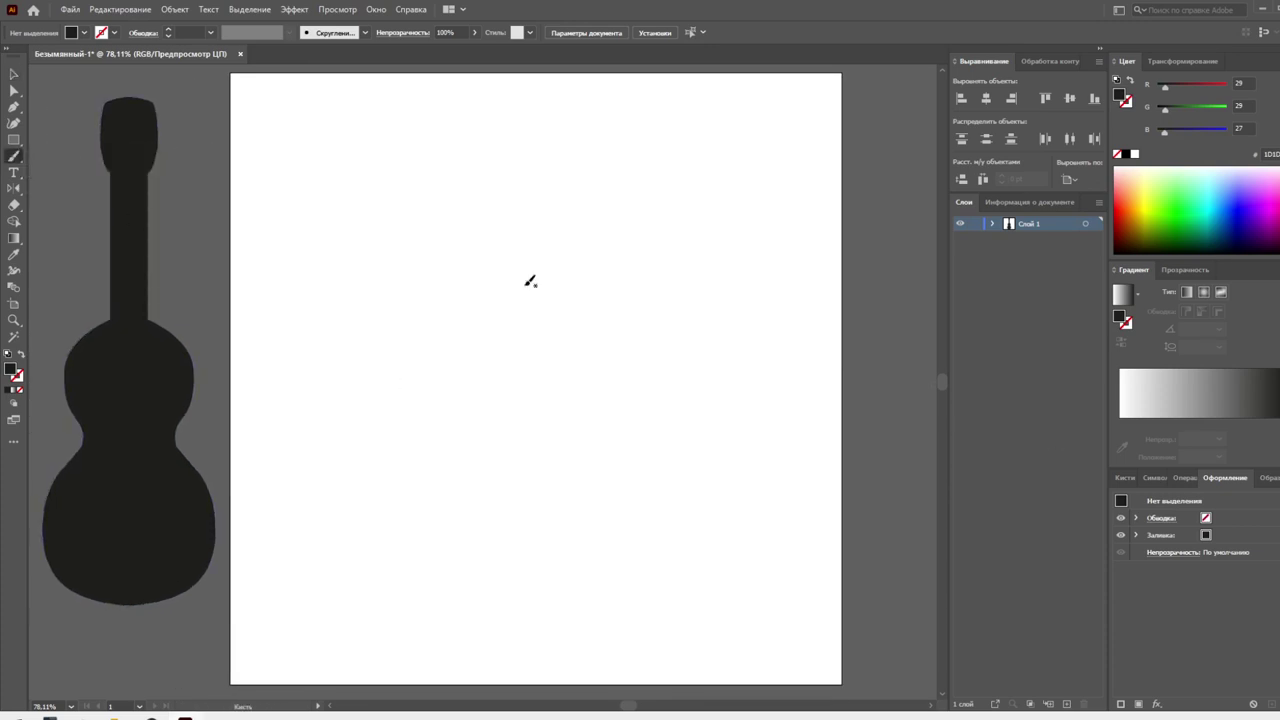
click(1121, 477)
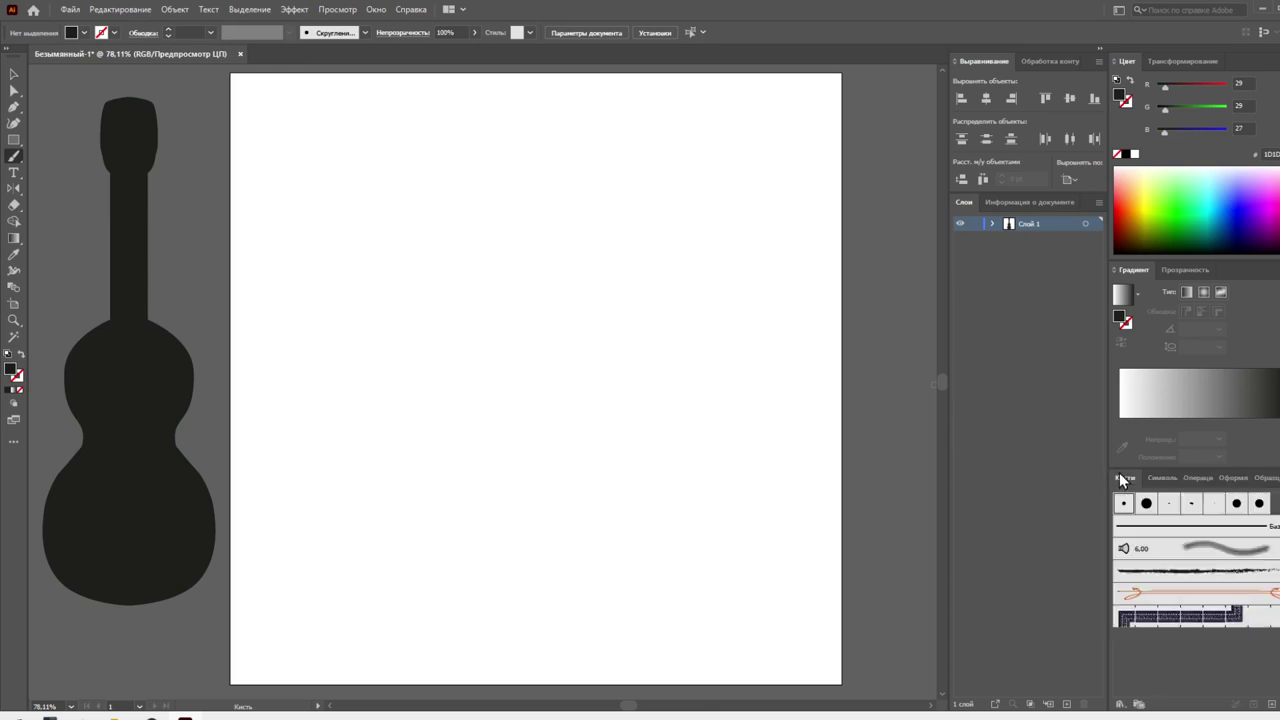
click(1120, 704)
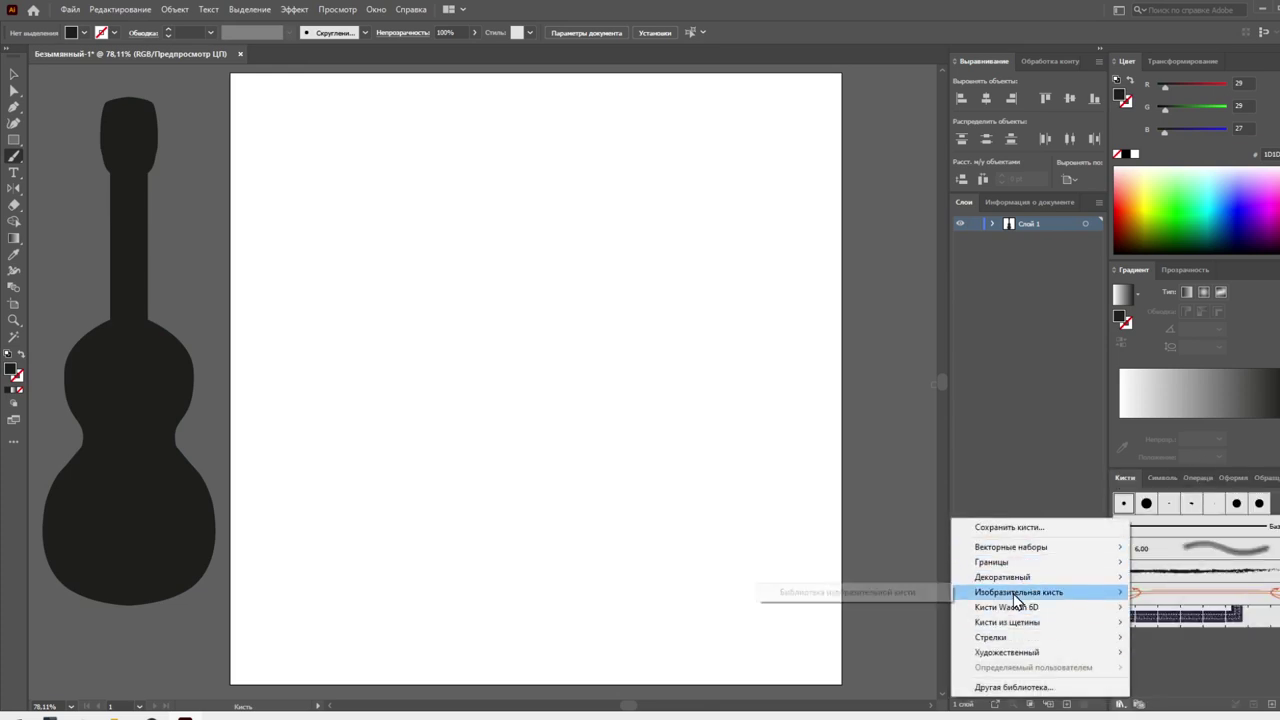
mouse_move(1007, 652)
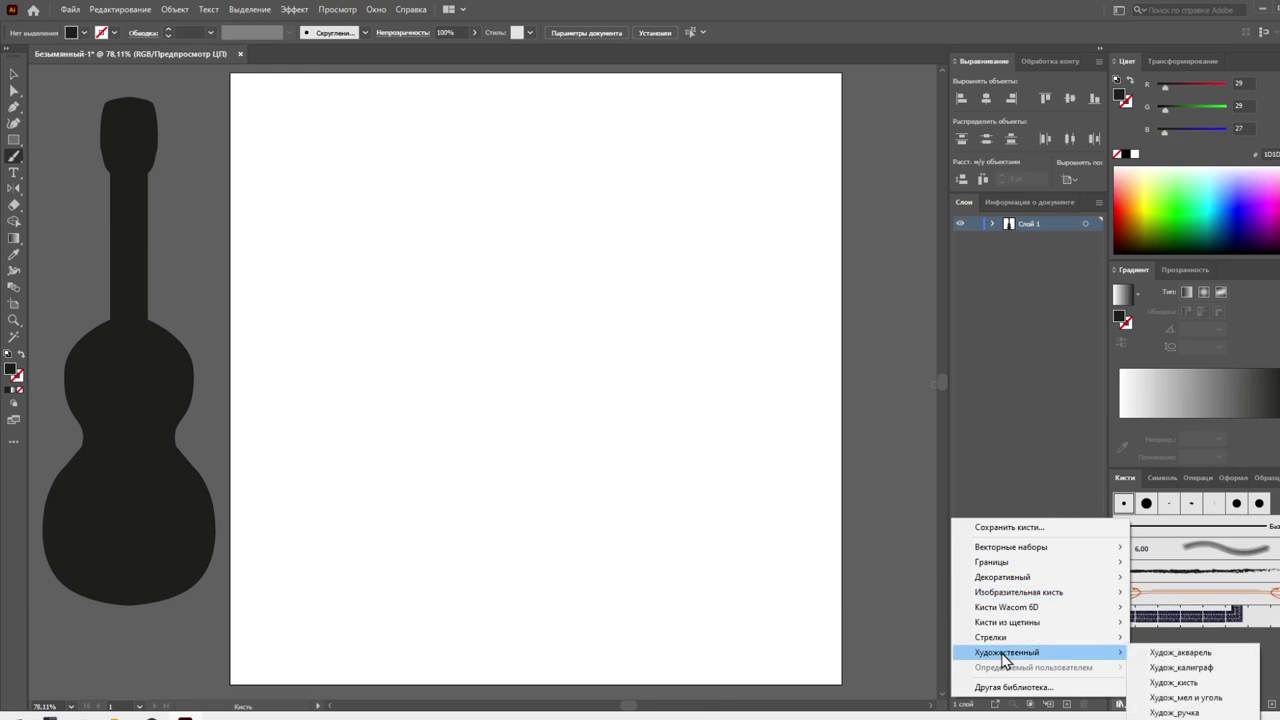
click(1168, 651)
drag(470, 316, 470, 498)
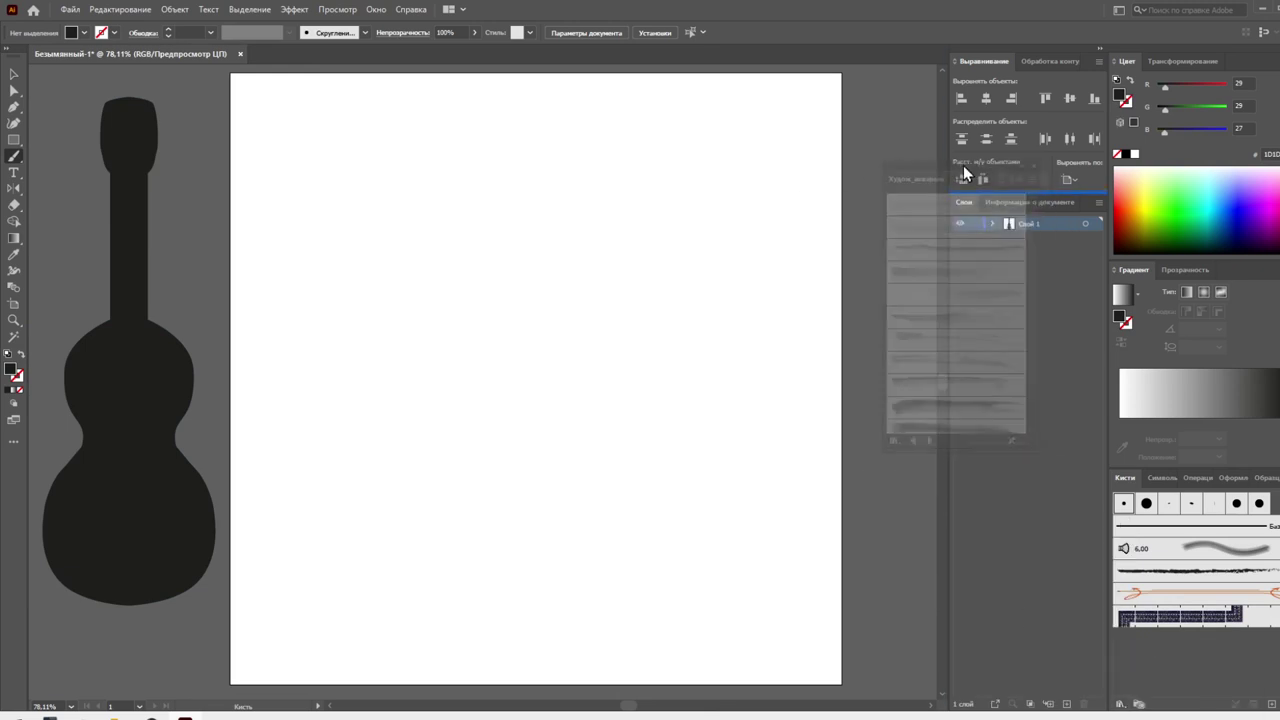
drag(465, 214, 963, 165)
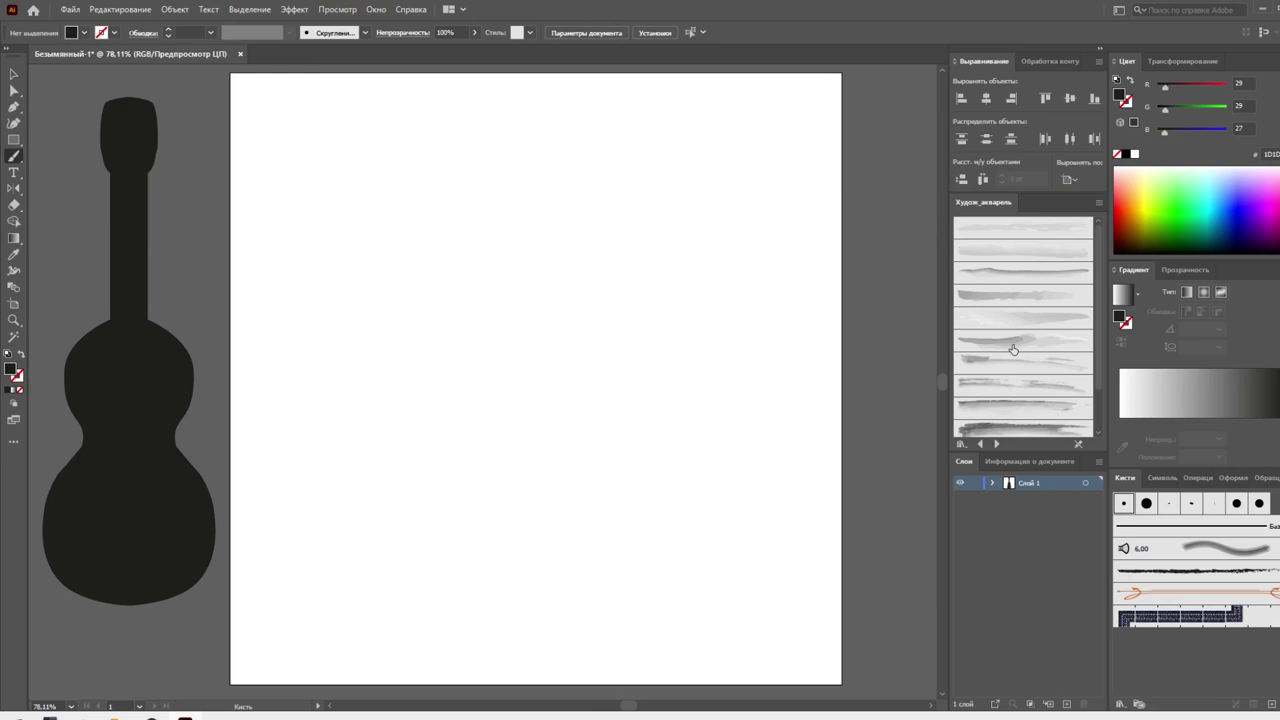
Paint two test watercolour strokes, one in blue, then delete both
click(1003, 396)
drag(433, 190, 596, 430)
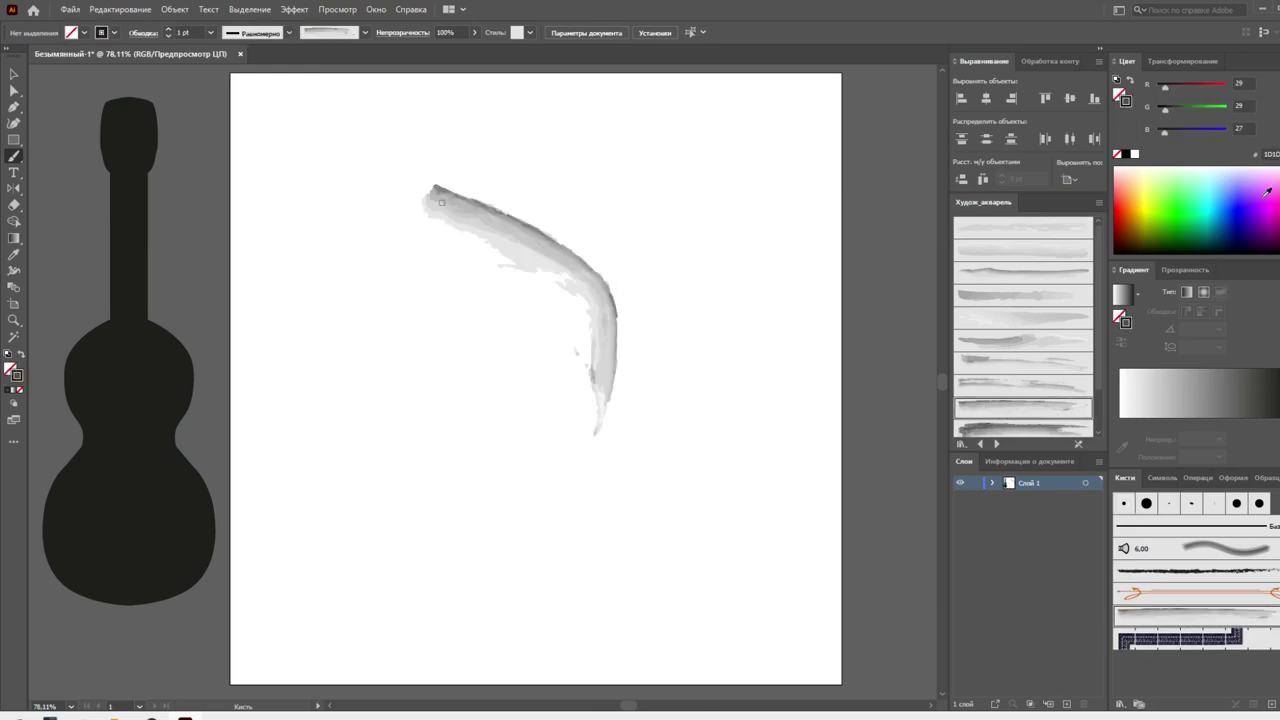
click(1238, 187)
drag(686, 194, 645, 398)
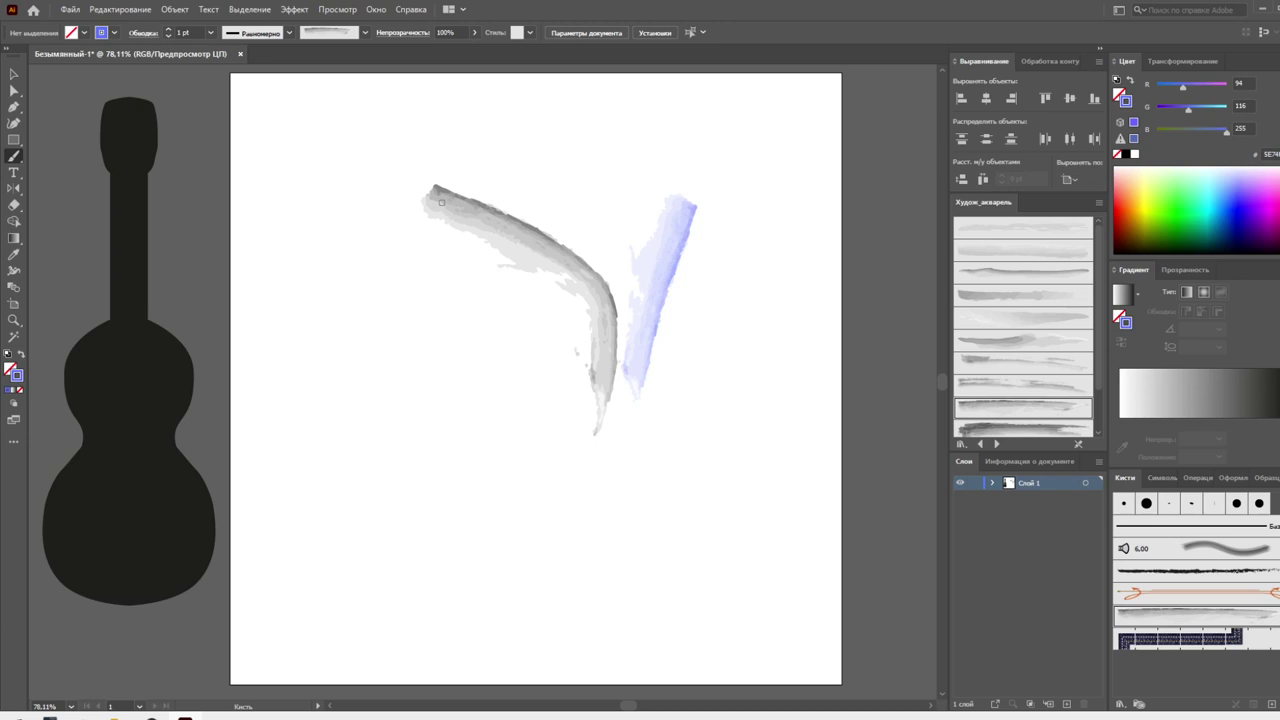
click(14, 75)
drag(543, 314, 766, 249)
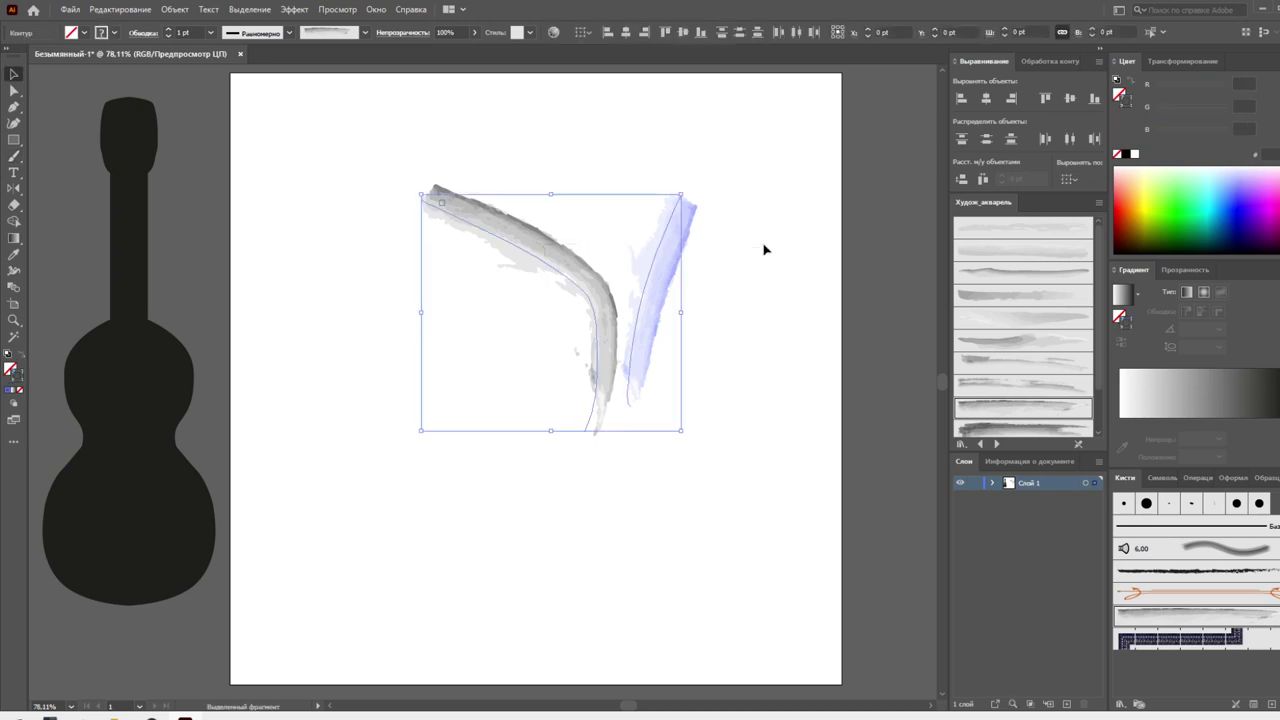
key(Delete)
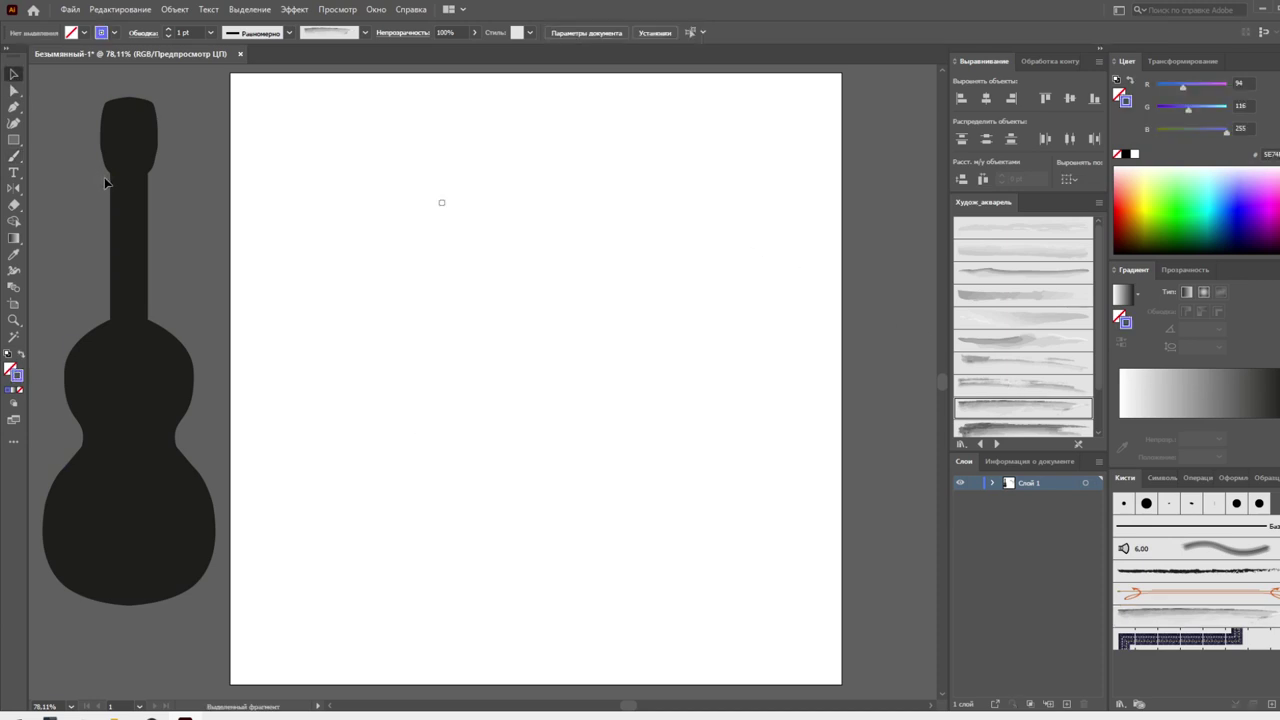
Paint a pale blue watercolour stroke on the artboard's right with a different watercolour brush
key(b)
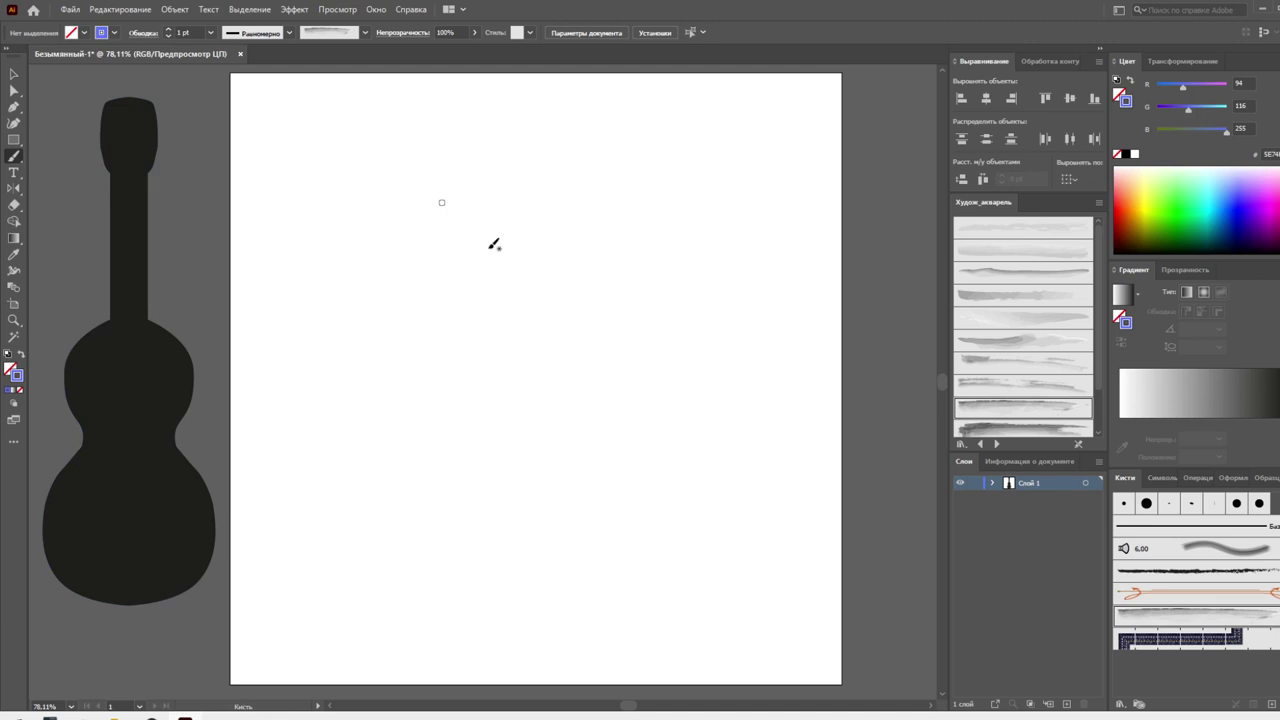
click(1020, 328)
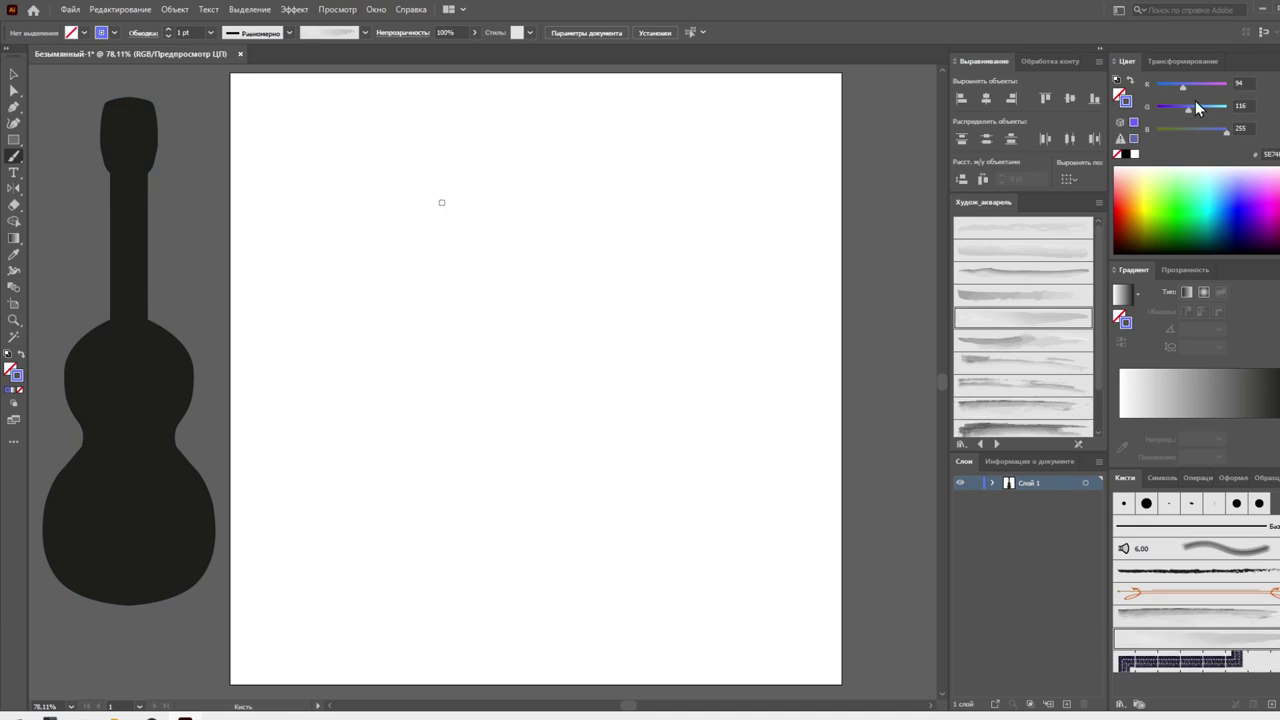
drag(1195, 101, 1196, 110)
drag(728, 220, 612, 452)
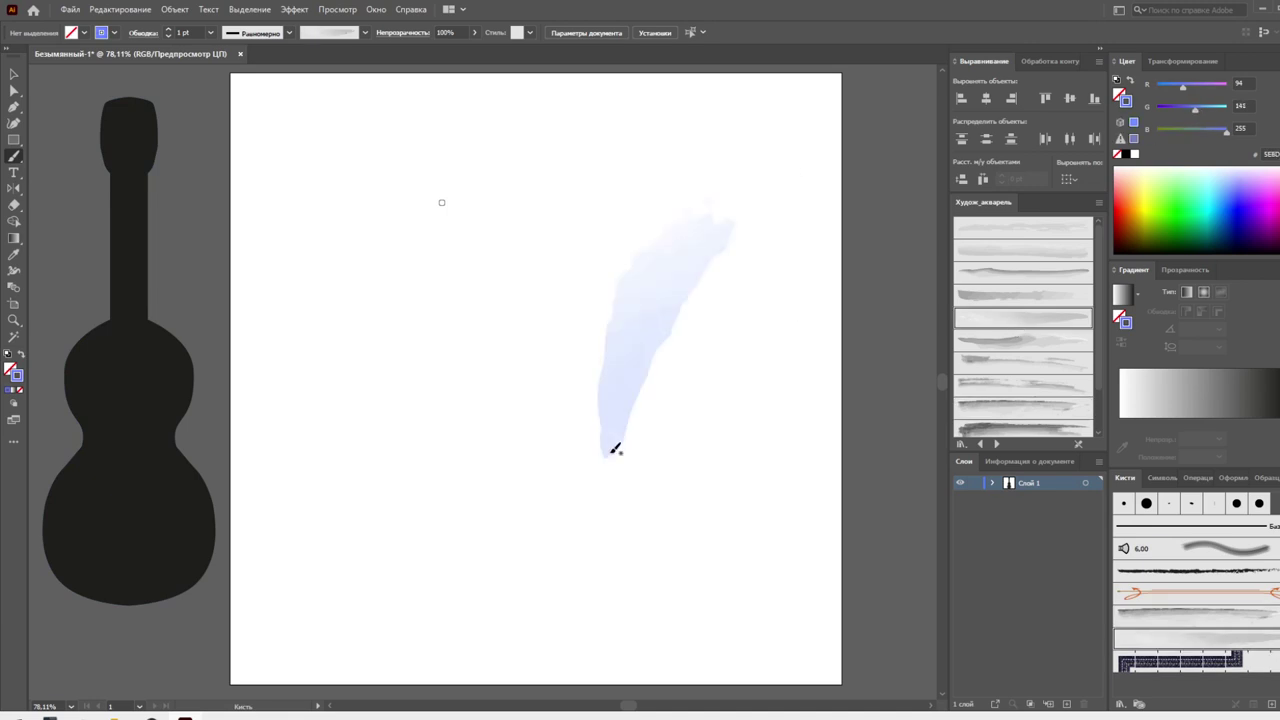
Draw a small rectangle above the artboard and give it a blue fill instead of a stroke
click(14, 140)
scroll(397, 151, up, 2)
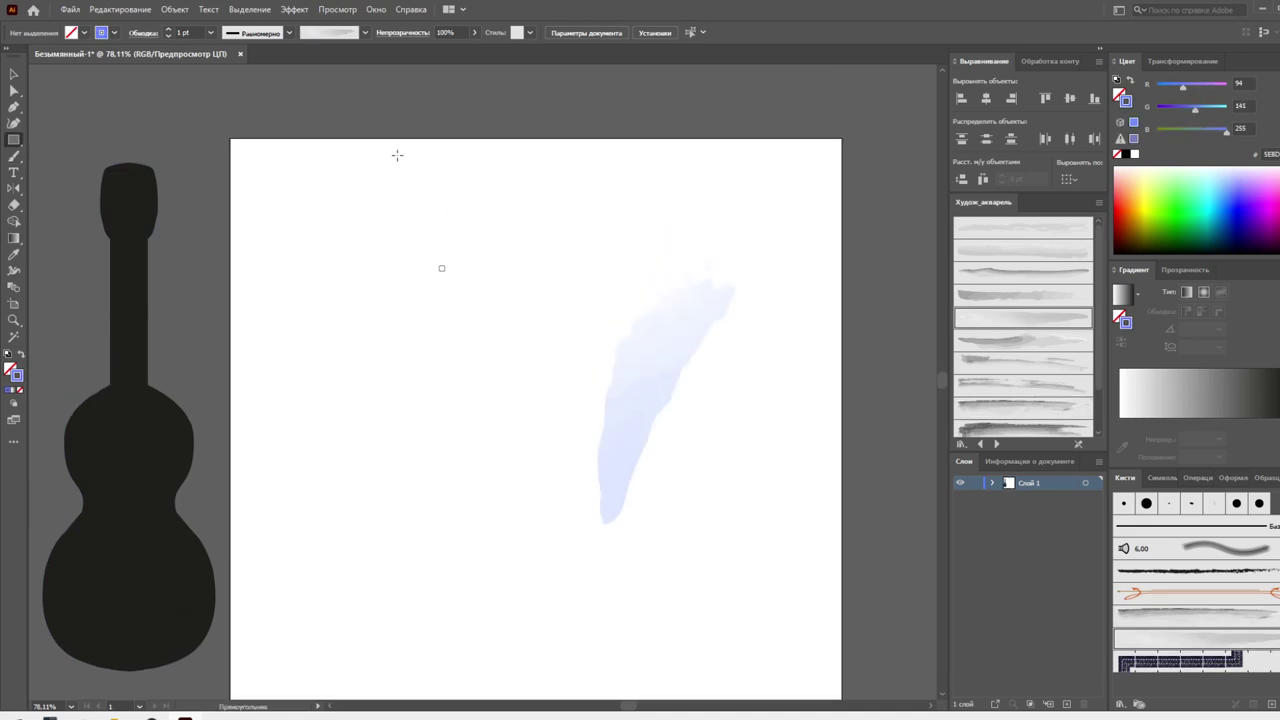
scroll(397, 151, up, 2)
drag(374, 137, 408, 183)
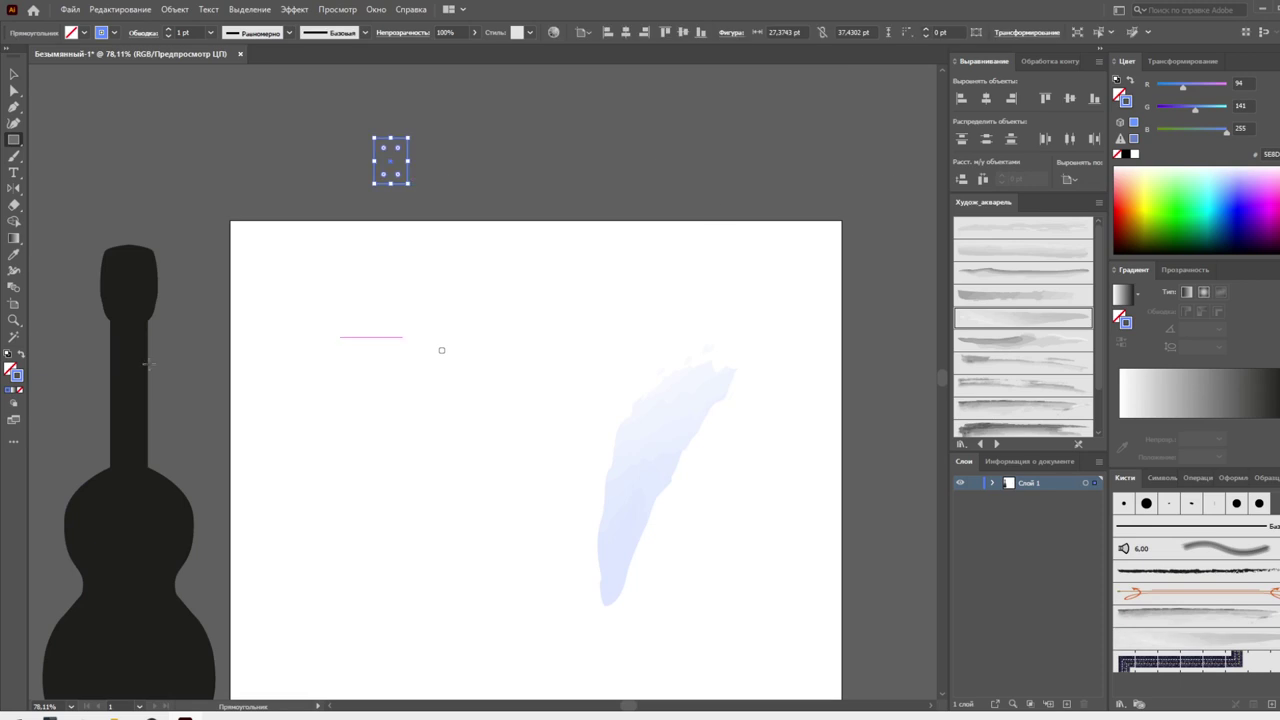
click(20, 356)
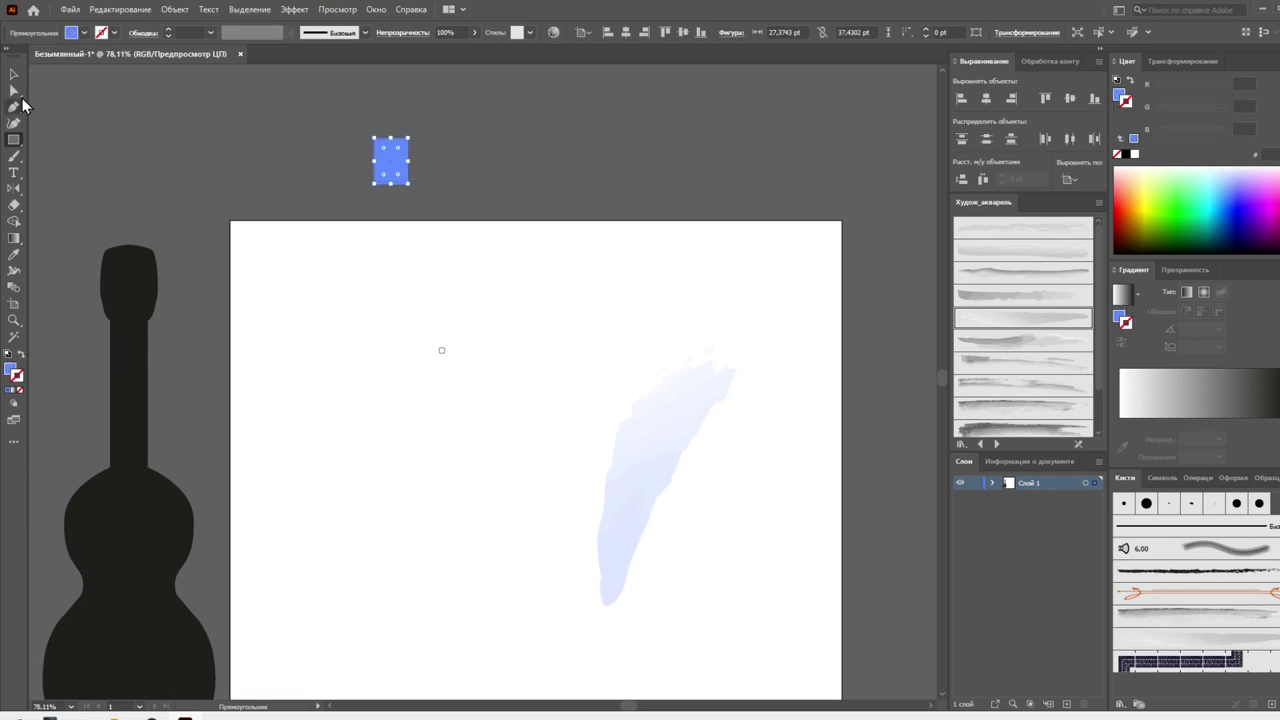
Round the rectangle's corners into a pill and place a copy to its right
click(14, 74)
click(303, 146)
mouse_move(405, 178)
mouse_down()
mouse_move(410, 205)
mouse_move(569, 197)
mouse_up()
click(431, 199)
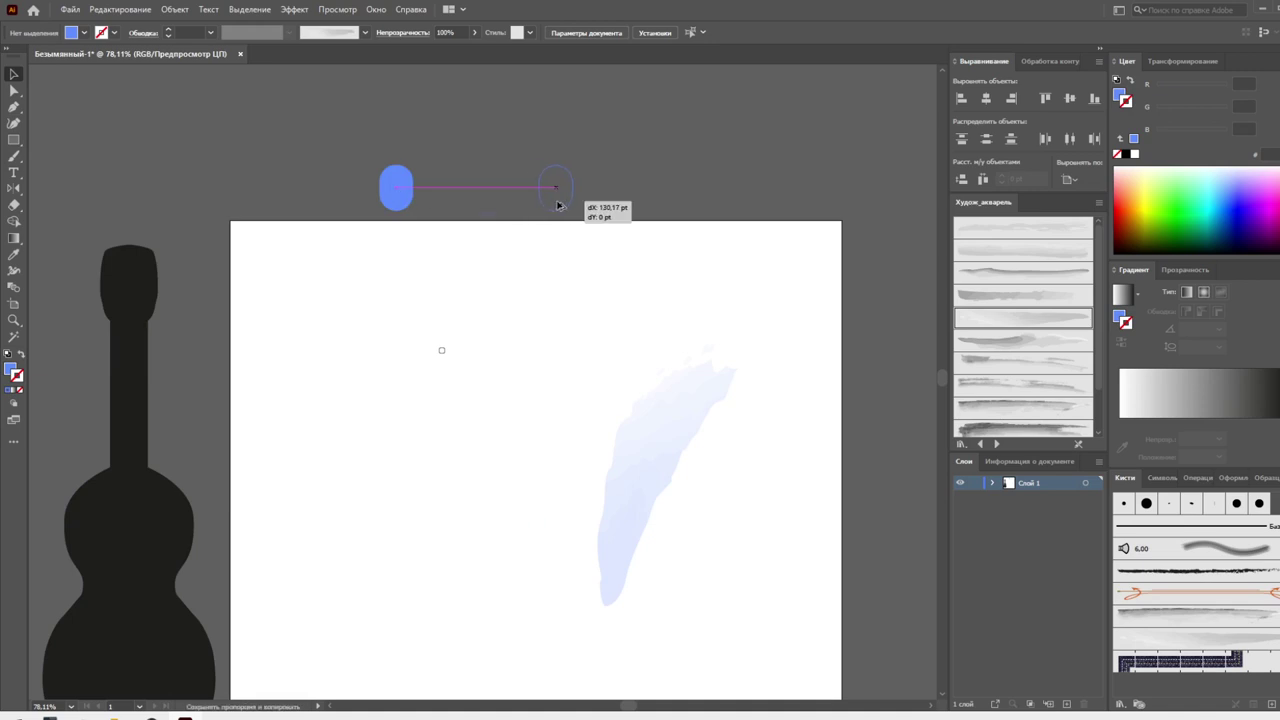
Colour the copy light cyan, adjust the left pill's blue, and add a purple third pill
click(1120, 95)
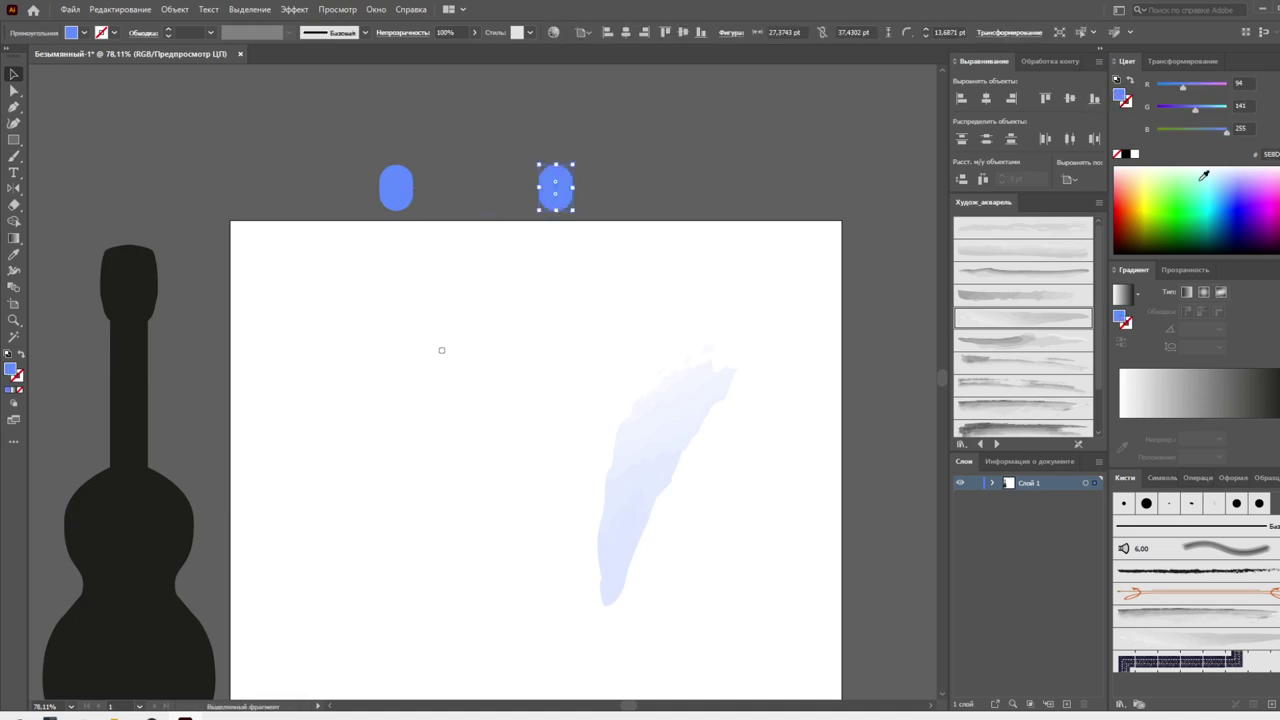
click(1204, 177)
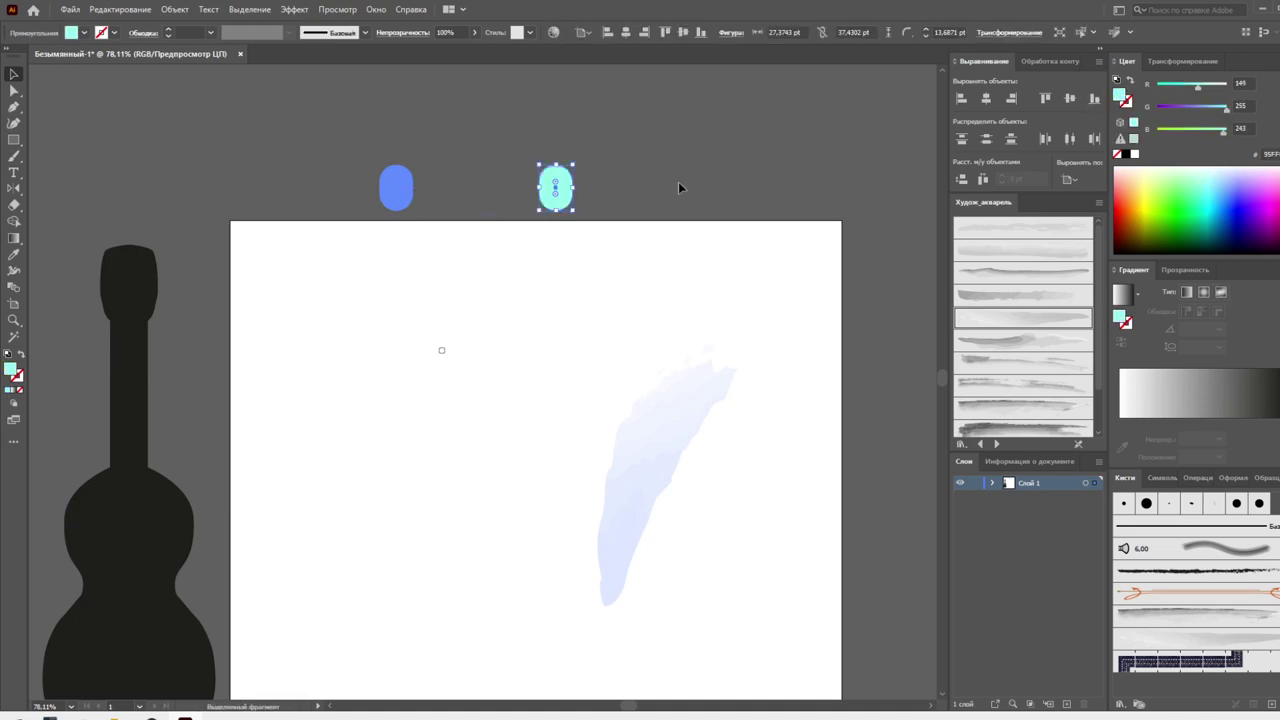
click(393, 195)
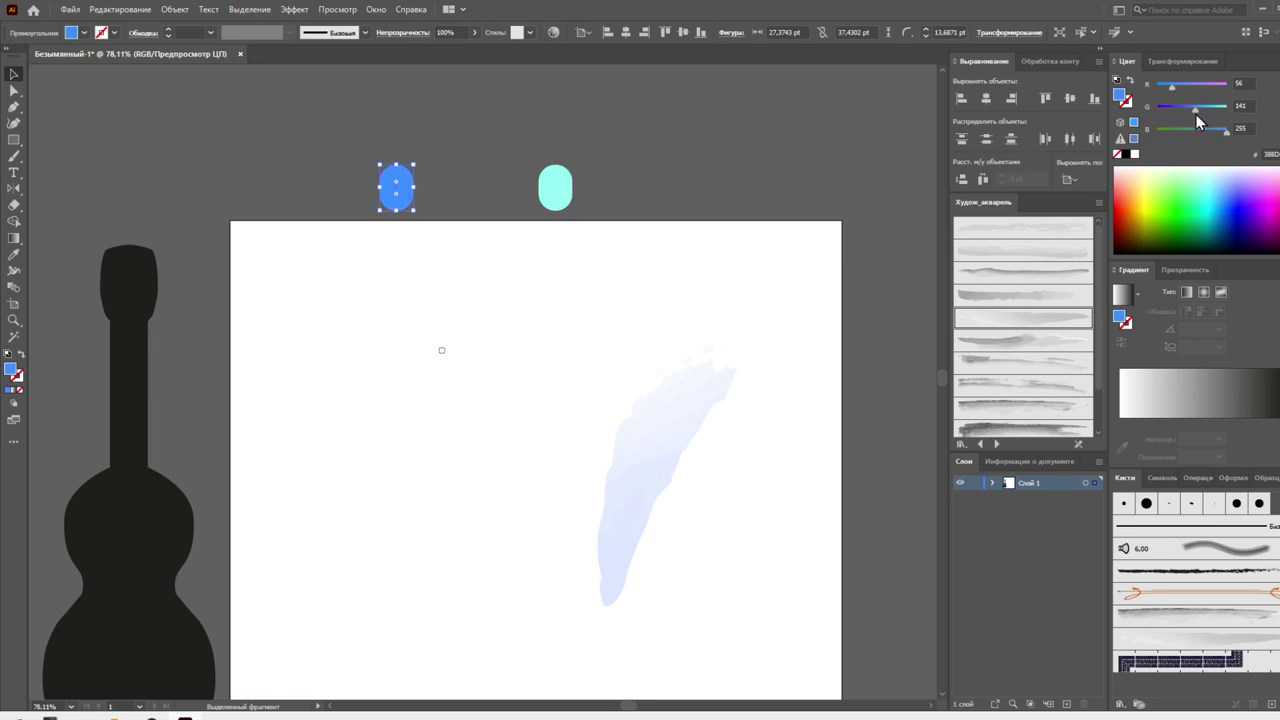
drag(1178, 88, 1200, 110)
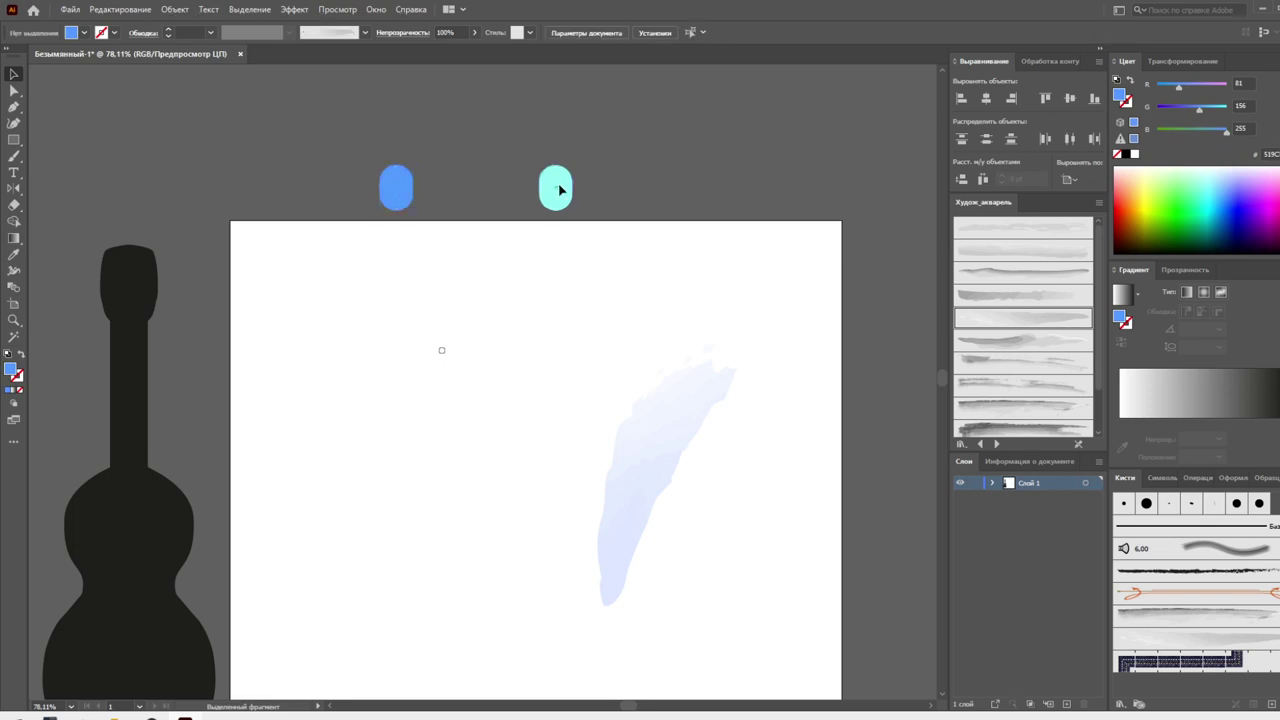
drag(557, 189, 690, 188)
drag(1201, 109, 1187, 108)
click(743, 175)
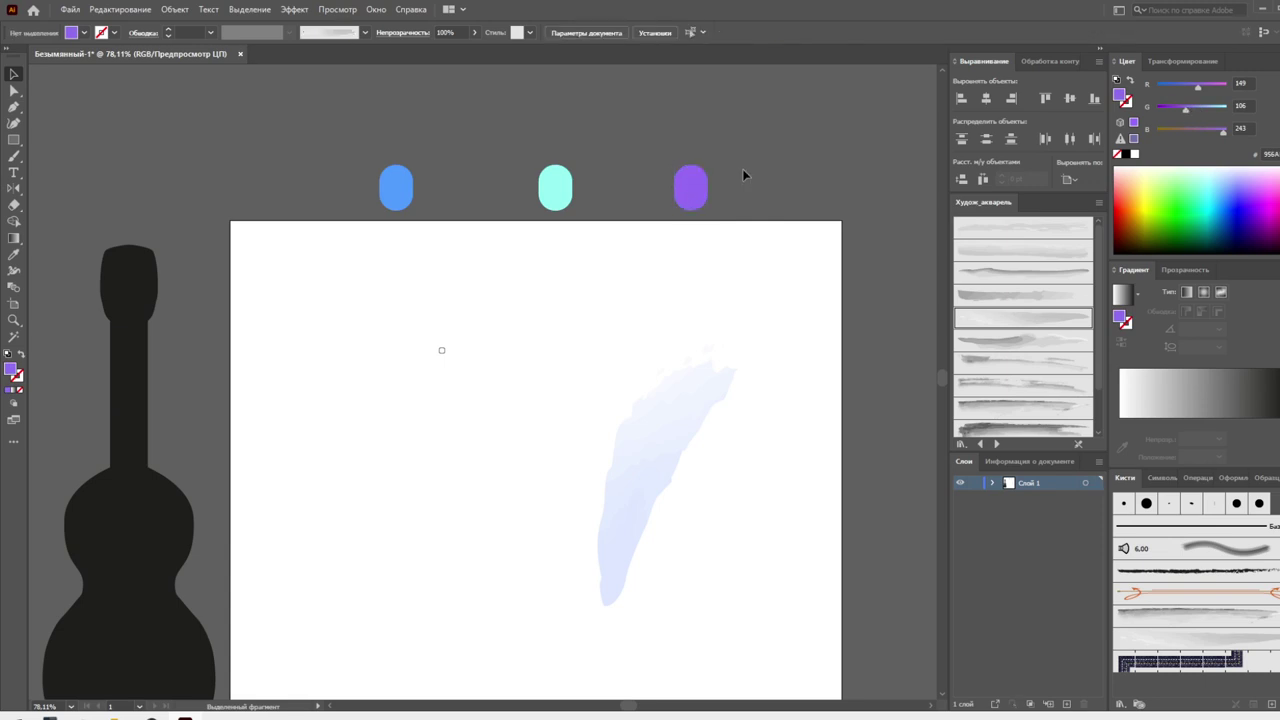
Blend the blue pill through to the purple pill with the Blend tool
click(14, 287)
click(566, 195)
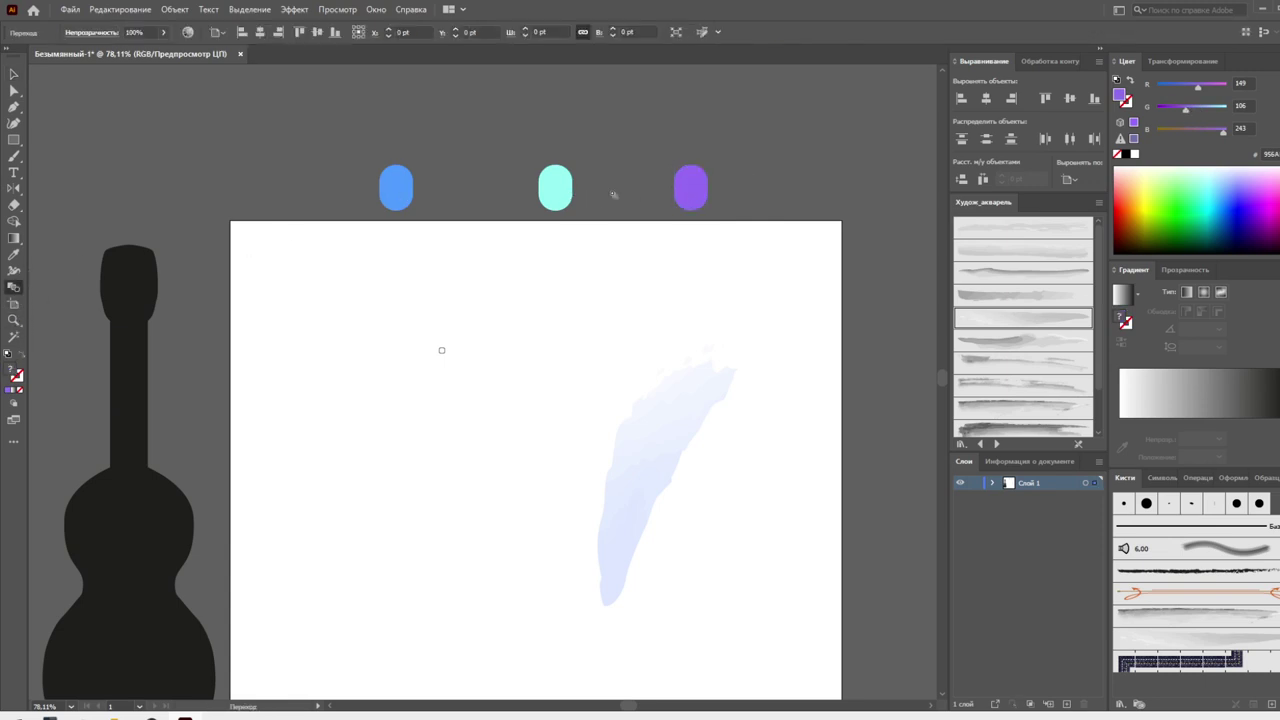
click(688, 195)
click(14, 75)
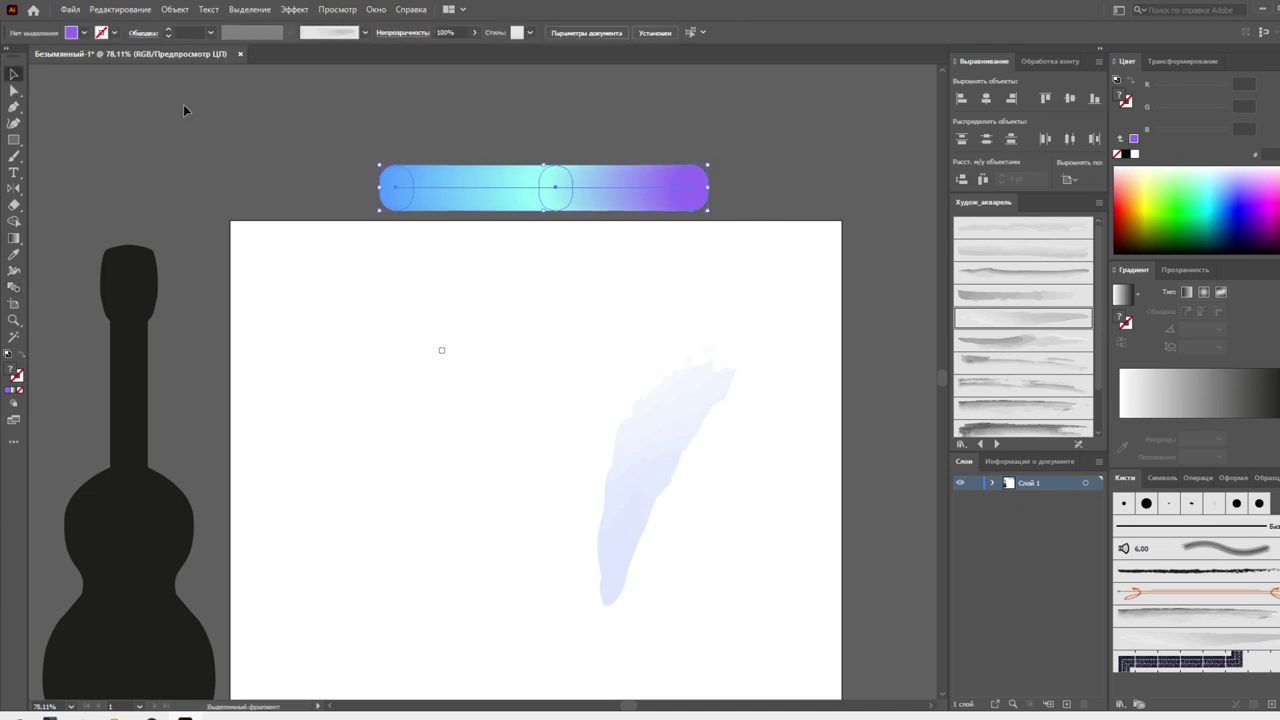
click(184, 106)
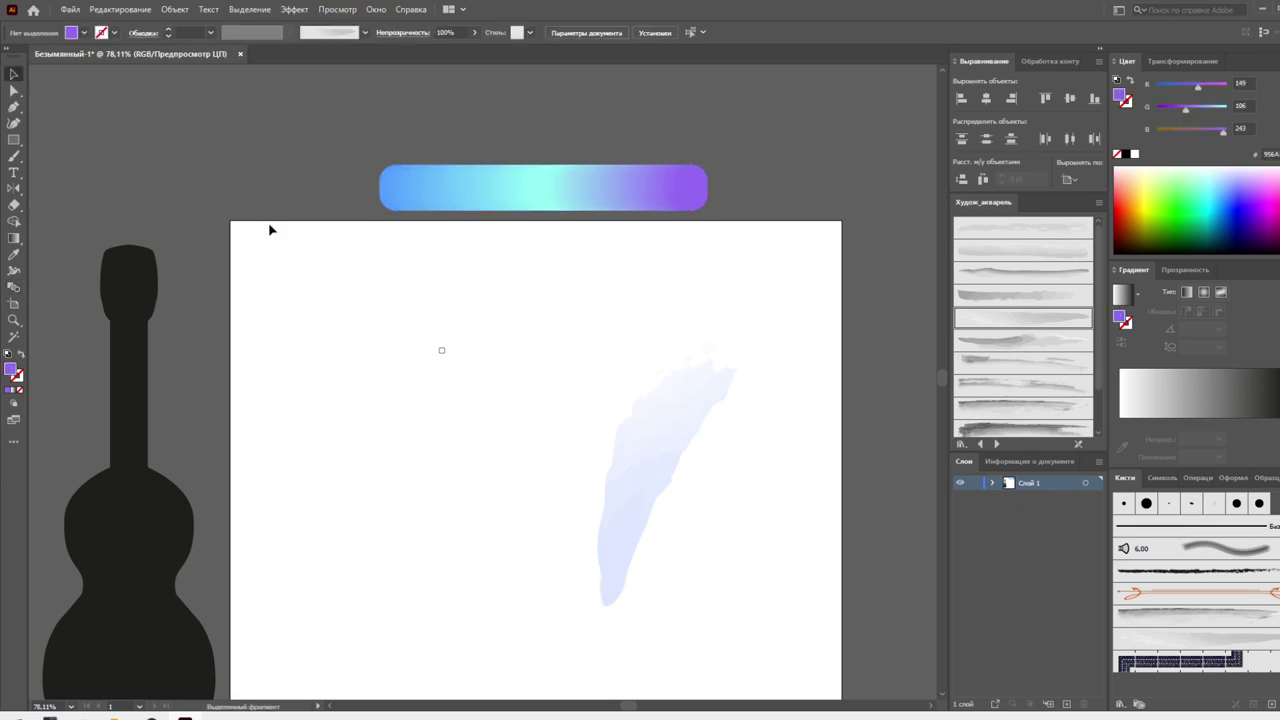
Sample light cyan from the gradient bar and paint two watercolour strokes left of centre
key(i)
click(464, 185)
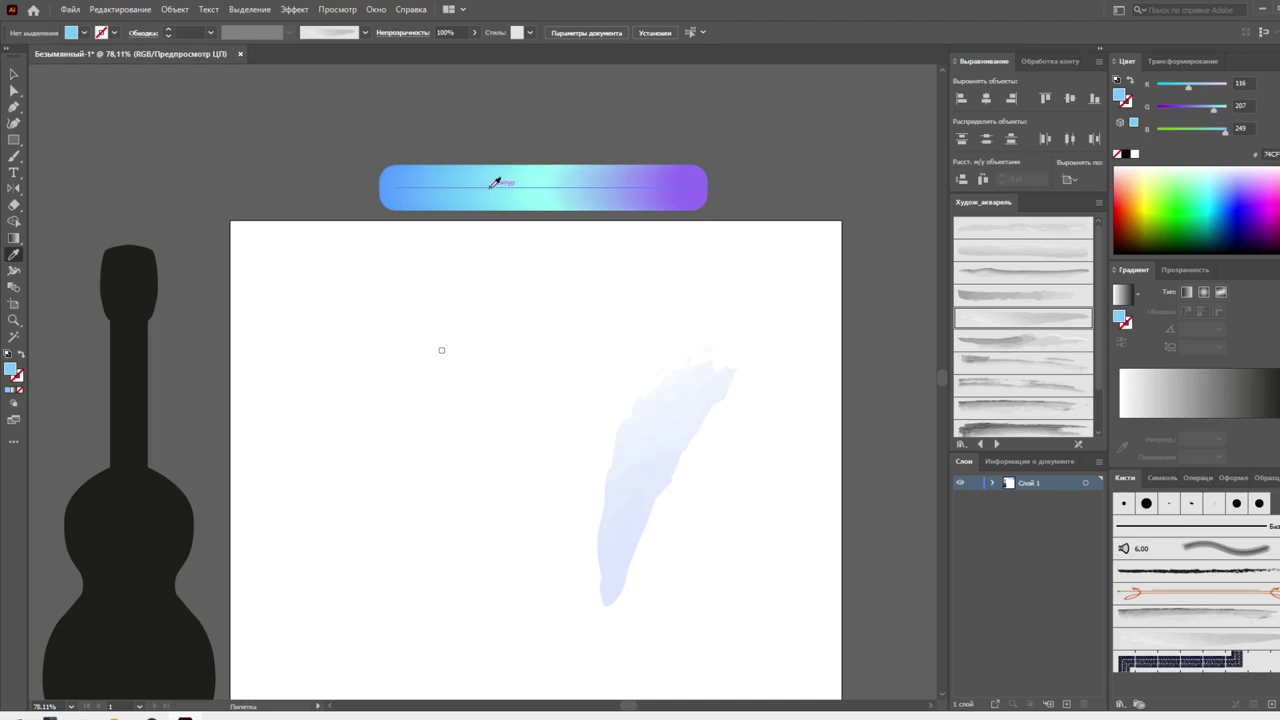
click(502, 181)
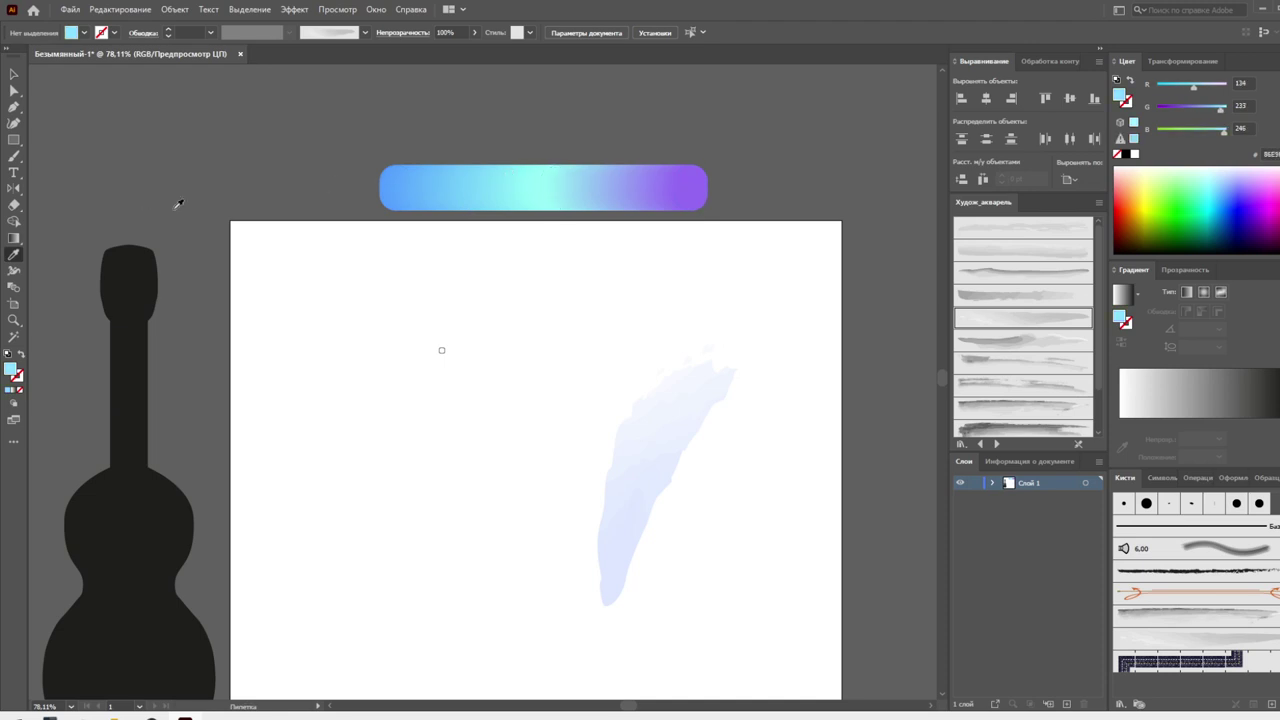
key(b)
drag(490, 300, 474, 466)
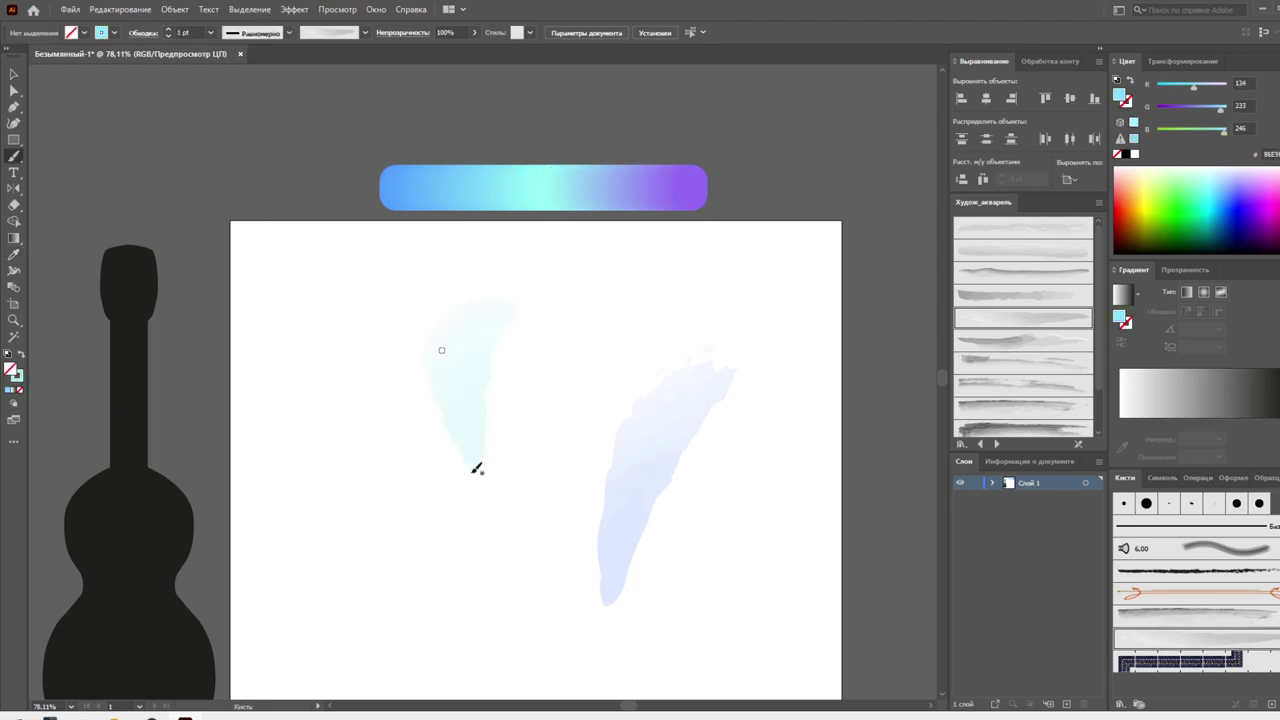
click(567, 184)
key(b)
mouse_move(565, 322)
mouse_down()
mouse_move(530, 394)
mouse_move(535, 462)
mouse_up()
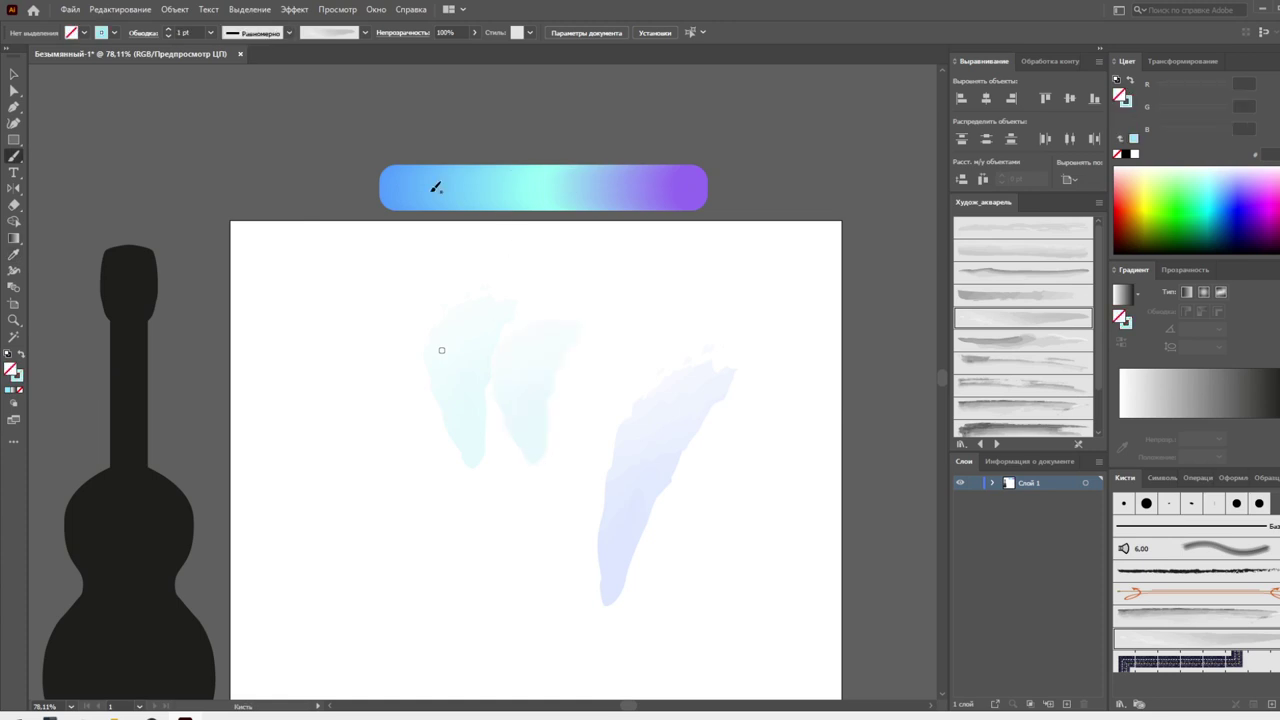
Paint several light-blue watercolour strokes extending toward the lower left of the patch
key(i)
click(430, 185)
key(b)
drag(481, 279, 468, 468)
drag(400, 309, 451, 563)
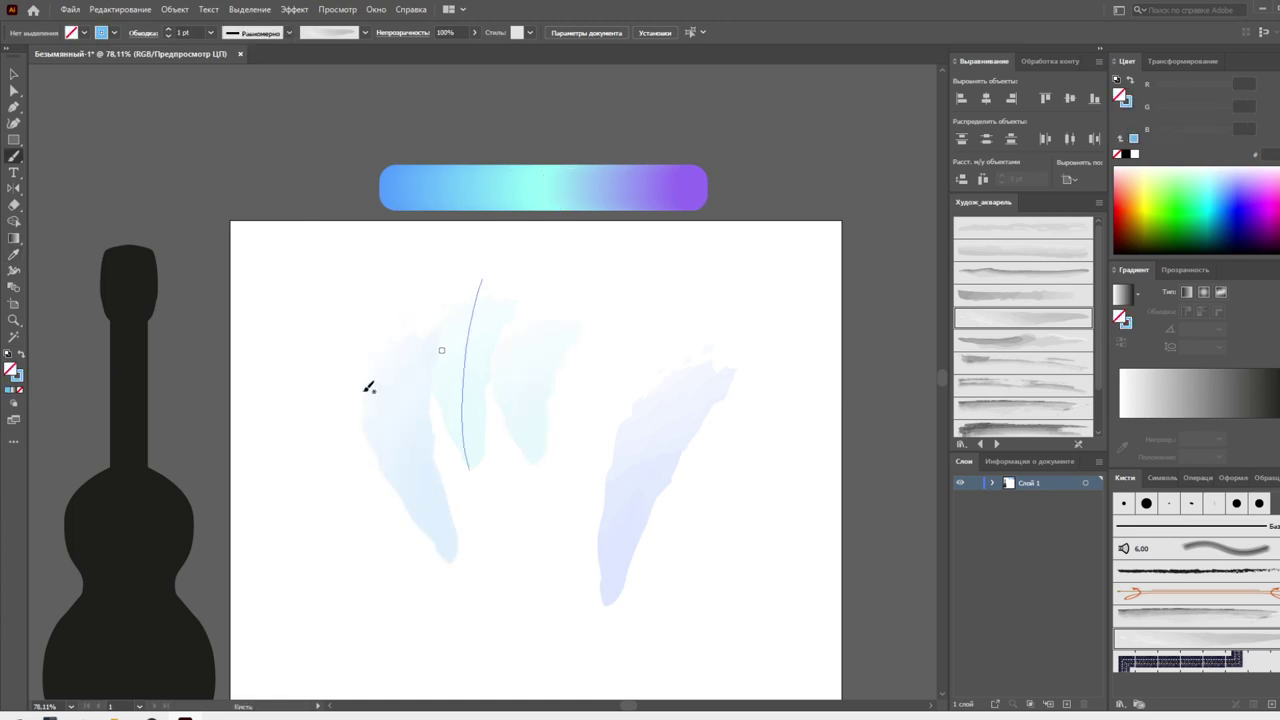
drag(368, 387, 410, 595)
mouse_move(449, 400)
mouse_down()
mouse_move(462, 525)
mouse_move(392, 590)
mouse_up()
drag(451, 491, 472, 555)
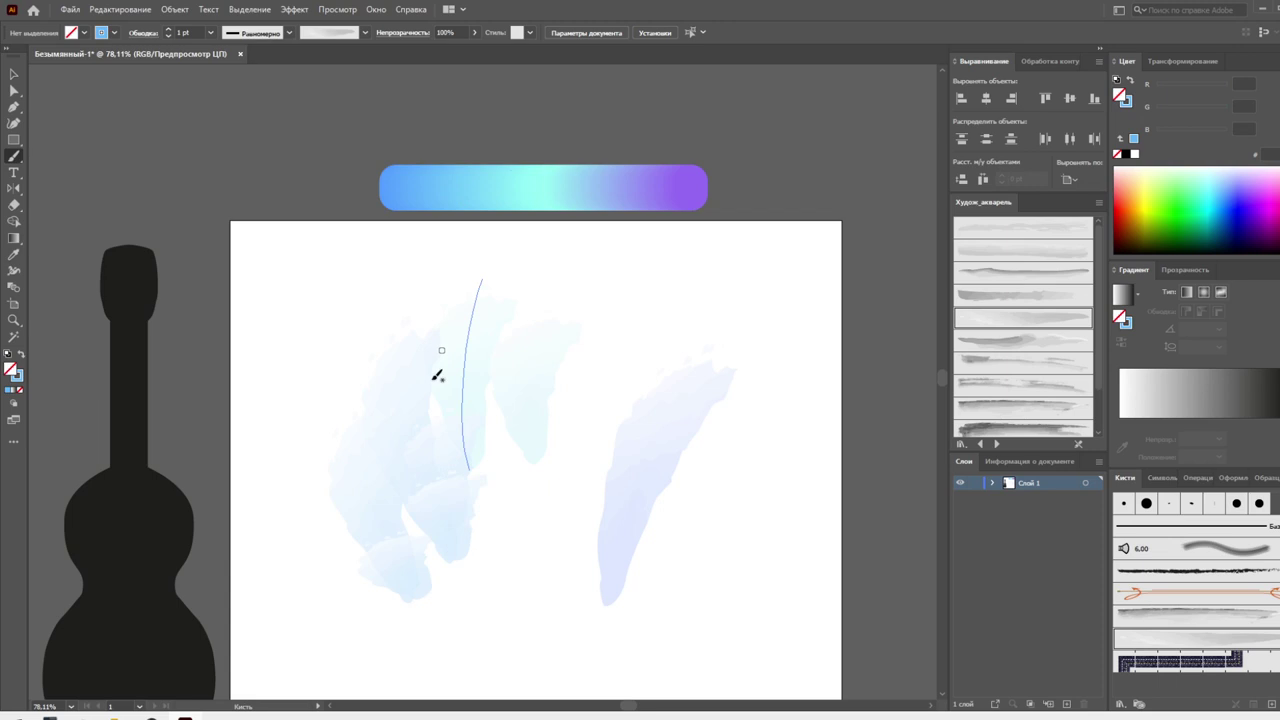
With a different watercolour brush, paint cyan strokes over the patch
click(1023, 339)
key(i)
click(507, 181)
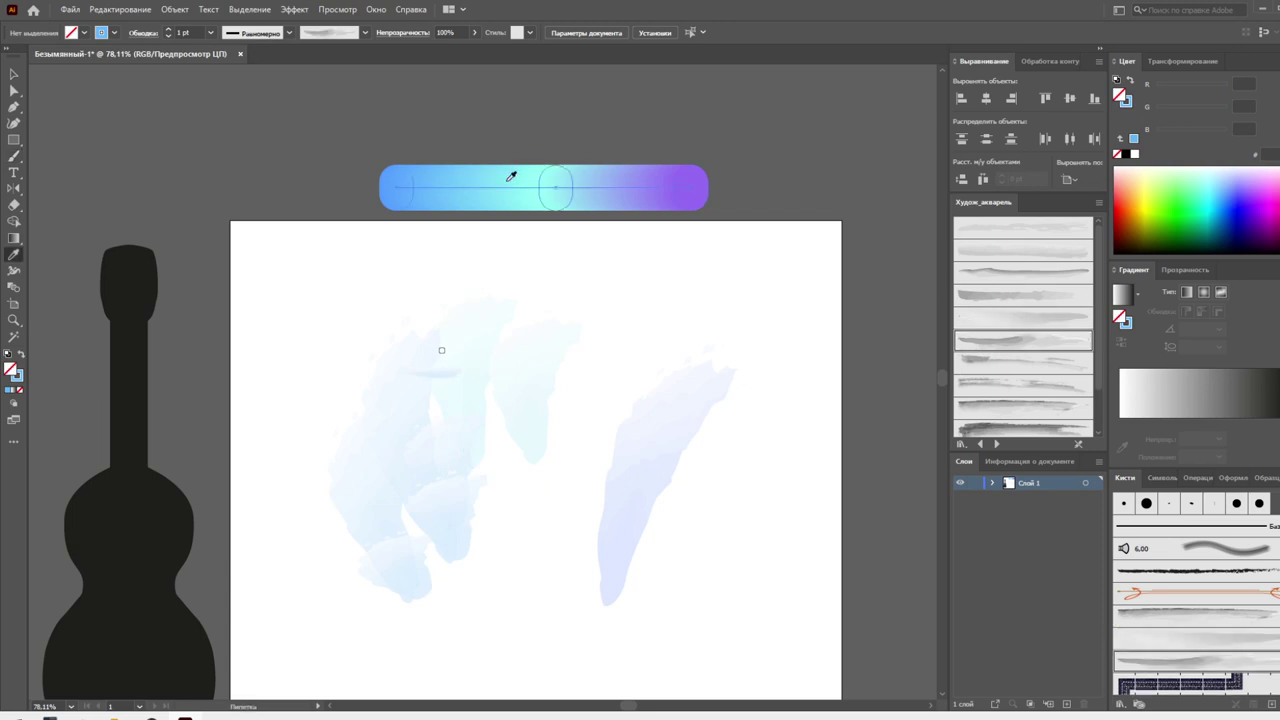
key(b)
drag(545, 305, 530, 465)
drag(490, 428, 477, 545)
Sample purple from the gradient bar and paint purple strokes down the middle and lower left
key(i)
drag(397, 186, 660, 185)
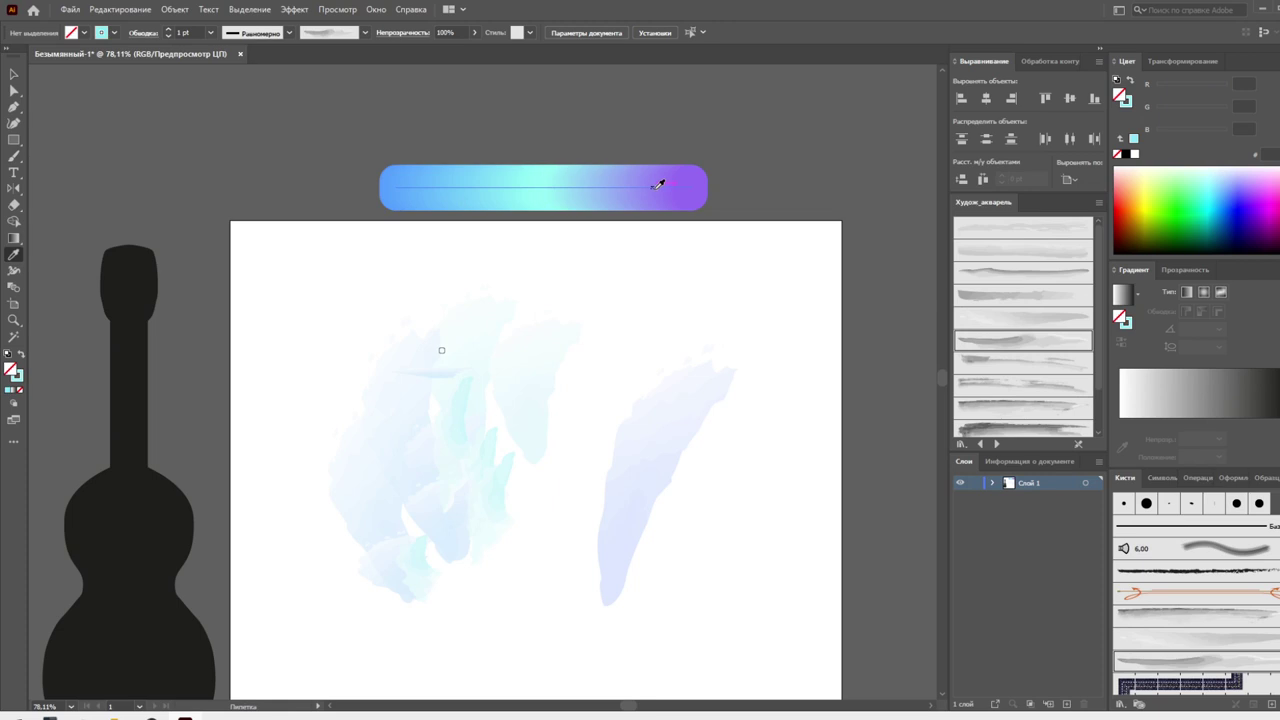
key(b)
drag(534, 493, 486, 621)
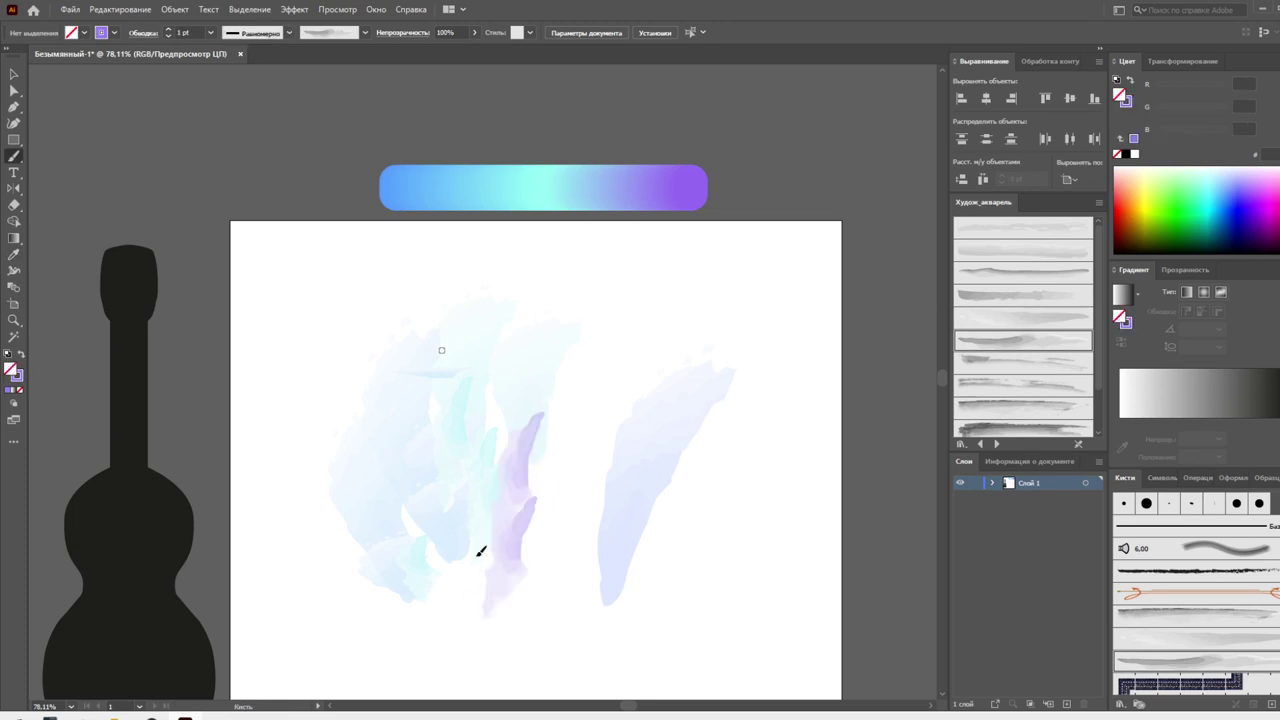
drag(482, 551, 450, 640)
drag(438, 570, 418, 644)
drag(408, 602, 400, 666)
drag(437, 572, 441, 624)
drag(470, 530, 458, 560)
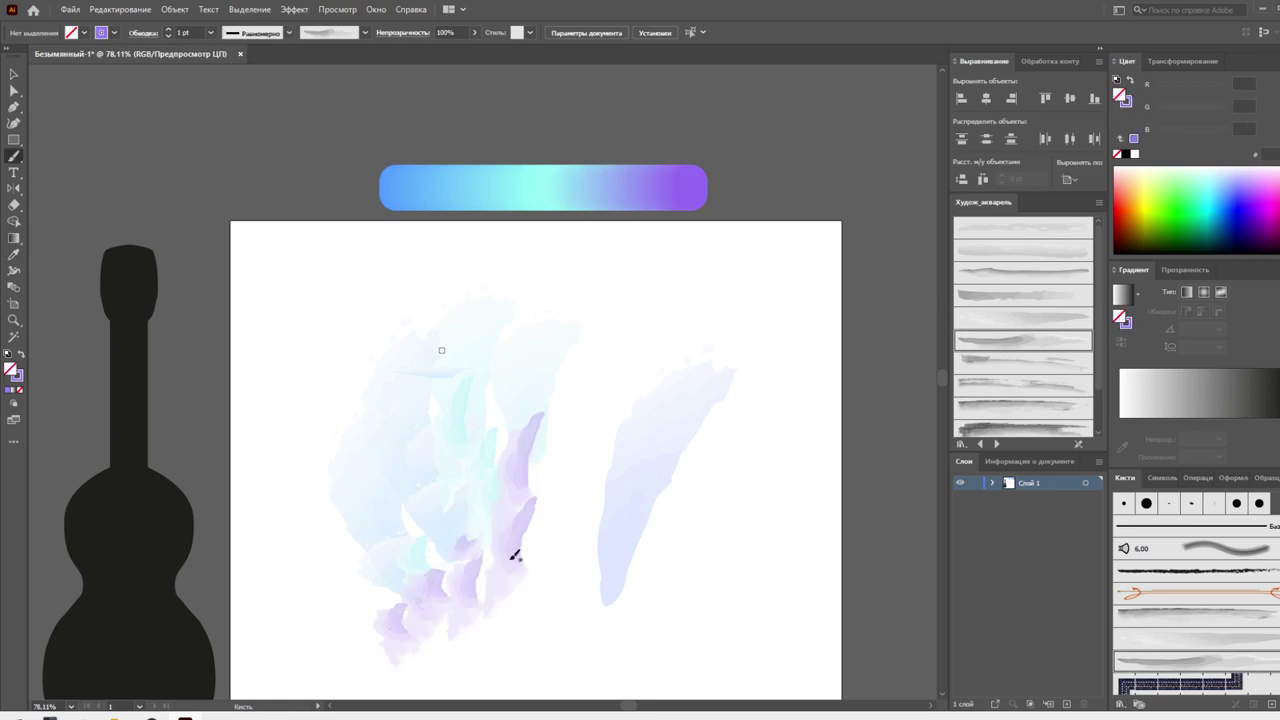
With another watercolour brush, add purple strokes along the patch's right edge
click(1018, 405)
drag(546, 412, 512, 563)
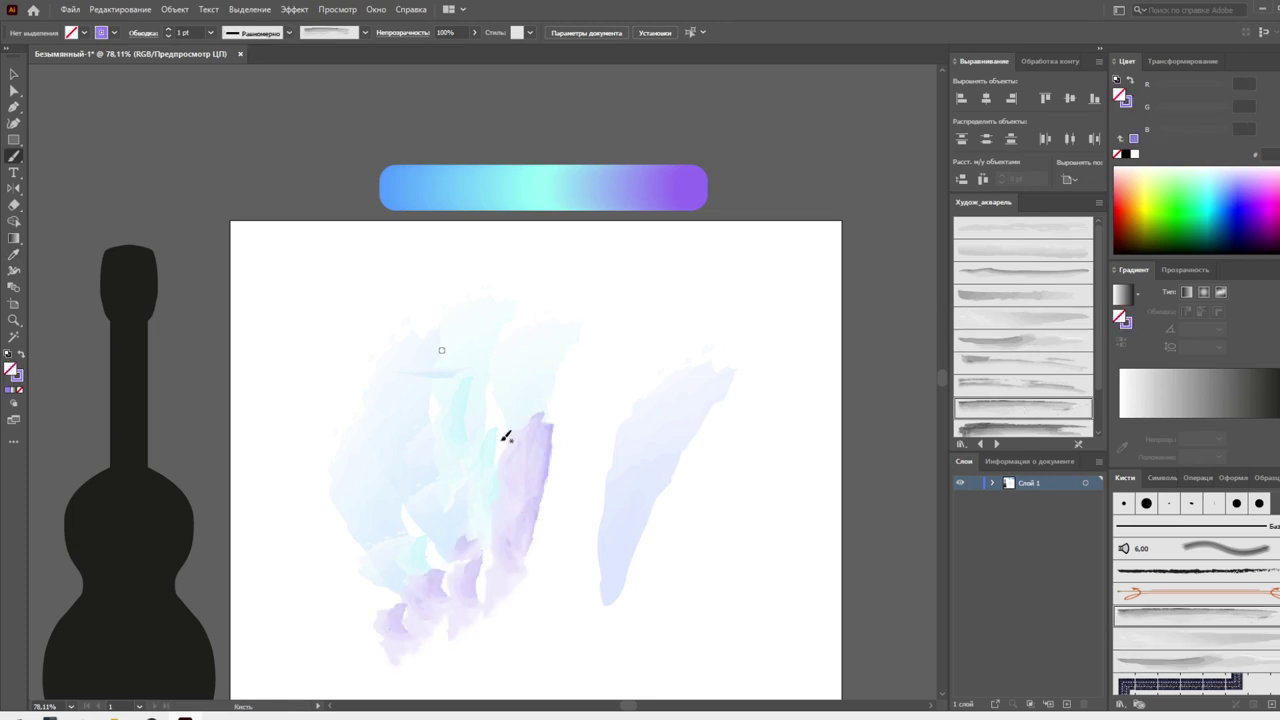
drag(506, 437, 462, 600)
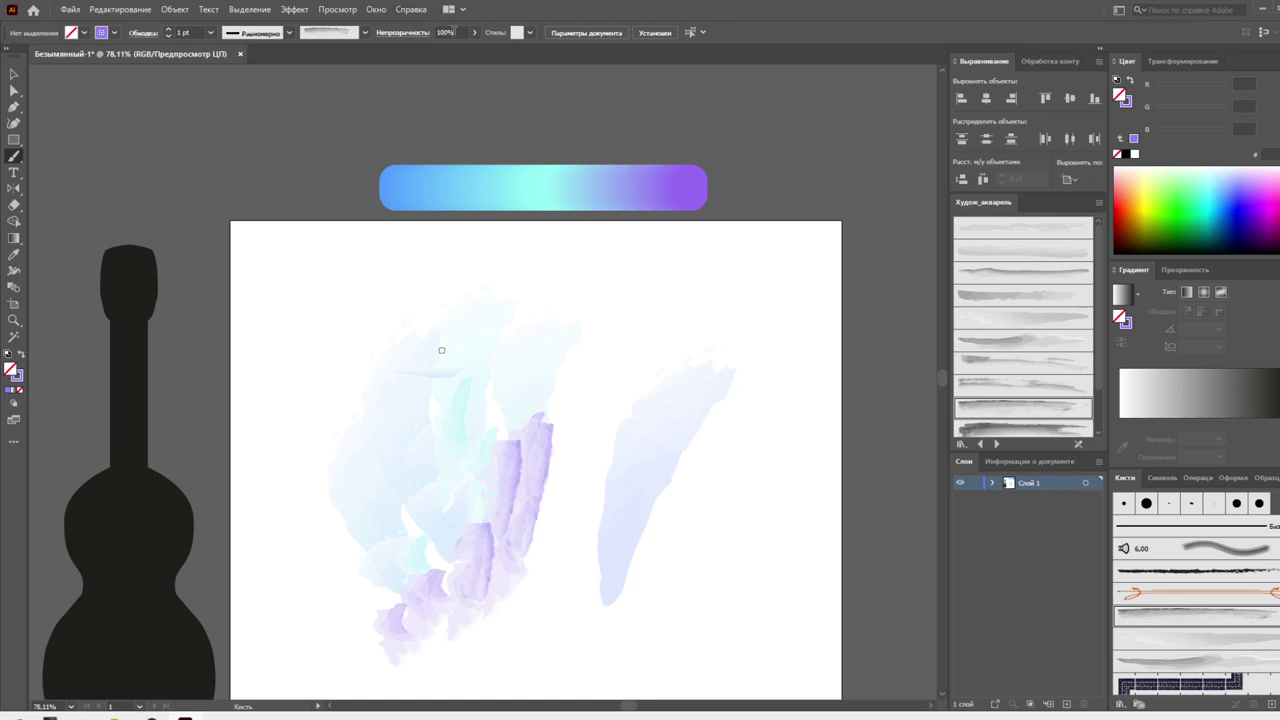
At 46% opacity, tint the purple's left and lower areas with pale cyan strokes
click(474, 32)
drag(477, 49, 445, 49)
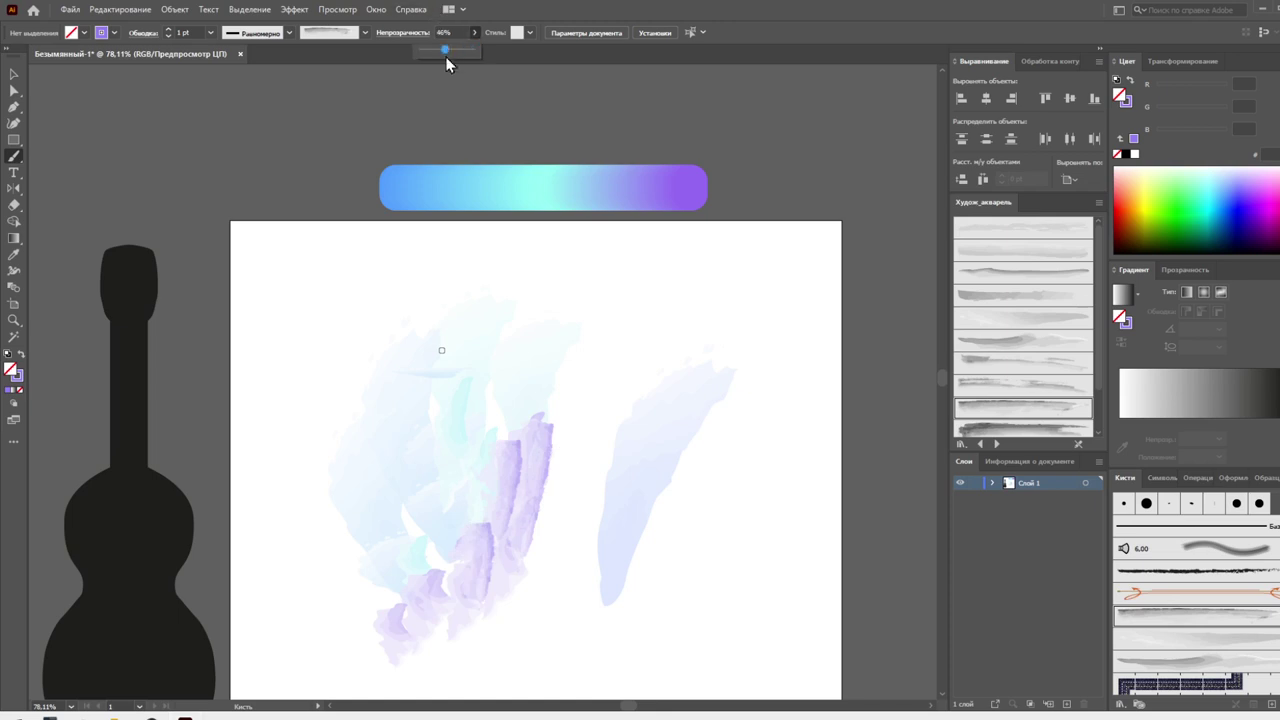
click(552, 172)
key(i)
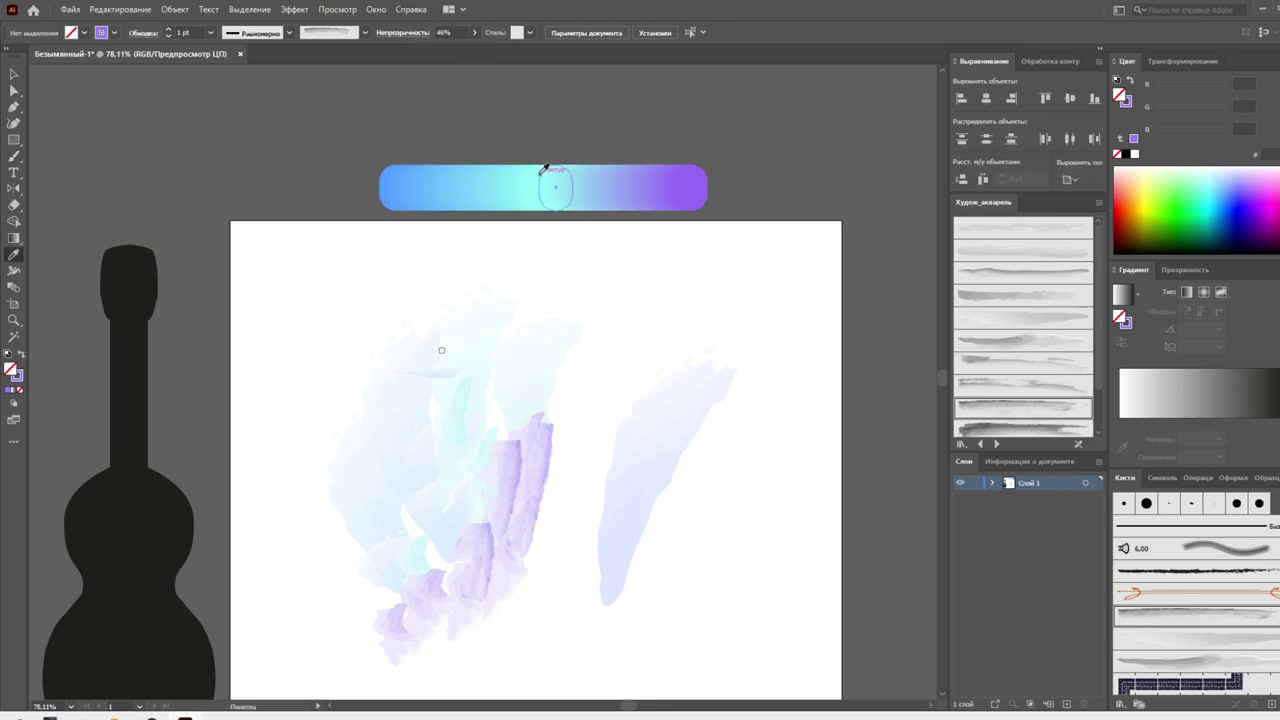
click(544, 170)
drag(505, 410, 490, 503)
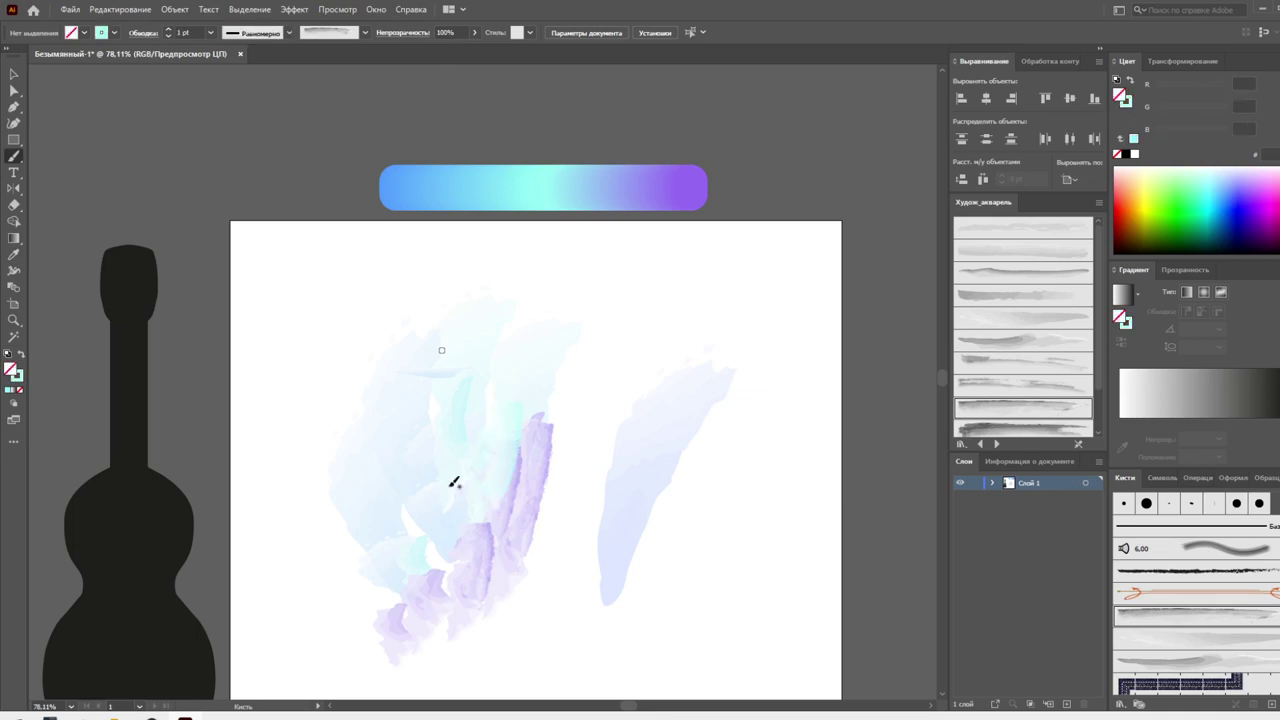
drag(436, 582, 440, 585)
drag(463, 503, 423, 528)
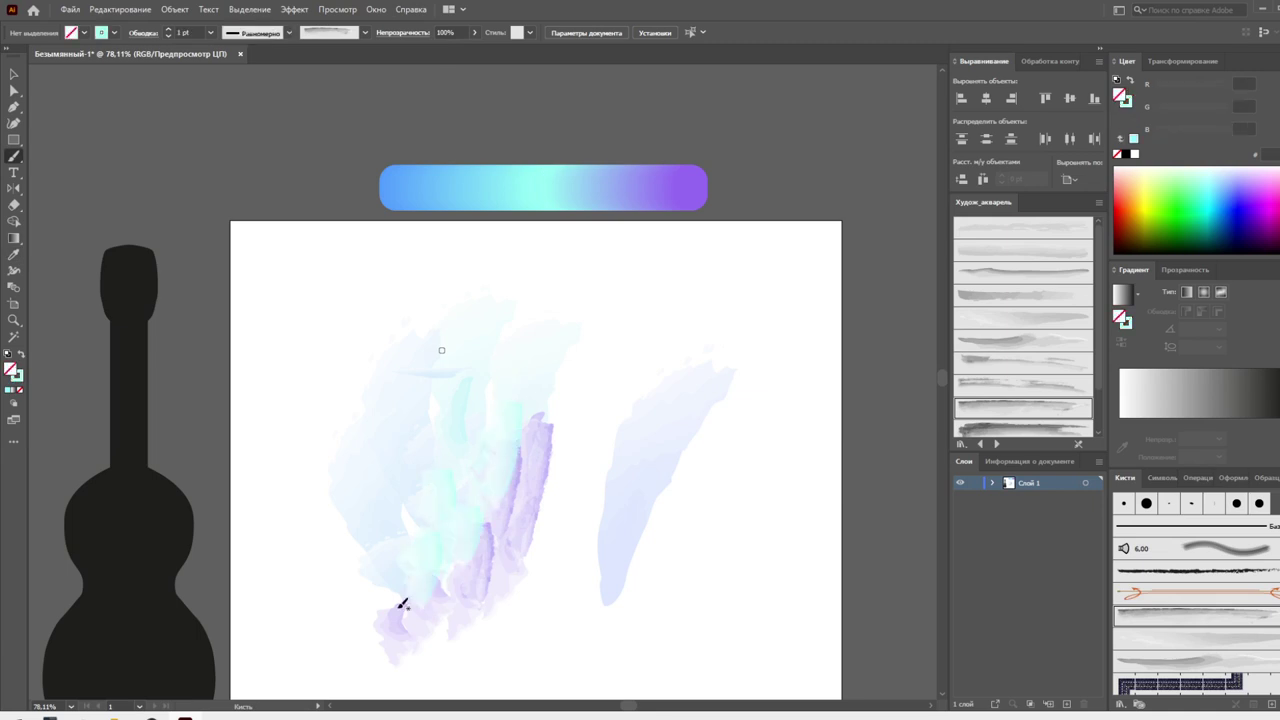
drag(376, 628, 376, 630)
Sample light blue and add pale-blue strokes in the upper middle of the patch
key(i)
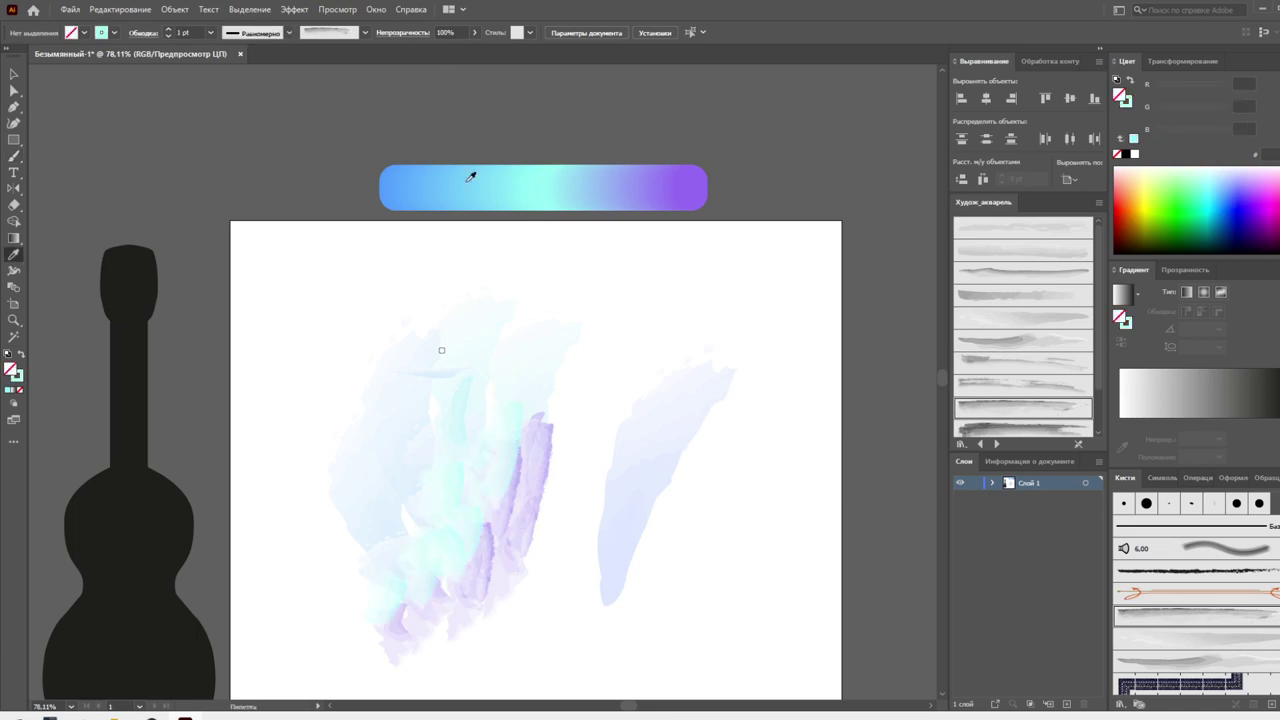
click(436, 170)
key(b)
drag(545, 304, 527, 349)
drag(510, 427, 512, 432)
drag(500, 332, 480, 420)
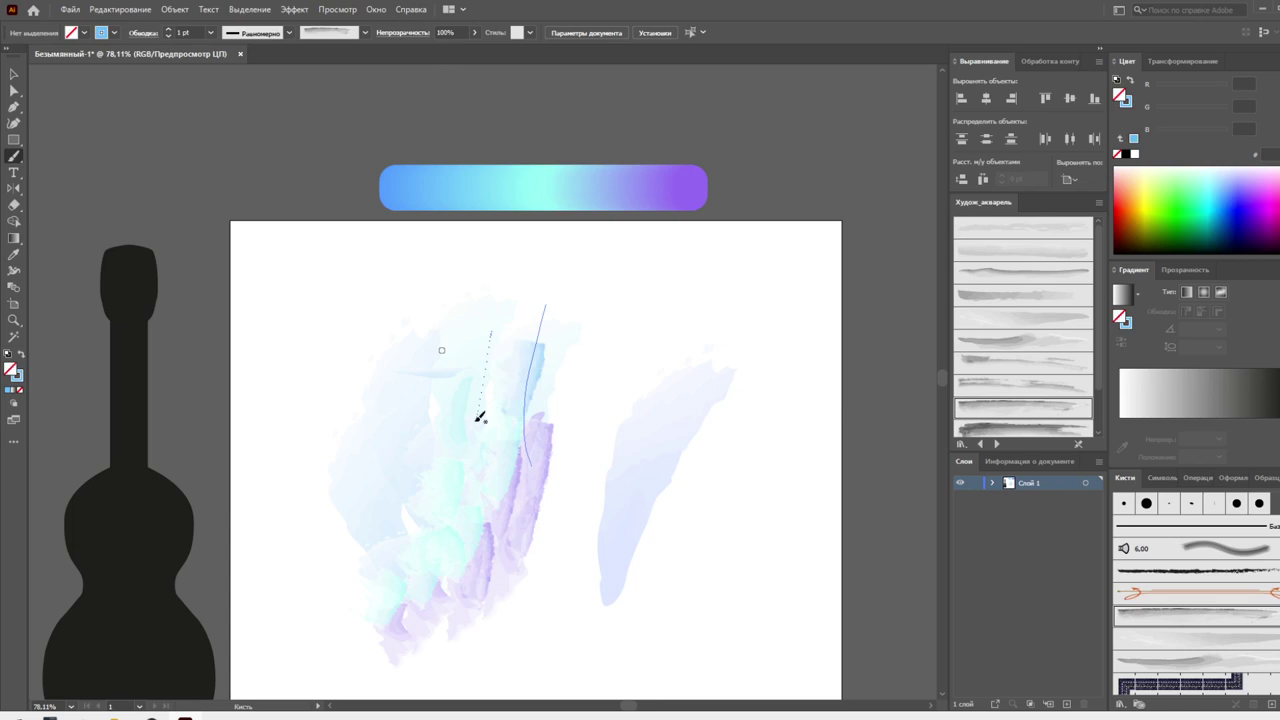
mouse_move(472, 350)
mouse_down()
mouse_move(452, 416)
mouse_move(517, 366)
mouse_up()
Switch watercolour brushes for light-blue sweeps across lower left and middle, plus a cyan stroke
click(988, 258)
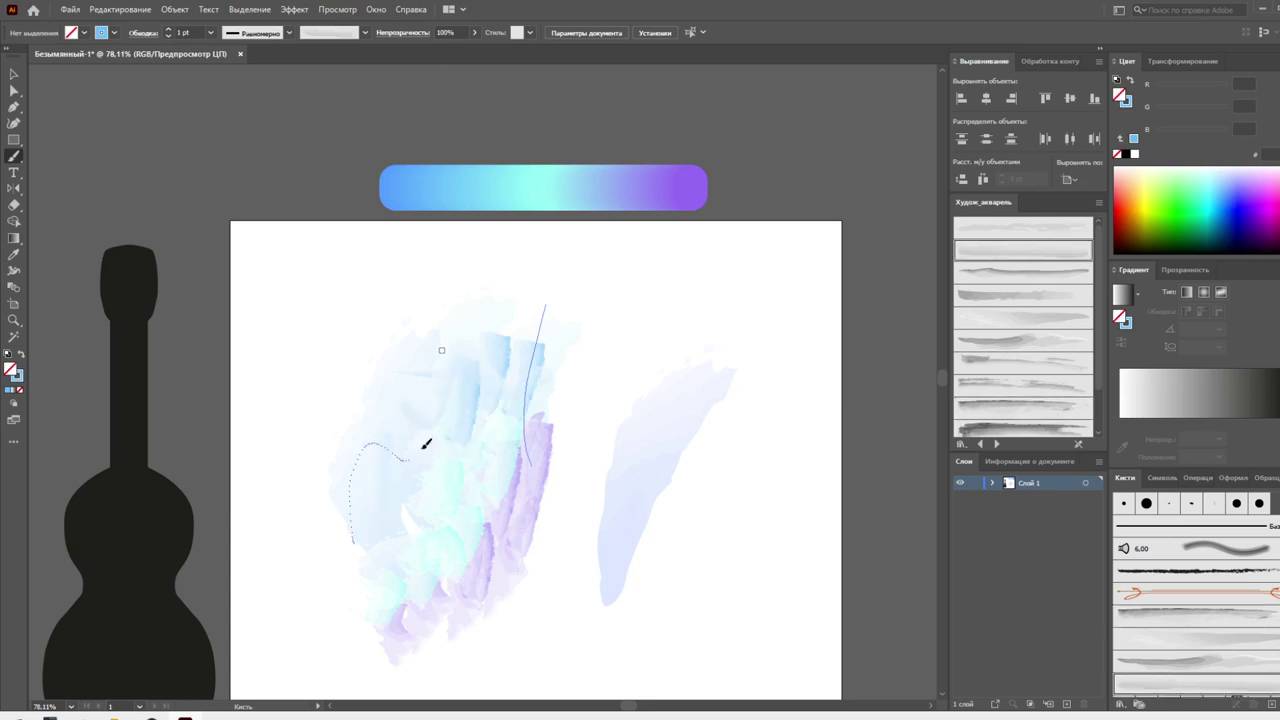
drag(425, 445, 428, 442)
click(1010, 422)
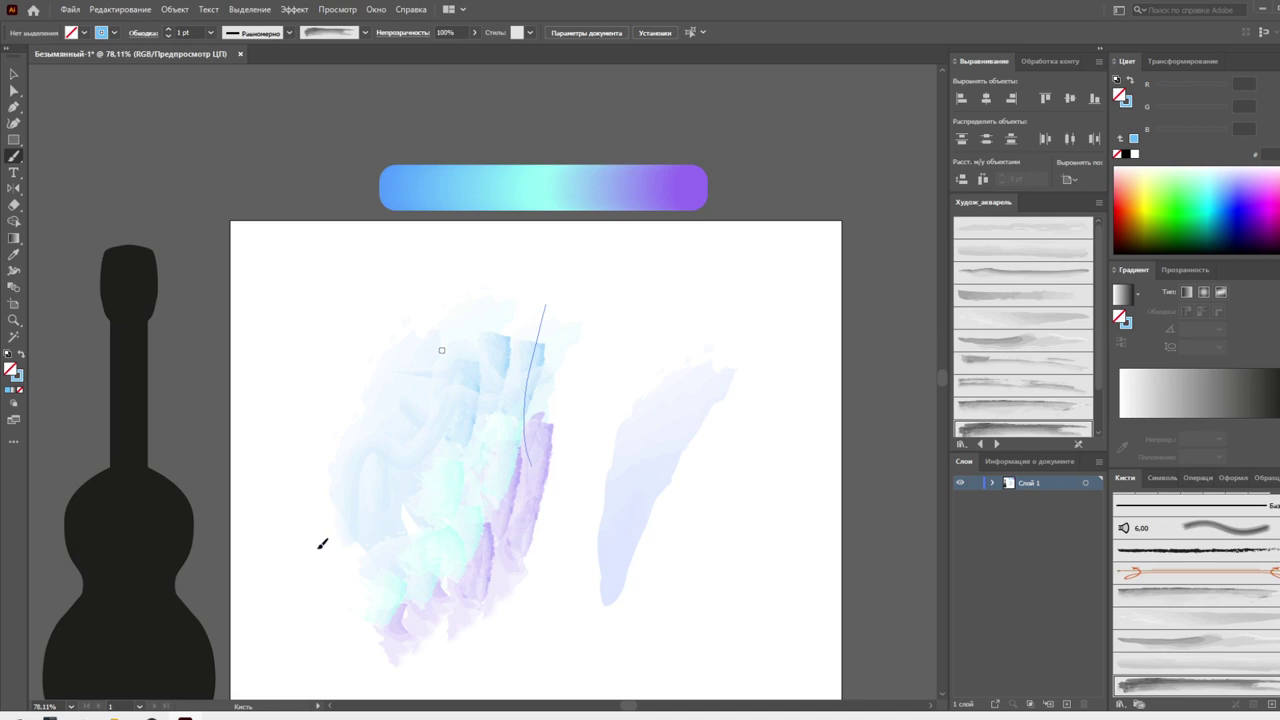
drag(322, 544, 452, 434)
drag(513, 373, 484, 488)
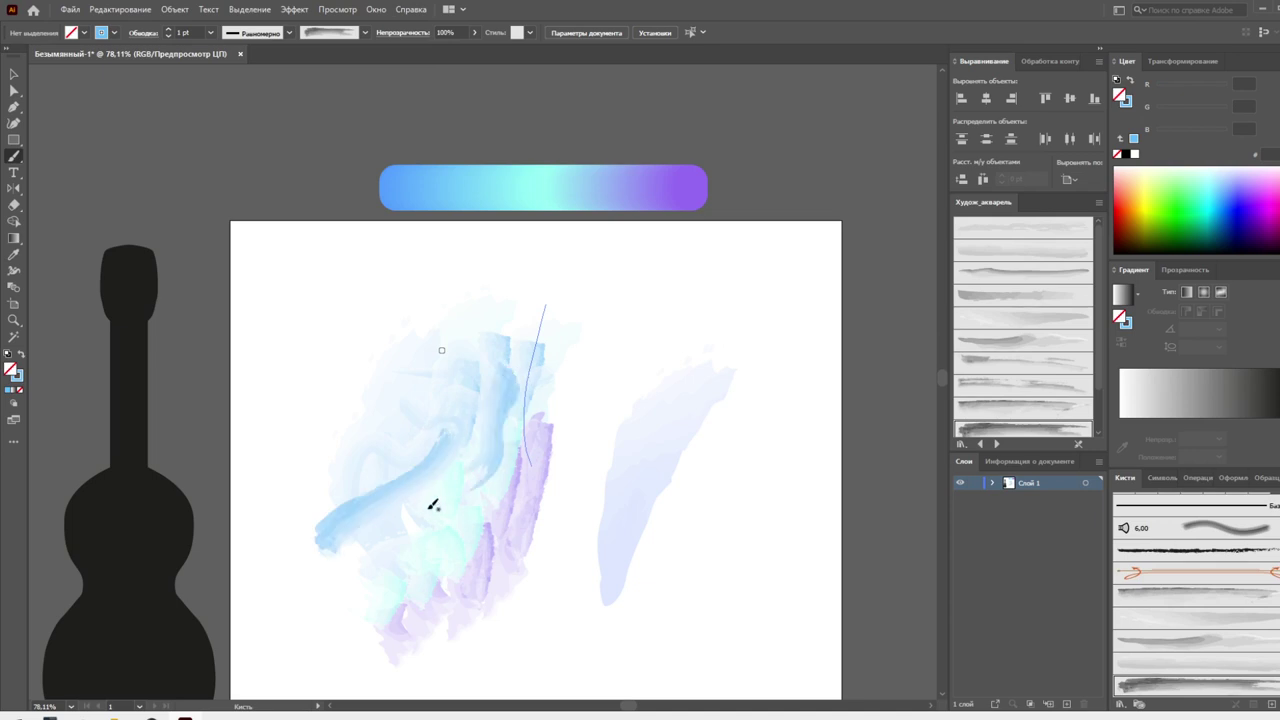
drag(431, 520, 412, 409)
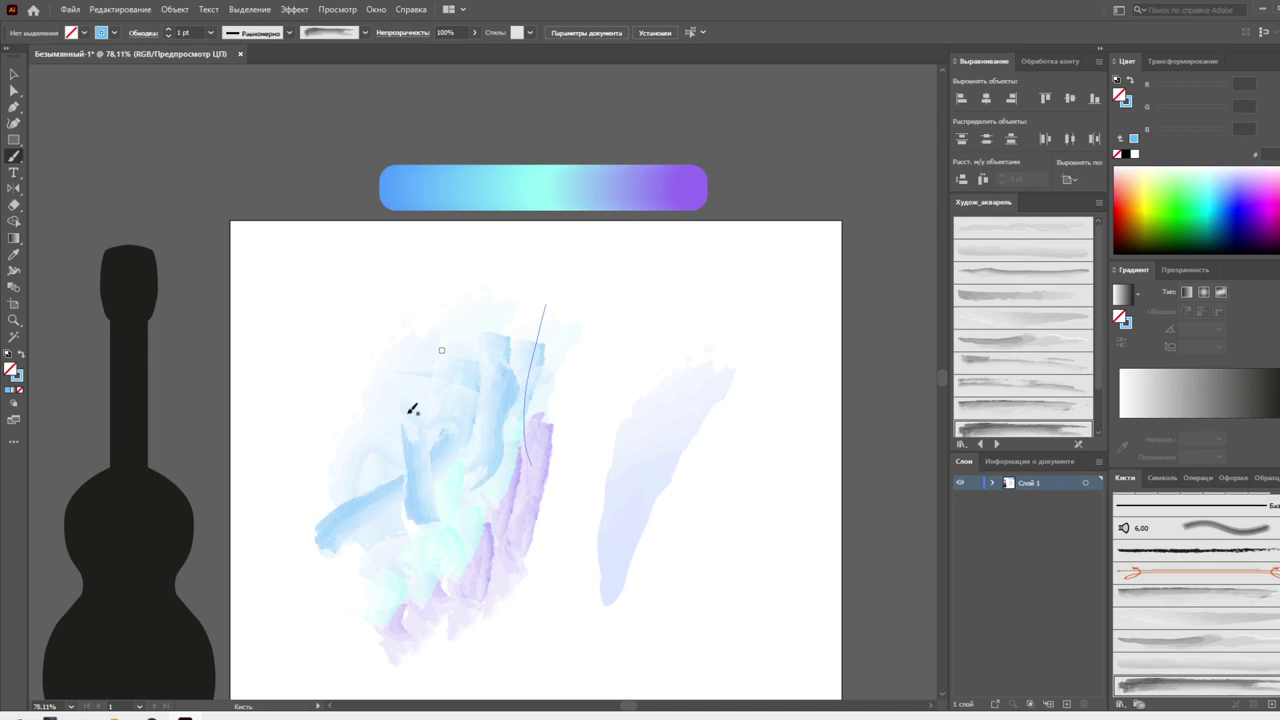
click(537, 177)
mouse_move(469, 610)
mouse_down()
mouse_move(469, 522)
mouse_move(468, 550)
mouse_up()
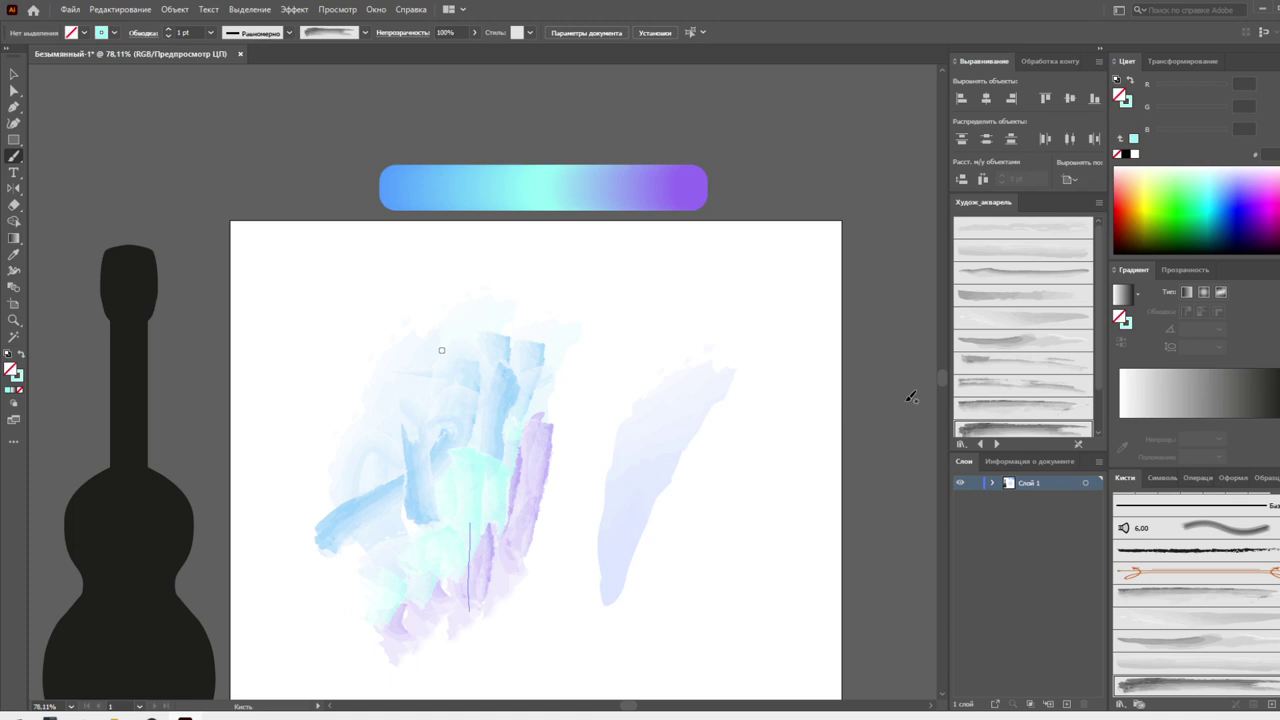
Set blending to Multiply and paint purple watercolour strokes on the lower left
click(1185, 269)
click(1155, 291)
click(1155, 343)
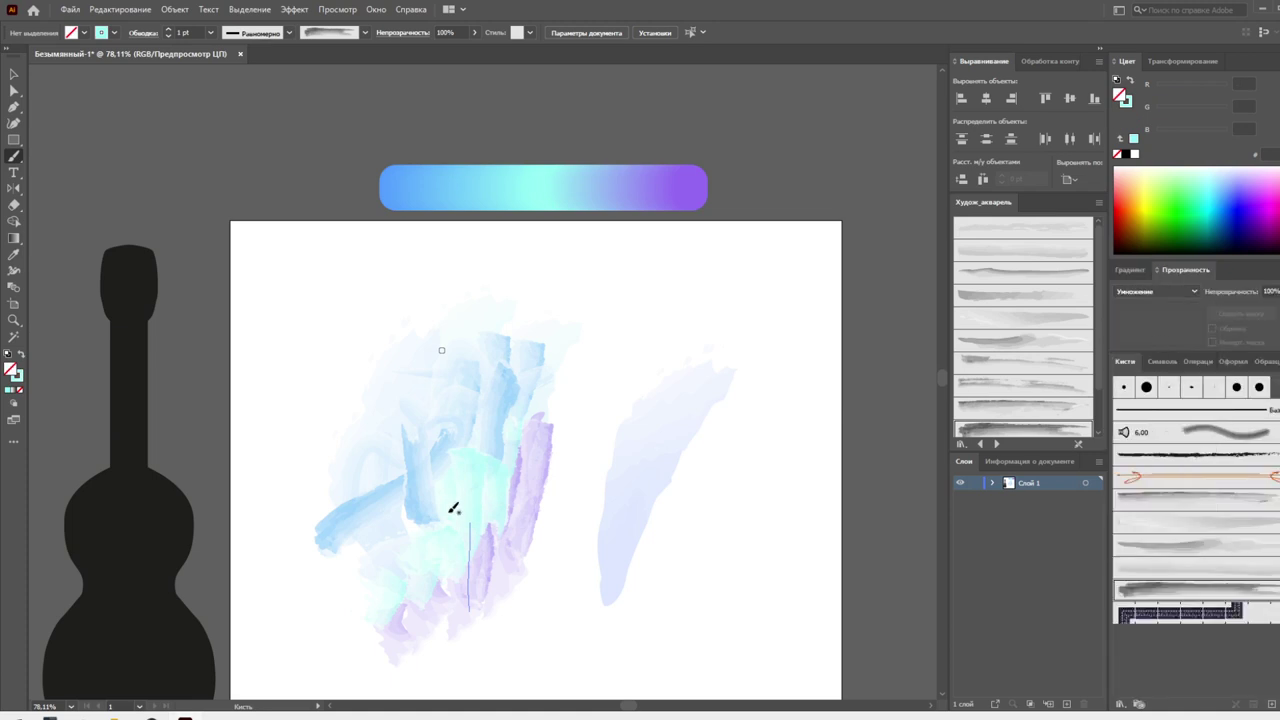
key(i)
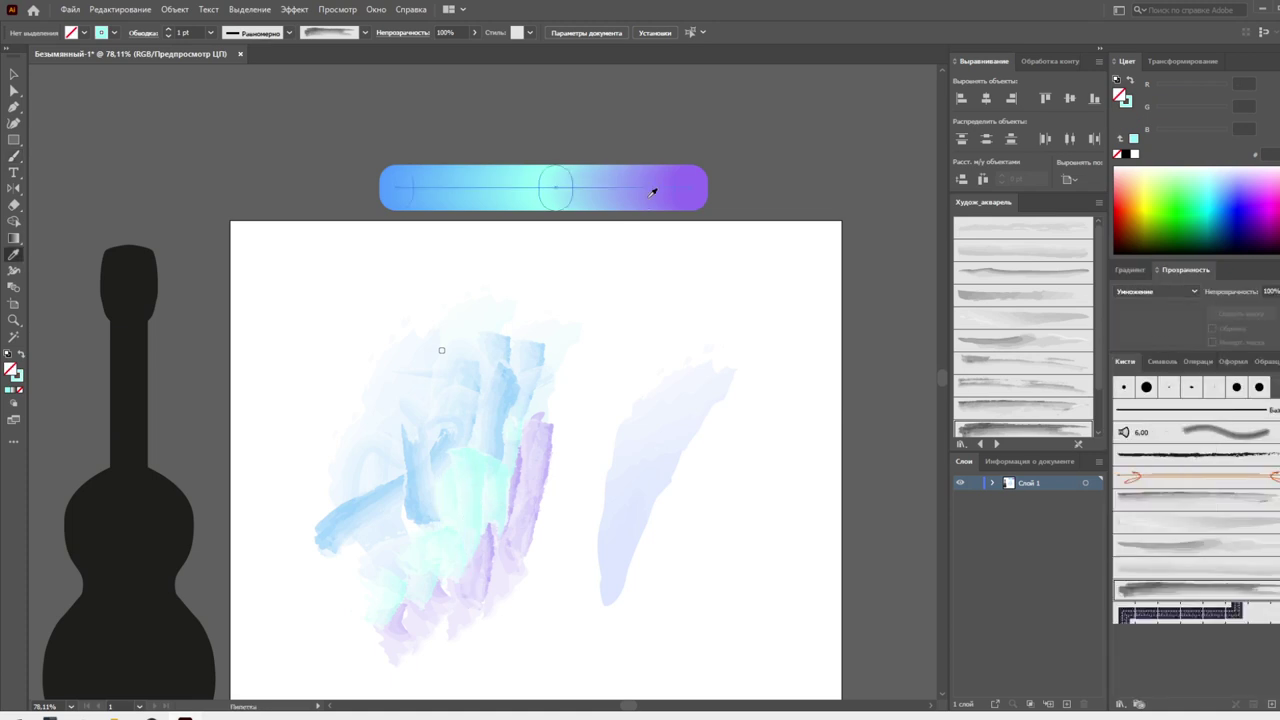
click(652, 190)
key(b)
key(shift+x)
mouse_move(503, 495)
mouse_down()
mouse_move(488, 590)
mouse_move(416, 646)
mouse_up()
mouse_move(395, 588)
mouse_down()
mouse_move(400, 636)
mouse_move(462, 556)
mouse_up()
Sample cyan and paint strokes down the right side and across the lower purple area
click(1028, 246)
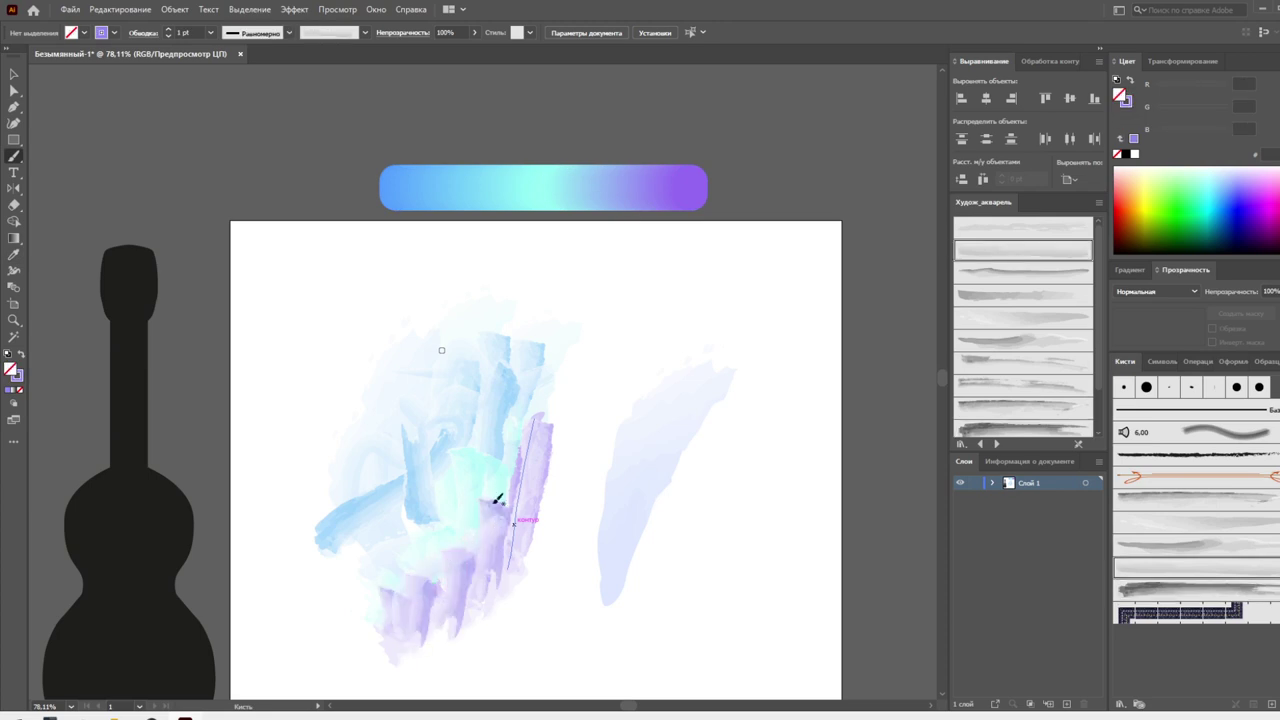
key(i)
click(551, 186)
key(b)
drag(545, 305, 553, 420)
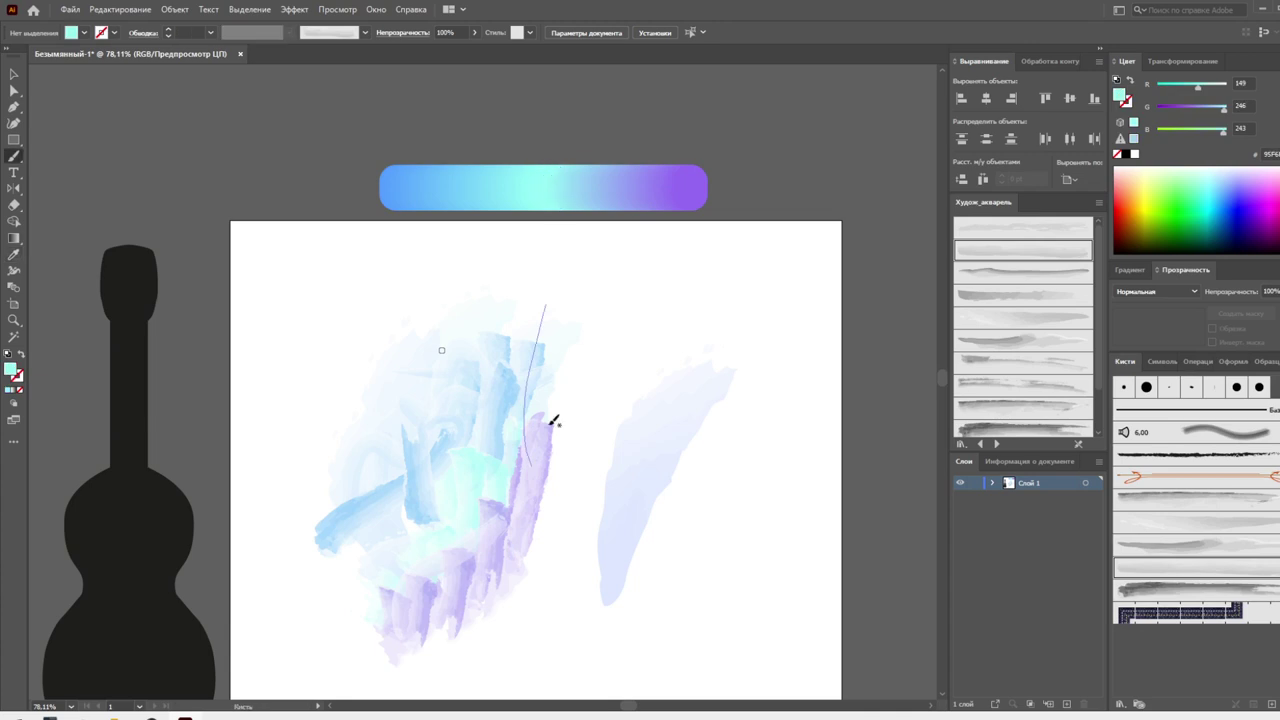
key(shift+x)
click(1070, 408)
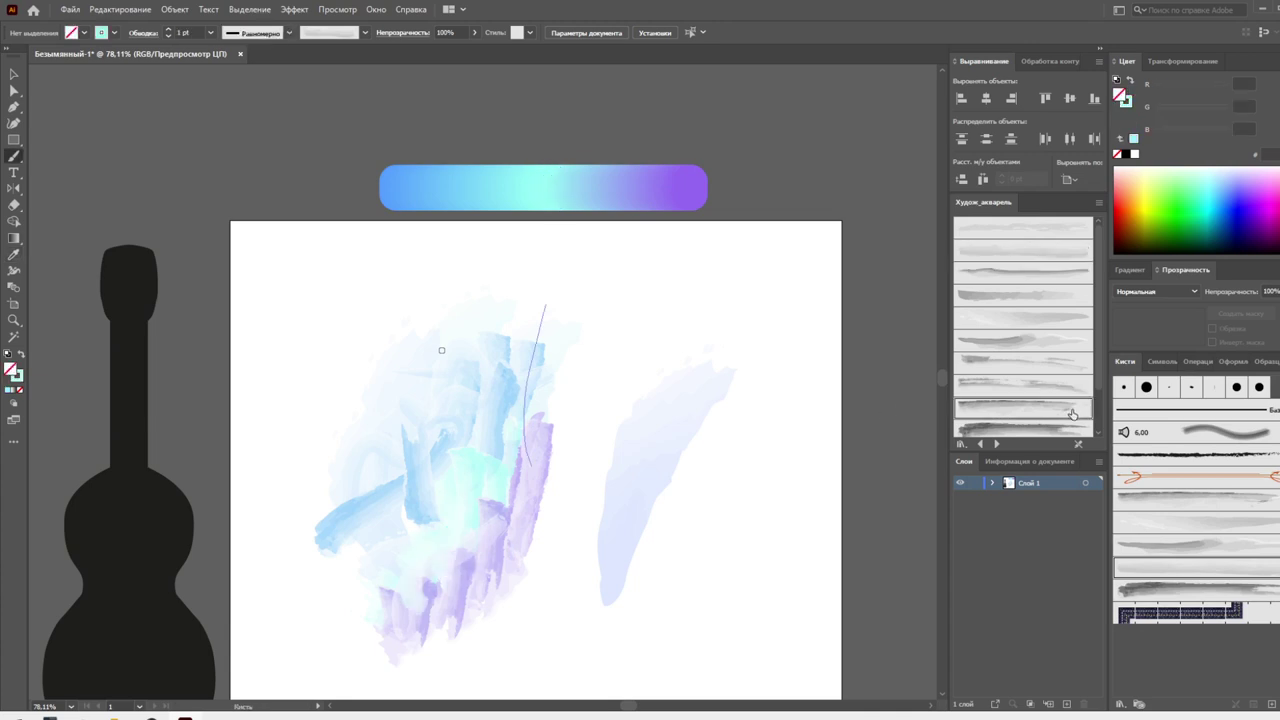
mouse_move(543, 452)
mouse_down()
mouse_move(489, 466)
mouse_move(429, 557)
mouse_move(355, 610)
mouse_up()
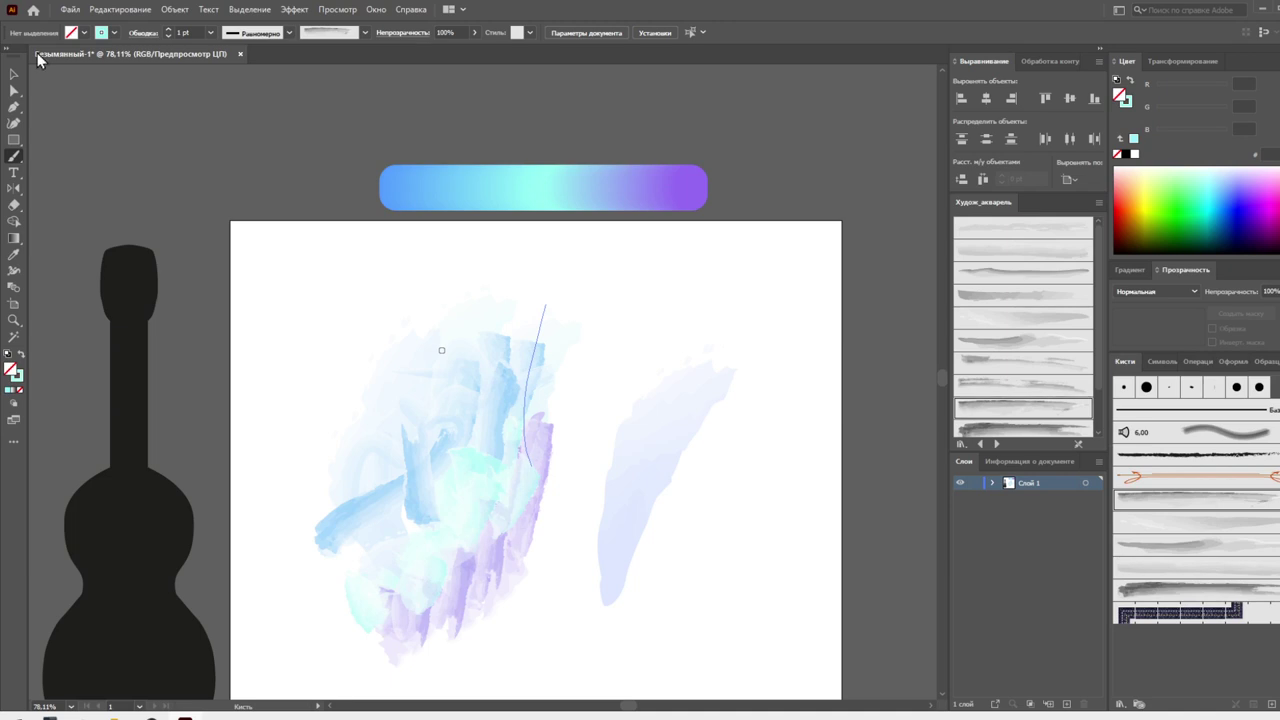
Marquee-select all strokes of the left watercolour patch
click(14, 74)
click(305, 497)
drag(281, 322, 559, 631)
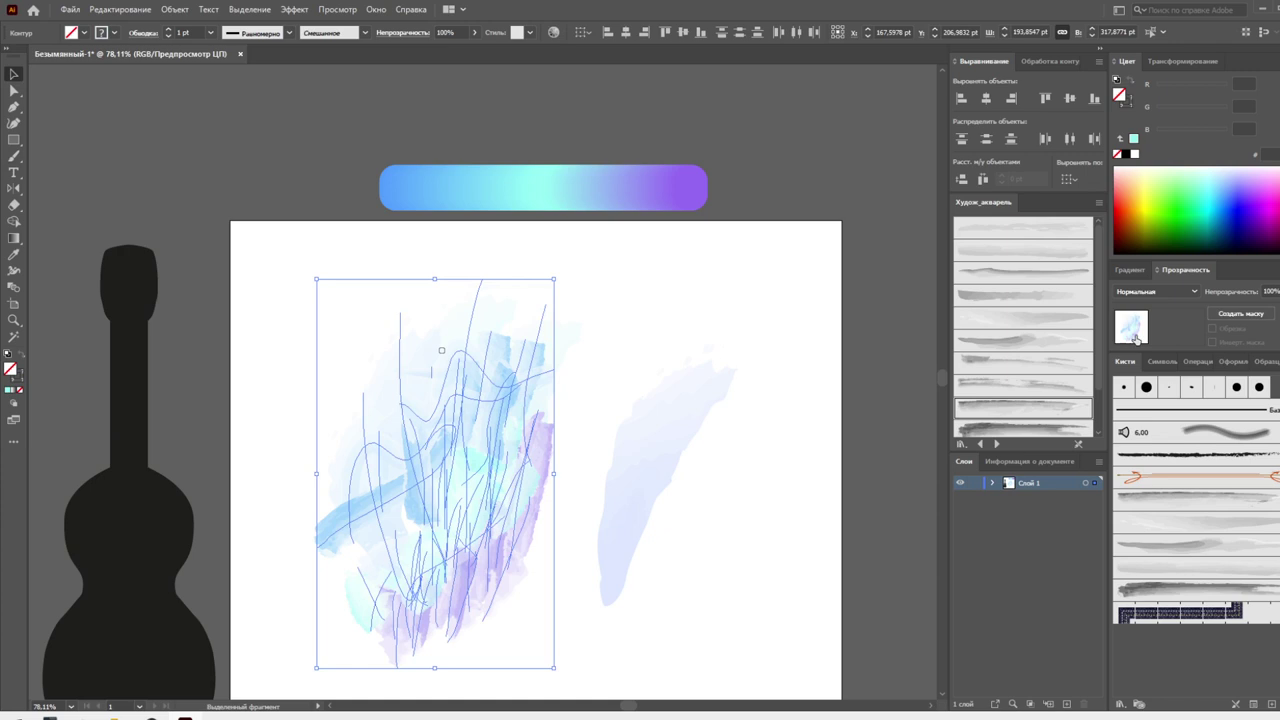
click(1155, 291)
click(1140, 325)
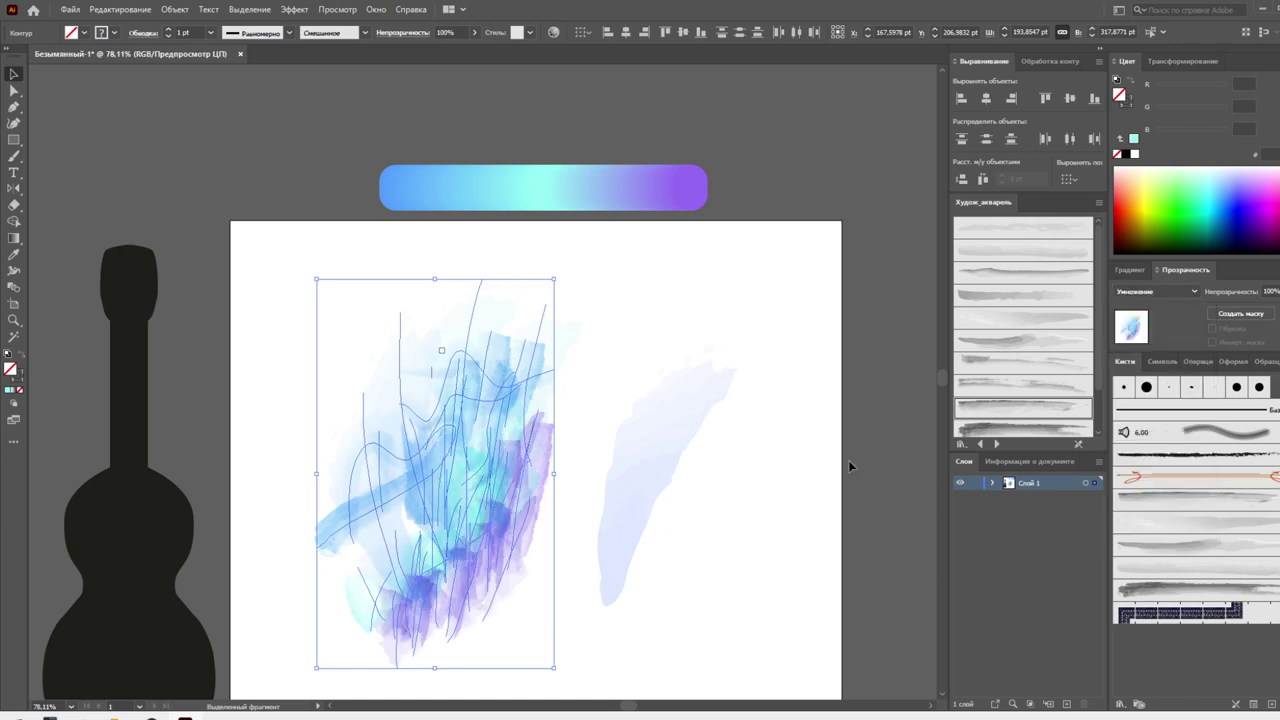
drag(663, 434, 786, 420)
click(617, 448)
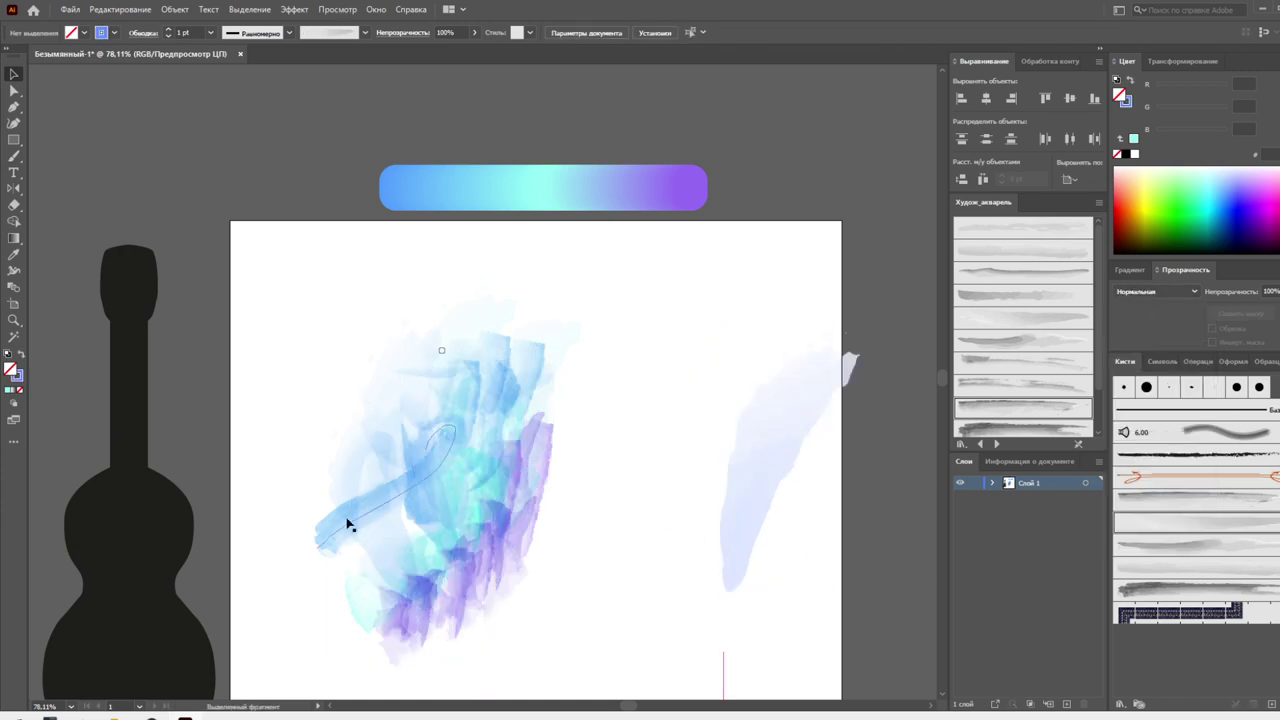
drag(348, 524, 712, 420)
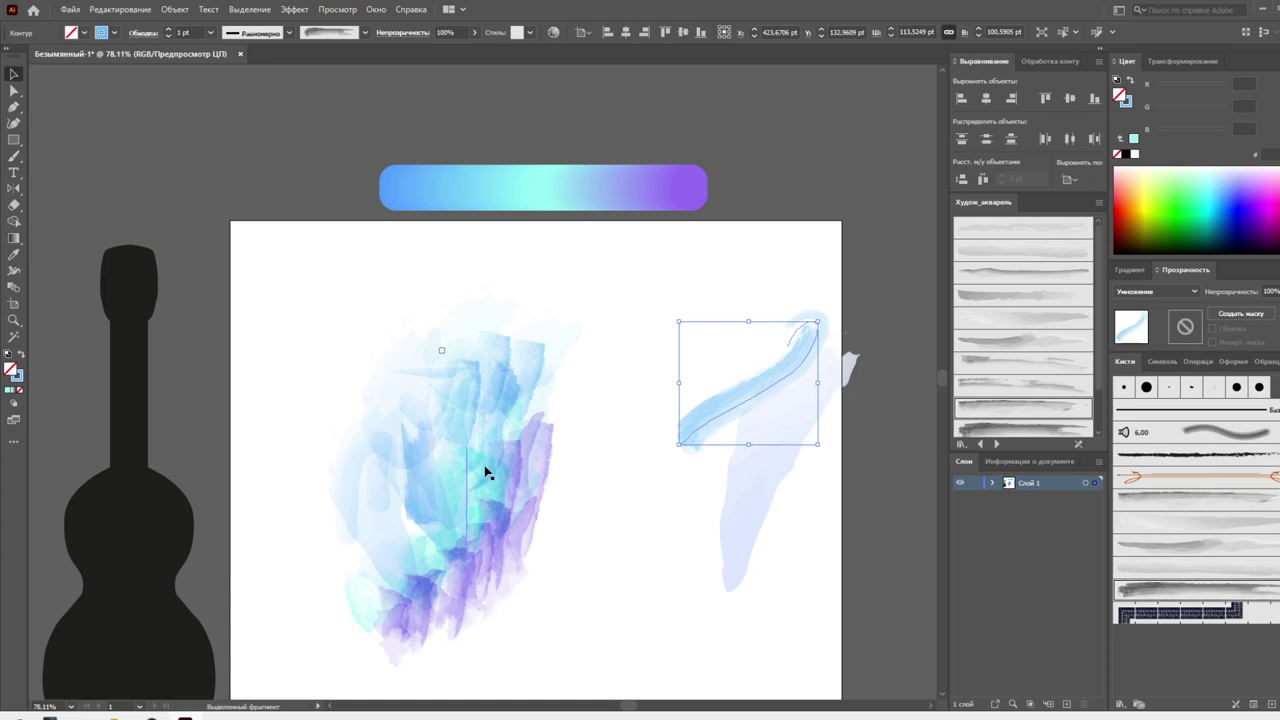
mouse_move(414, 491)
mouse_down()
mouse_move(408, 577)
mouse_move(511, 458)
mouse_move(437, 578)
mouse_move(443, 606)
mouse_up()
mouse_move(543, 465)
mouse_down()
mouse_move(549, 419)
mouse_move(562, 415)
mouse_up()
click(14, 336)
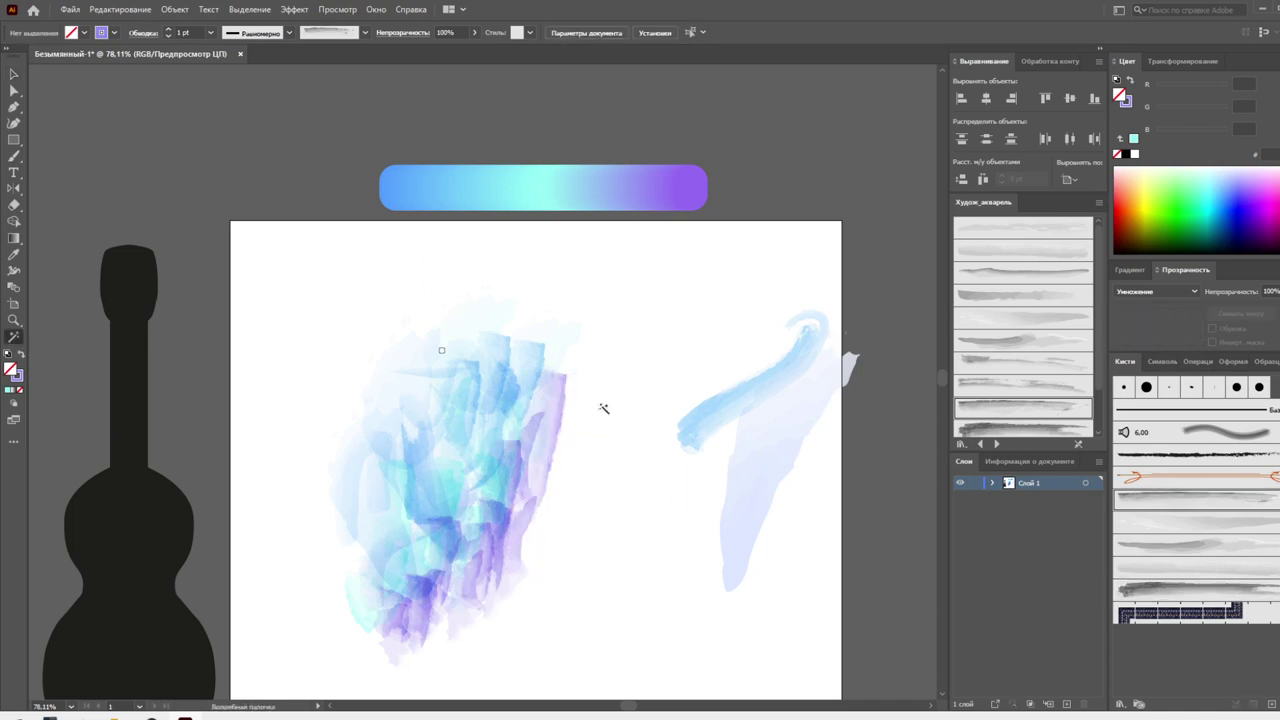
click(558, 410)
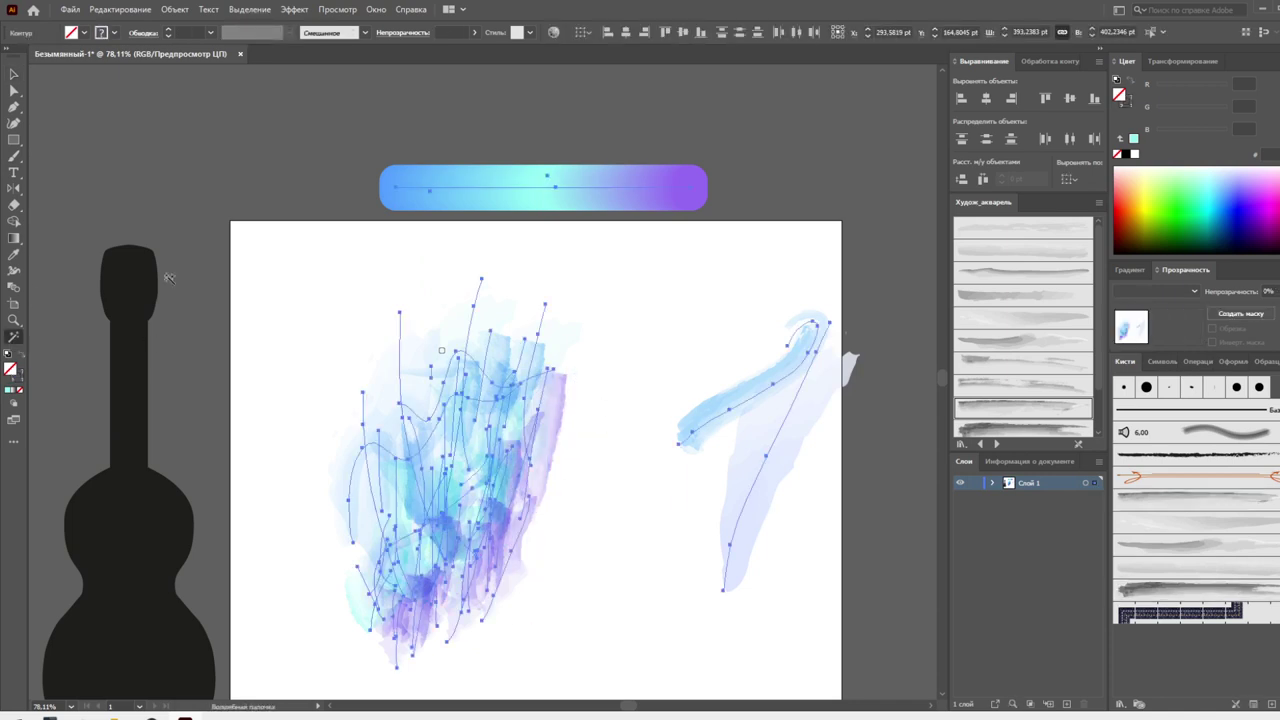
double_click(15, 339)
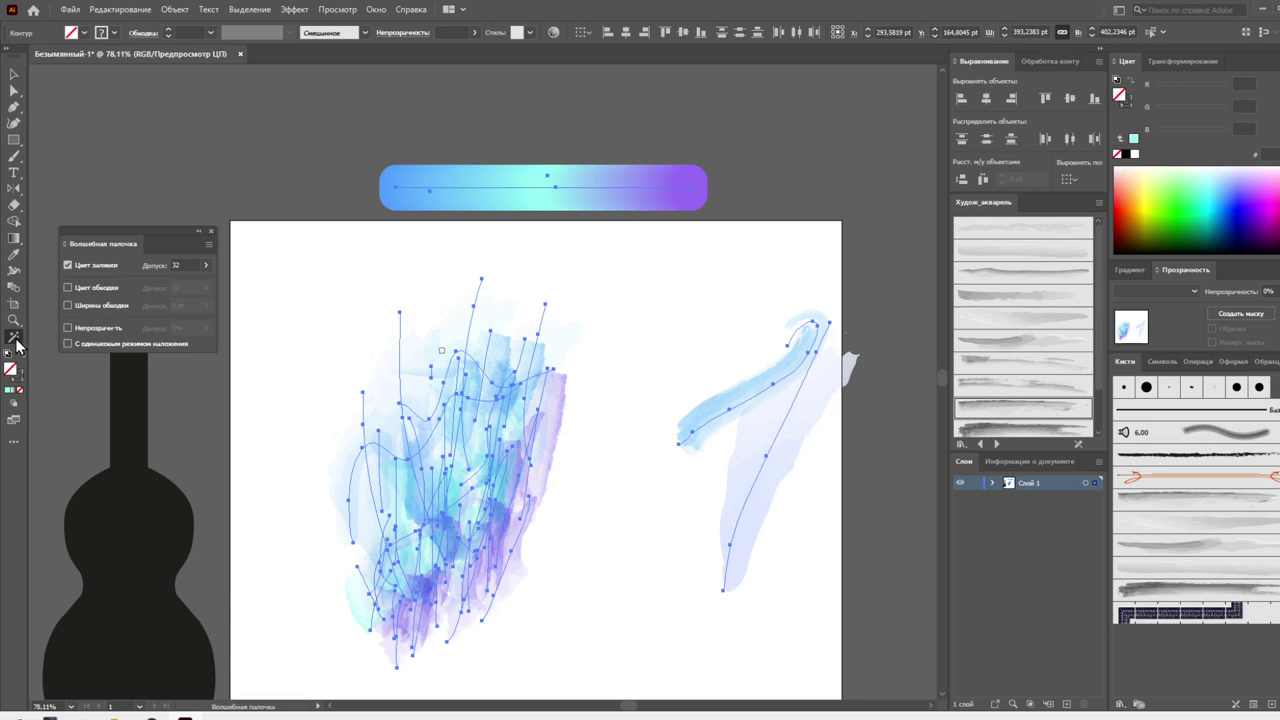
double_click(192, 265)
click(211, 231)
click(357, 329)
click(557, 410)
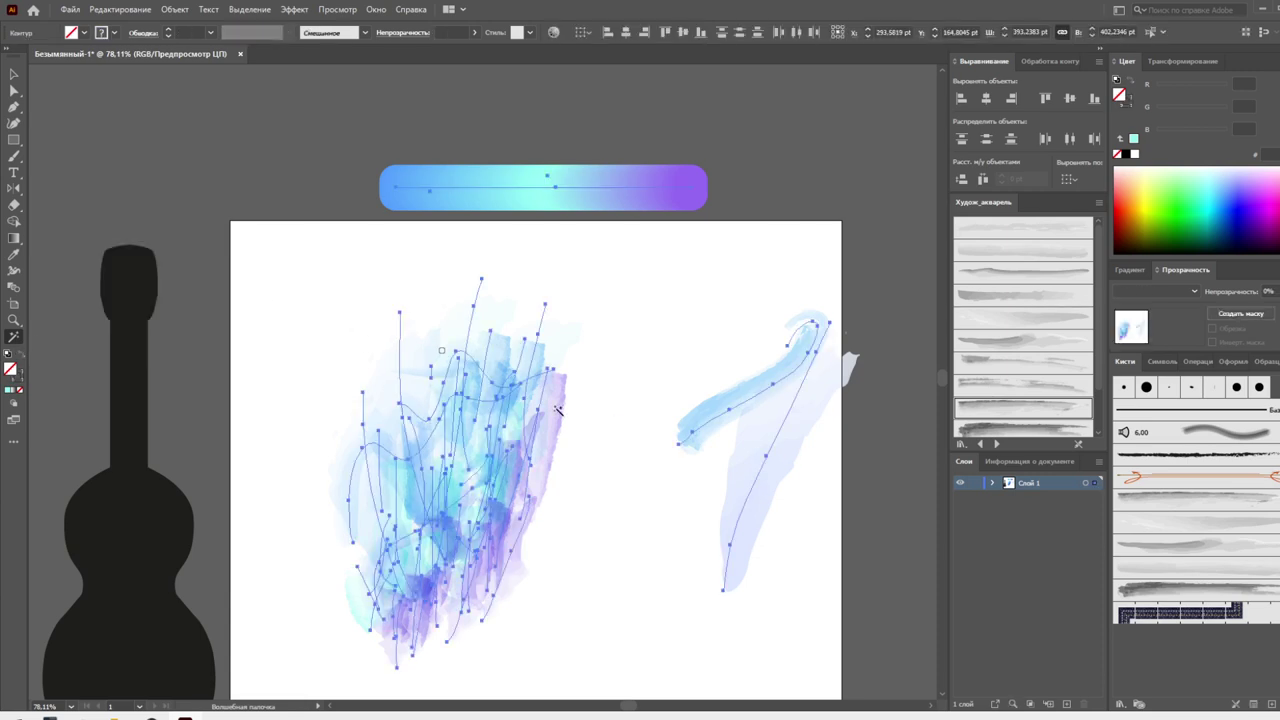
double_click(20, 338)
click(211, 232)
click(767, 460)
click(667, 497)
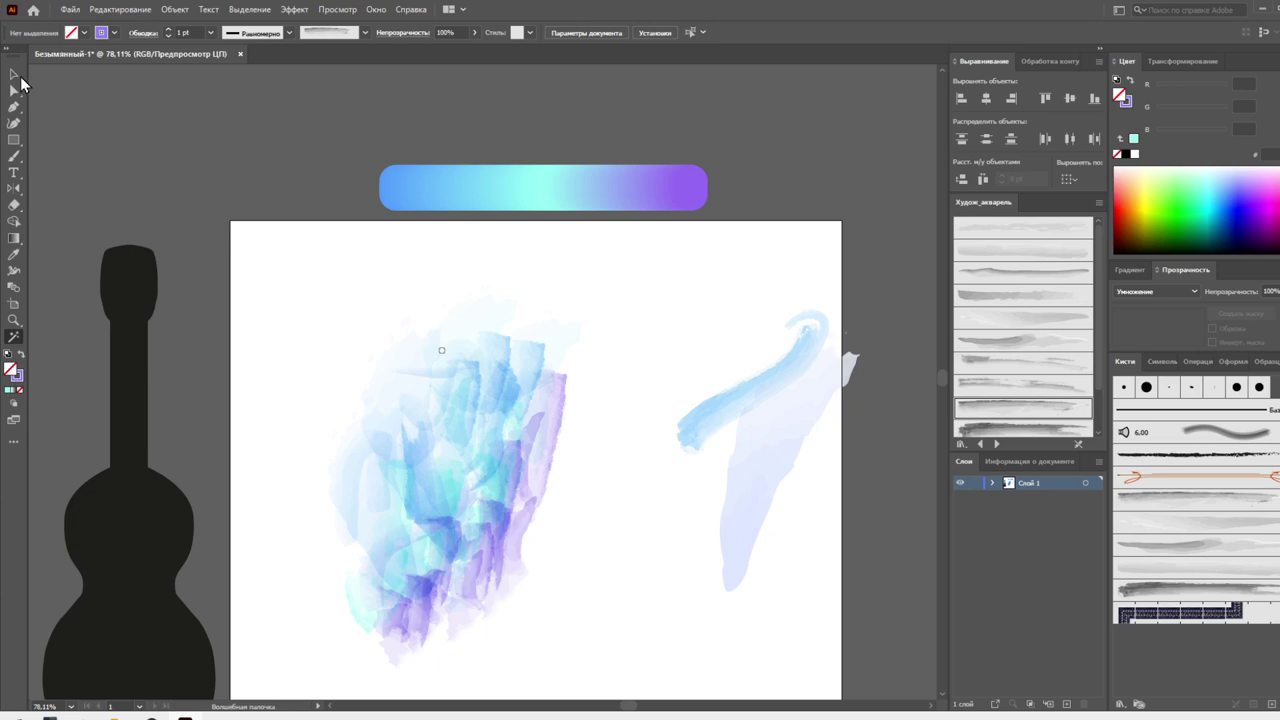
Select narrow strokes in the patch and raise their green value for a brighter blue
click(18, 76)
click(534, 583)
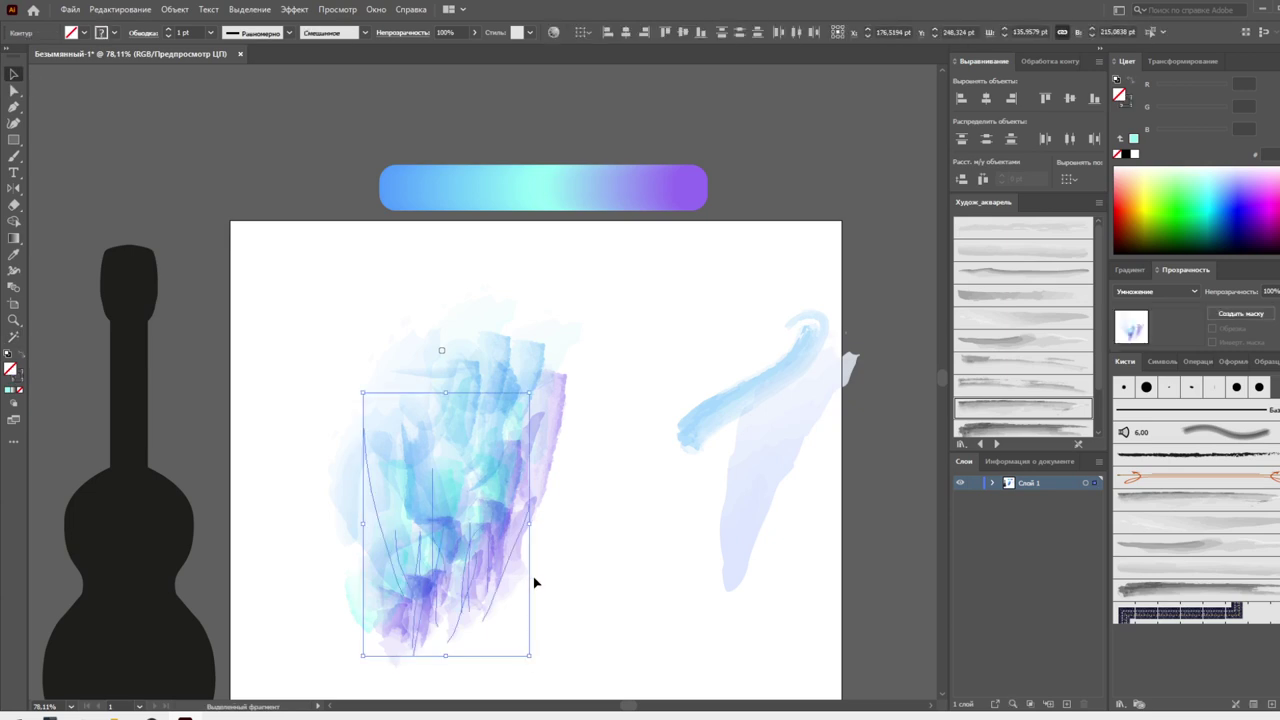
click(549, 537)
click(500, 587)
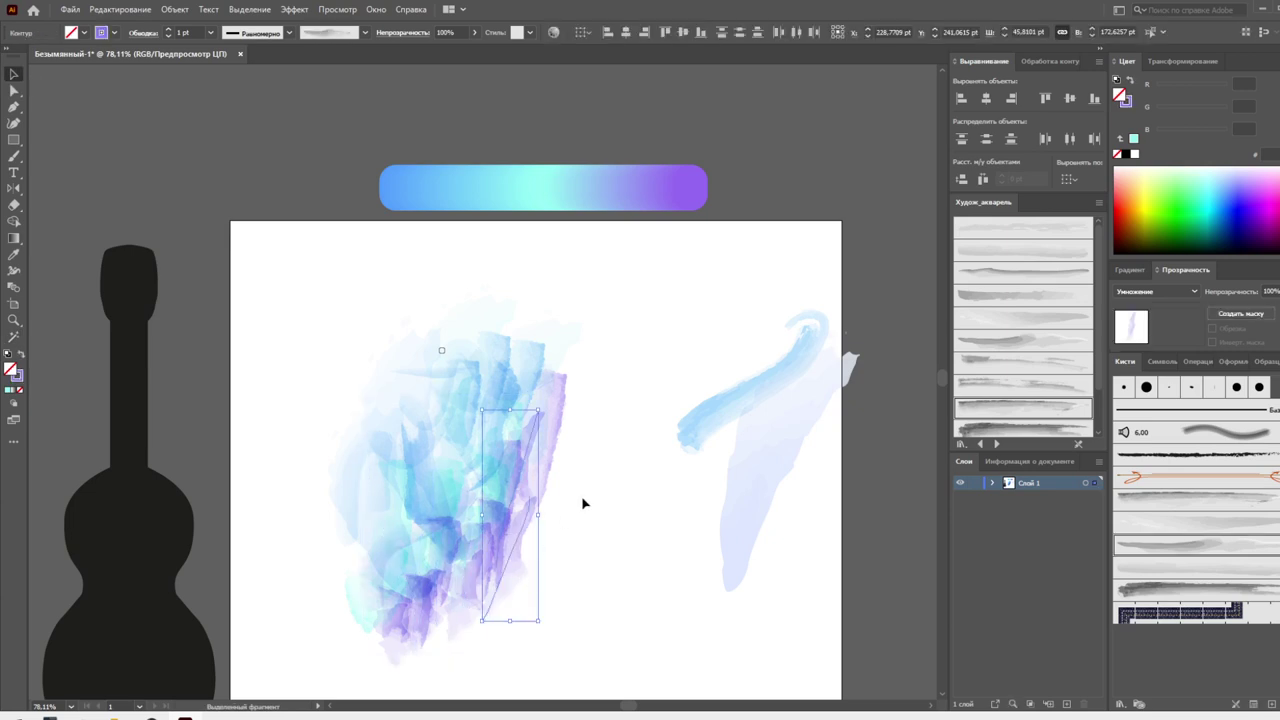
click(1129, 106)
click(1202, 110)
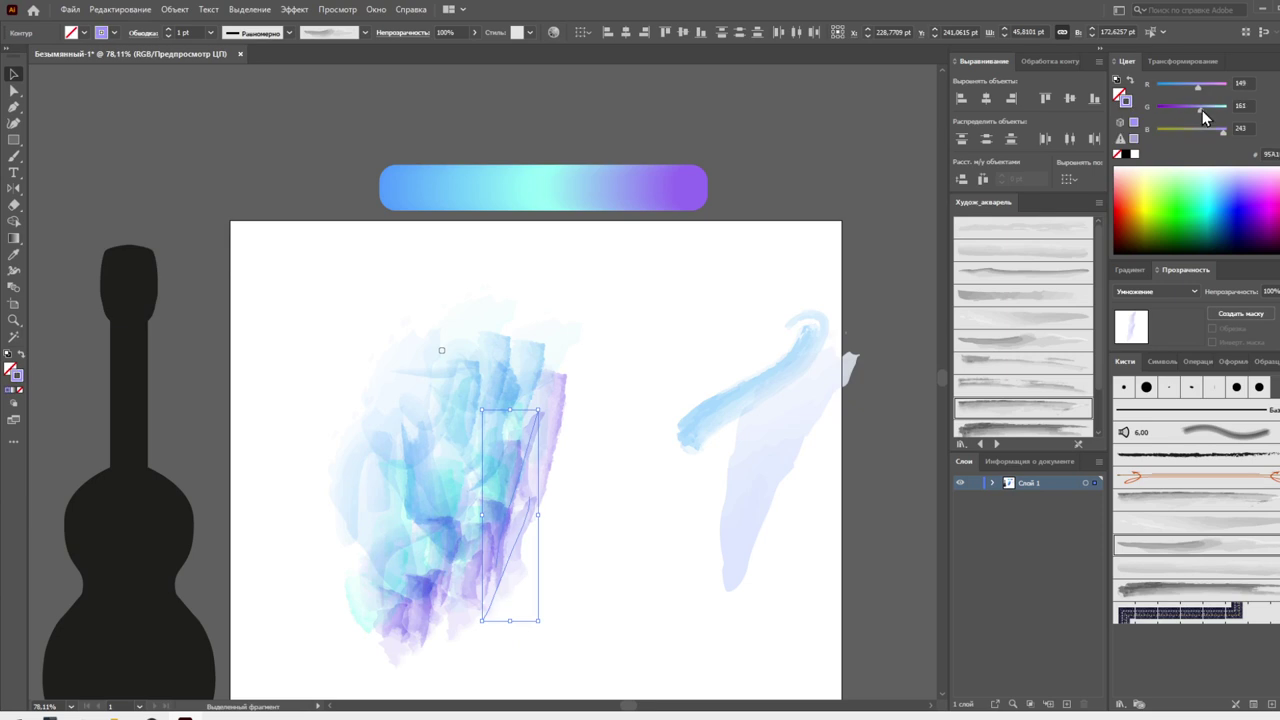
click(544, 395)
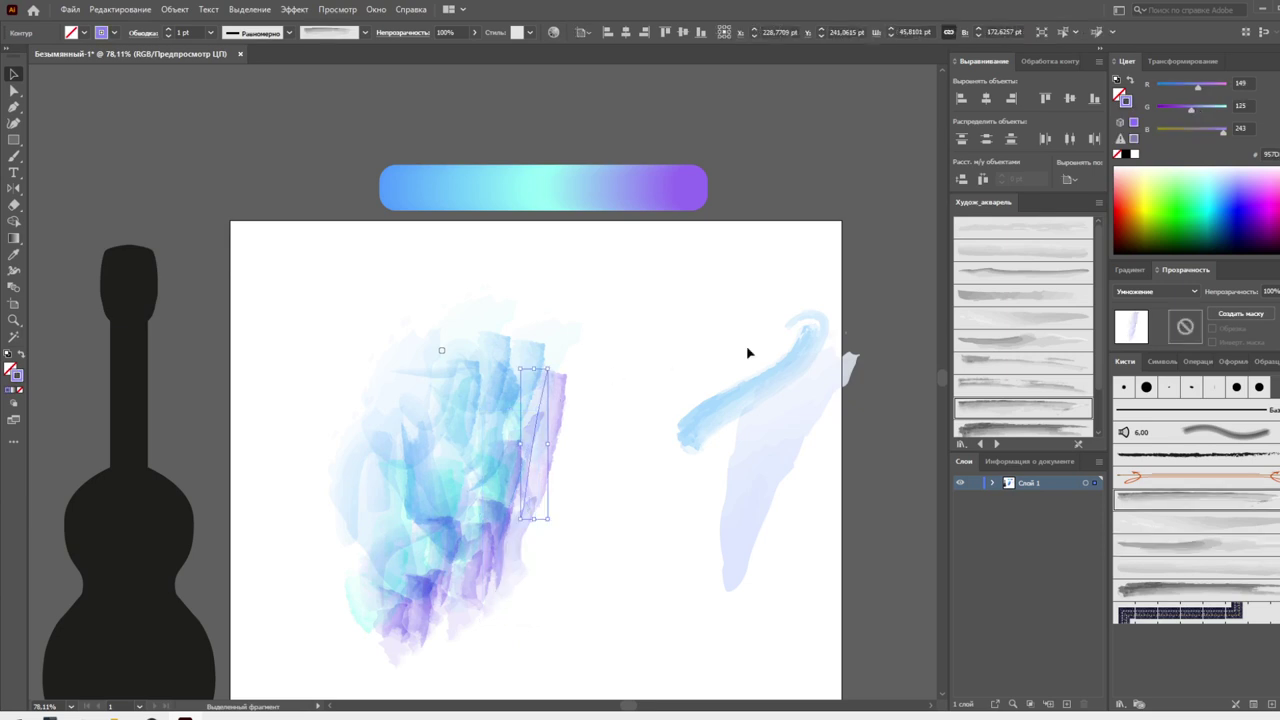
click(1203, 114)
click(630, 336)
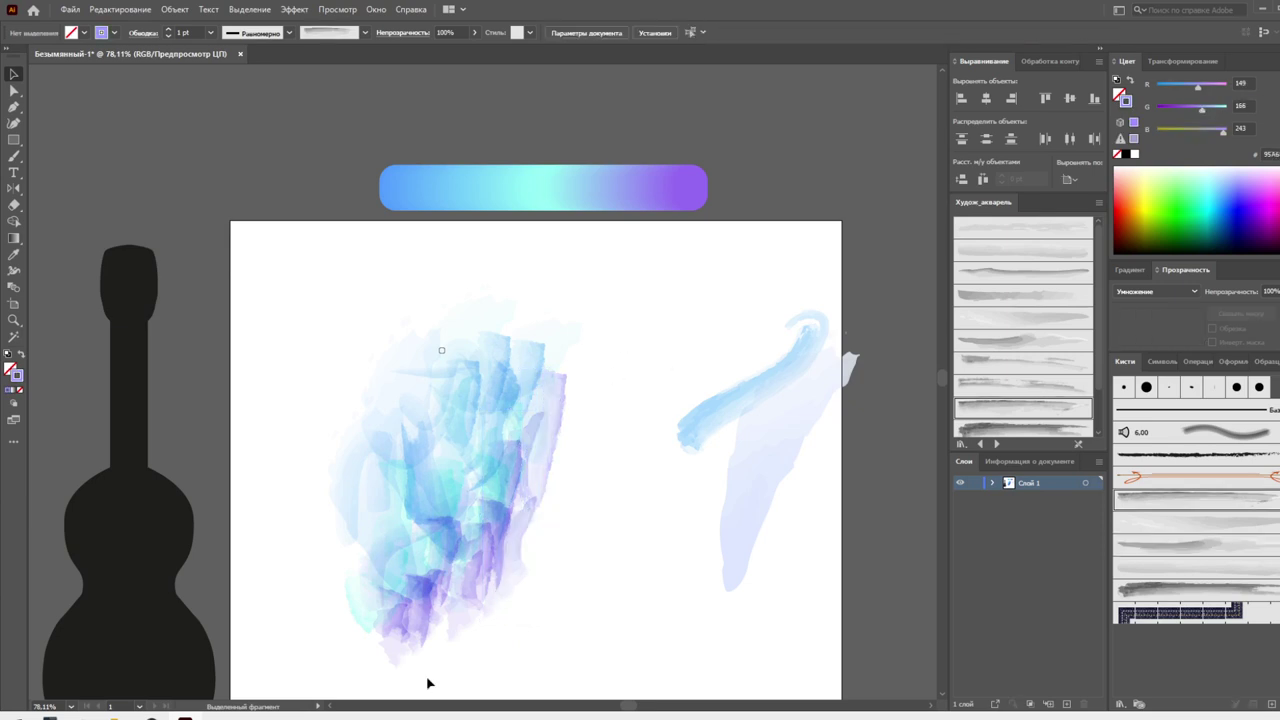
Rotate a small bottom stroke, move the cyan vertical stroke up-left, then reselect all strokes
click(432, 632)
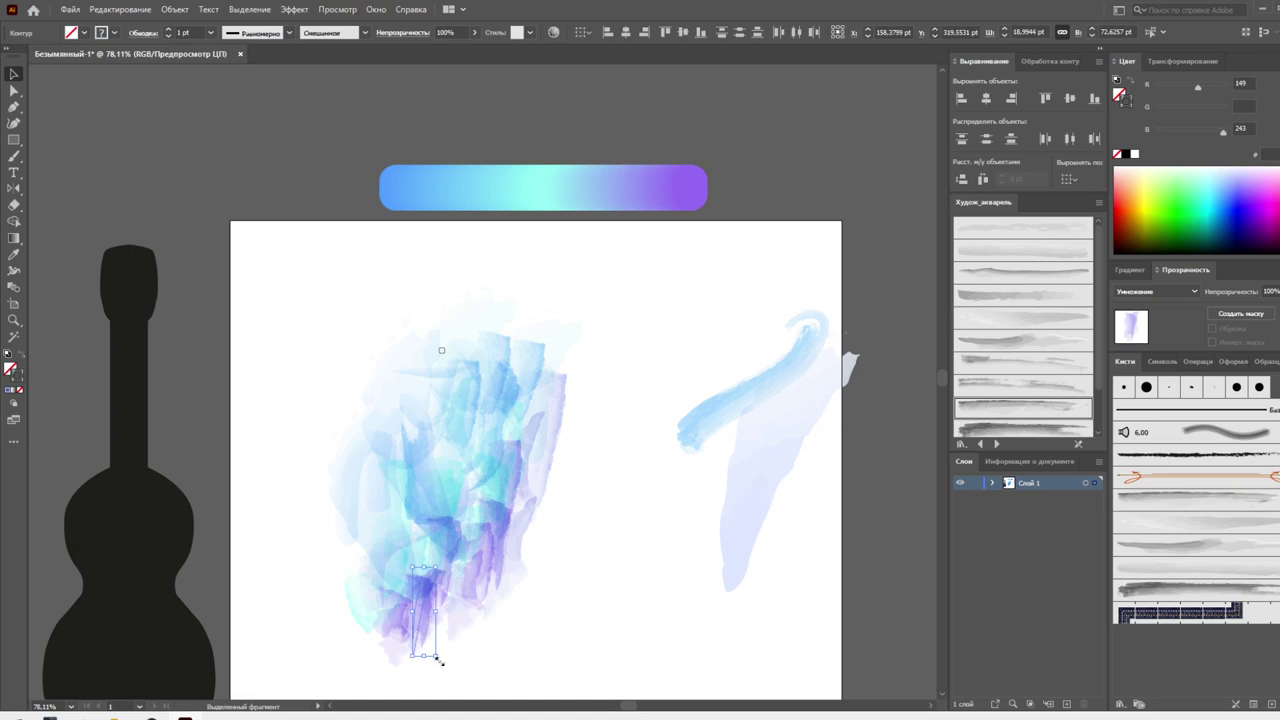
mouse_move(440, 660)
mouse_down()
mouse_move(466, 592)
mouse_move(450, 621)
mouse_up()
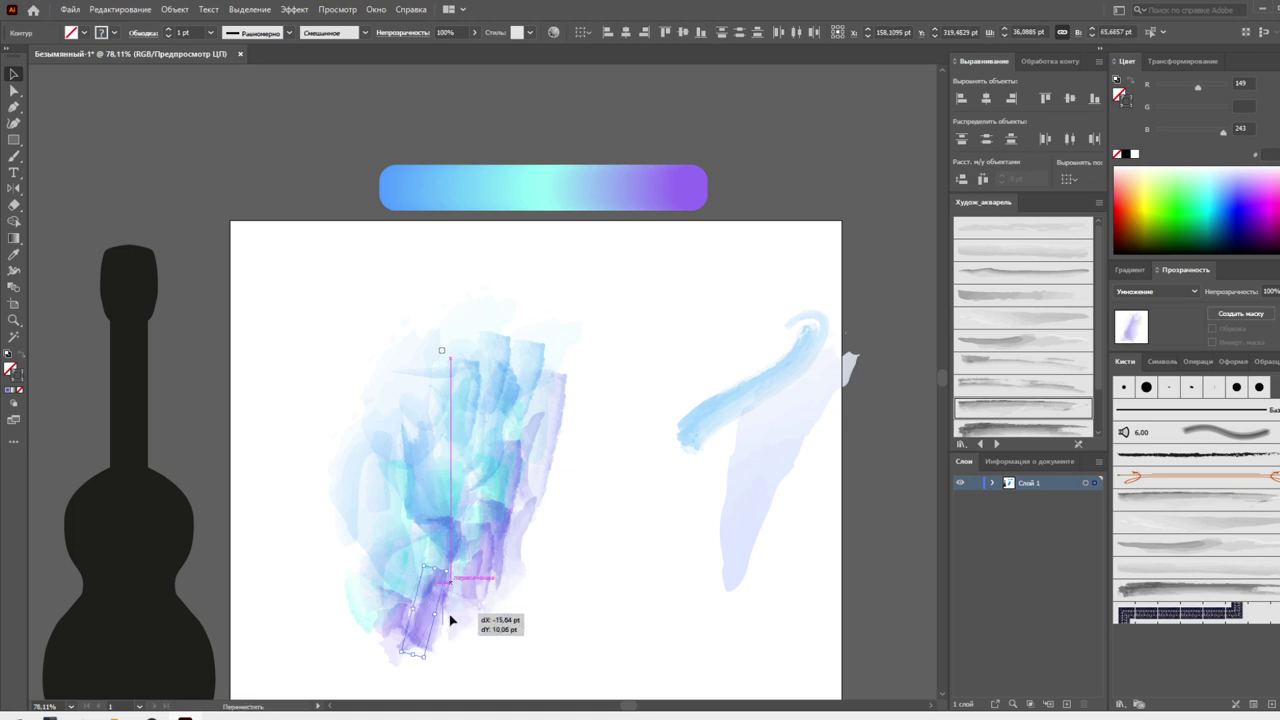
click(455, 540)
drag(456, 533, 381, 398)
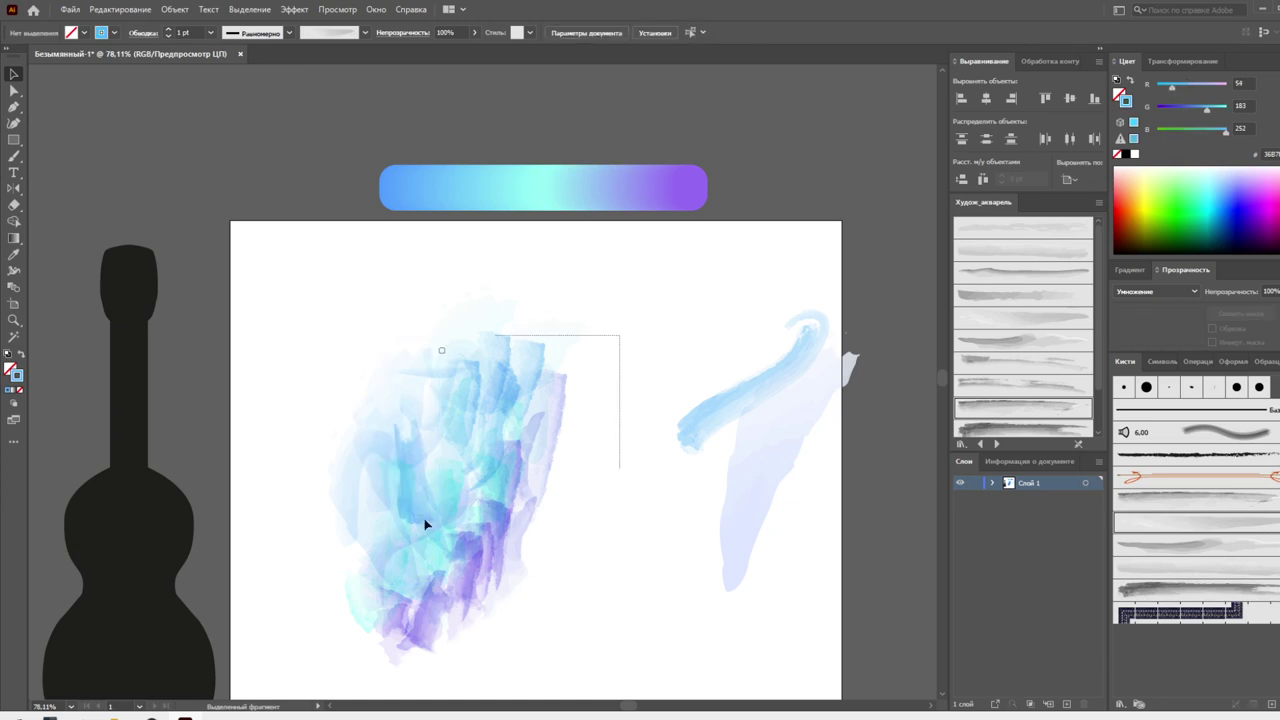
drag(619, 339, 302, 644)
Apply Object > Expand Appearance to the watercolour strokes and nudge the group up-left
click(178, 9)
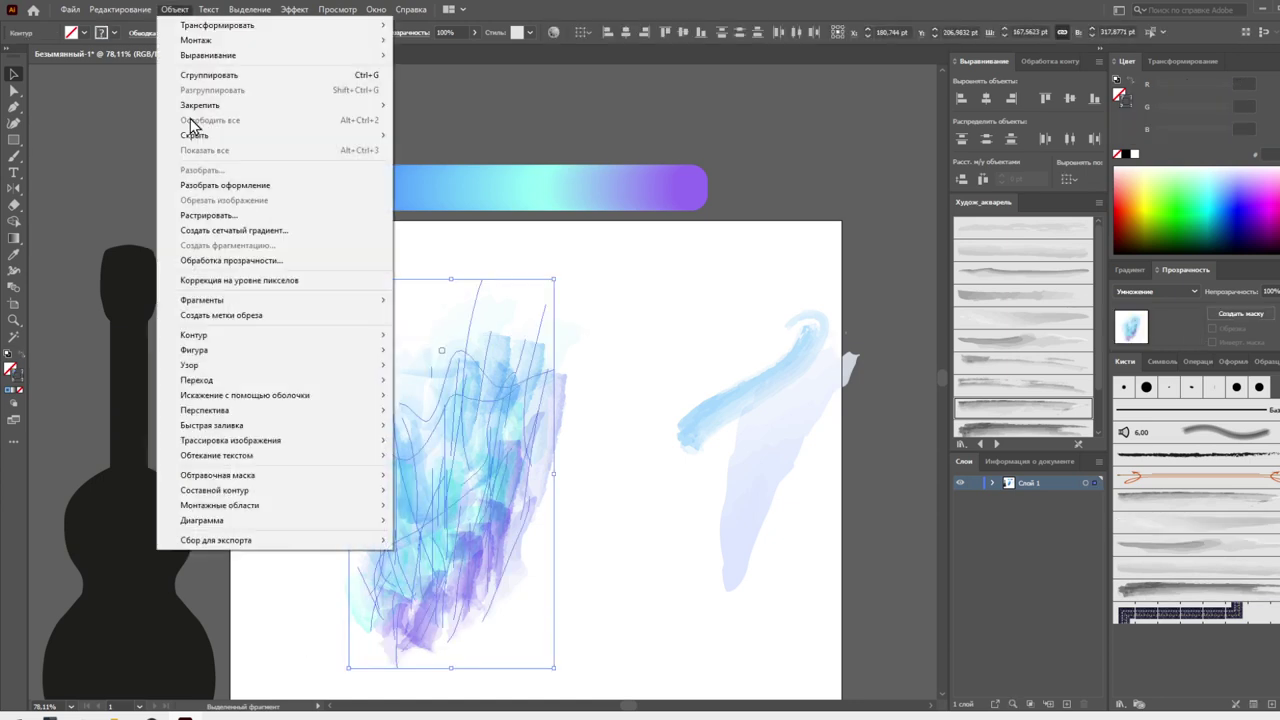
click(203, 184)
drag(506, 426, 486, 402)
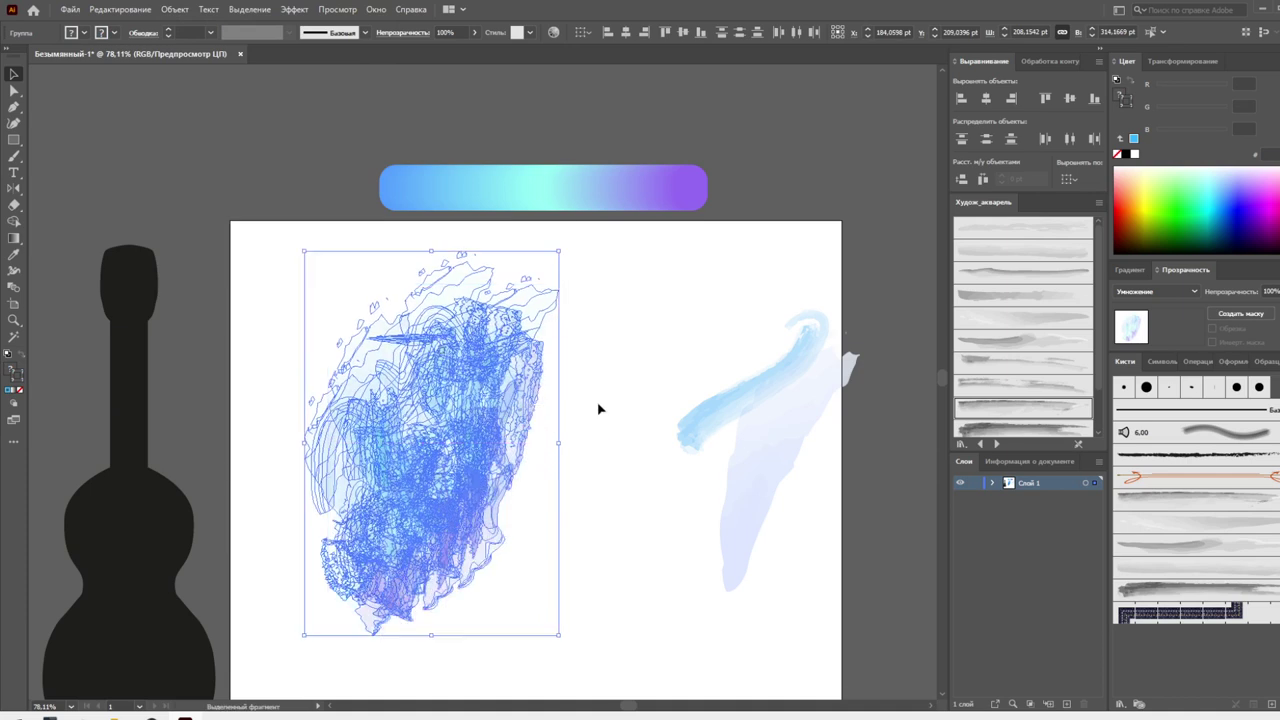
Delete the leftover strokes on the right of the artboard
drag(640, 351, 762, 514)
key(Delete)
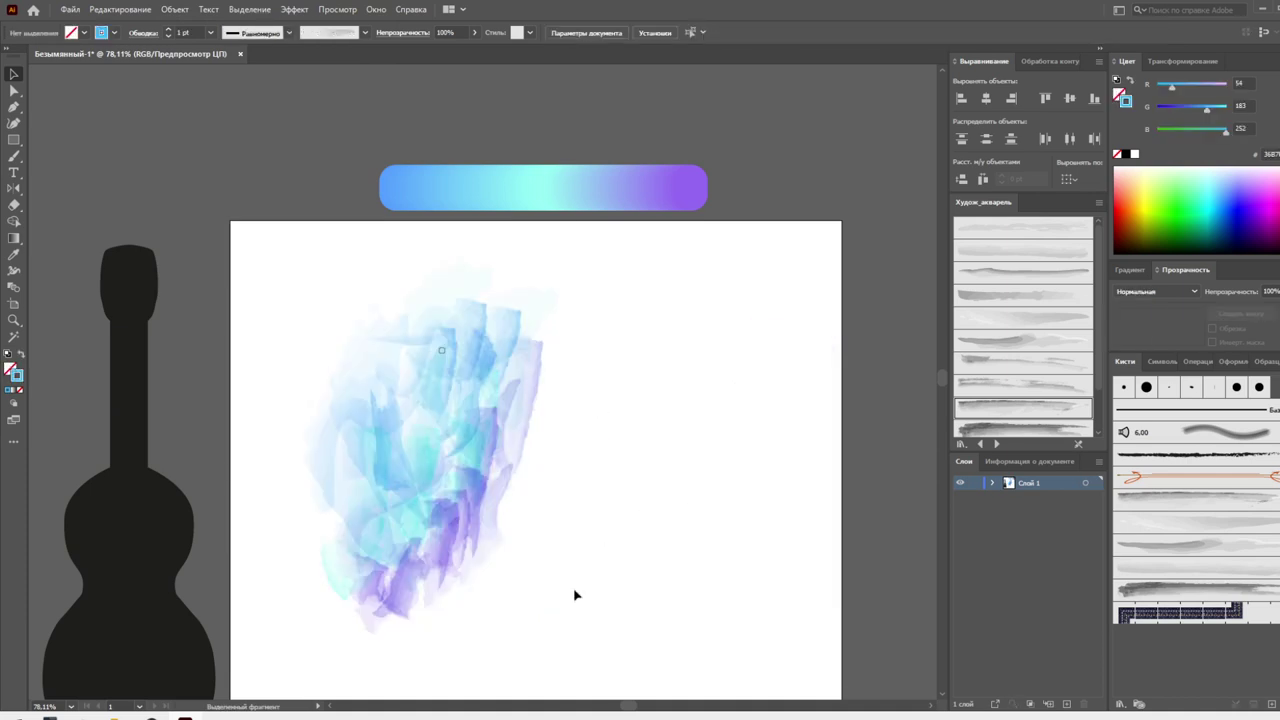
drag(575, 595, 309, 328)
click(703, 437)
Alt-drag a guitar silhouette copy onto the artboard and fill it with cyan from the gradient bar
drag(129, 491, 669, 480)
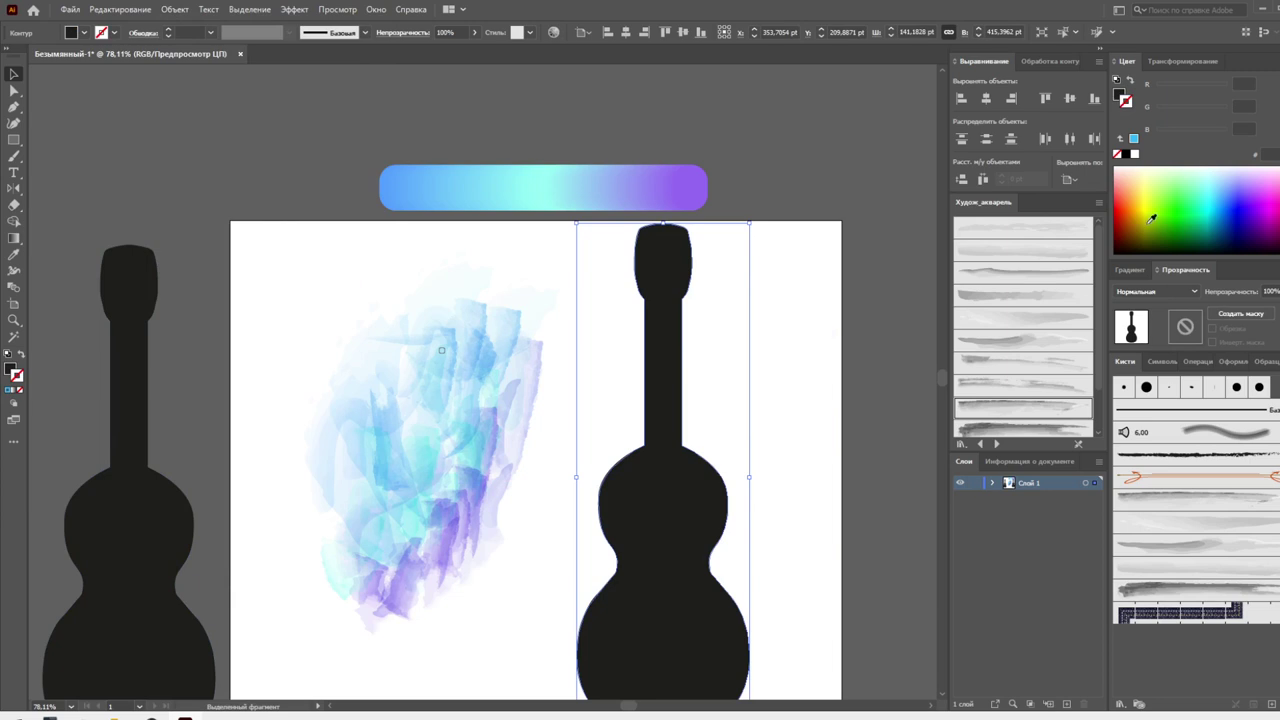
click(1119, 97)
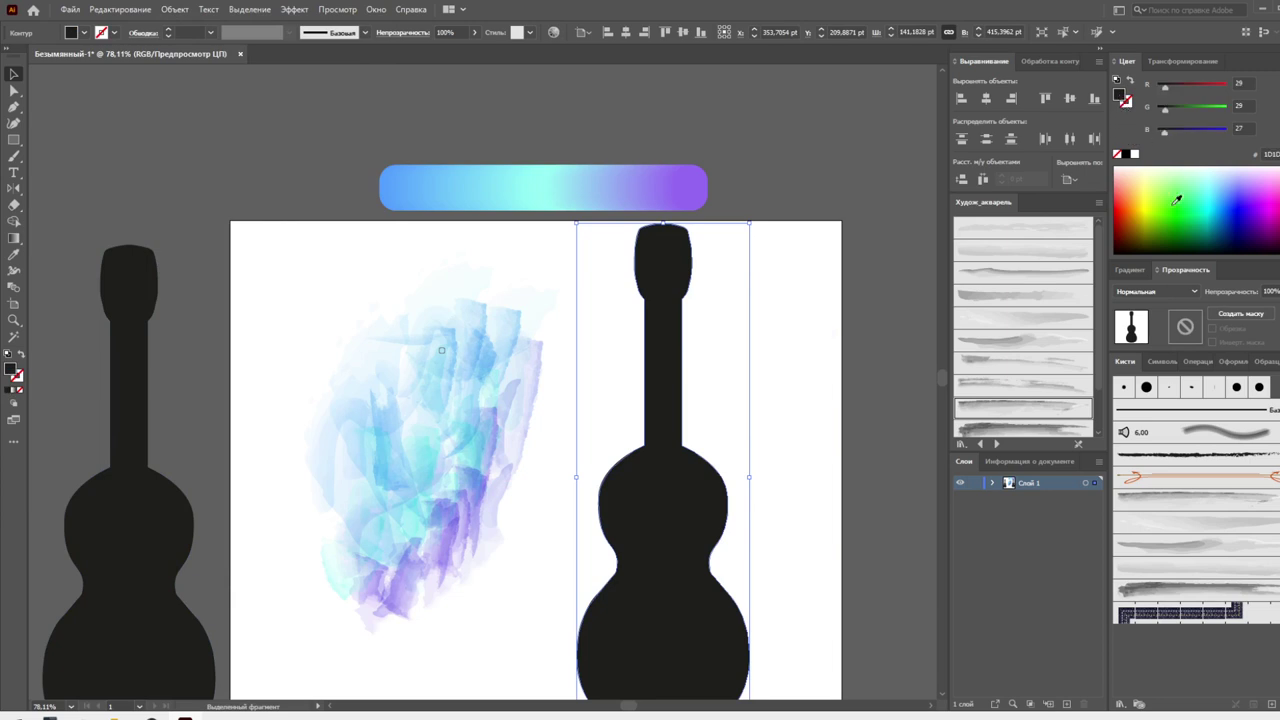
click(1236, 191)
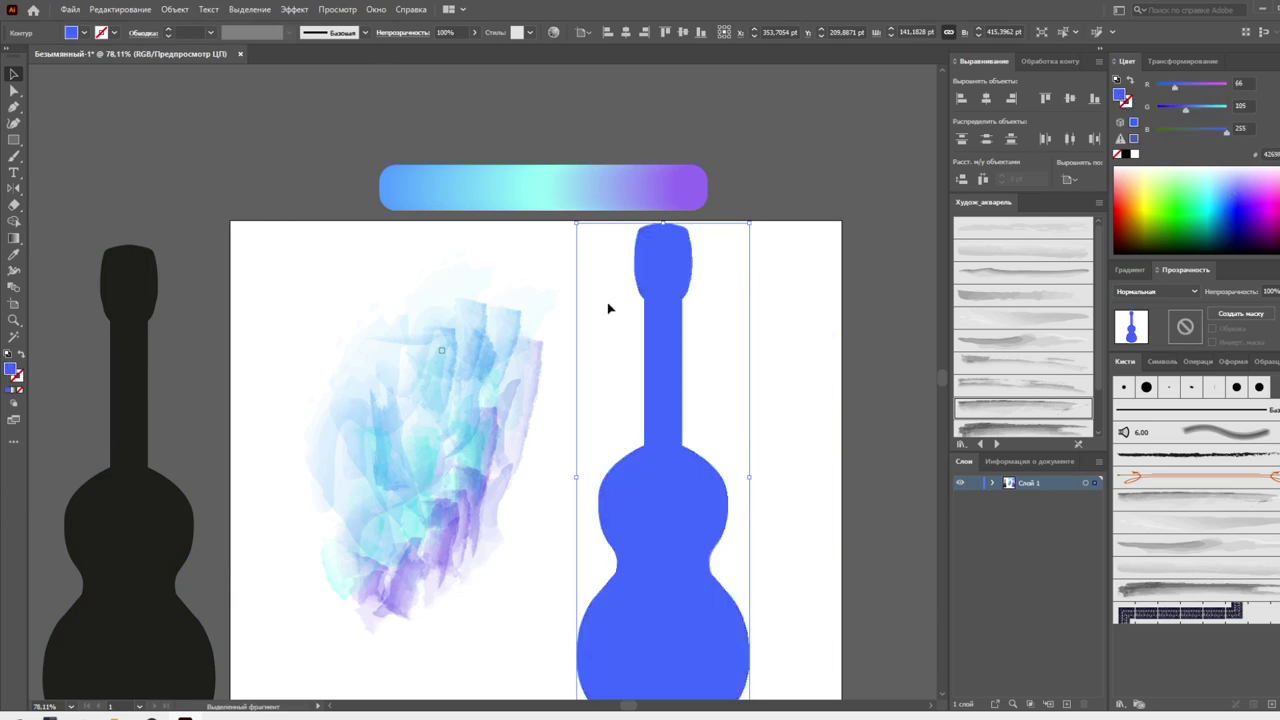
key(i)
click(513, 197)
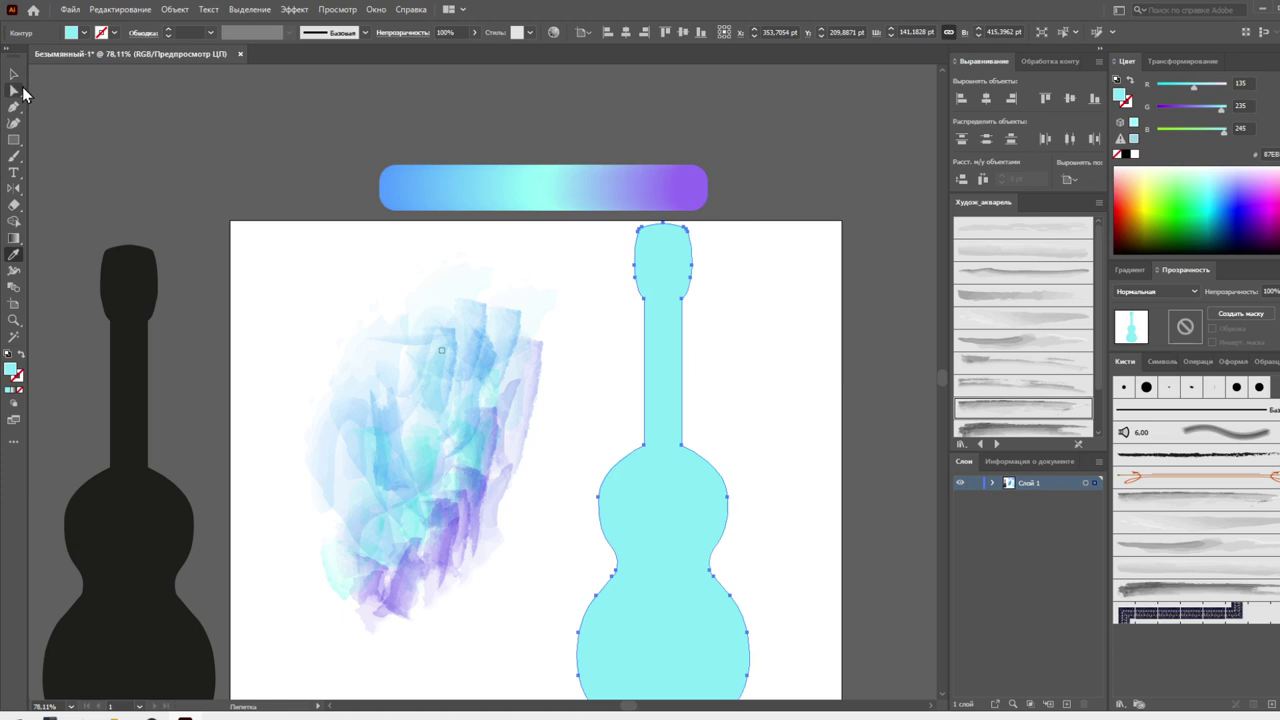
Duplicate the cyan guitar toward the artboard's right edge
click(14, 74)
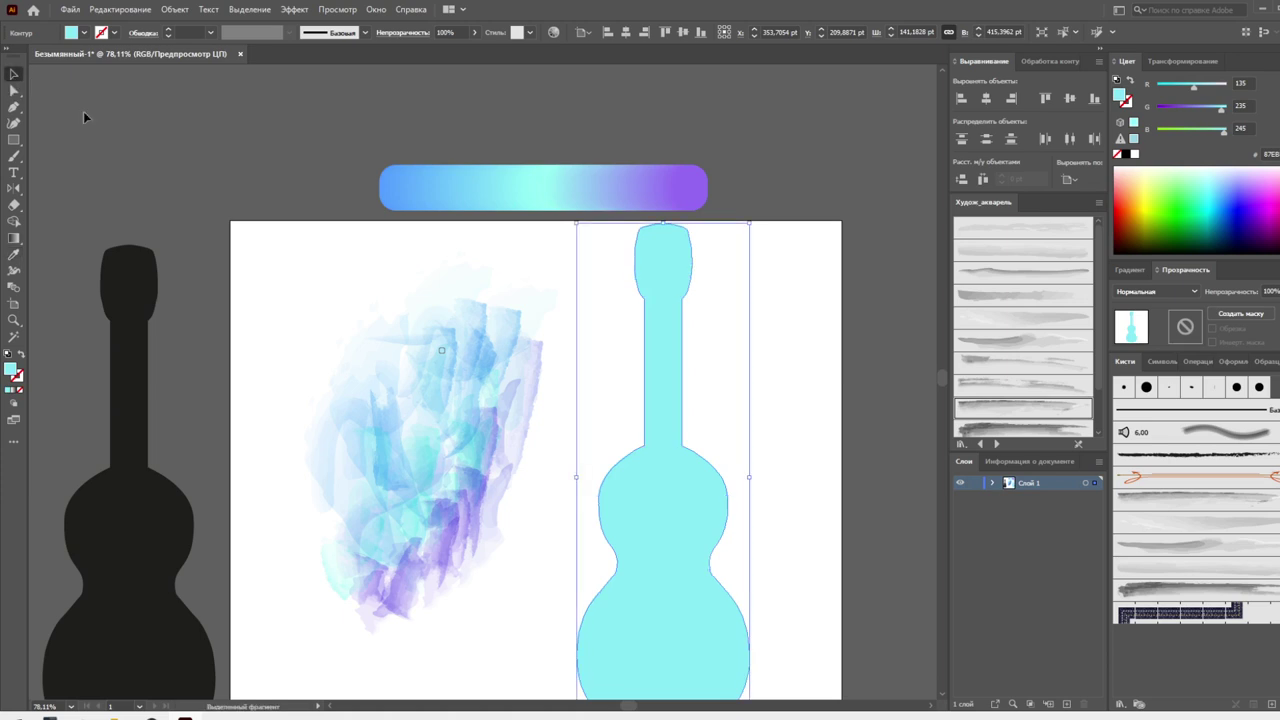
click(155, 134)
scroll(158, 139, down, 2)
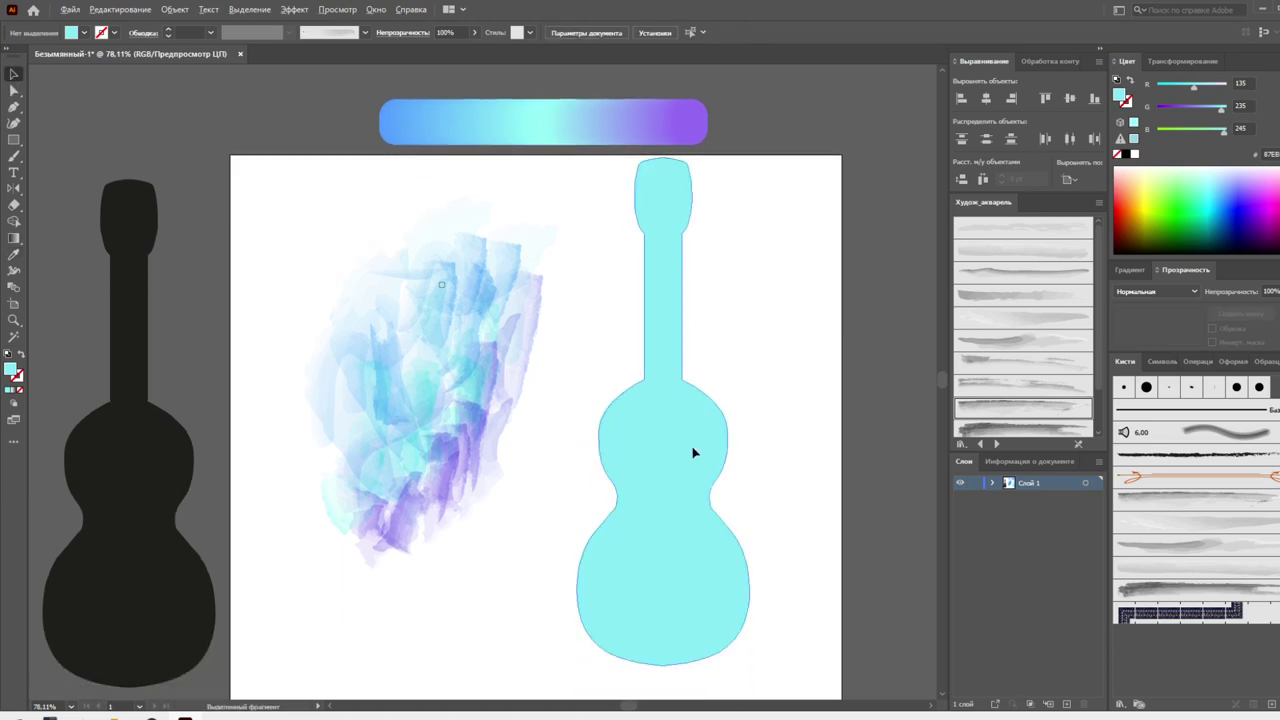
drag(694, 449, 916, 435)
click(657, 457)
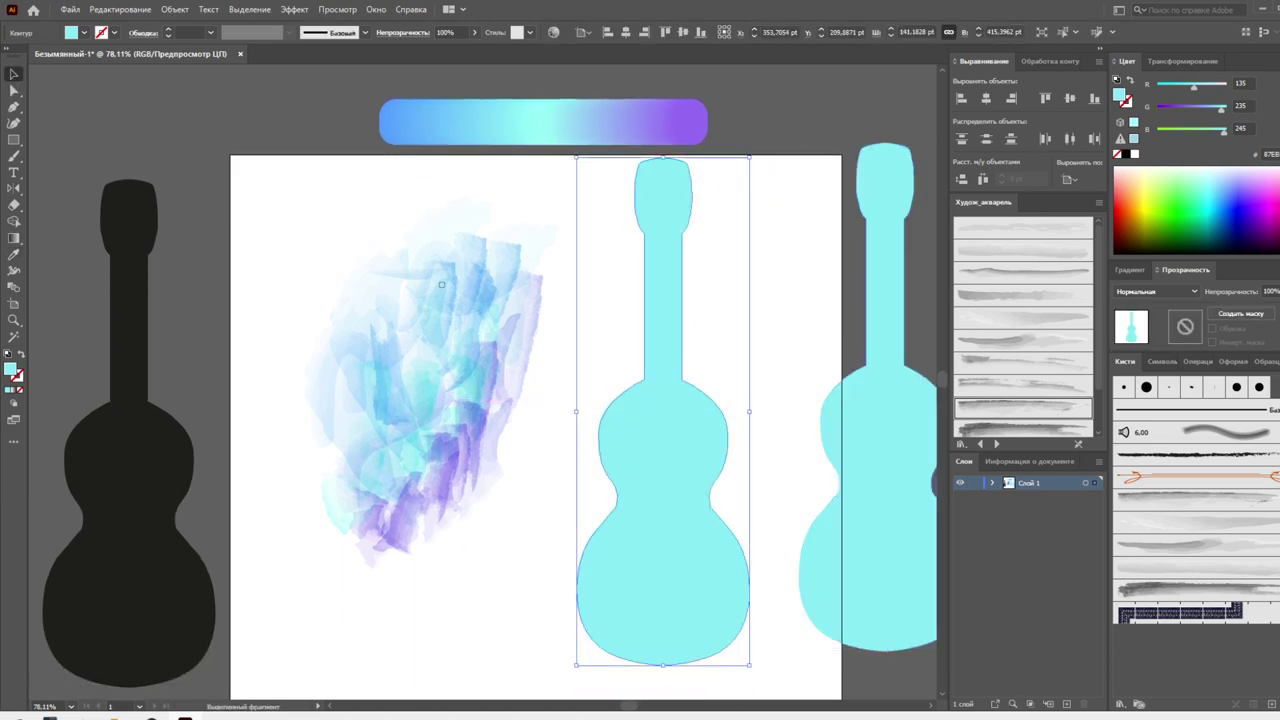
click(14, 238)
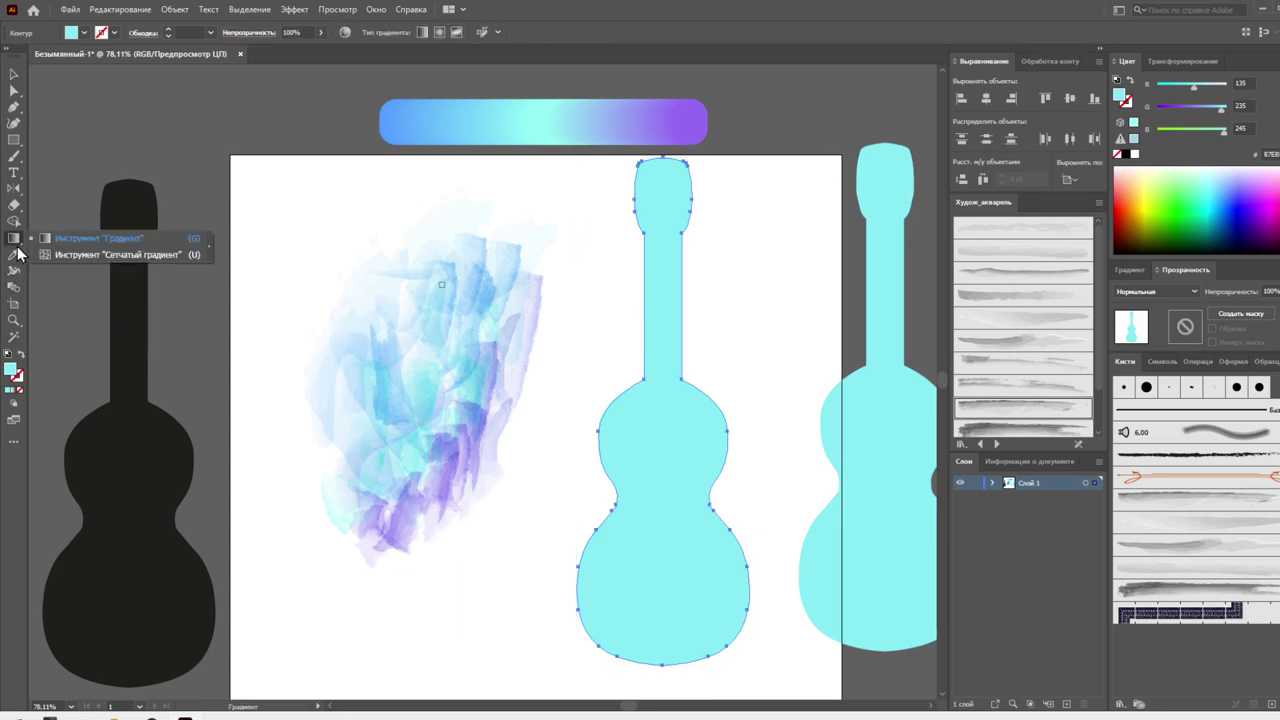
Add mesh points to the guitar's lower body and waist, undoing a crooked one
click(632, 420)
key(ctrl+z)
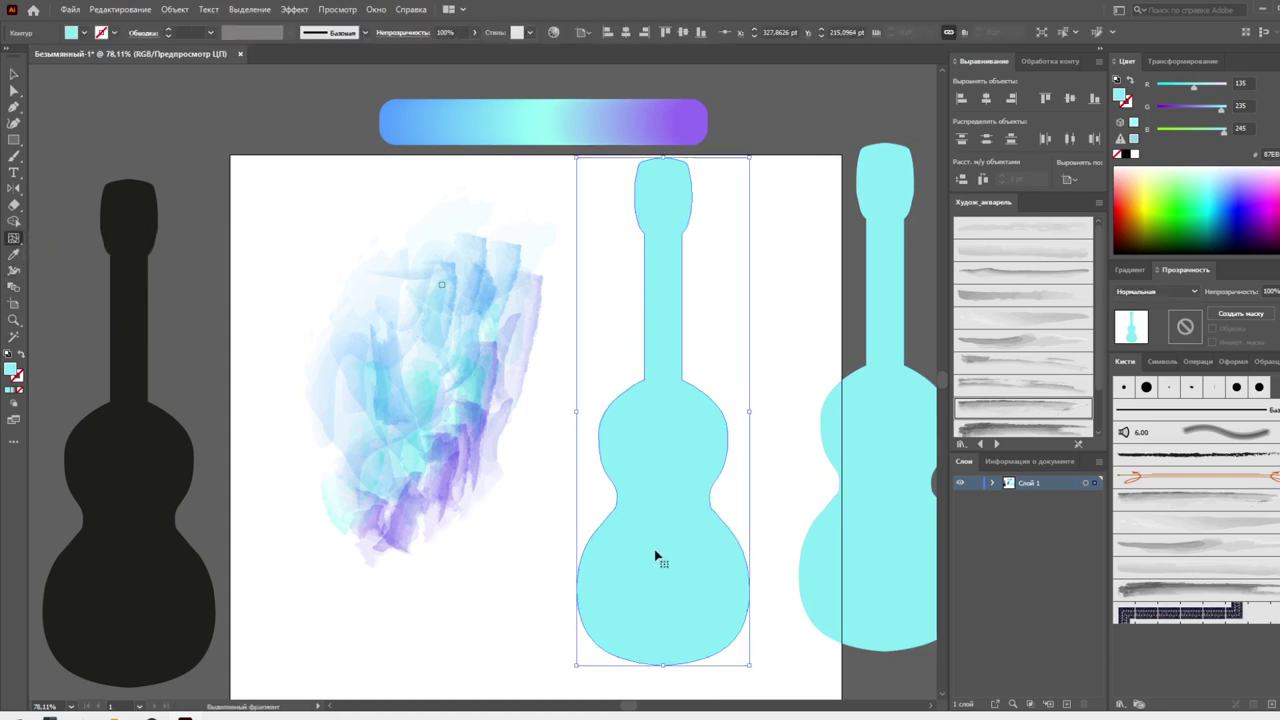
click(653, 574)
click(655, 401)
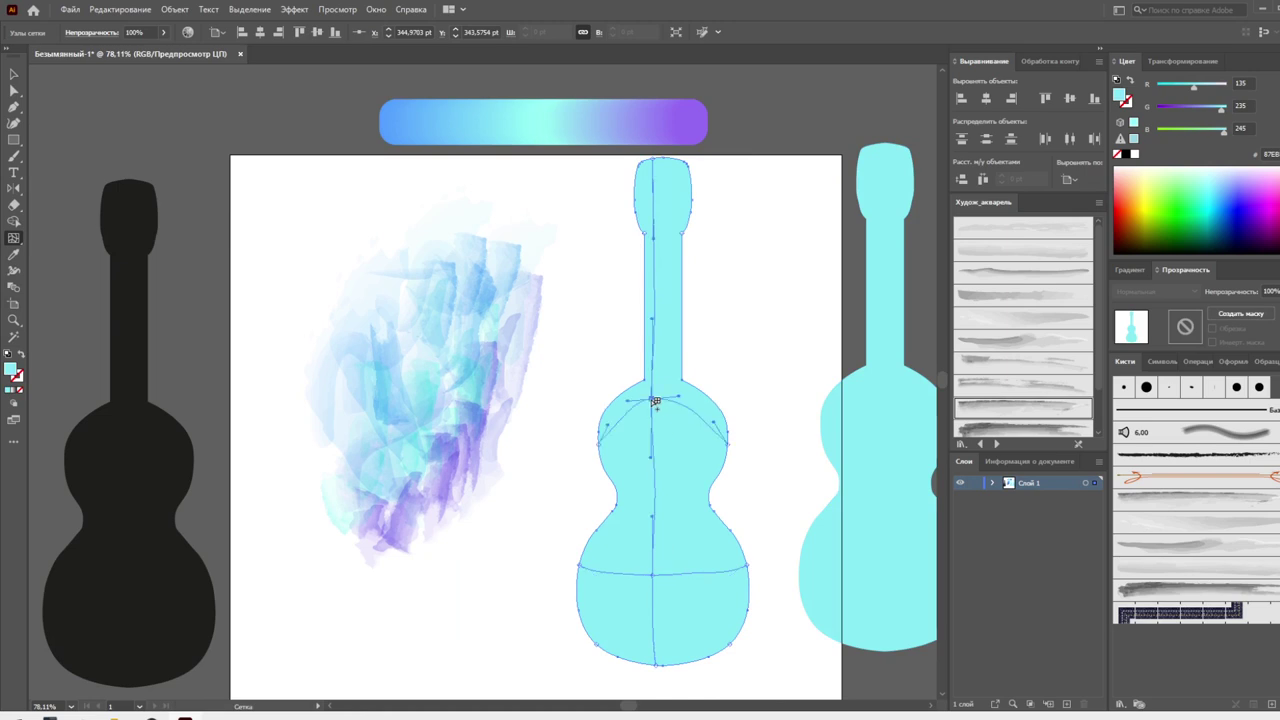
Colour the guitar head's top mesh point purple from the gradient bar
key(a)
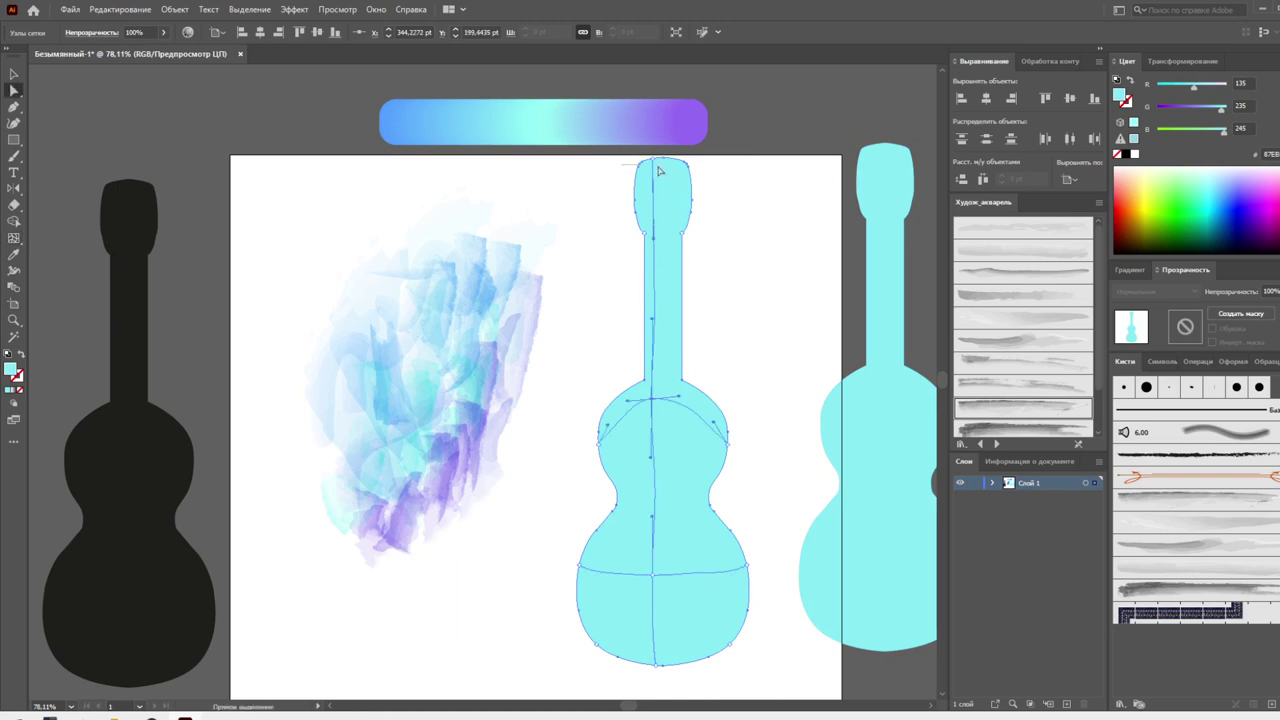
click(662, 163)
key(i)
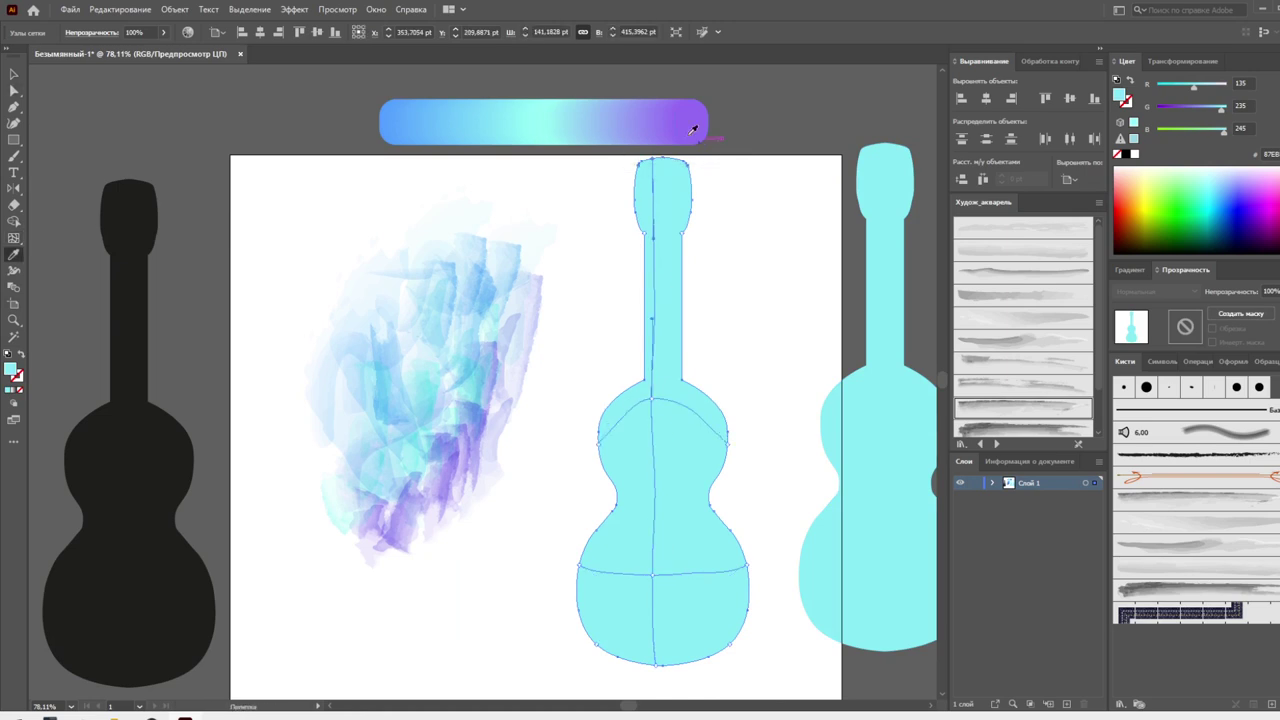
click(668, 120)
Recolour mesh points at the guitar's waist with colours sampled from the gradient bar
key(a)
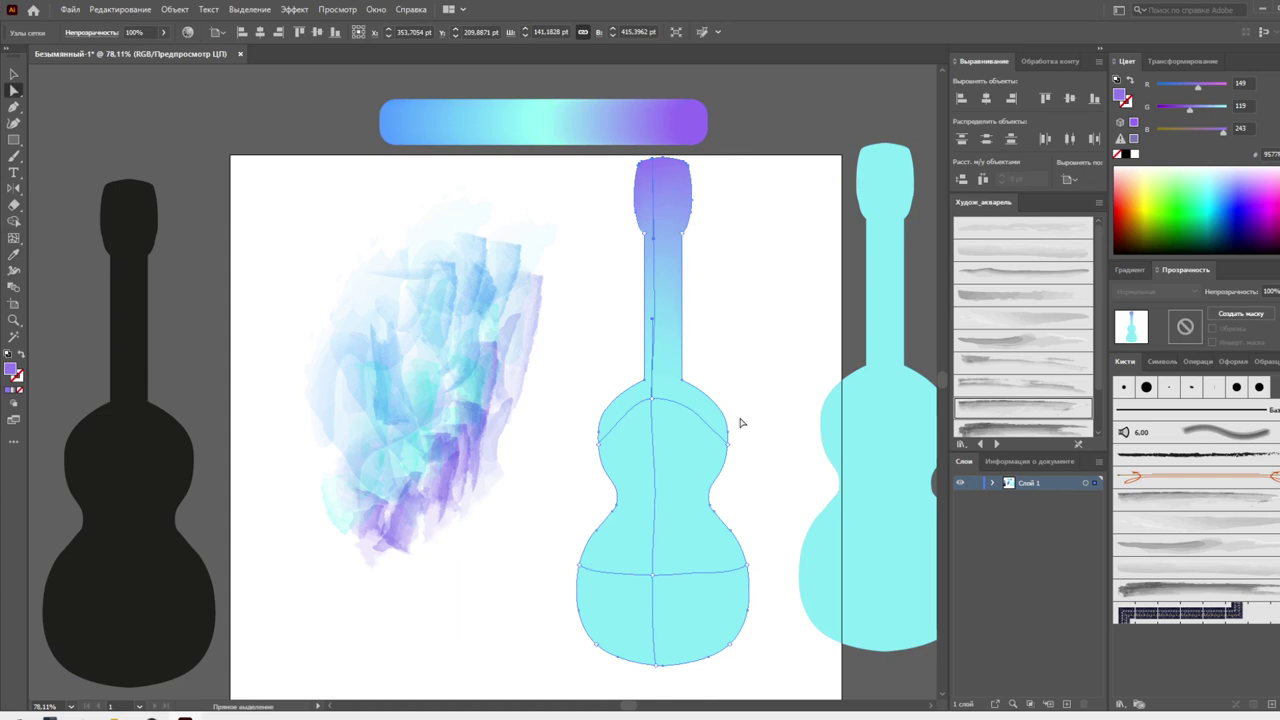
click(740, 423)
key(i)
key(a)
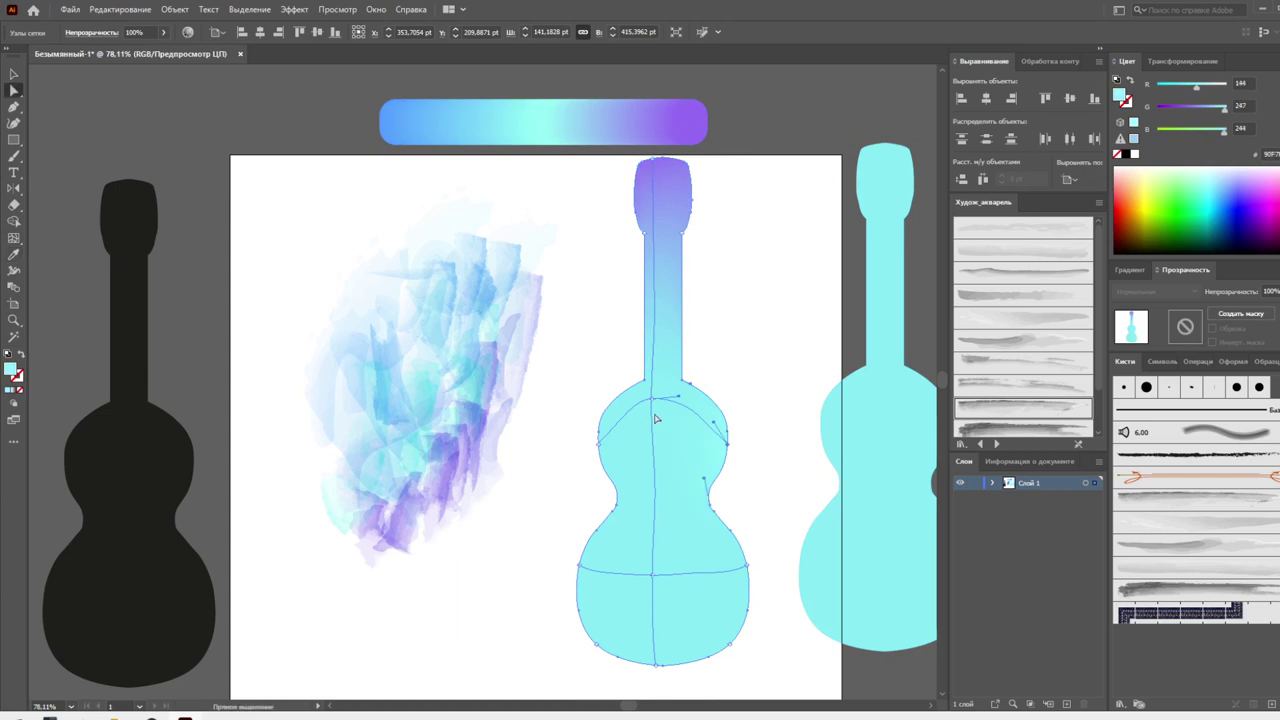
click(652, 399)
key(i)
click(486, 134)
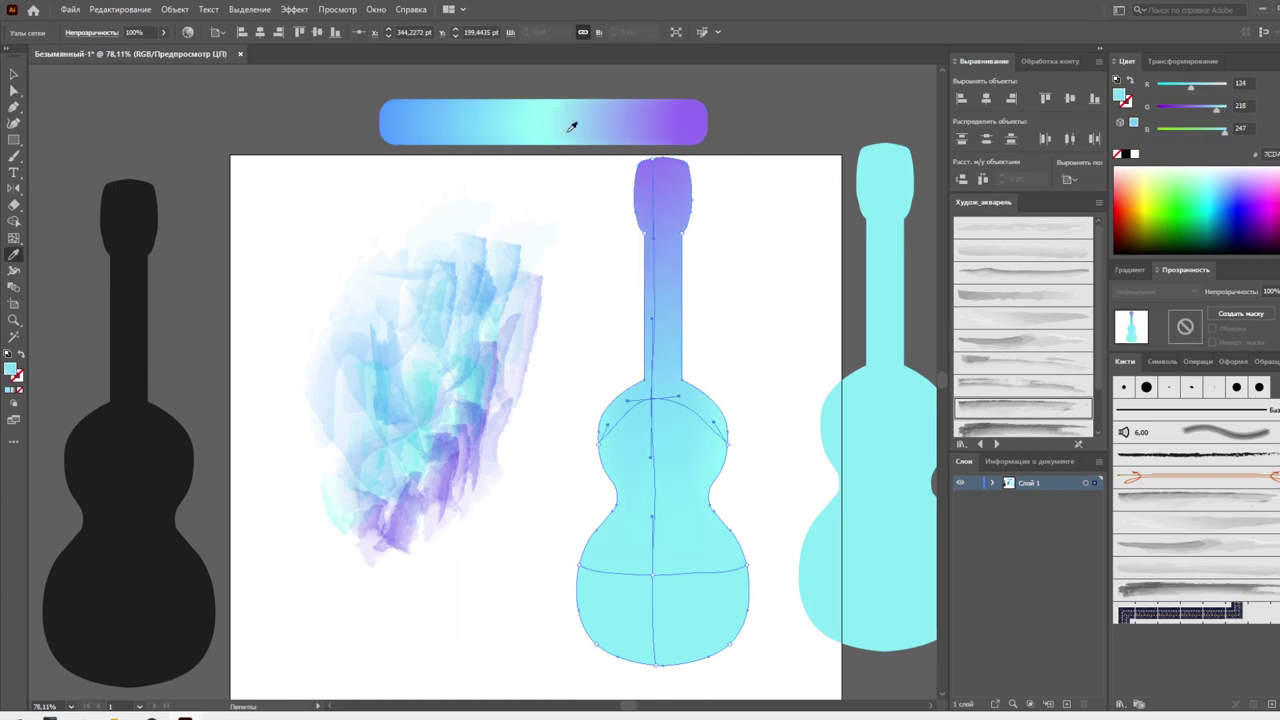
click(556, 106)
Colour the guitar's lower-left body mesh points blue from the gradient bar
key(a)
mouse_move(564, 557)
mouse_down()
mouse_move(634, 672)
mouse_move(748, 640)
mouse_up()
key(i)
click(410, 122)
key(a)
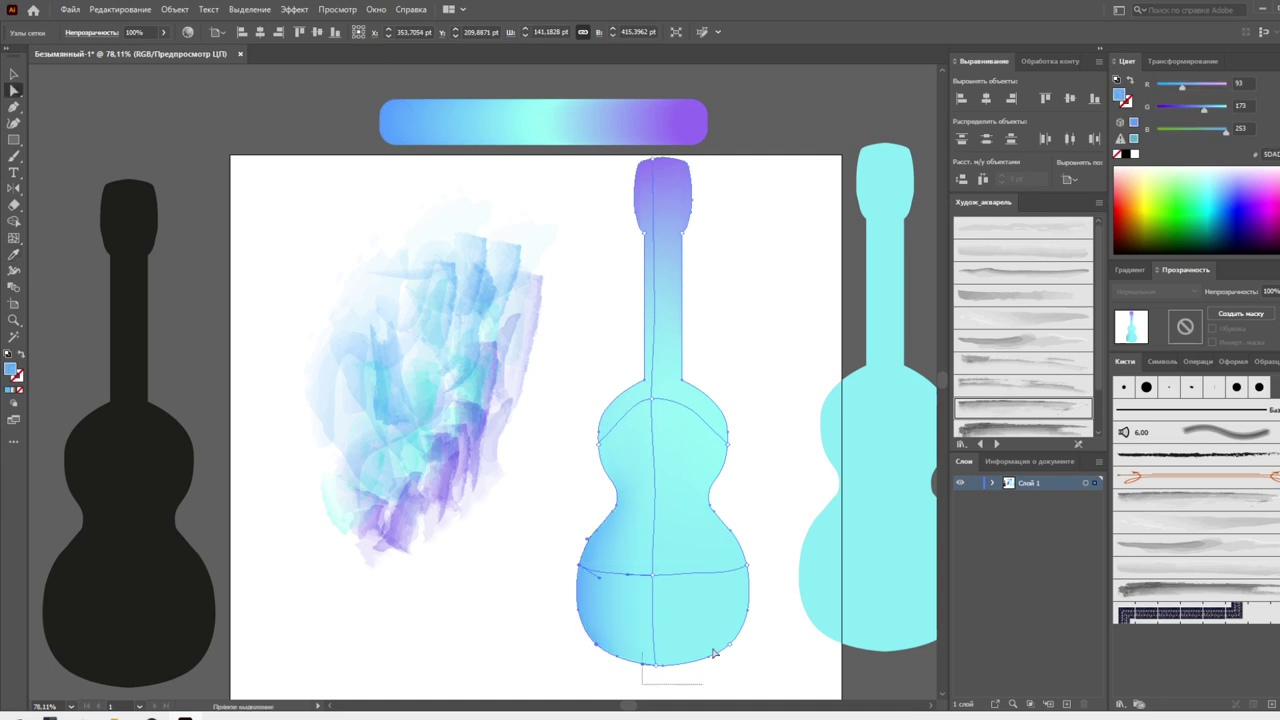
key(i)
click(440, 133)
Apply blue from the gradient bar to the guitar's upper-left body mesh points
key(a)
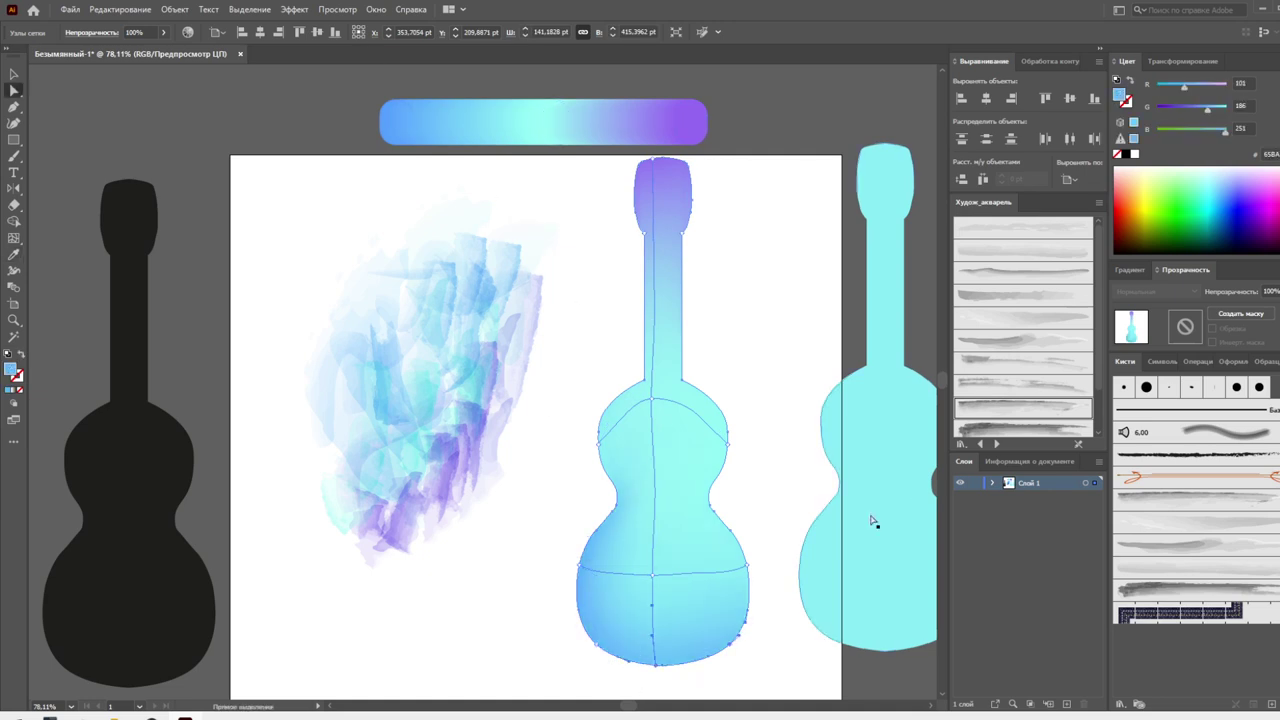
drag(748, 436, 752, 572)
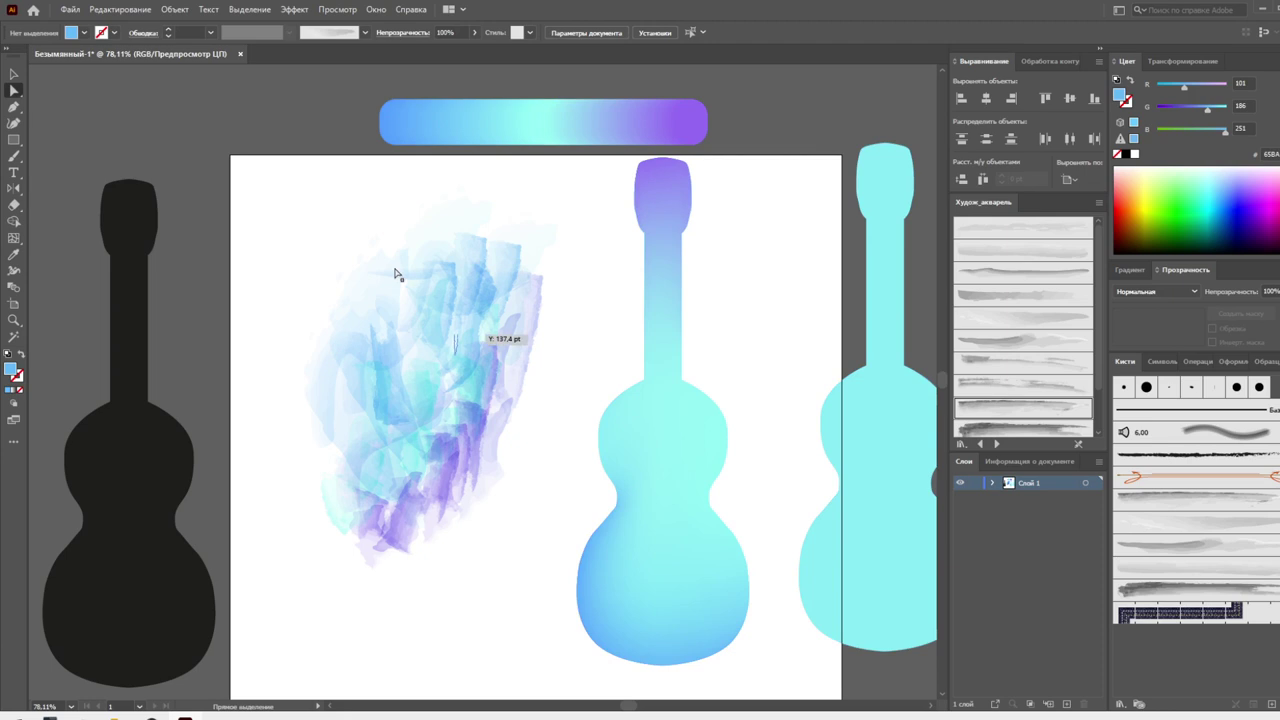
drag(582, 378, 610, 464)
key(i)
click(400, 122)
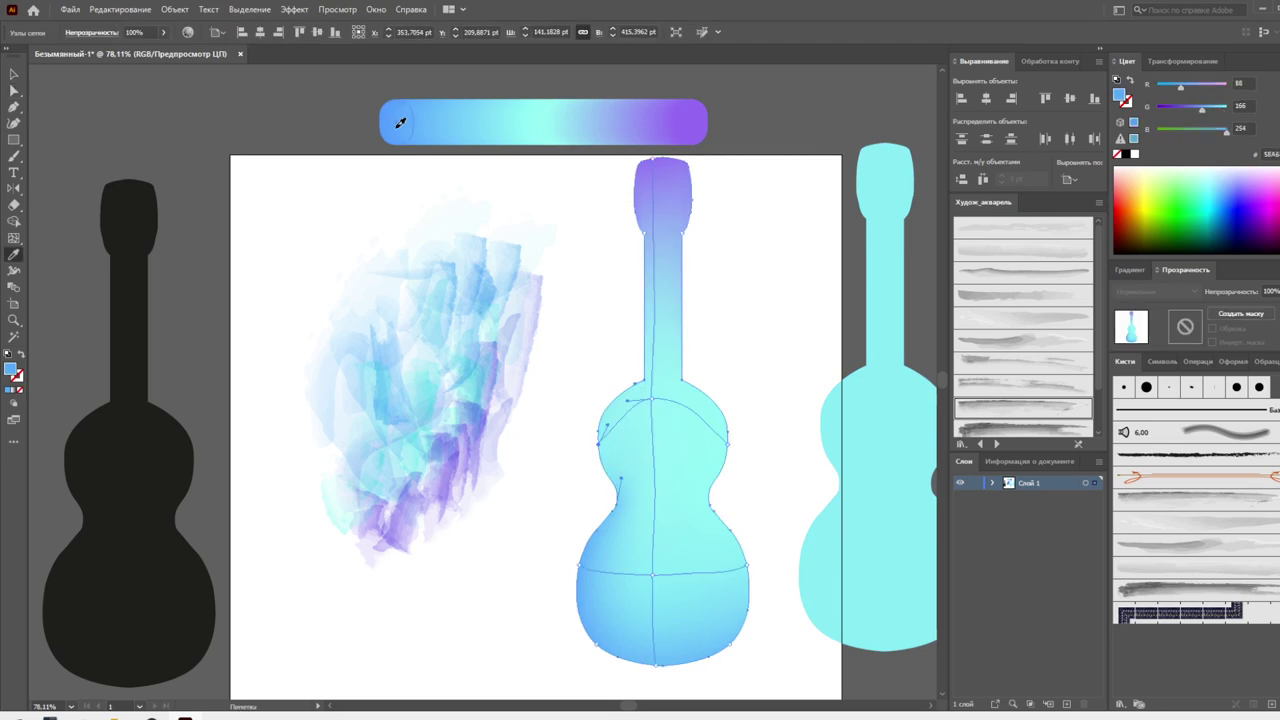
Give the mesh point on the guitar's right edge a lighter cyan
key(a)
click(727, 435)
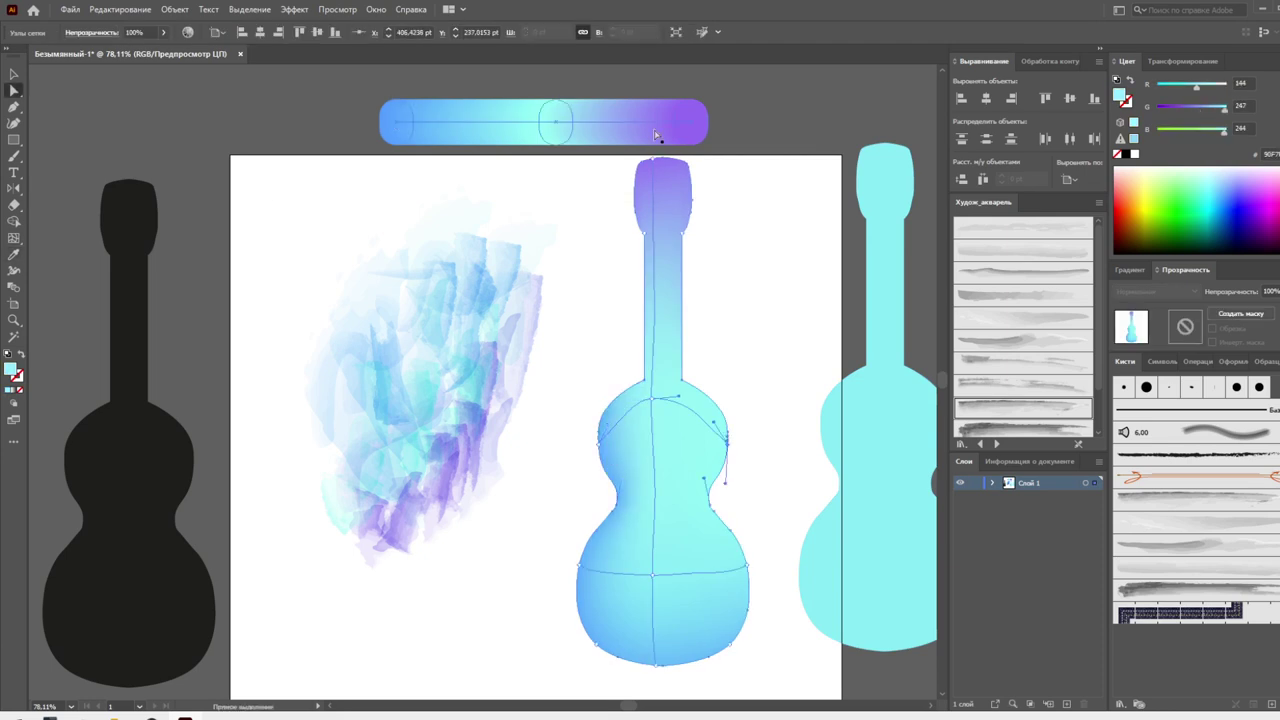
key(i)
click(607, 100)
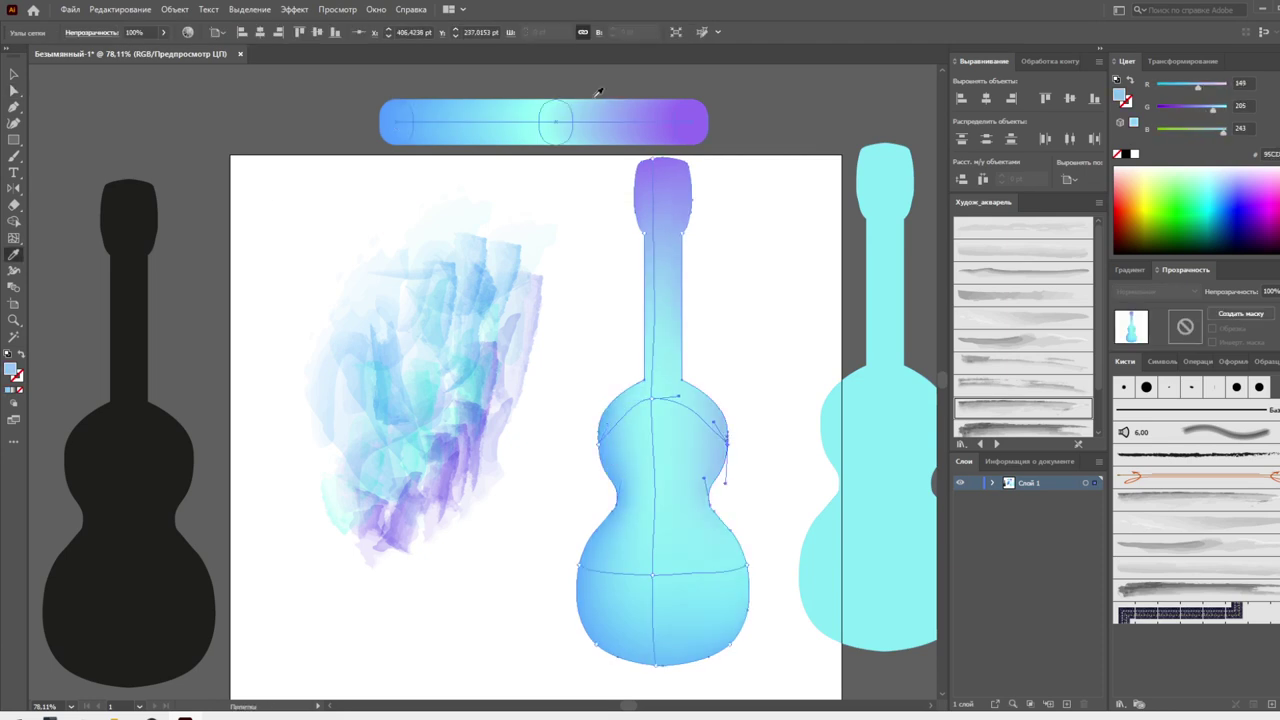
click(551, 116)
Colour the lower-right body mesh point from the gradient bar, then deselect
key(a)
click(745, 572)
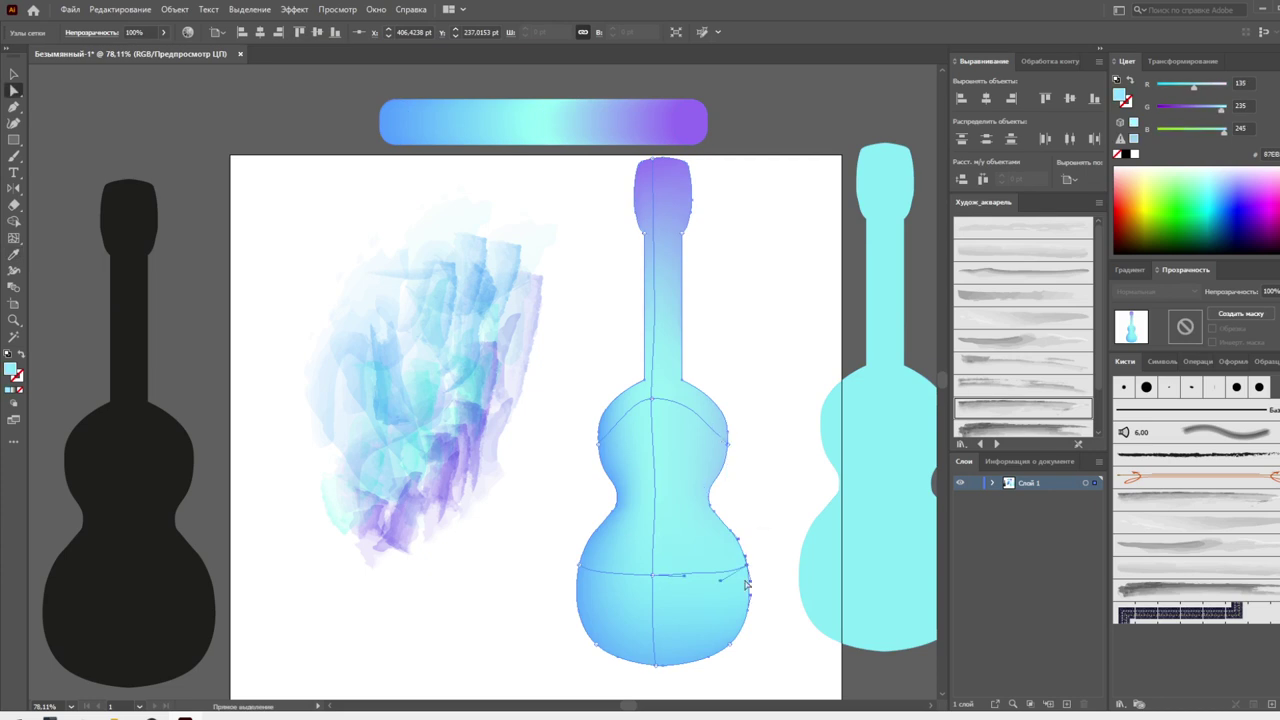
key(i)
click(586, 103)
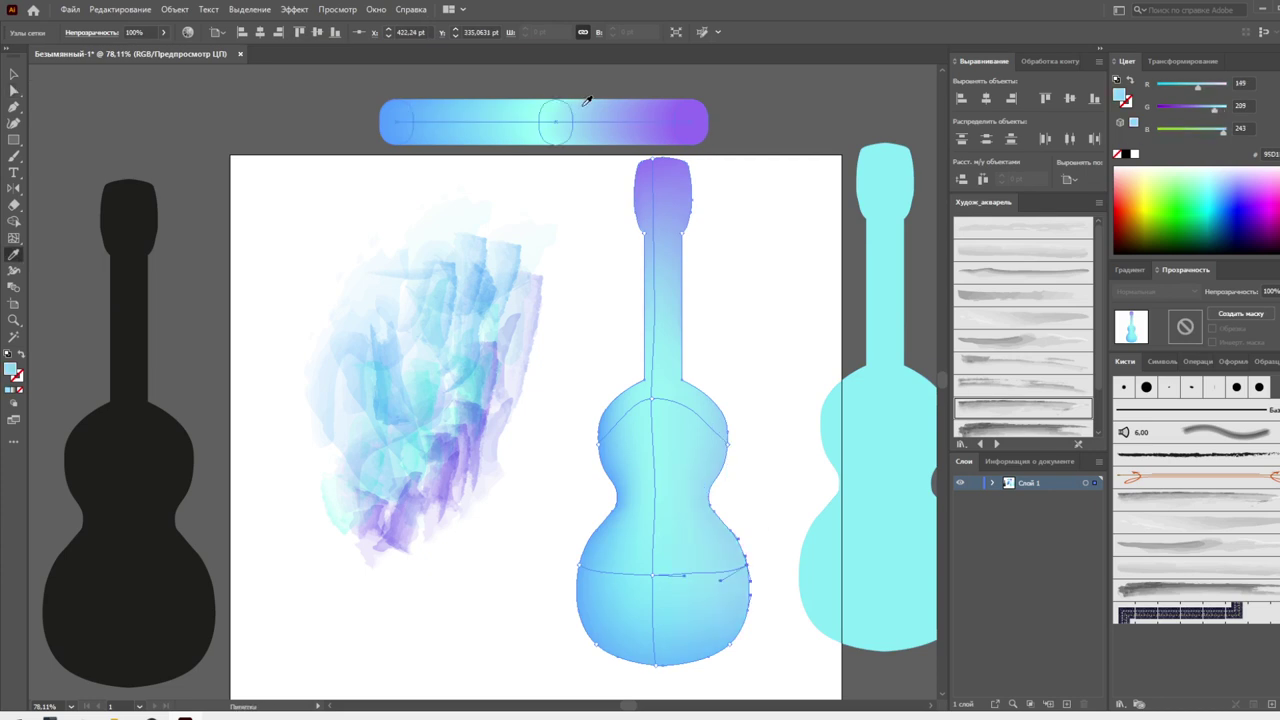
key(a)
click(790, 401)
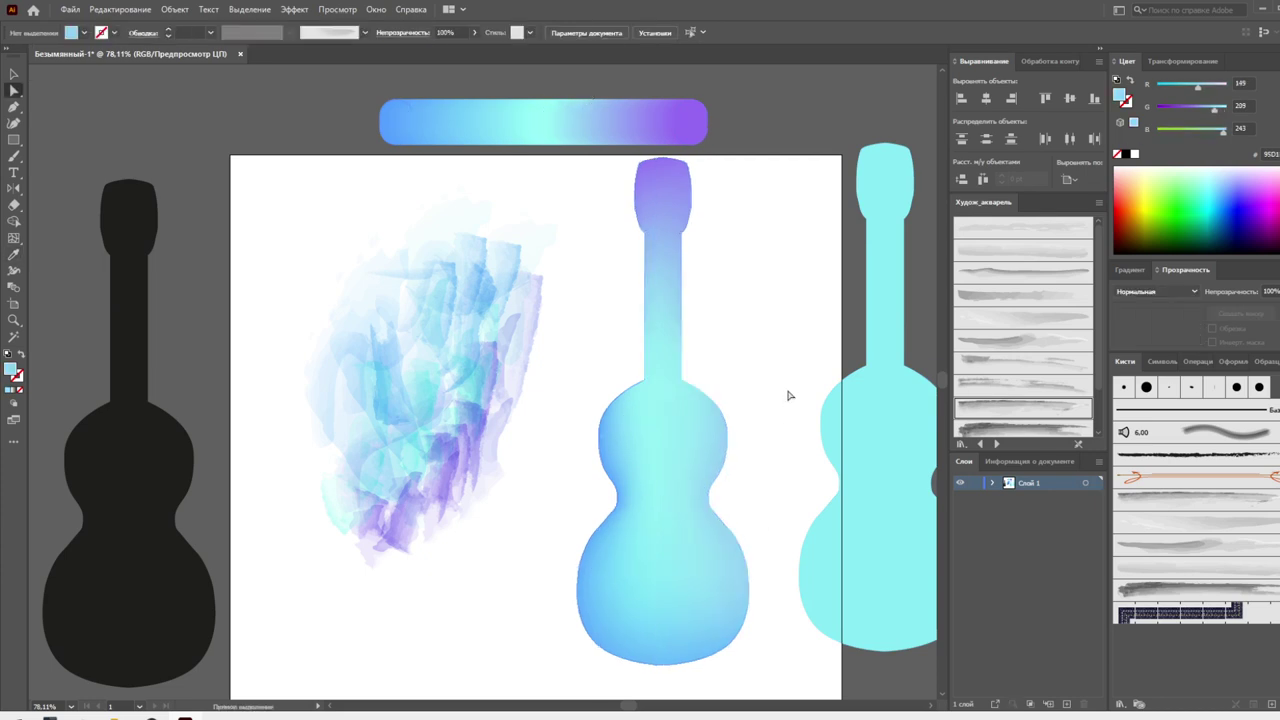
Move the mesh guitar off to the upper left of the canvas
key(v)
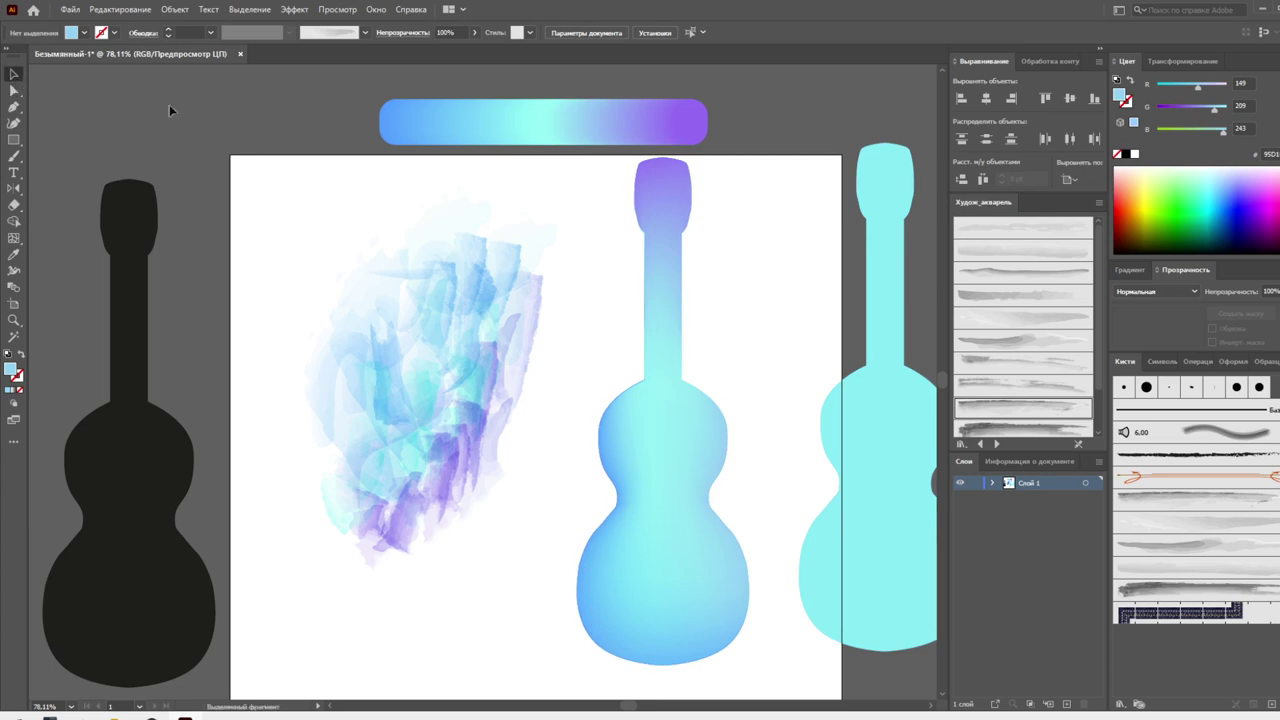
drag(651, 486, 102, 224)
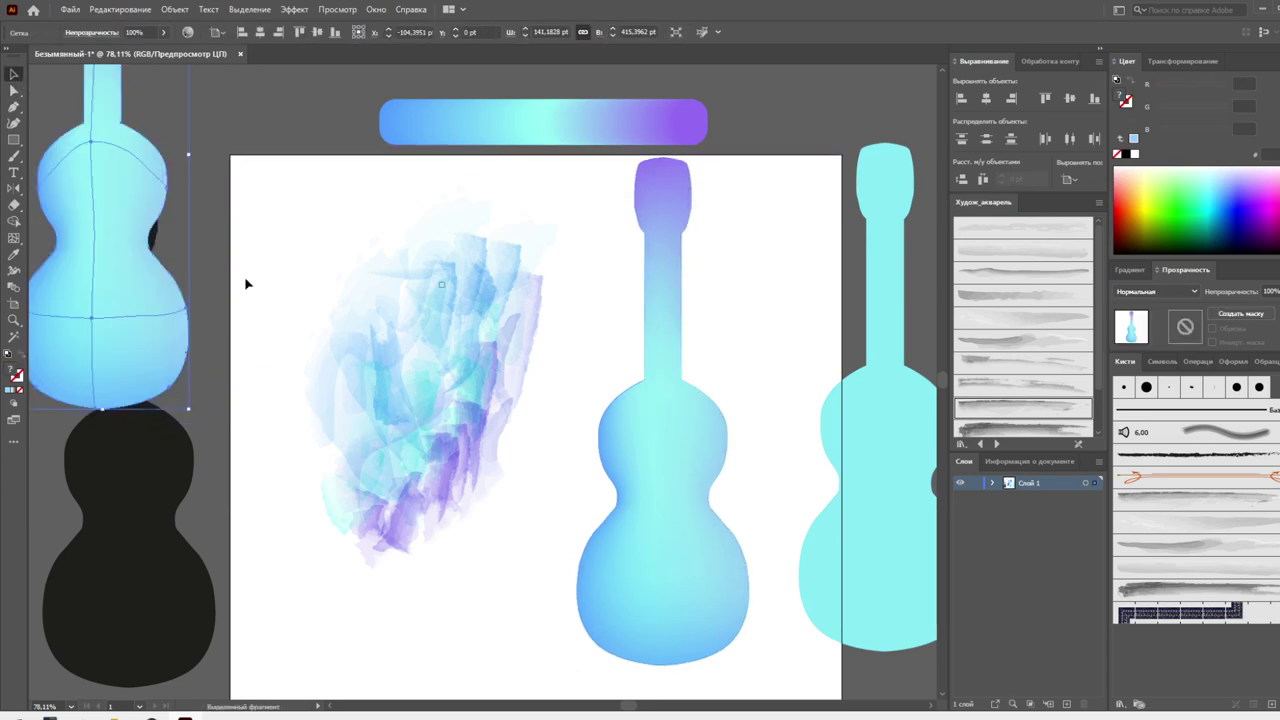
click(320, 265)
Place a copy of the watercolour strokes on the middle guitar and shift pieces onto the neck
drag(517, 578, 358, 264)
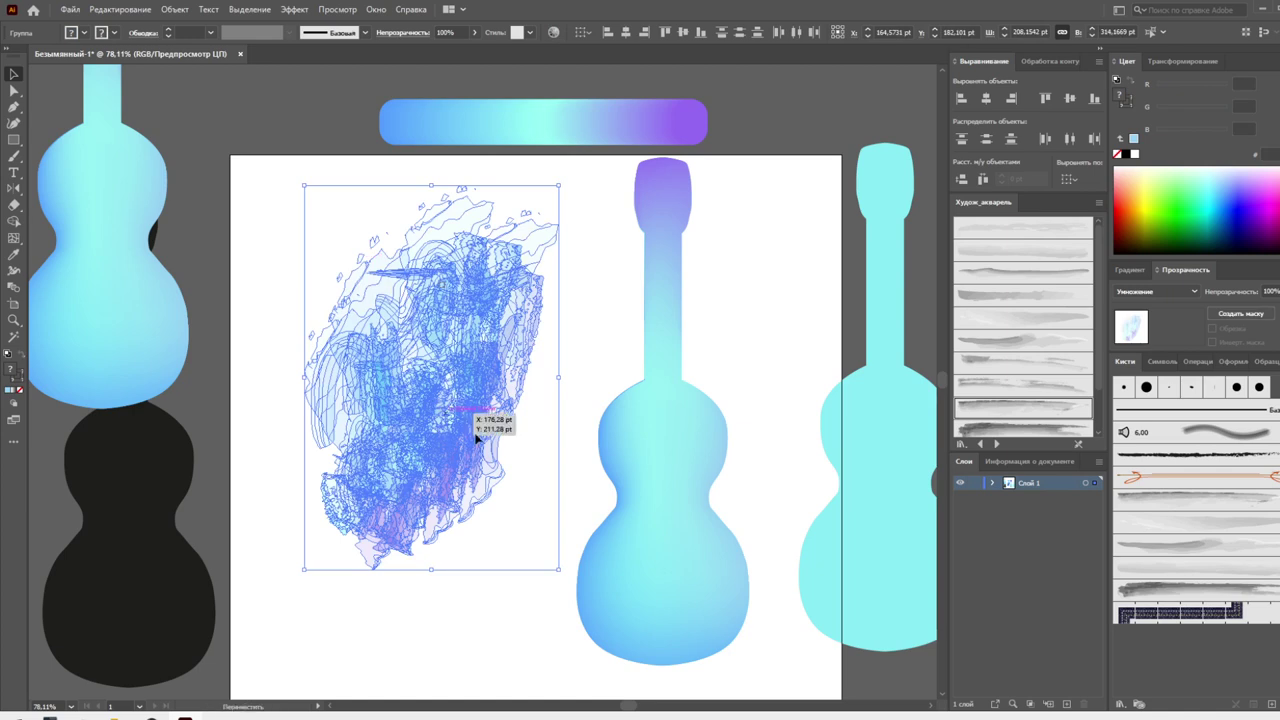
mouse_move(460, 418)
mouse_down()
mouse_move(676, 551)
mouse_move(630, 320)
mouse_up()
click(508, 406)
drag(757, 451, 680, 286)
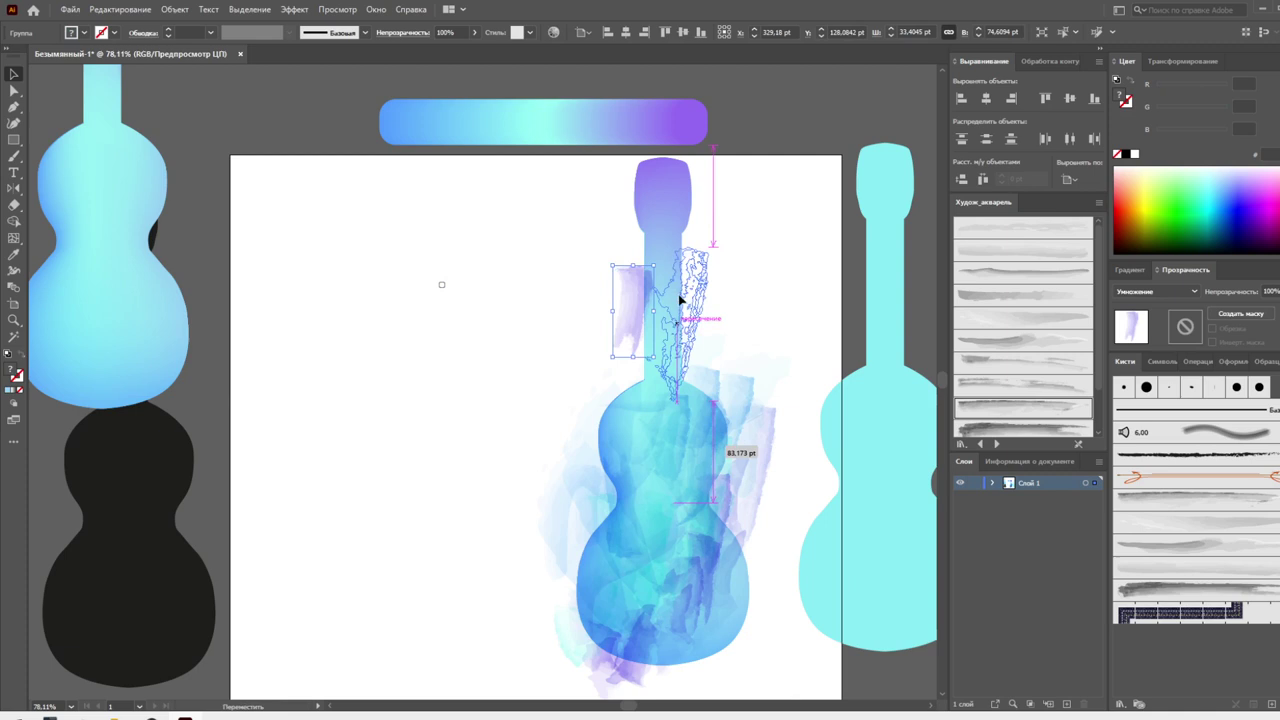
click(616, 313)
click(609, 240)
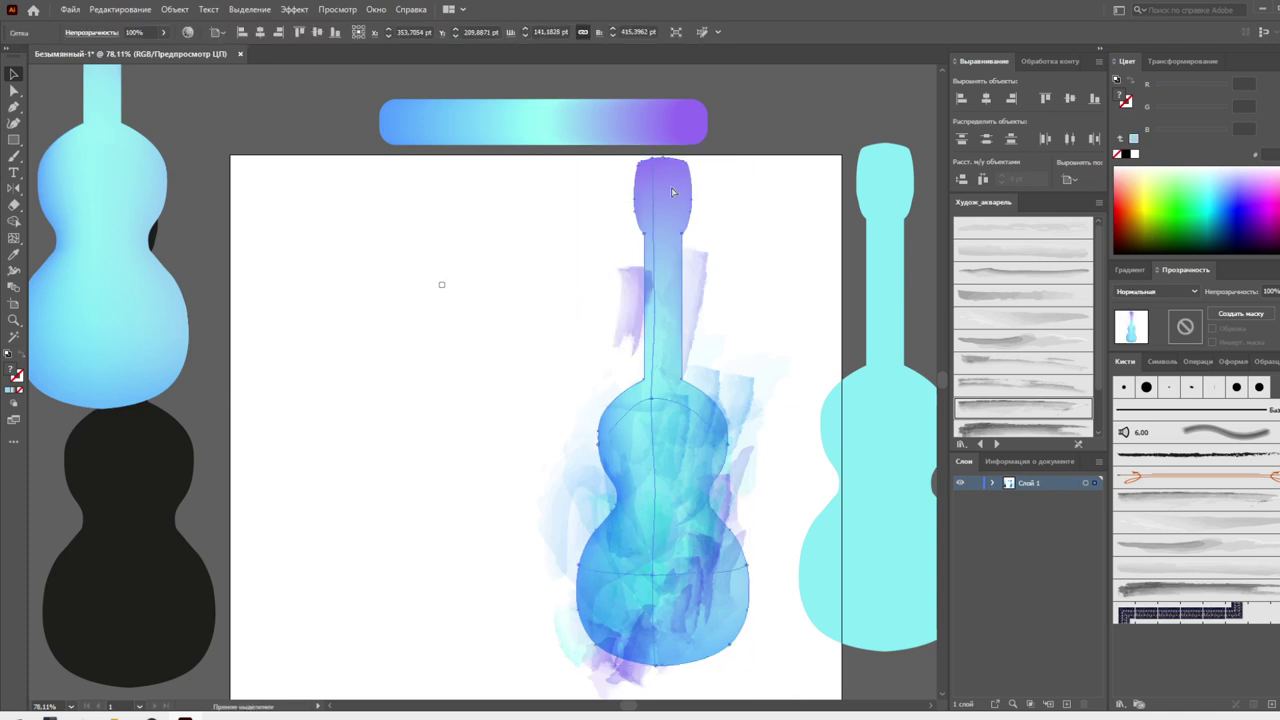
Copy the body stroke group higher and rotate it to lie along the neck
drag(519, 537, 672, 663)
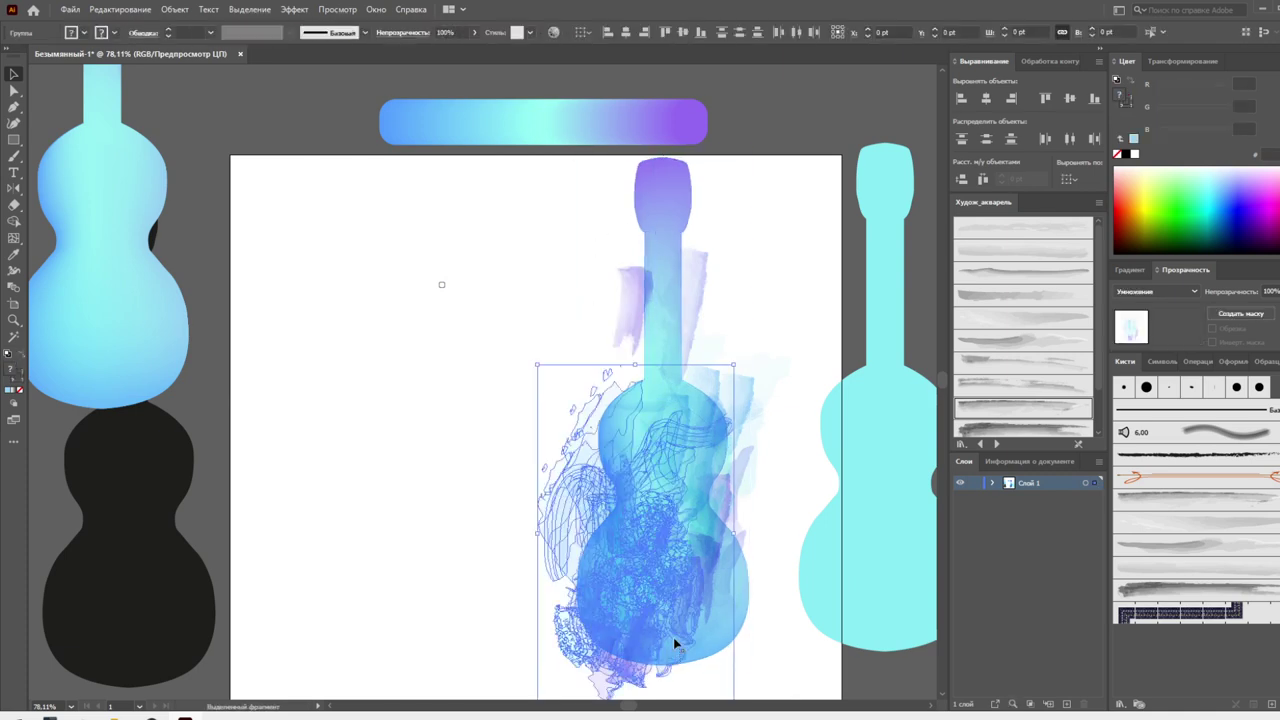
mouse_move(693, 619)
mouse_down()
mouse_move(723, 638)
mouse_move(723, 368)
mouse_up()
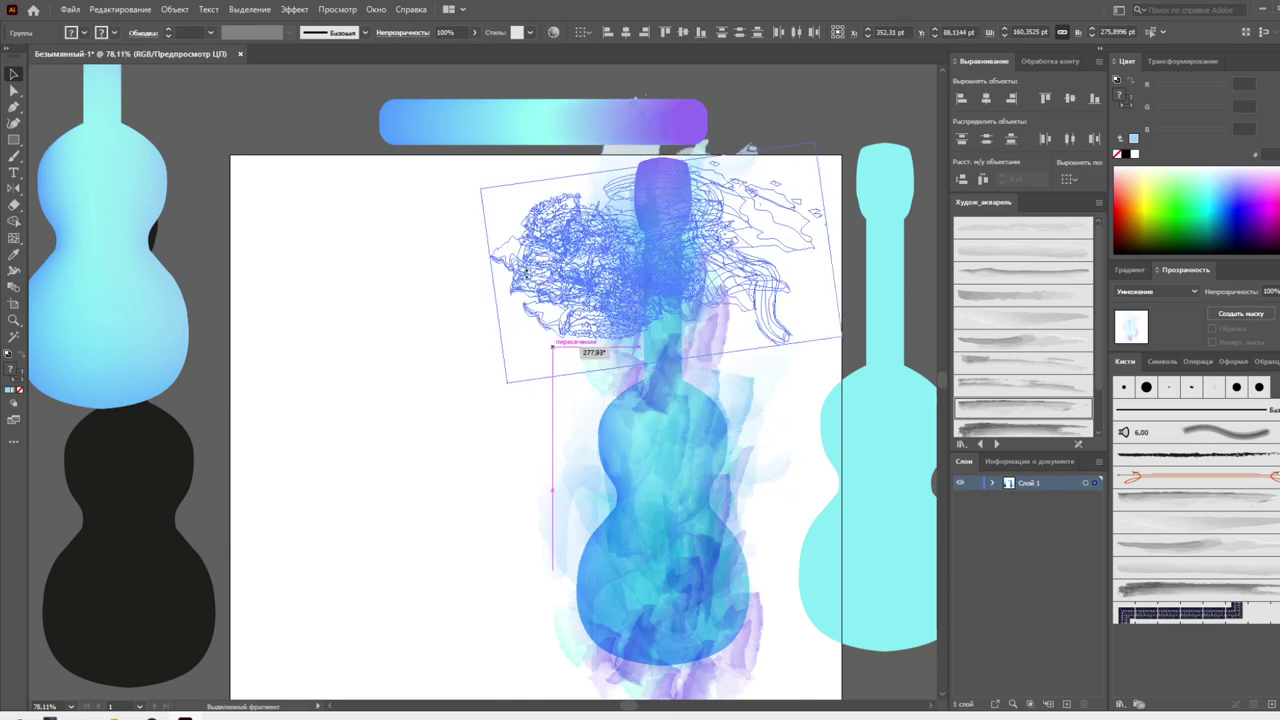
drag(760, 435, 740, 470)
click(512, 243)
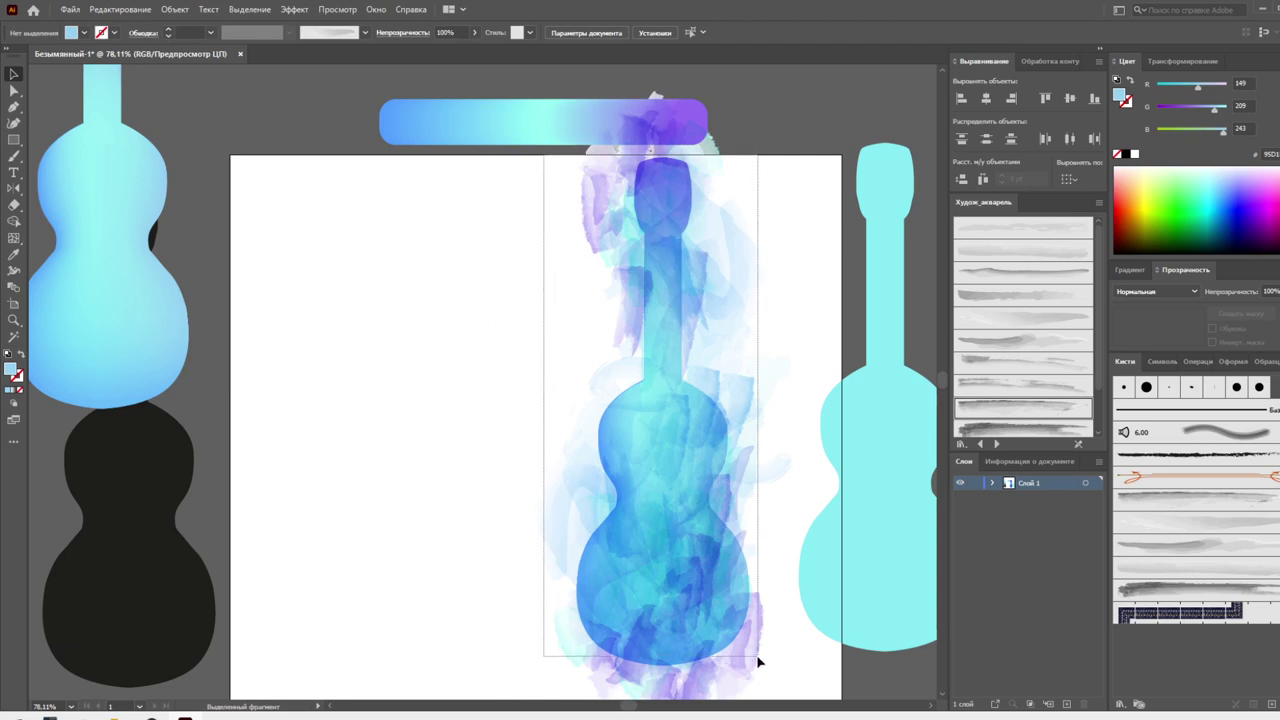
Select the watercolour group over the guitar and leave it on Normal blending
drag(543, 157, 757, 651)
click(1155, 291)
click(1154, 302)
click(1155, 312)
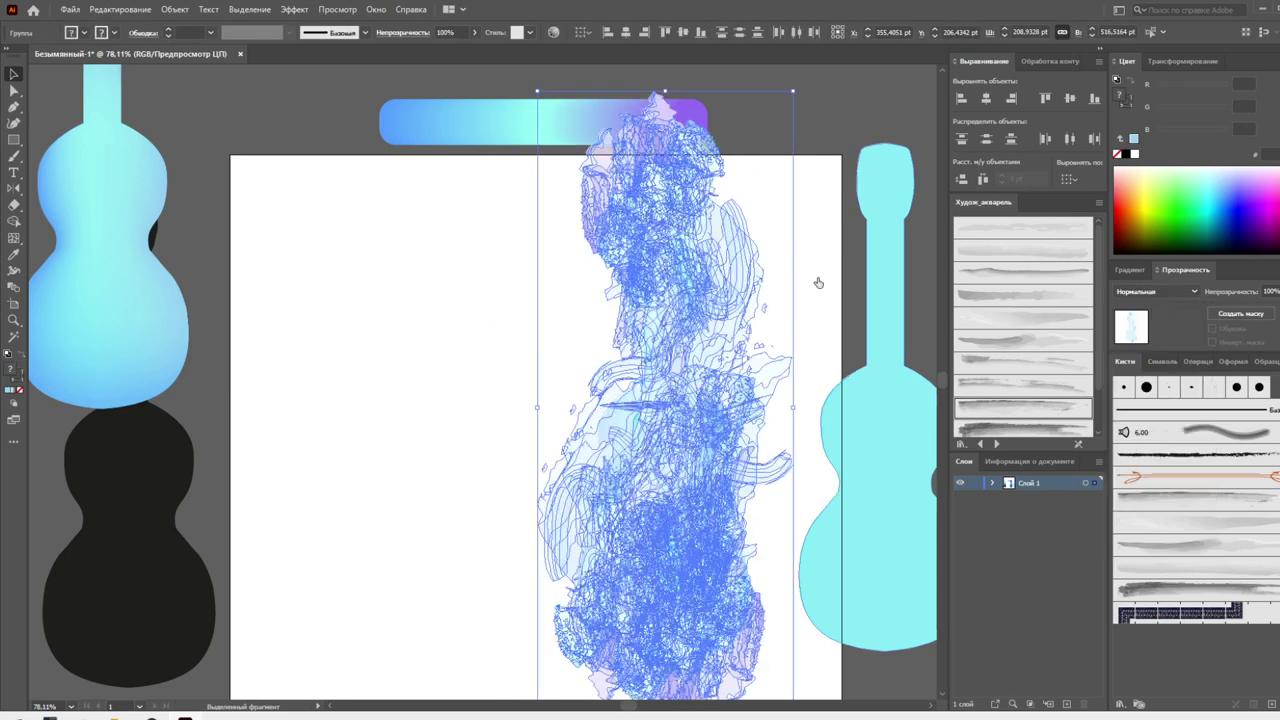
click(820, 272)
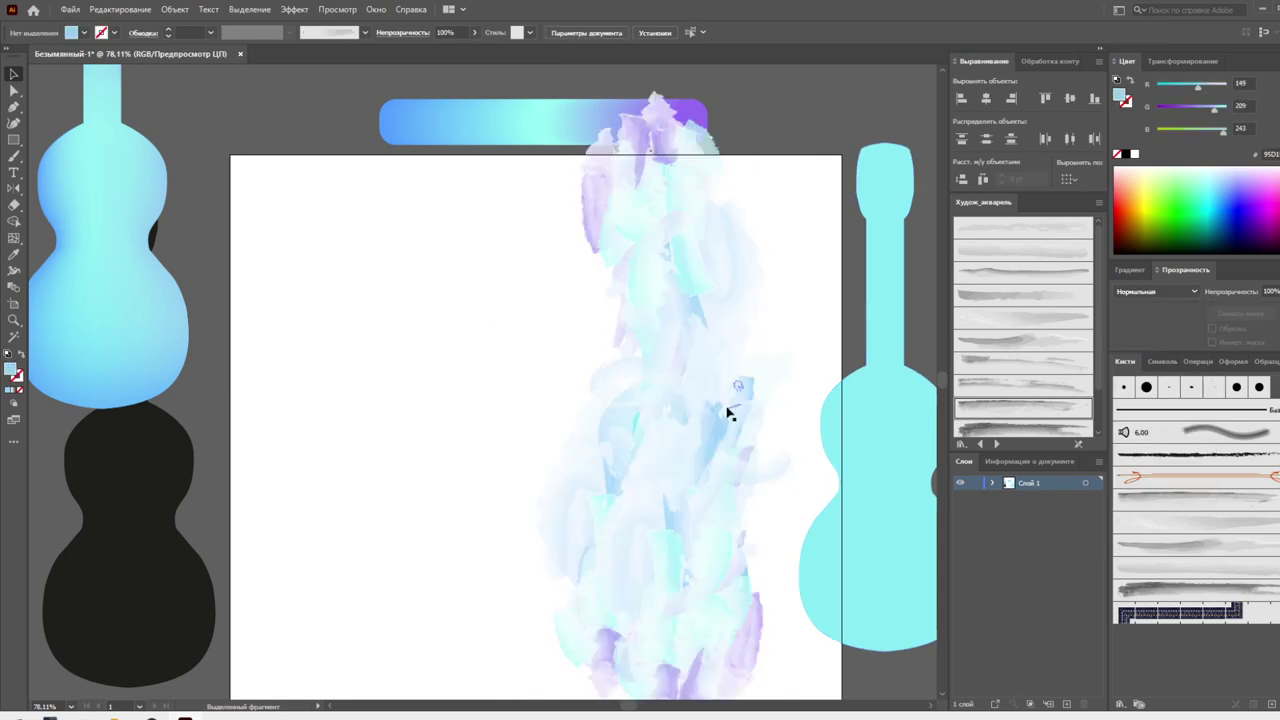
Compare Перекрытие, Умножение and other modes, settling on Расс. свет (Screen)
drag(534, 184, 750, 655)
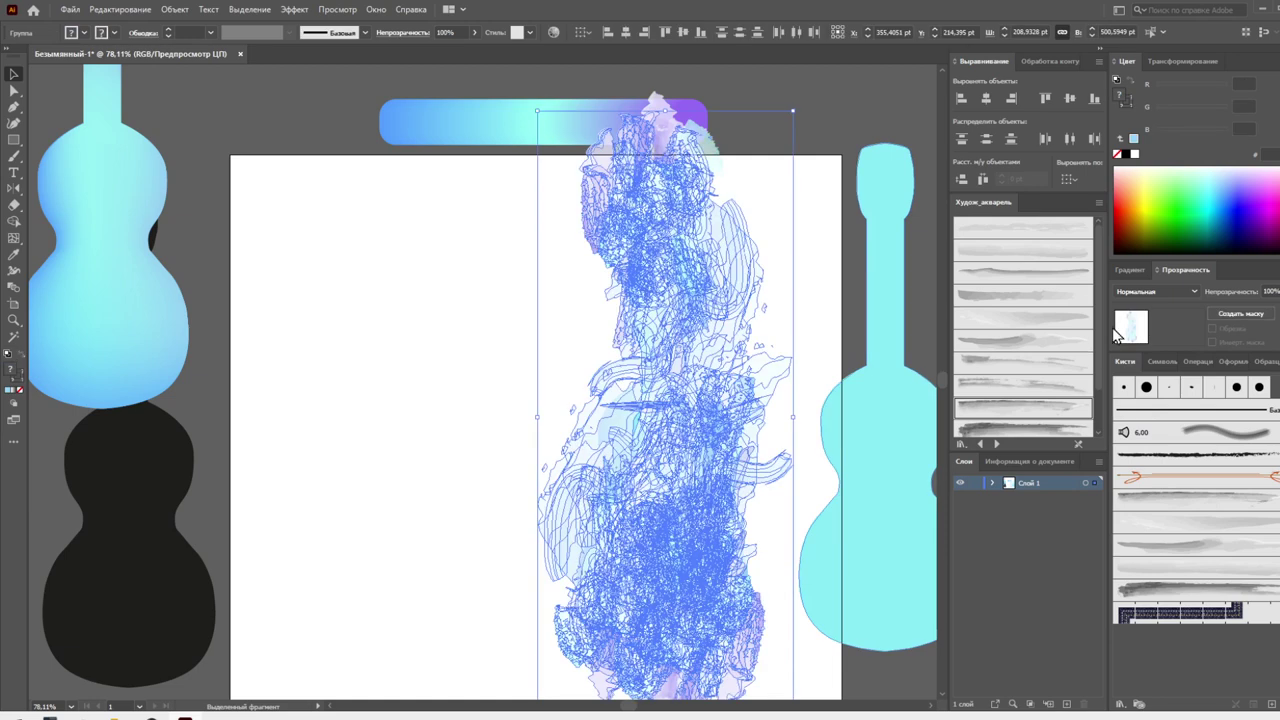
click(1155, 291)
click(1150, 430)
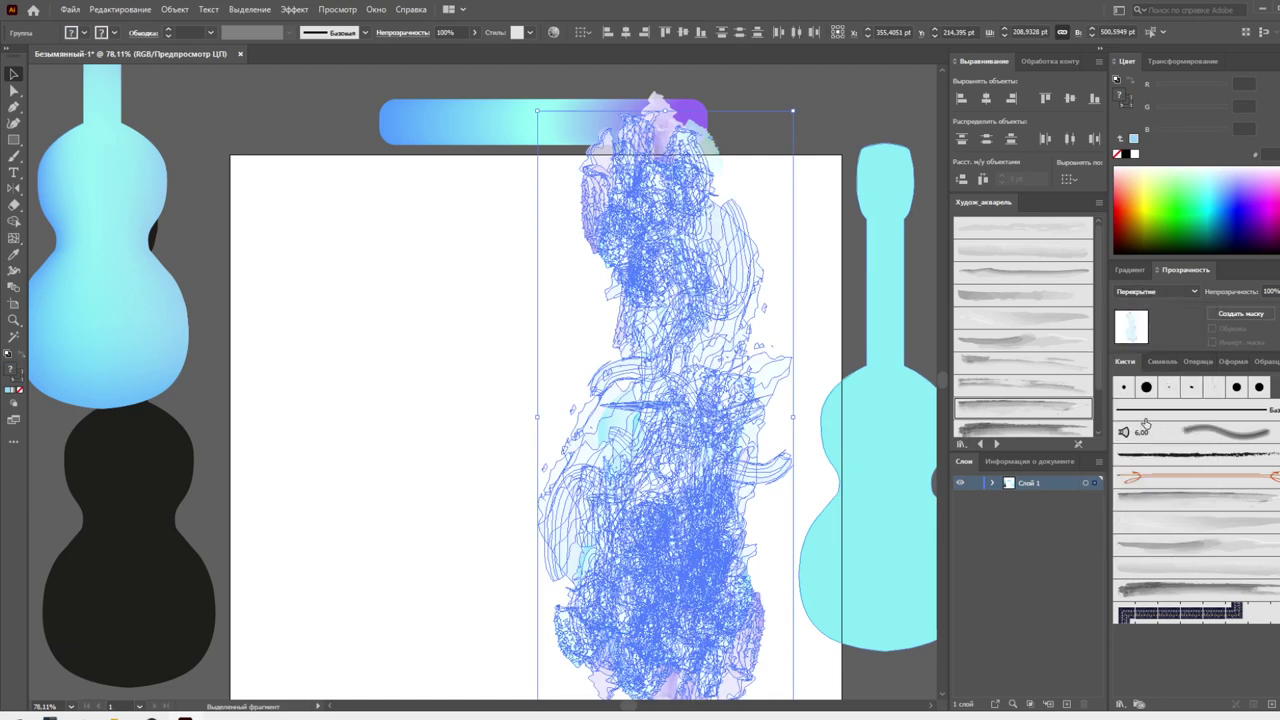
scroll(1155, 296, down, 1)
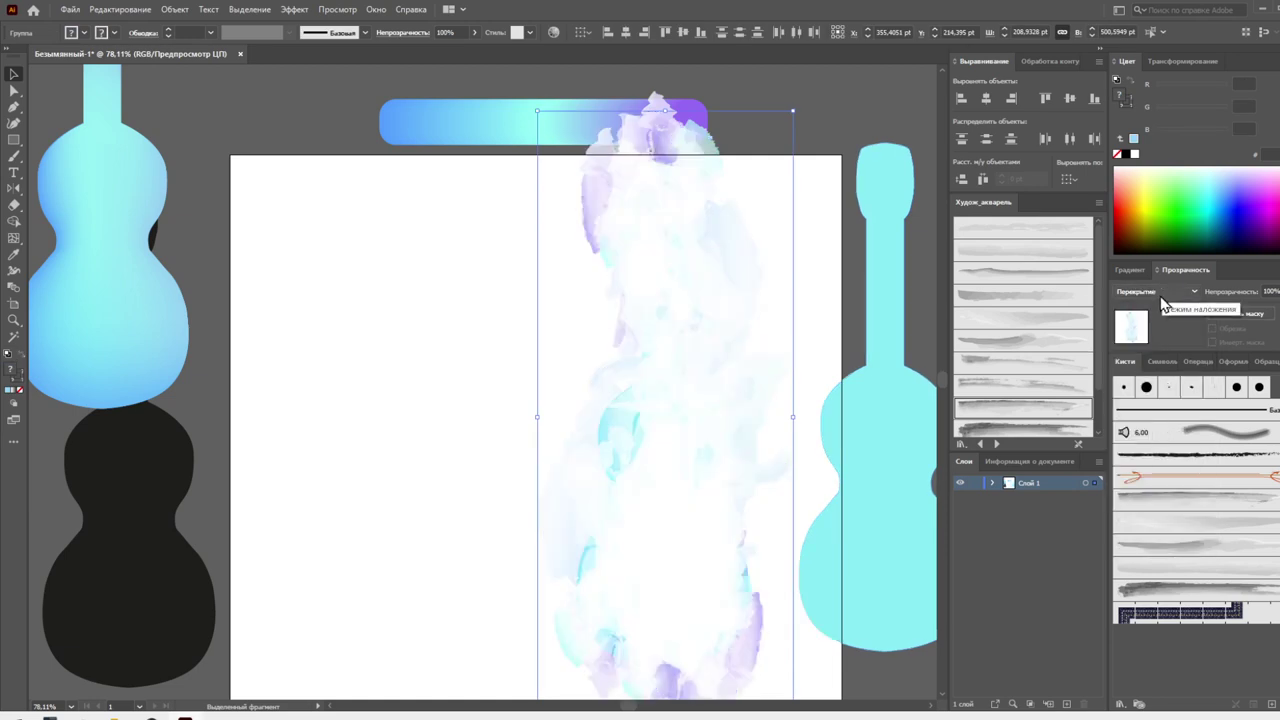
click(1159, 296)
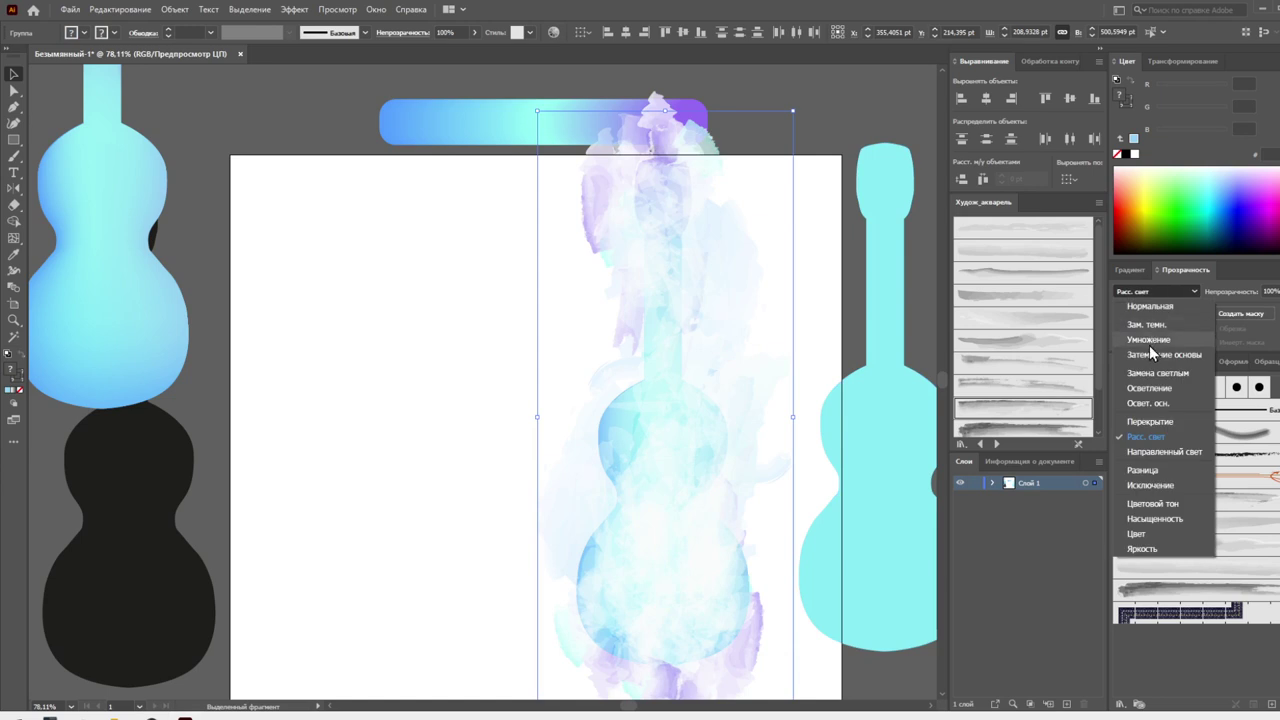
click(1149, 345)
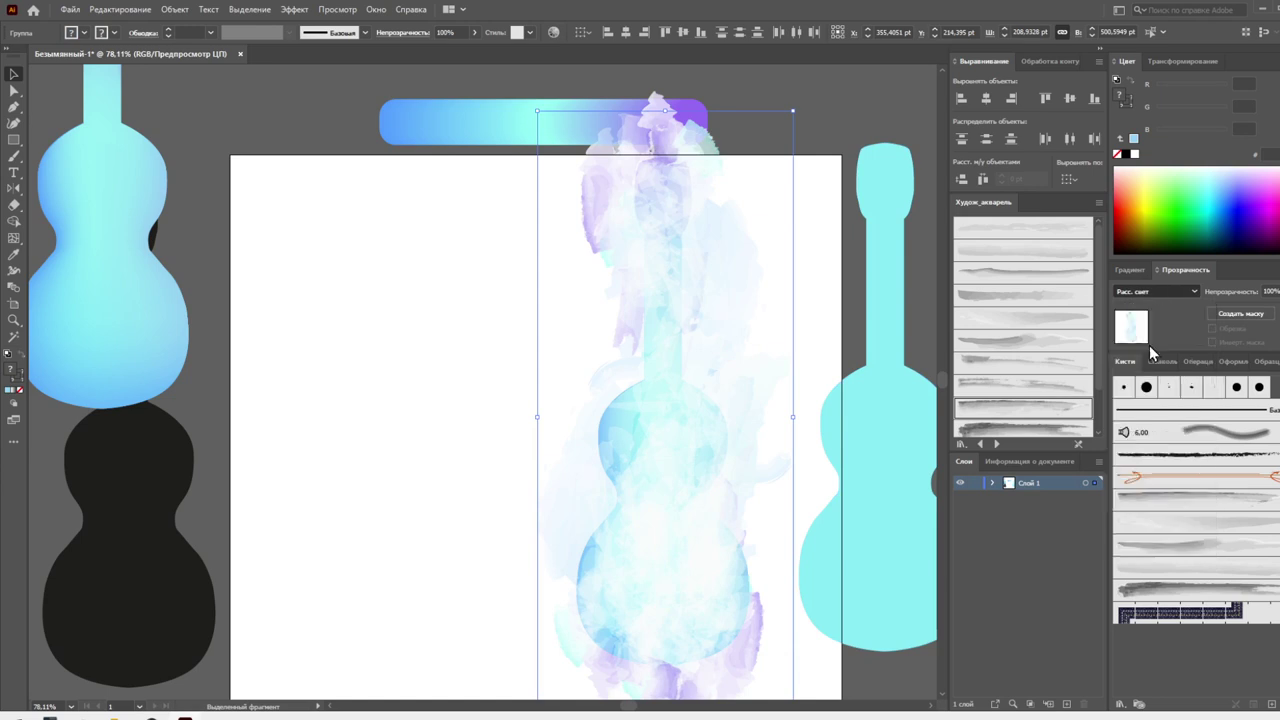
click(1154, 293)
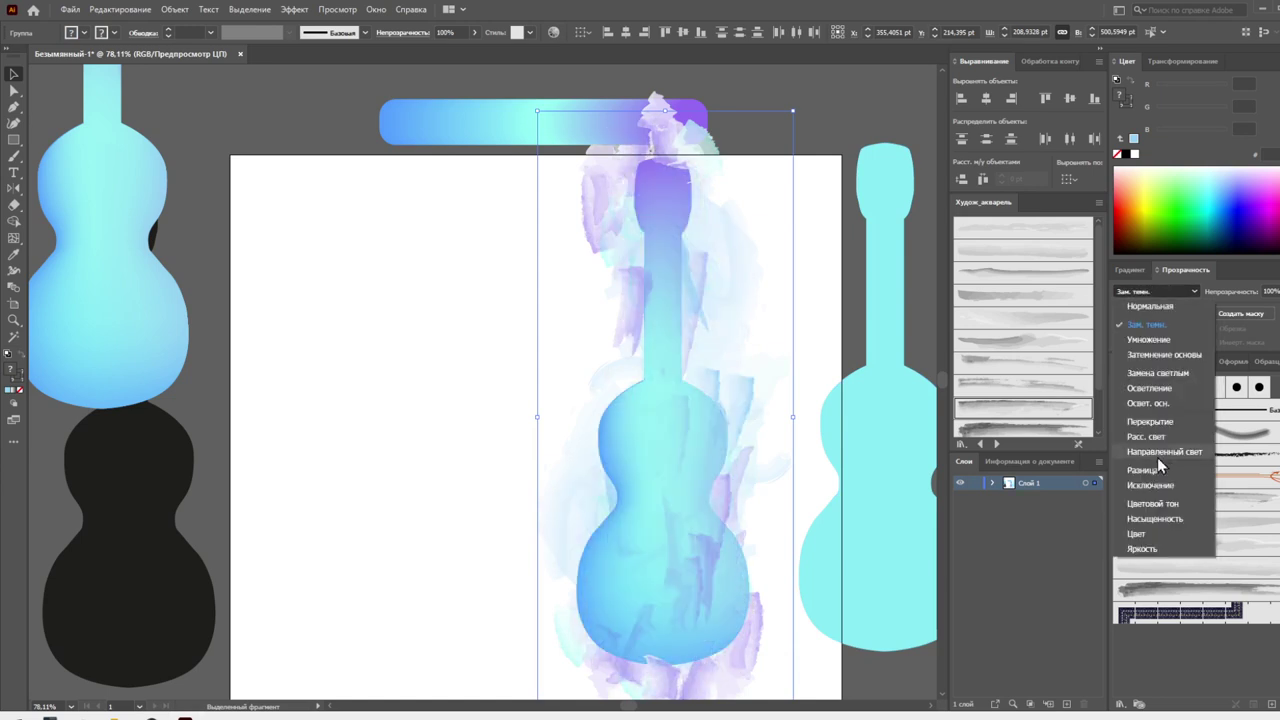
click(1157, 455)
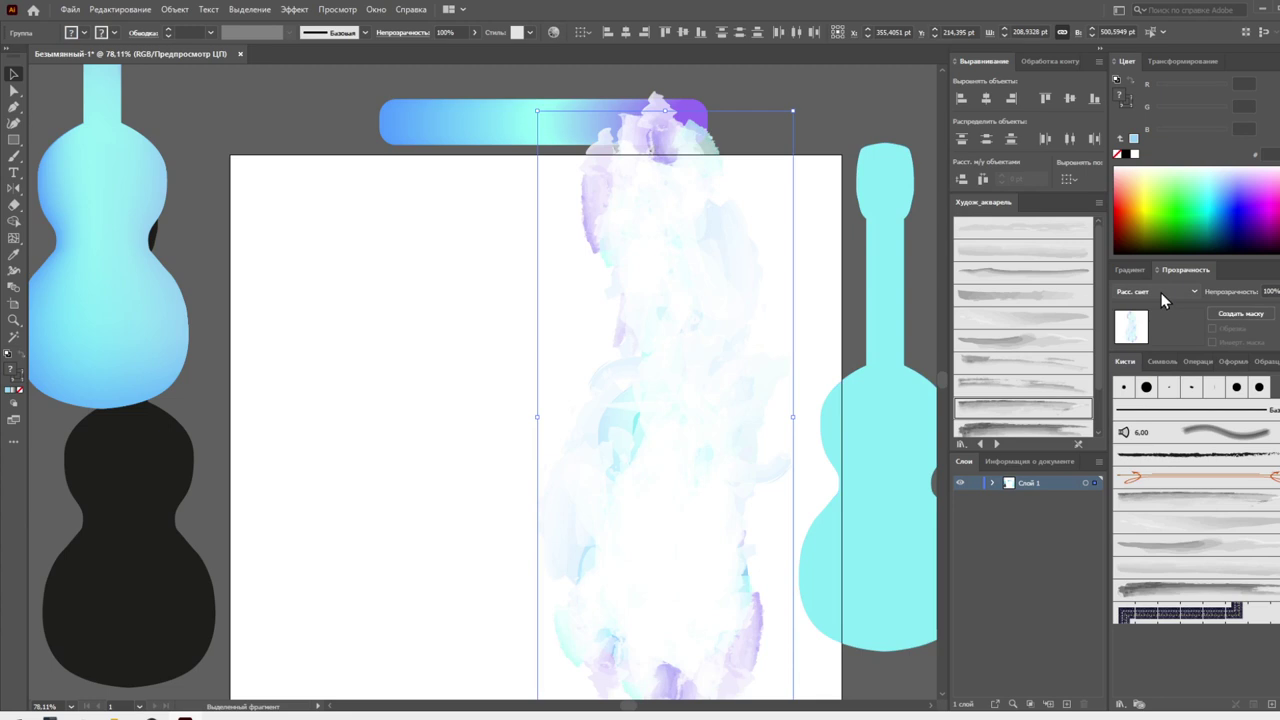
click(1161, 293)
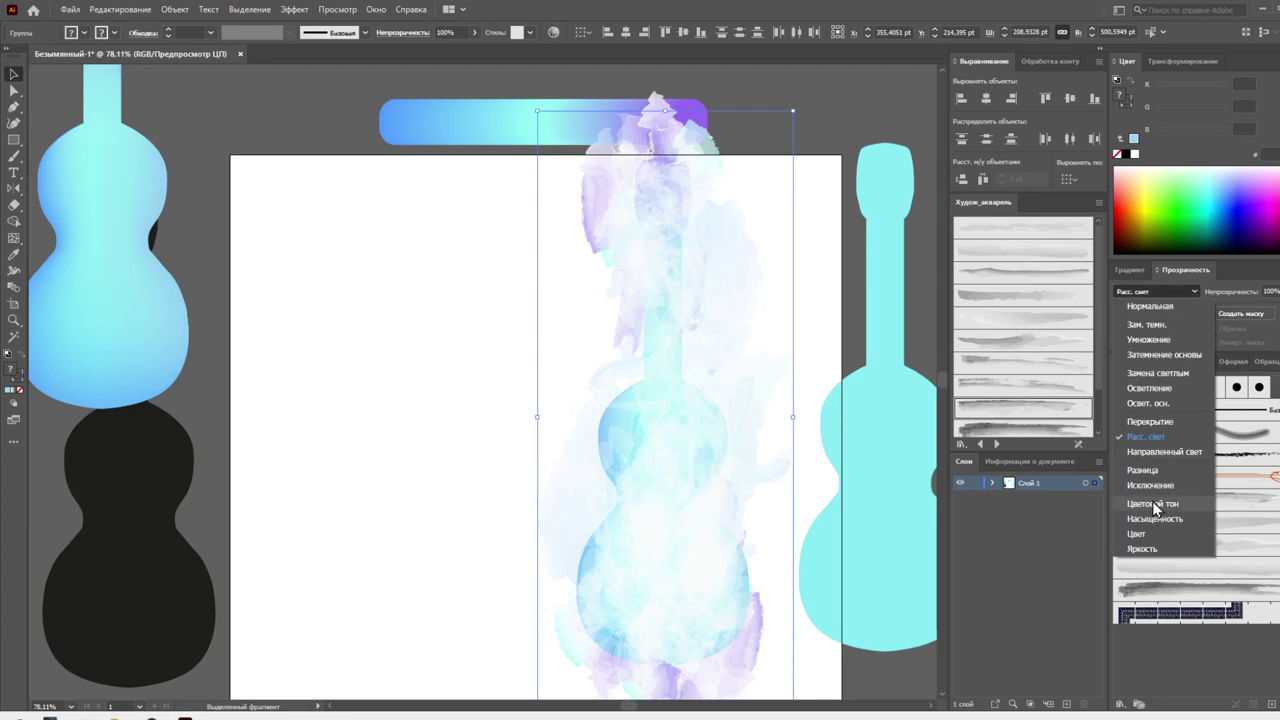
click(1155, 438)
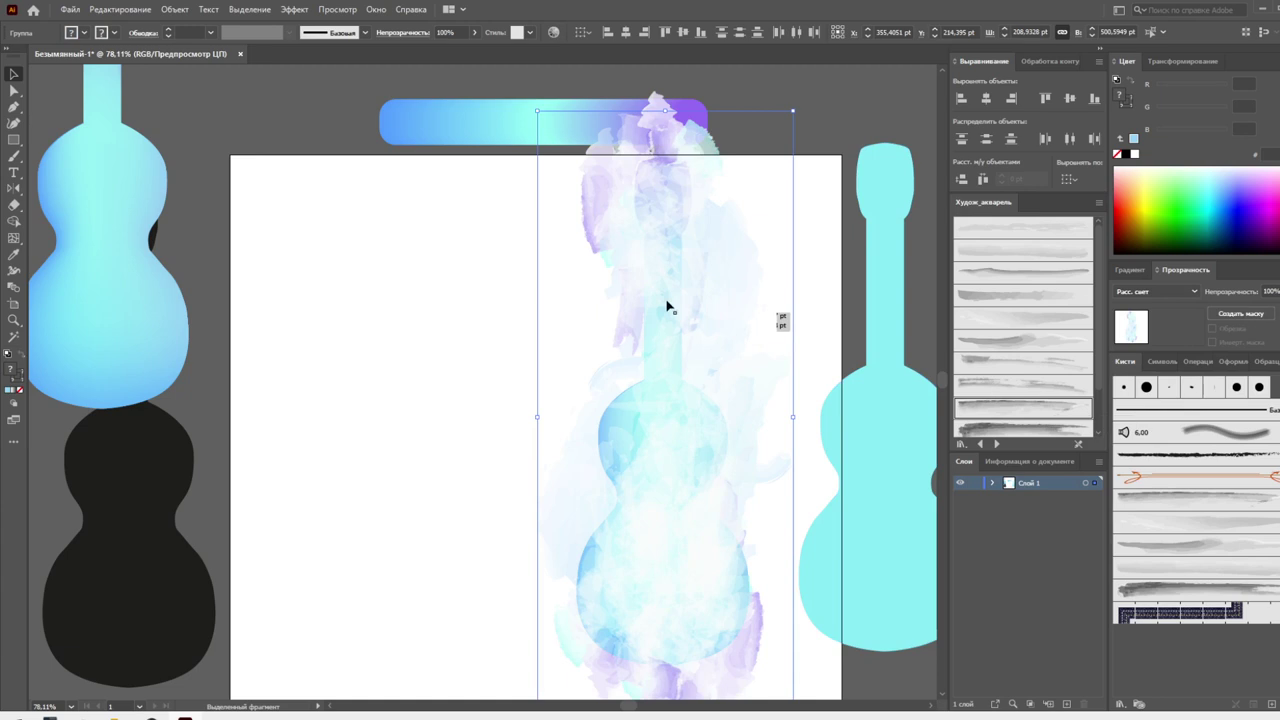
Rearrange individual watercolour strokes across the guitar body
click(651, 245)
drag(646, 387, 666, 480)
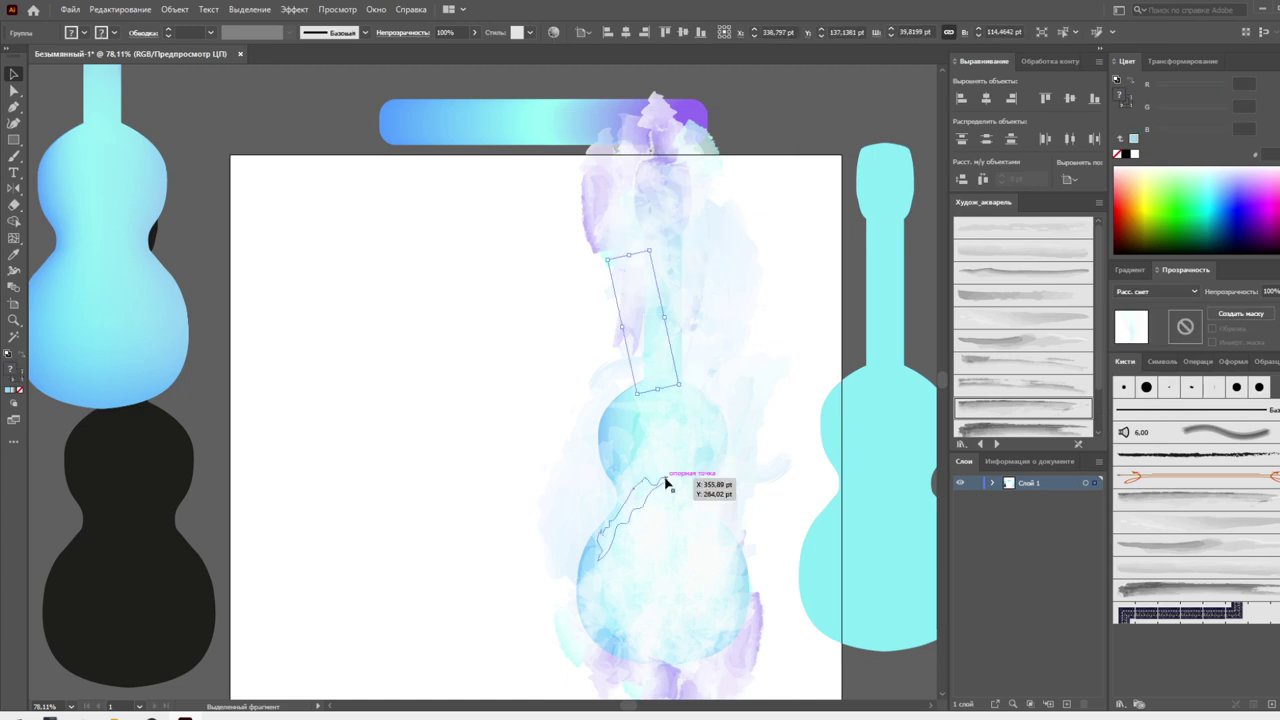
click(666, 484)
drag(583, 479, 623, 434)
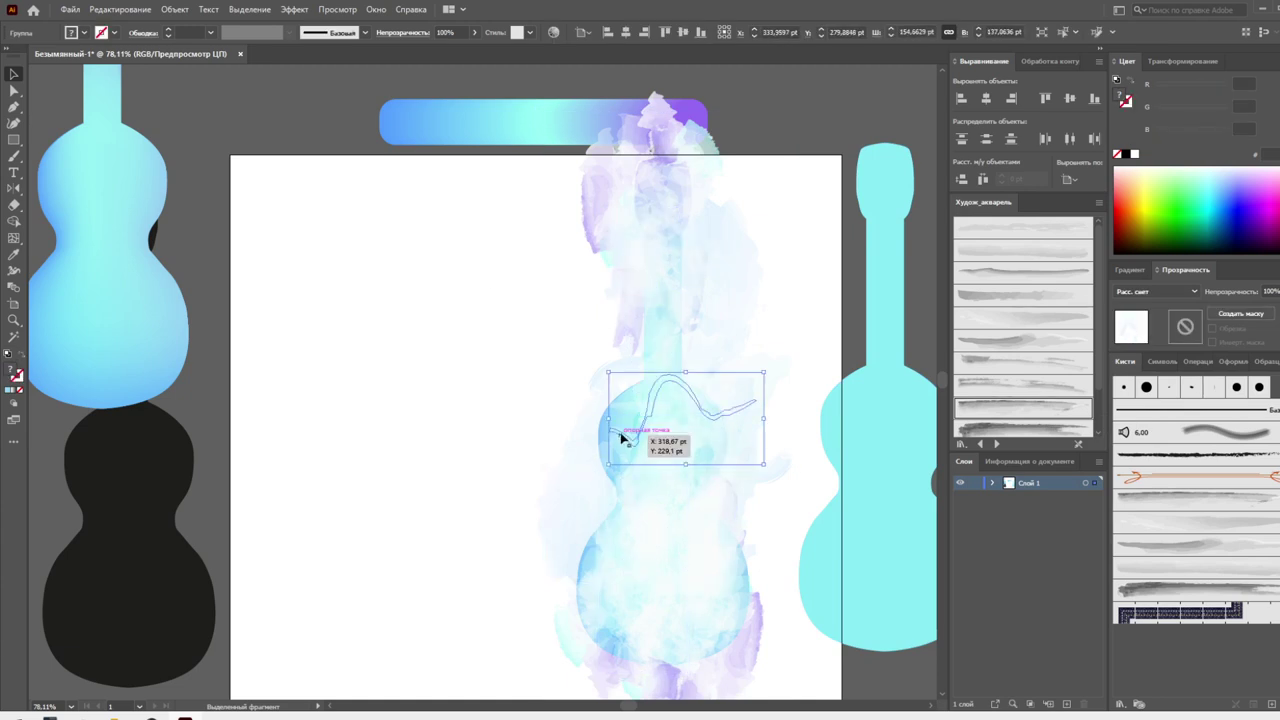
click(538, 391)
drag(800, 630, 749, 634)
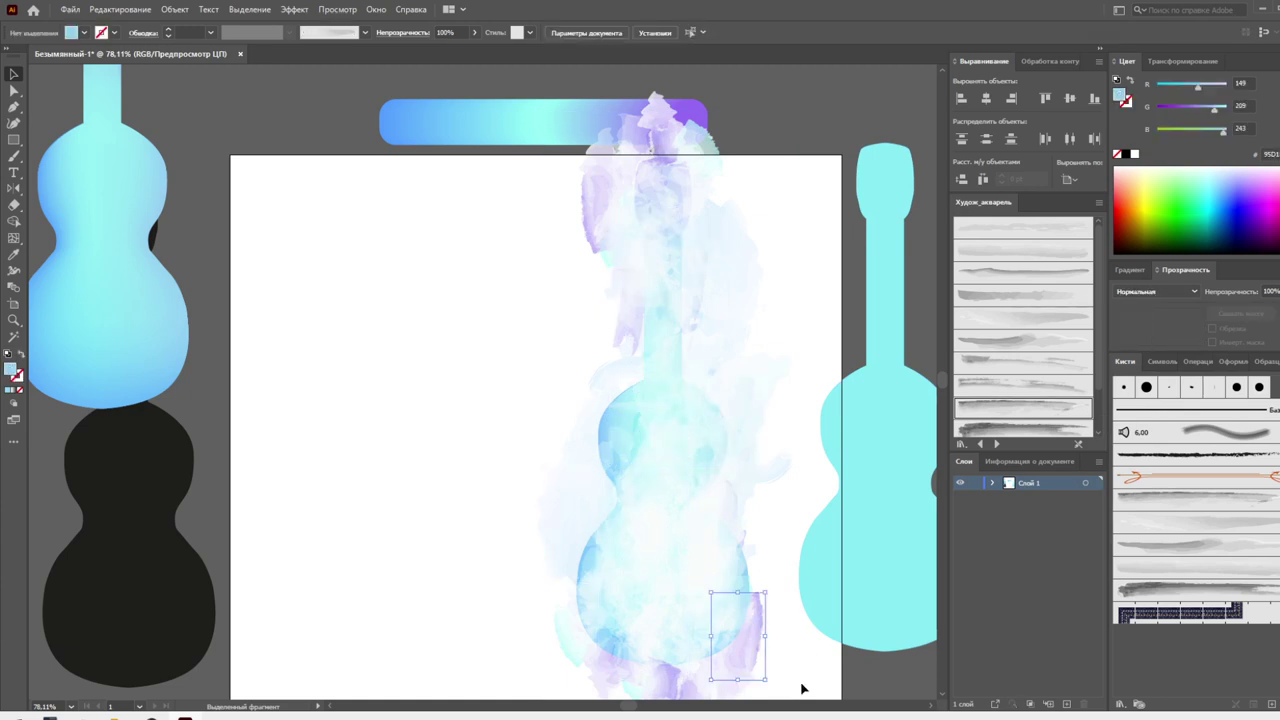
click(838, 610)
click(700, 540)
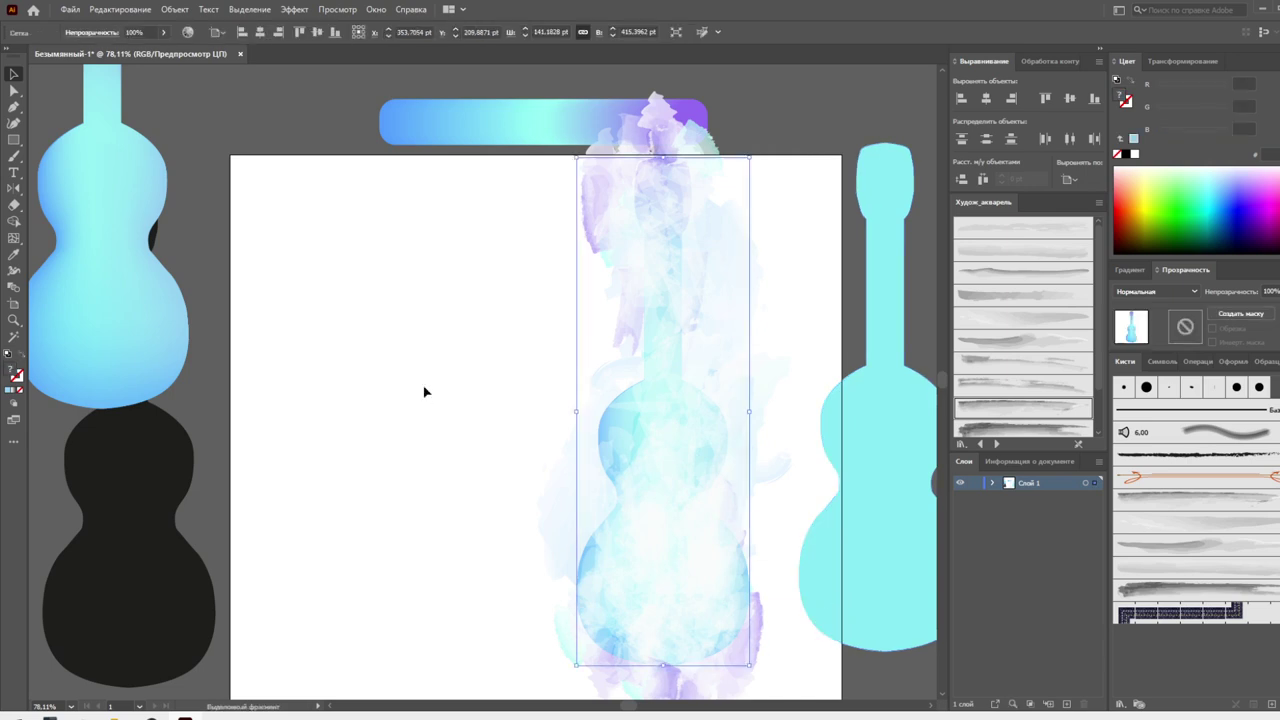
Move the cyan guitar over the watercolour guitar
click(426, 391)
drag(907, 507, 685, 516)
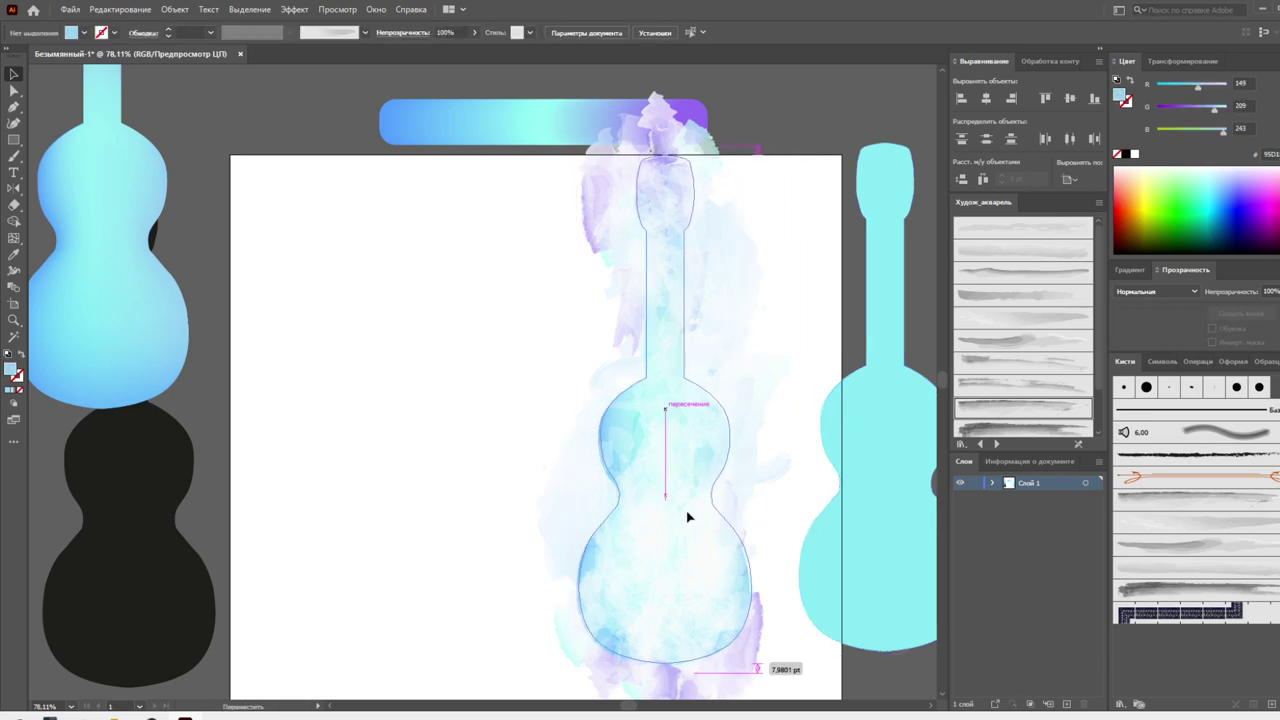
drag(685, 516, 686, 514)
key(ctrl+shift+i)
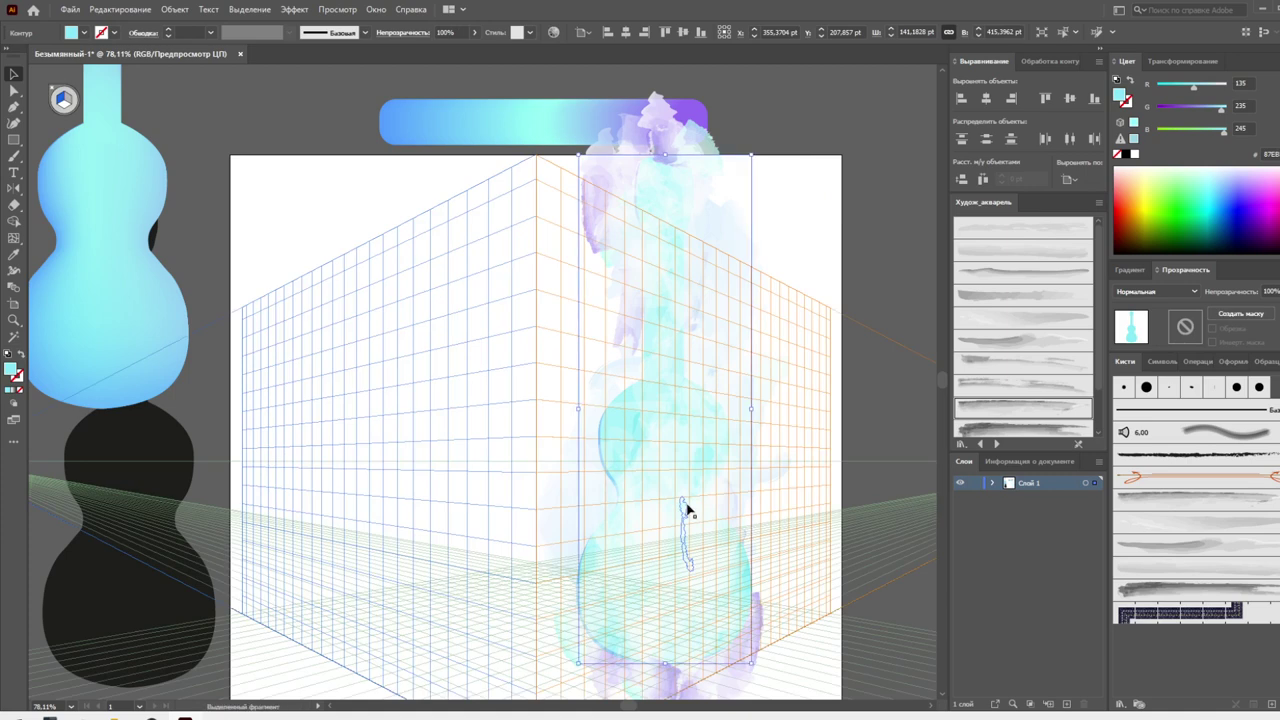
key(ctrl+shift+i)
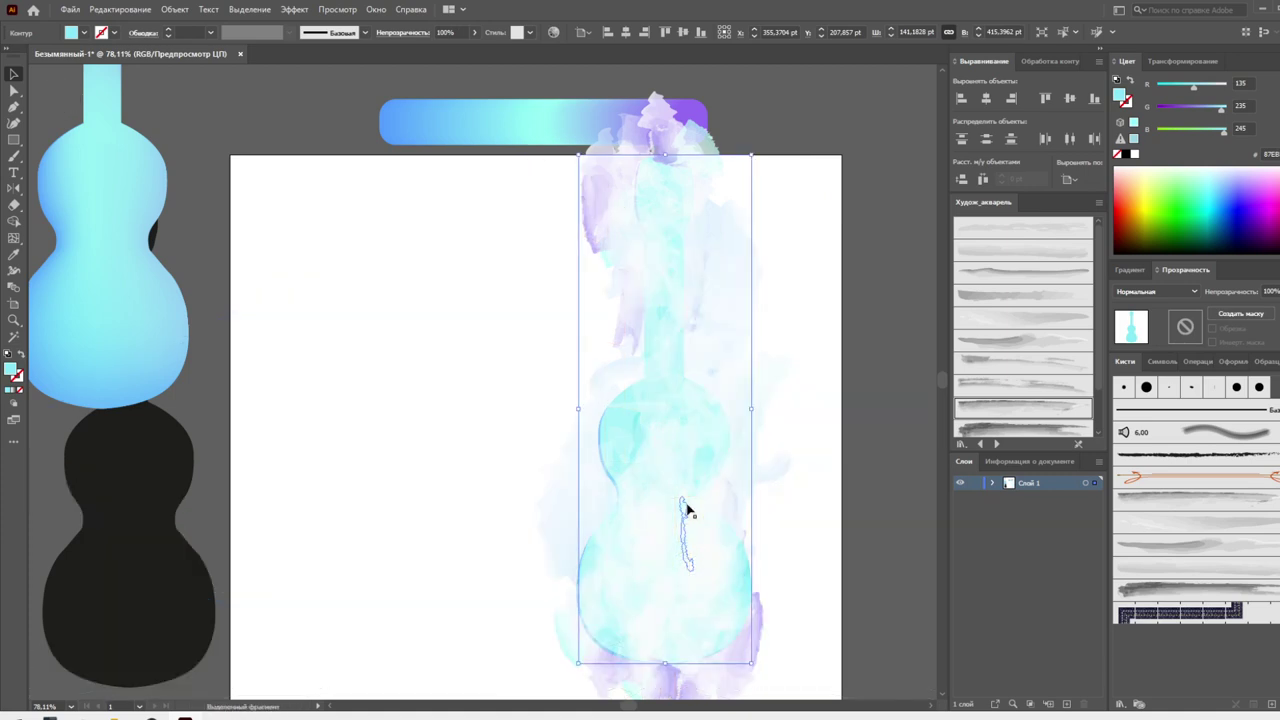
Bring the cyan guitar to front, nudge it into alignment, and select both together
key(ctrl+shift+bracketright)
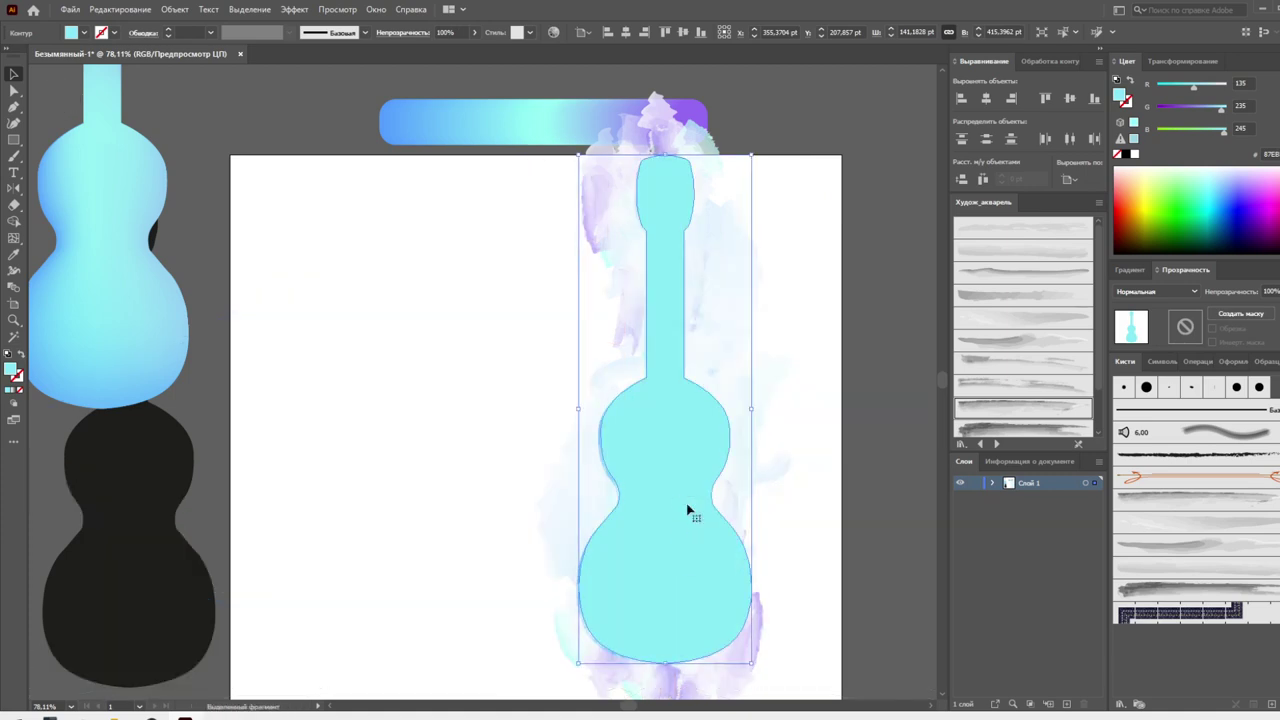
drag(693, 493, 697, 498)
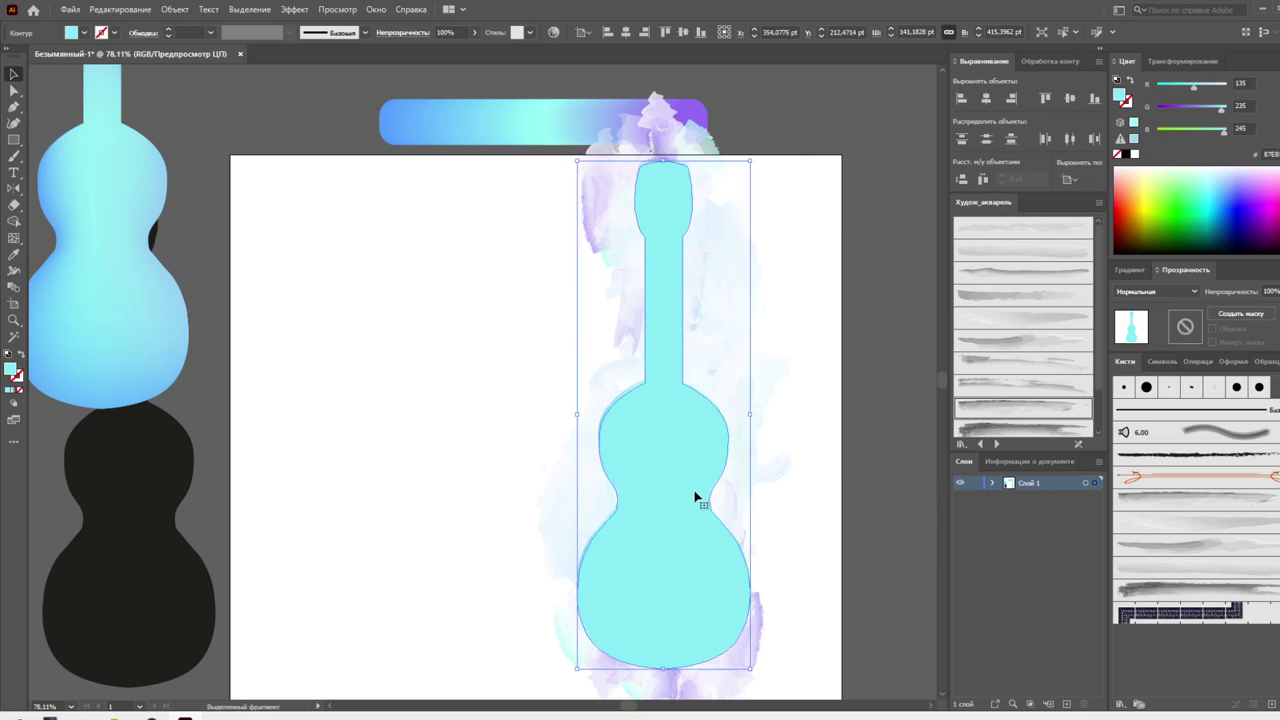
key(Up)
key(Up)
key(Up)
key(Up)
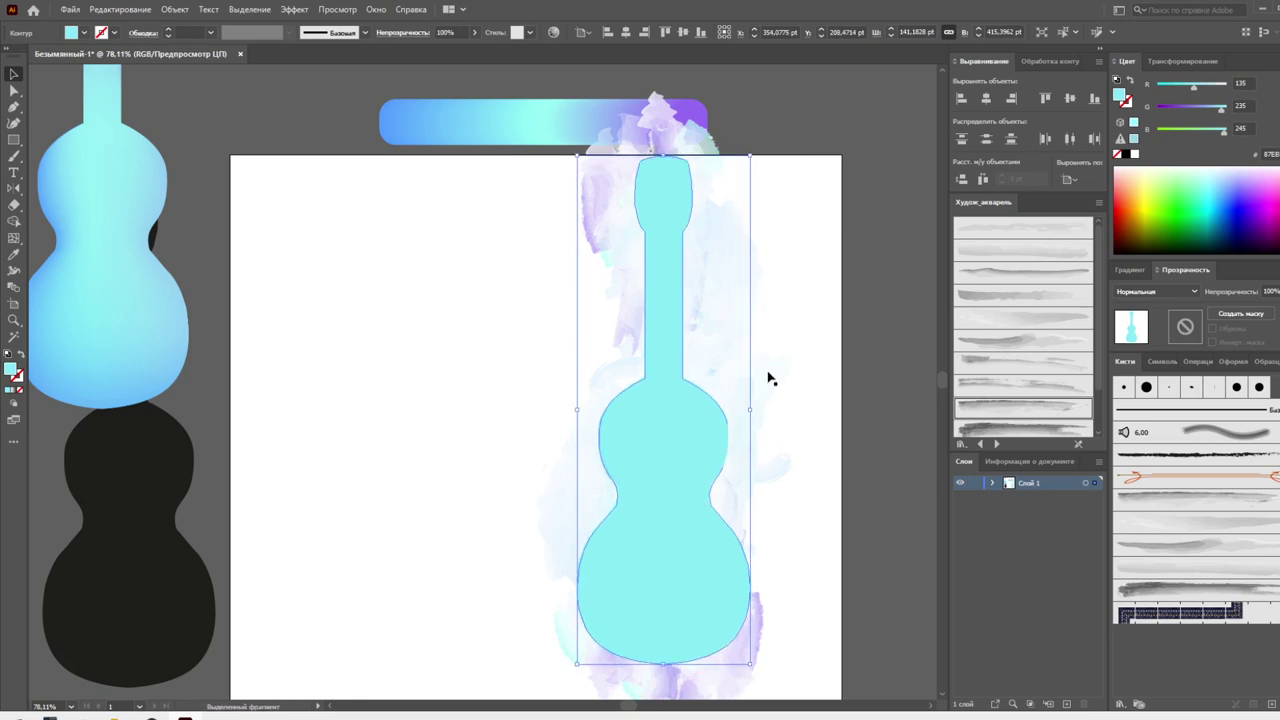
drag(843, 227, 610, 676)
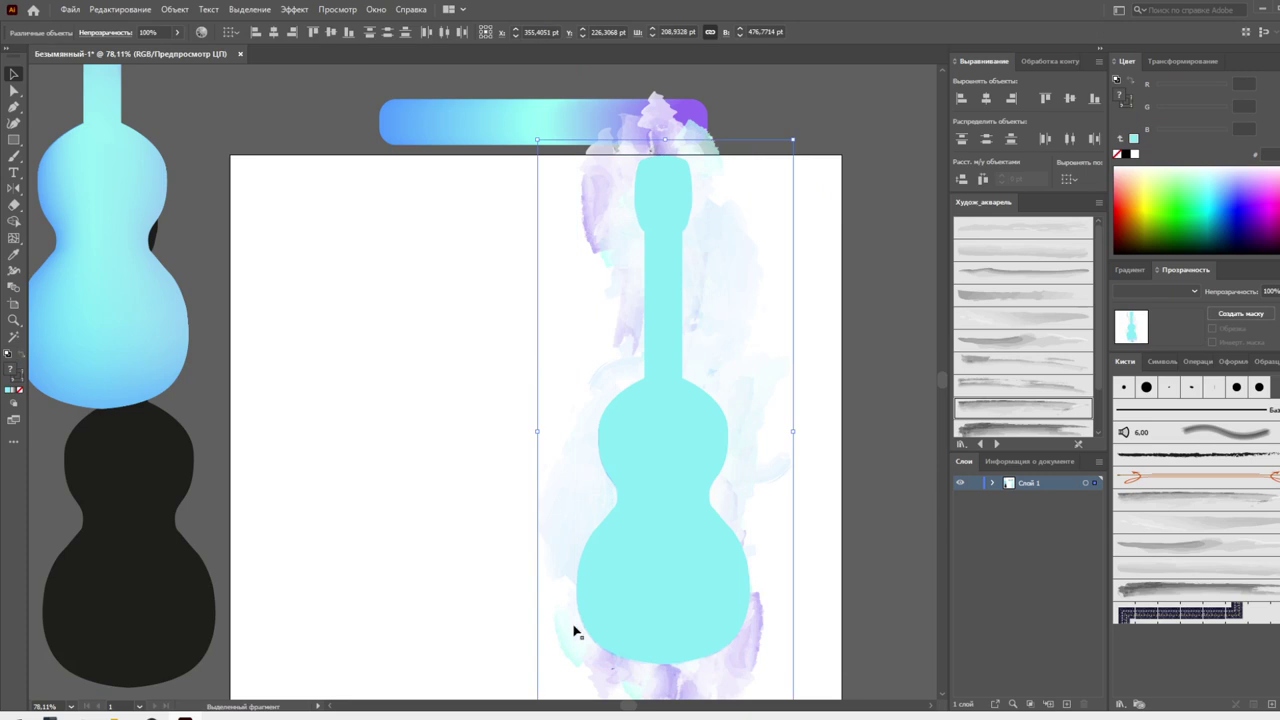
Clip the watercolour to the guitar shape with Ctrl+7 and move it left
key(ctrl+7)
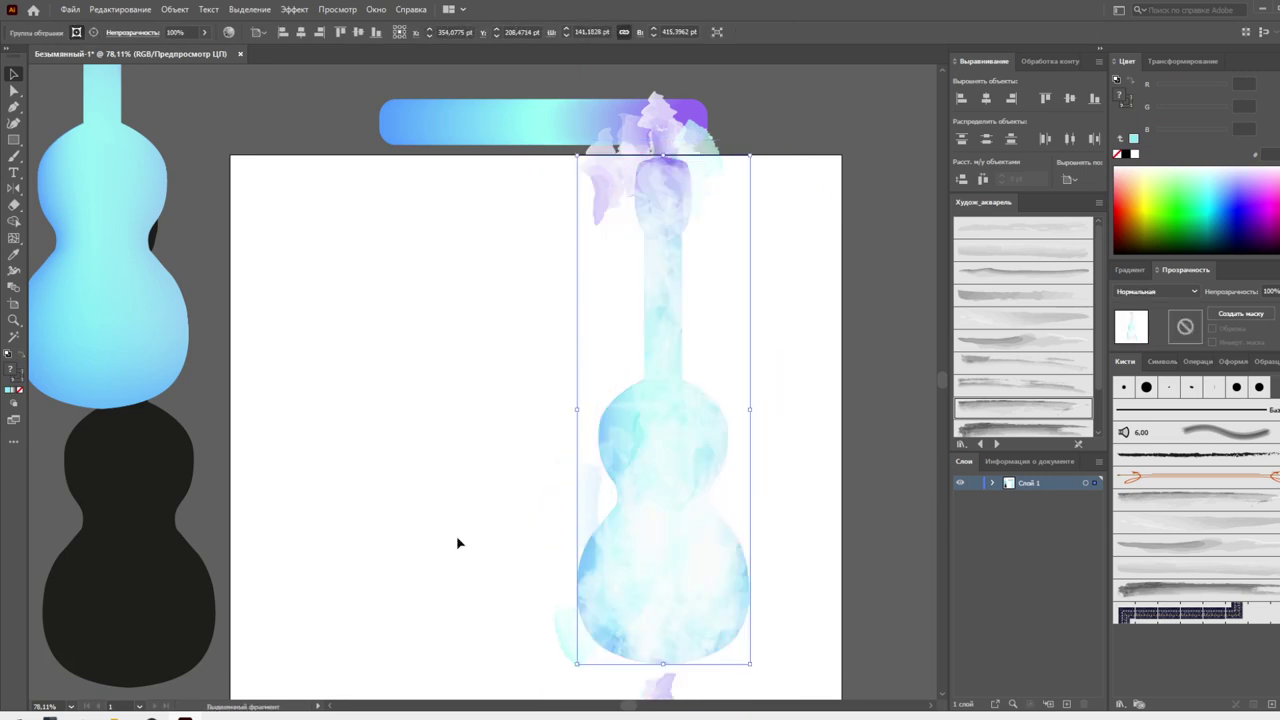
drag(684, 603, 404, 606)
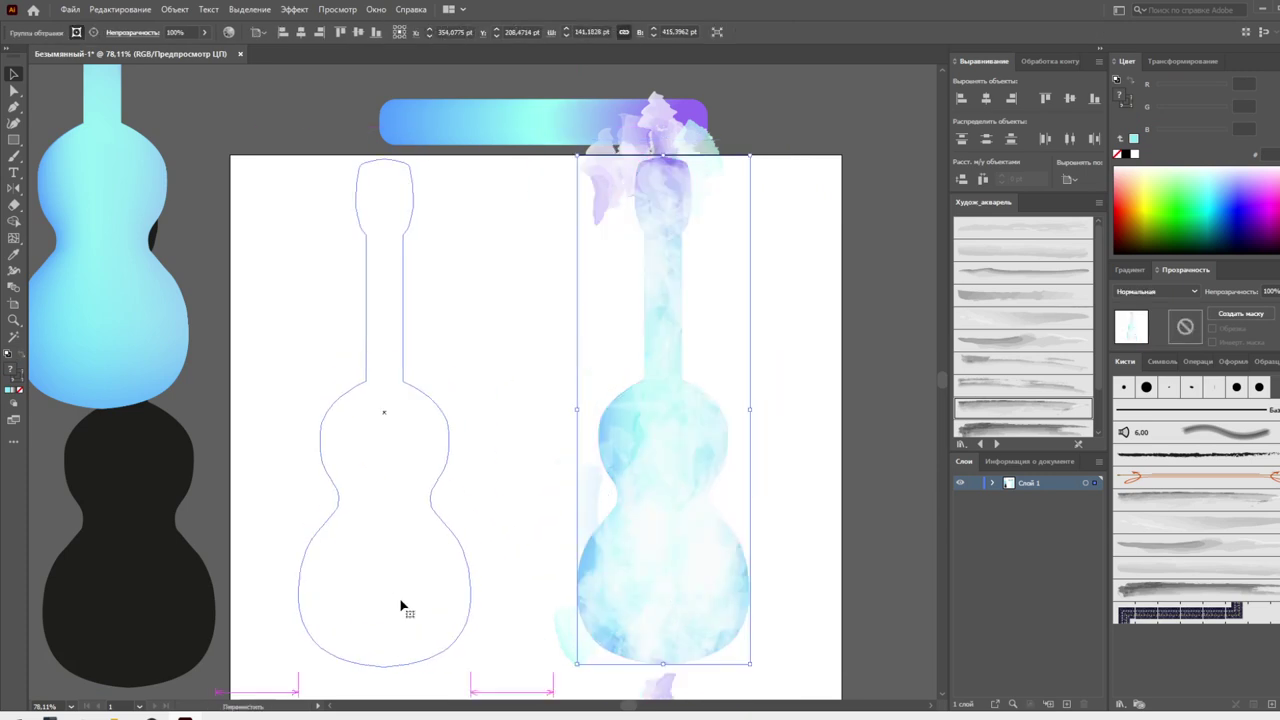
click(515, 492)
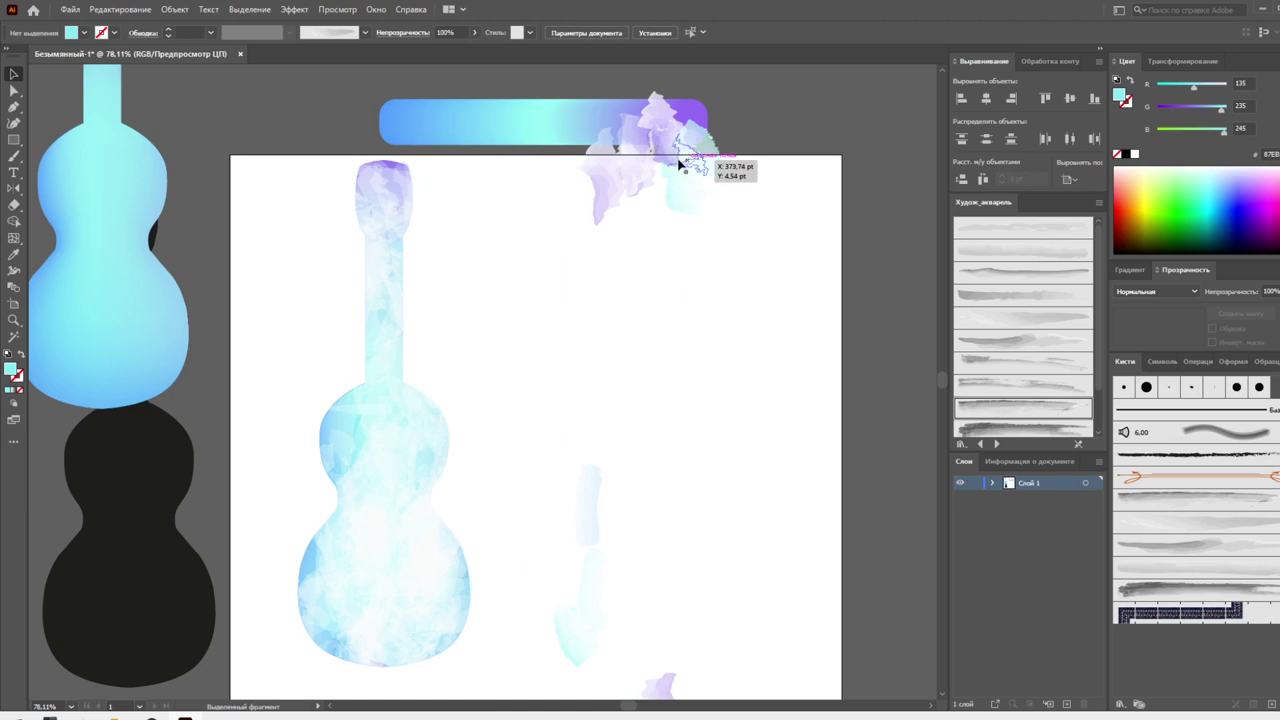
Place a purple watercolour piece on the guitar head and change its blend mode
drag(617, 178, 440, 242)
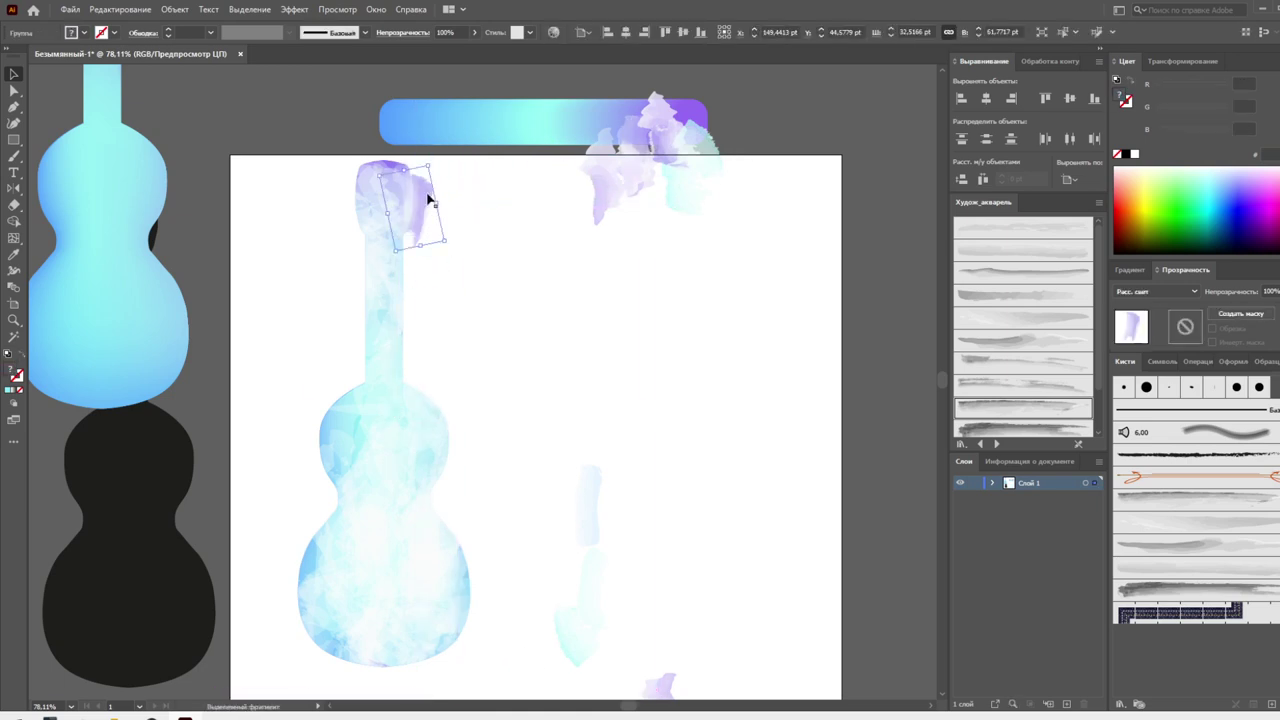
key(ctrl+shift+a)
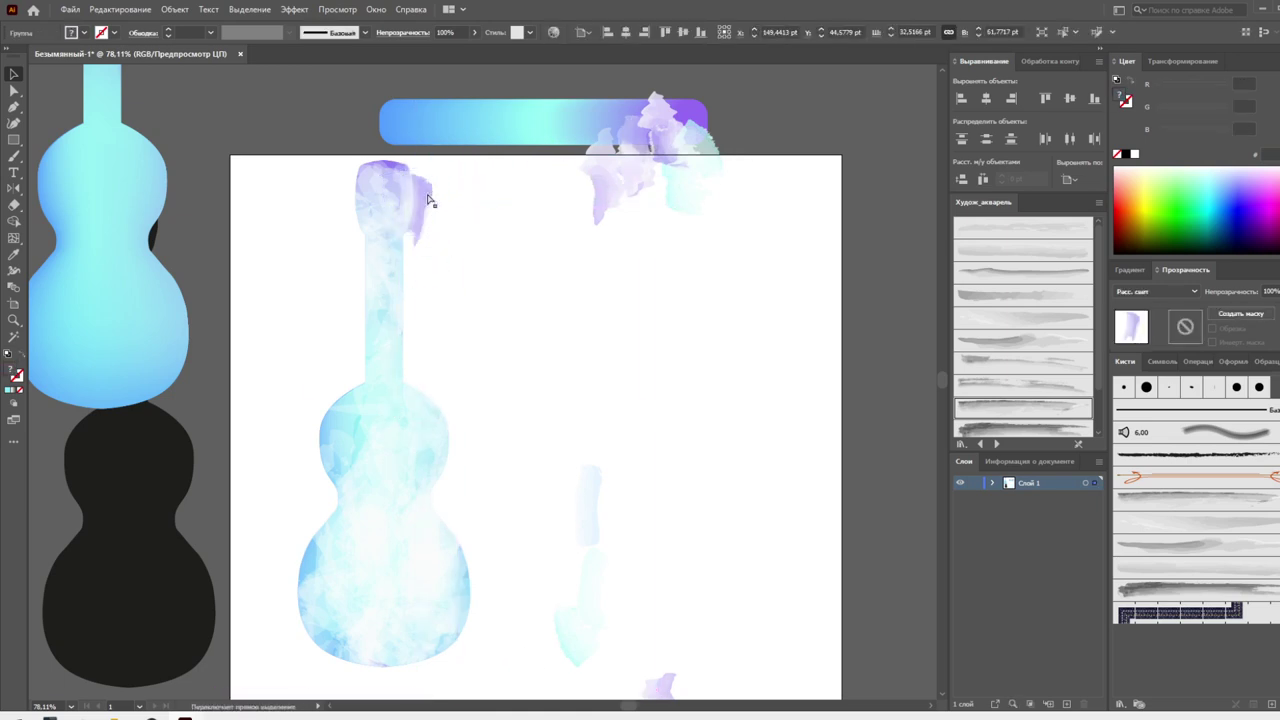
click(428, 200)
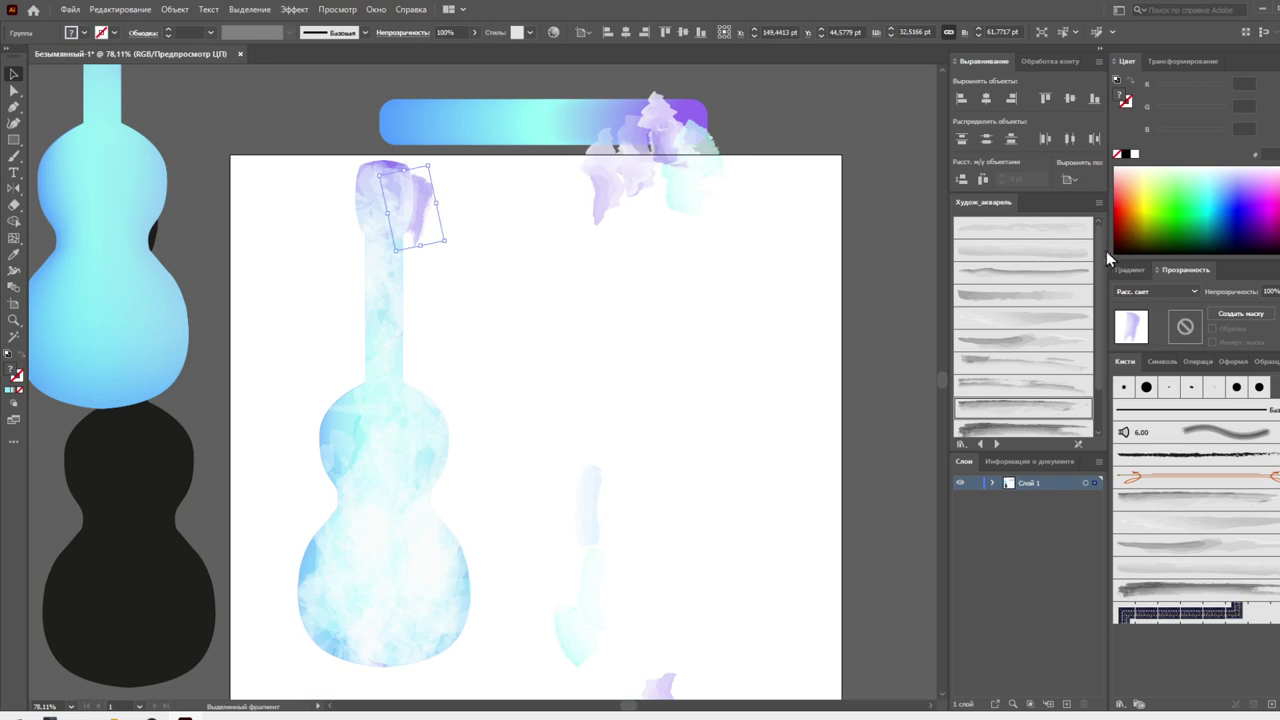
click(1147, 291)
click(771, 226)
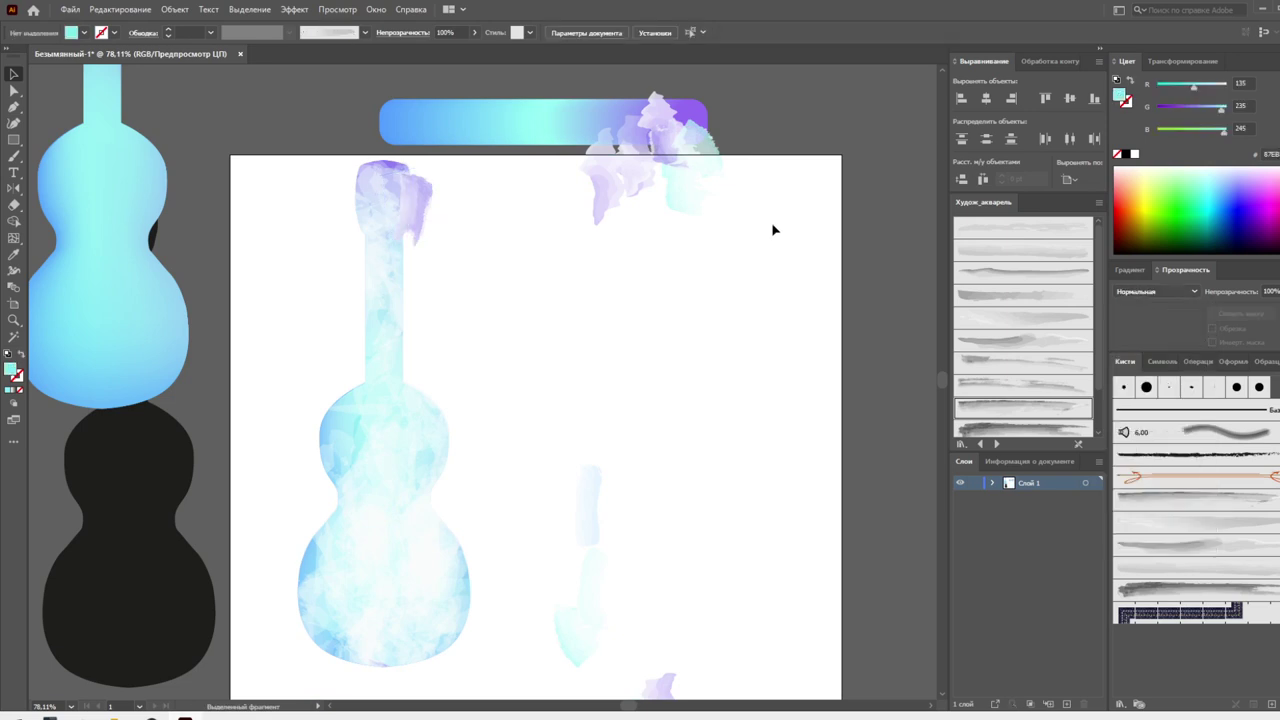
Move the leftover watercolour scraps off the artboard and centre the guitar
drag(420, 206, 712, 212)
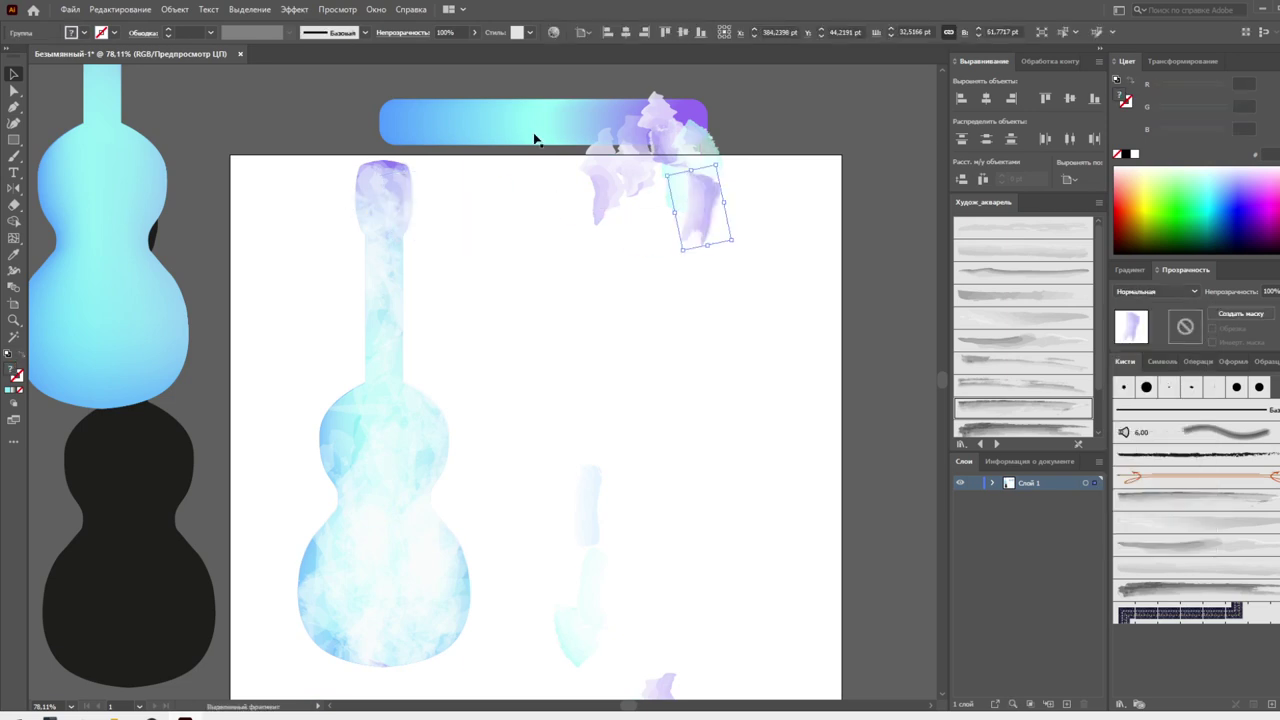
drag(500, 110, 357, 68)
drag(520, 167, 772, 692)
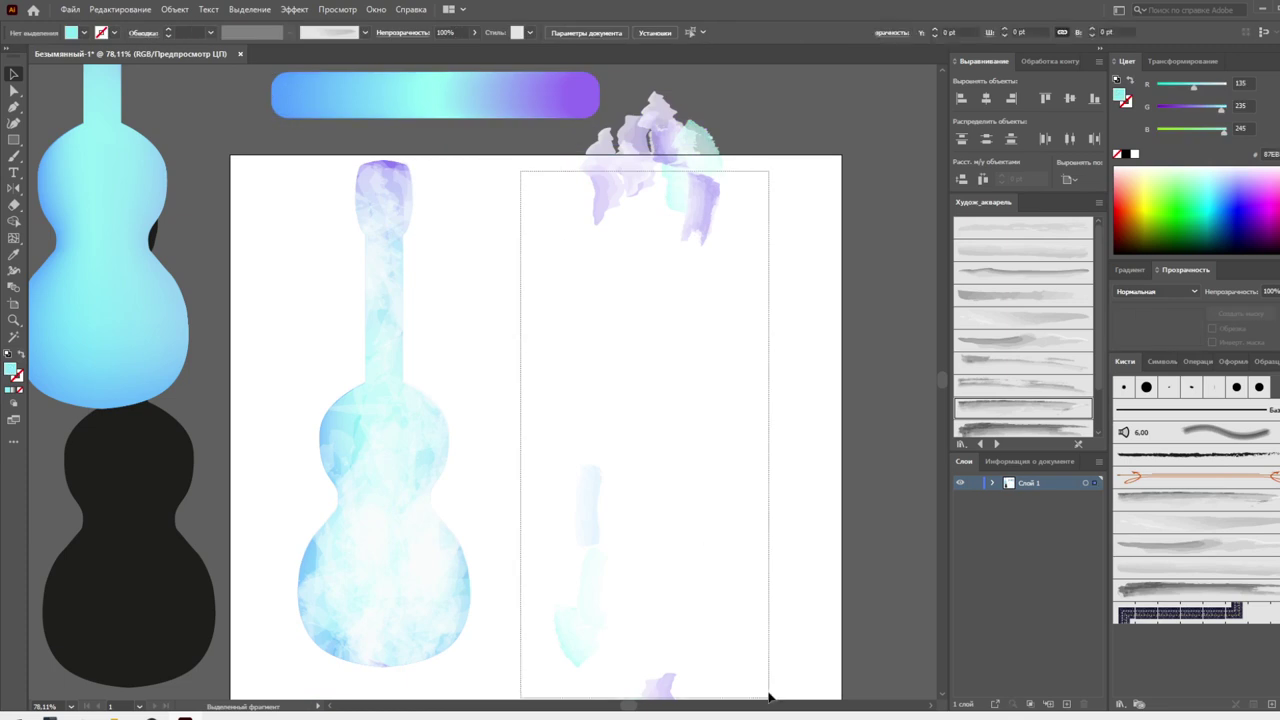
drag(580, 597, 677, 543)
click(677, 457)
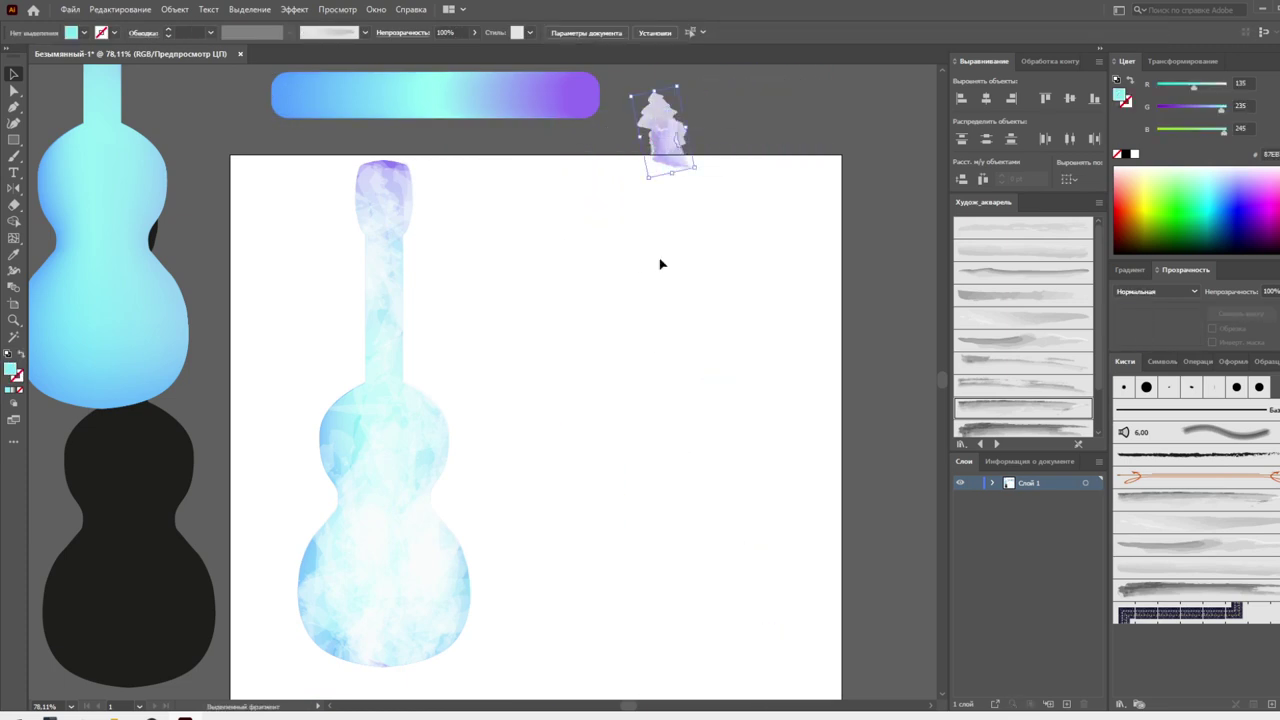
drag(465, 478, 596, 489)
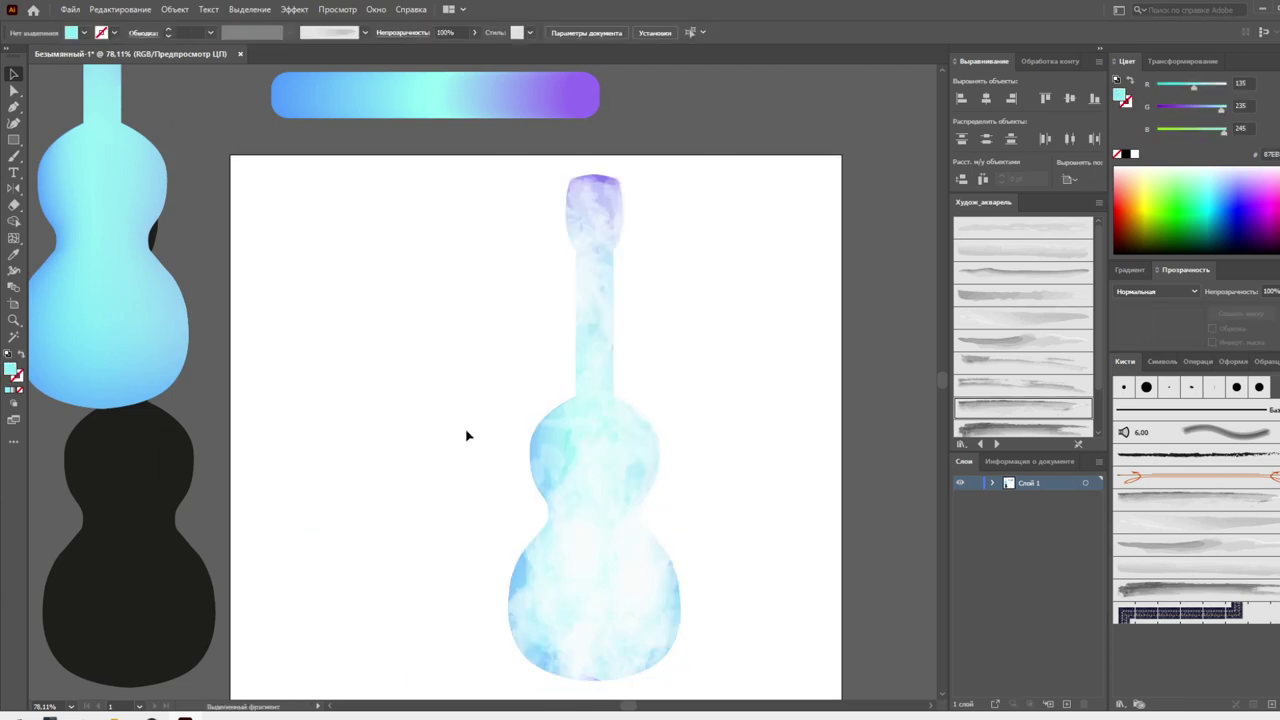
Draw a 500 by 500 pt square
click(14, 139)
click(313, 265)
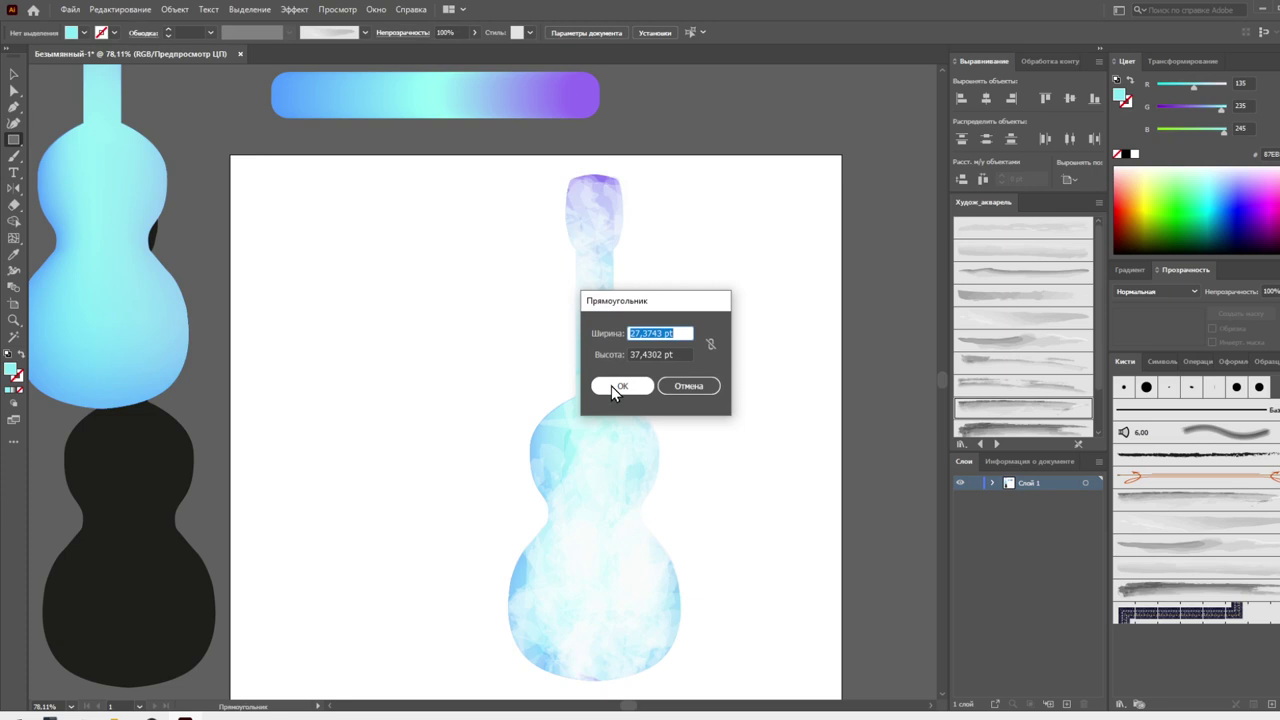
text(500)
key(Tab)
text(500e)
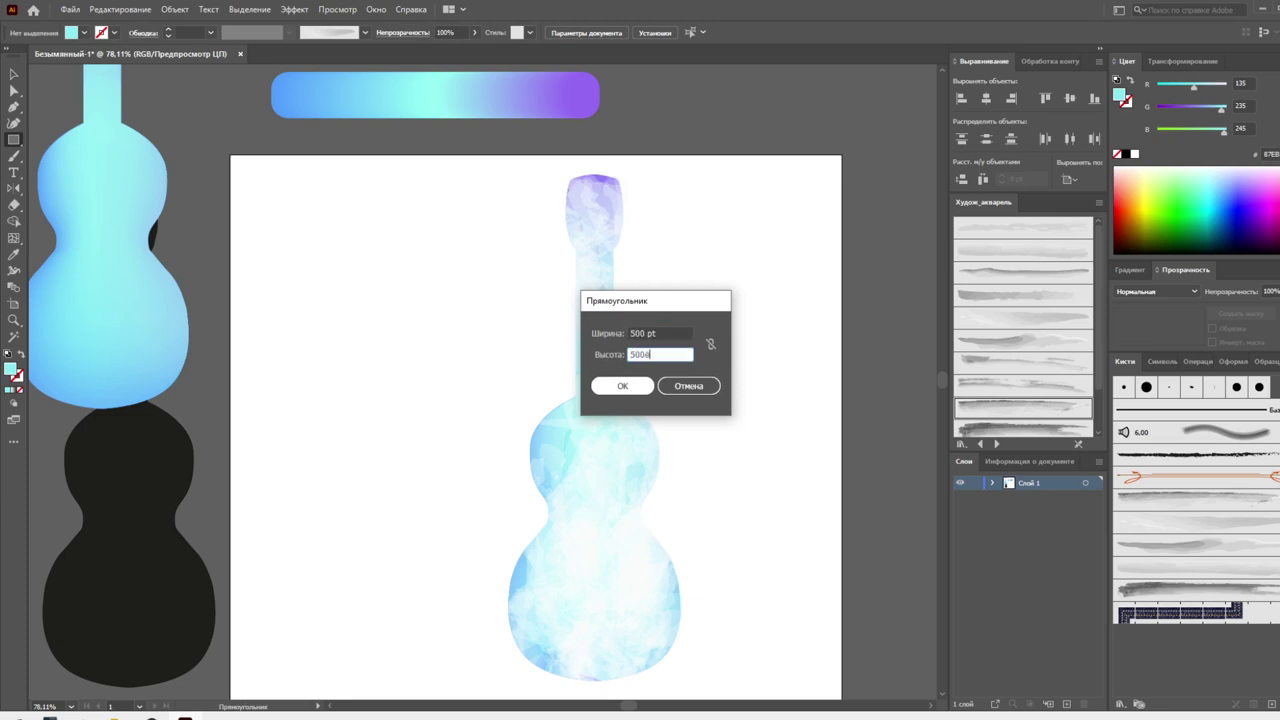
click(611, 385)
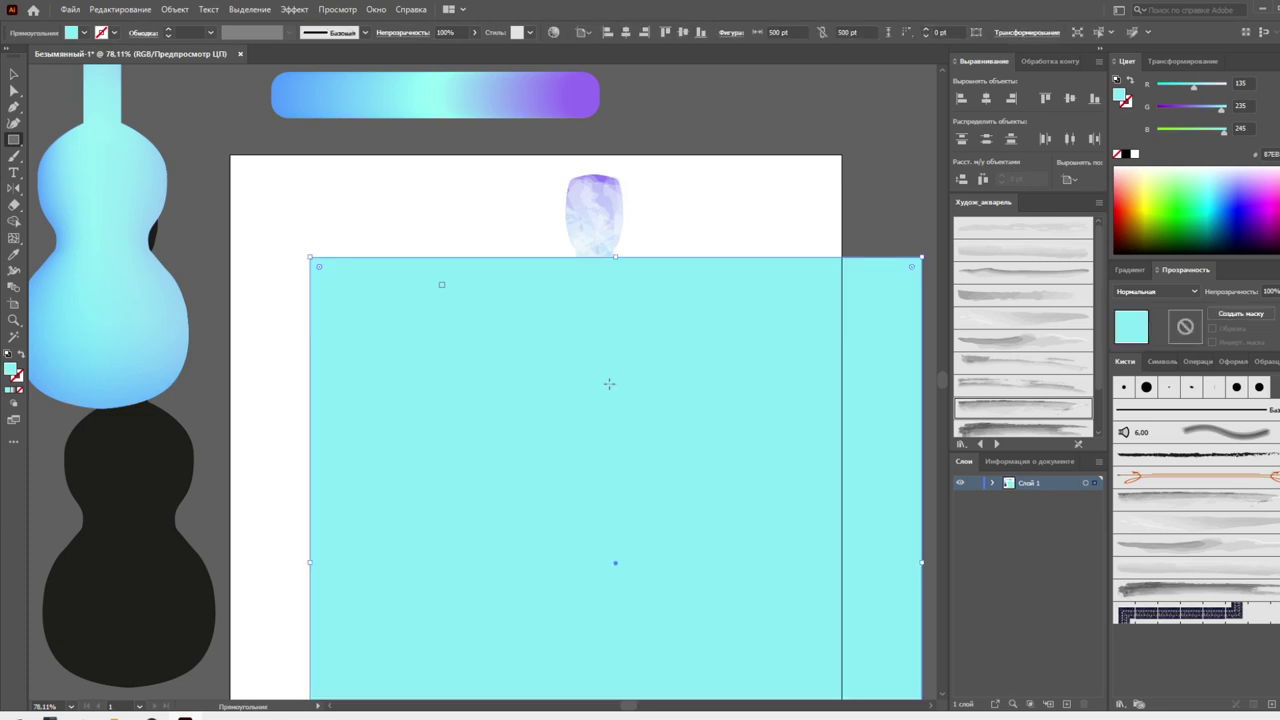
Fill the square light grey and align its left and top edges to the artboard
click(1150, 168)
click(1274, 61)
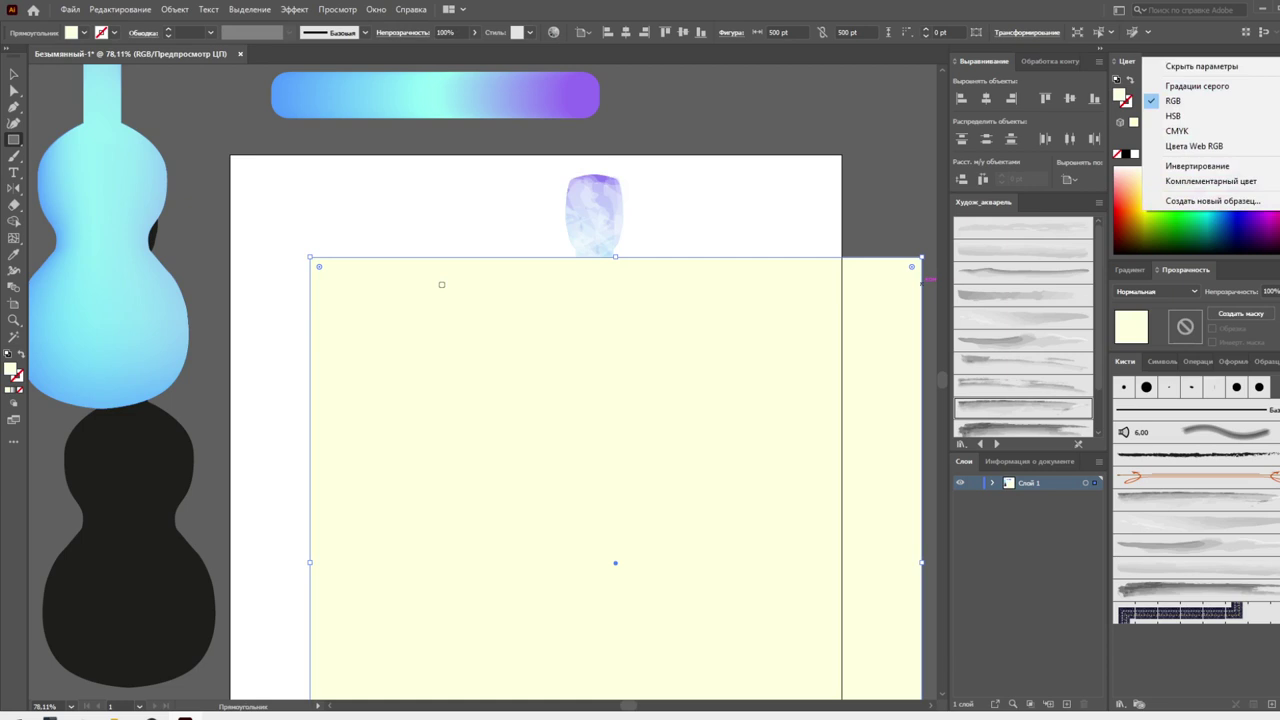
click(1195, 84)
click(1166, 88)
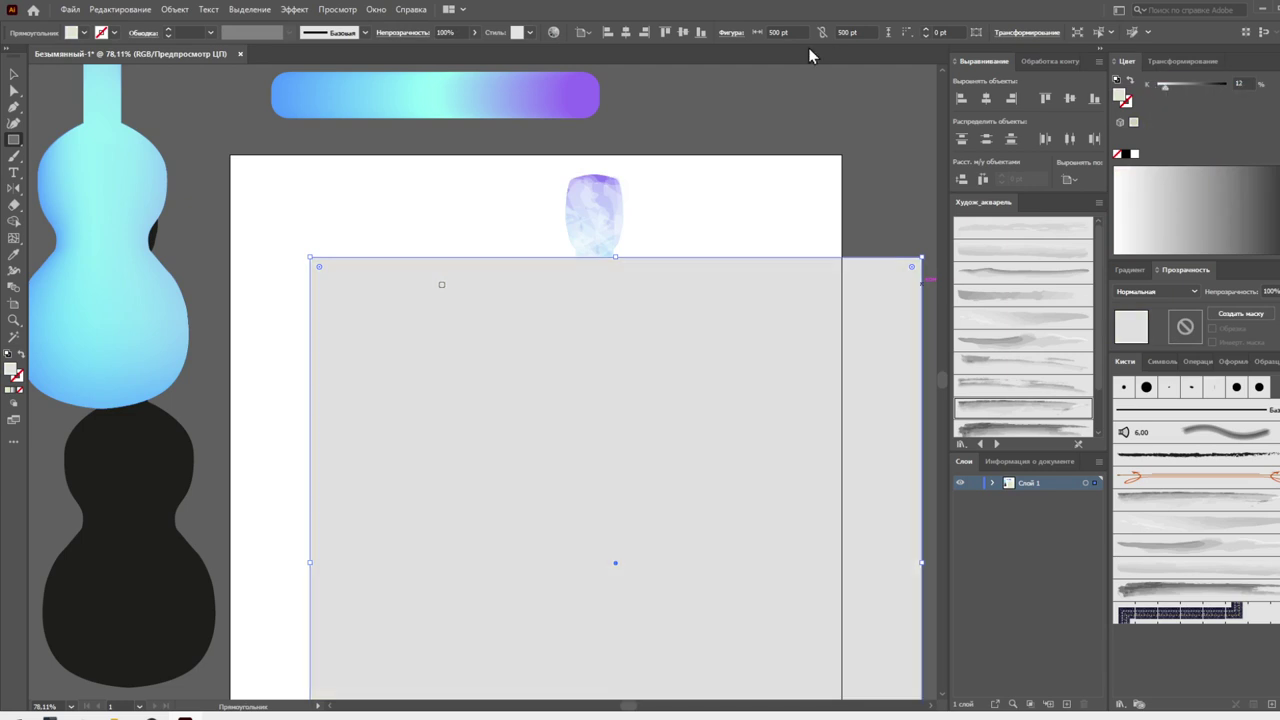
click(625, 32)
click(683, 32)
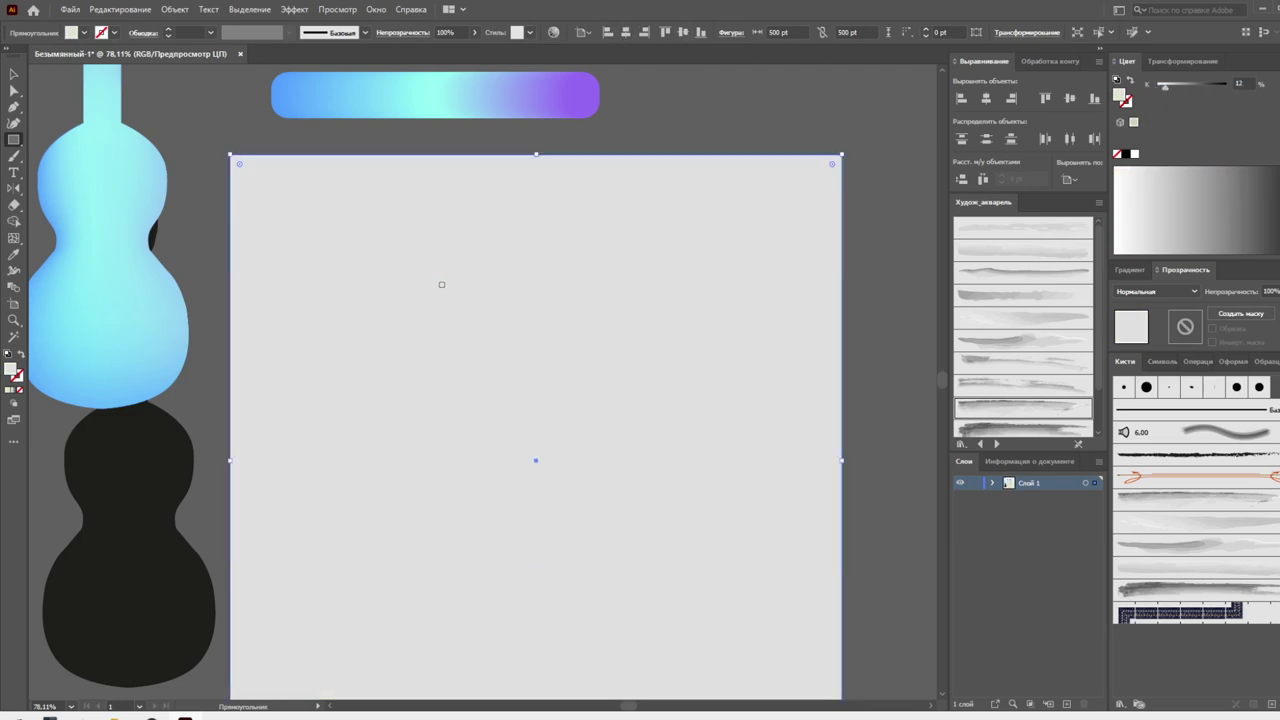
Tint the square a pale mint via RGB sliders and send it behind the guitar
click(1274, 61)
click(1208, 101)
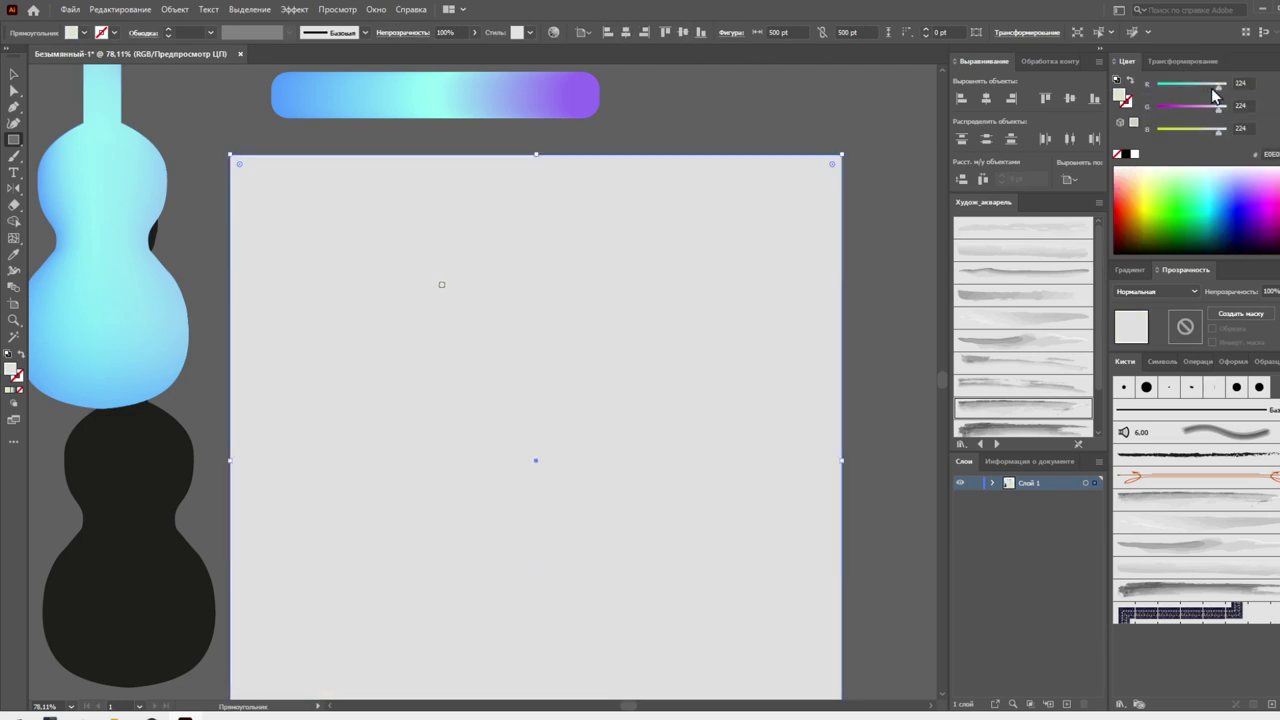
click(1211, 88)
click(1221, 106)
drag(1214, 91, 1219, 91)
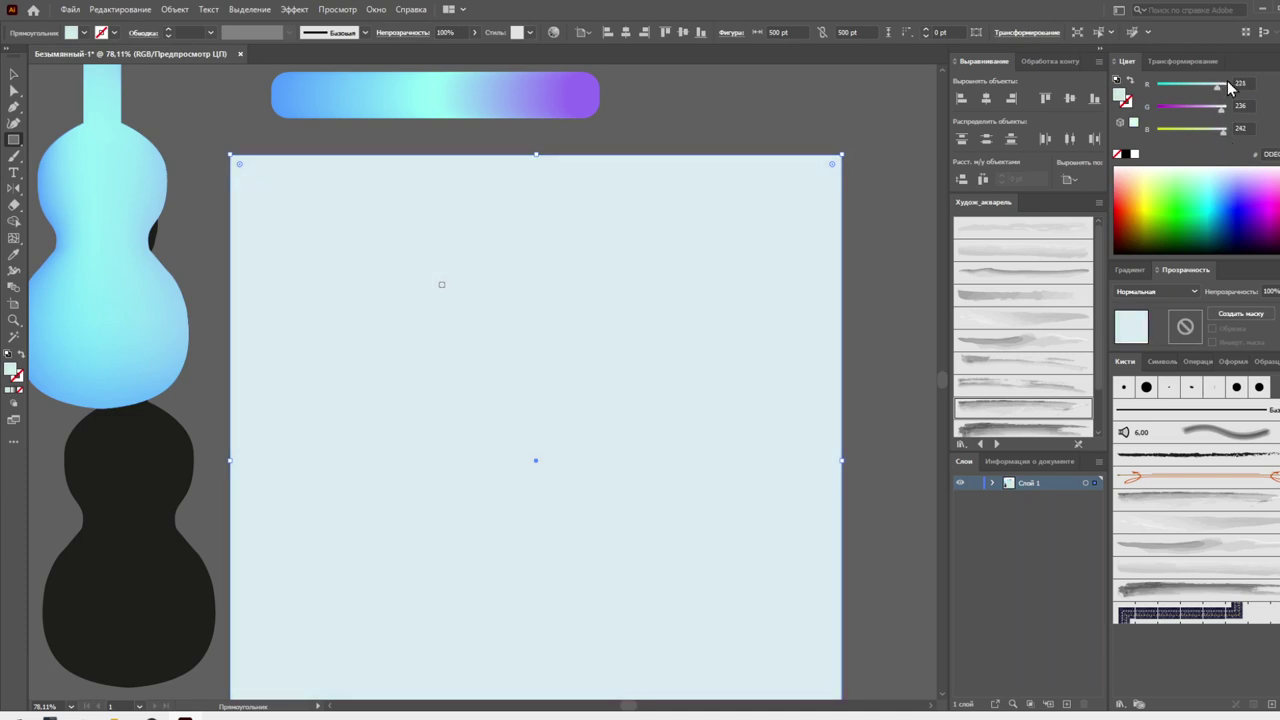
key(ctrl+shift+bracketleft)
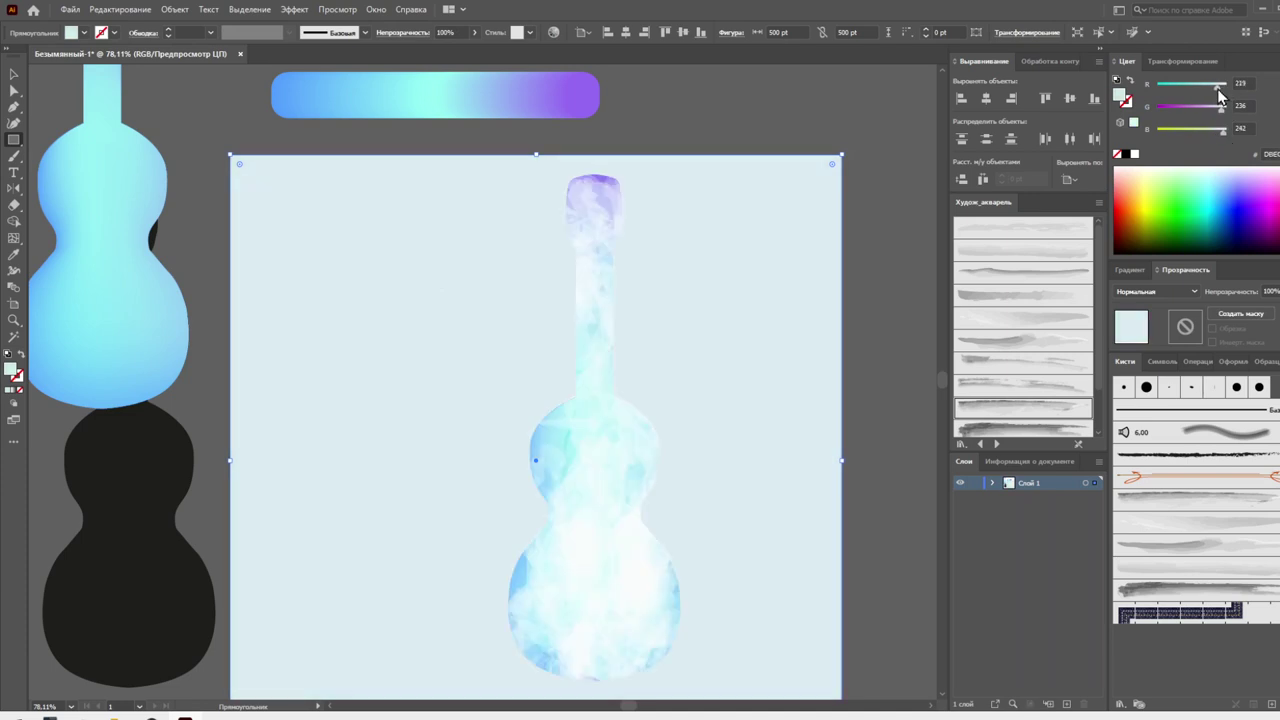
drag(1217, 85, 1220, 90)
scroll(845, 152, down, 1)
scroll(845, 152, down, 2)
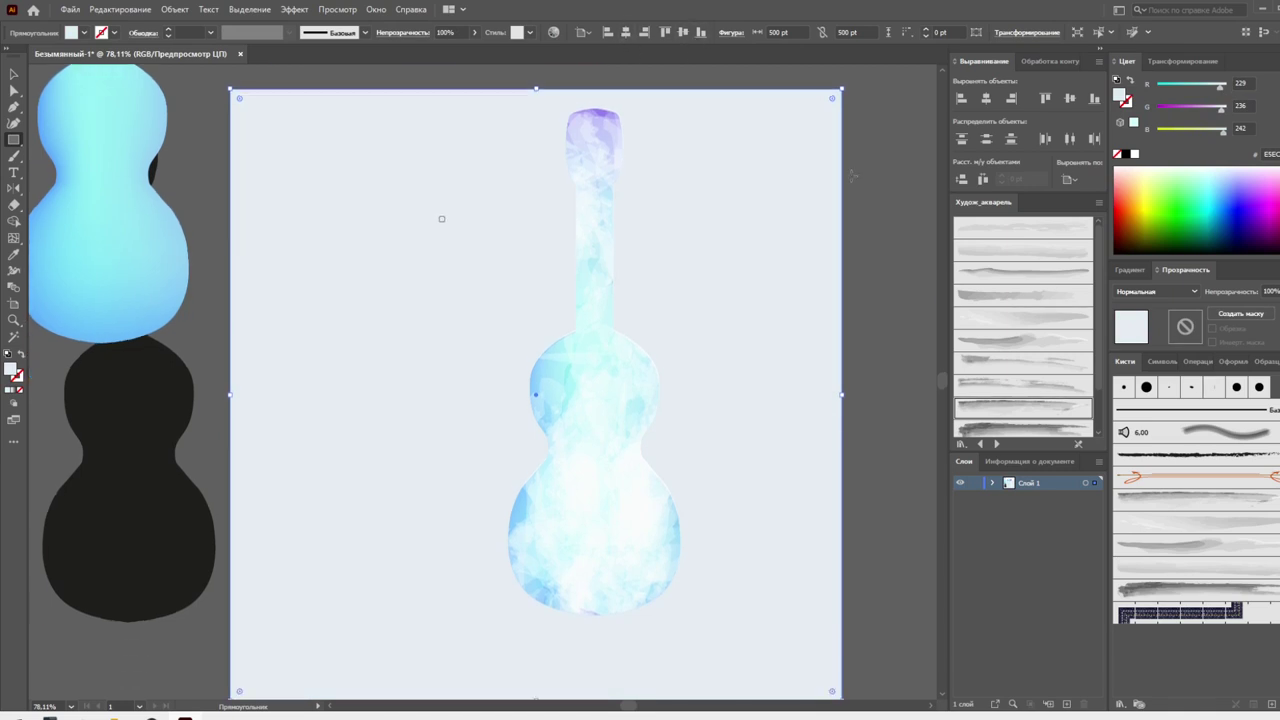
Add a mesh point to the square and raise its R value to 255
click(14, 74)
click(14, 237)
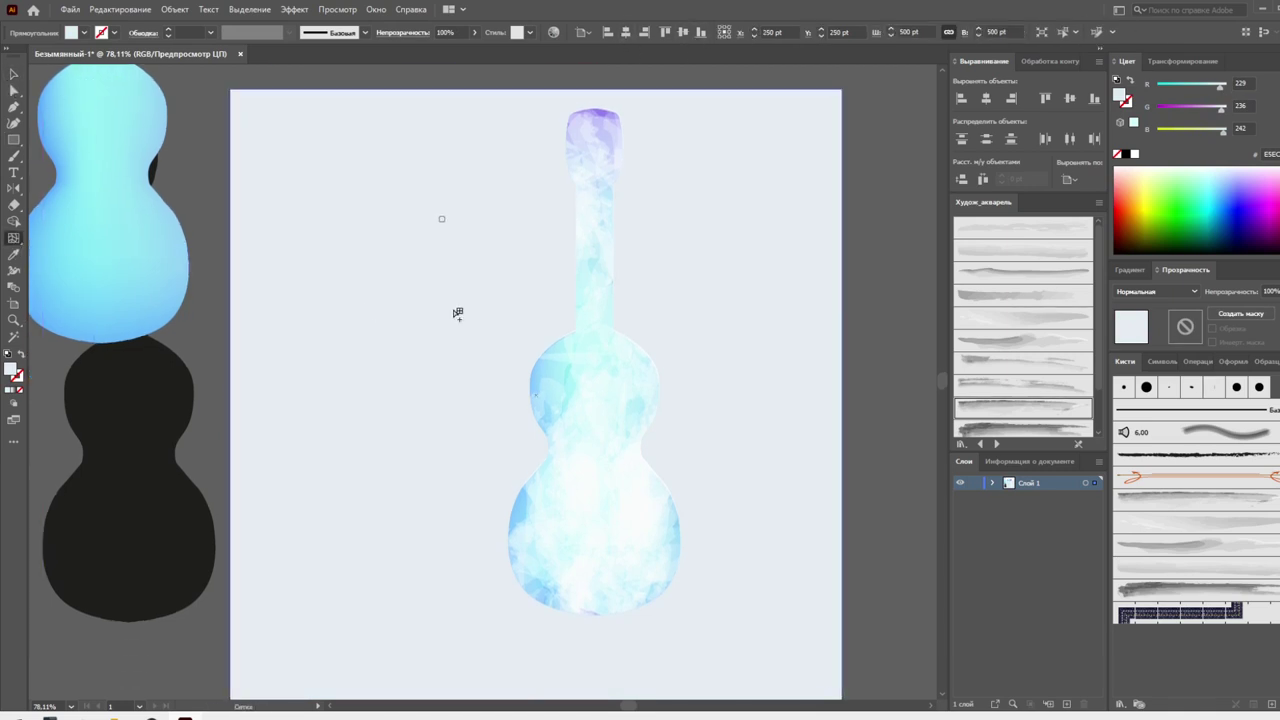
click(431, 260)
key(a)
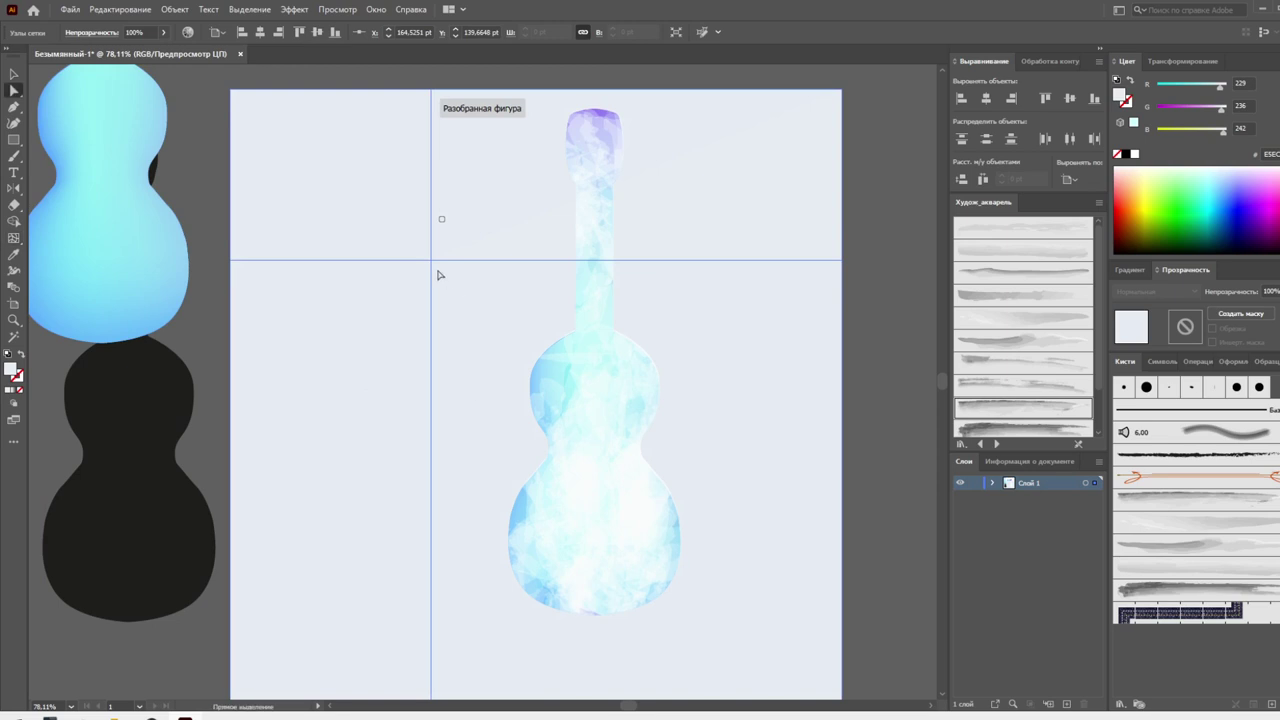
key(ctrl+z)
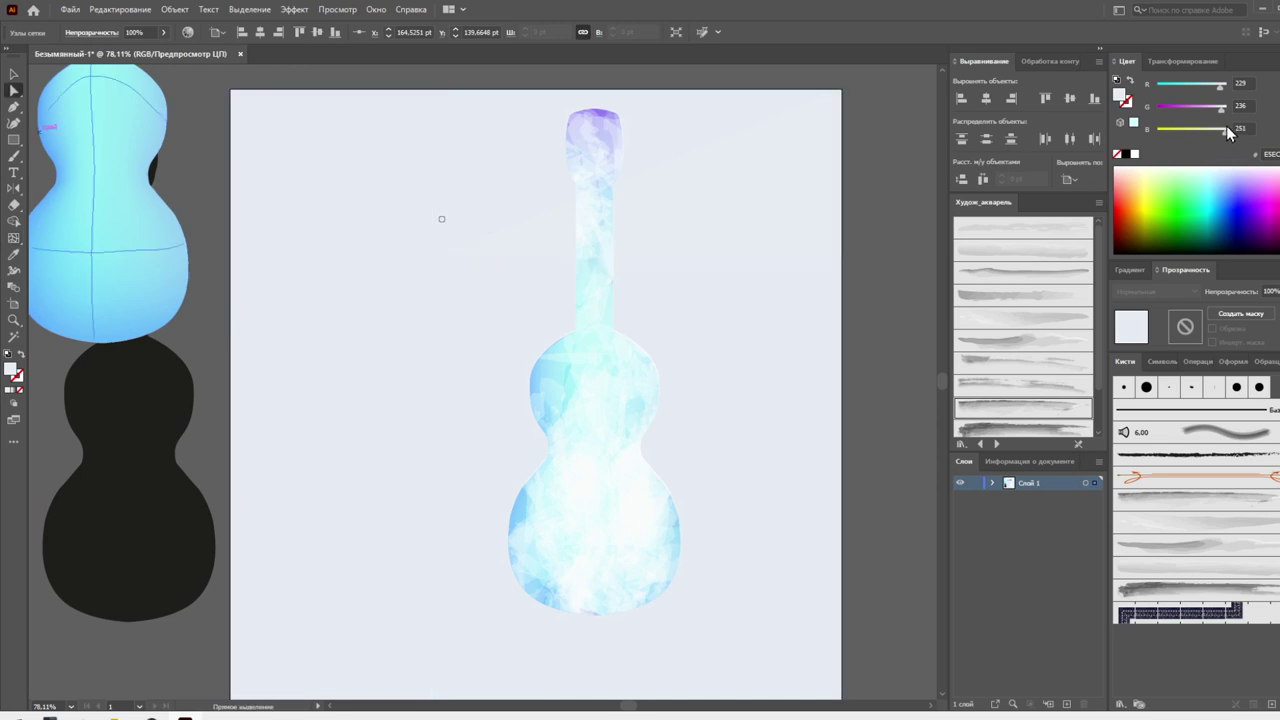
drag(1225, 86, 1236, 86)
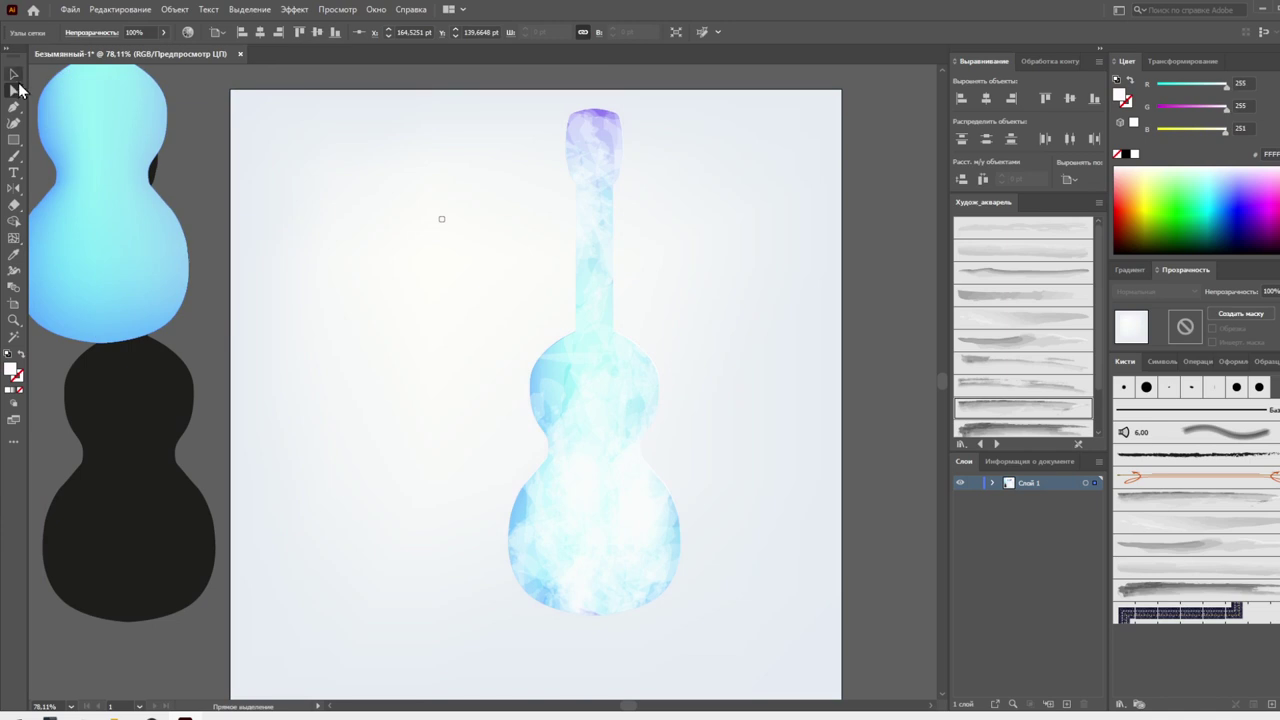
Rotate the guitar group 90° onto its side and move it to the canvas bottom
key(v)
click(278, 170)
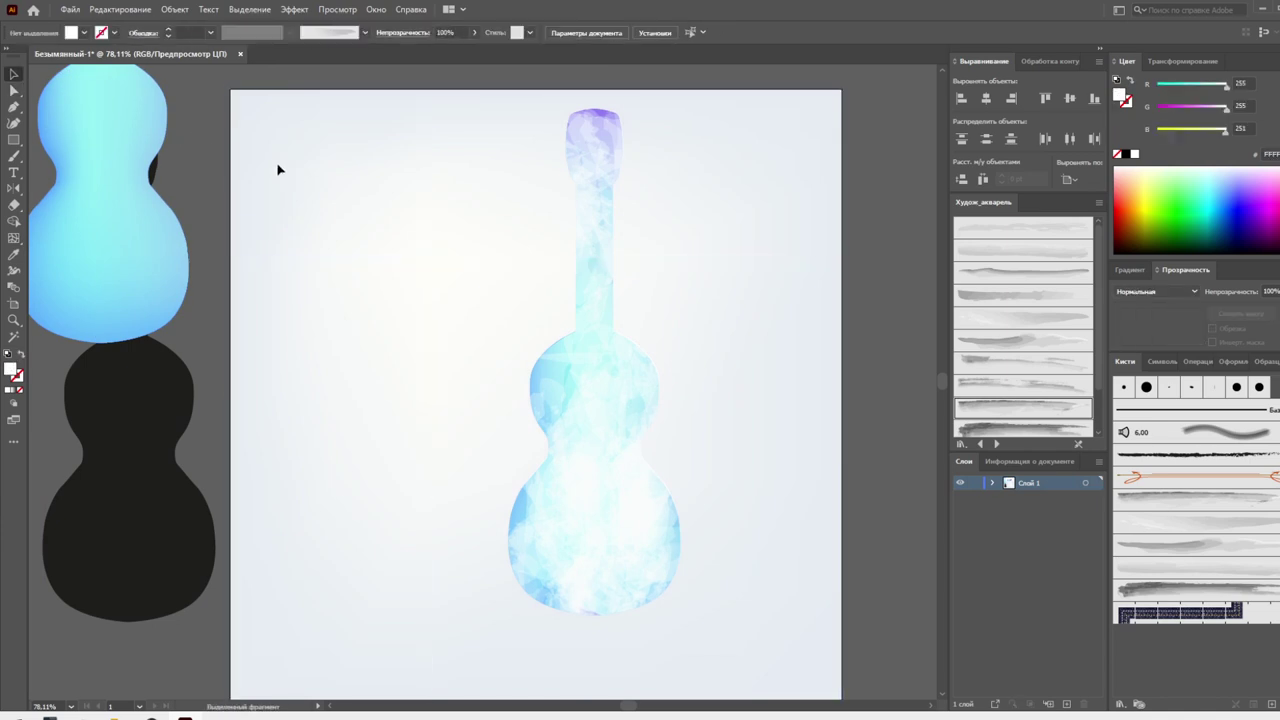
scroll(286, 173, down, 1)
click(551, 480)
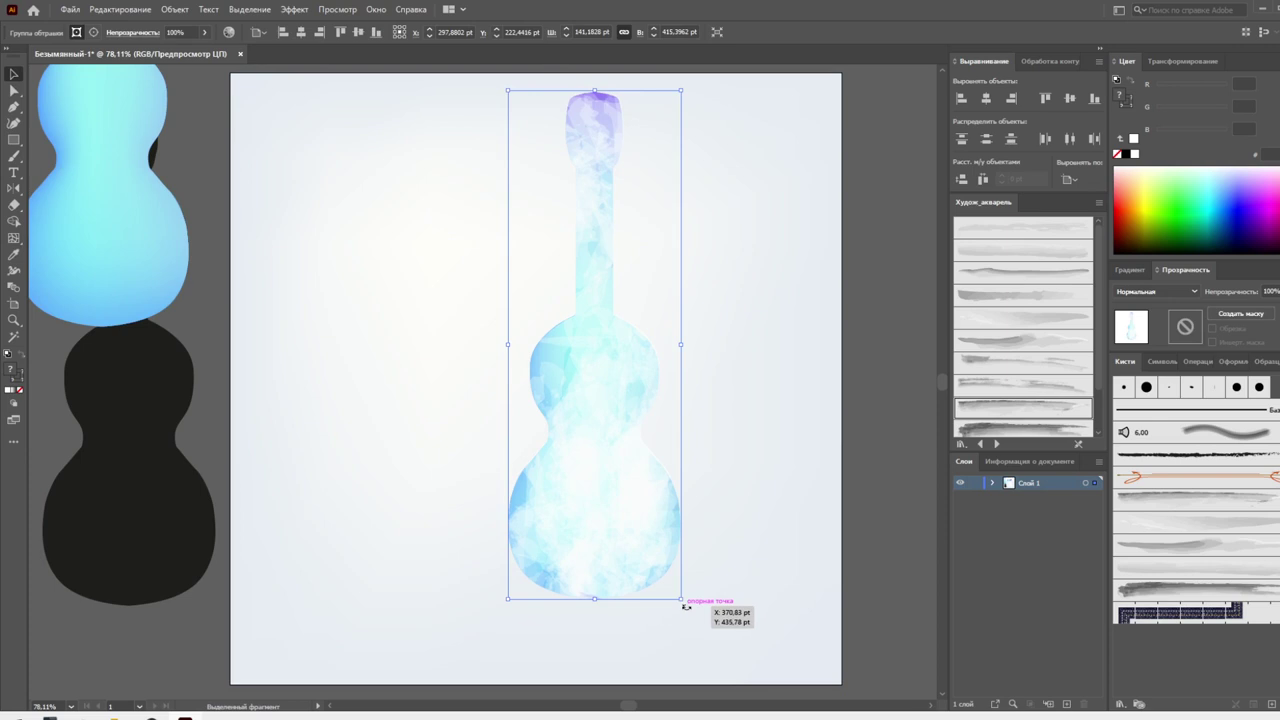
mouse_move(688, 602)
mouse_down()
mouse_move(737, 411)
mouse_move(753, 275)
mouse_up()
drag(760, 328, 694, 510)
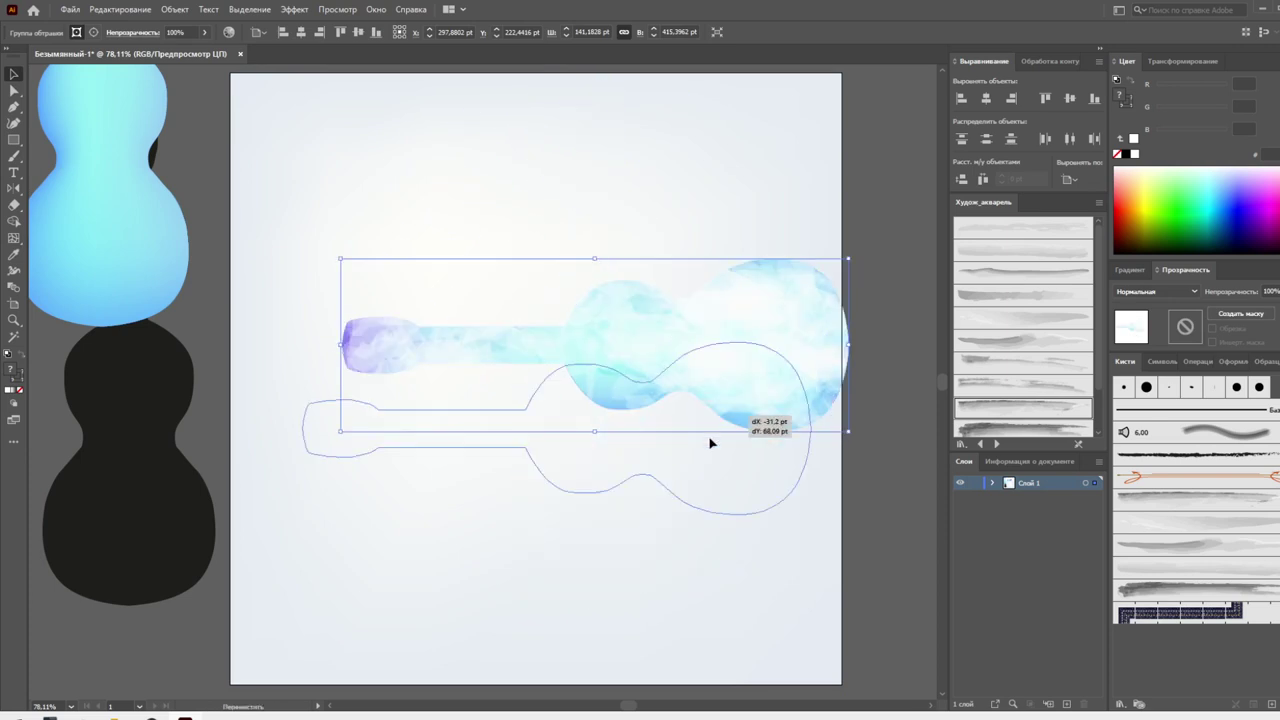
click(657, 355)
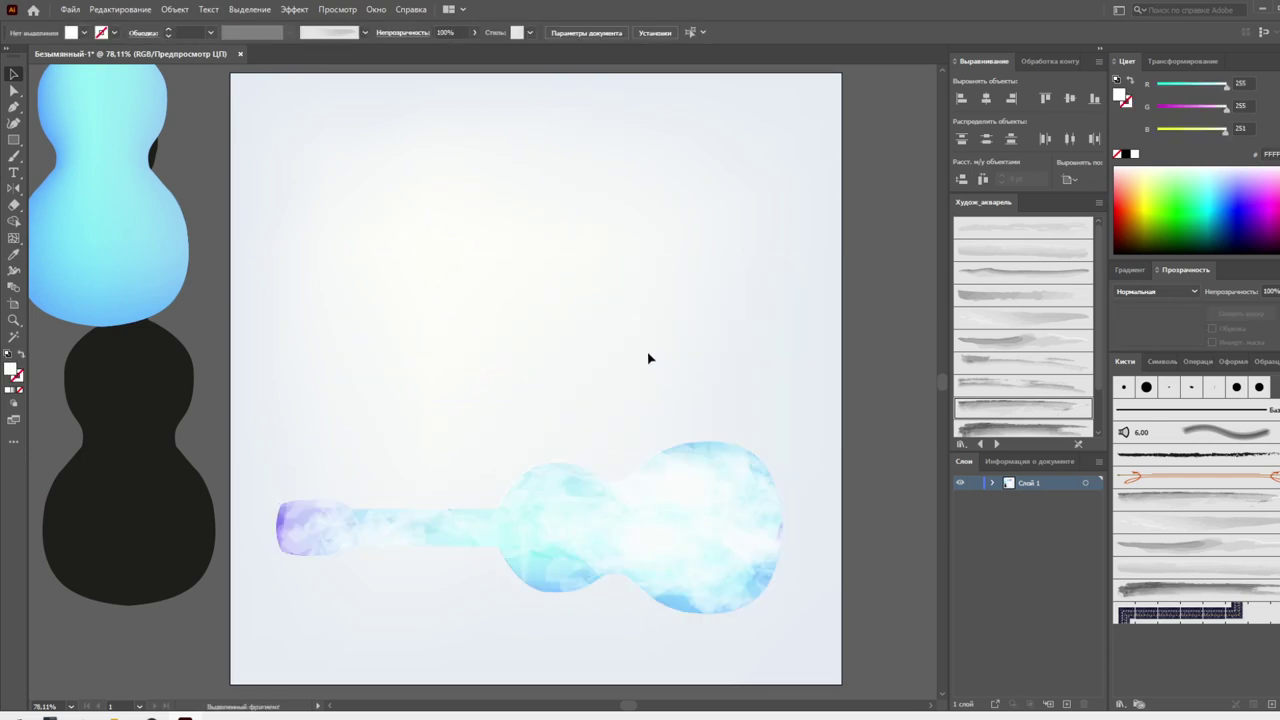
Place a guitar copy above it, release its clipping mask and delete its outline path
drag(666, 440, 690, 234)
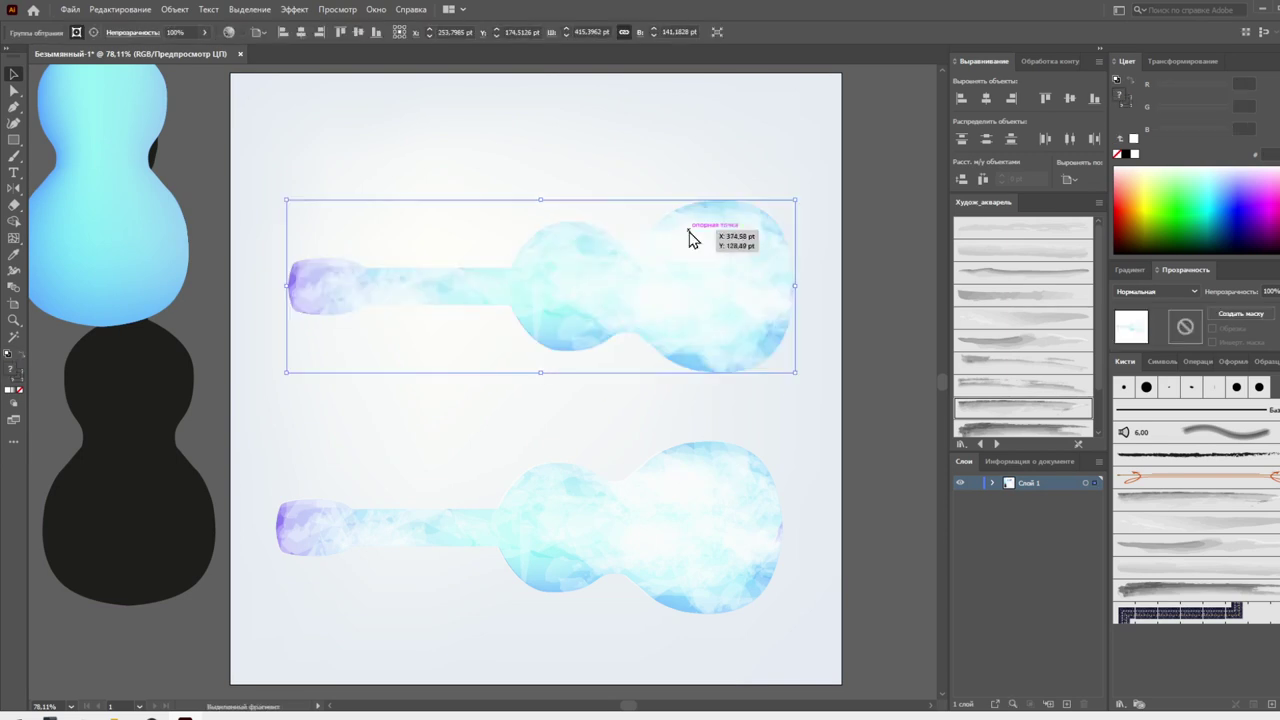
right_click(690, 232)
click(728, 364)
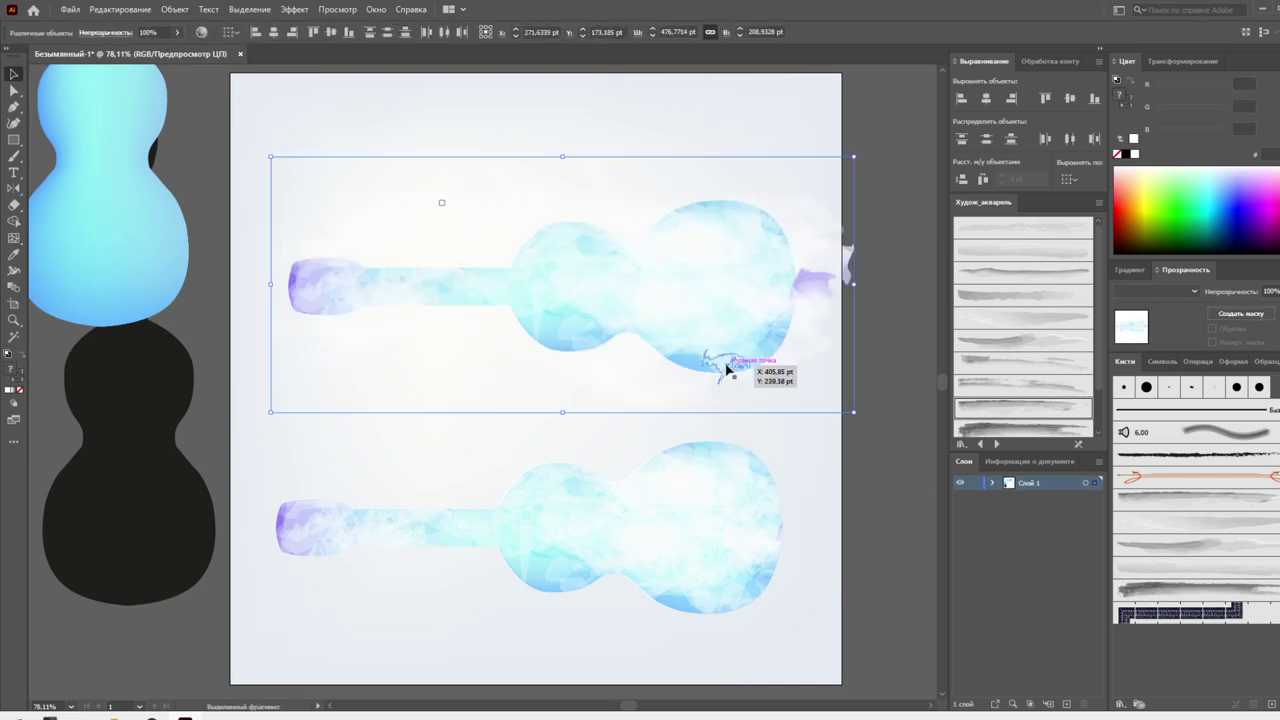
click(871, 314)
click(784, 348)
key(Delete)
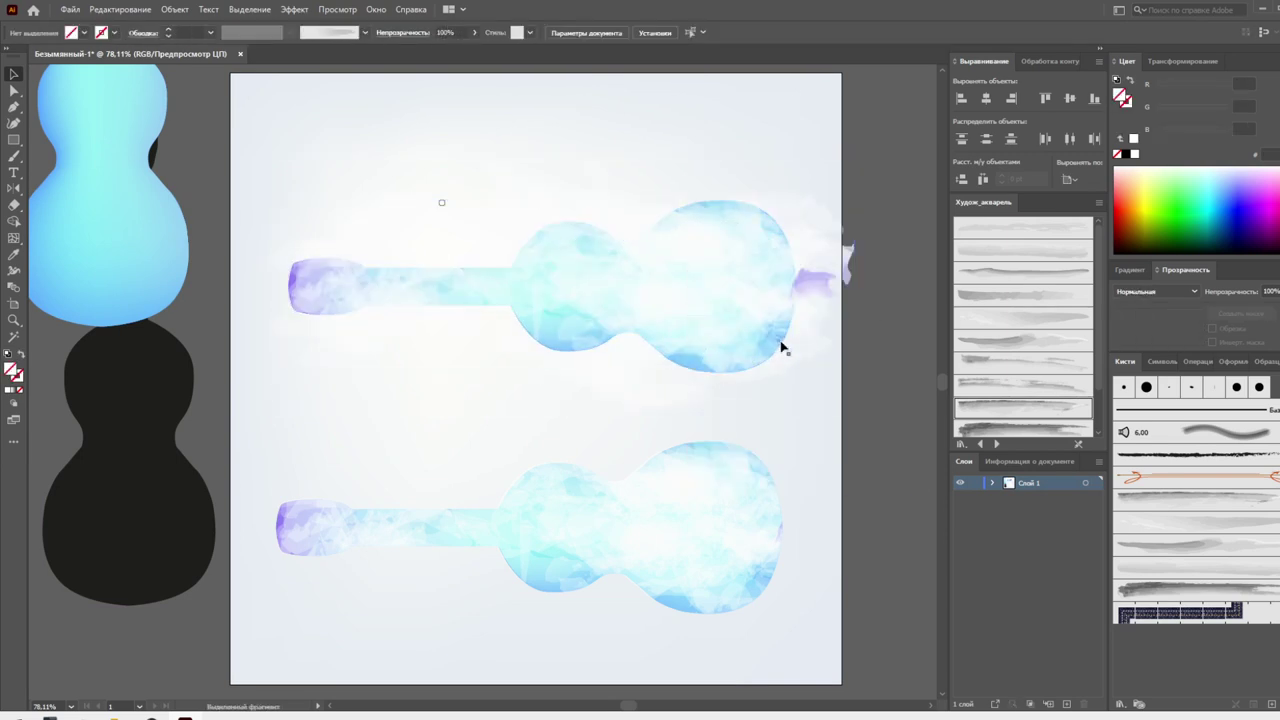
click(686, 366)
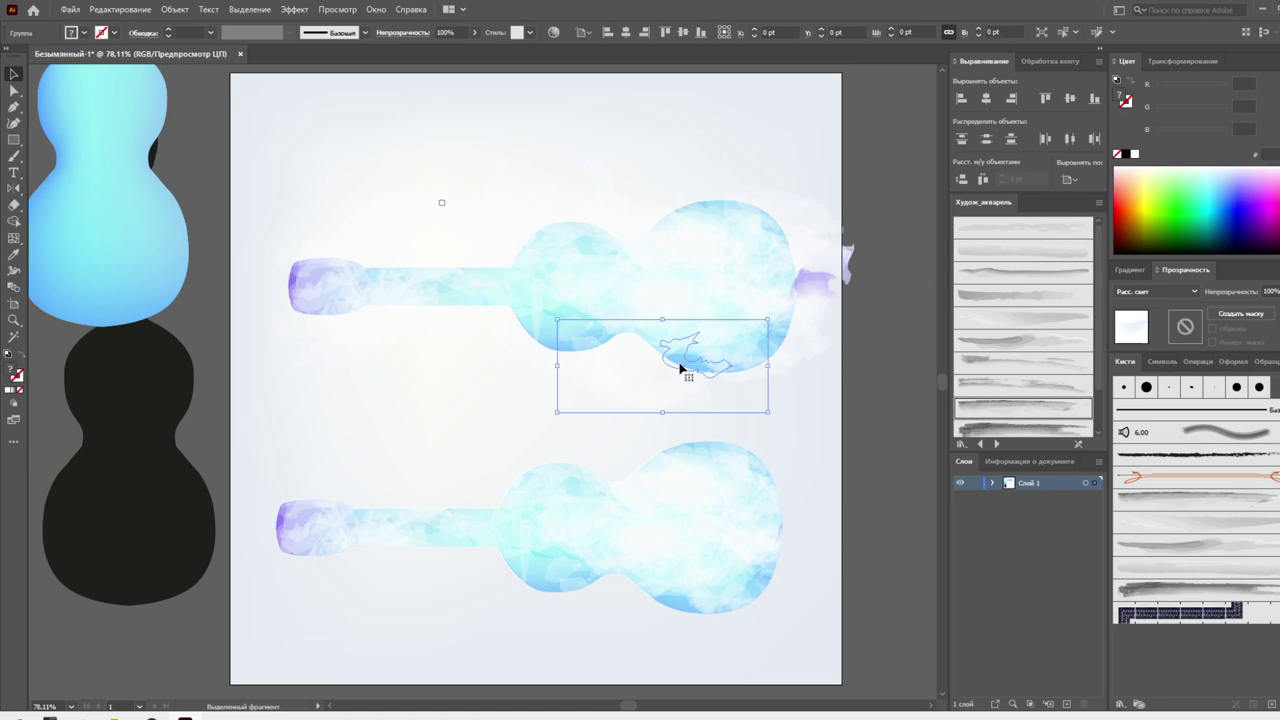
click(836, 387)
drag(880, 170, 309, 340)
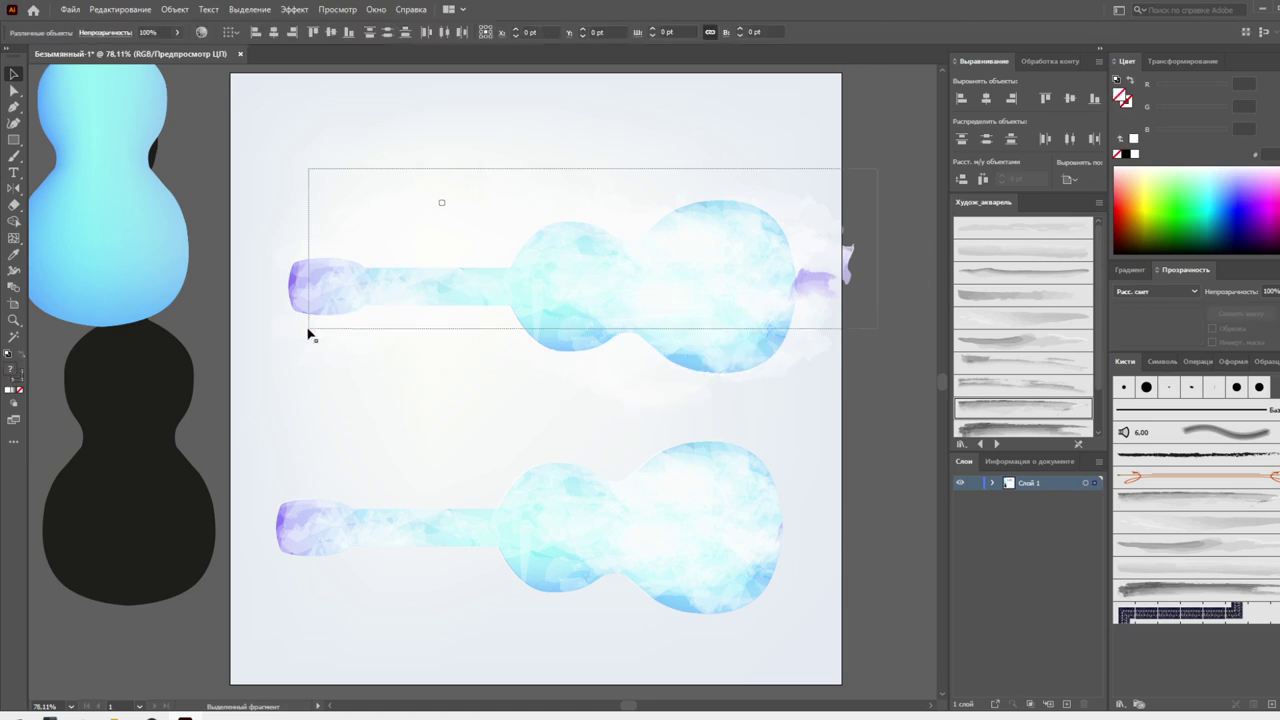
Set the upper watercolor texture's blend mode to Multiply
click(1186, 297)
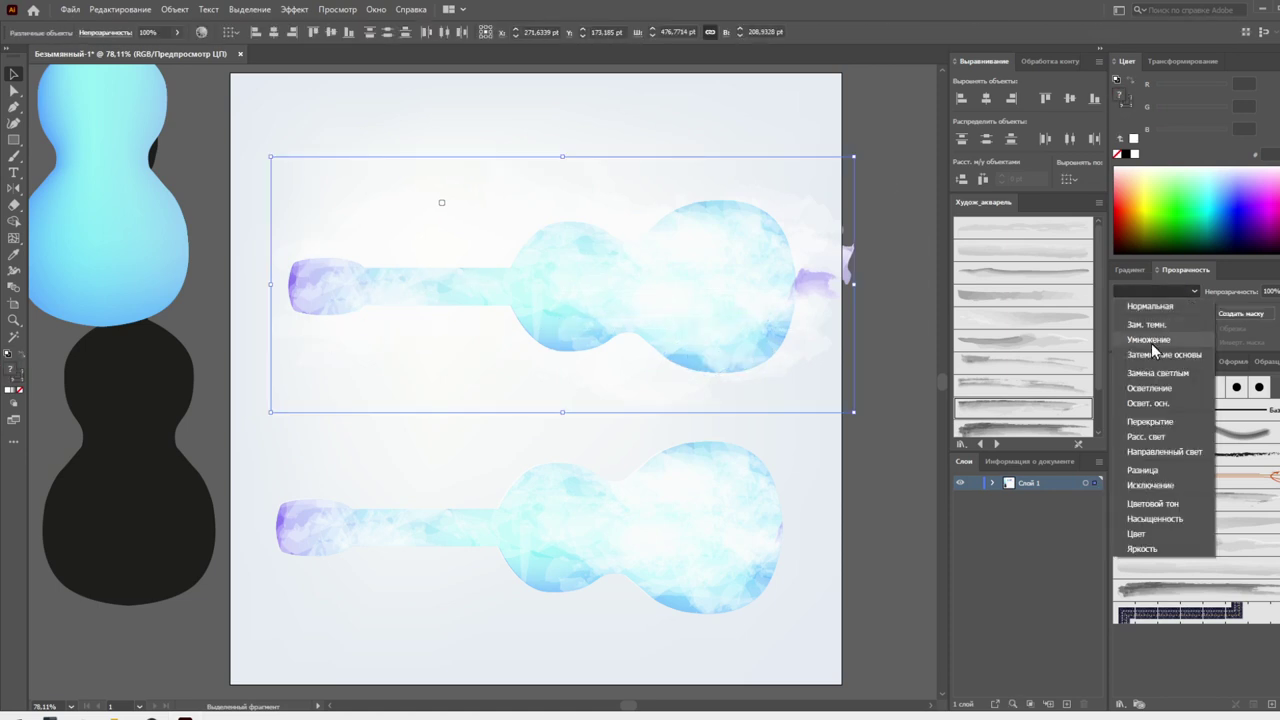
click(1151, 343)
click(867, 426)
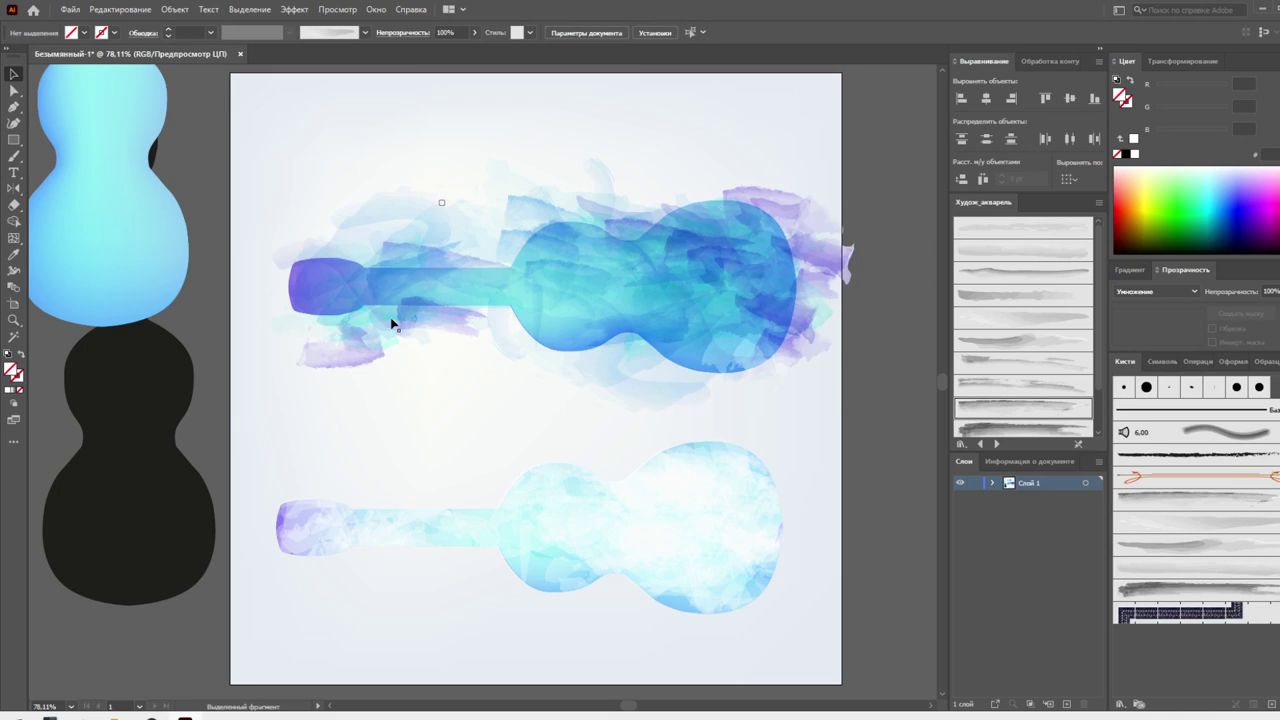
Move the whole watercolor texture down over the lower guitar, leaving it unclipped
click(288, 309)
mouse_move(317, 285)
mouse_down()
mouse_move(326, 254)
mouse_move(256, 201)
mouse_move(265, 190)
mouse_up()
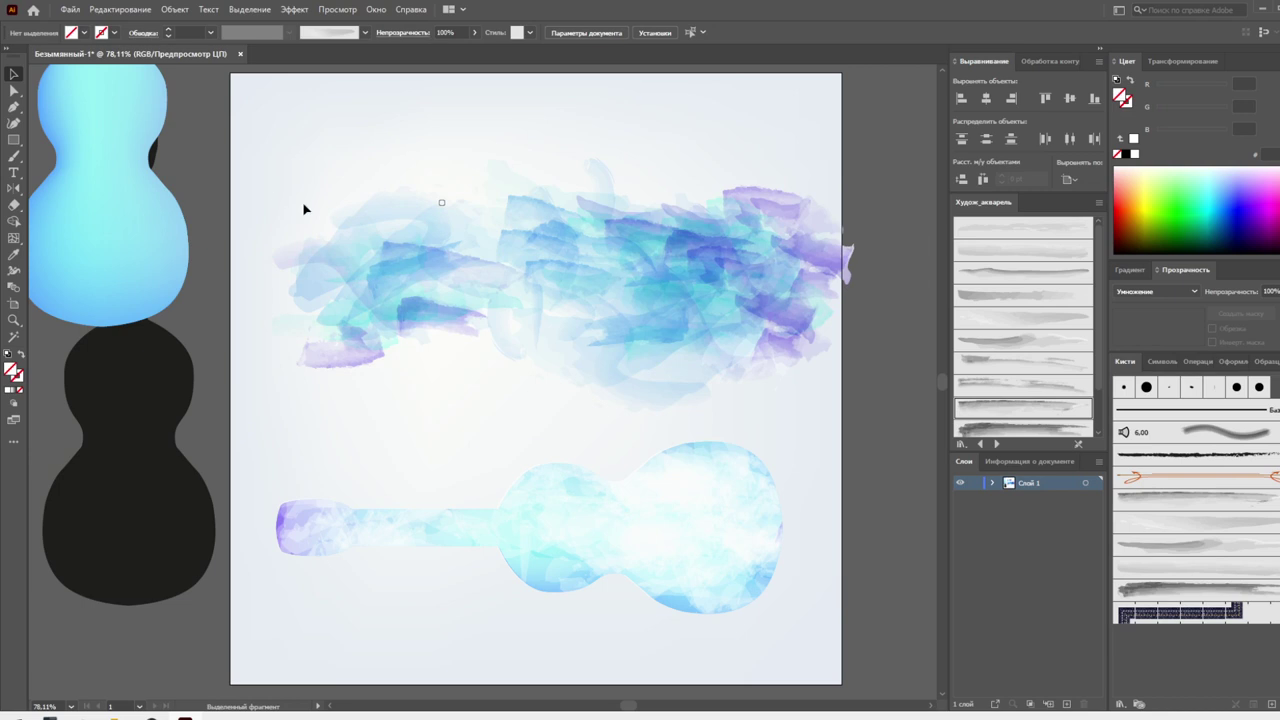
drag(322, 226, 846, 404)
drag(737, 334, 735, 590)
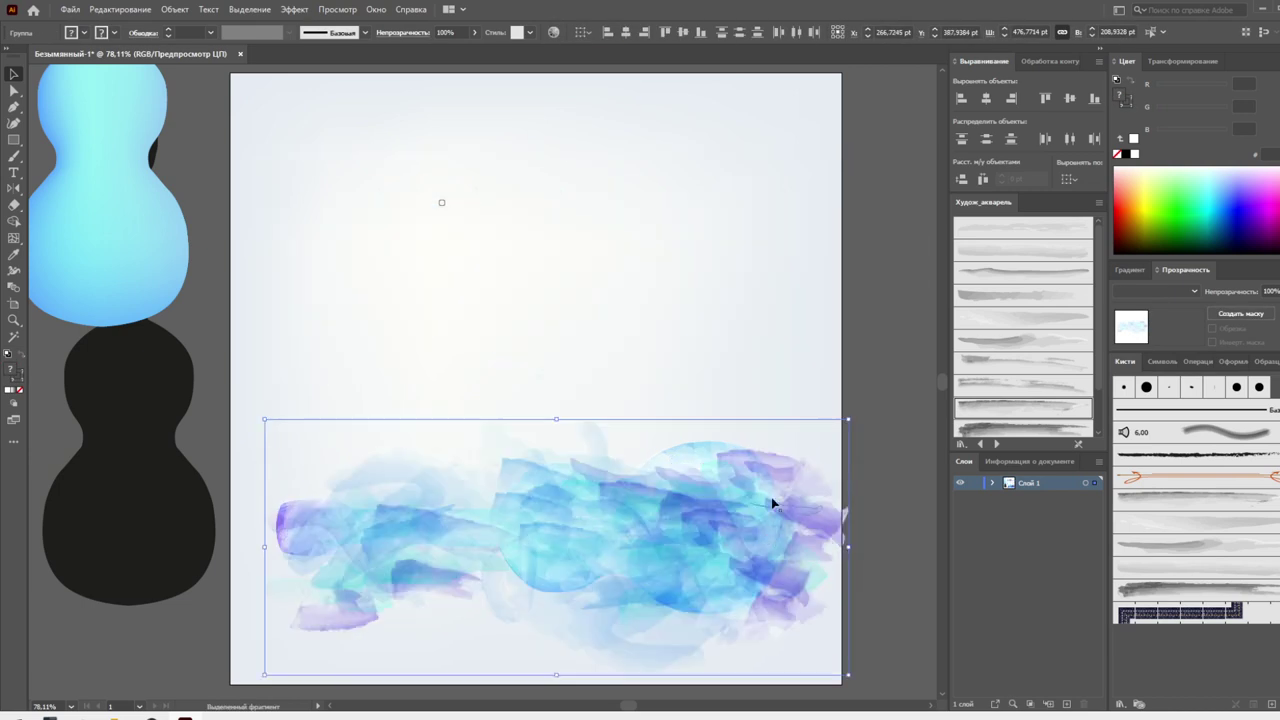
key(ctrl+7)
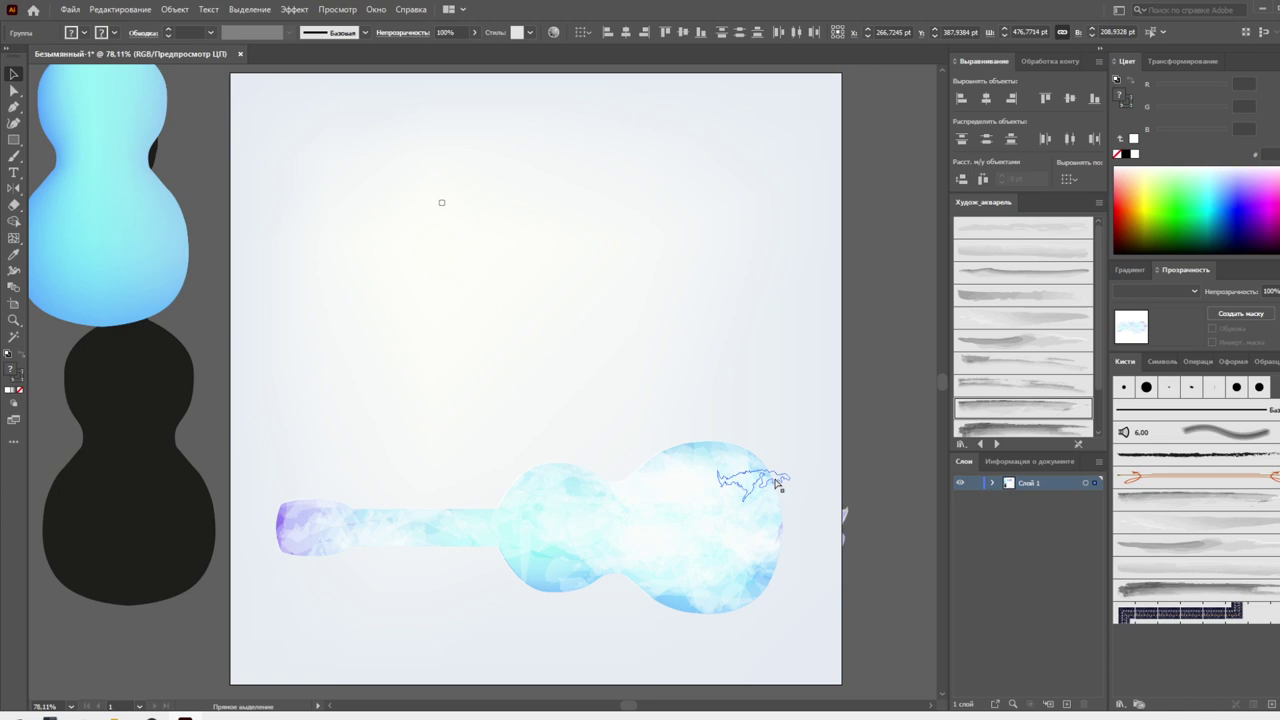
key(ctrl+z)
Shift the light guitar shape and several watercolor stroke groups into place around it
click(783, 408)
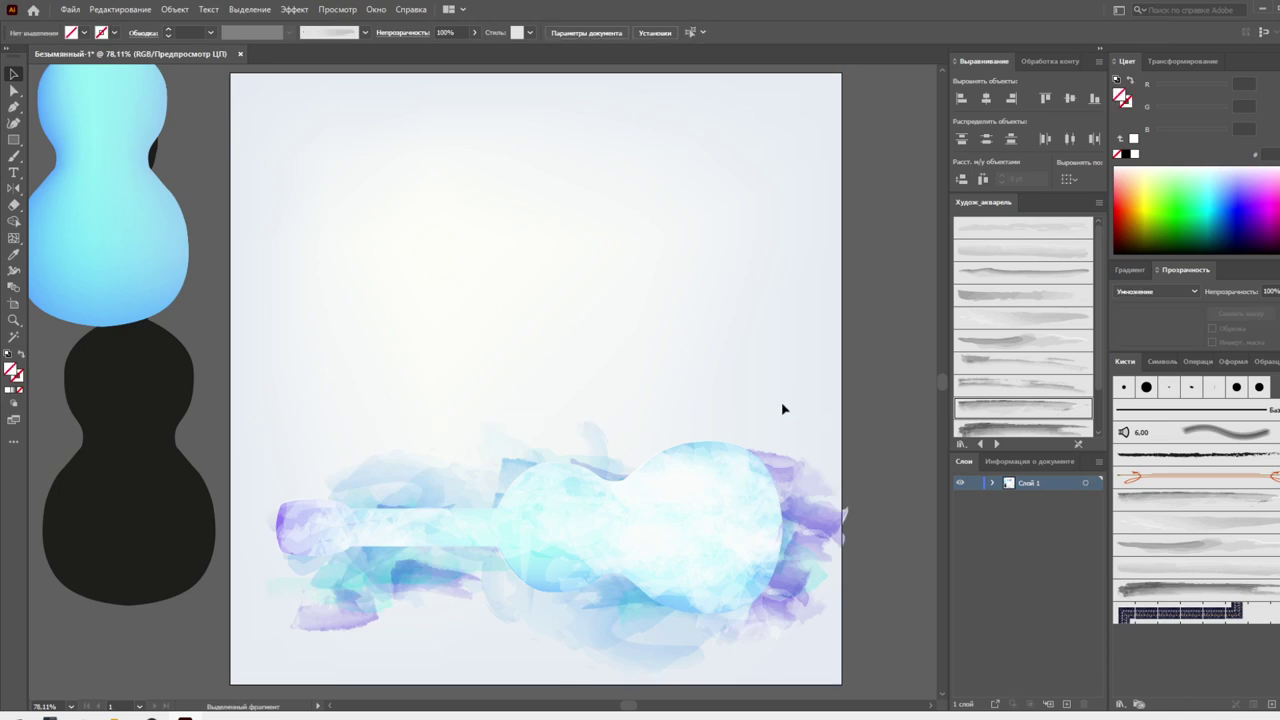
drag(737, 457, 748, 434)
click(840, 379)
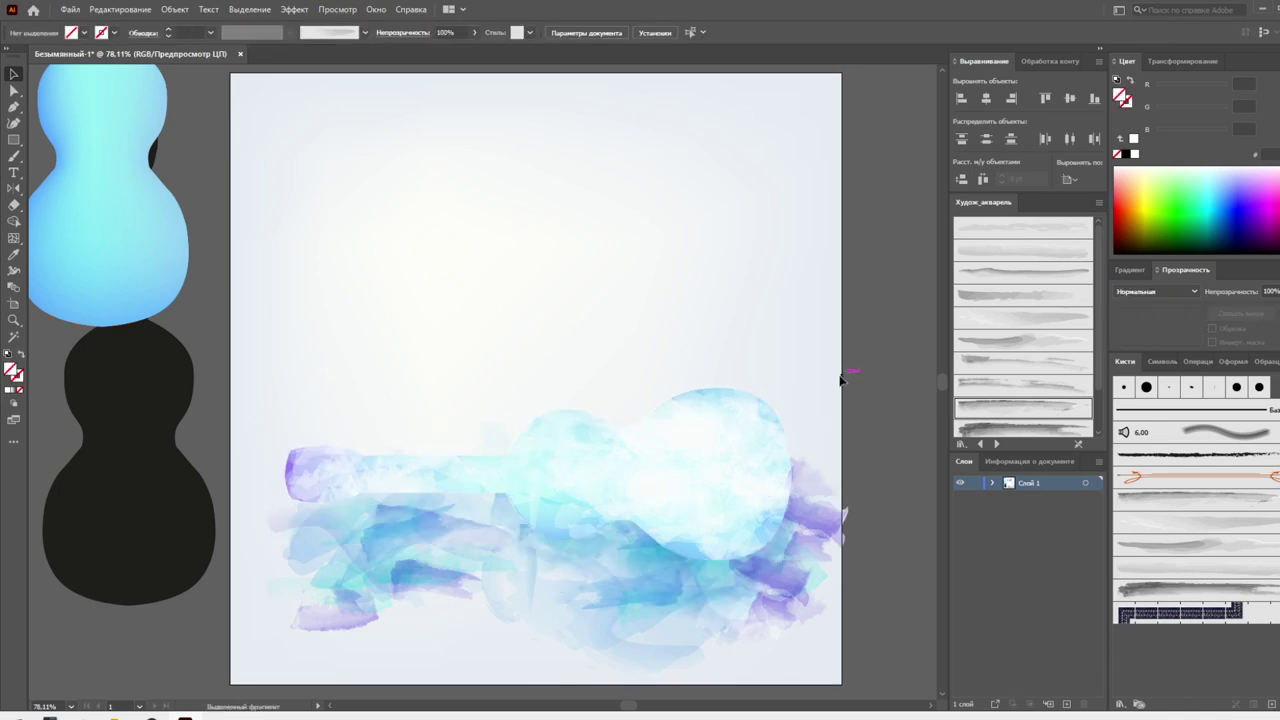
mouse_move(476, 554)
mouse_down()
mouse_move(453, 535)
mouse_move(457, 547)
mouse_up()
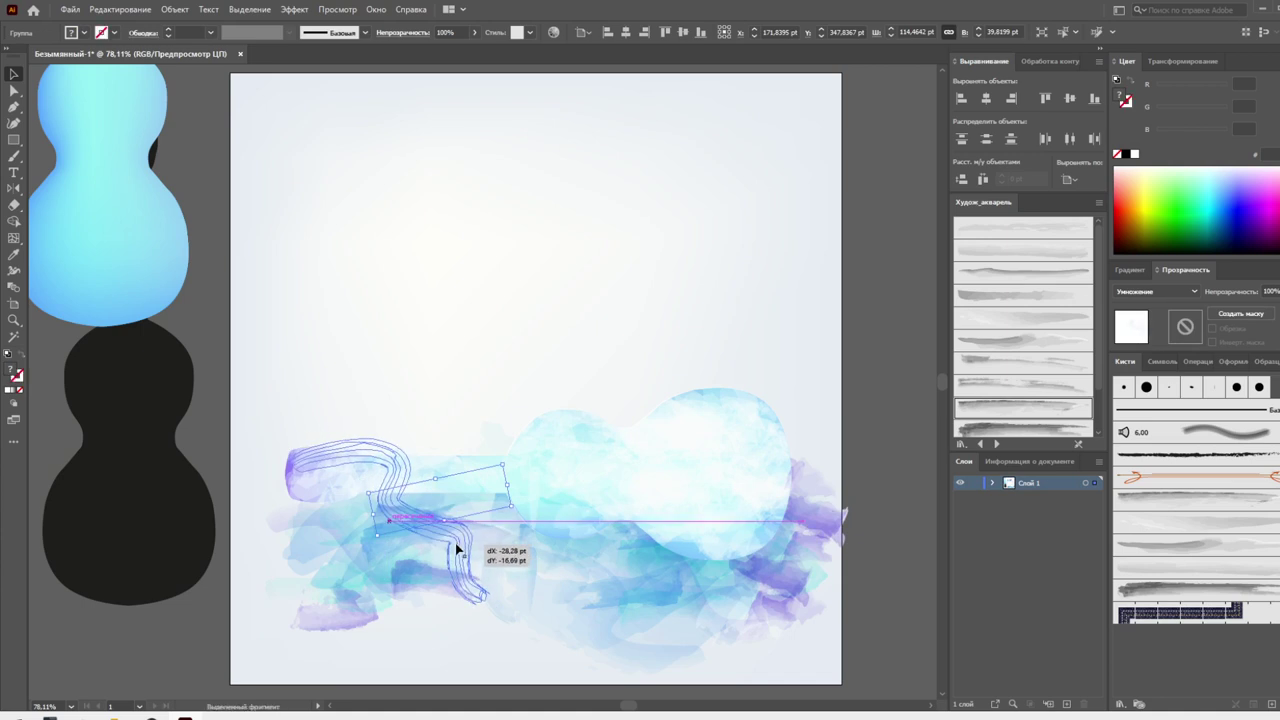
drag(378, 543, 348, 505)
drag(474, 543, 500, 491)
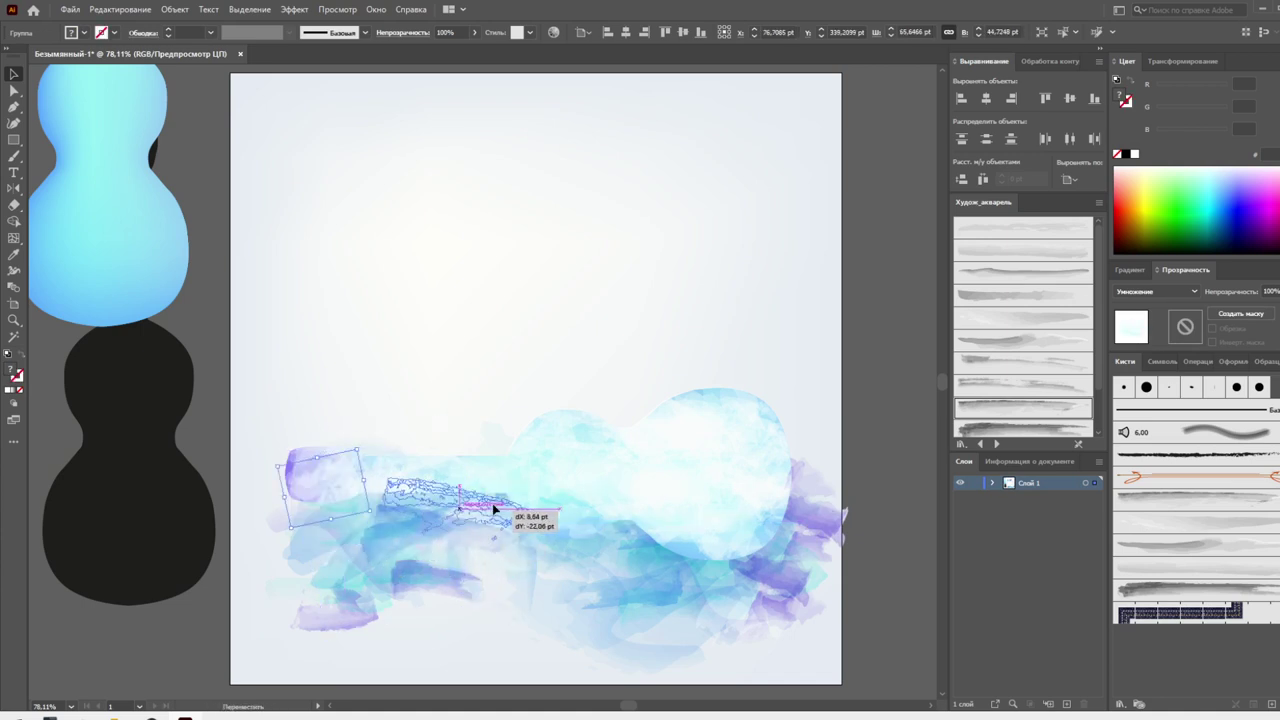
drag(828, 524, 793, 530)
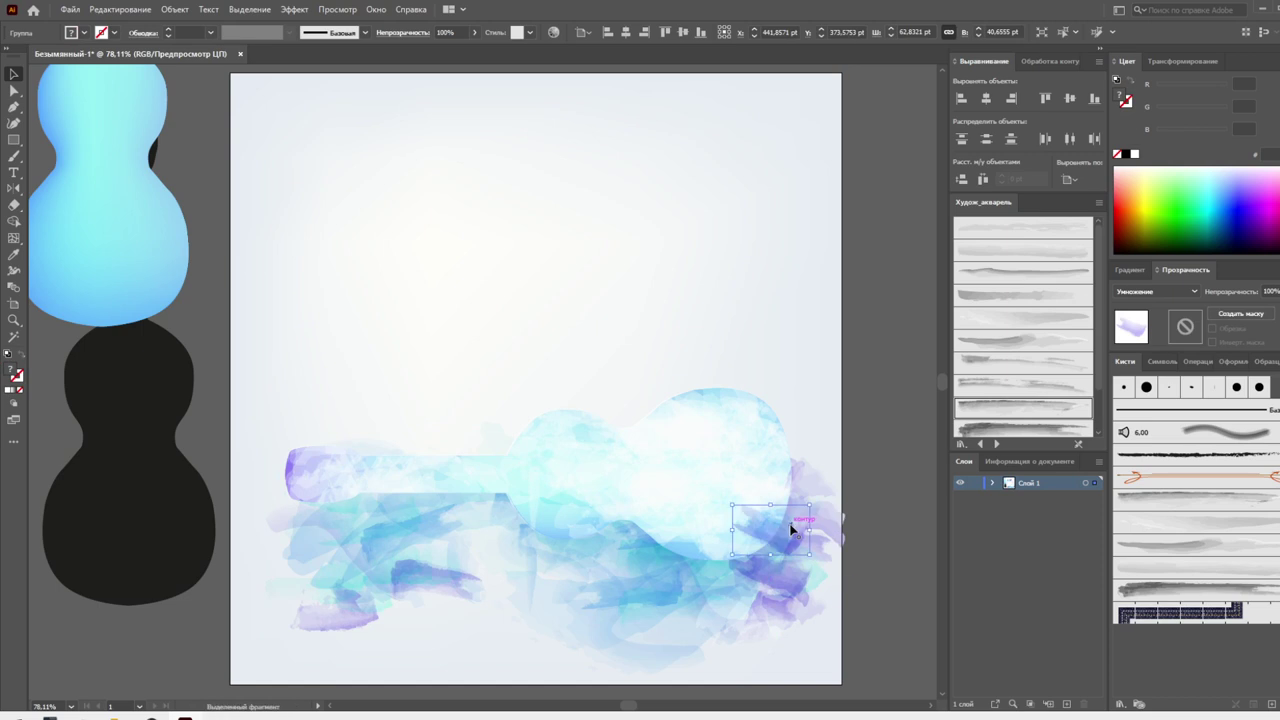
click(810, 631)
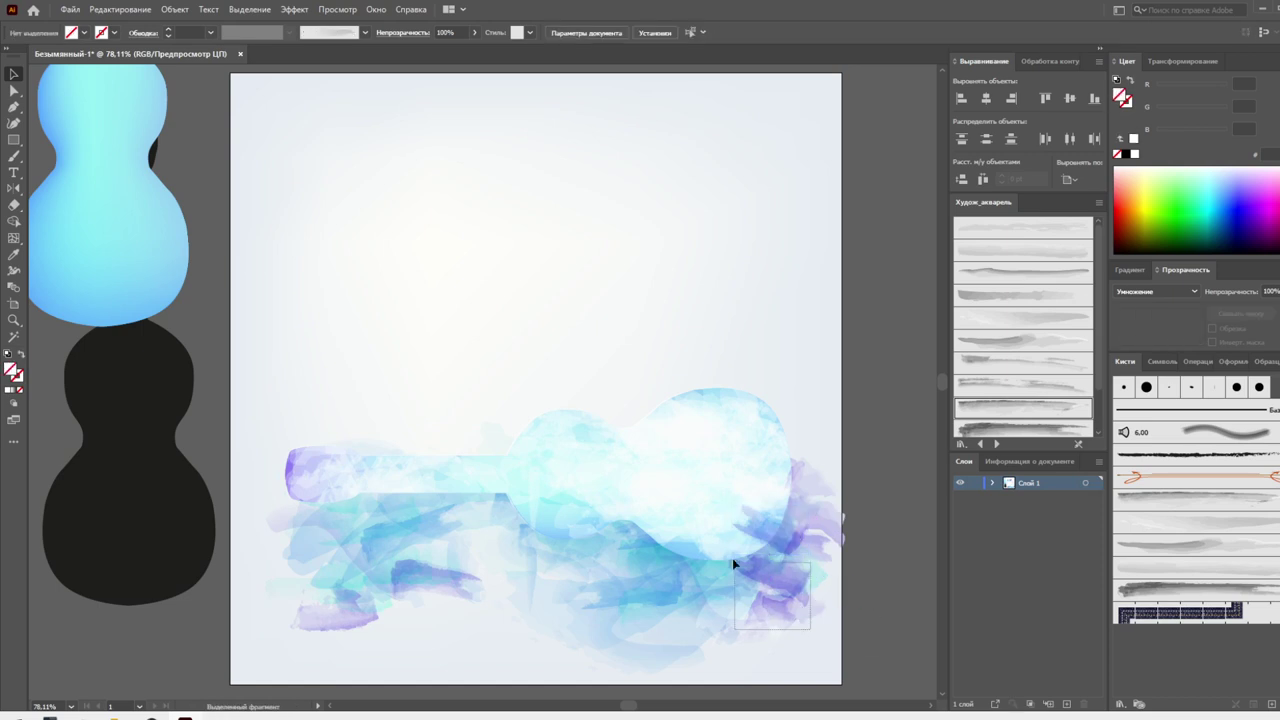
Rotate the whole watercolor guitar composition 270° so it stands upright
click(715, 577)
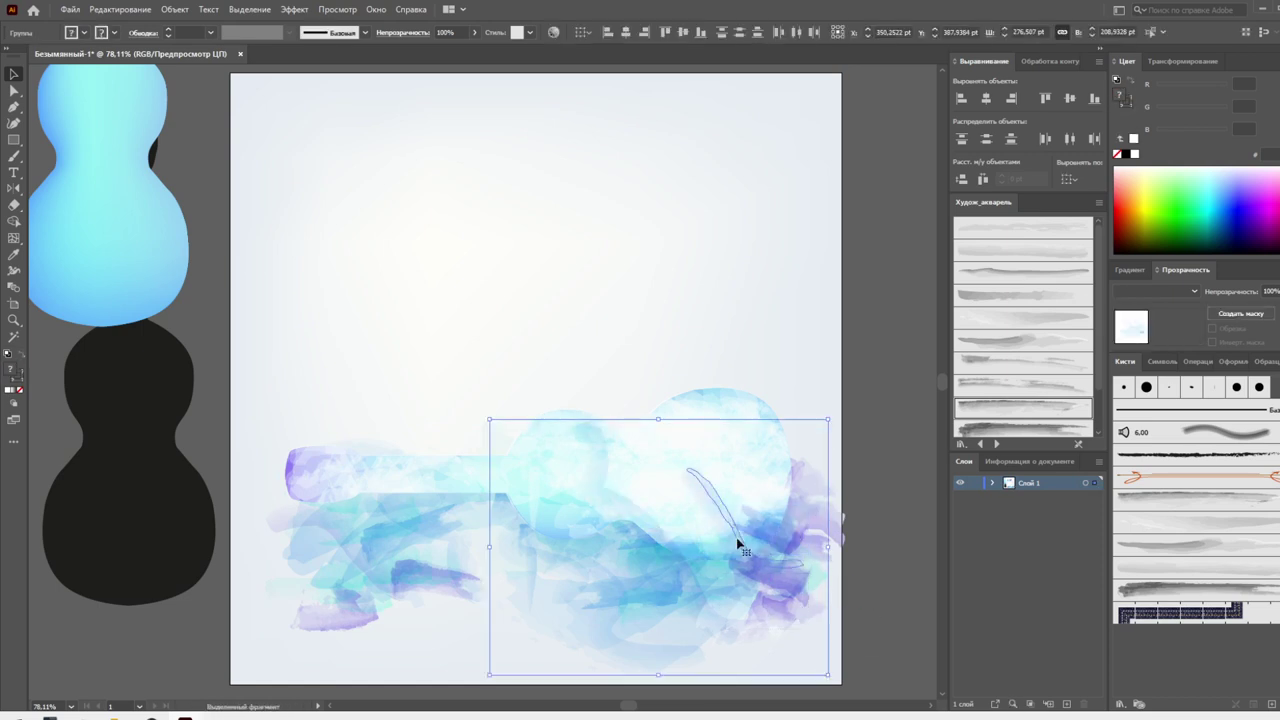
shift+click(810, 597)
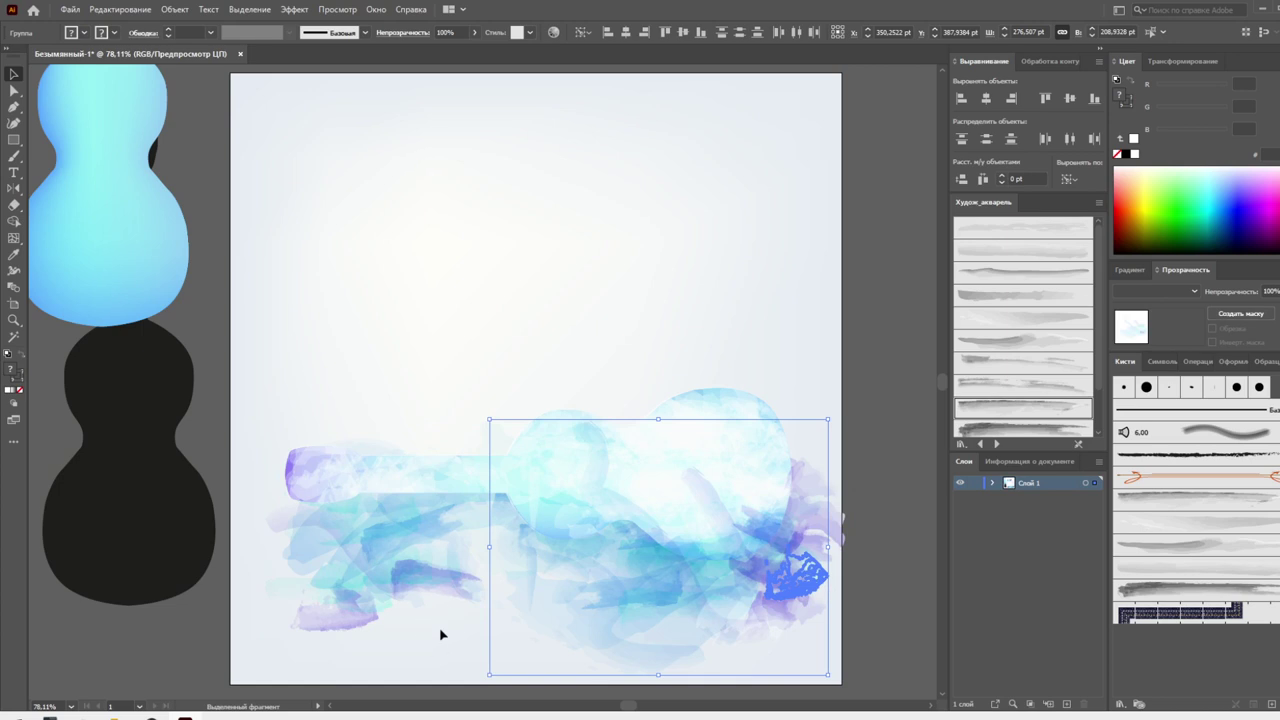
click(453, 480)
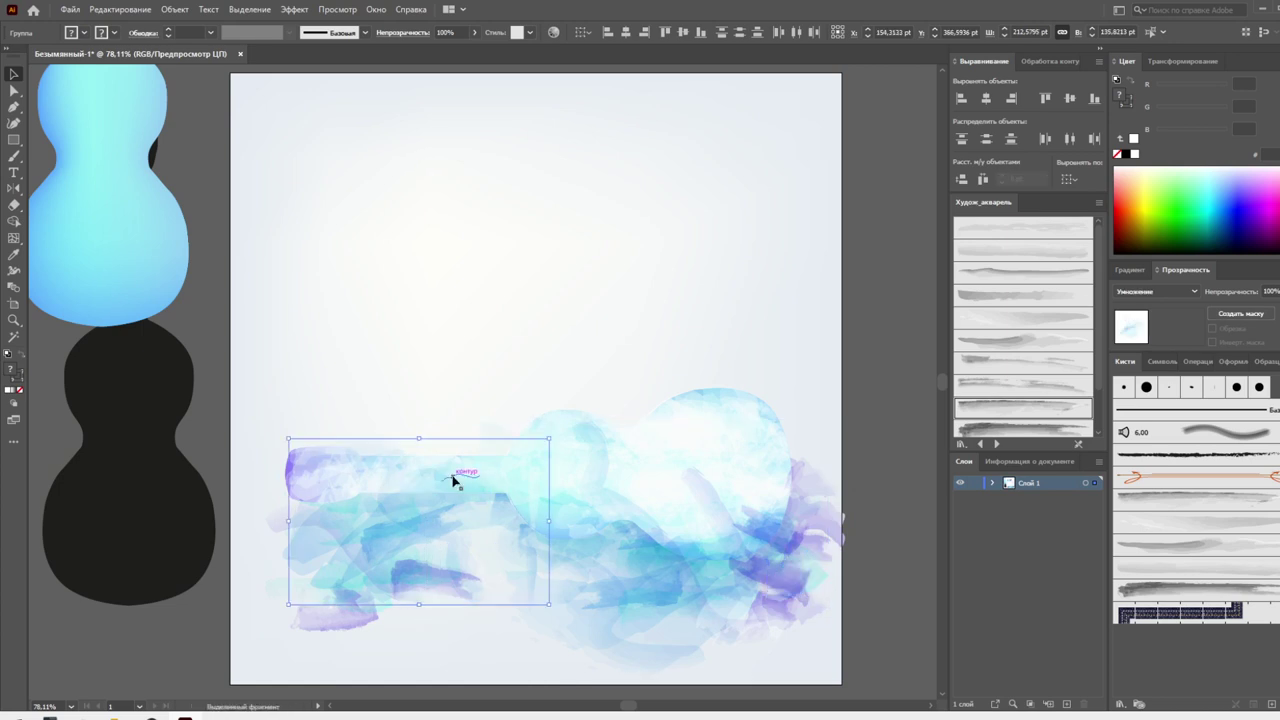
click(419, 644)
drag(320, 660, 846, 370)
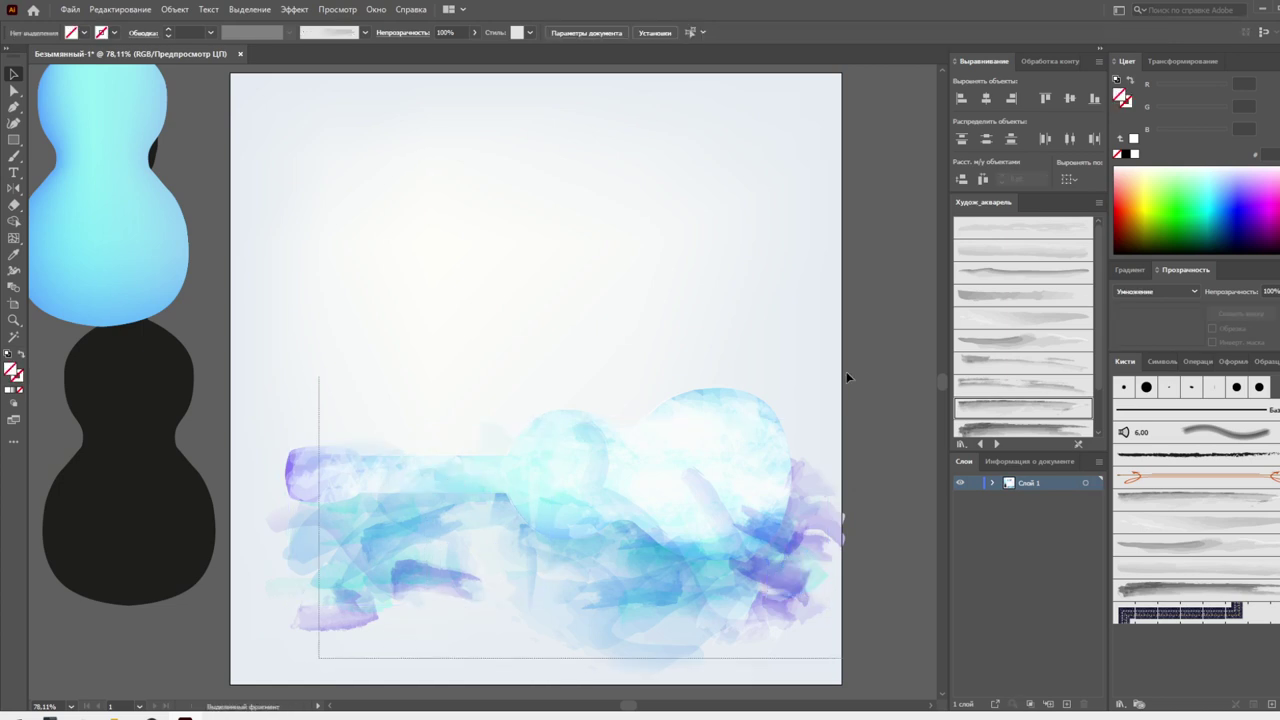
drag(860, 442, 655, 682)
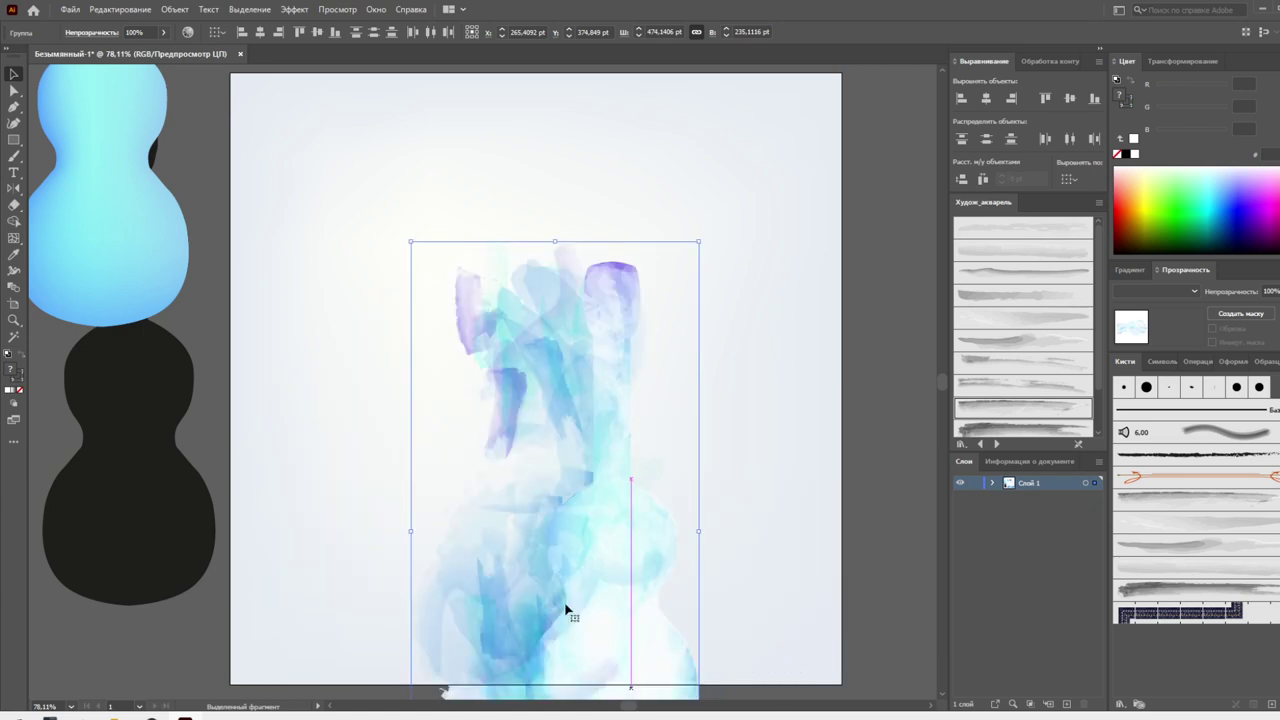
Move several watercolour pieces closer to the guitar and stretch one vertically
drag(516, 546, 431, 446)
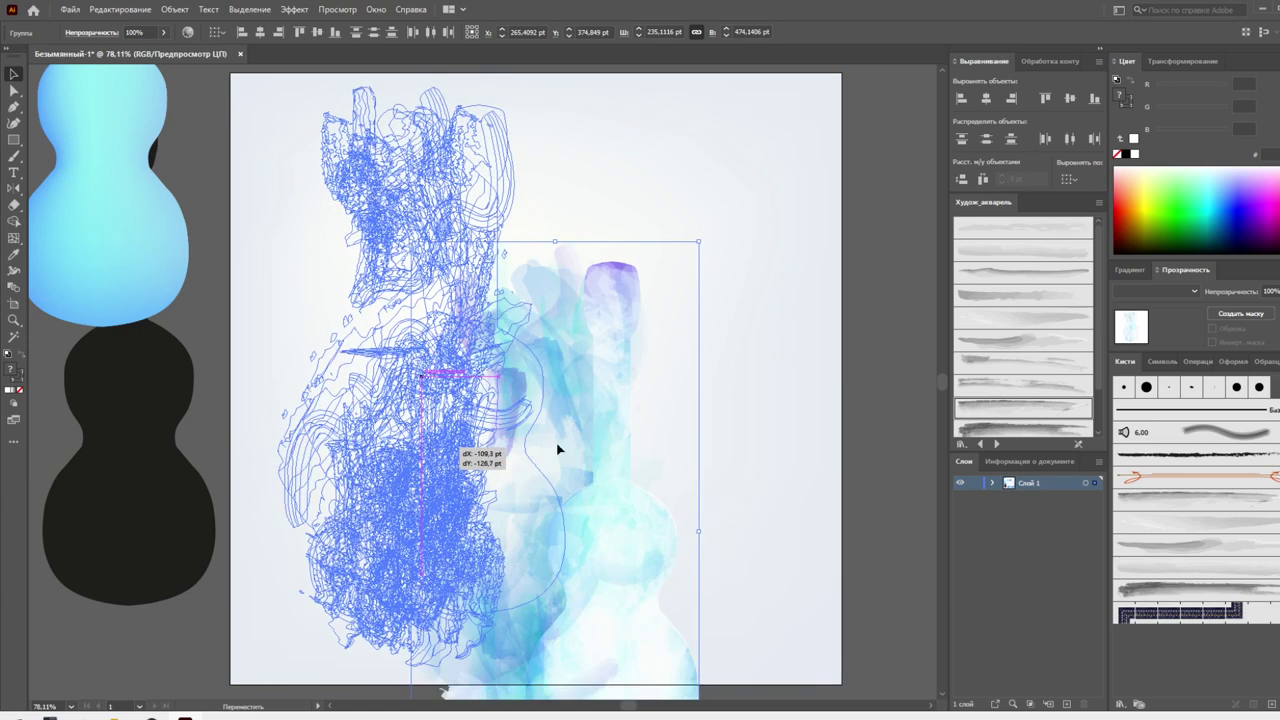
click(650, 451)
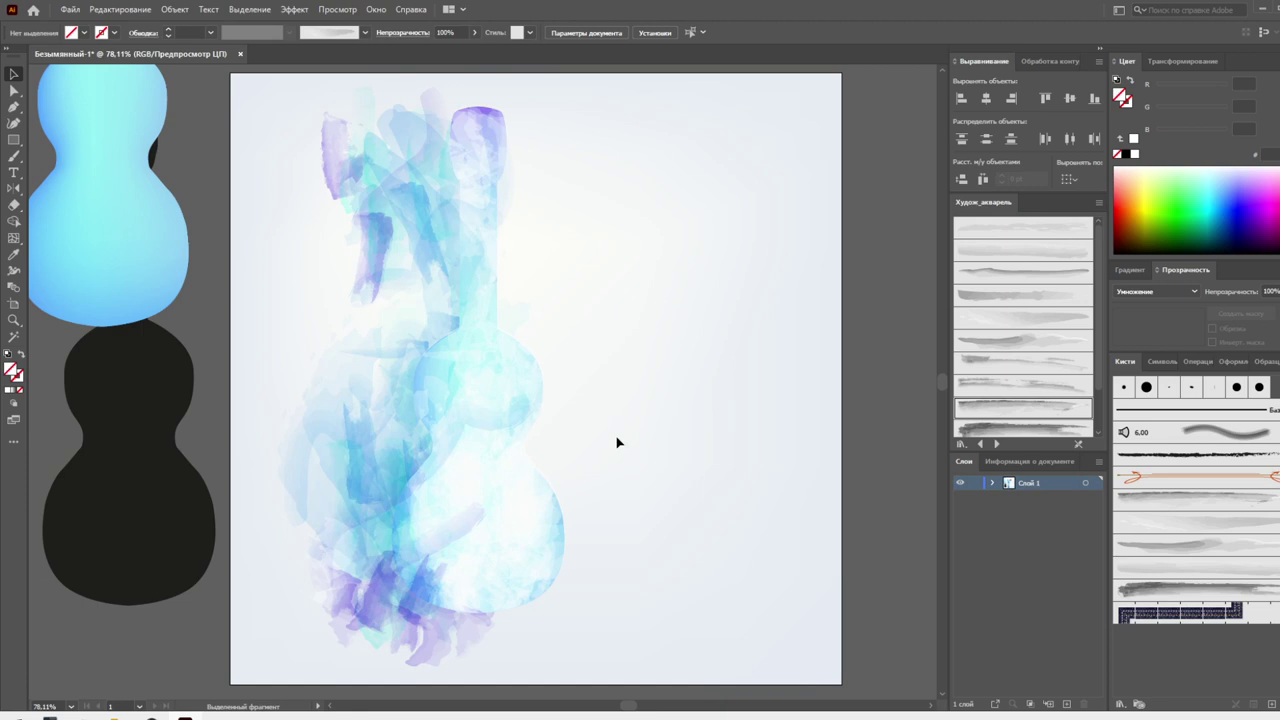
drag(319, 151, 360, 257)
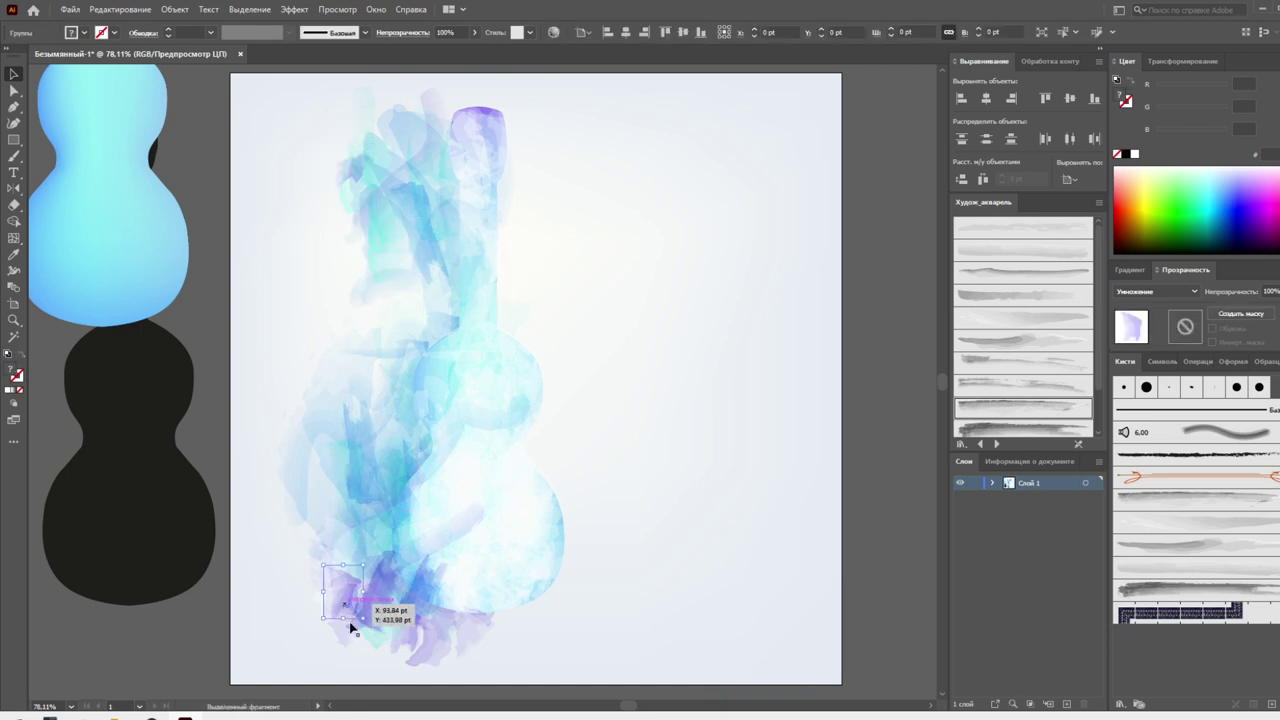
drag(345, 608, 352, 630)
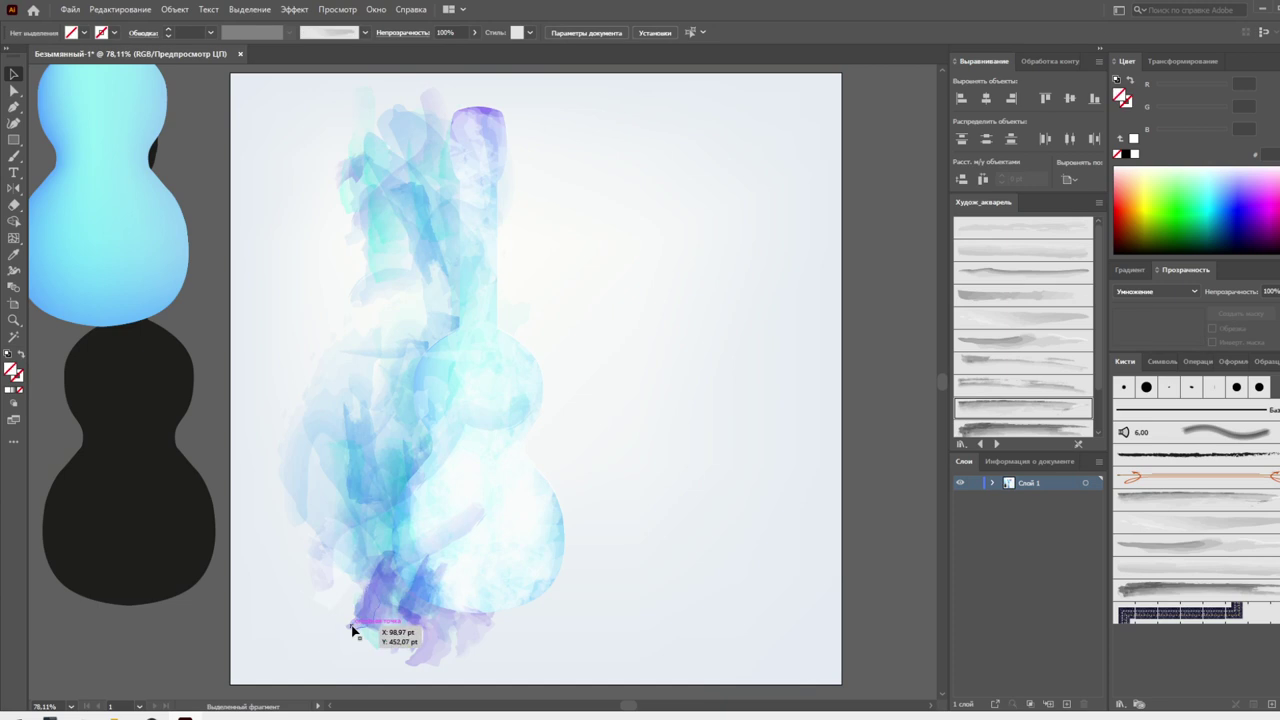
drag(300, 470, 443, 392)
drag(471, 468, 457, 368)
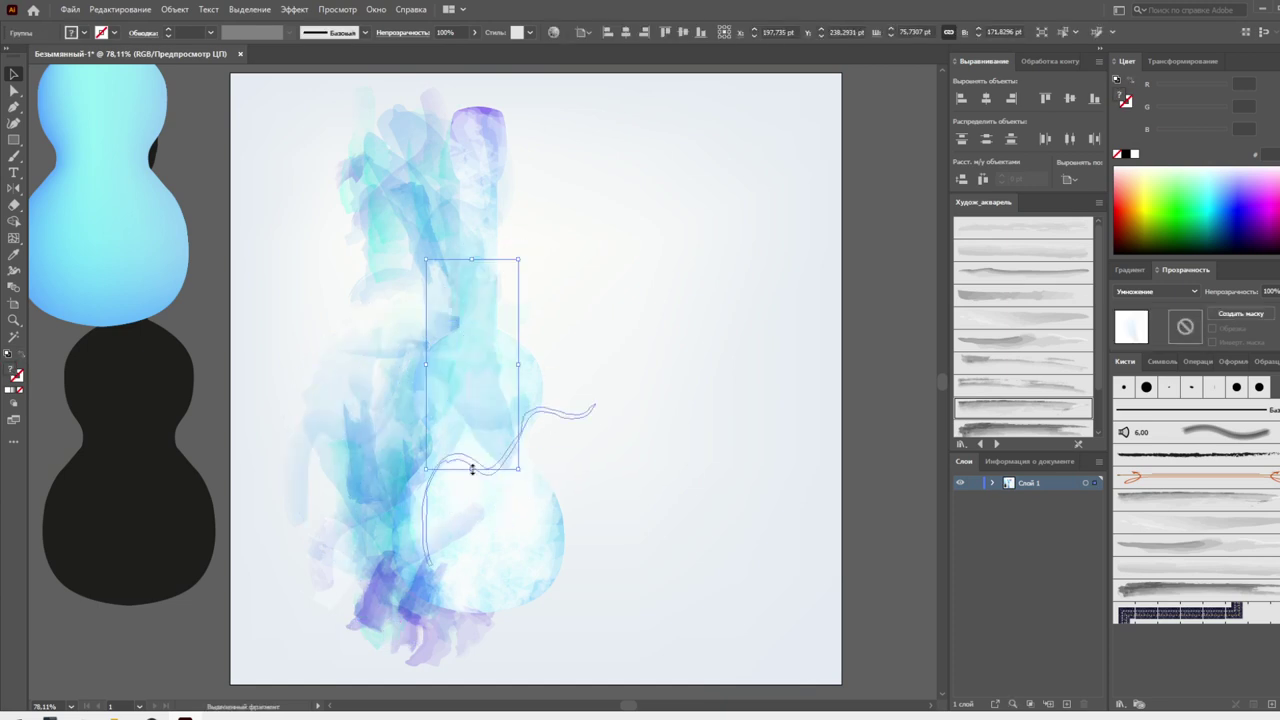
click(612, 366)
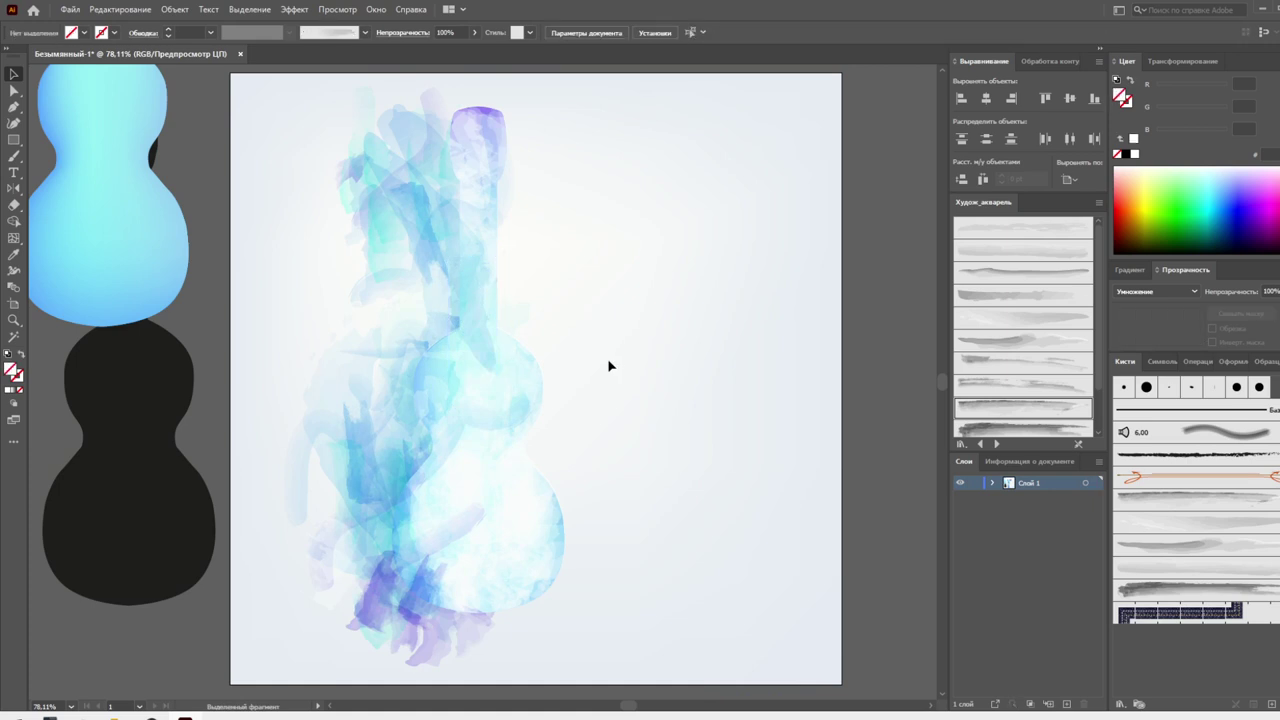
Squeeze the left watercolour group narrower and delete the small purple patch
drag(258, 621, 324, 378)
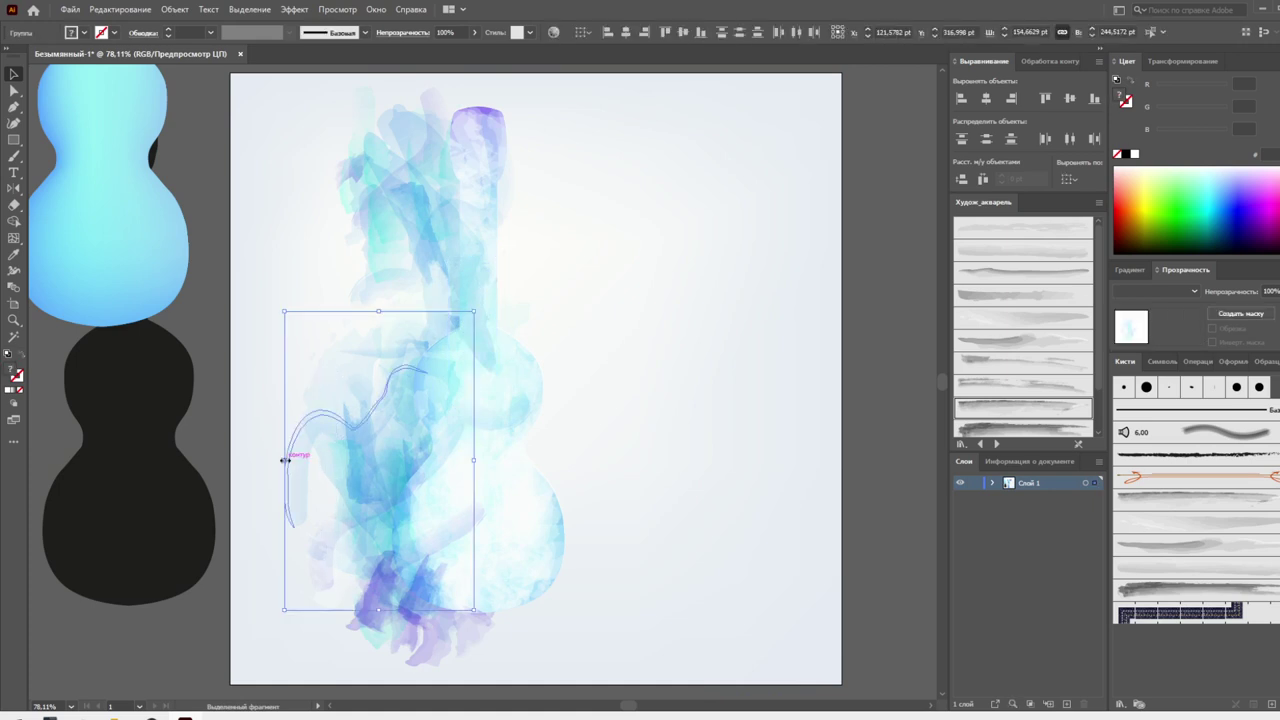
drag(289, 459, 329, 449)
click(338, 606)
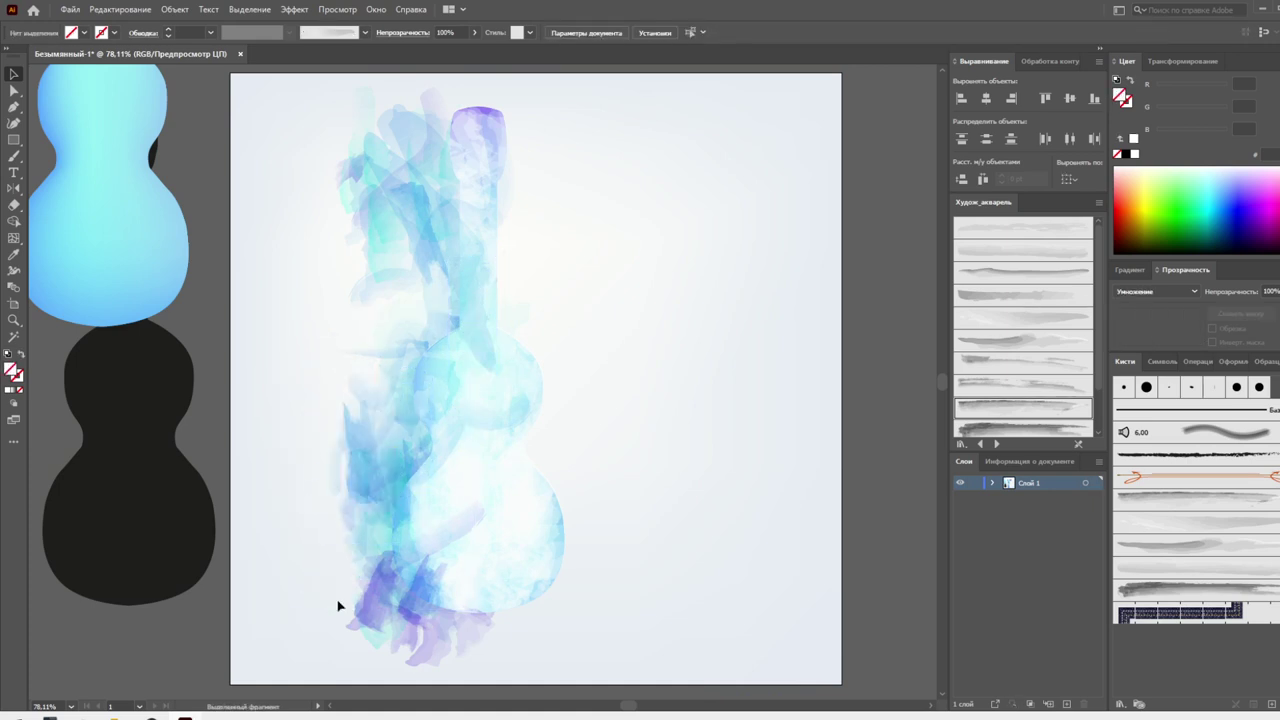
mouse_move(381, 655)
mouse_down()
mouse_move(415, 650)
mouse_move(352, 623)
mouse_up()
key(Delete)
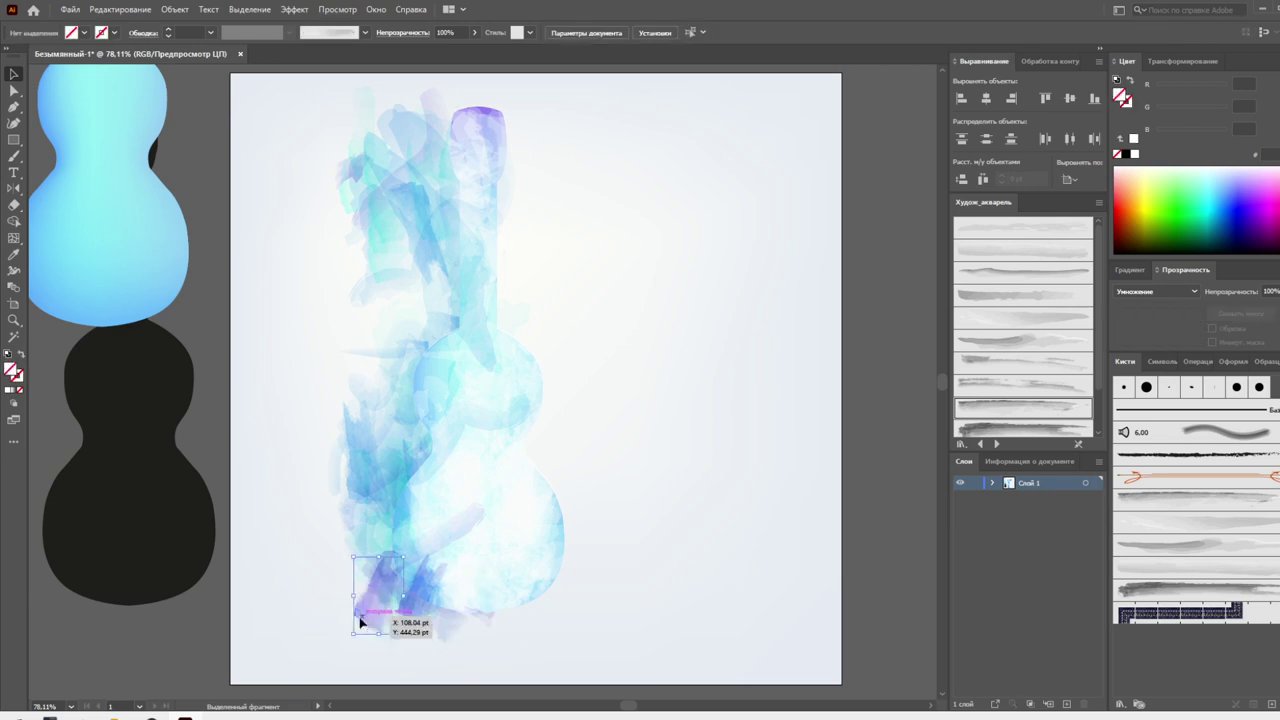
Reposition the rotated watercolour group and stretch the wavy stroke up the neck
mouse_move(321, 134)
mouse_down()
mouse_move(380, 224)
mouse_move(410, 130)
mouse_move(386, 130)
mouse_move(449, 177)
mouse_move(433, 150)
mouse_up()
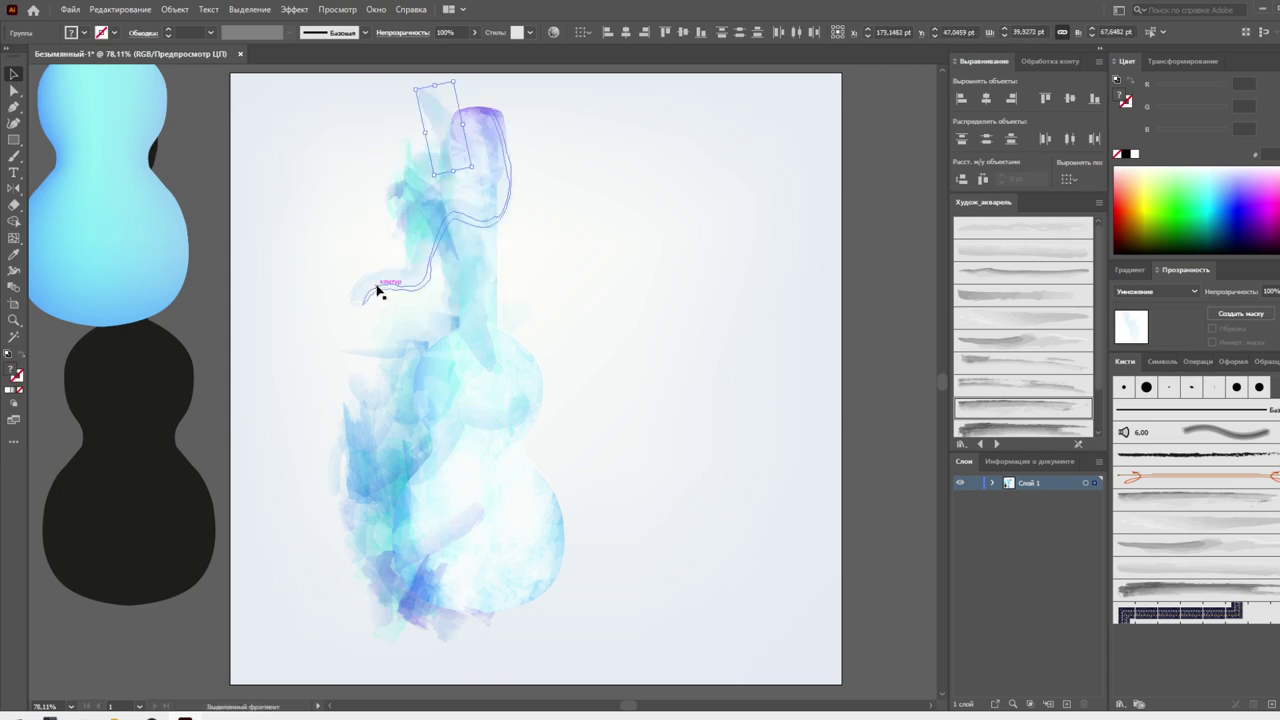
click(560, 345)
mouse_move(427, 347)
mouse_down()
mouse_move(417, 317)
mouse_move(391, 327)
mouse_up()
click(620, 376)
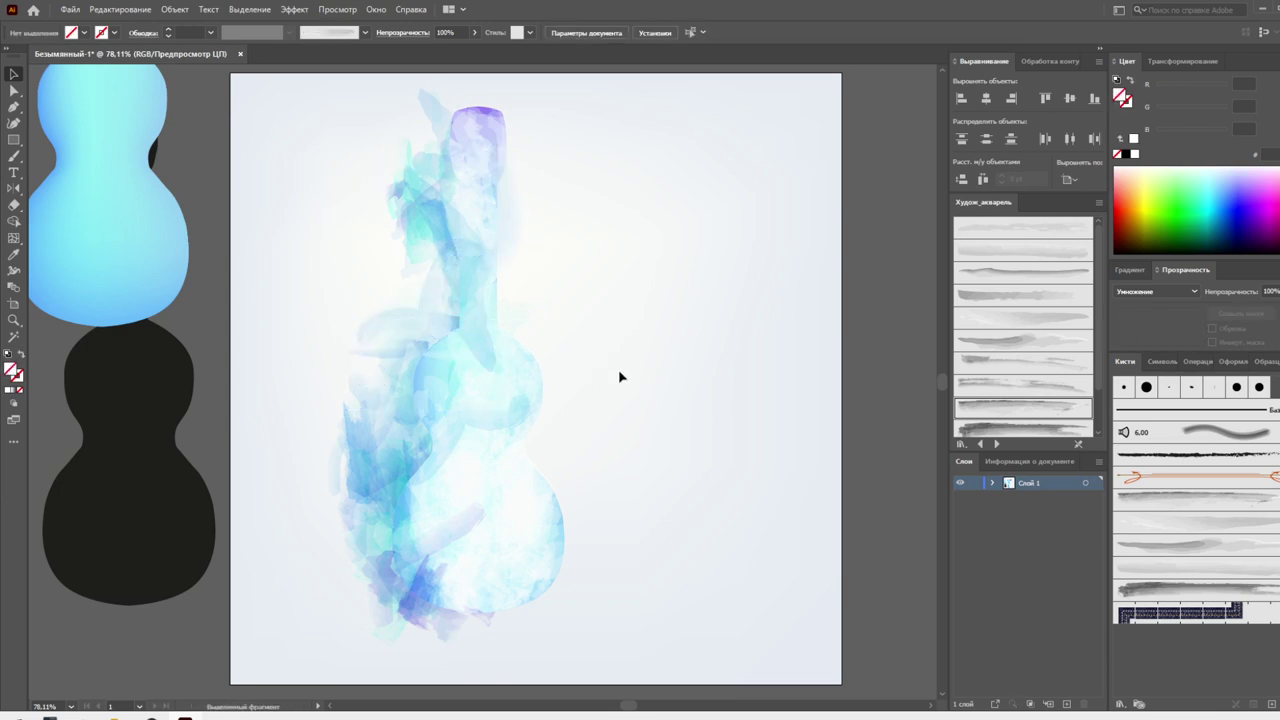
Place a copy of the black guitar on the right as an unfilled outline
click(136, 503)
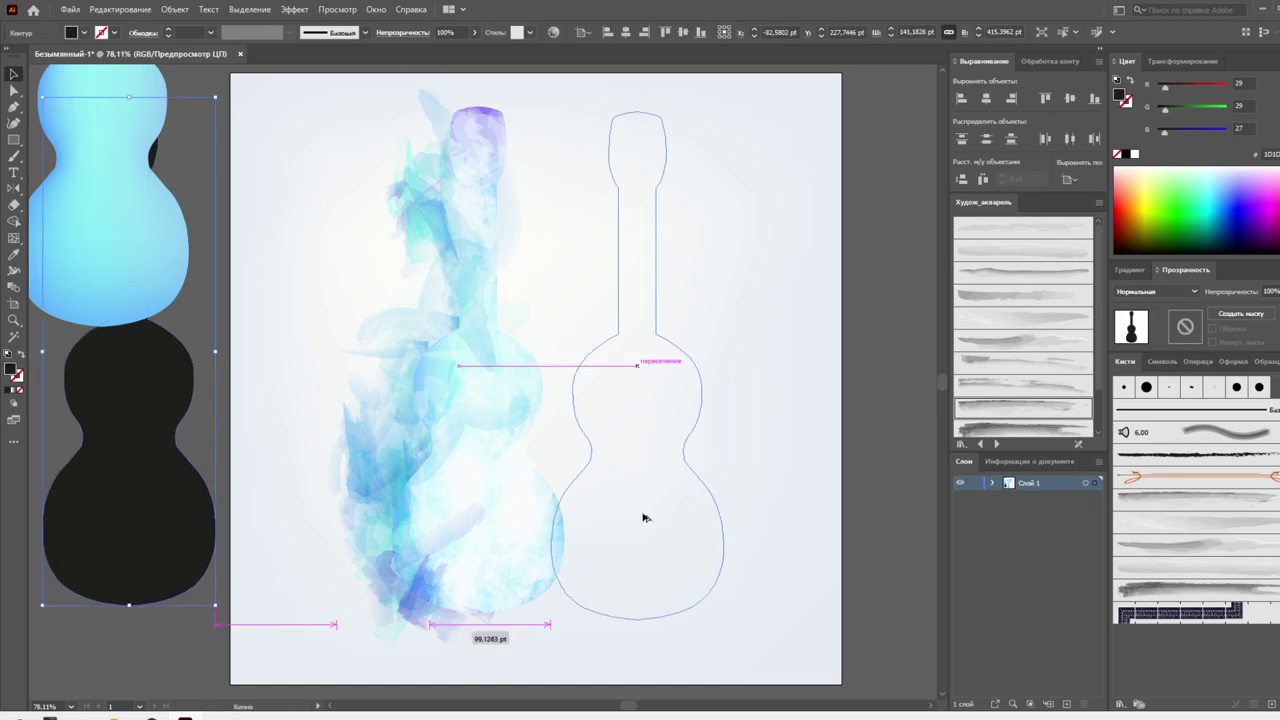
drag(136, 503, 685, 497)
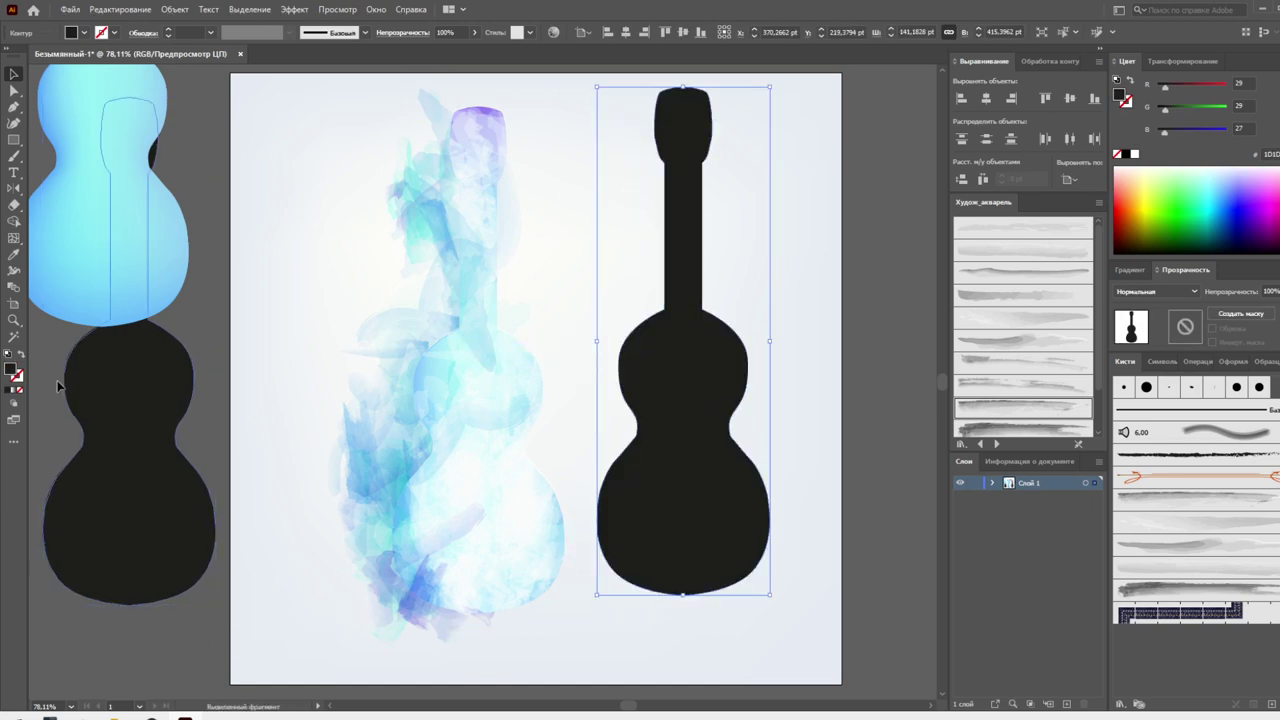
click(23, 357)
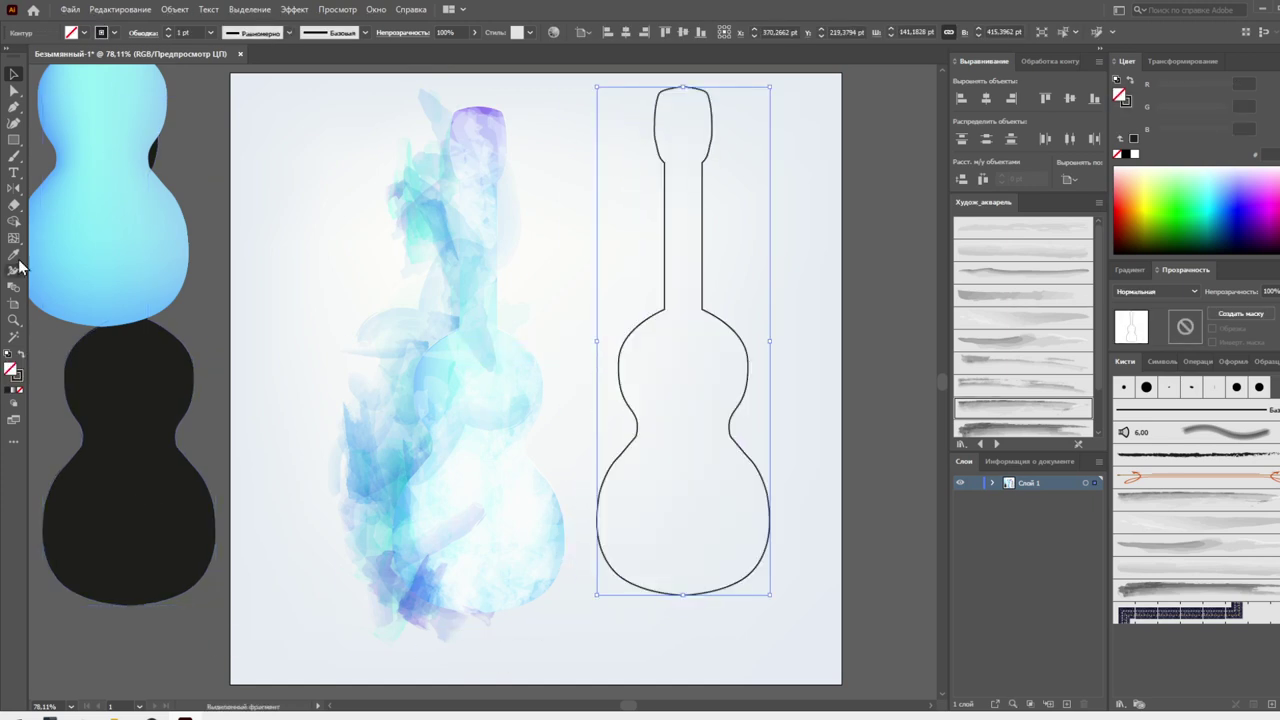
Cut the outline copy with the Scissors tool at its top and bottom right
click(14, 205)
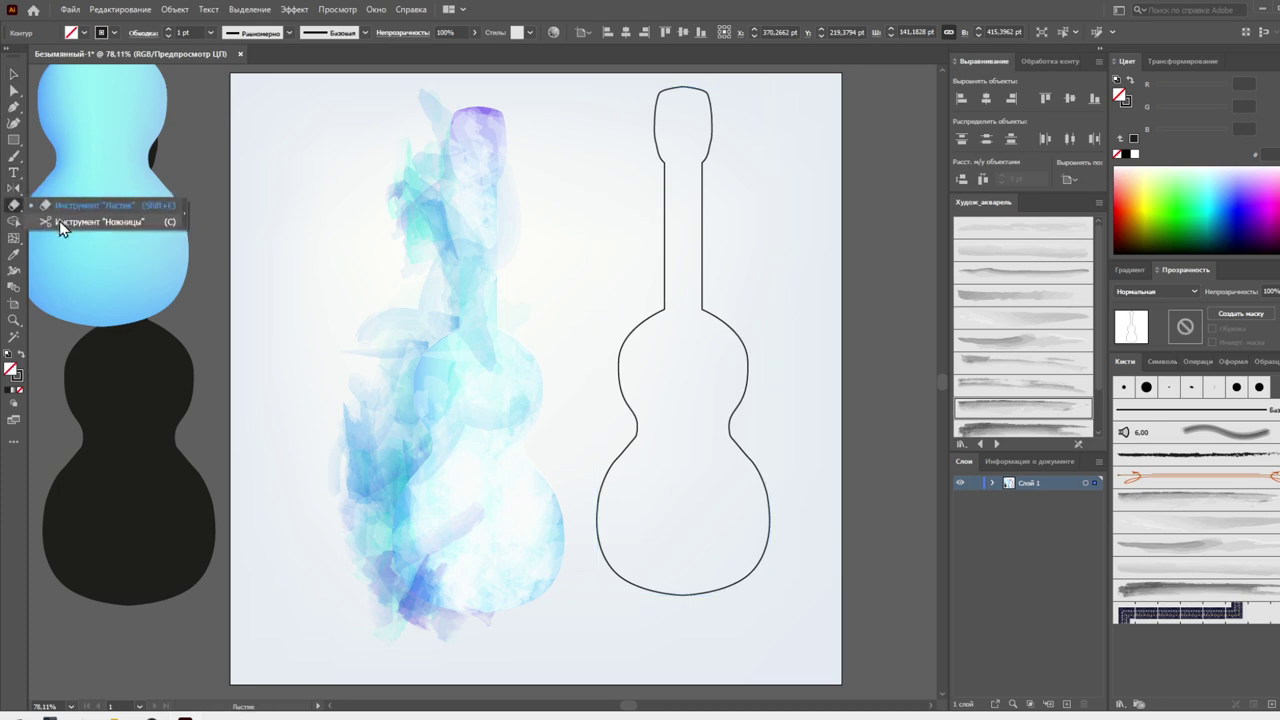
click(59, 220)
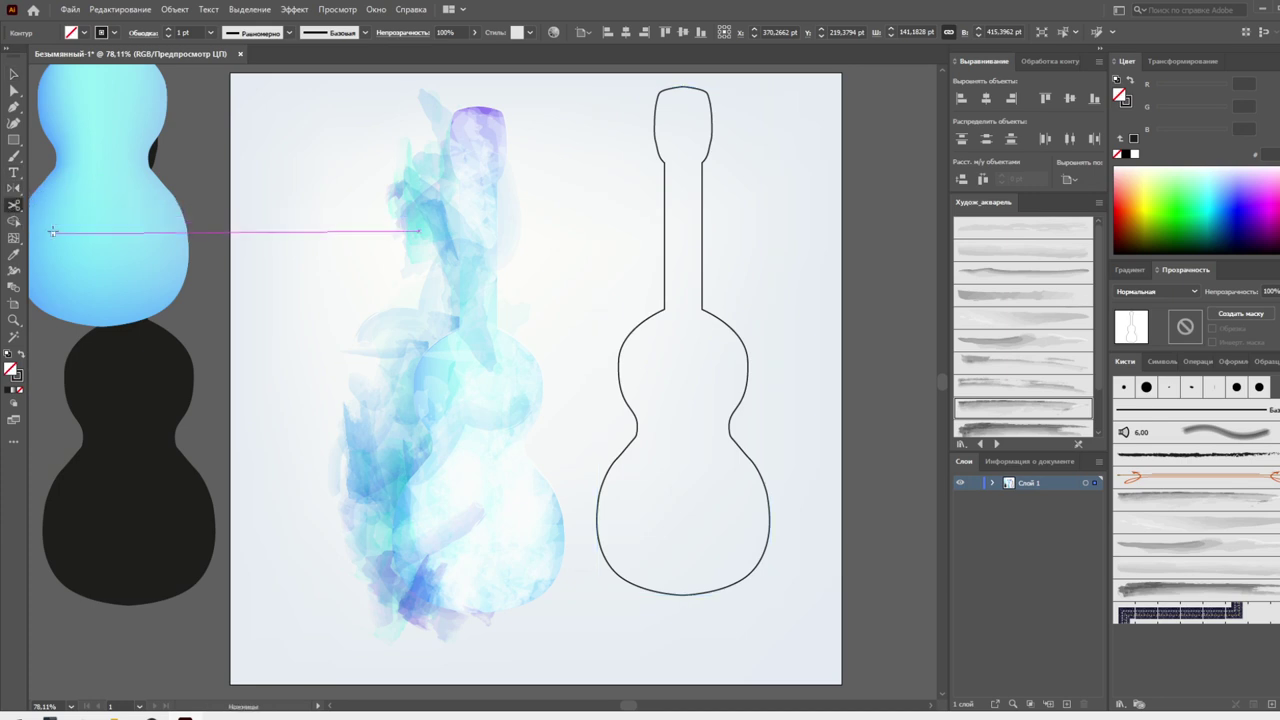
click(659, 95)
click(751, 571)
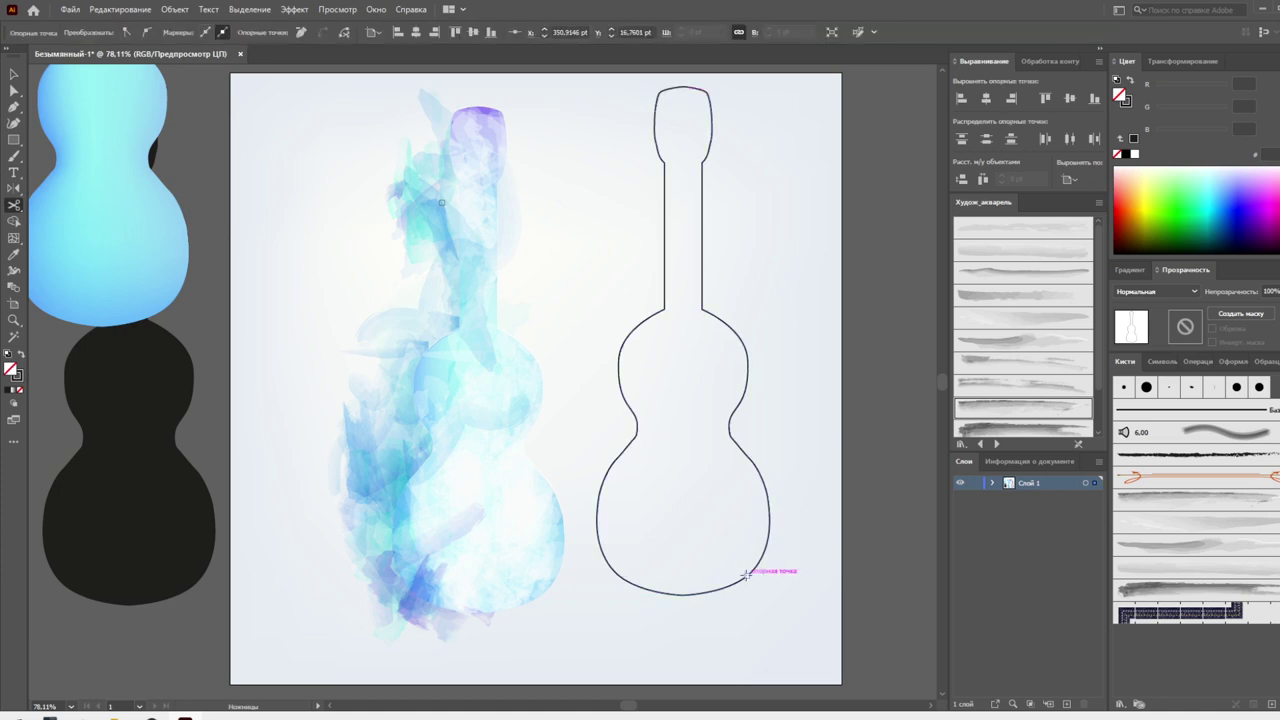
click(14, 74)
Give the right half of the outline a tapered stroke width profile
click(702, 236)
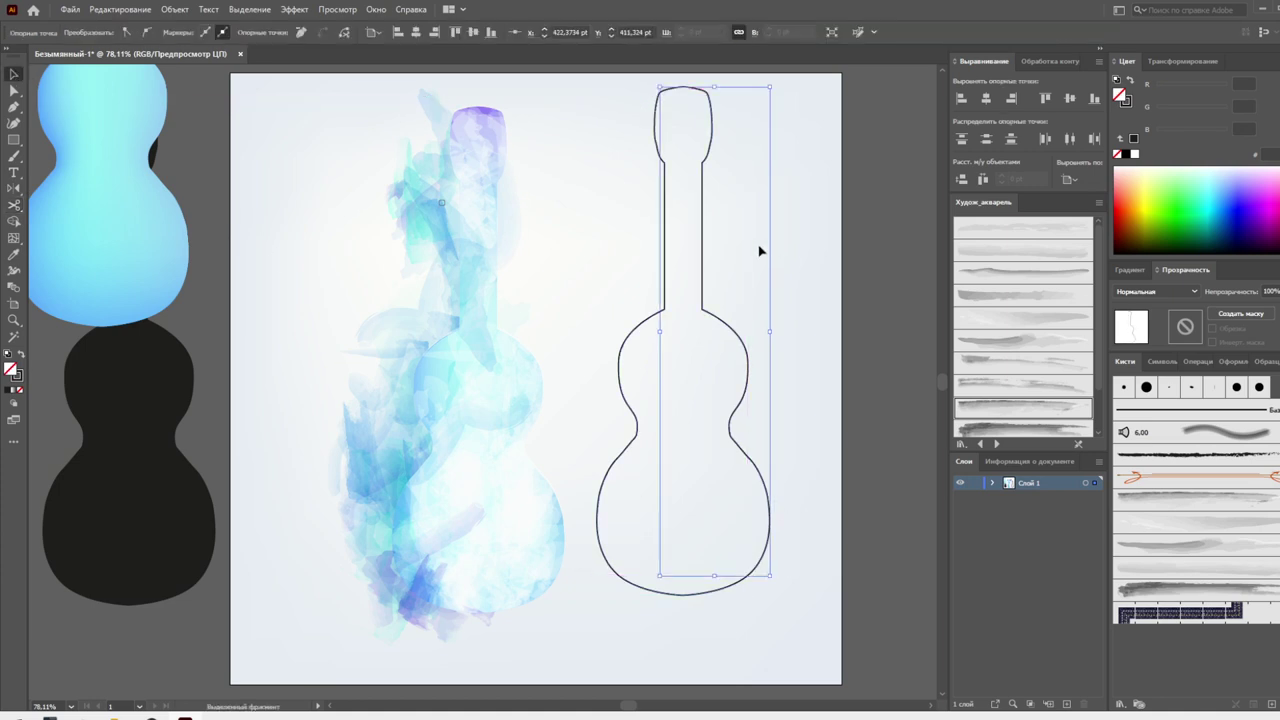
click(671, 157)
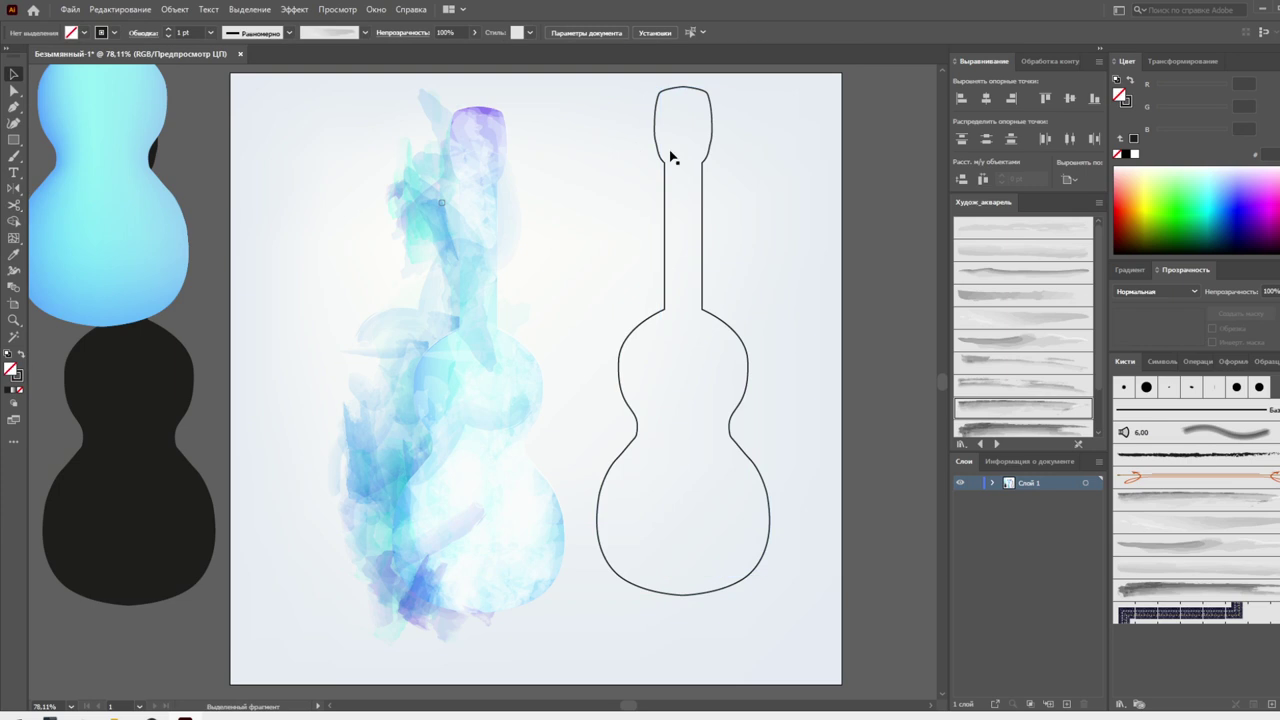
click(703, 208)
click(364, 33)
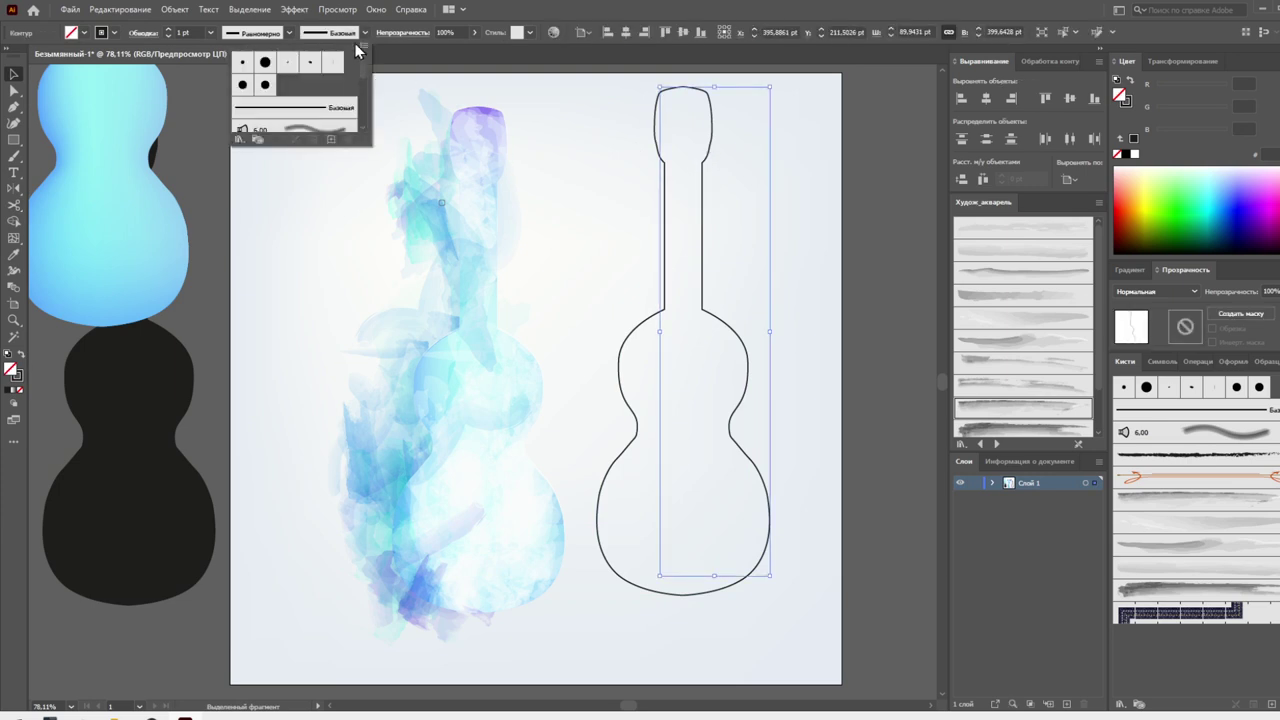
click(289, 33)
click(255, 77)
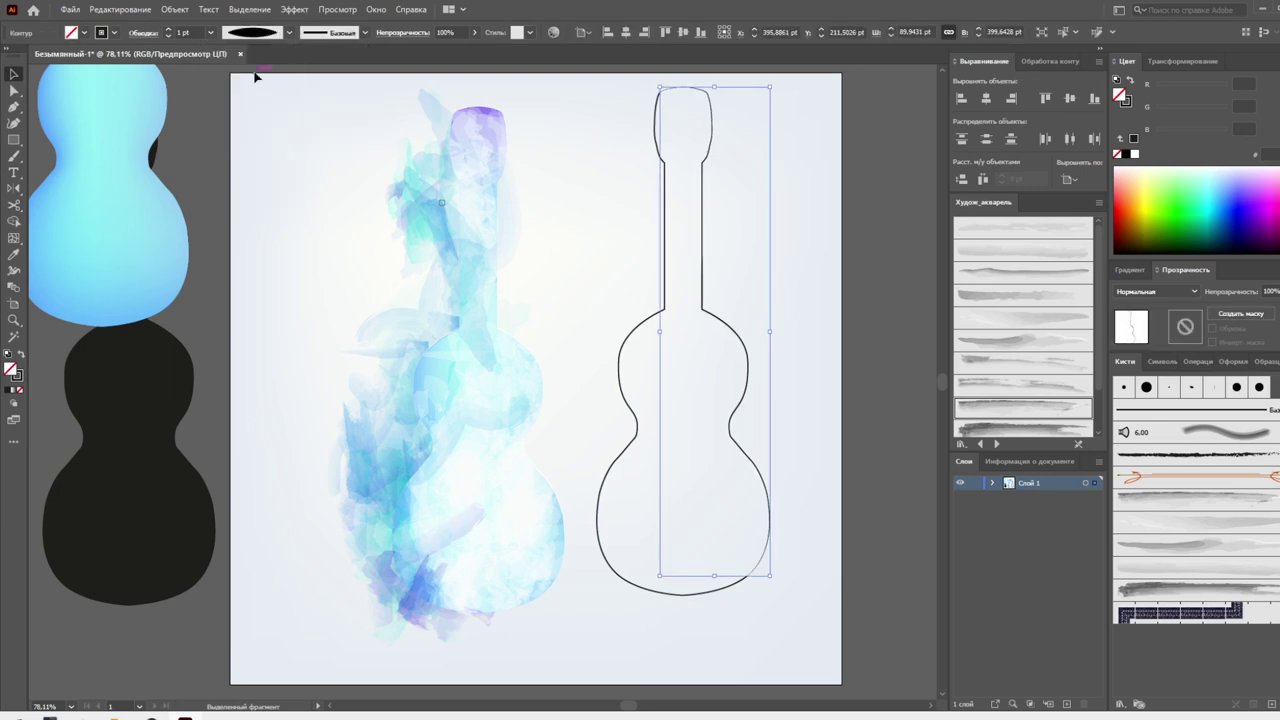
Color the right-half stroke blue and move it onto the watercolour guitar
click(1127, 104)
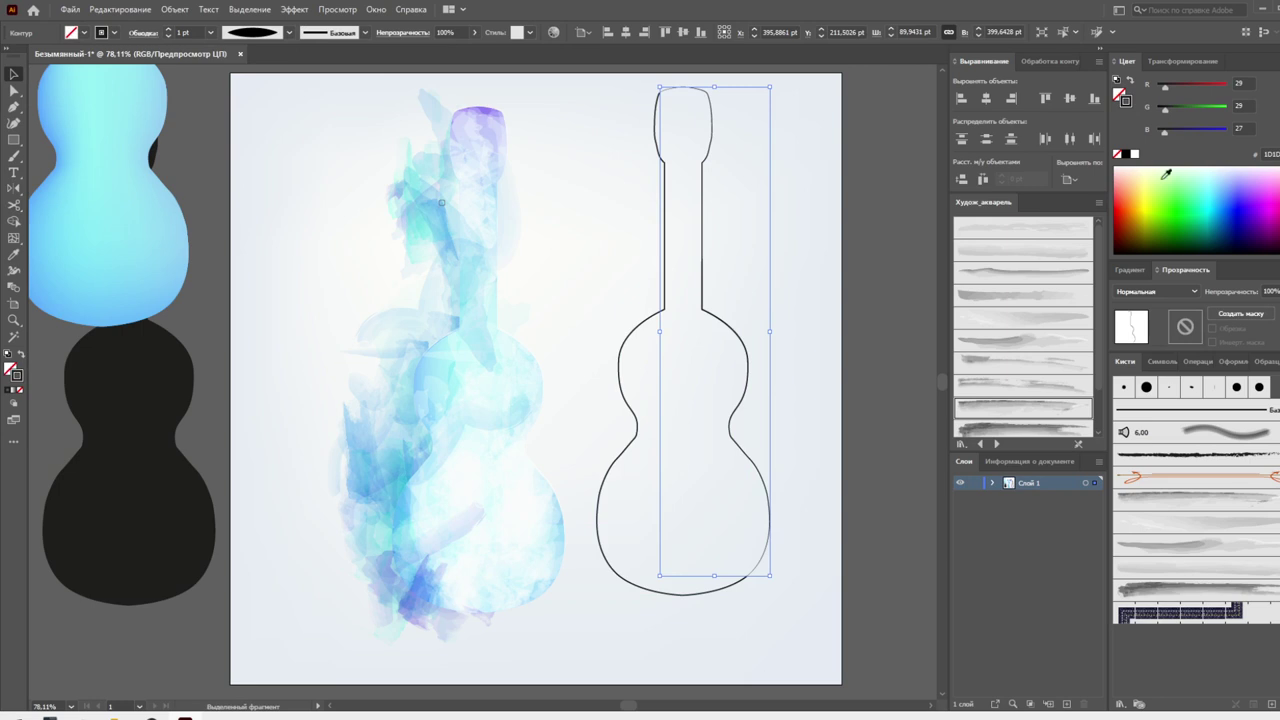
click(1246, 184)
drag(1236, 190, 1241, 206)
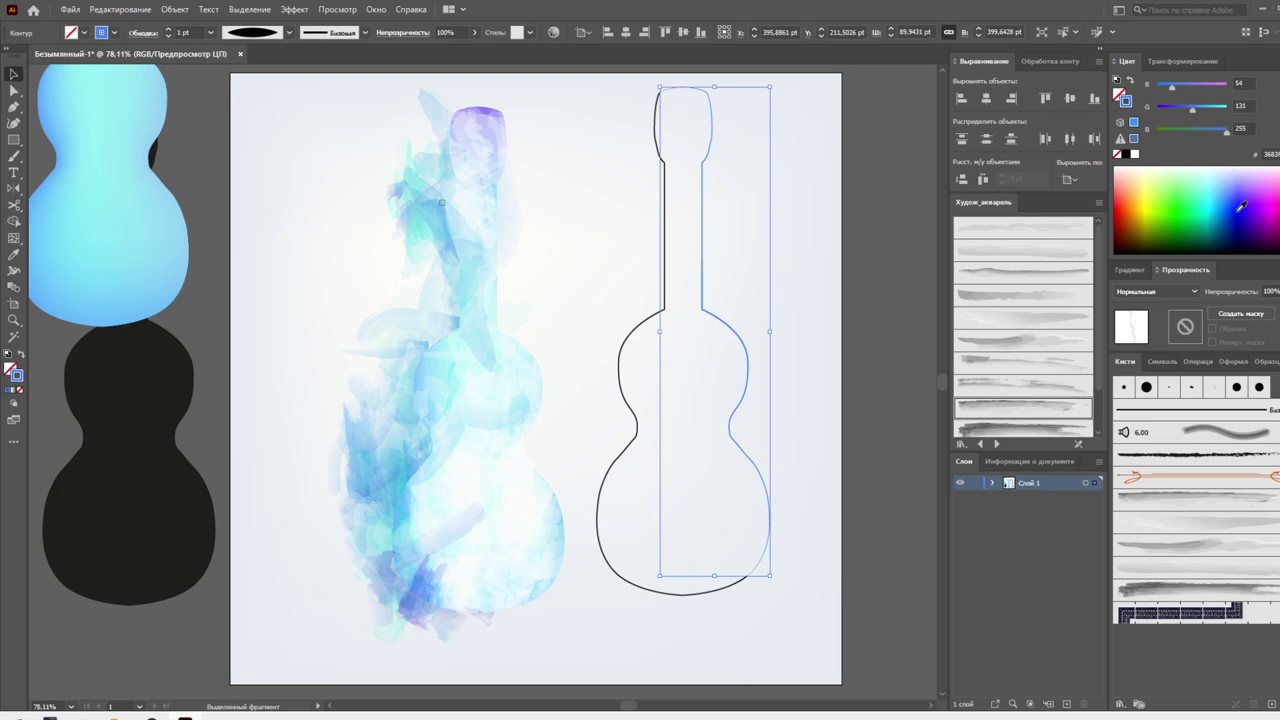
click(728, 343)
mouse_move(740, 343)
mouse_down()
mouse_move(541, 369)
mouse_move(535, 358)
mouse_up()
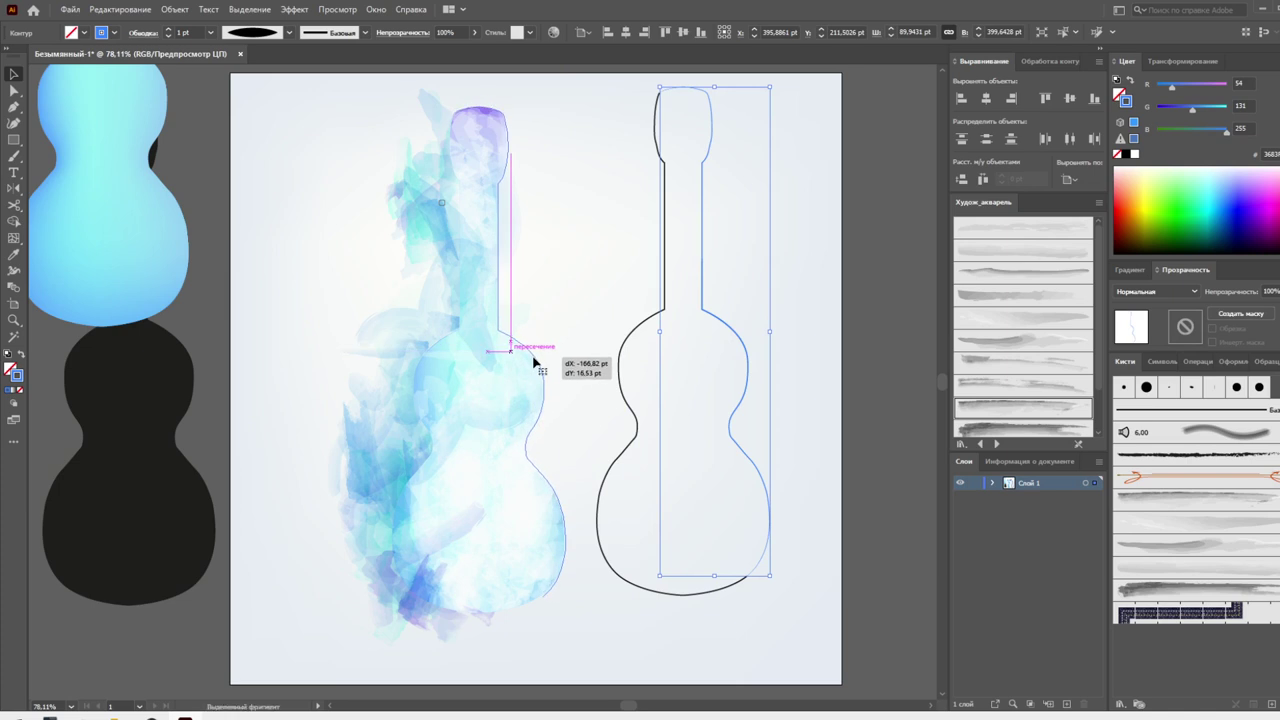
Scale the blue path to the watercolour guitar's height along its right edge
drag(533, 357, 534, 363)
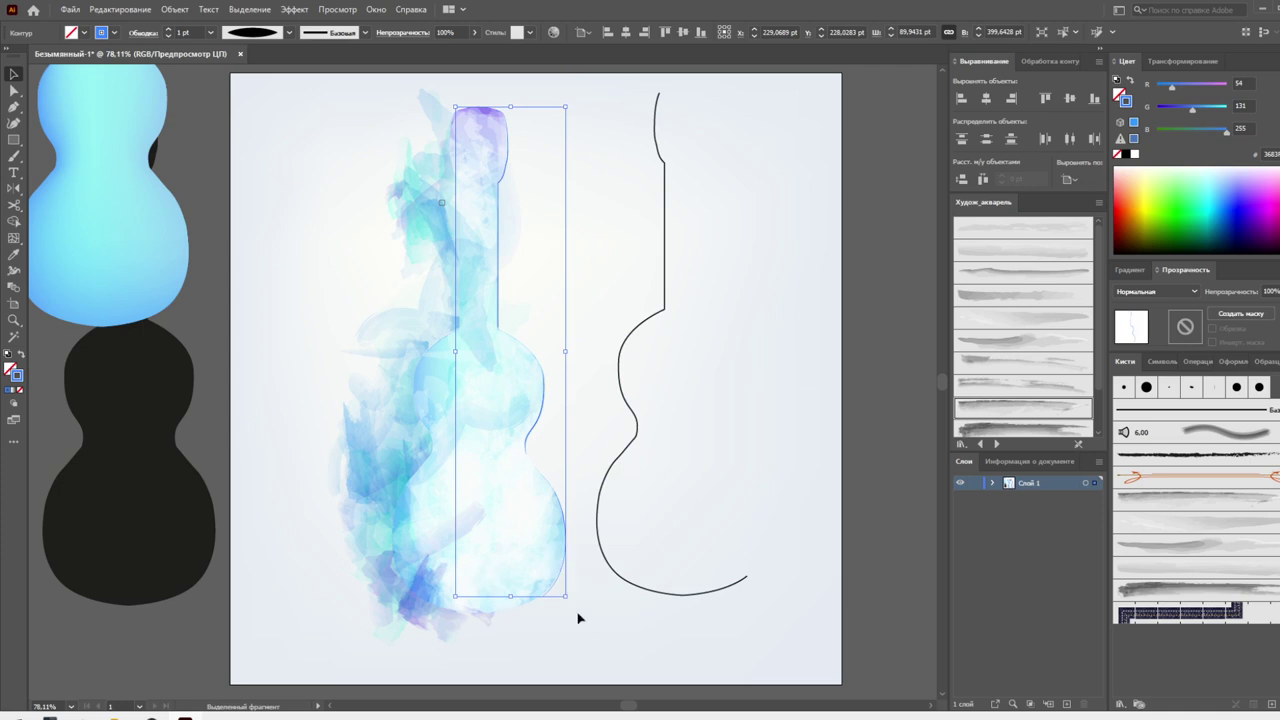
drag(566, 598, 566, 597)
key(Up)
key(Up)
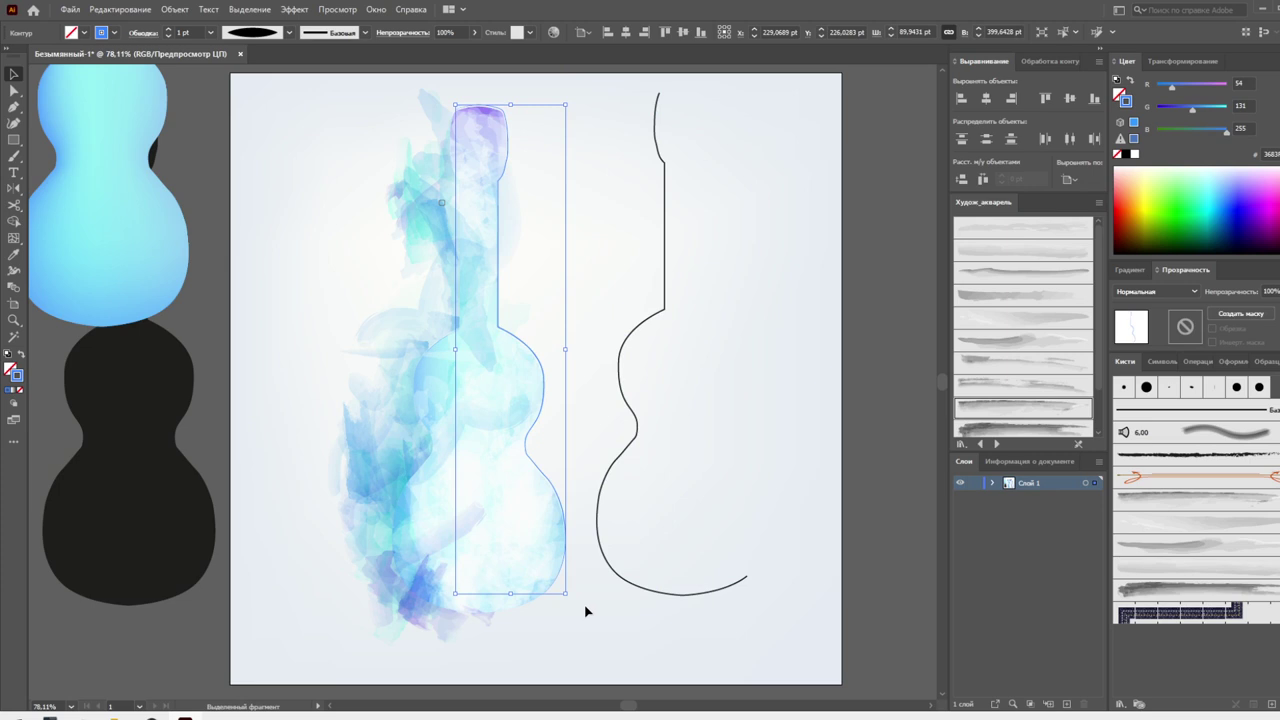
key(Down)
key(Down)
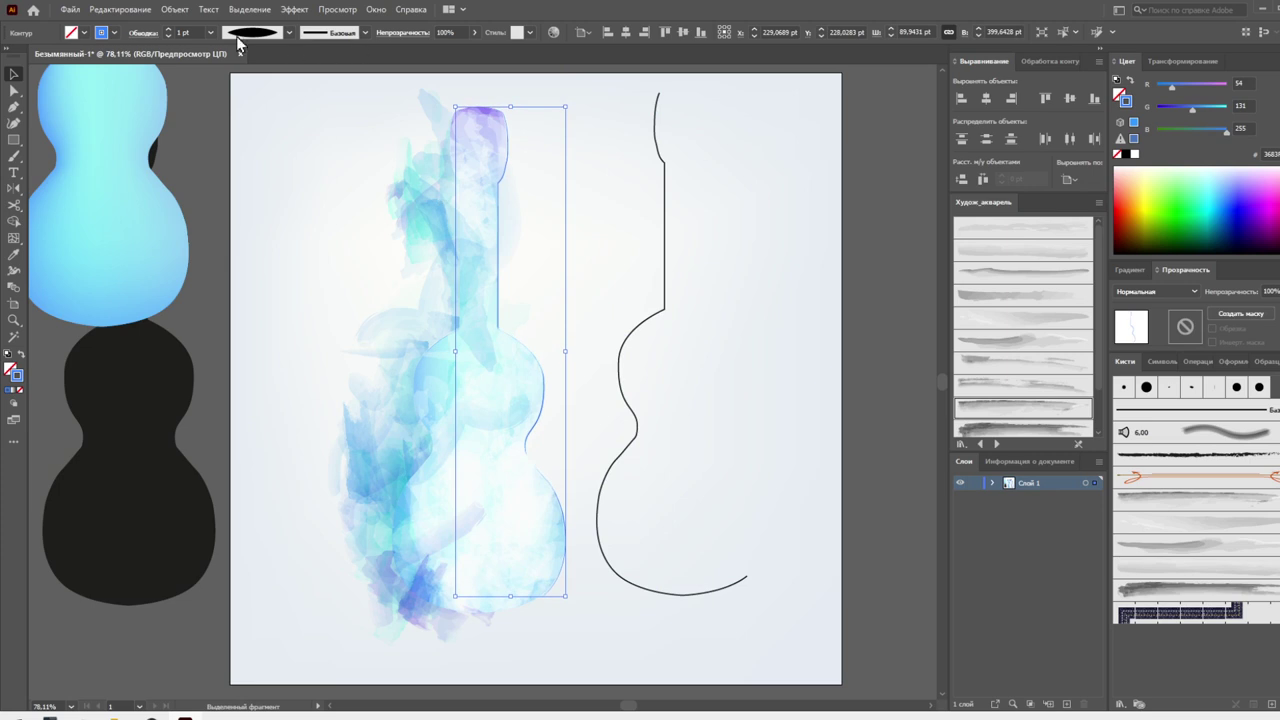
Set the contour stroke weight to 2 pt and darken its blue
click(209, 33)
click(228, 122)
click(211, 33)
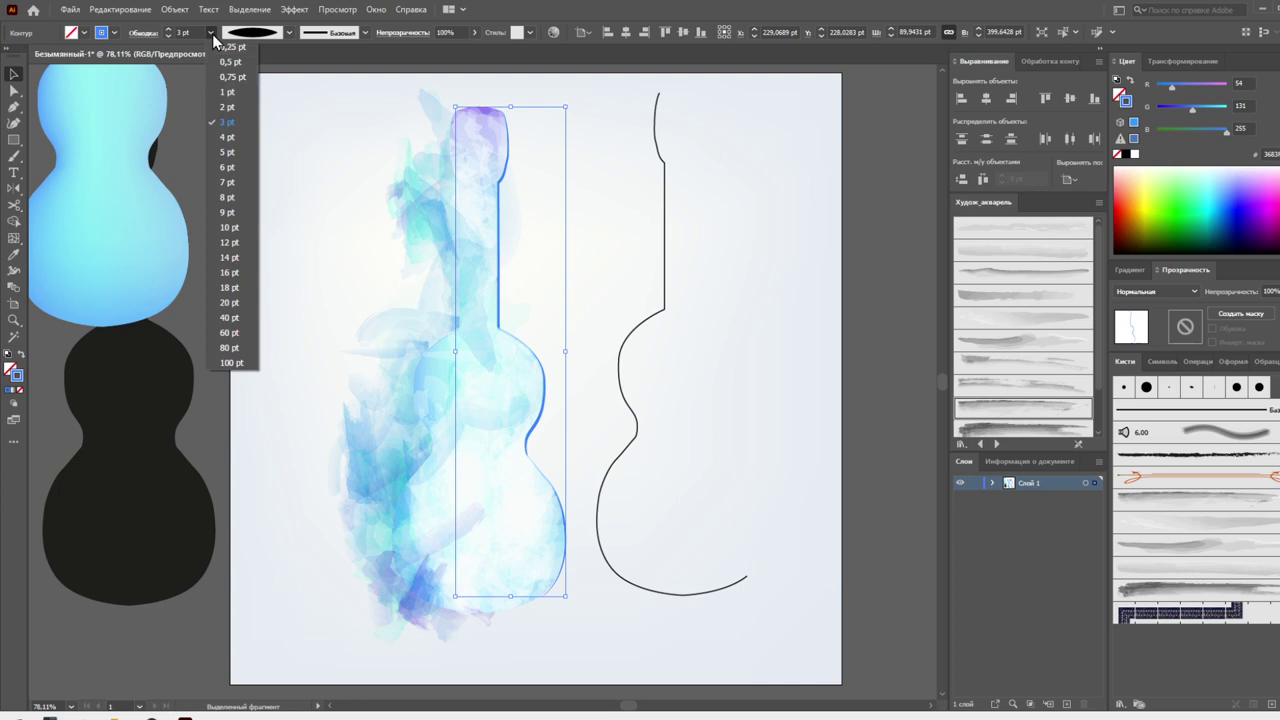
click(224, 107)
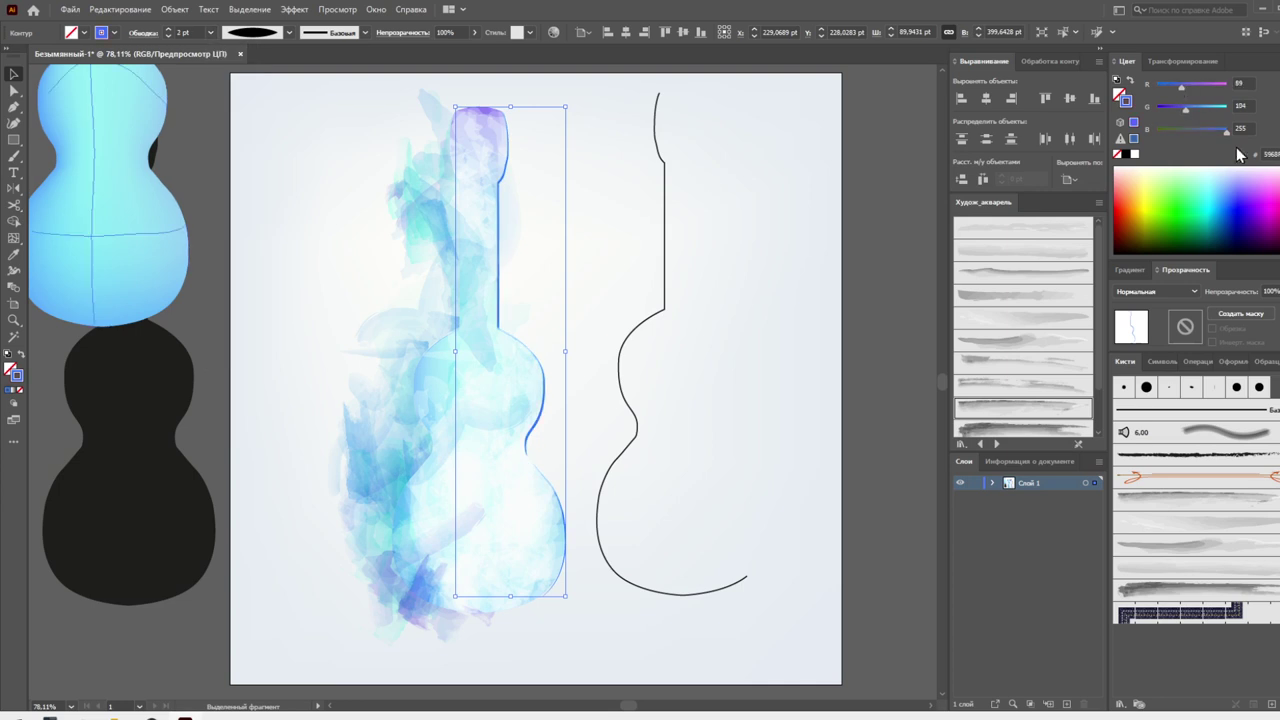
drag(1206, 132, 1199, 132)
click(175, 9)
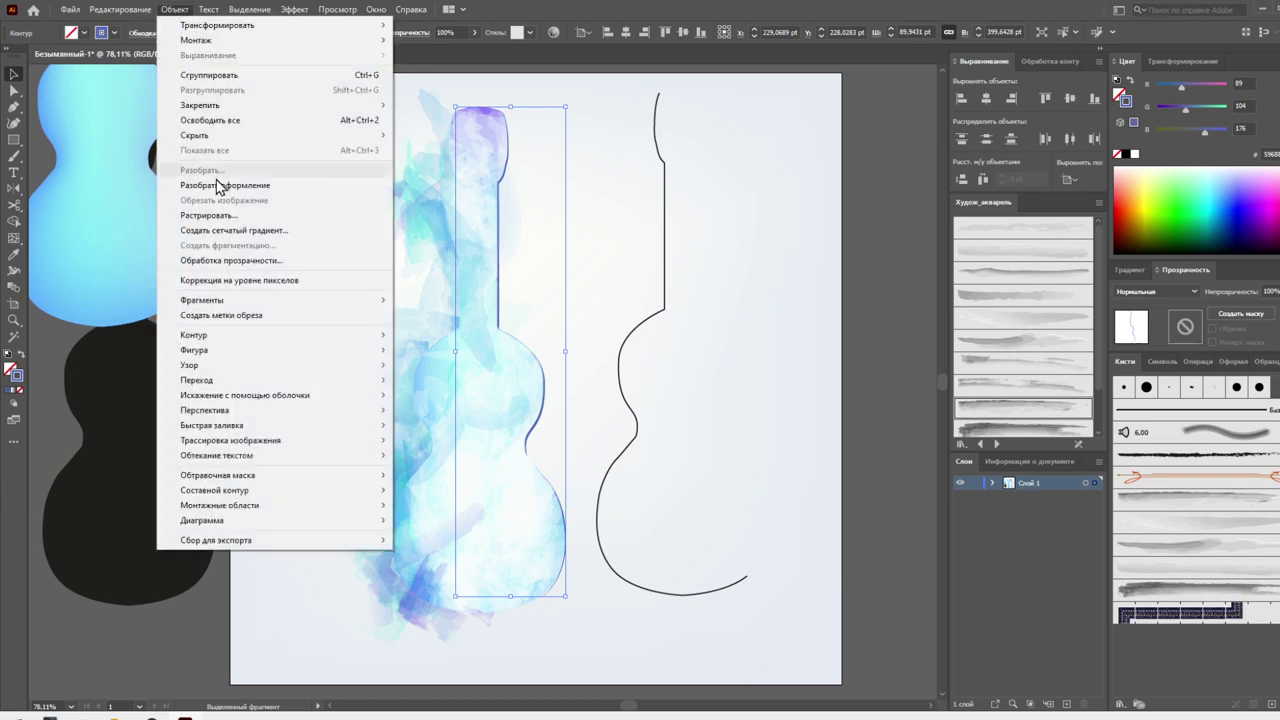
Drag the blue contour's end anchor and curve to hug the guitar's lower-right edge
click(575, 652)
key(z)
drag(516, 628, 579, 556)
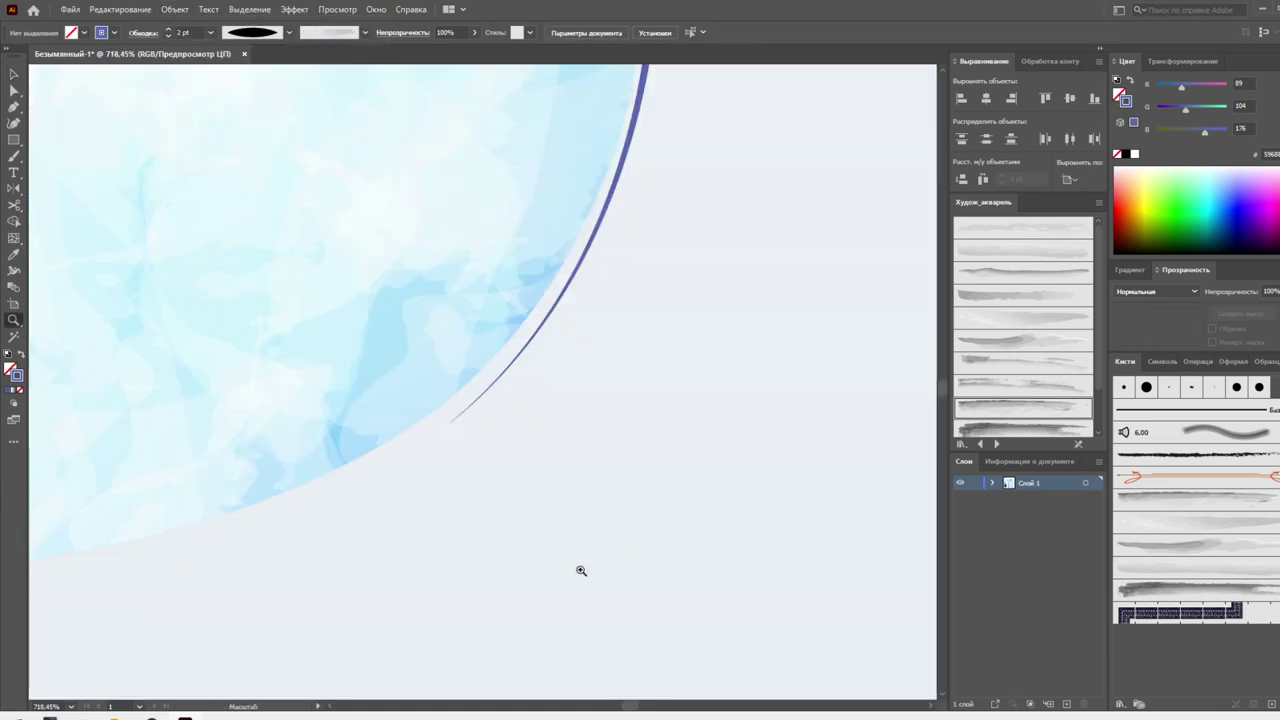
key(a)
click(453, 420)
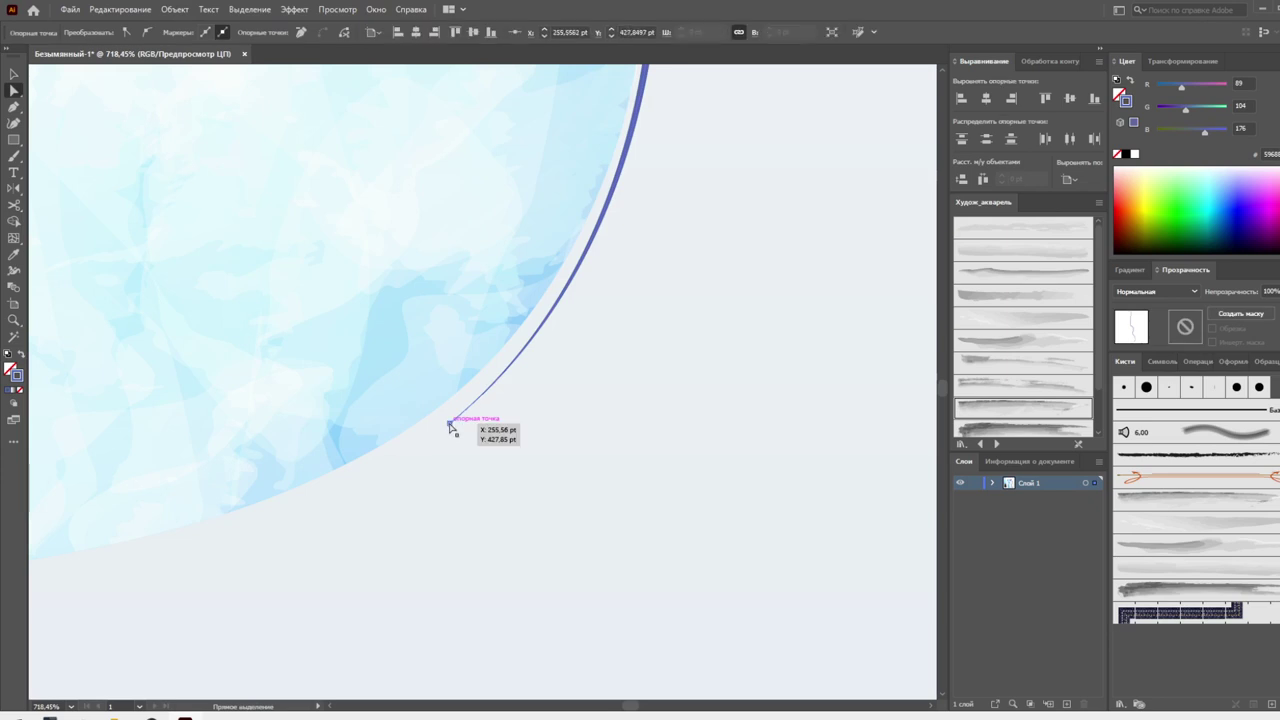
drag(449, 425, 430, 414)
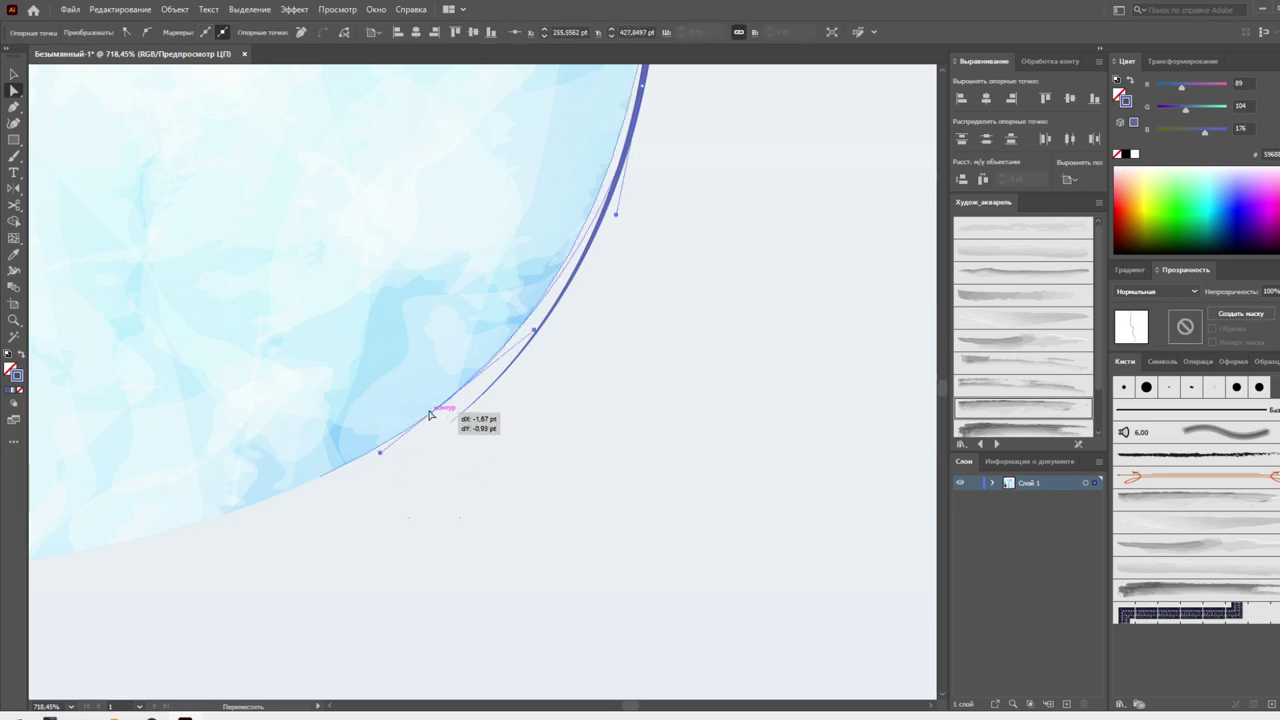
scroll(643, 314, up, 2)
scroll(645, 320, up, 2)
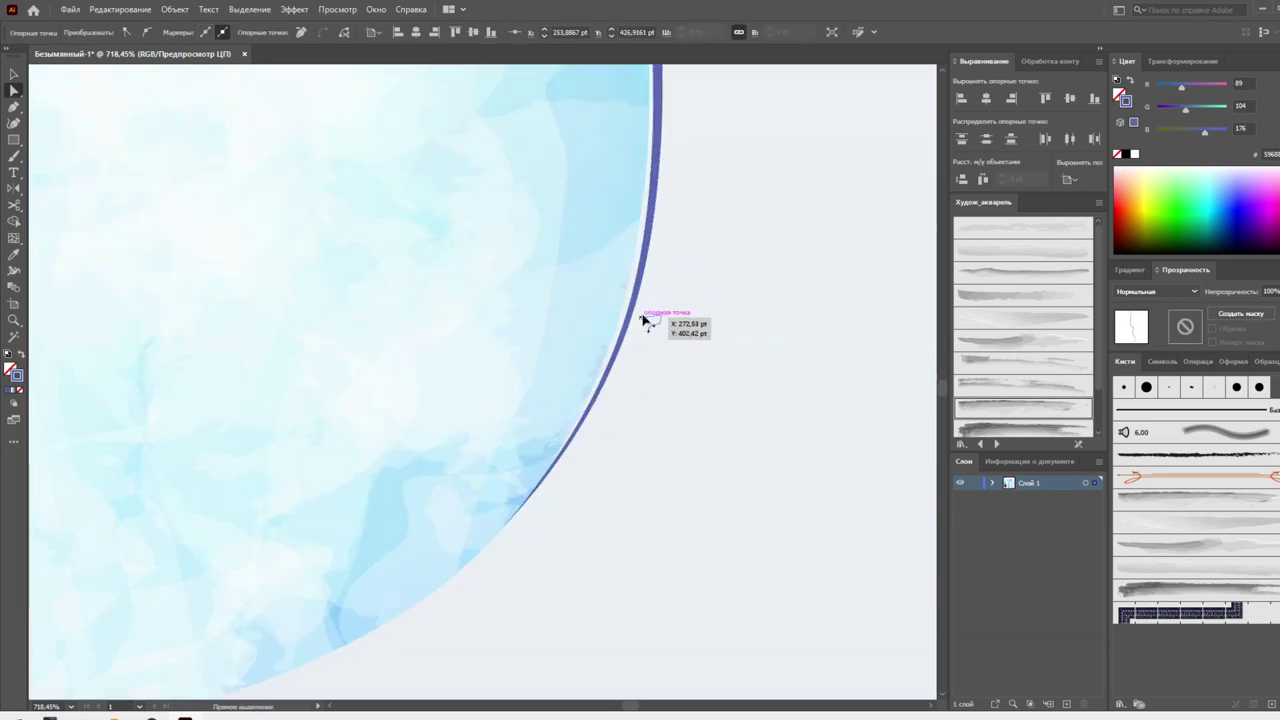
drag(643, 318, 654, 286)
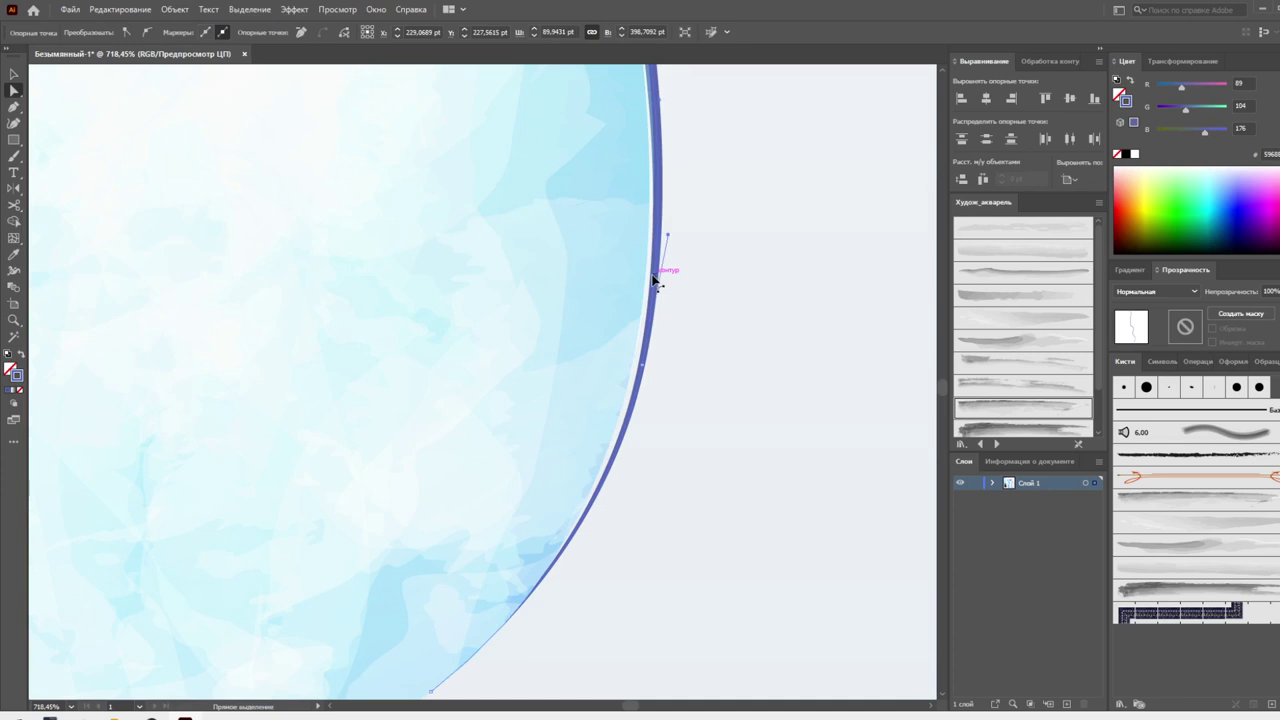
drag(642, 365, 637, 352)
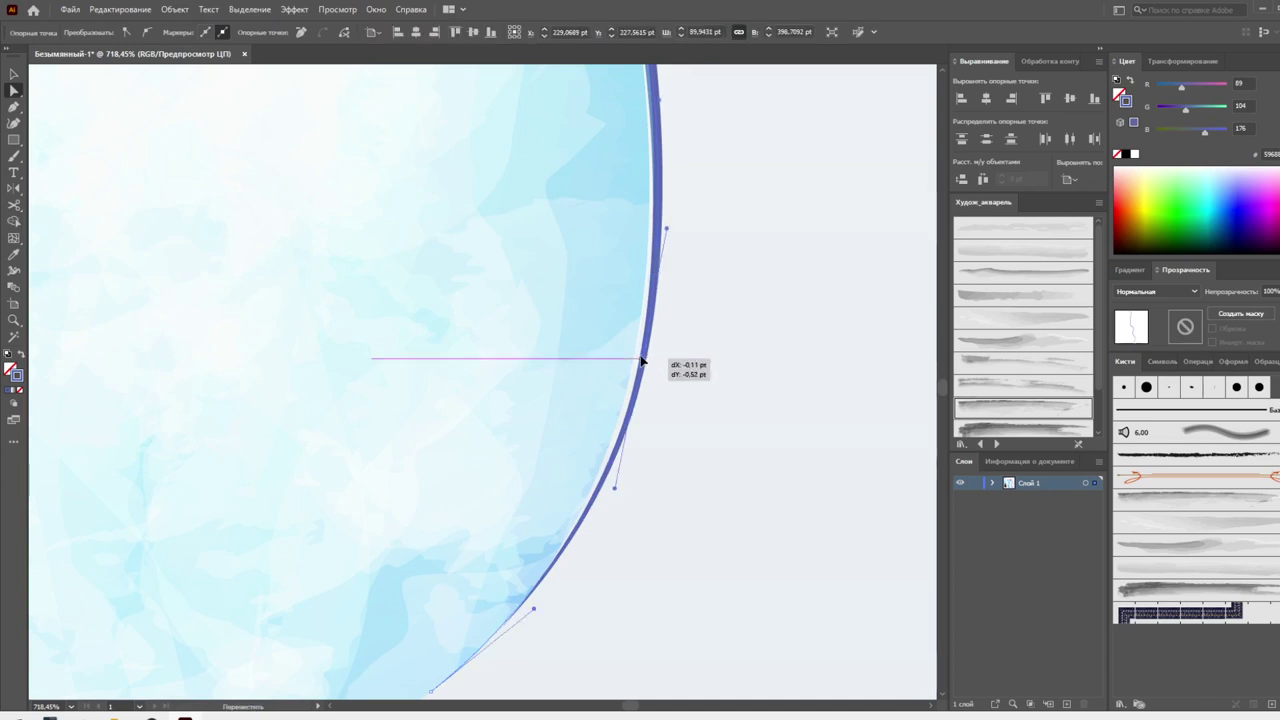
click(801, 497)
key(ctrl+0)
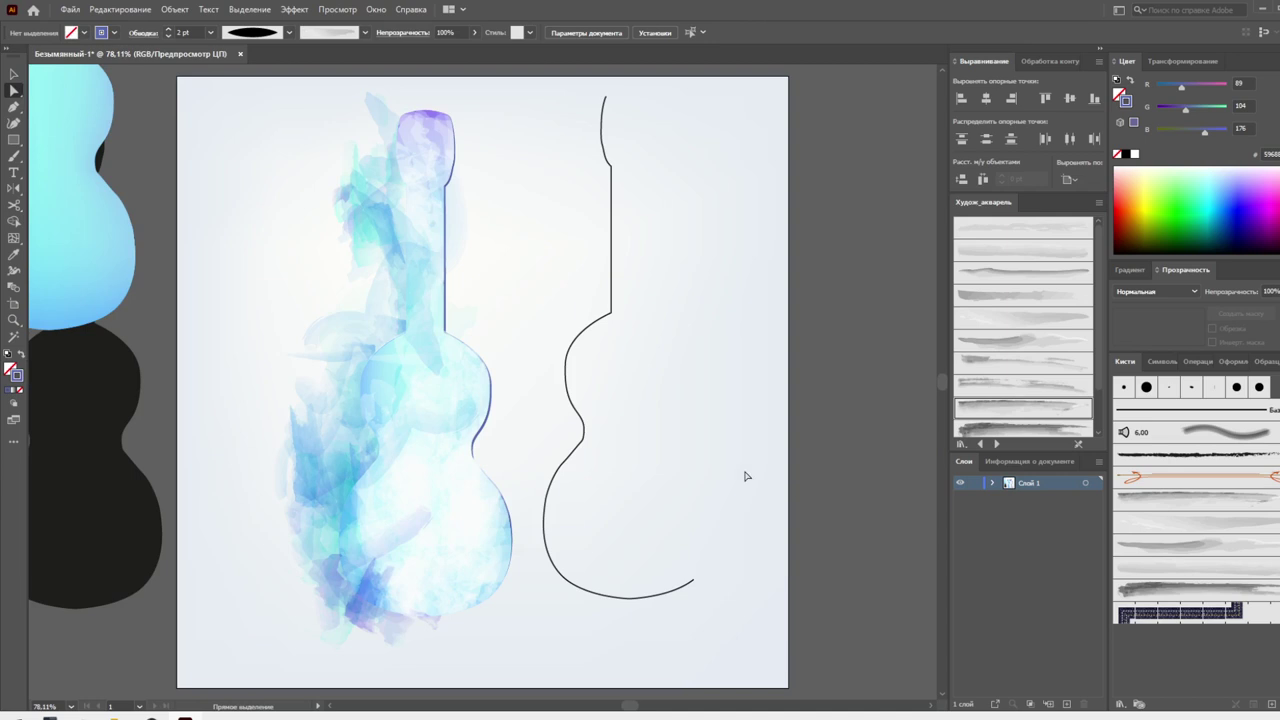
Draw a vertical line segment down the guitar's neck as a string
click(14, 74)
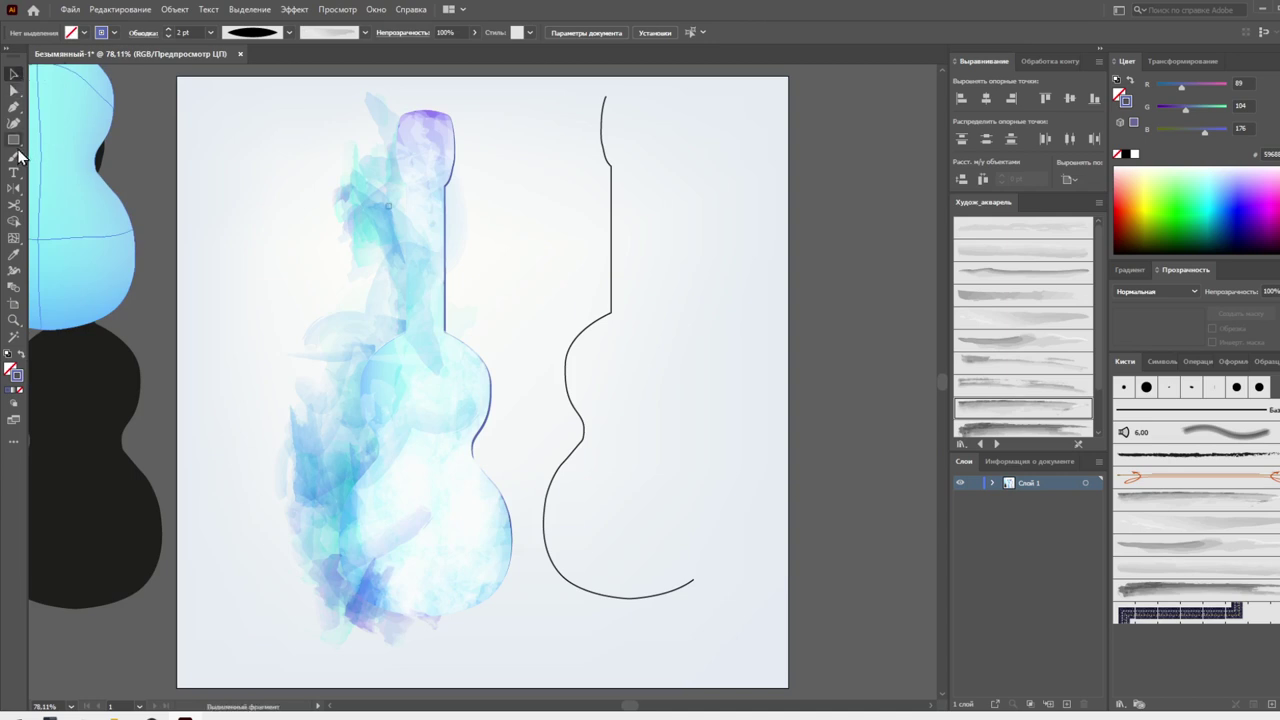
drag(14, 139, 58, 207)
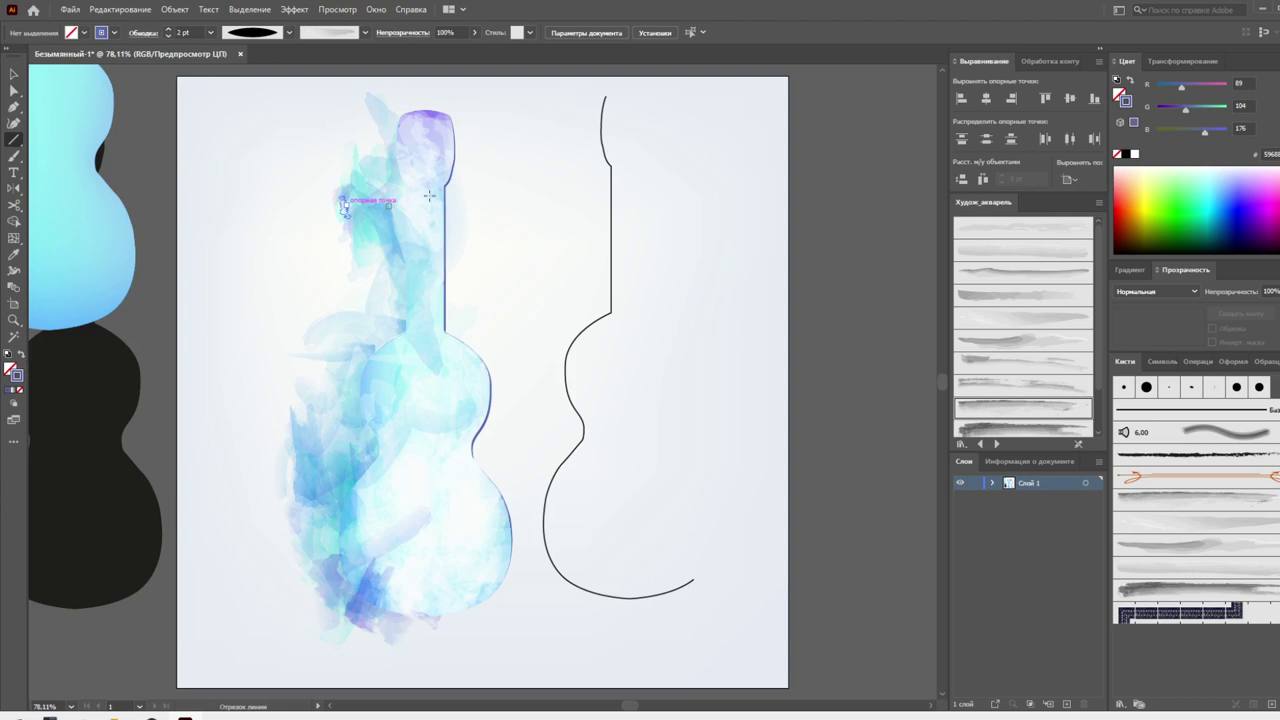
mouse_move(443, 540)
mouse_down()
mouse_move(436, 130)
mouse_move(434, 586)
mouse_up()
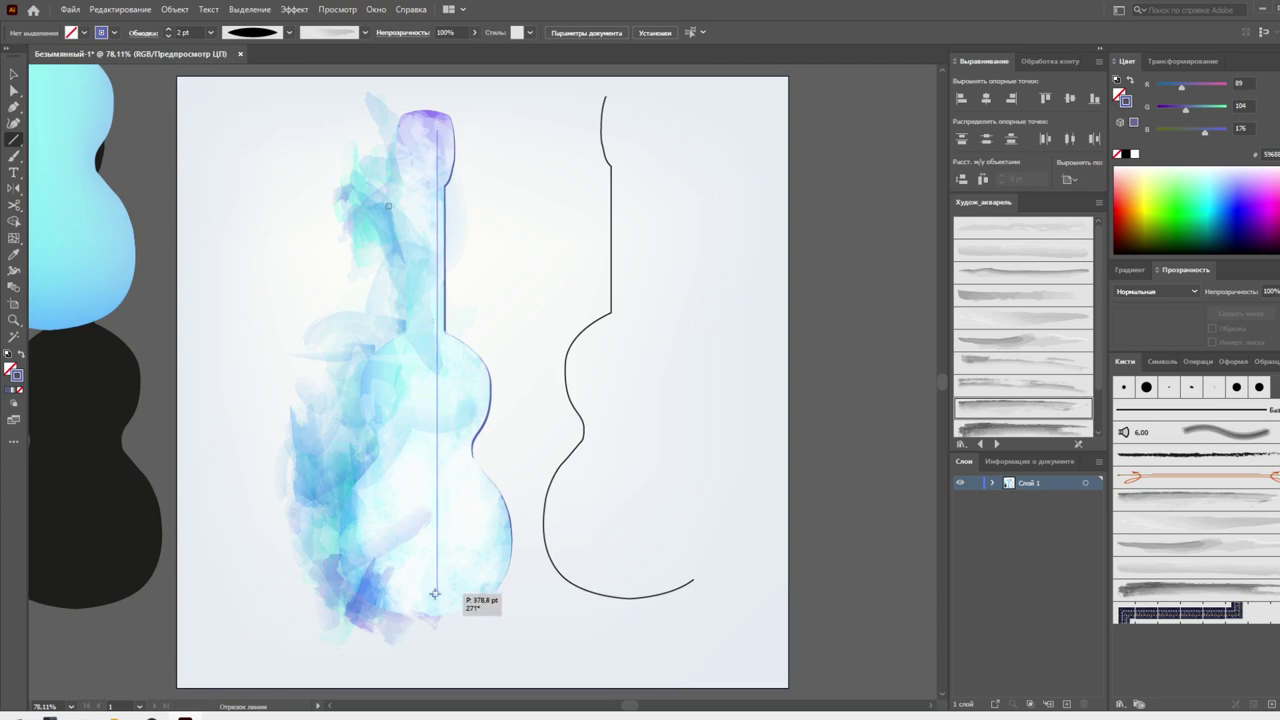
drag(434, 586, 436, 592)
click(11, 76)
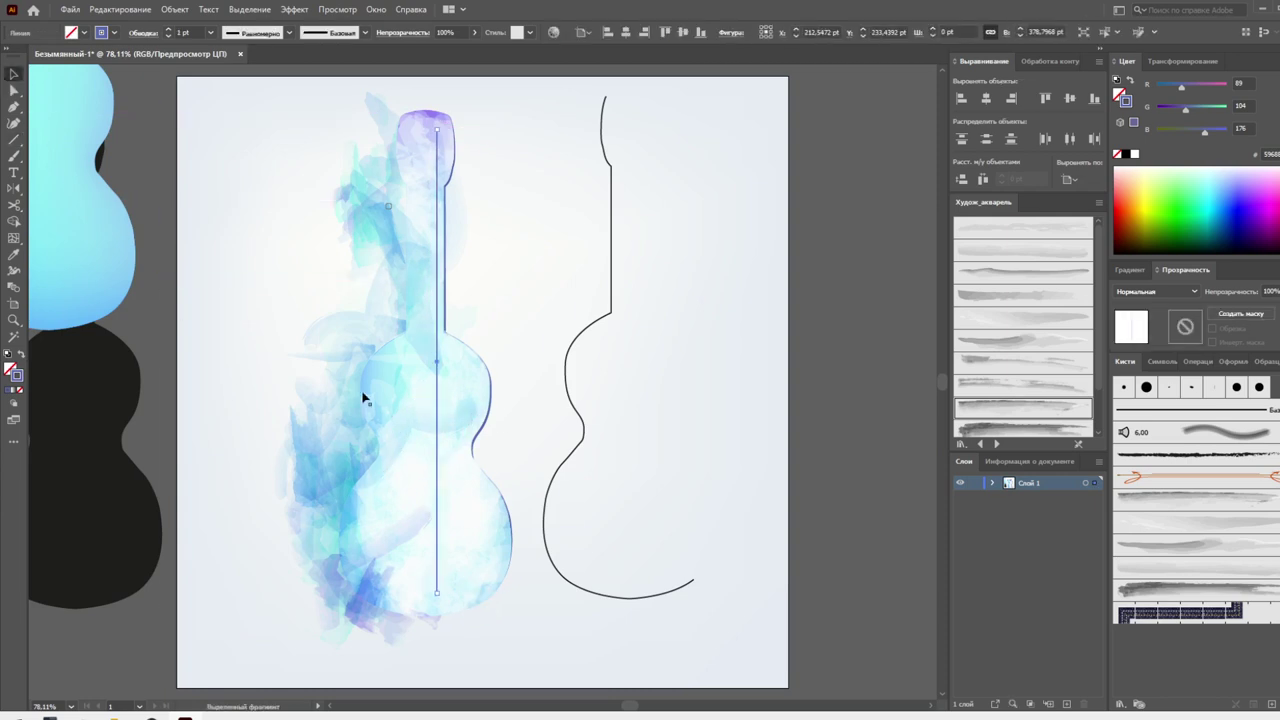
Group the string line with the guitar contour and select the small watercolor patch
shift+click(437, 500)
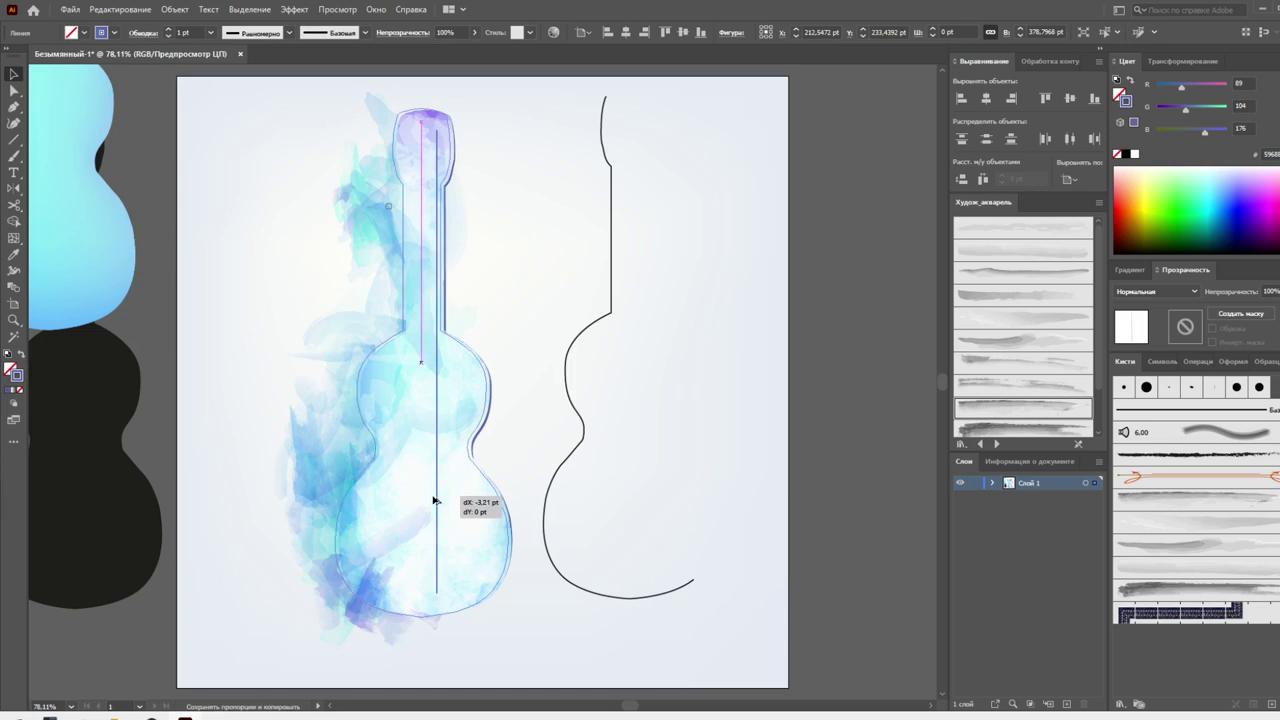
key(ctrl+g)
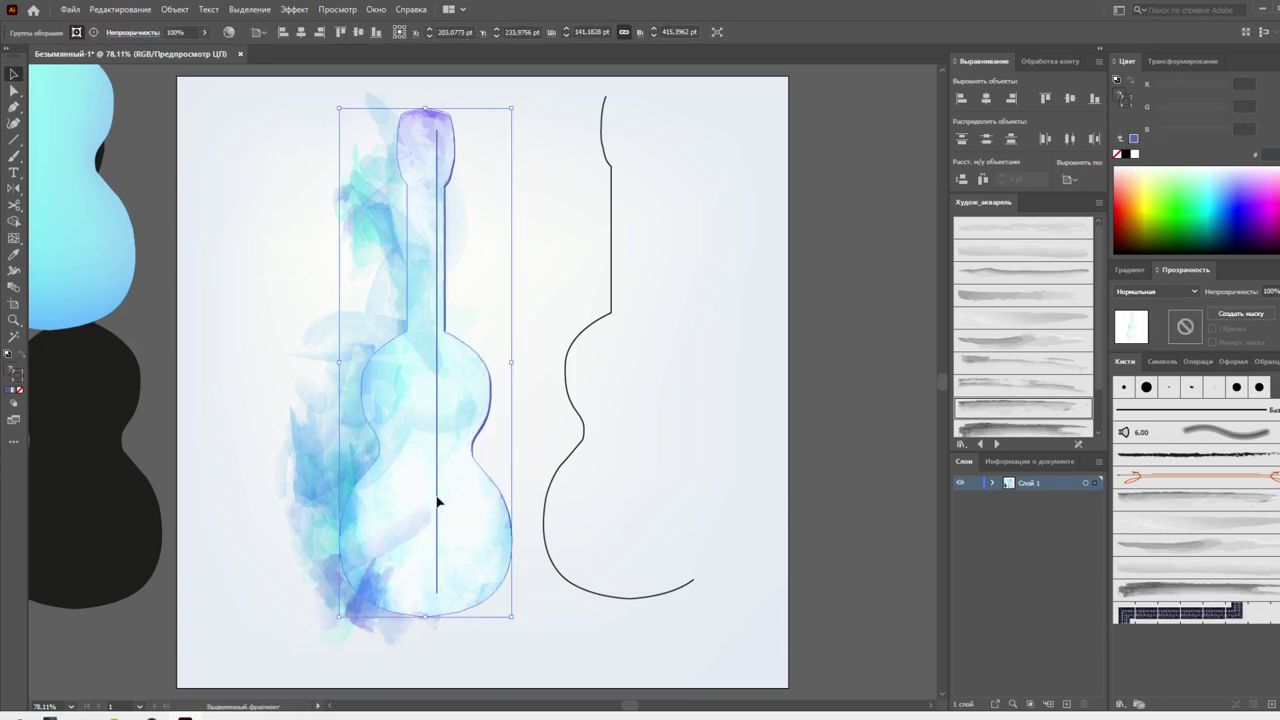
drag(526, 612, 505, 545)
click(492, 528)
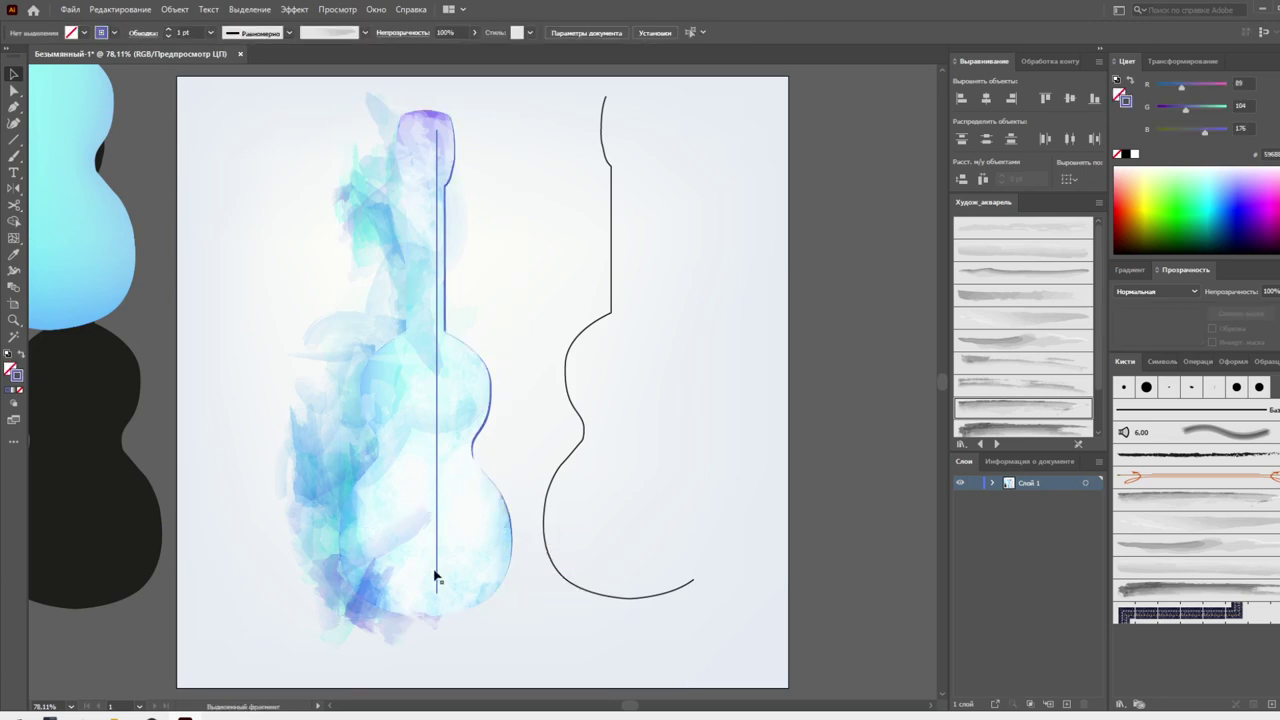
click(437, 590)
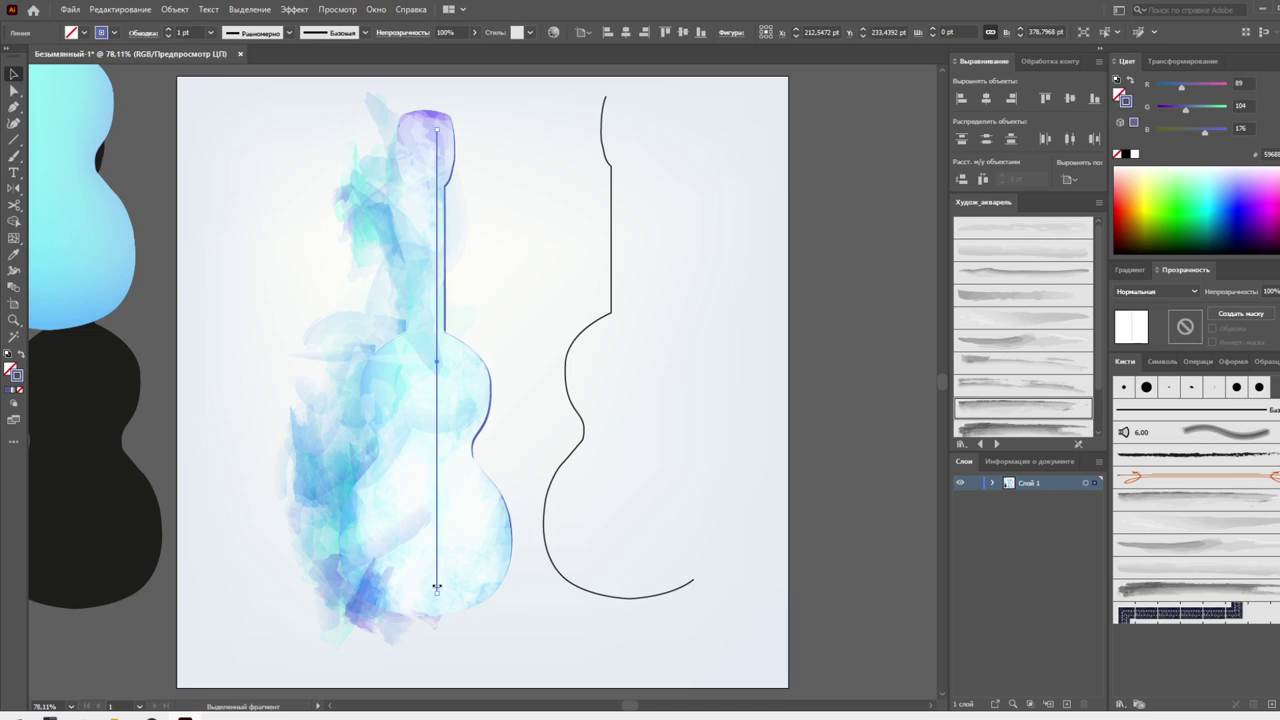
click(517, 591)
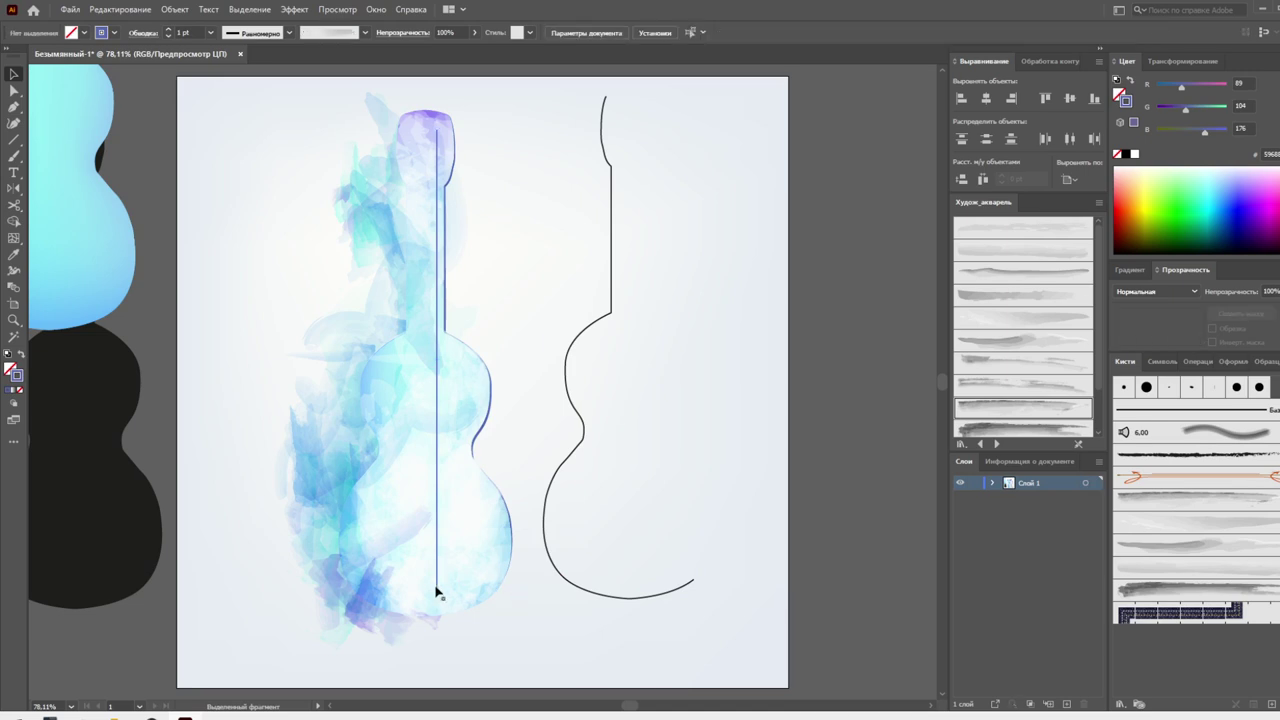
click(437, 591)
Shrink the watercolor patch up under the string and zoom into the lower guitar
drag(436, 538, 437, 540)
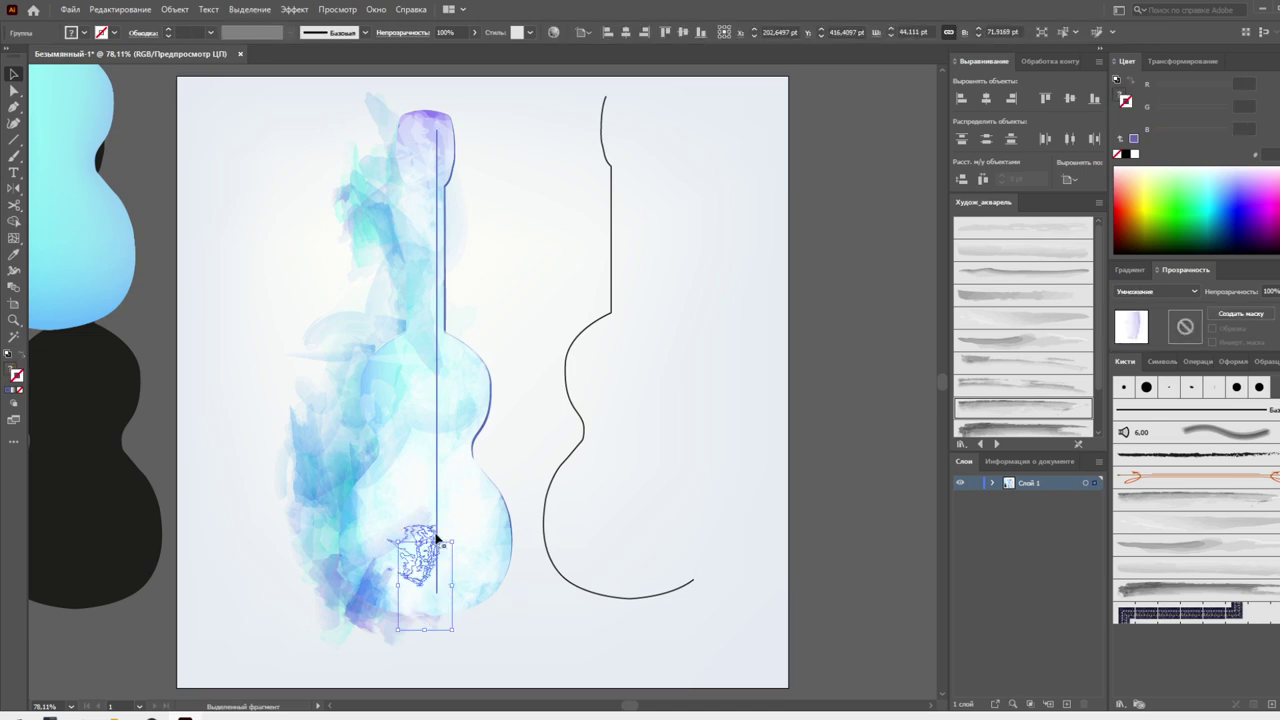
scroll(480, 545, up, 1)
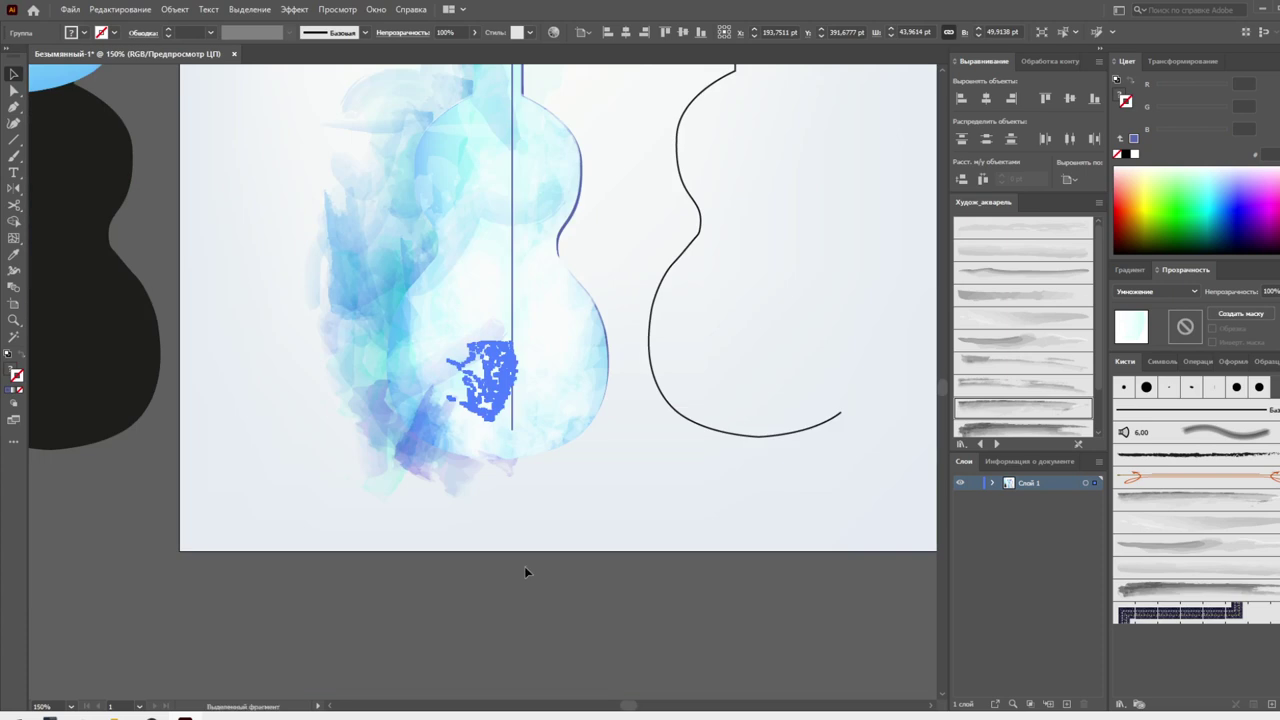
scroll(526, 571, up, 1)
key(Delete)
Copy the string slightly left, repeating with Ctrl+D for evenly spaced parallel strings
click(527, 450)
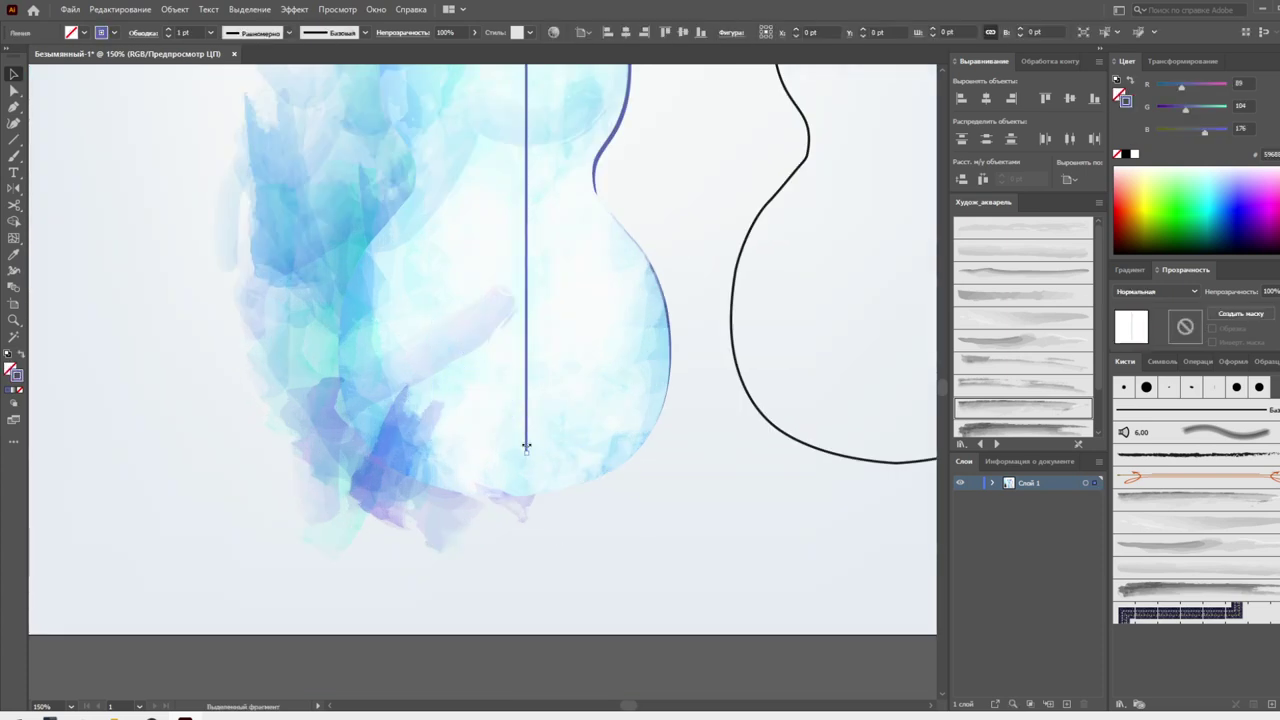
drag(527, 441, 519, 441)
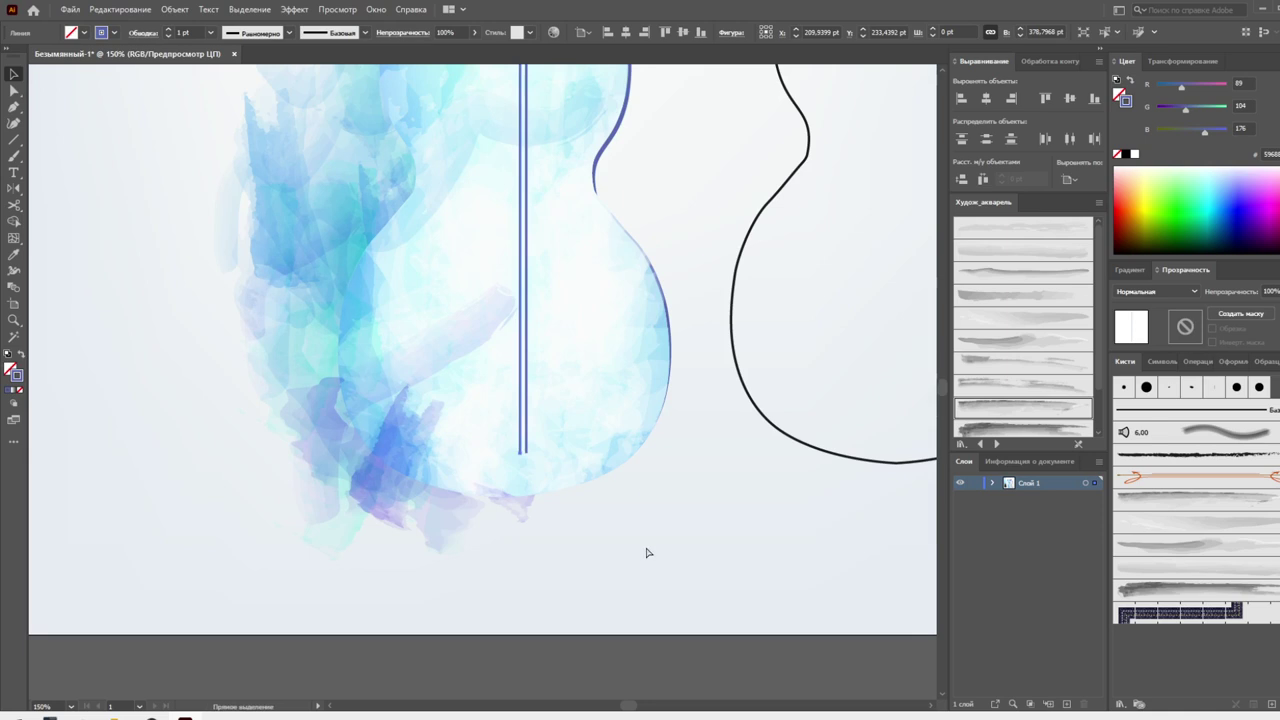
key(ctrl+d)
key(ctrl+d)
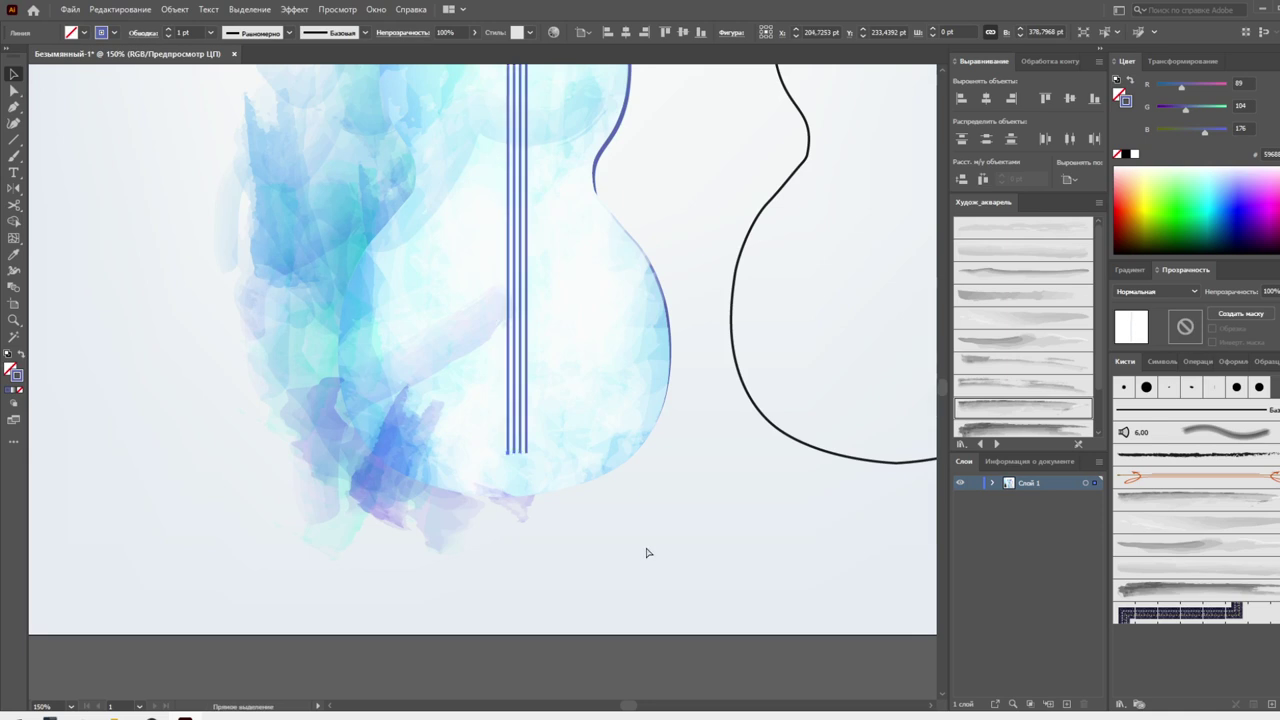
key(ctrl+d)
key(ctrl+d)
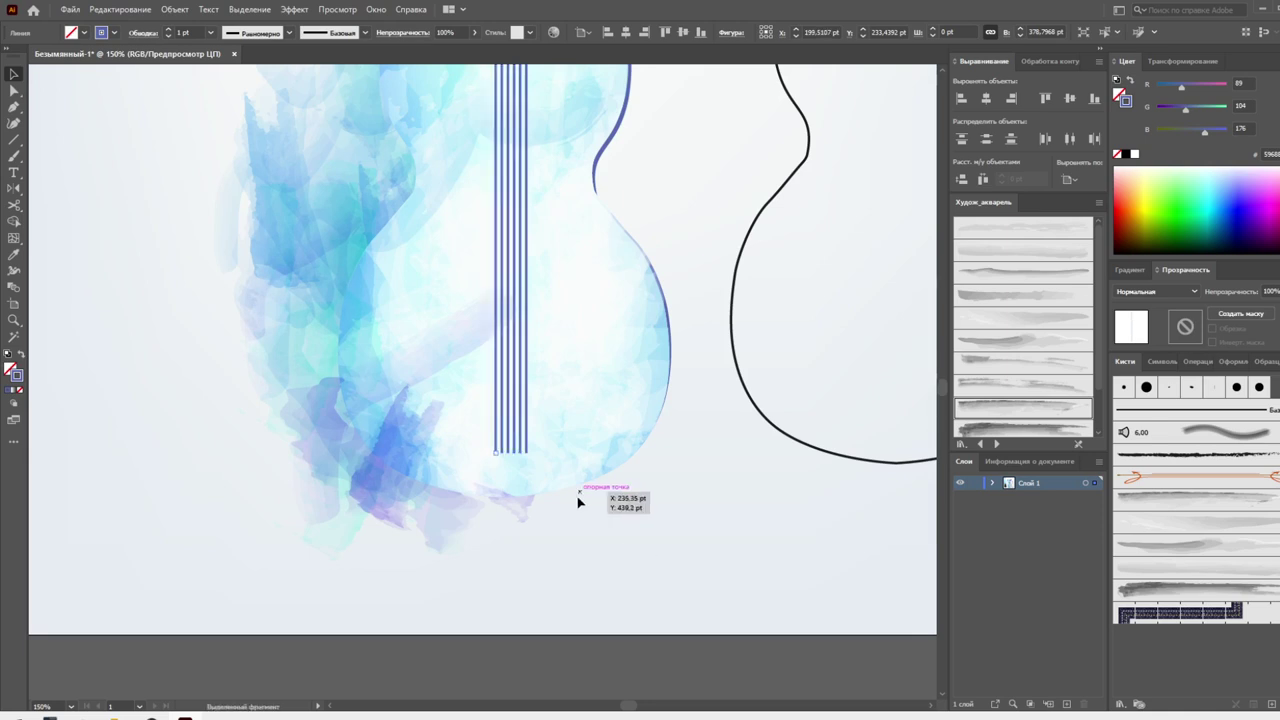
click(588, 525)
Inspect the six strings down to their lower ends and select one string line
scroll(594, 556, up, 2)
scroll(594, 558, up, 2)
scroll(594, 558, up, 3)
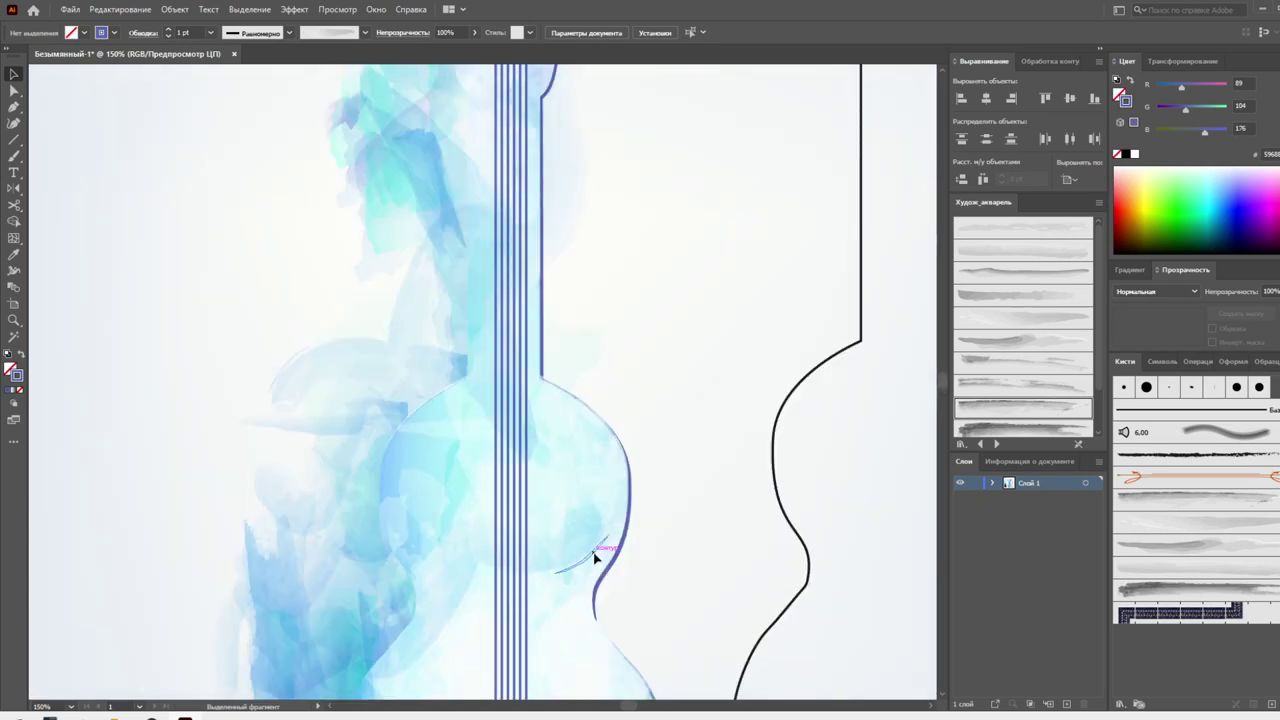
scroll(594, 558, up, 2)
scroll(594, 558, up, 3)
scroll(594, 558, down, 3)
scroll(594, 558, down, 3)
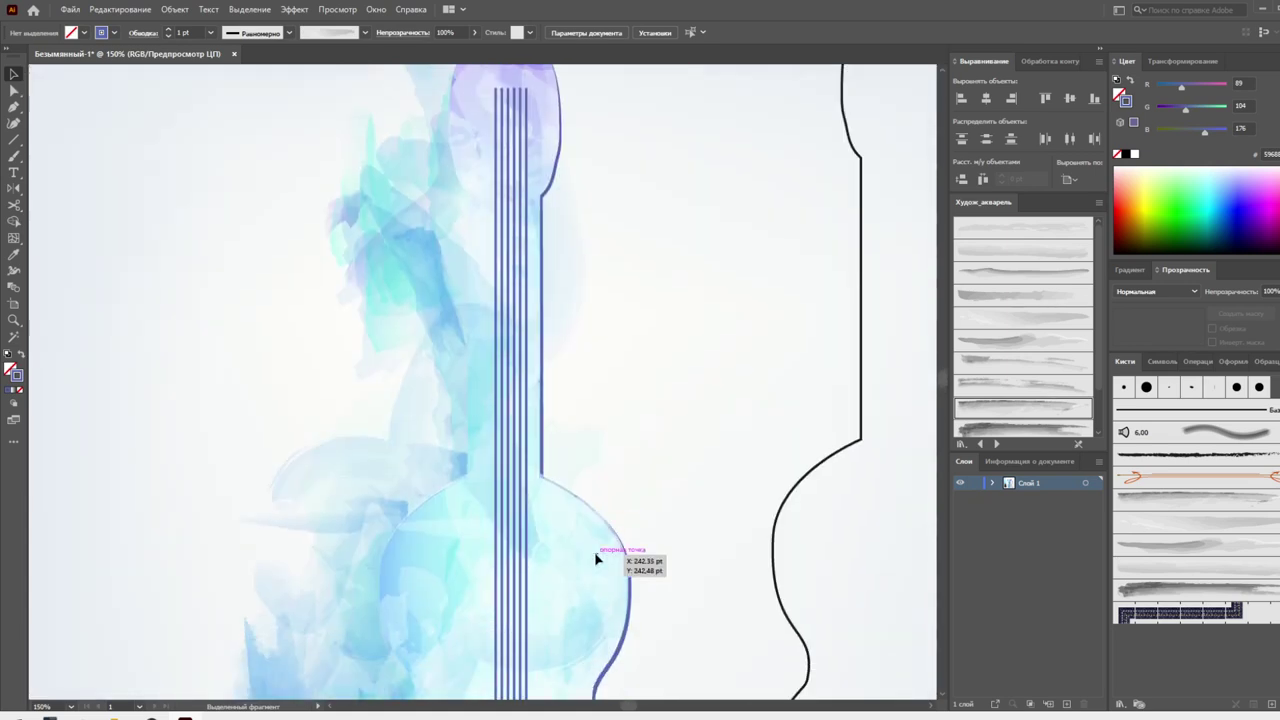
scroll(594, 558, down, 2)
scroll(594, 558, down, 1)
scroll(594, 562, down, 4)
scroll(604, 565, down, 3)
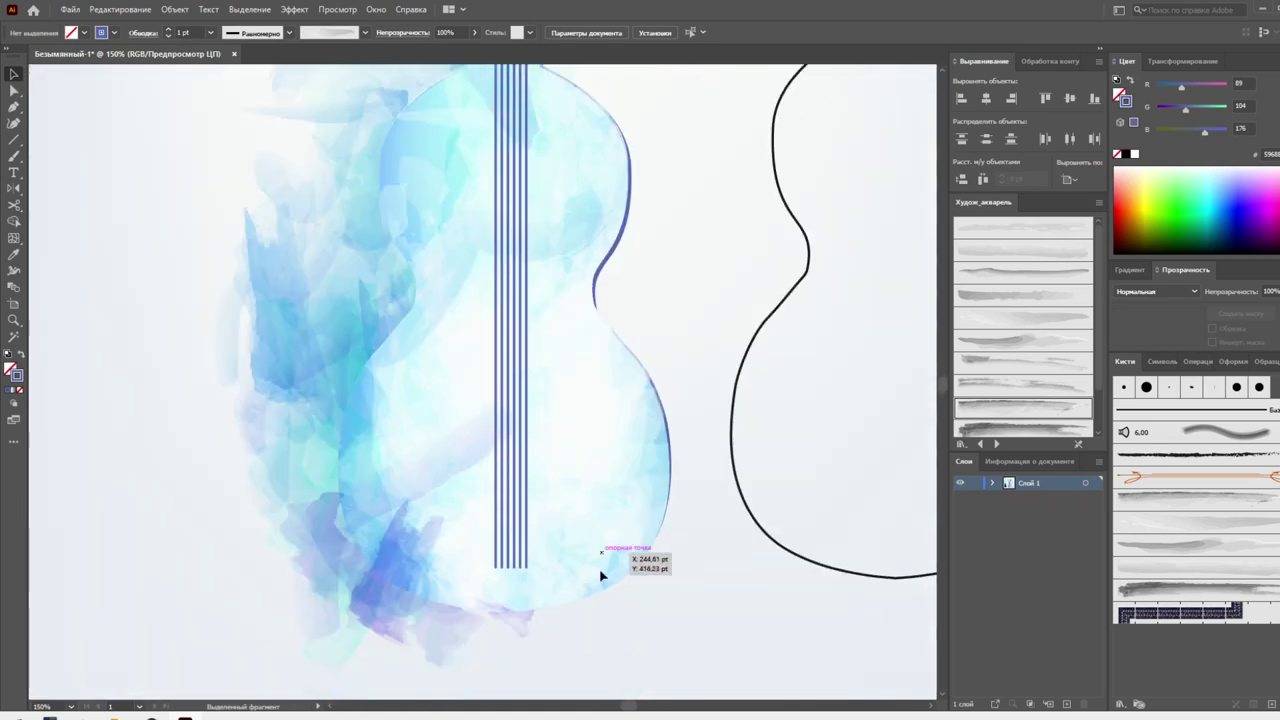
scroll(603, 570, down, 1)
click(501, 515)
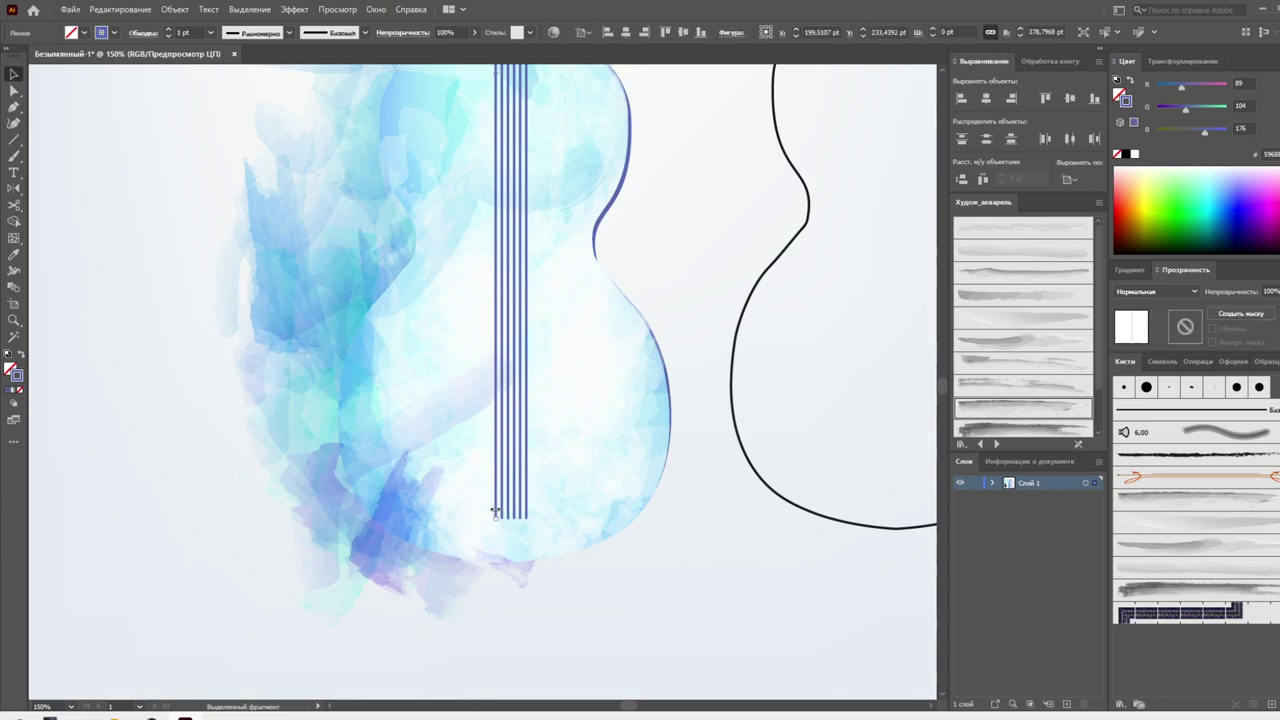
Marquee-select the watercolor patch below the strings and drag it up to their lower ends
drag(415, 640, 643, 537)
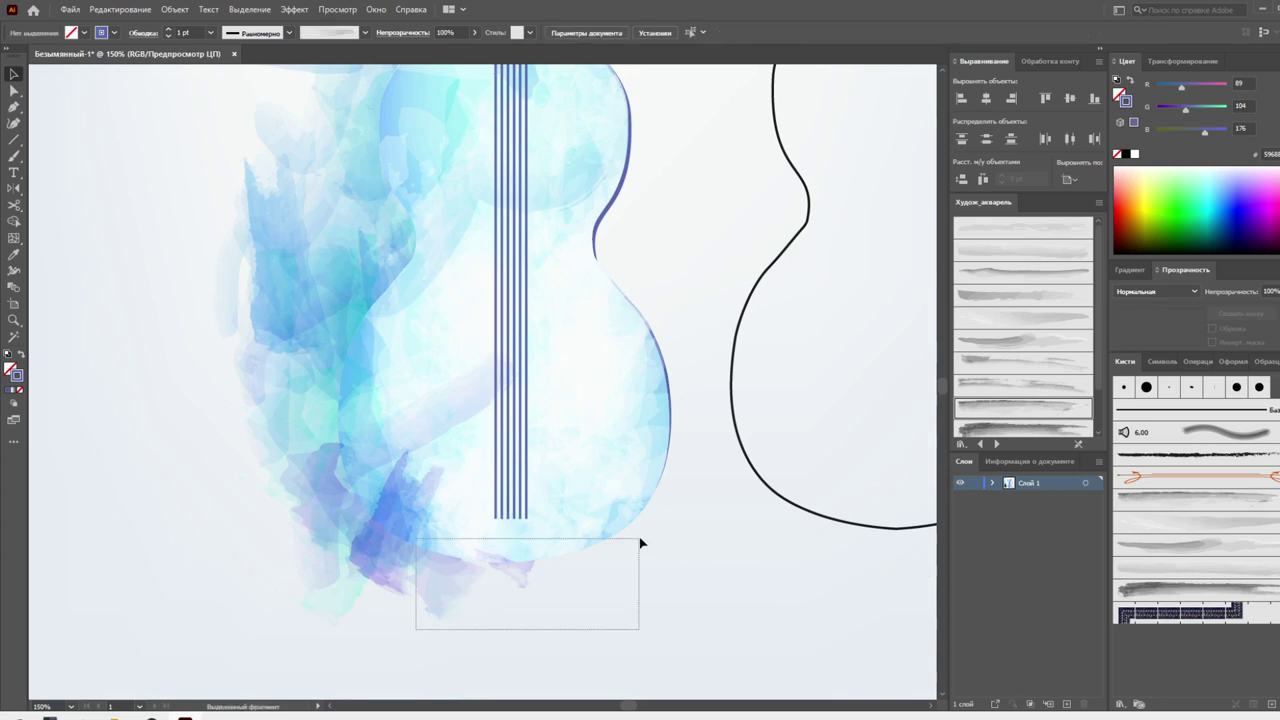
click(618, 541)
drag(491, 523, 540, 515)
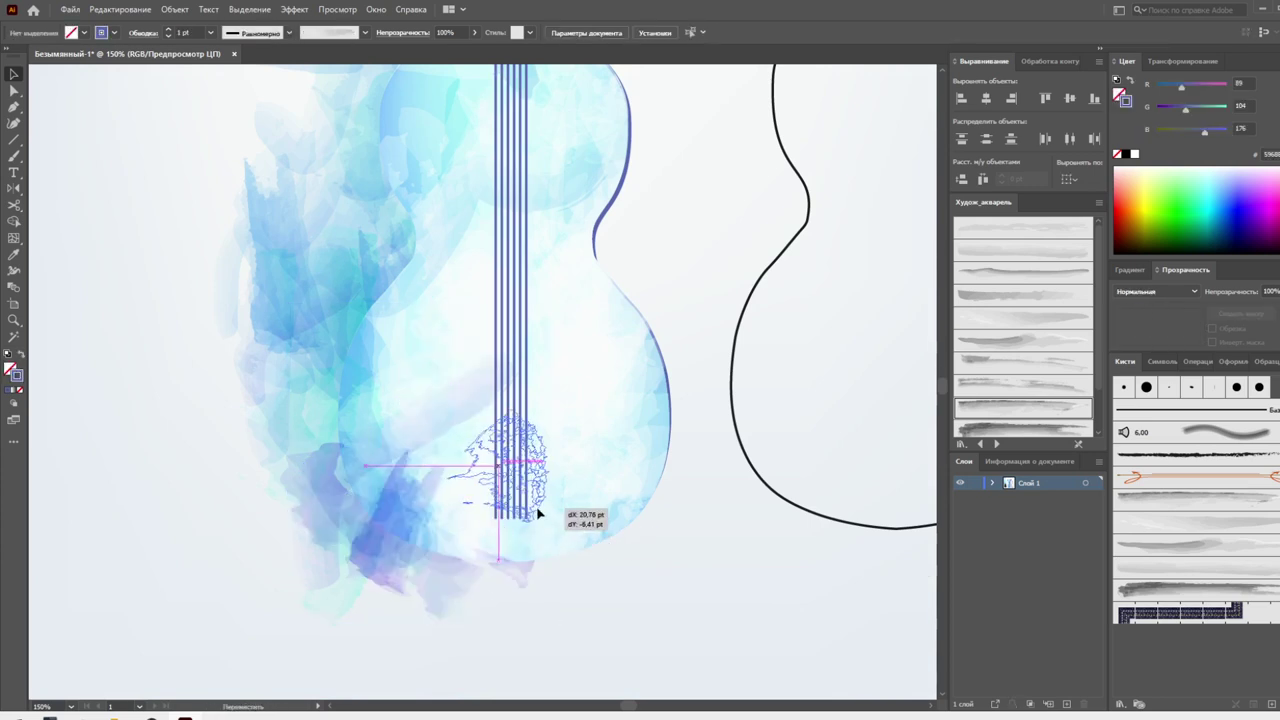
click(503, 523)
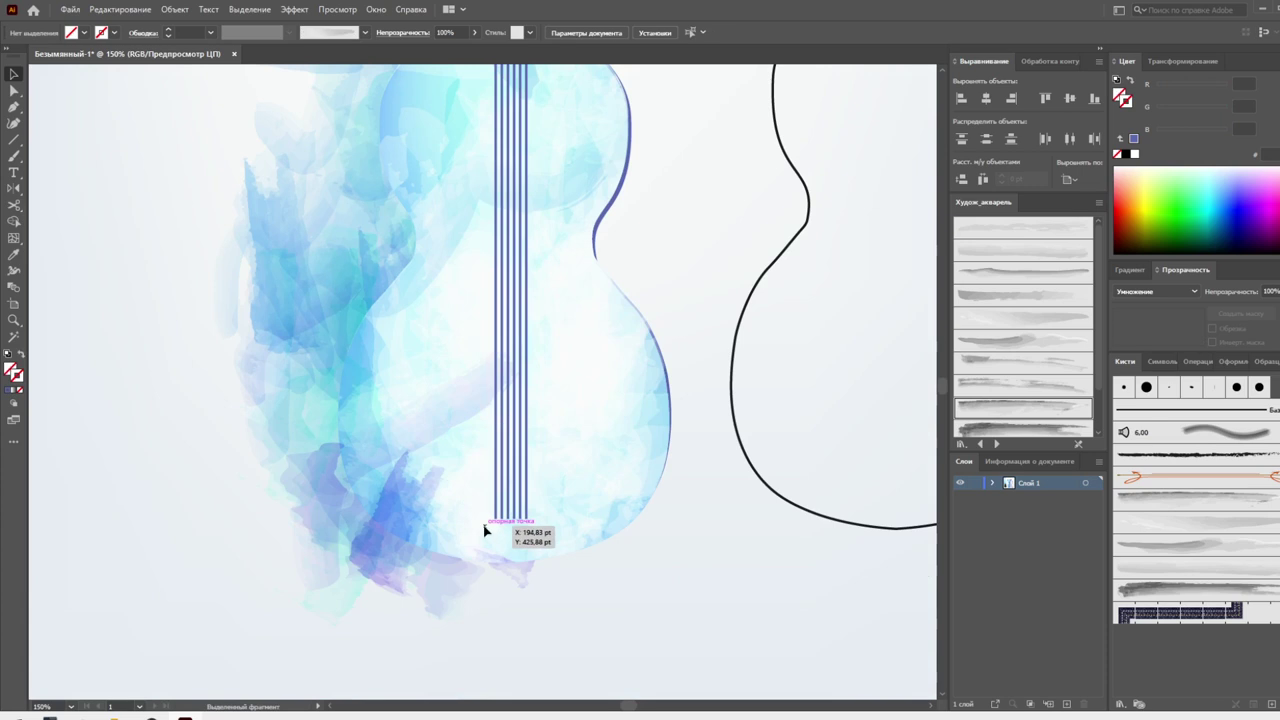
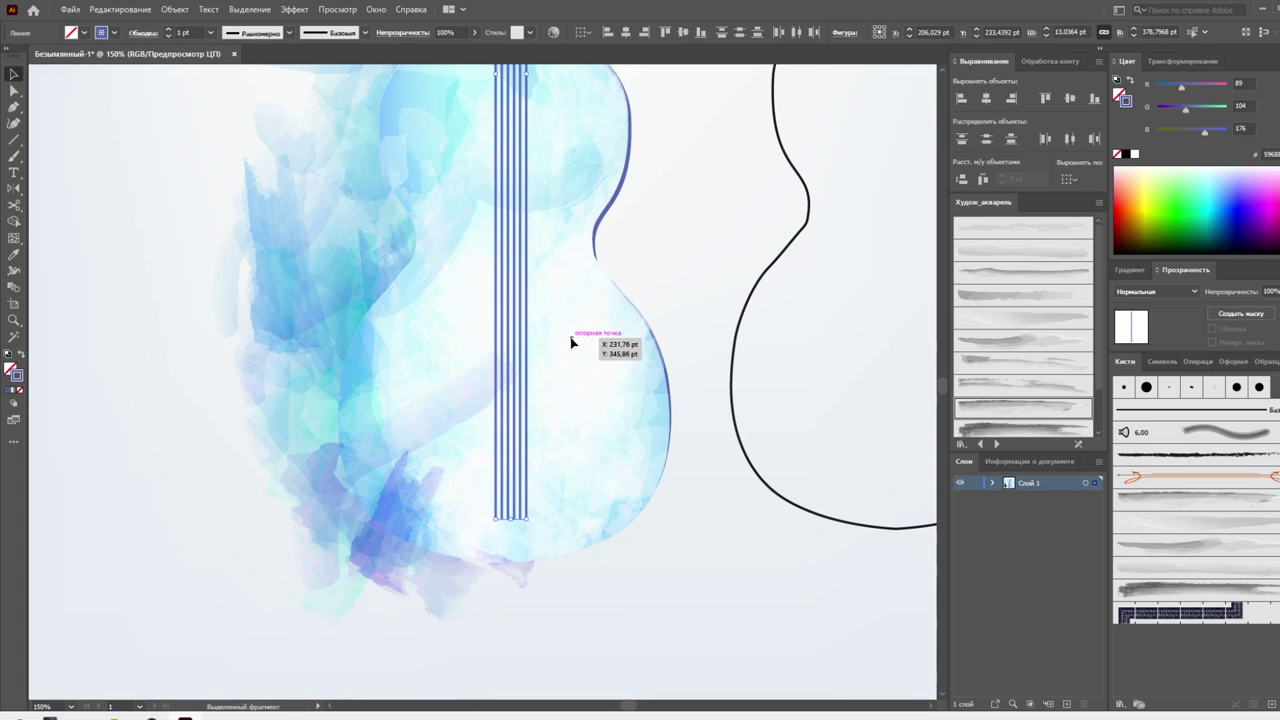
Group the guitar strings and fill them with a light-blue linear gradient
key(ctrl+g)
key(ctrl+0)
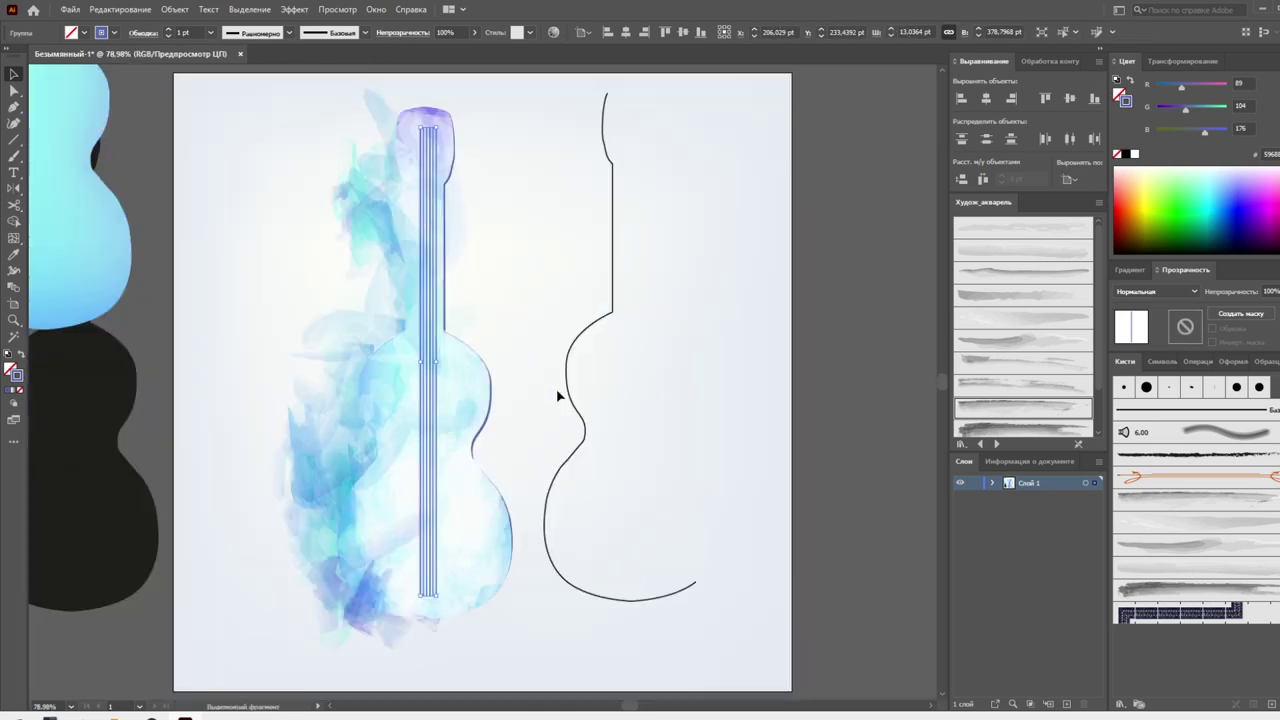
click(1133, 270)
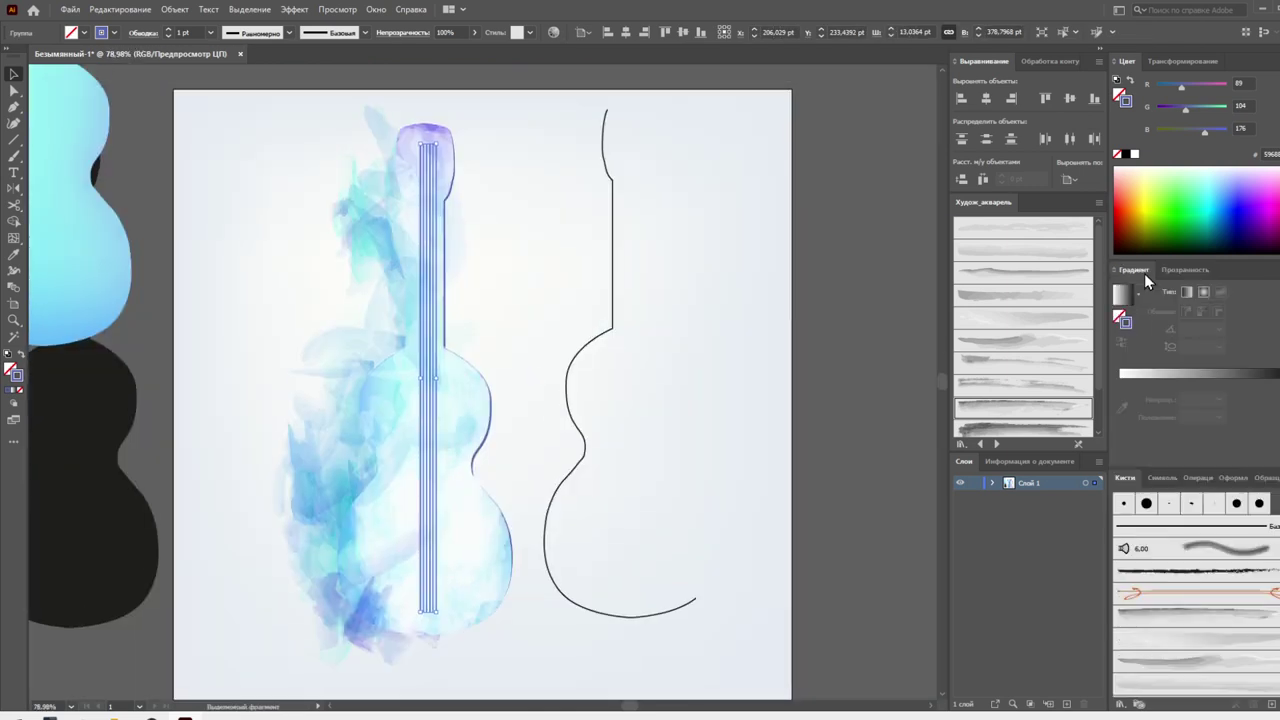
click(1143, 373)
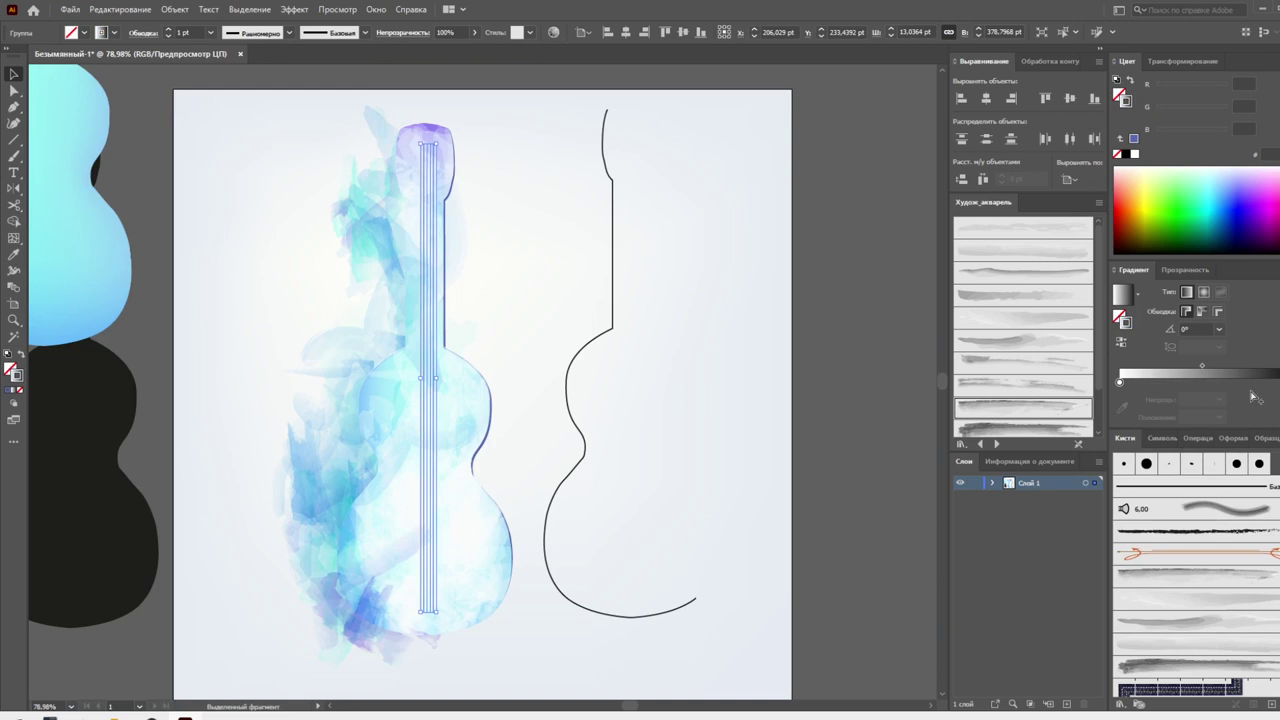
drag(1225, 186, 1222, 202)
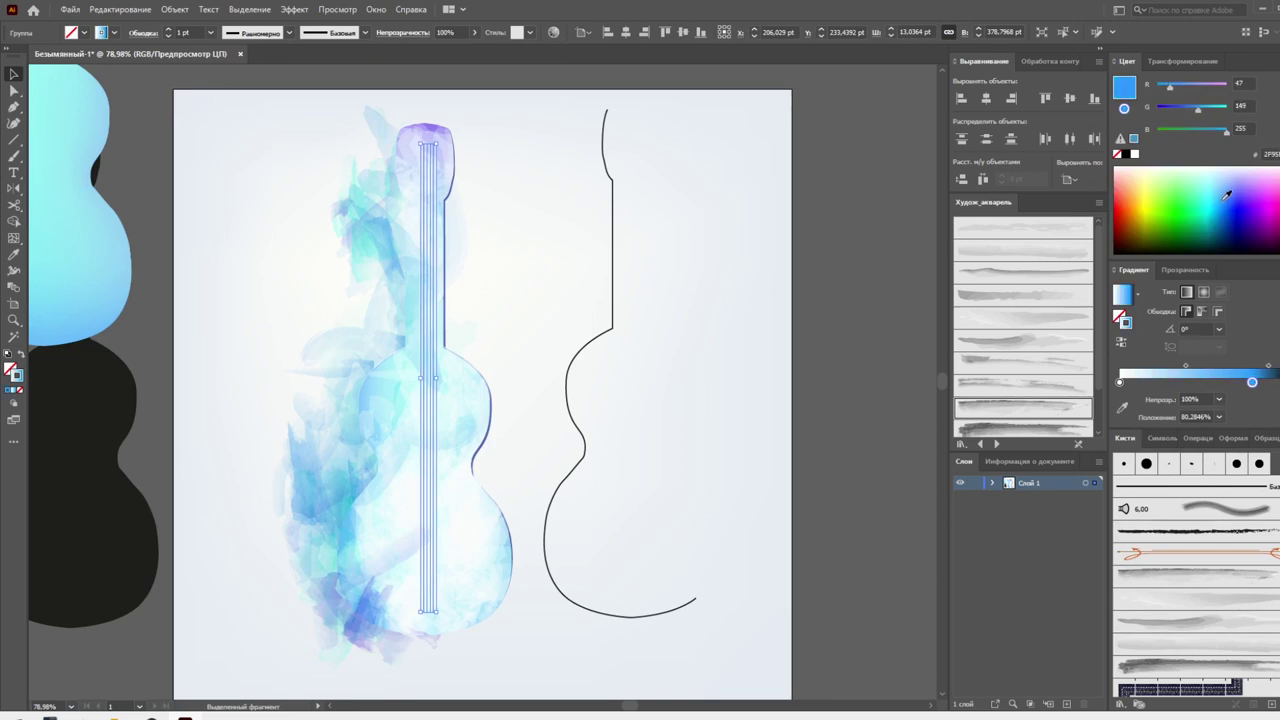
click(652, 317)
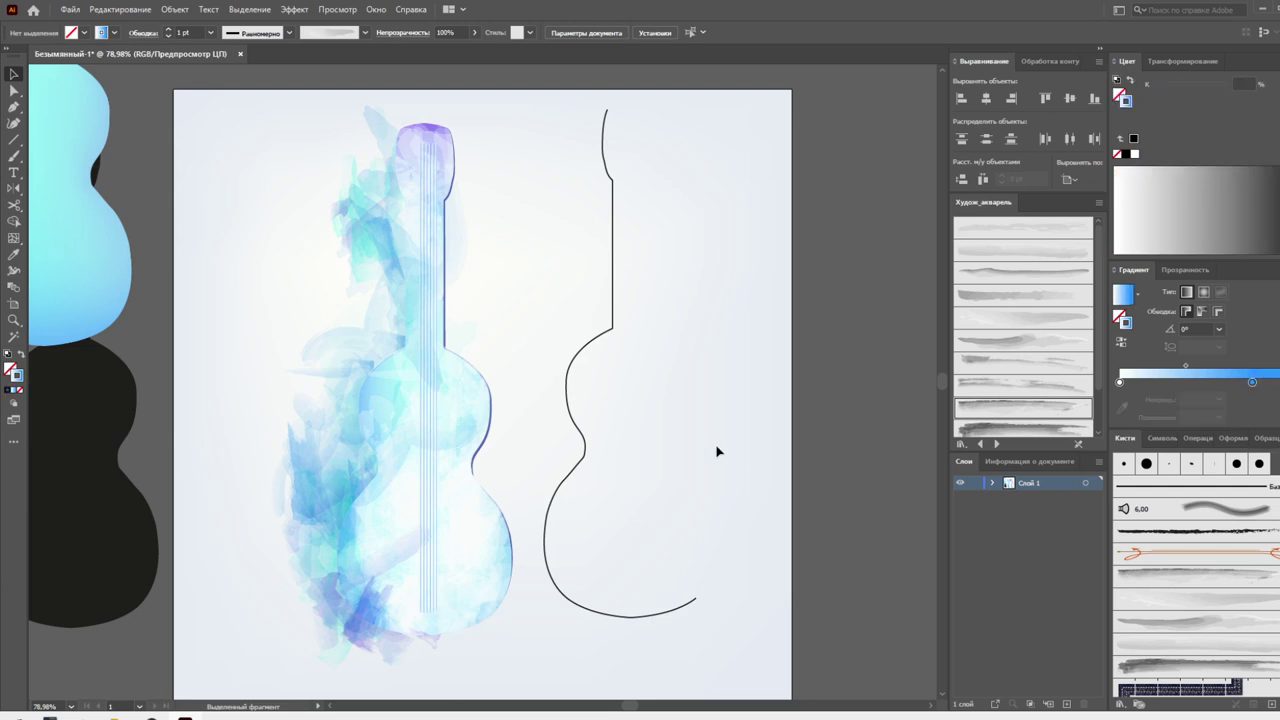
Set the strings' gradient angle to 90° so it runs vertically
click(438, 520)
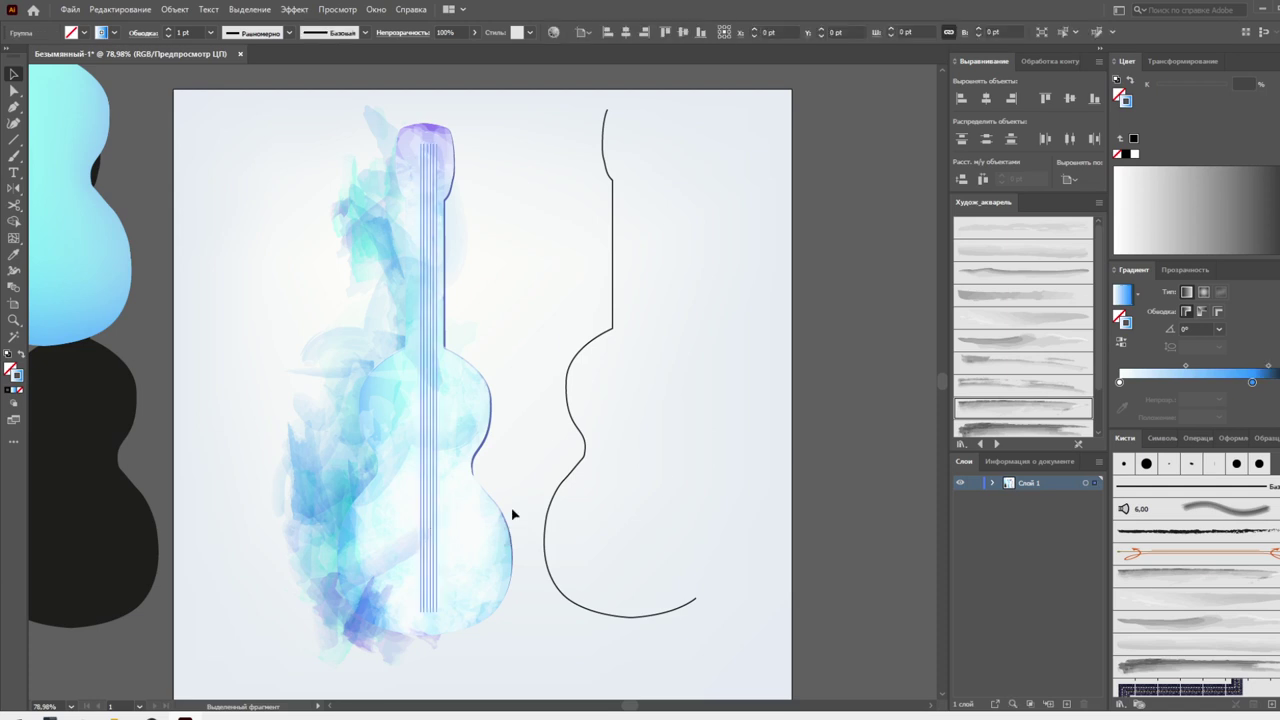
click(1219, 329)
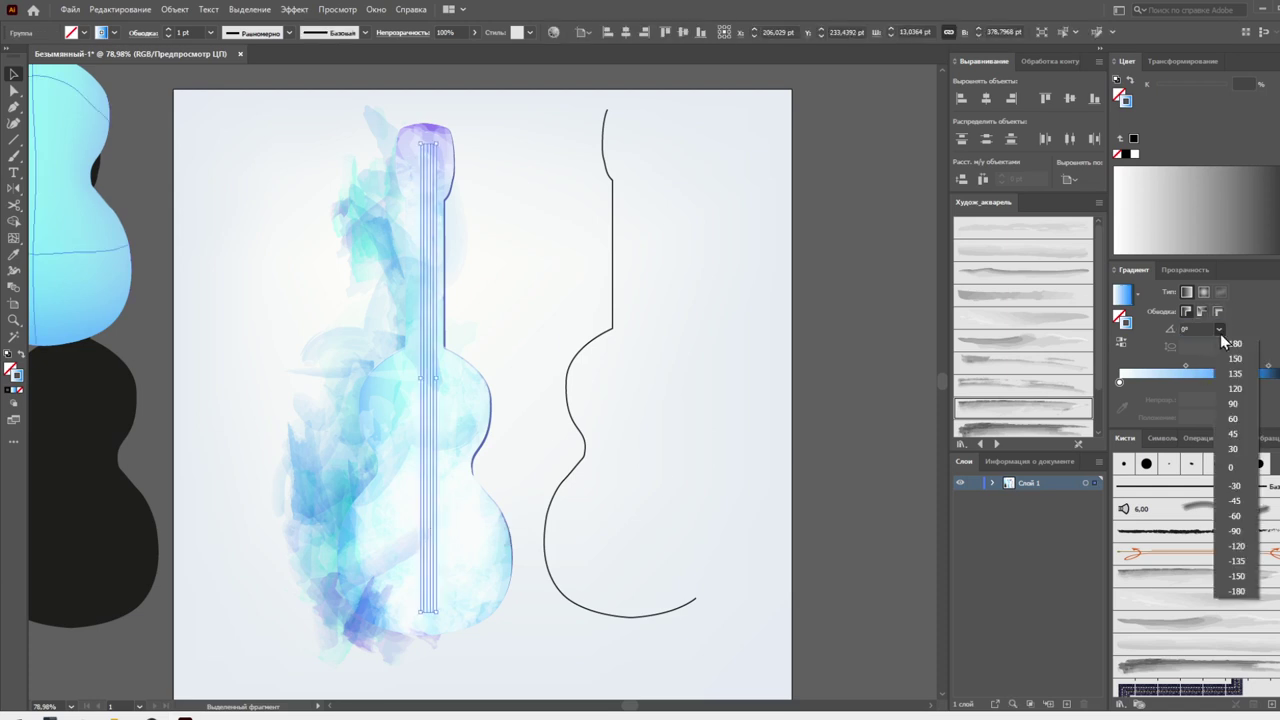
click(1238, 422)
click(779, 388)
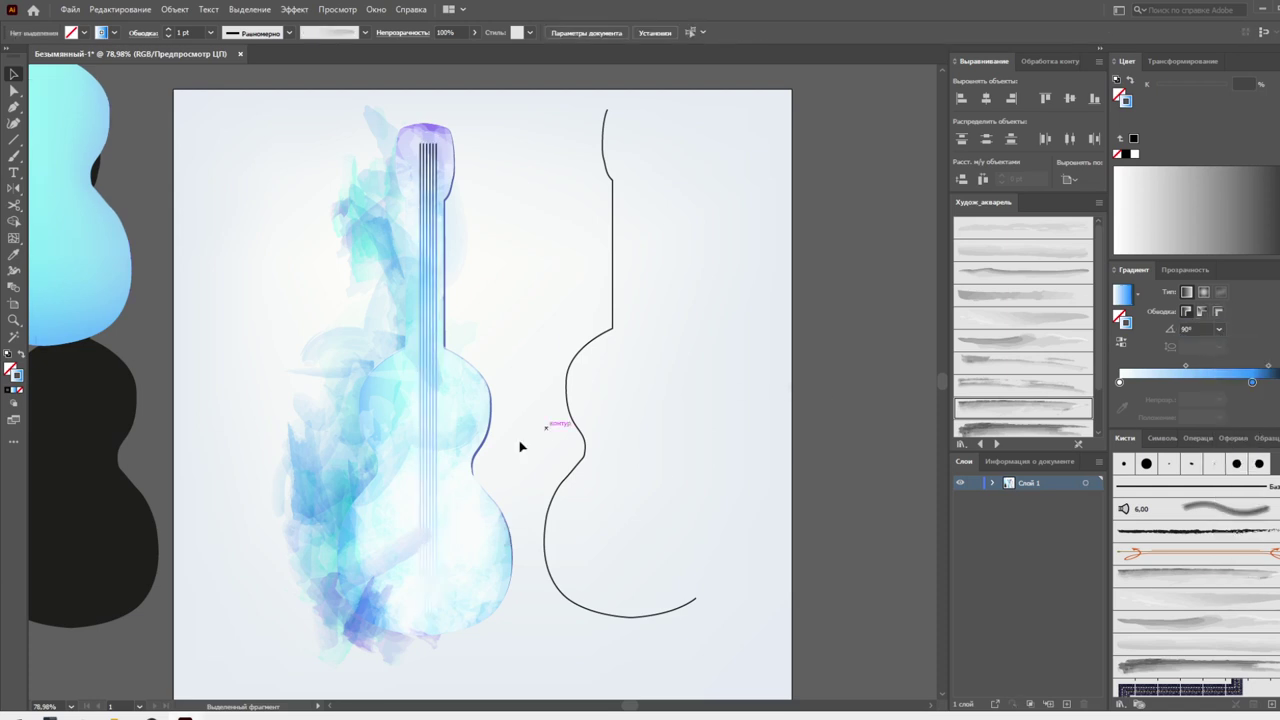
click(420, 486)
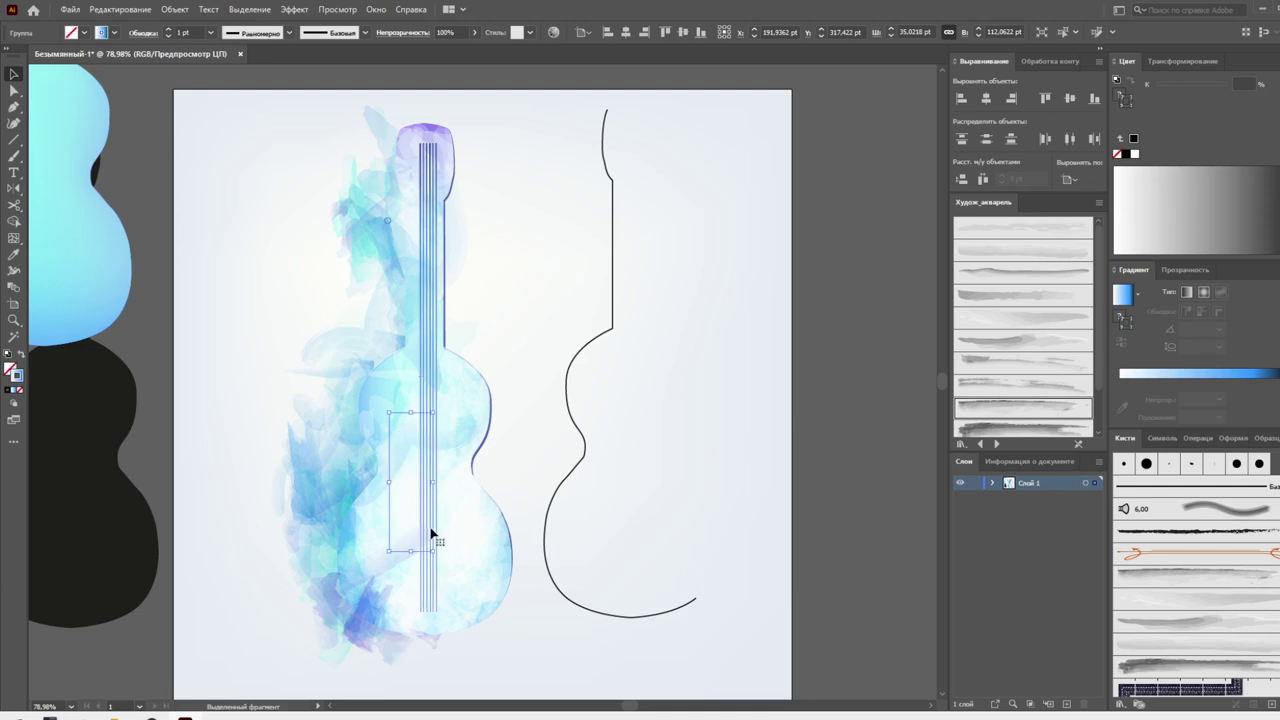
click(432, 535)
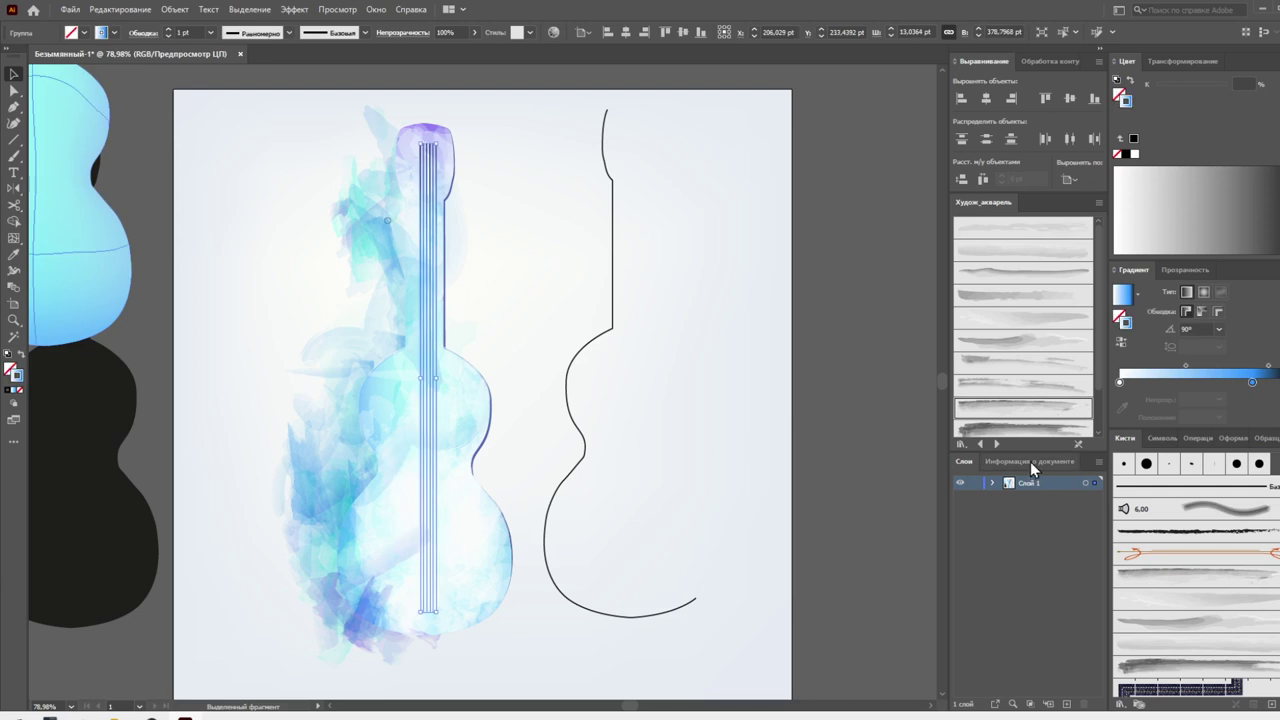
click(705, 437)
Shift a gradient stop along the strings and make it pale blue, leaving blend mode unchanged
click(428, 555)
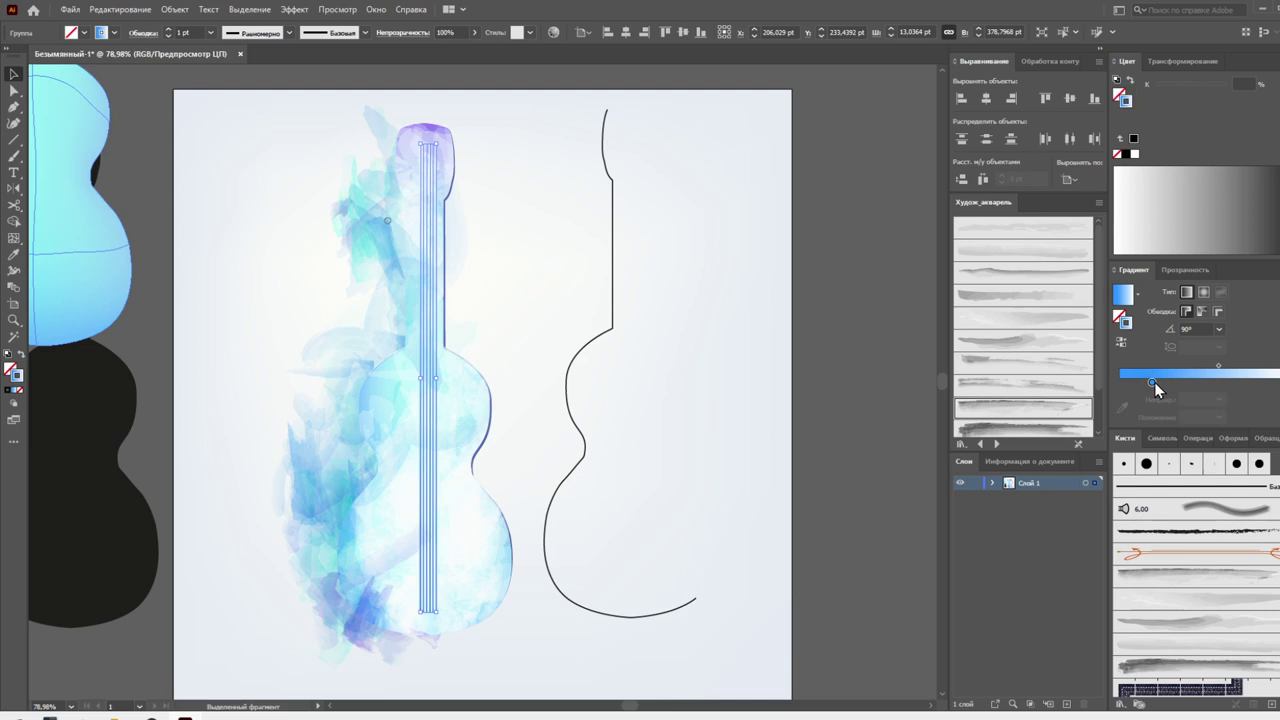
drag(1152, 382, 1229, 382)
click(1130, 388)
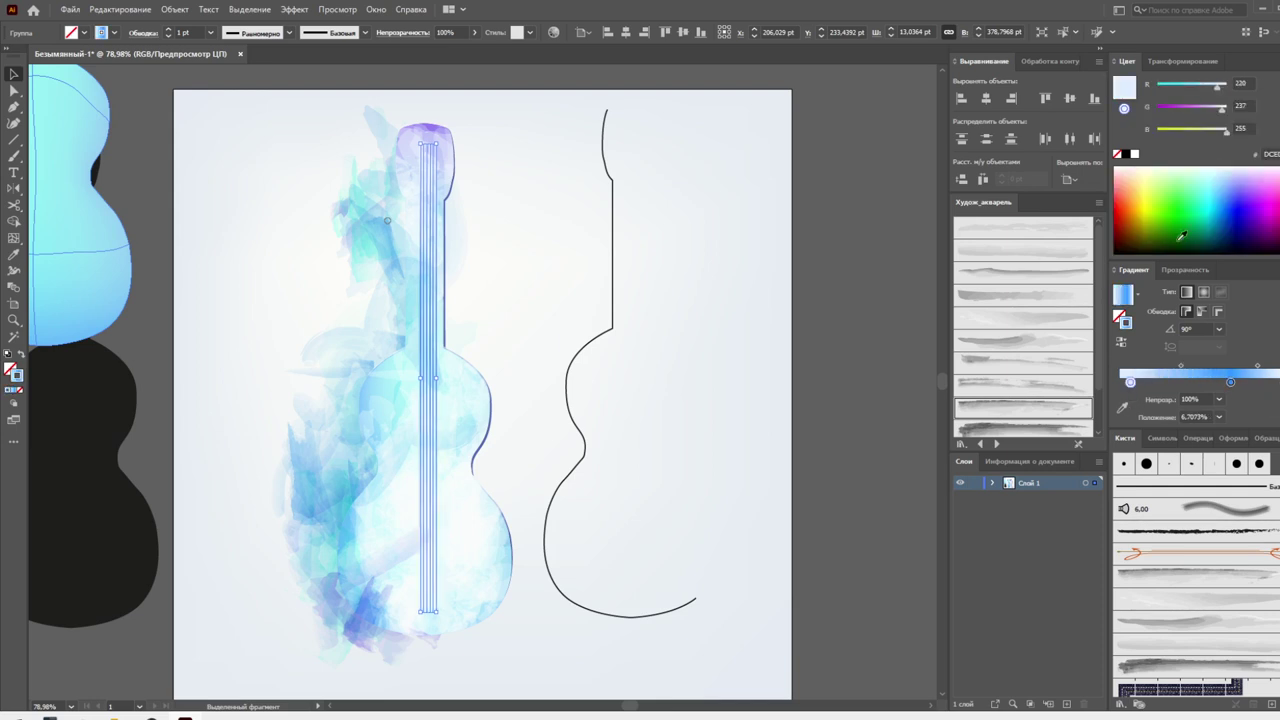
click(1180, 270)
click(1160, 292)
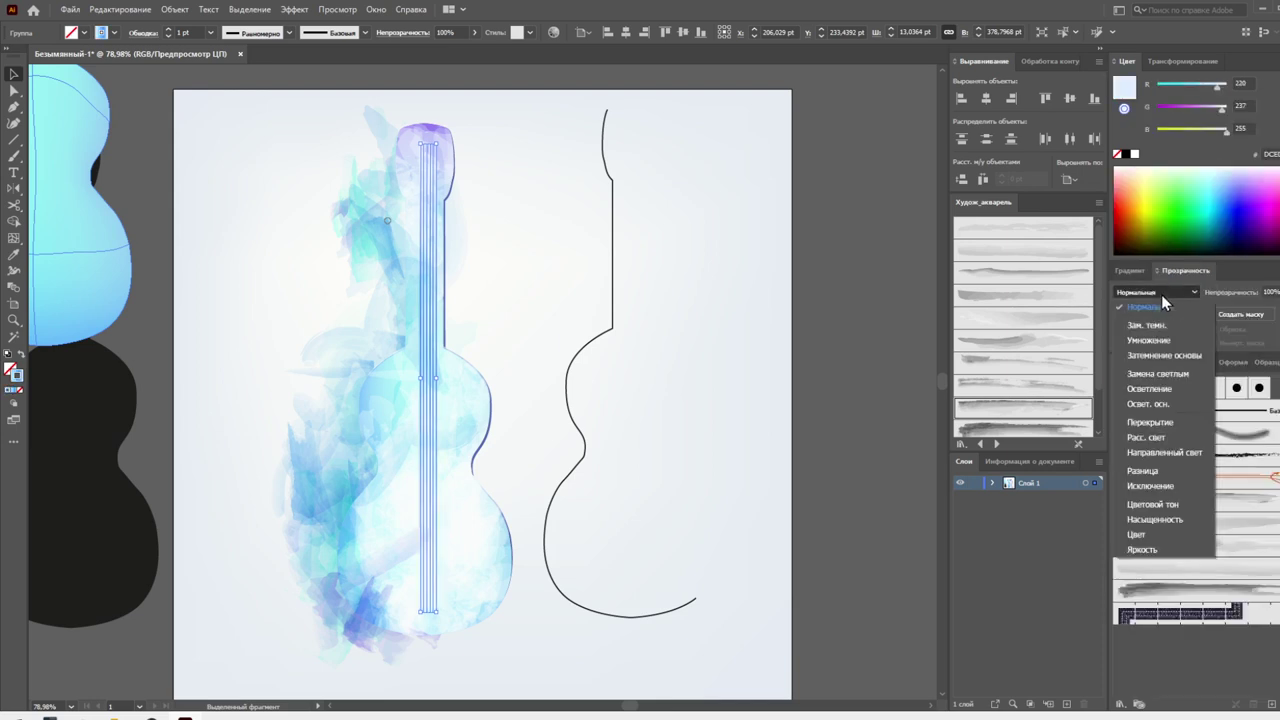
click(1098, 454)
click(810, 365)
Undo recent edits to restore the strings' earlier gradient appearance
scroll(811, 360, up, 1)
scroll(811, 363, down, 1)
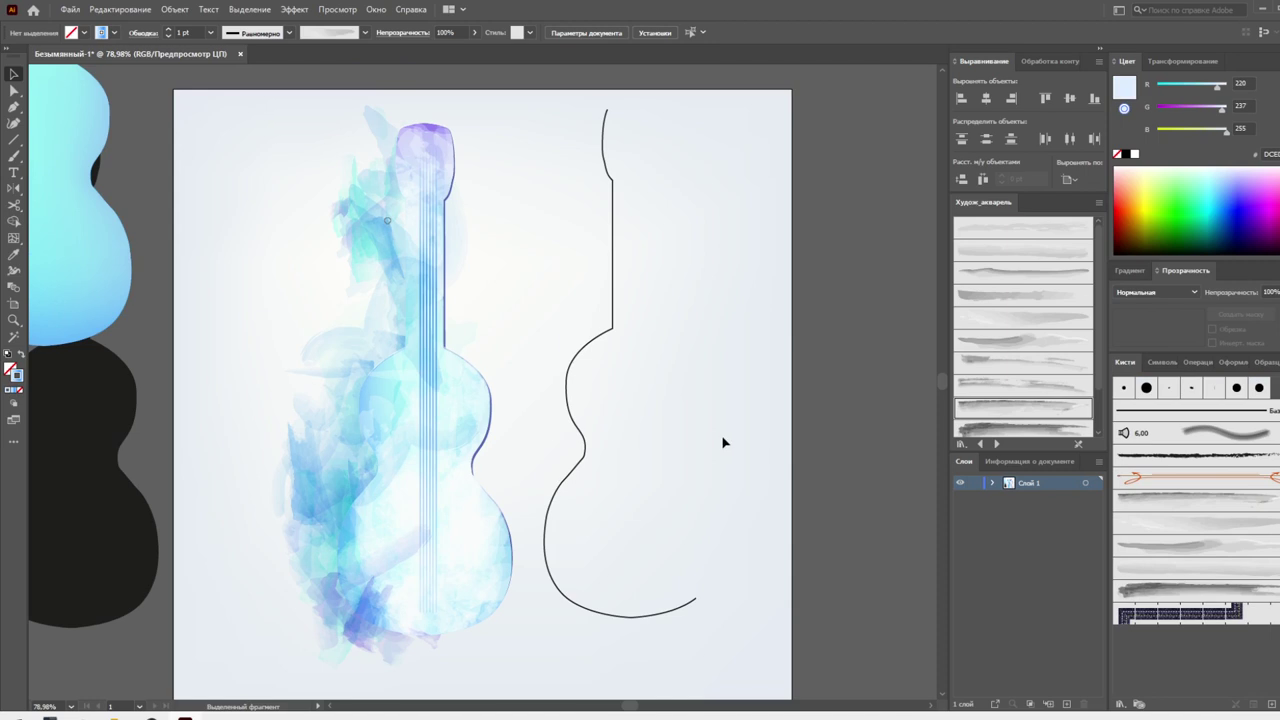
key(ctrl+z)
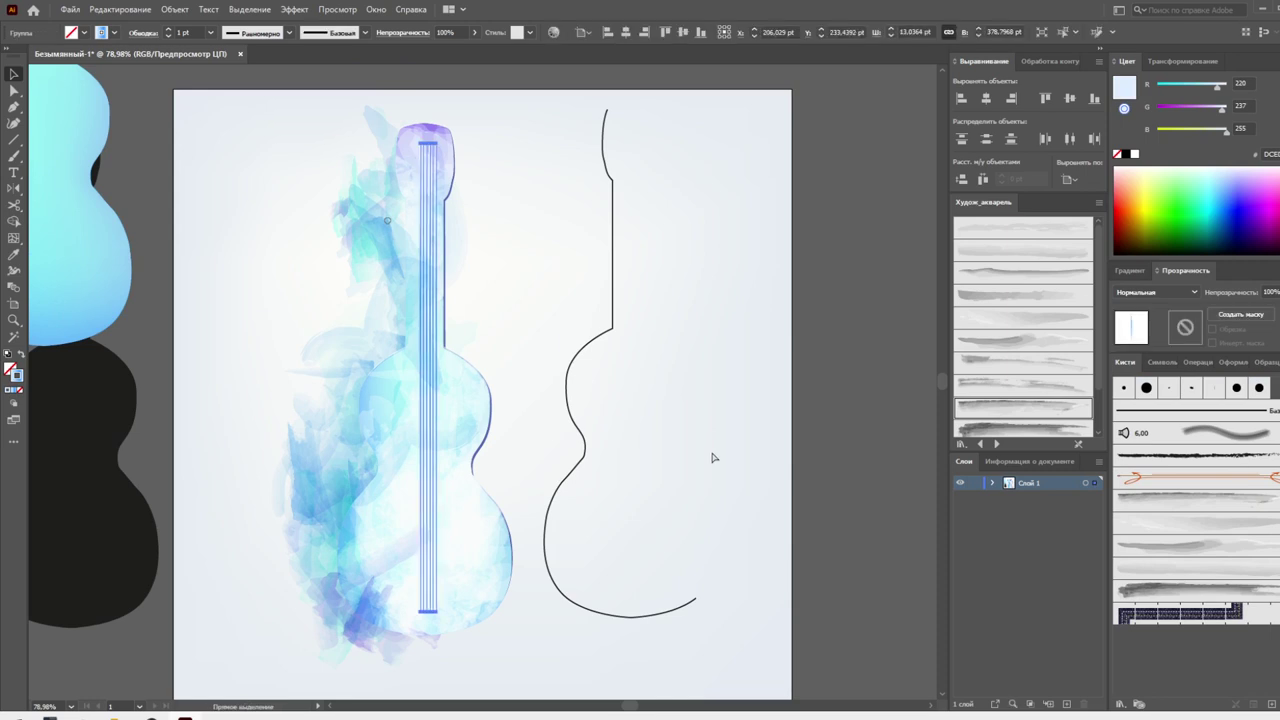
key(ctrl+z)
key(ctrl+z)
click(437, 566)
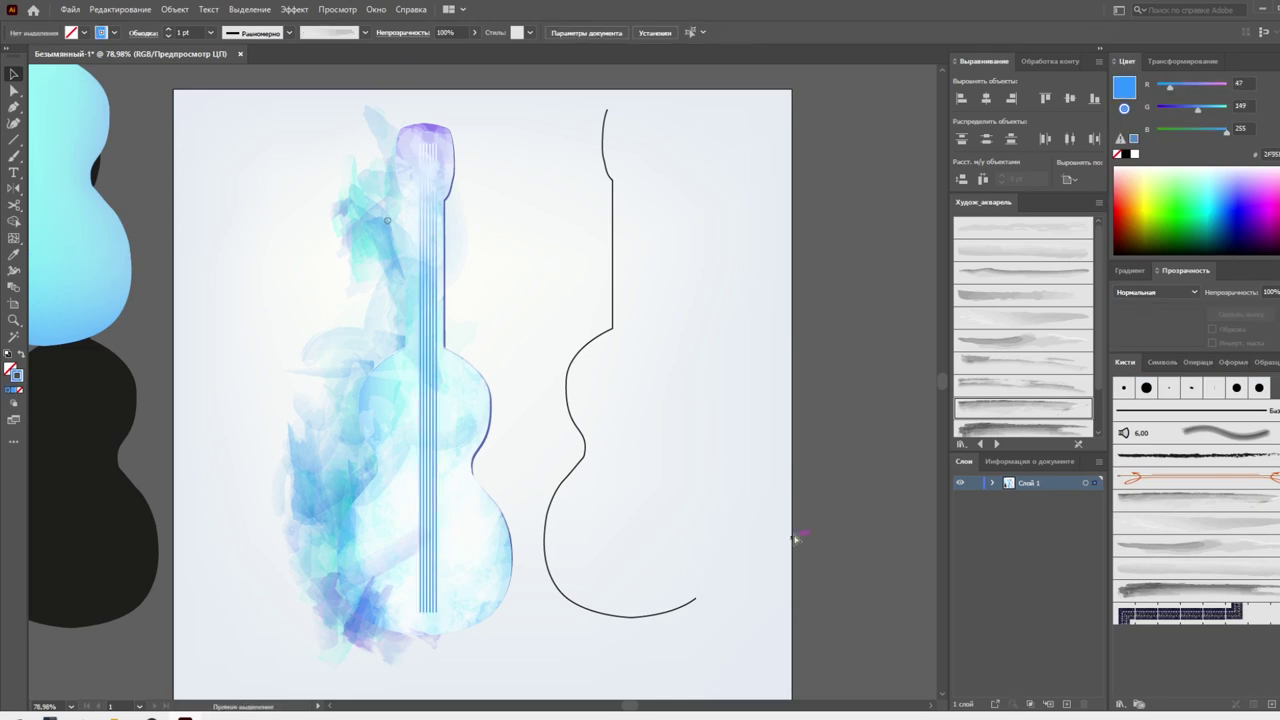
key(ctrl+z)
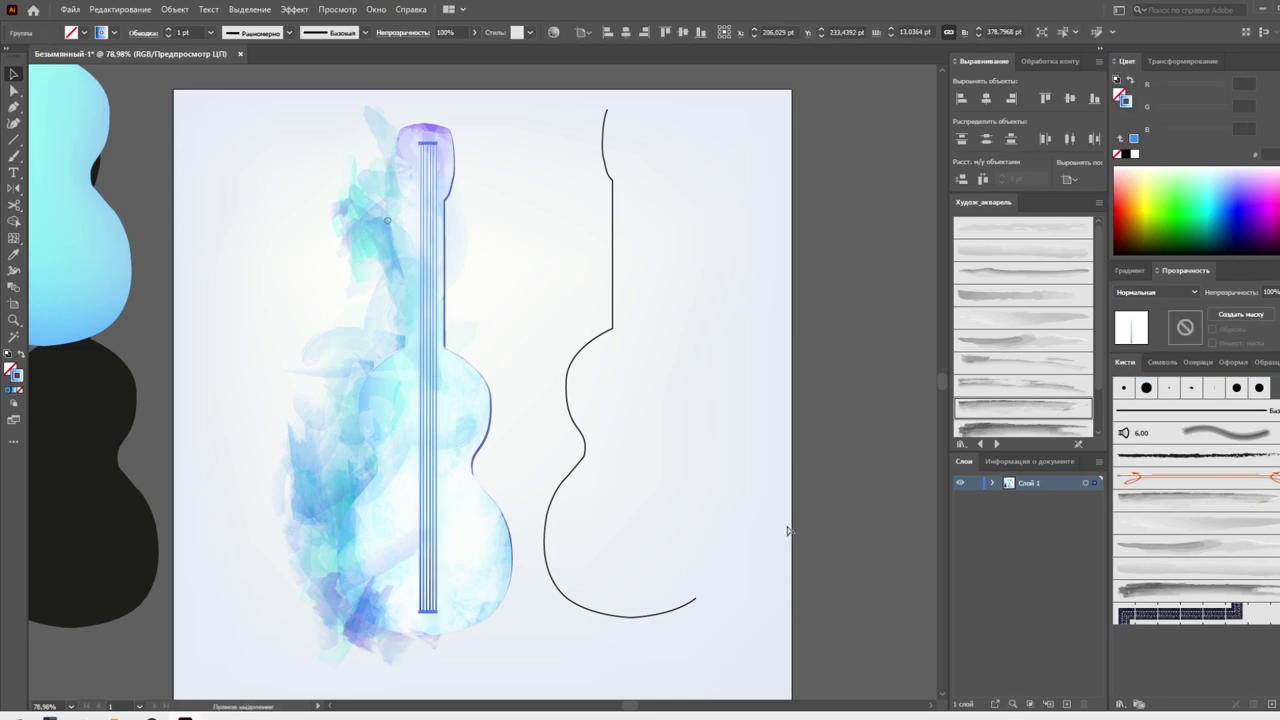
key(ctrl+z)
key(ctrl+z)
key(ctrl+z)
click(787, 531)
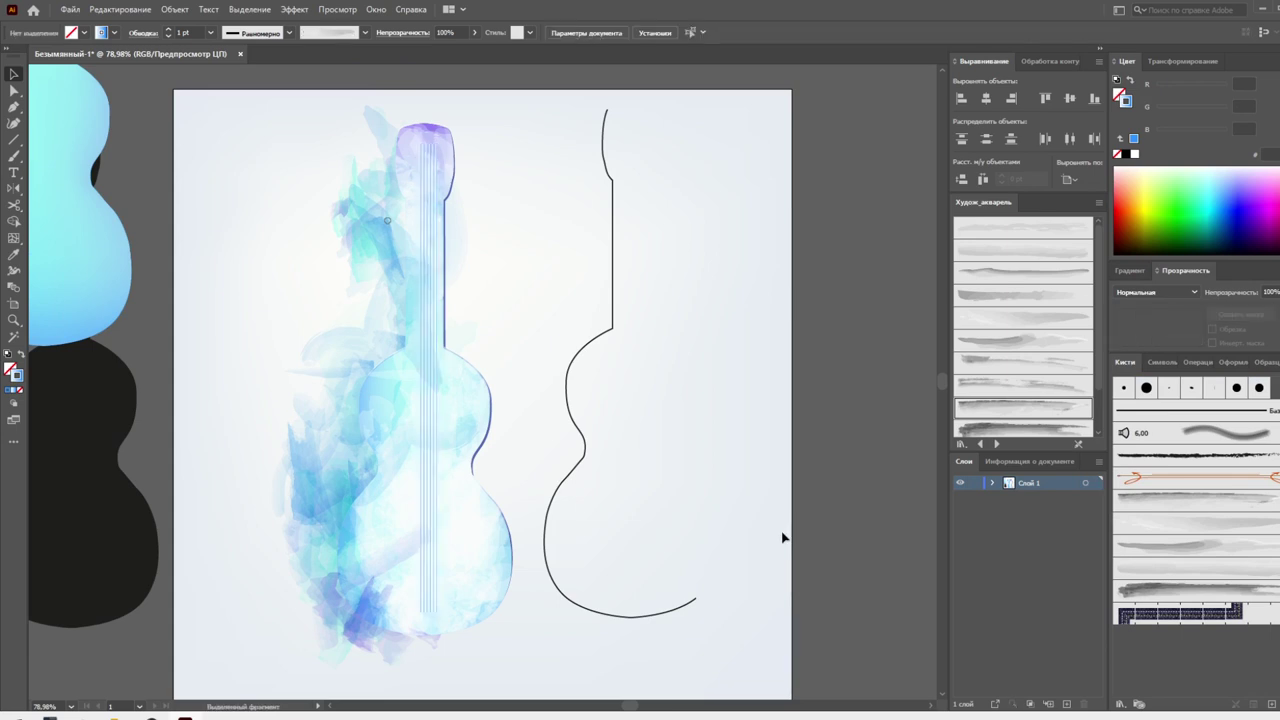
Draw a small circle beside the guitar neck and give it the gradient as fill
click(13, 142)
drag(12, 146, 55, 156)
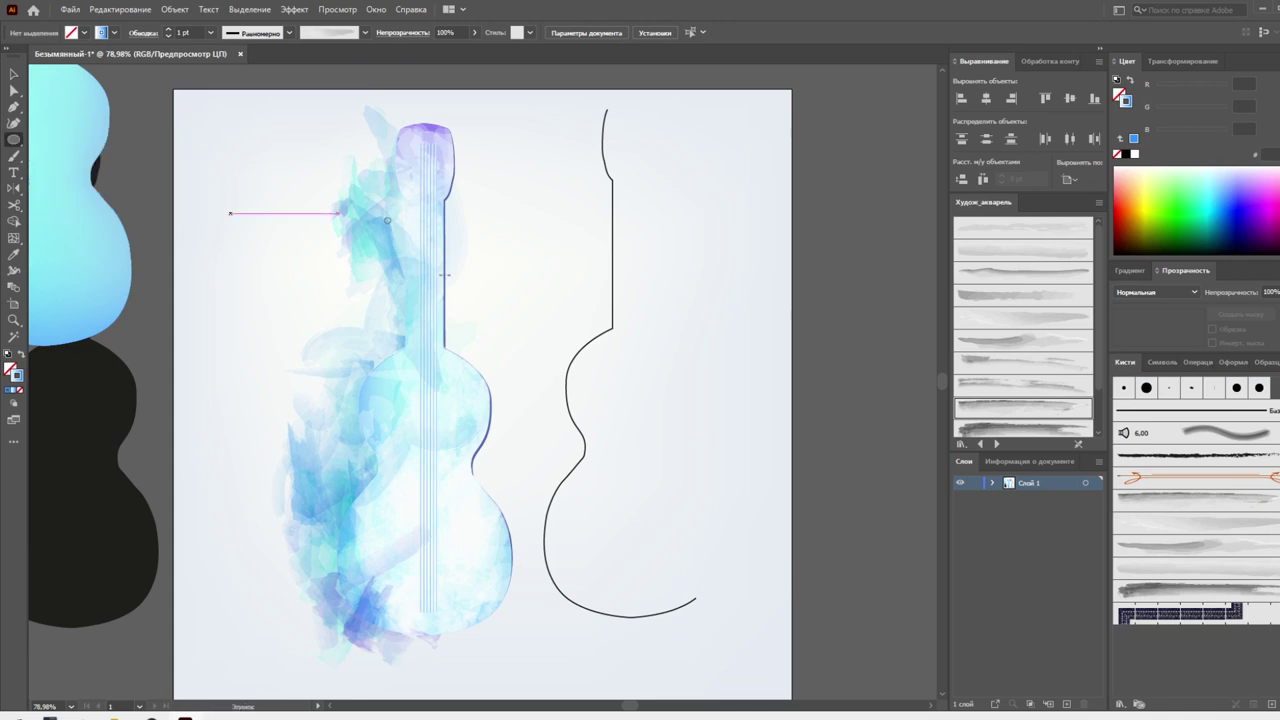
drag(529, 267, 566, 309)
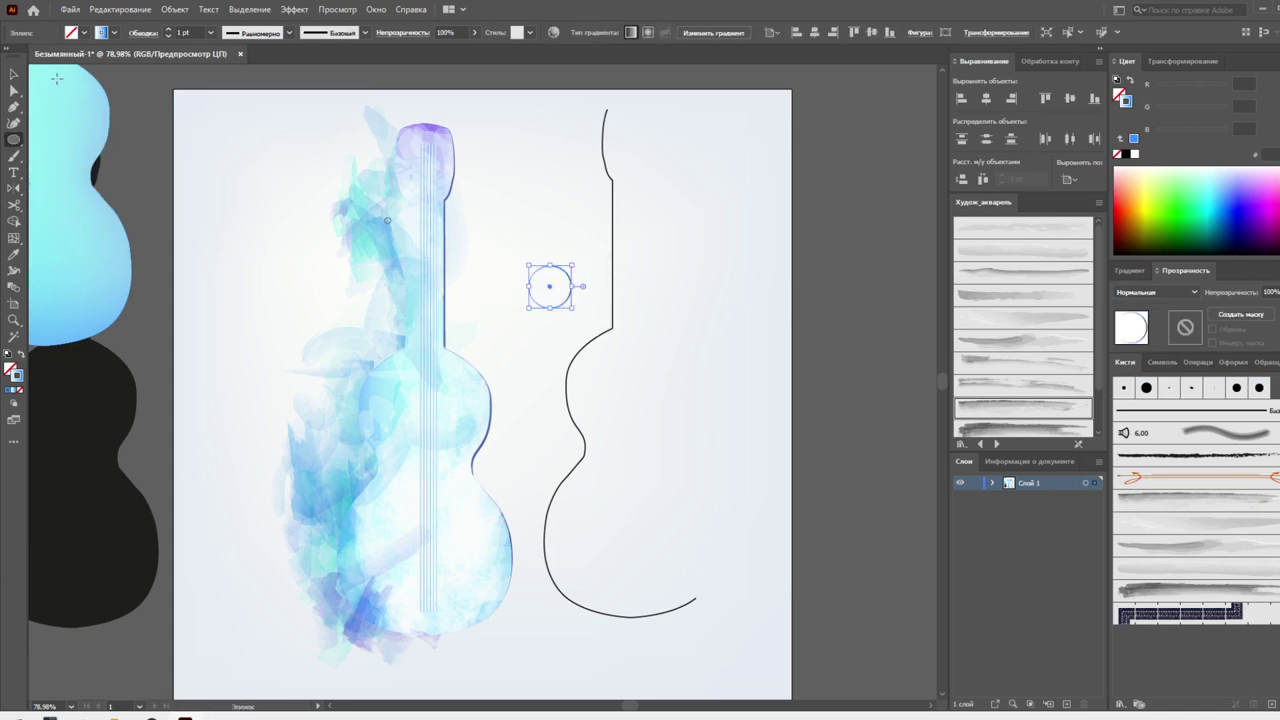
key(v)
key(shift+x)
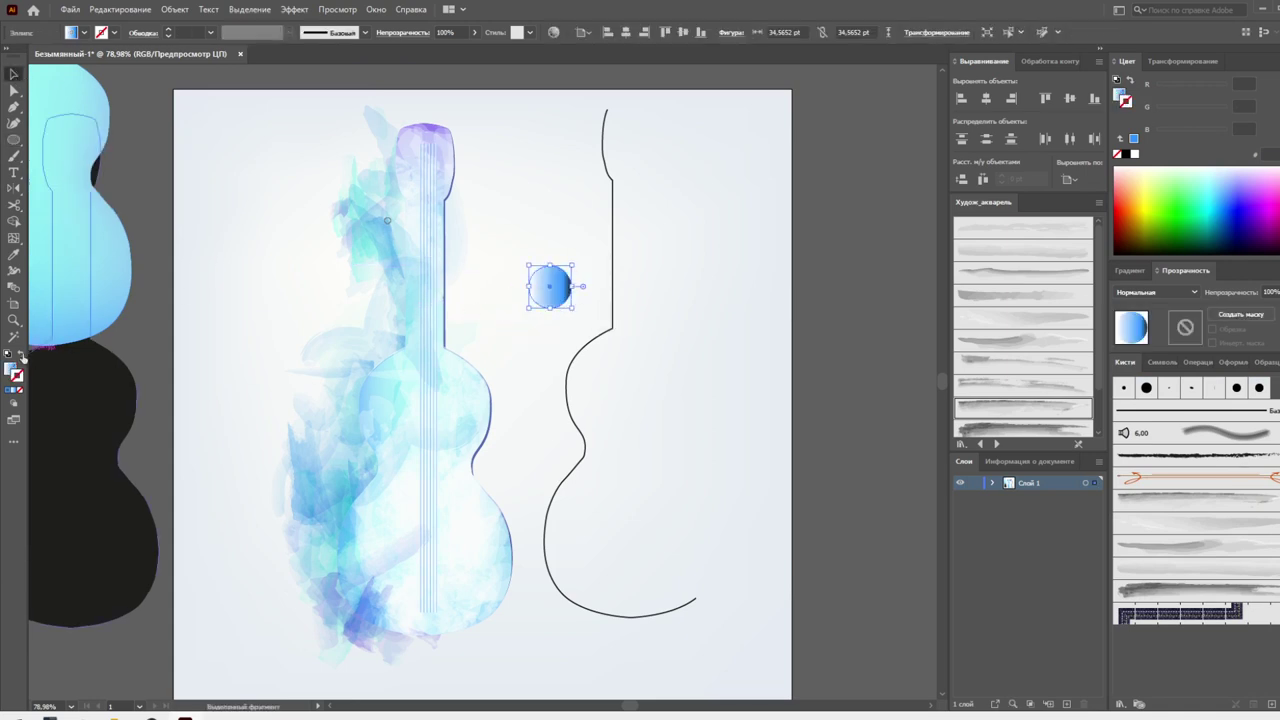
Move and enlarge the circle onto the lower guitar body, with no outline
click(531, 343)
mouse_move(555, 305)
mouse_down()
mouse_move(455, 570)
mouse_move(430, 575)
mouse_move(458, 525)
mouse_up()
key(a)
key(v)
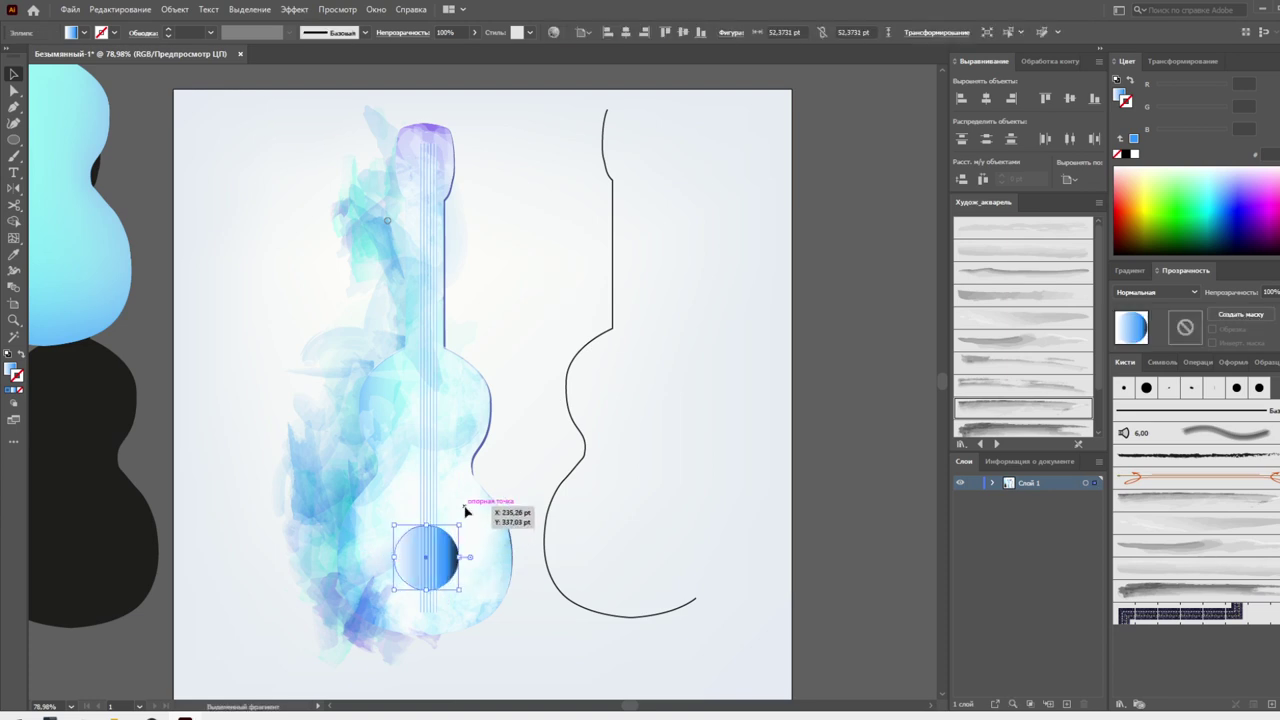
click(1248, 194)
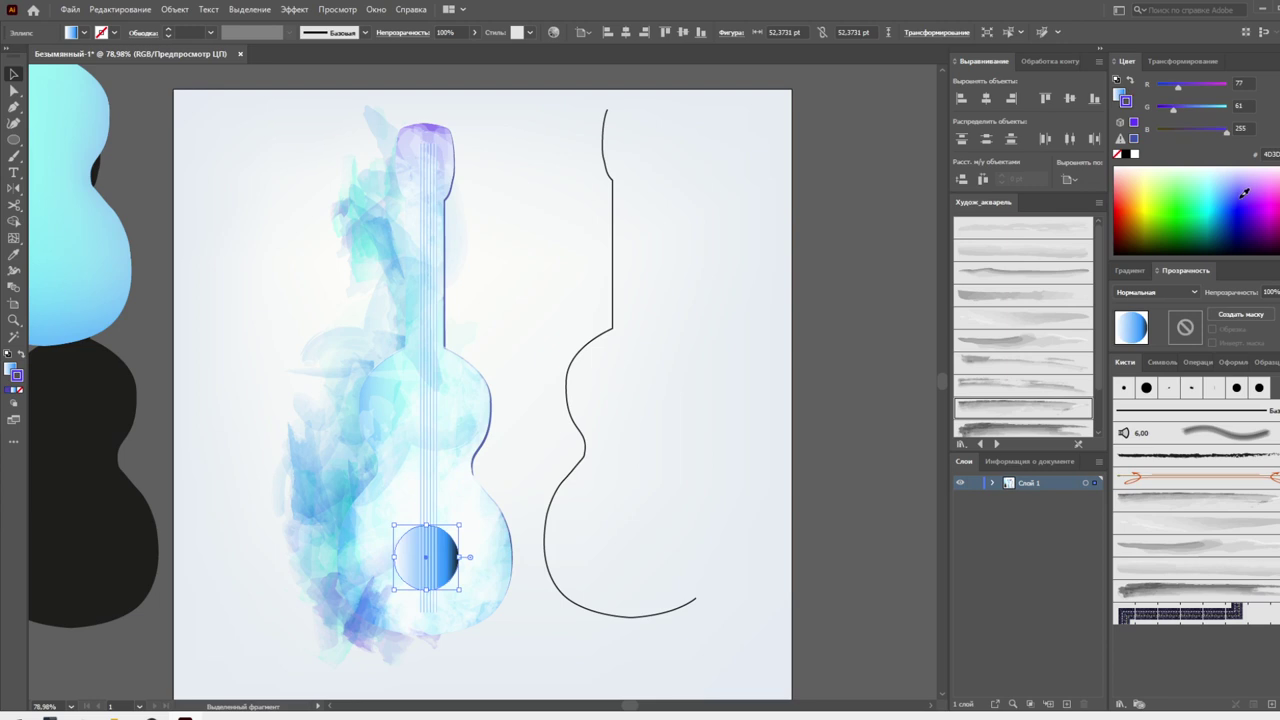
click(1117, 154)
click(1133, 270)
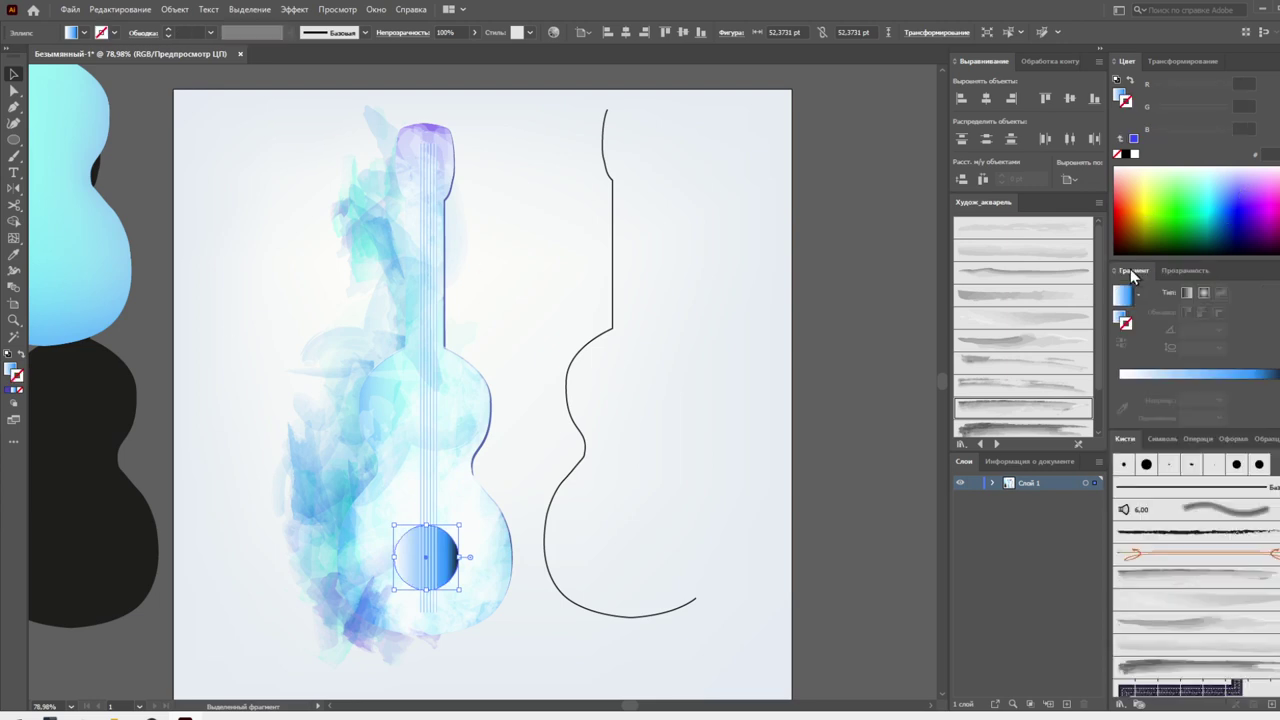
Reposition the circle's gradient stops and recolour them in light and pale blues
click(1117, 319)
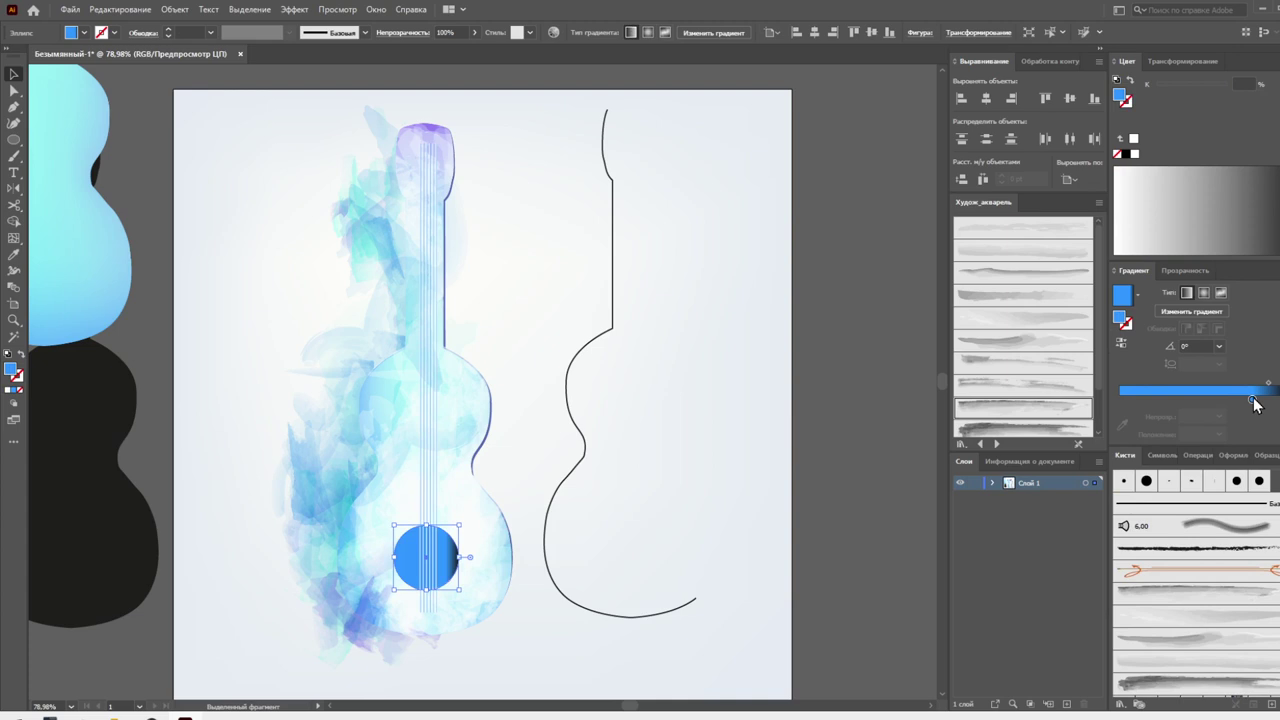
click(1136, 396)
drag(1136, 397, 1119, 398)
mouse_move(1262, 398)
mouse_down()
mouse_move(1232, 398)
mouse_move(1276, 398)
mouse_up()
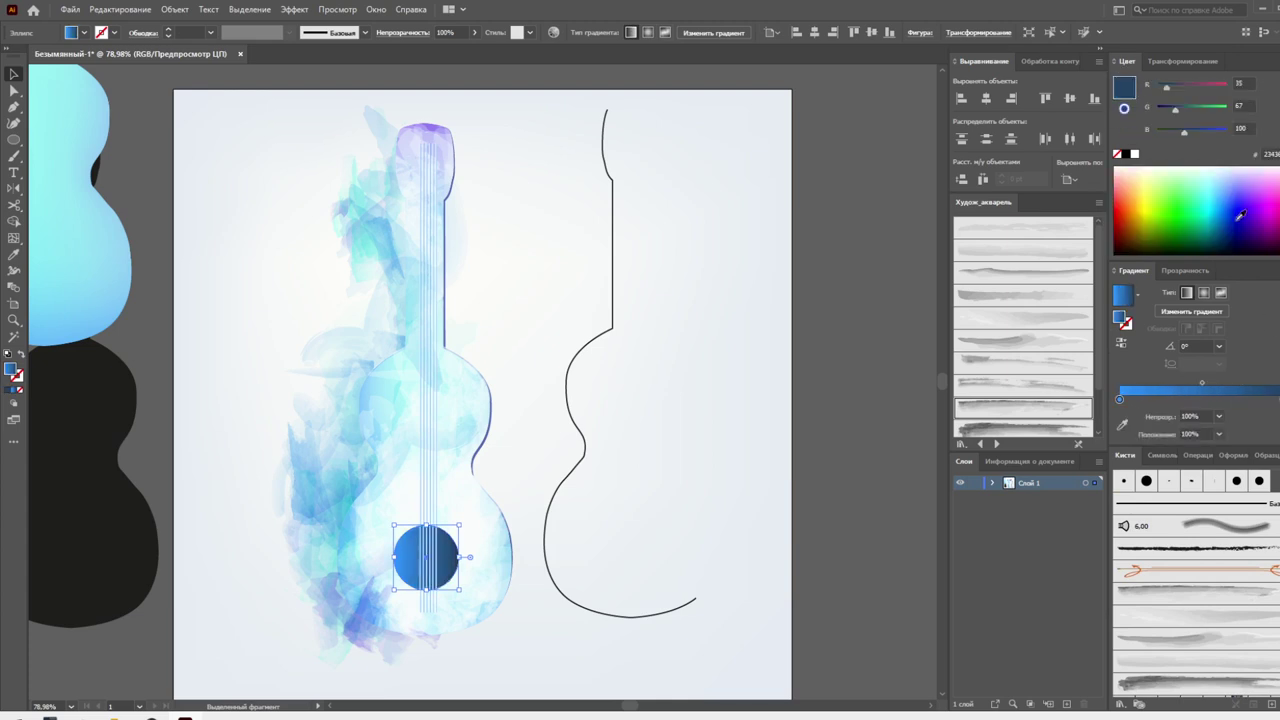
click(1237, 180)
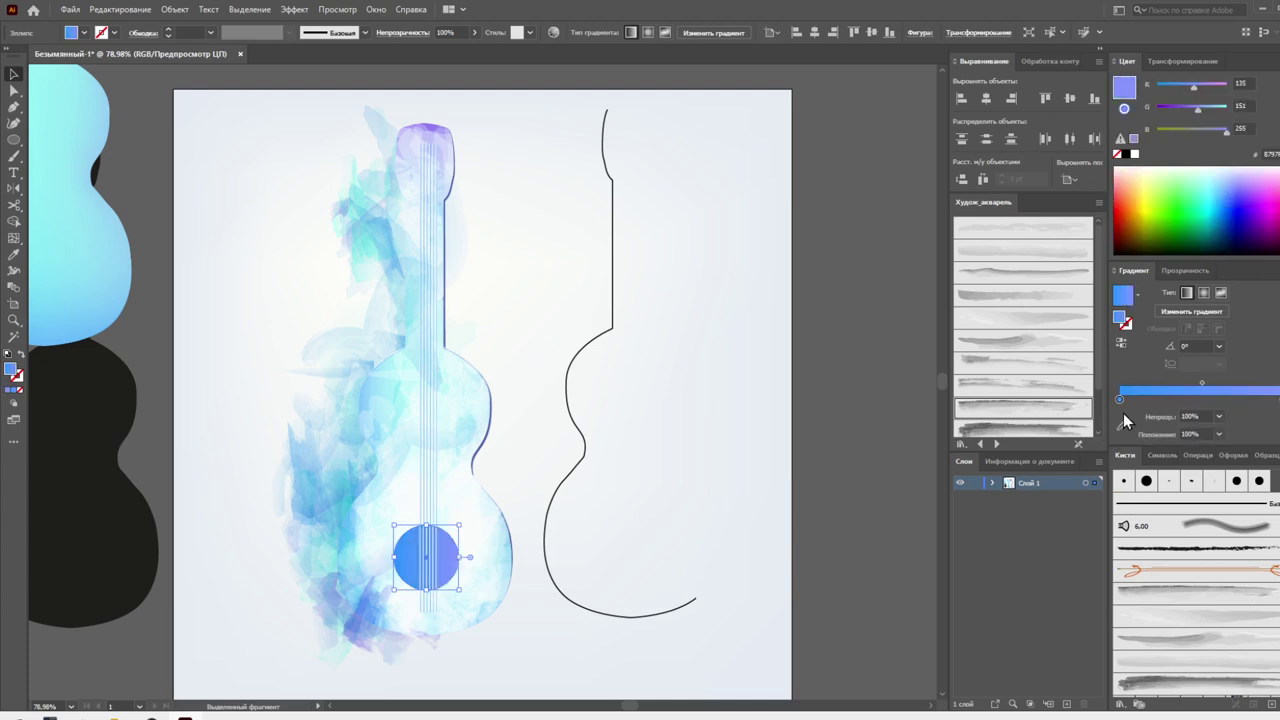
click(1226, 196)
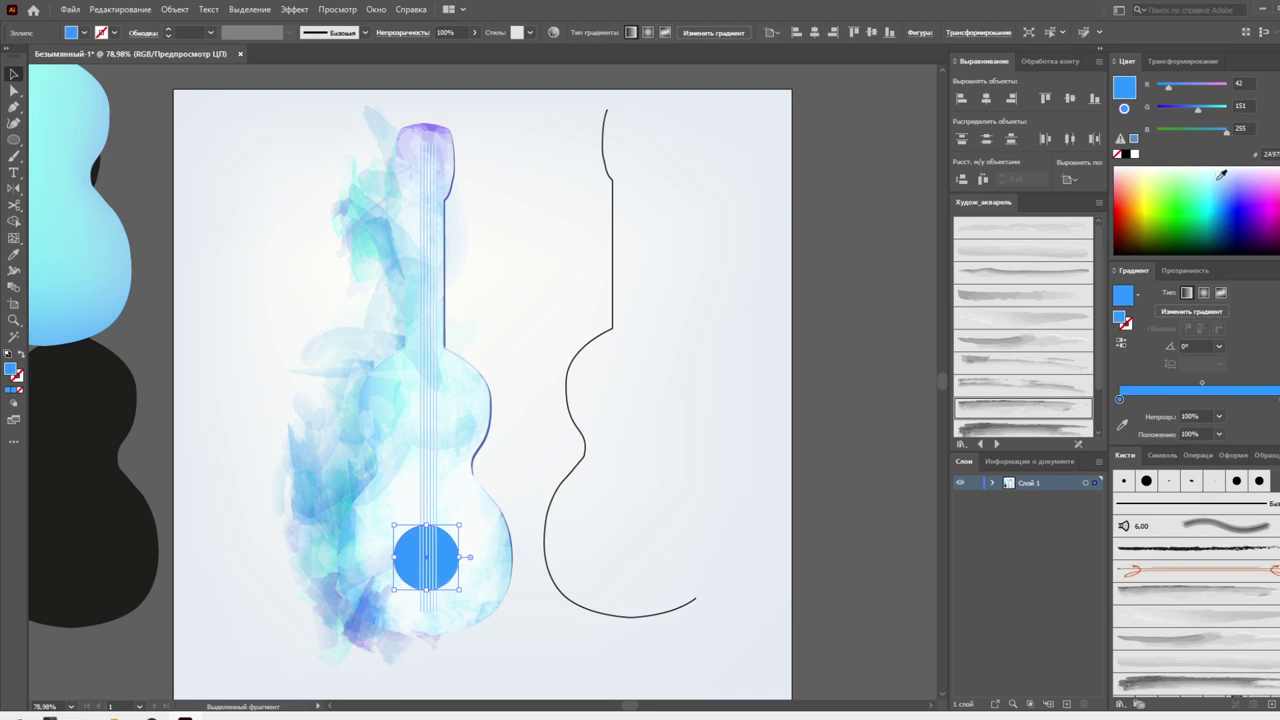
click(1219, 170)
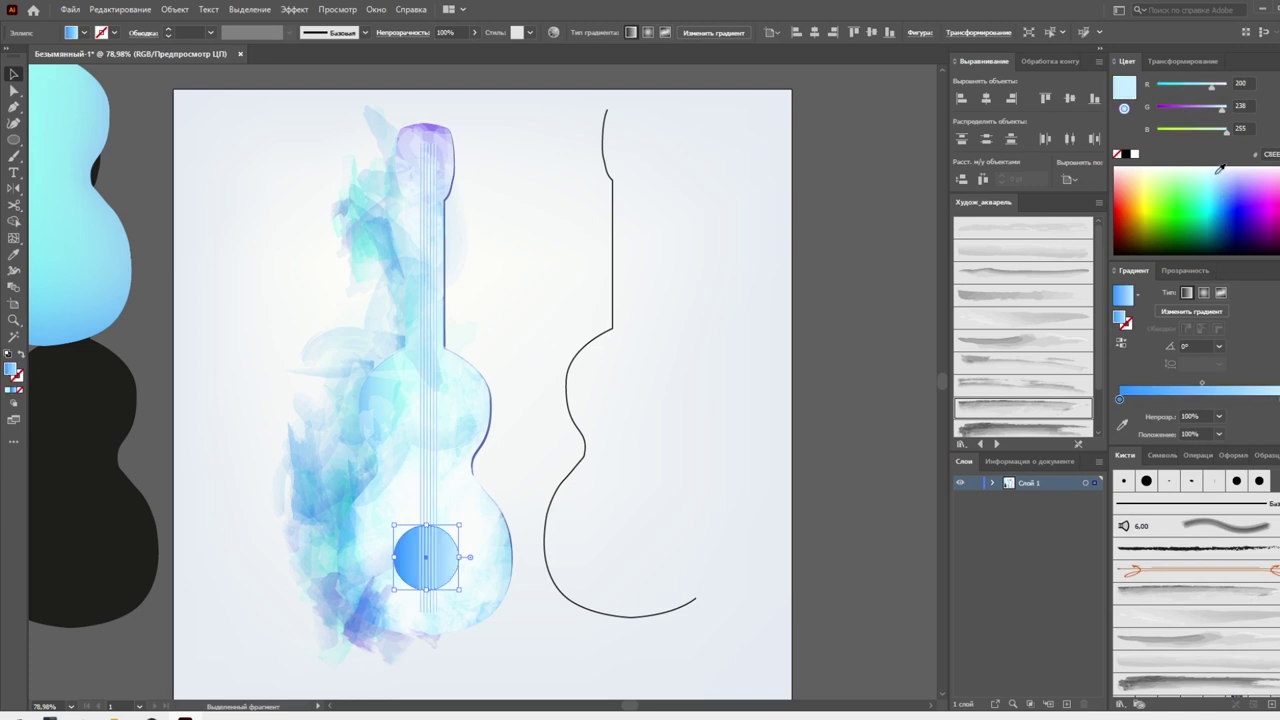
Make the circle's gradient radial at 0% position and redraw it with a smaller radius
click(1204, 293)
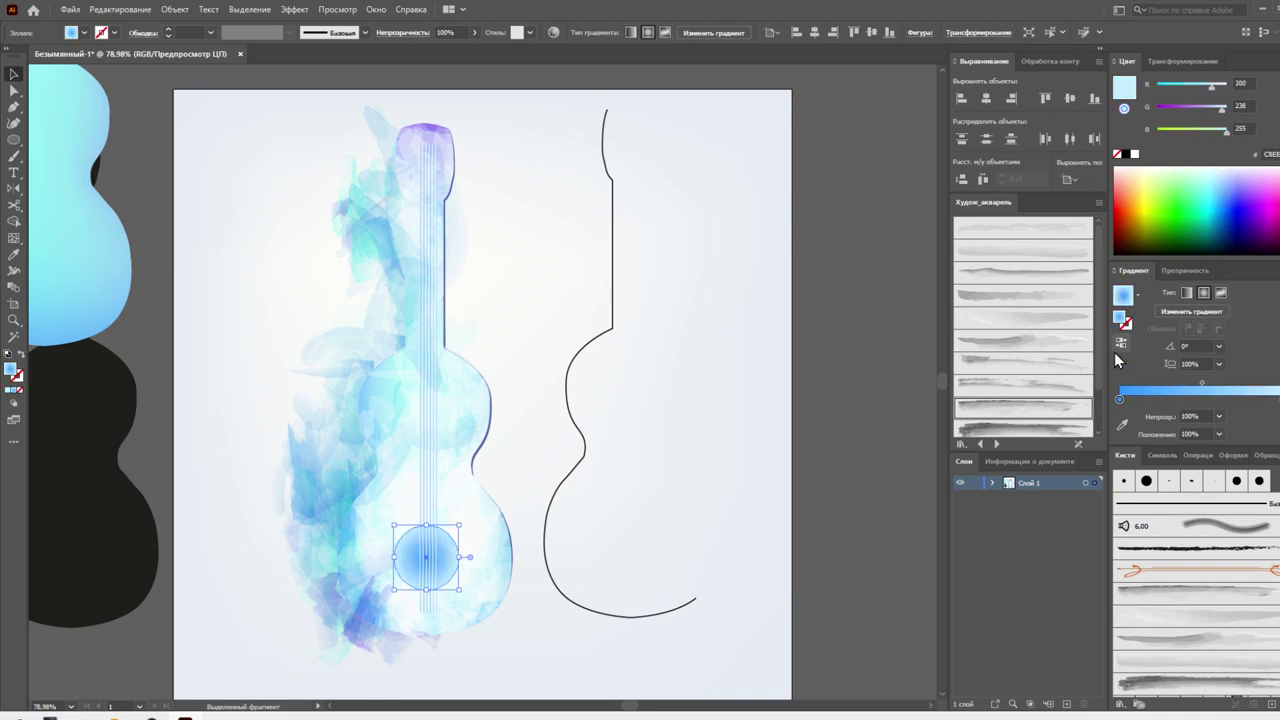
text(0)
key(Return)
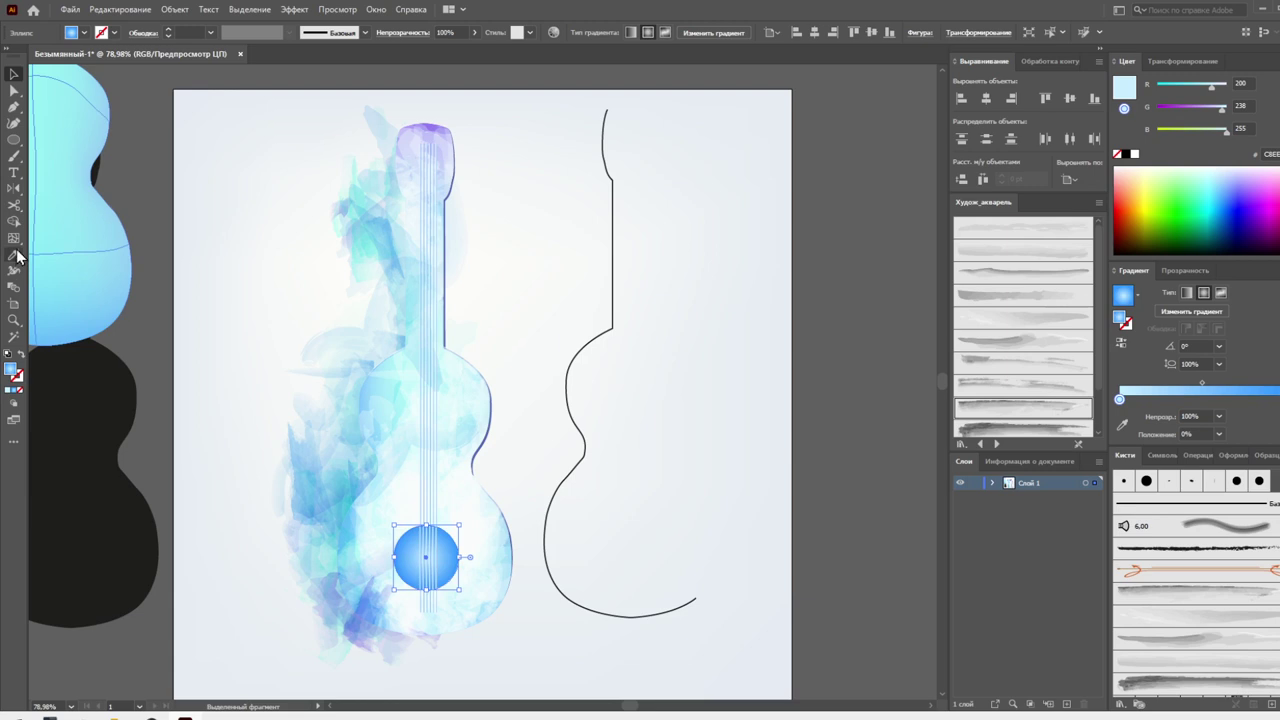
click(14, 238)
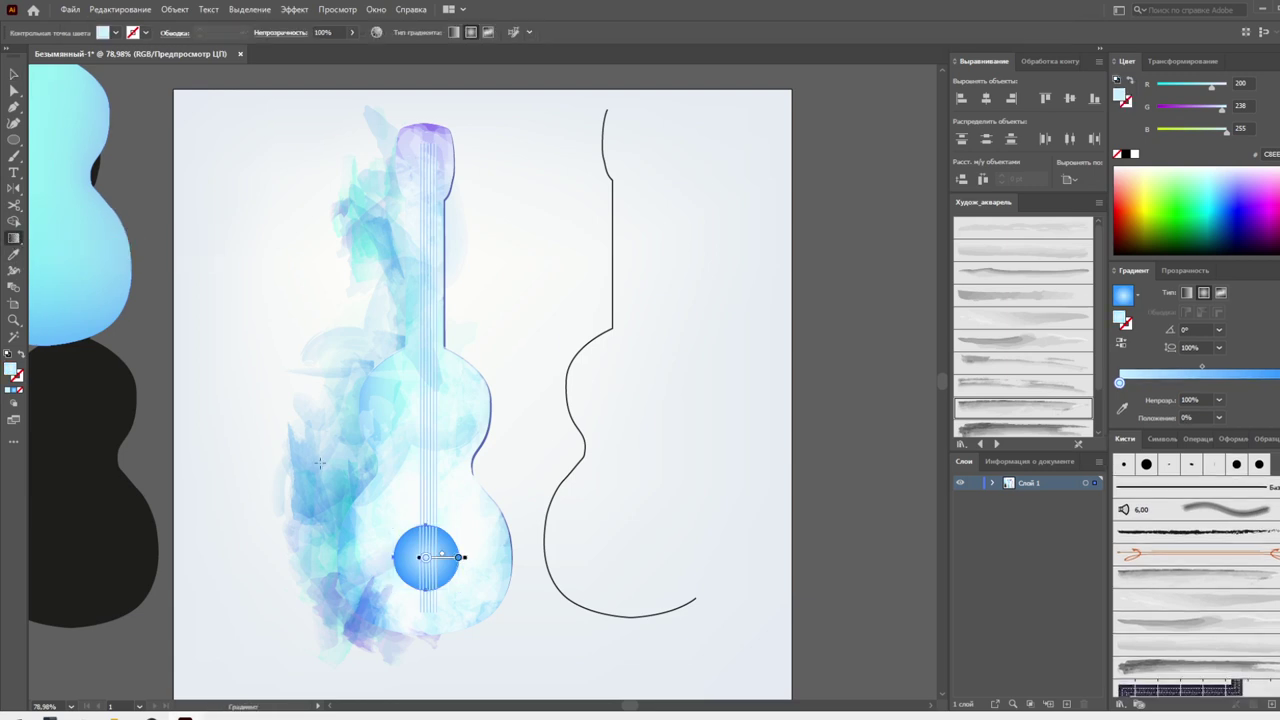
drag(427, 526, 437, 605)
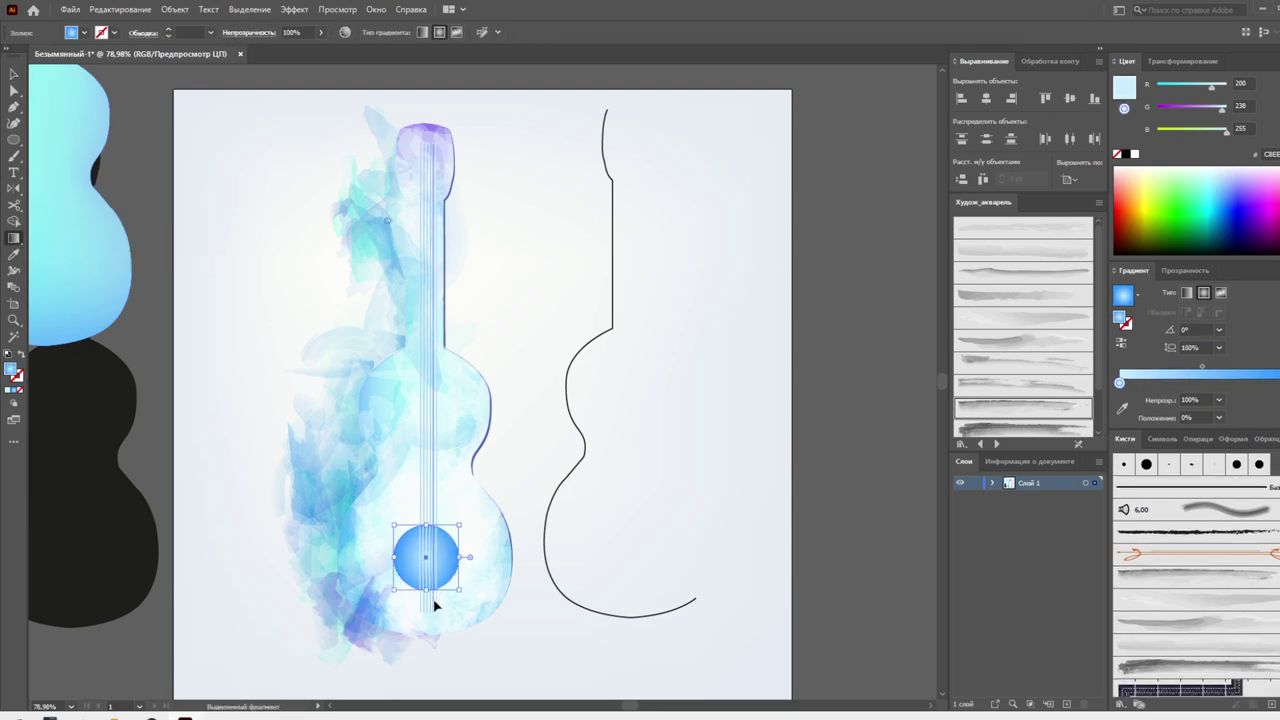
drag(412, 512, 441, 597)
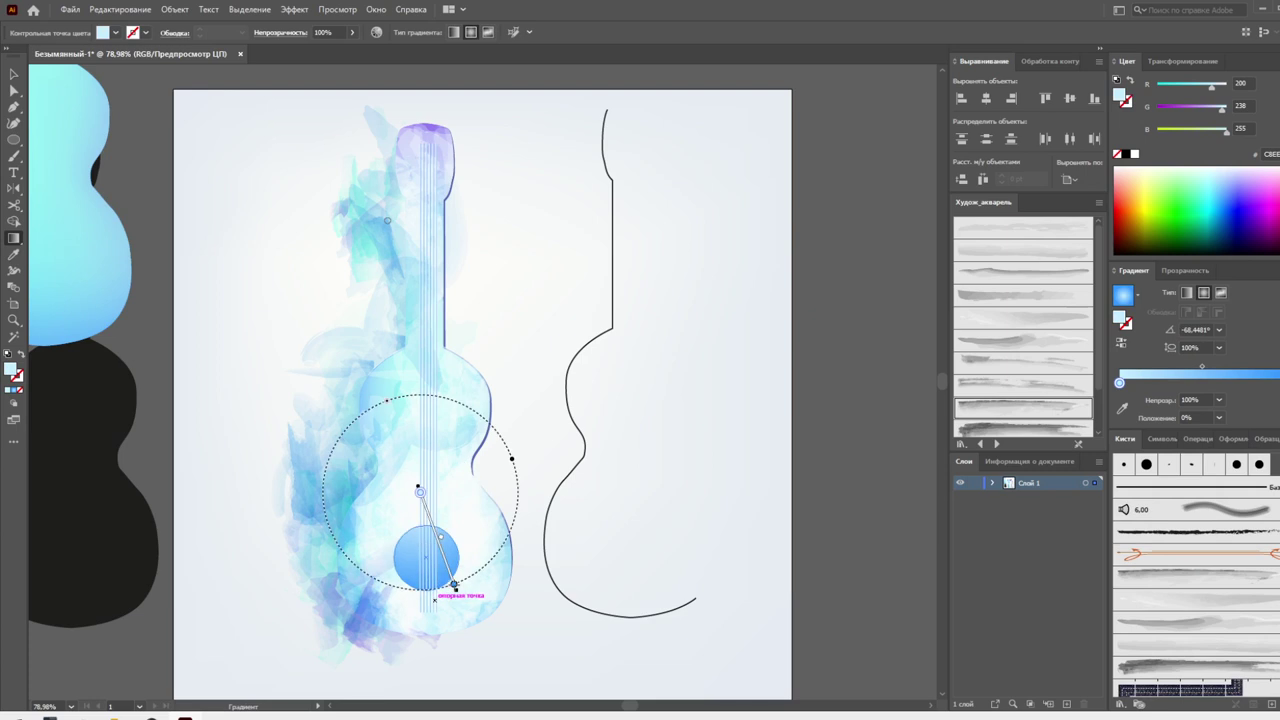
drag(413, 528, 448, 594)
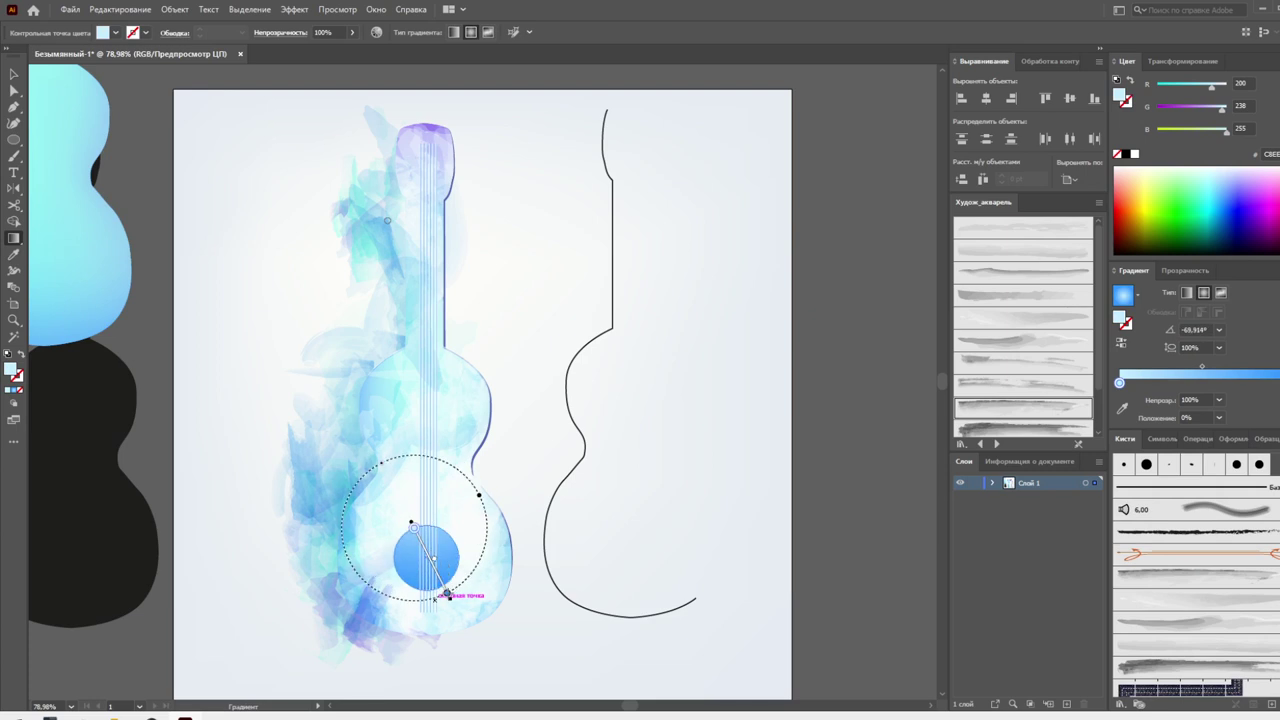
Add colour stops to the circle's gradient, then remove the extra one
click(1215, 384)
click(1216, 384)
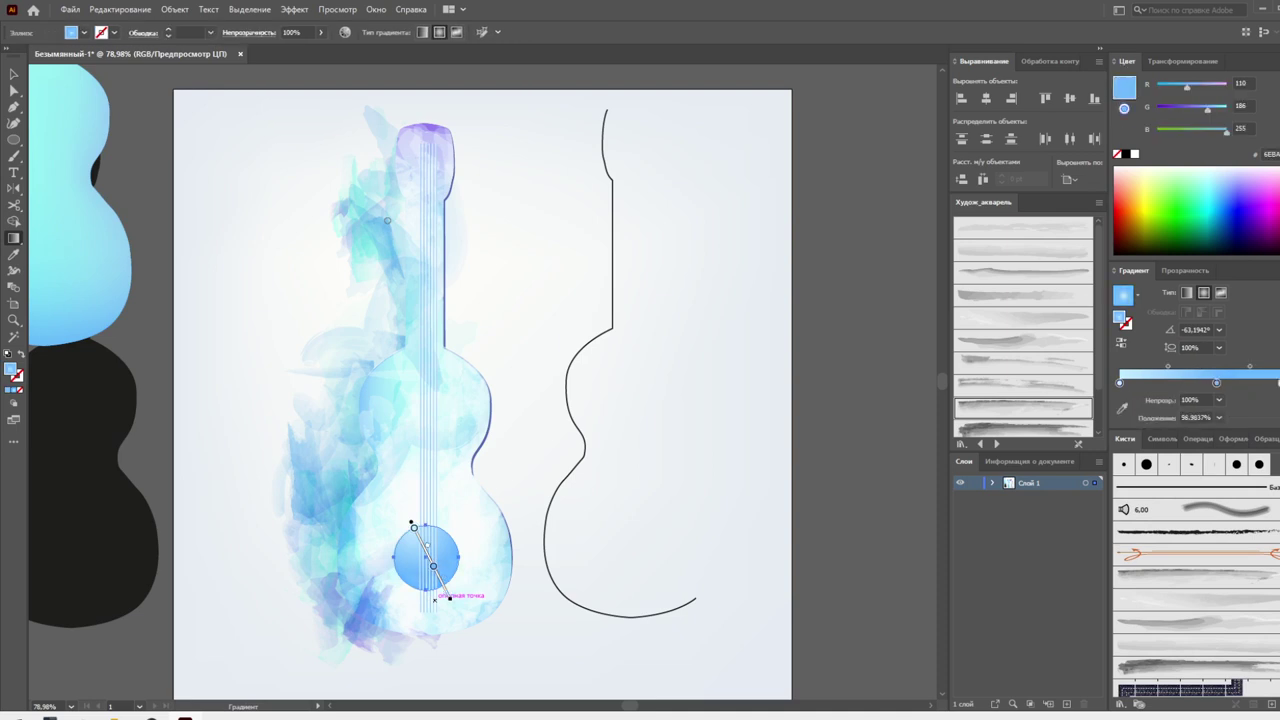
click(1253, 384)
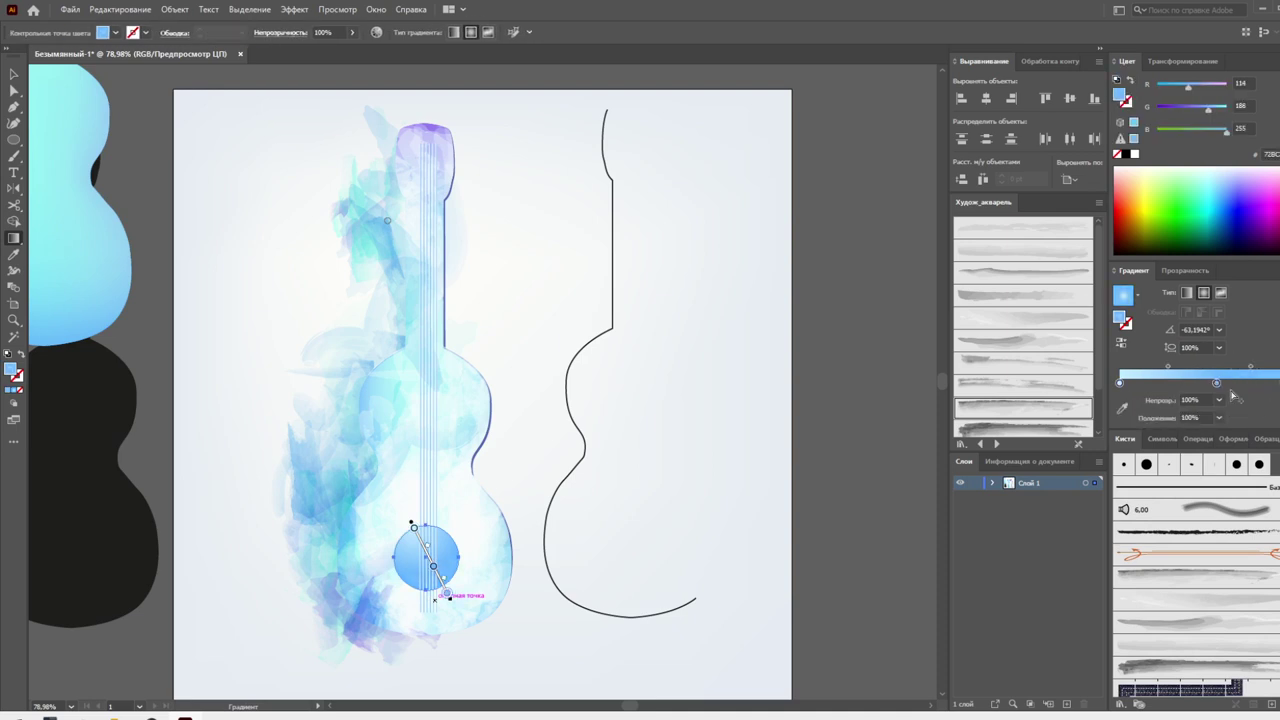
drag(1214, 384, 1218, 418)
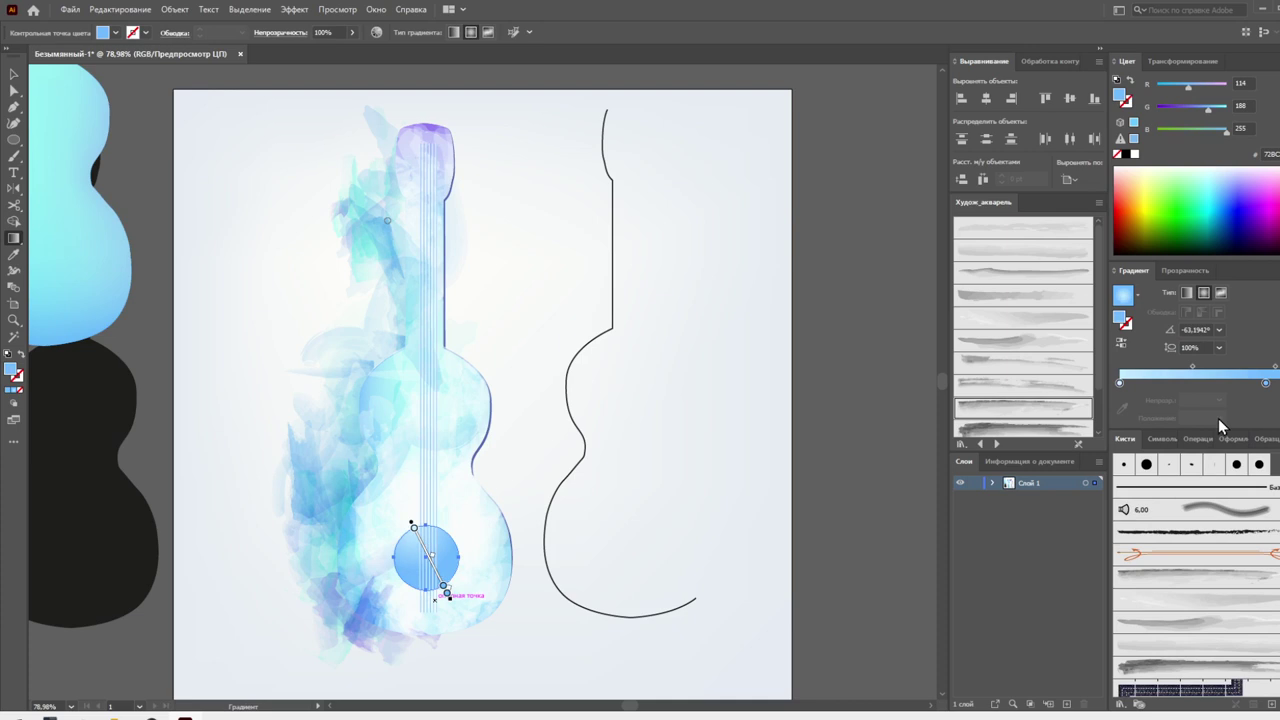
Move the gradient circle off the guitar body and delete it
click(17, 77)
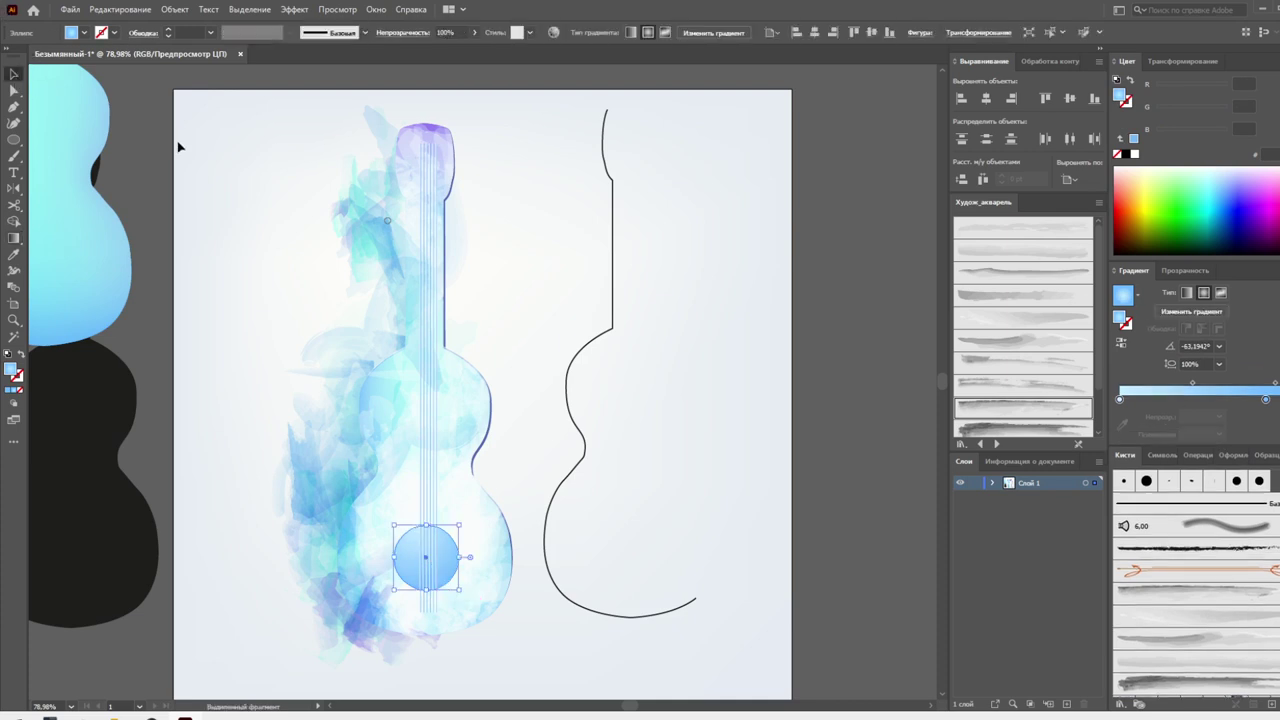
click(185, 145)
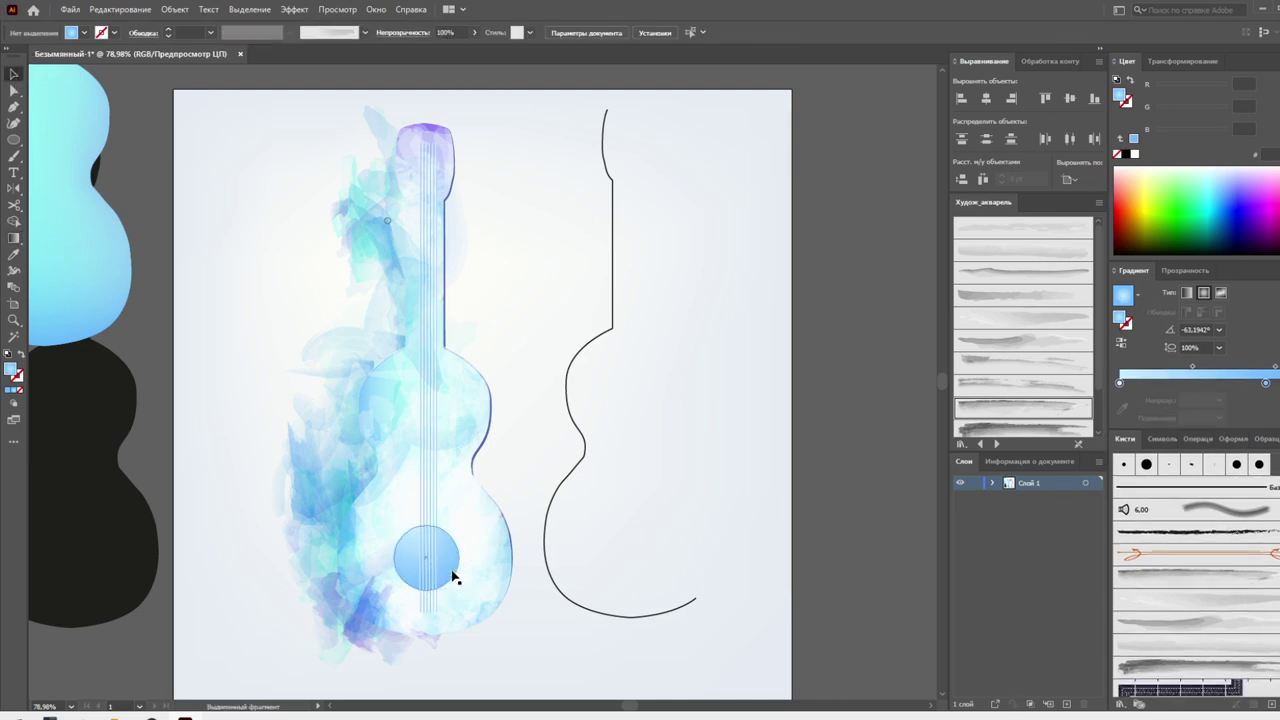
drag(455, 575, 573, 560)
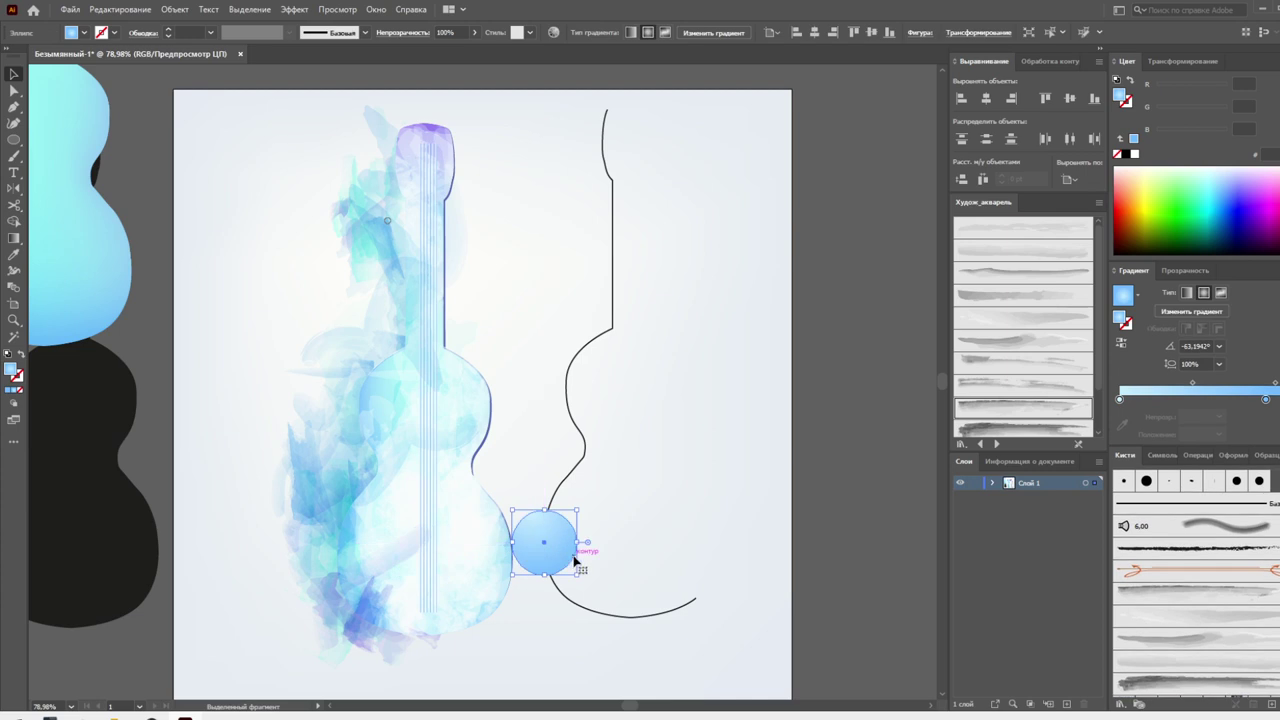
key(Delete)
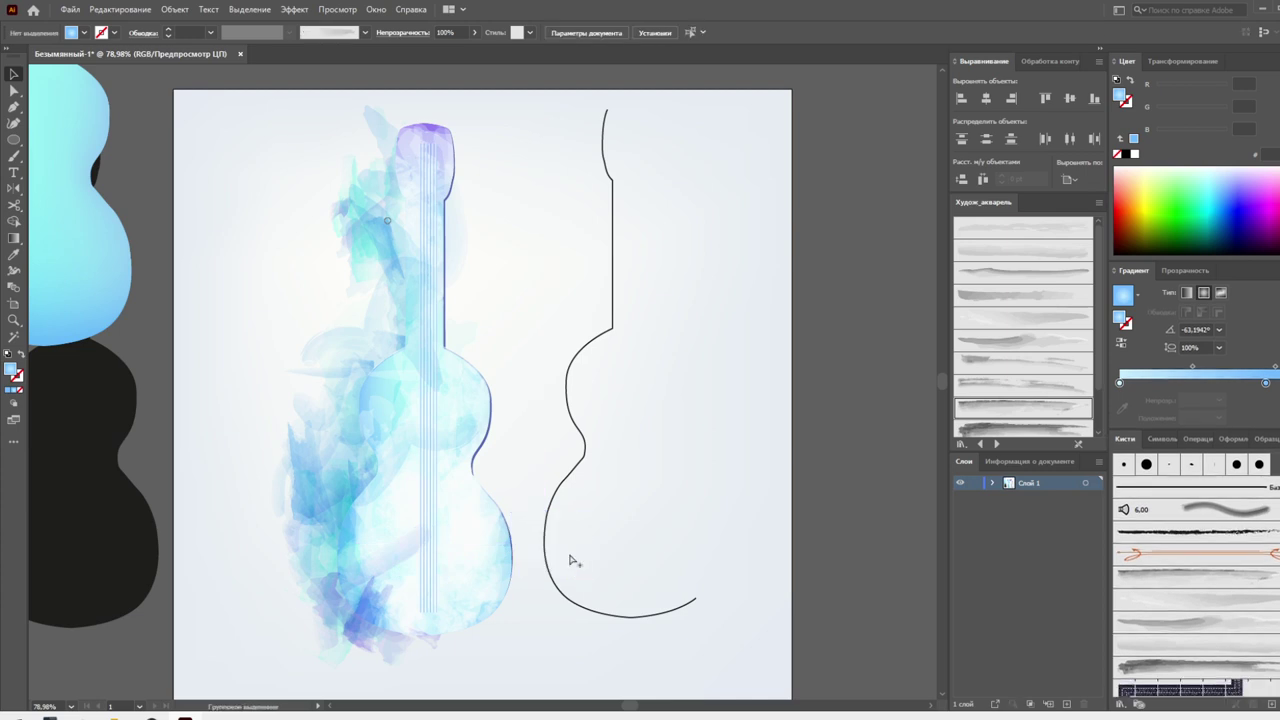
key(ctrl+a)
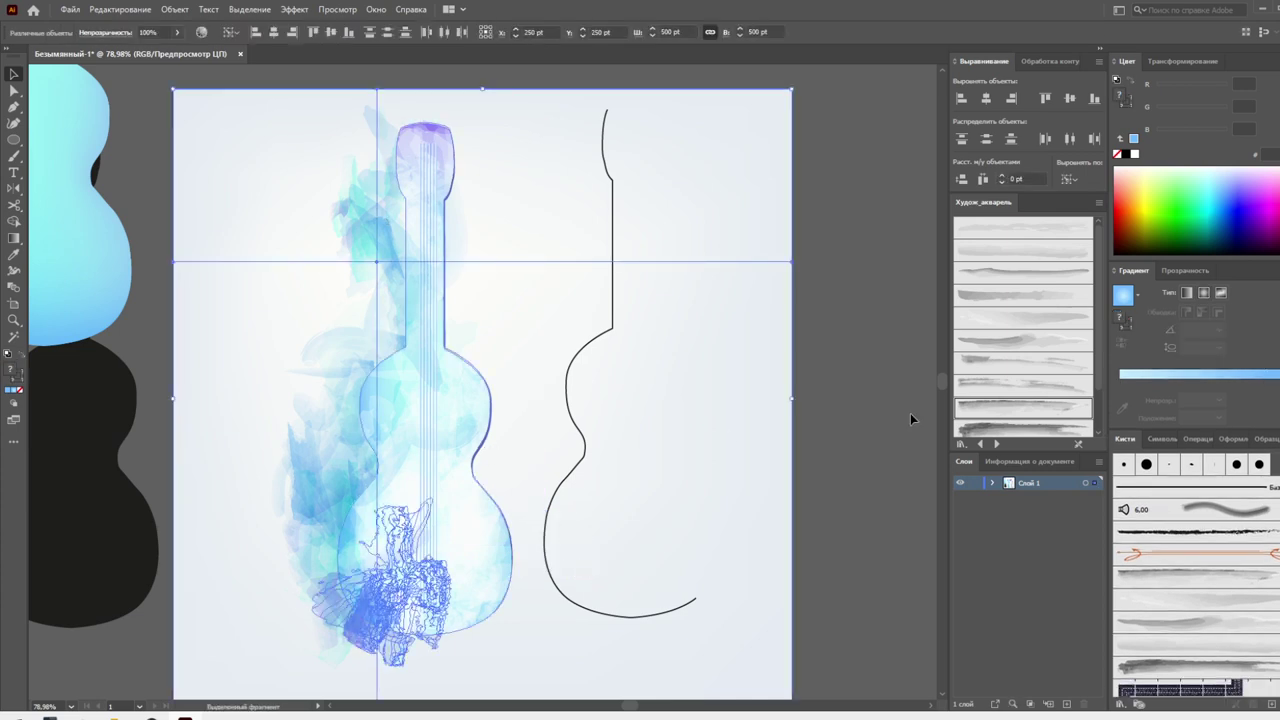
click(910, 415)
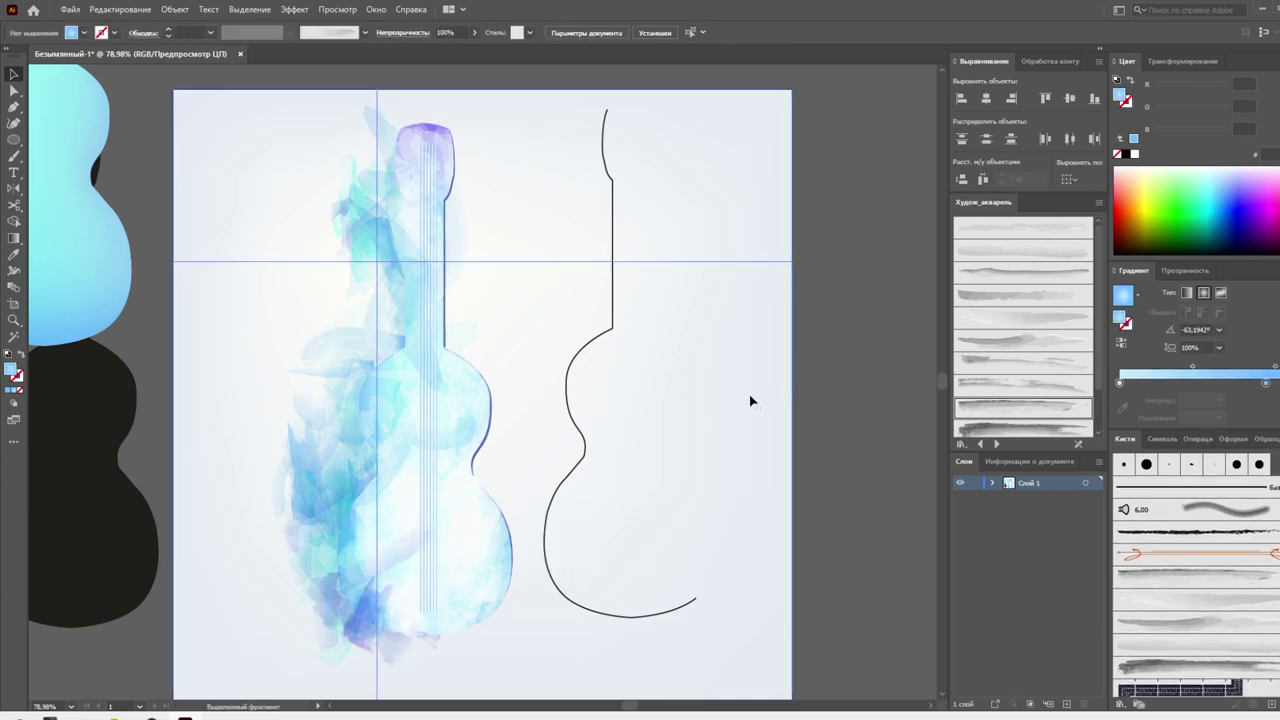
In the isolated clipping group, rotate the wavy stroke lines upright along the neck
right_click(487, 447)
click(660, 557)
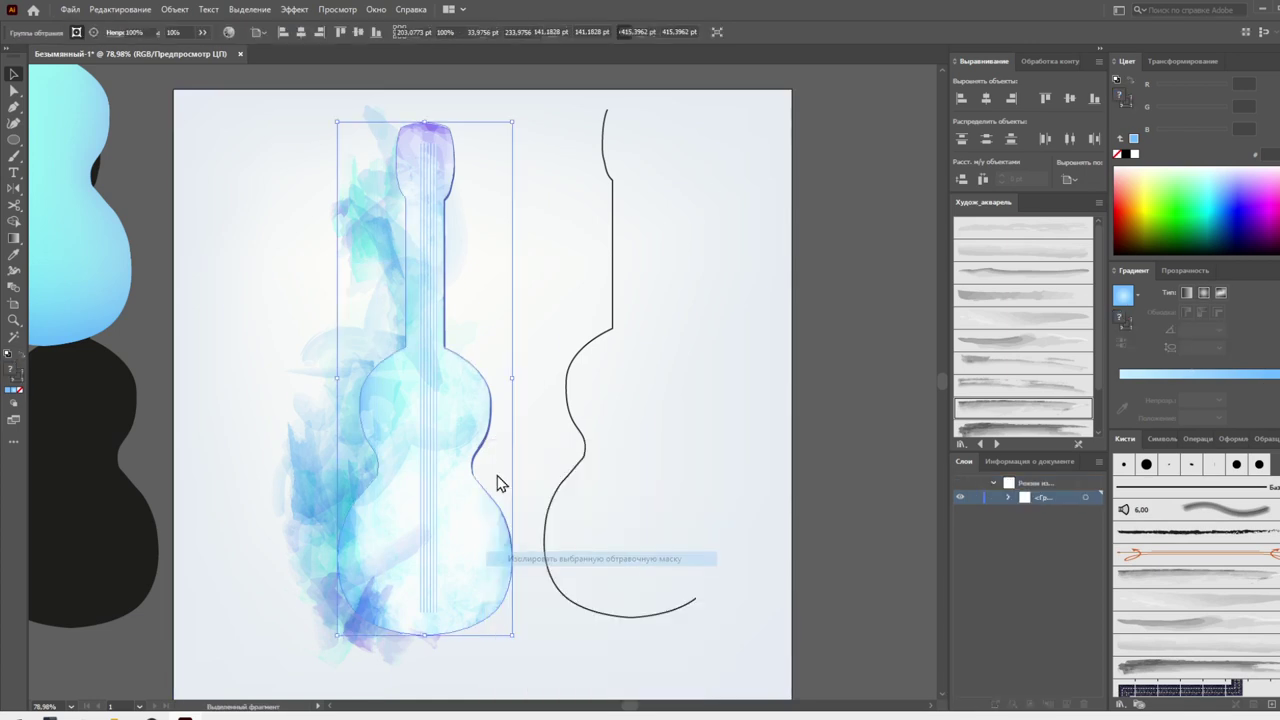
click(483, 448)
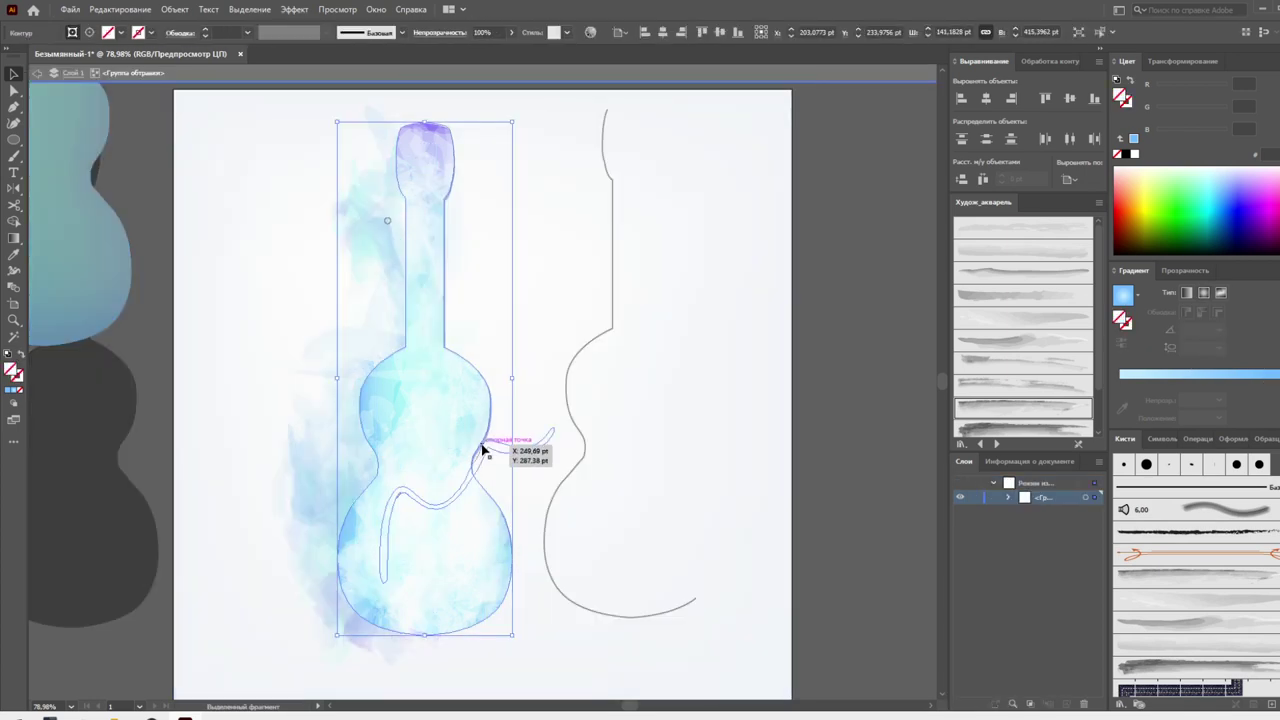
click(492, 424)
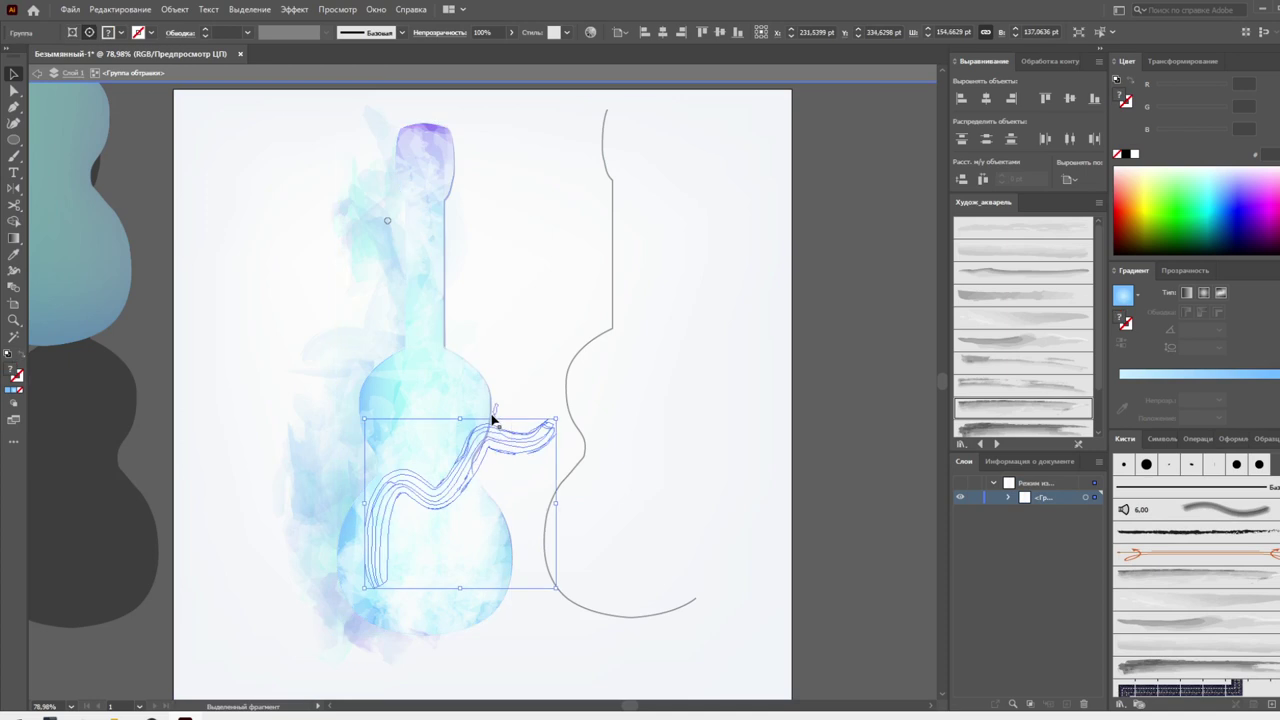
mouse_move(492, 420)
mouse_down()
mouse_move(529, 409)
mouse_move(449, 437)
mouse_move(470, 357)
mouse_move(447, 175)
mouse_up()
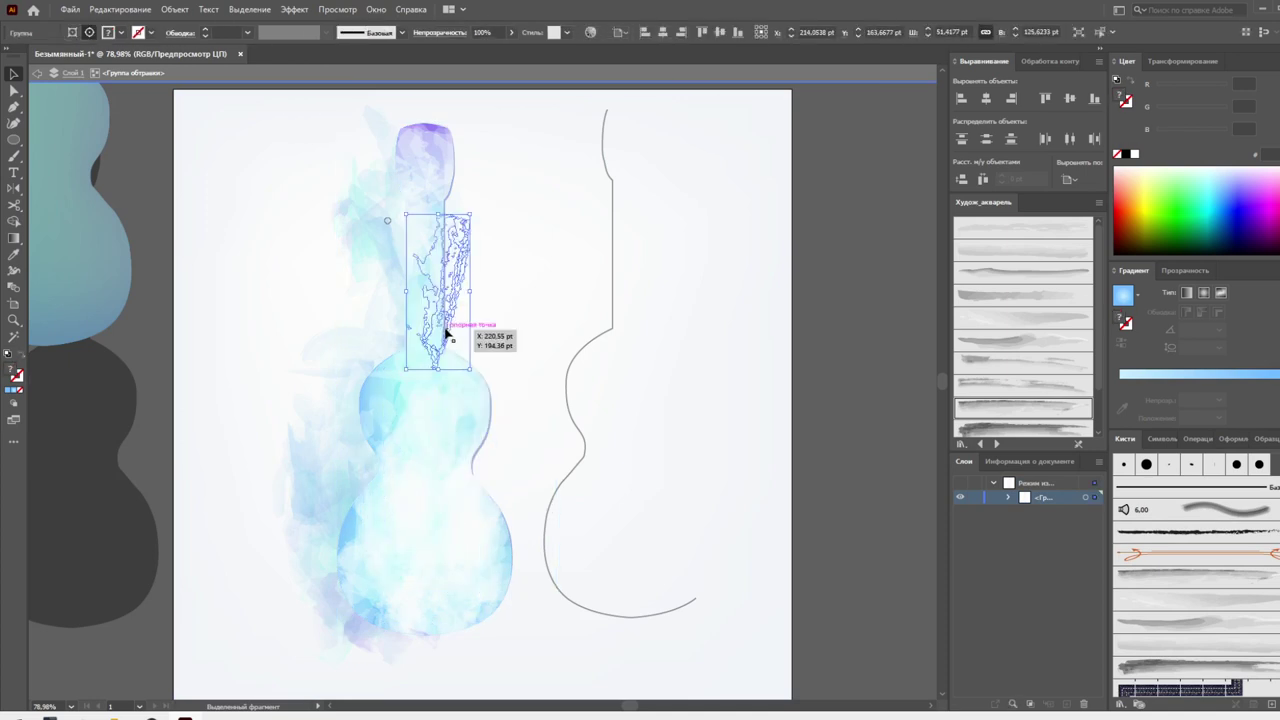
click(434, 136)
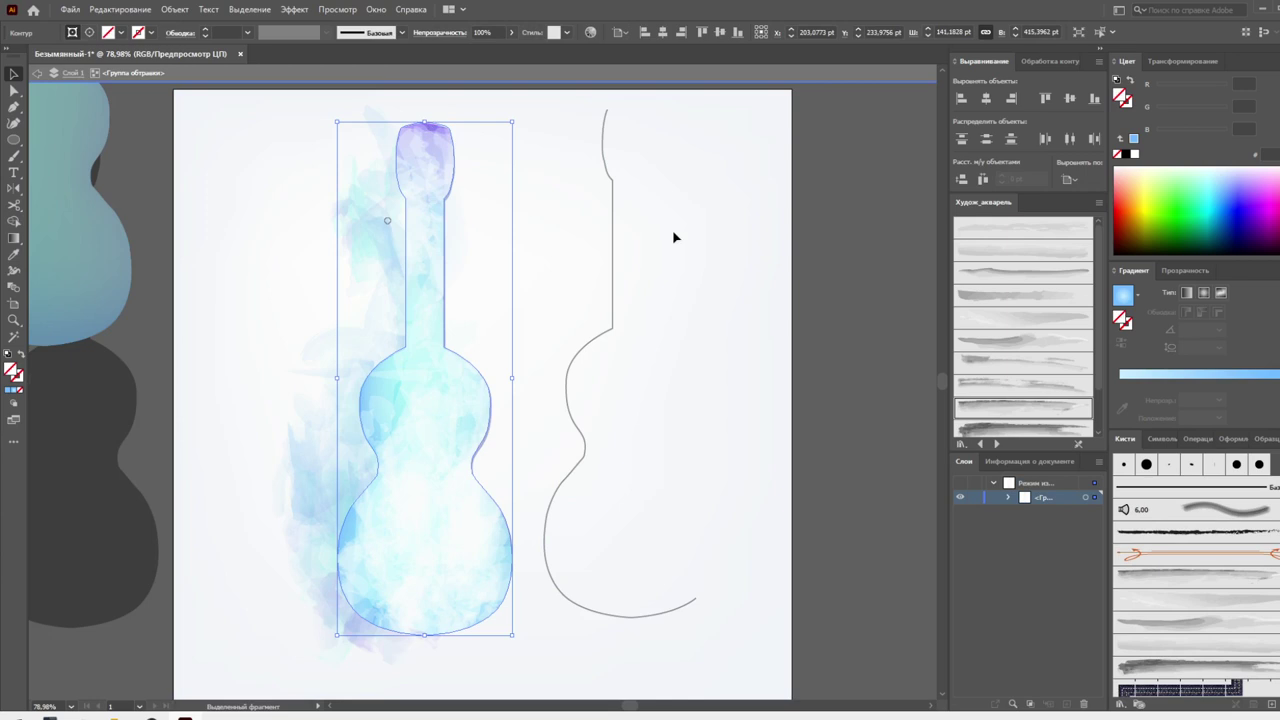
double_click(778, 284)
Switch the outline's stroke colour to HSB, lower its saturation, and expand its appearance
click(482, 456)
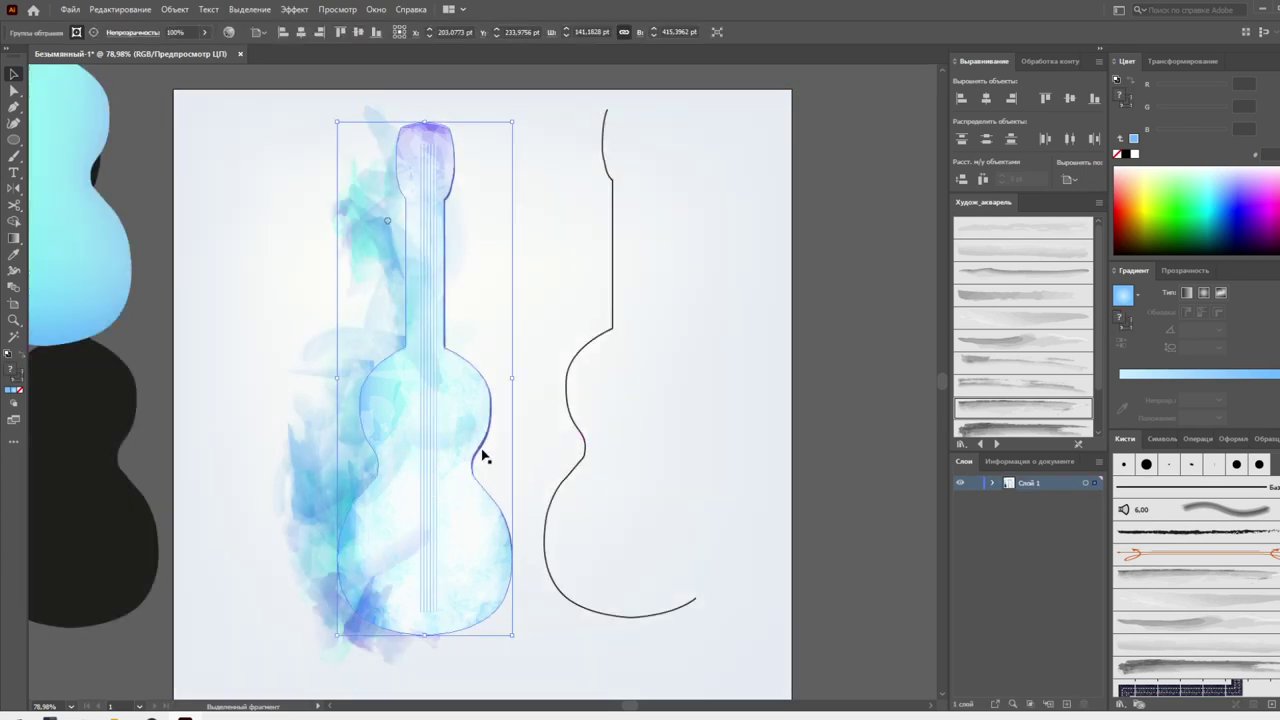
click(484, 453)
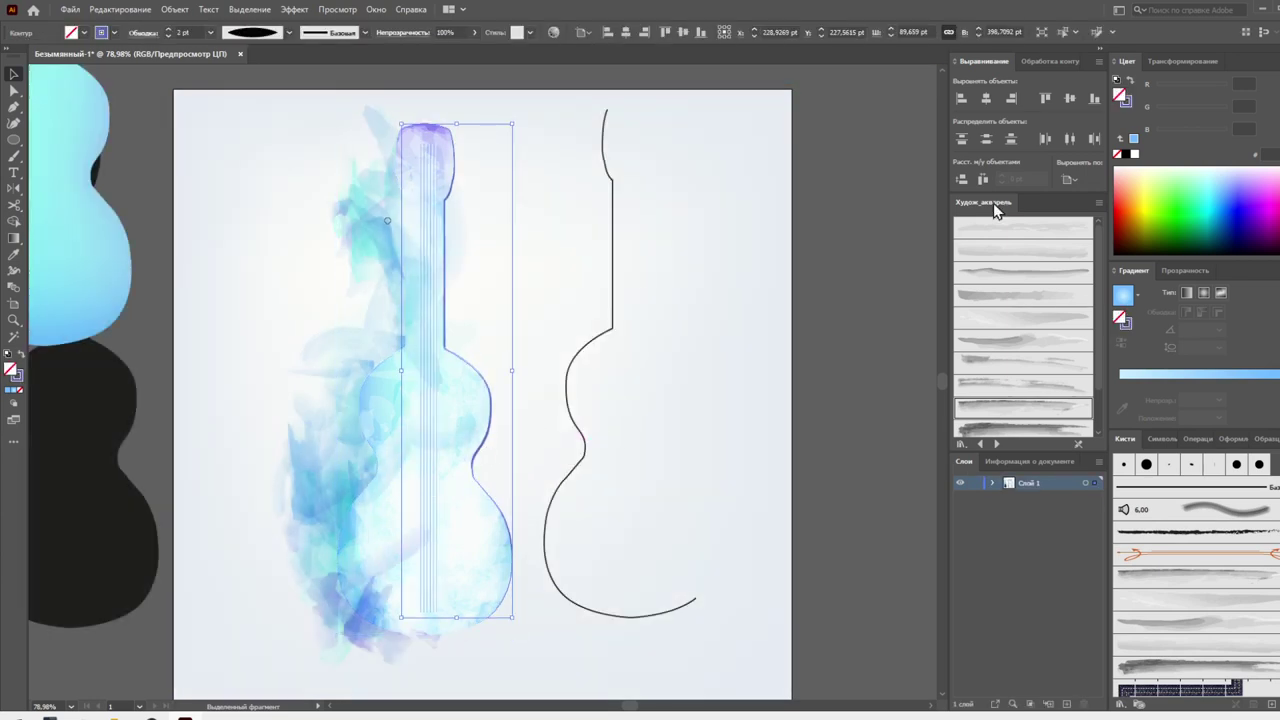
click(1125, 104)
click(1273, 61)
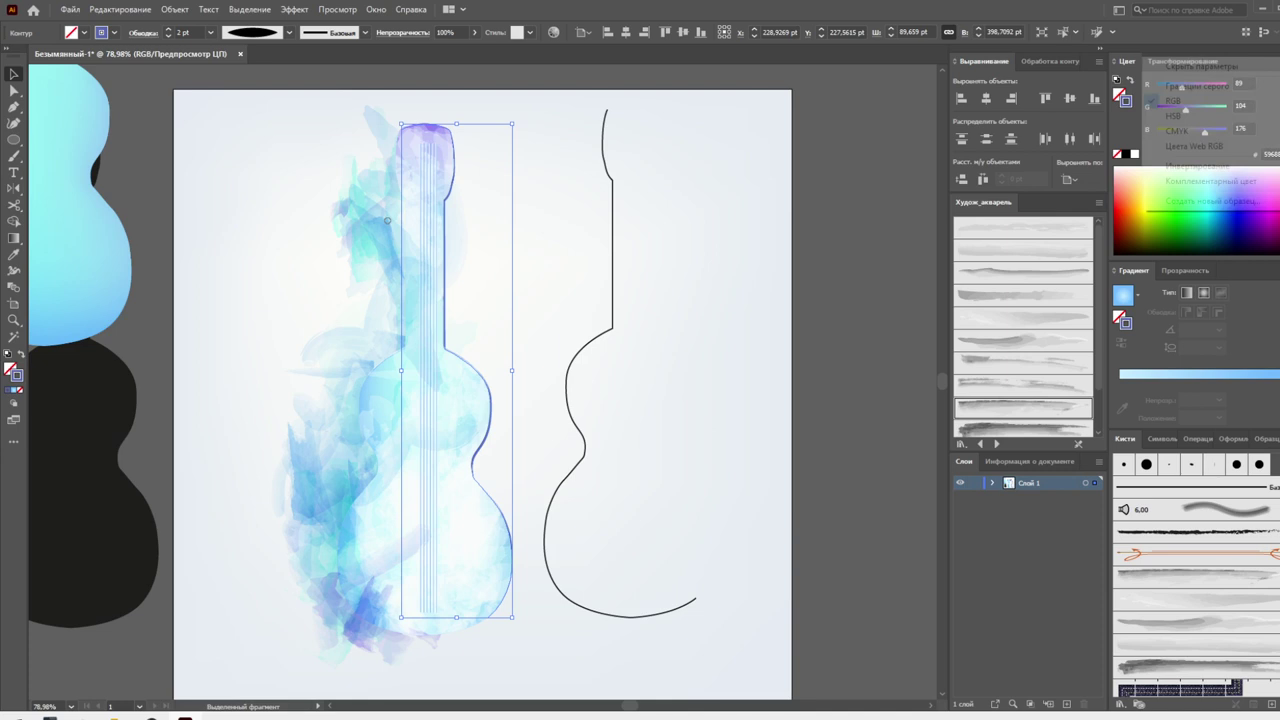
click(1138, 106)
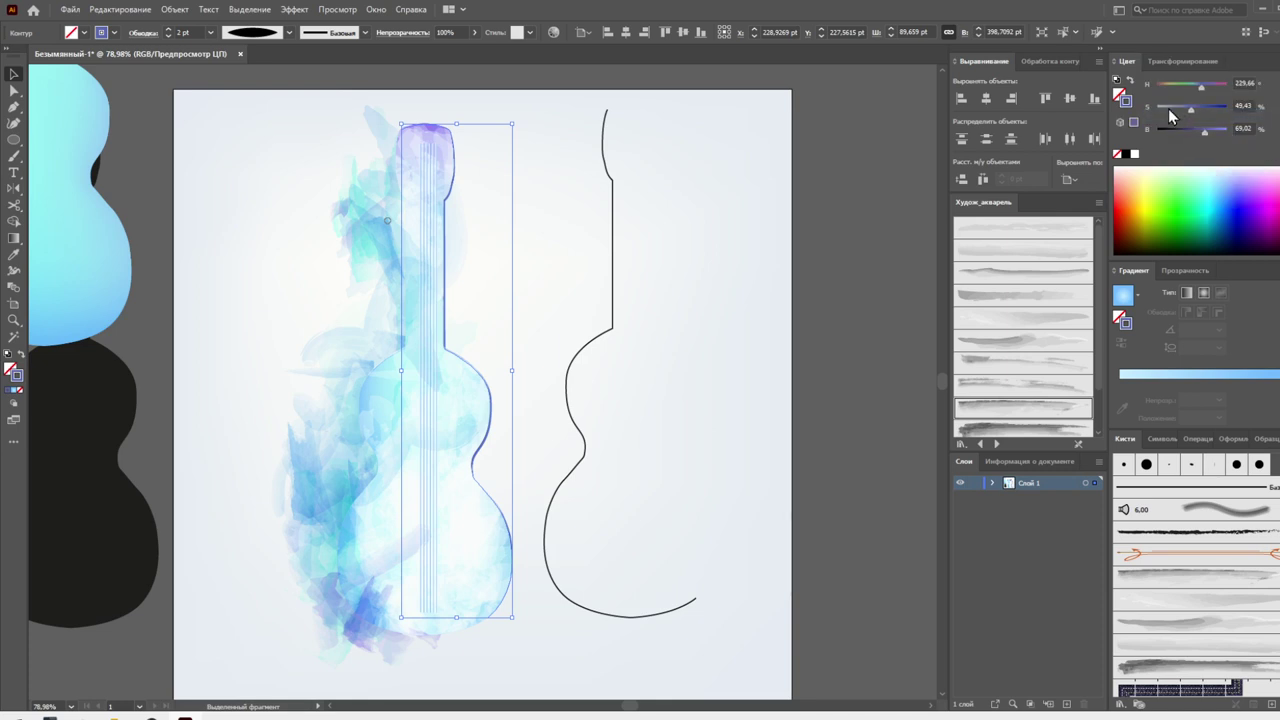
click(1168, 110)
drag(1169, 133, 1199, 134)
click(105, 9)
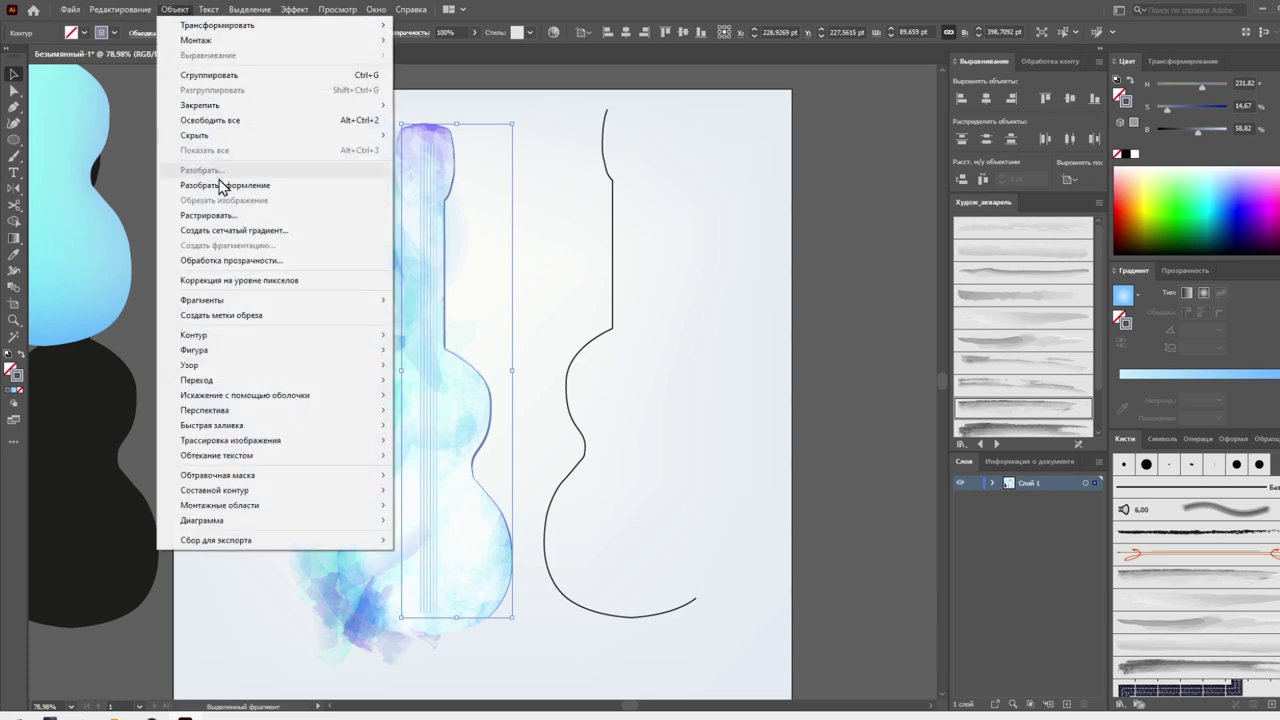
click(168, 178)
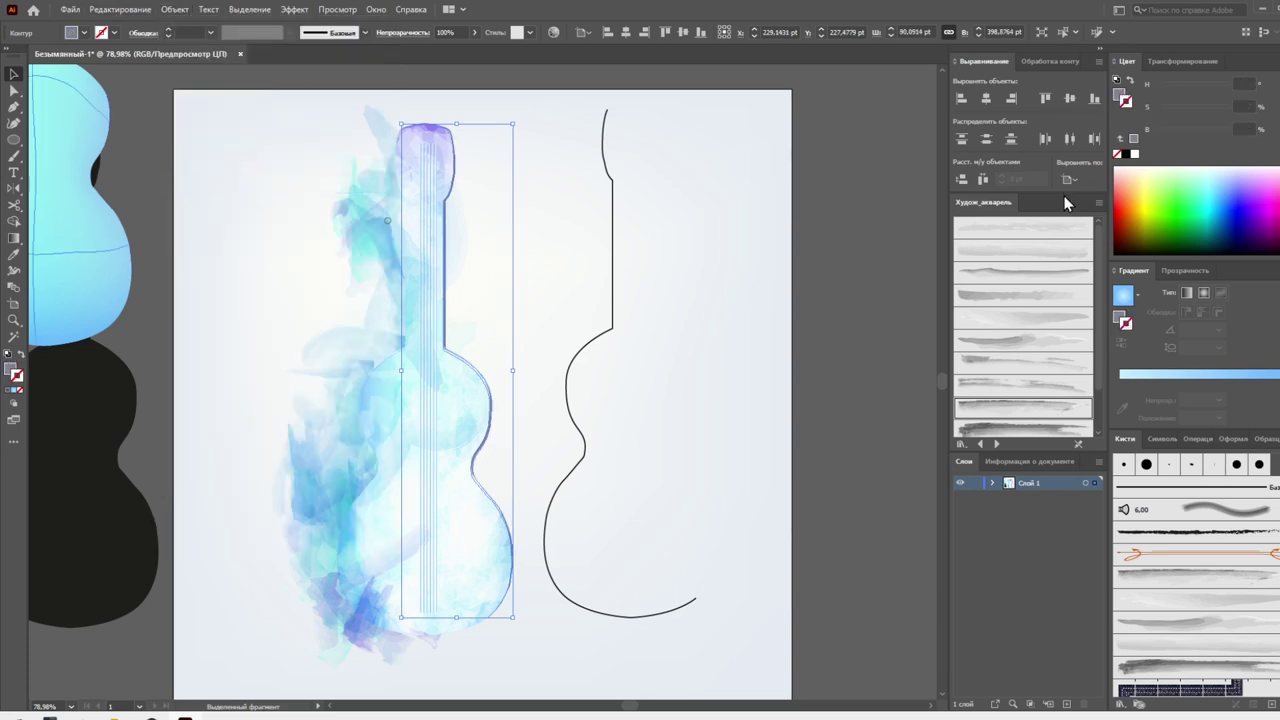
click(756, 390)
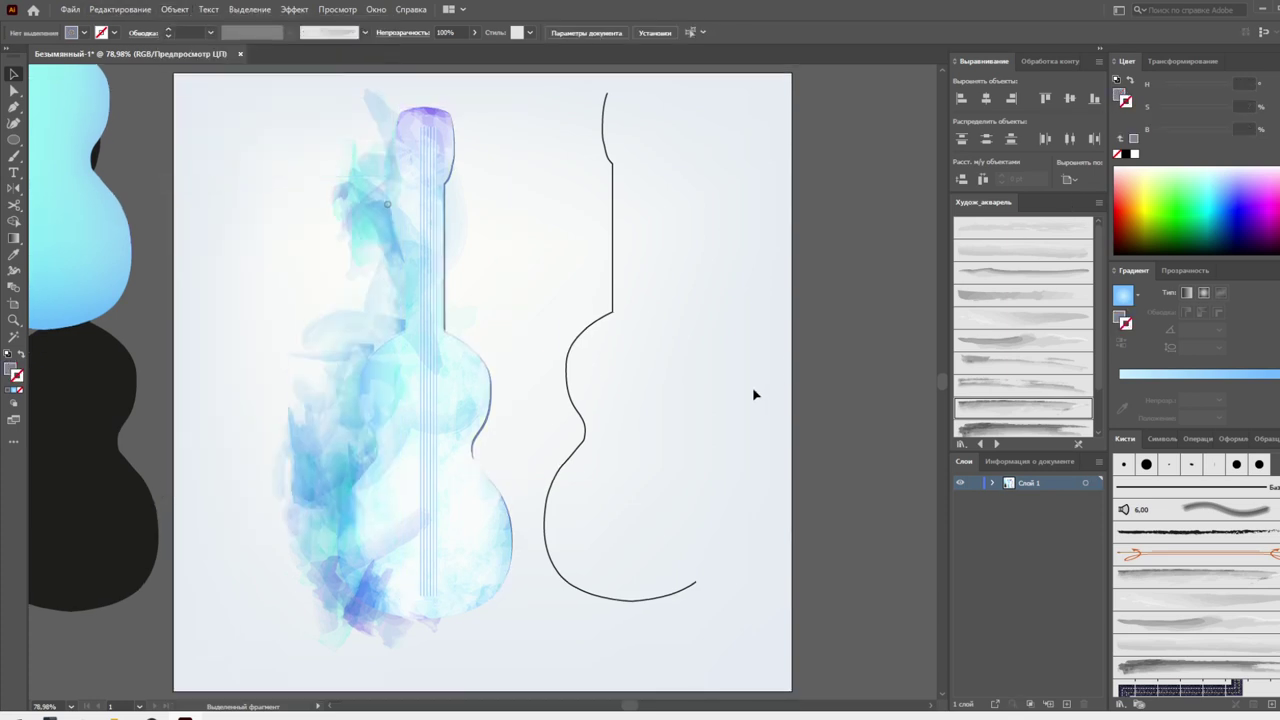
Recolour the guitar outline to pale blue H 200, S 30, B 78
click(485, 448)
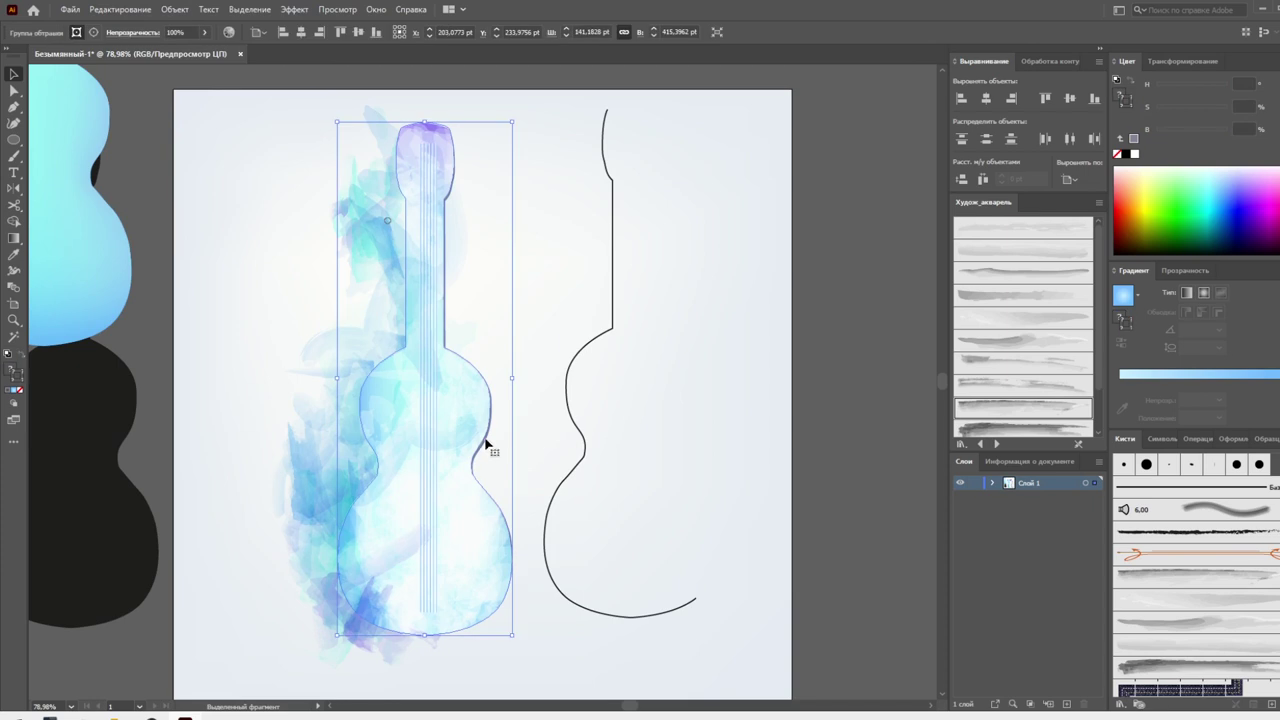
click(488, 443)
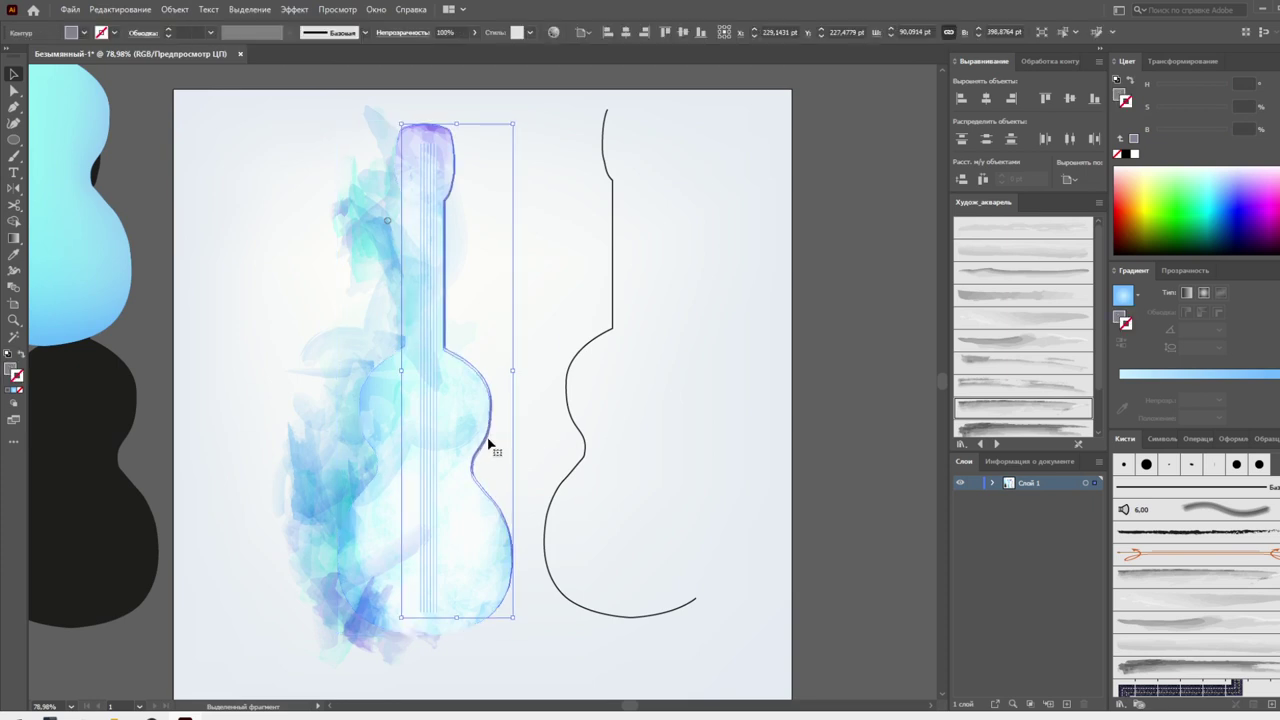
click(1119, 97)
click(1187, 108)
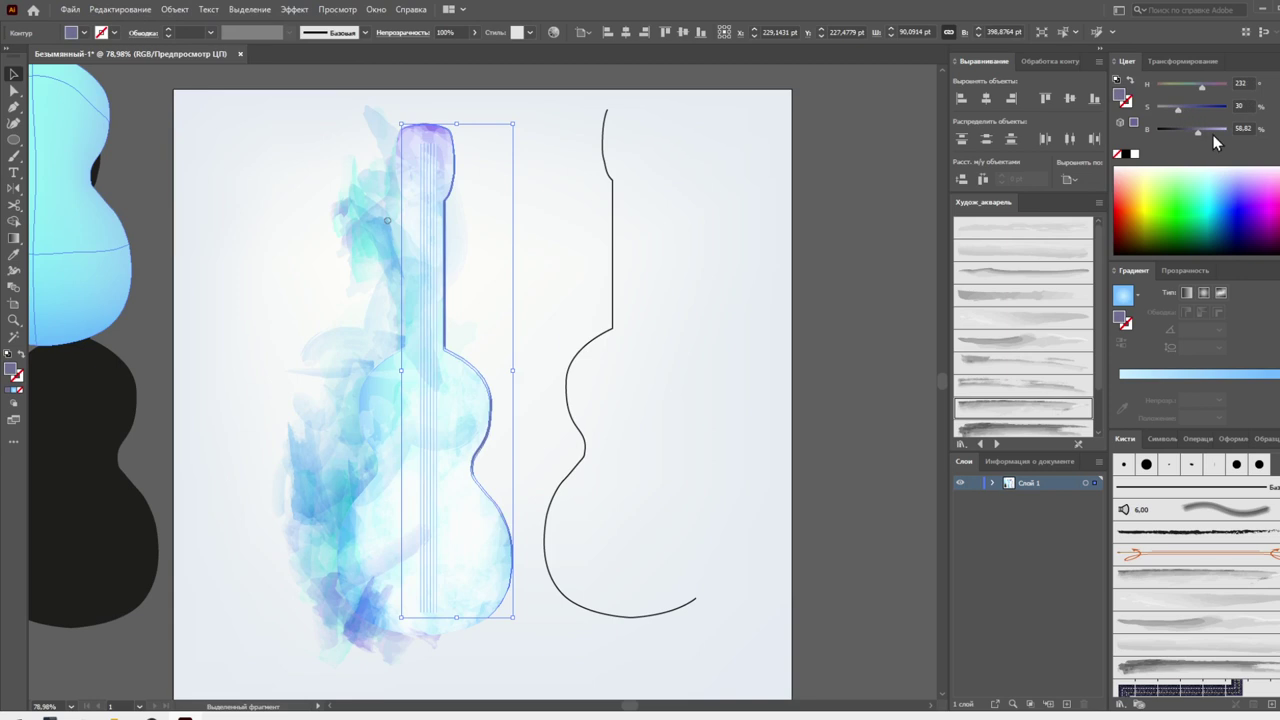
click(1212, 132)
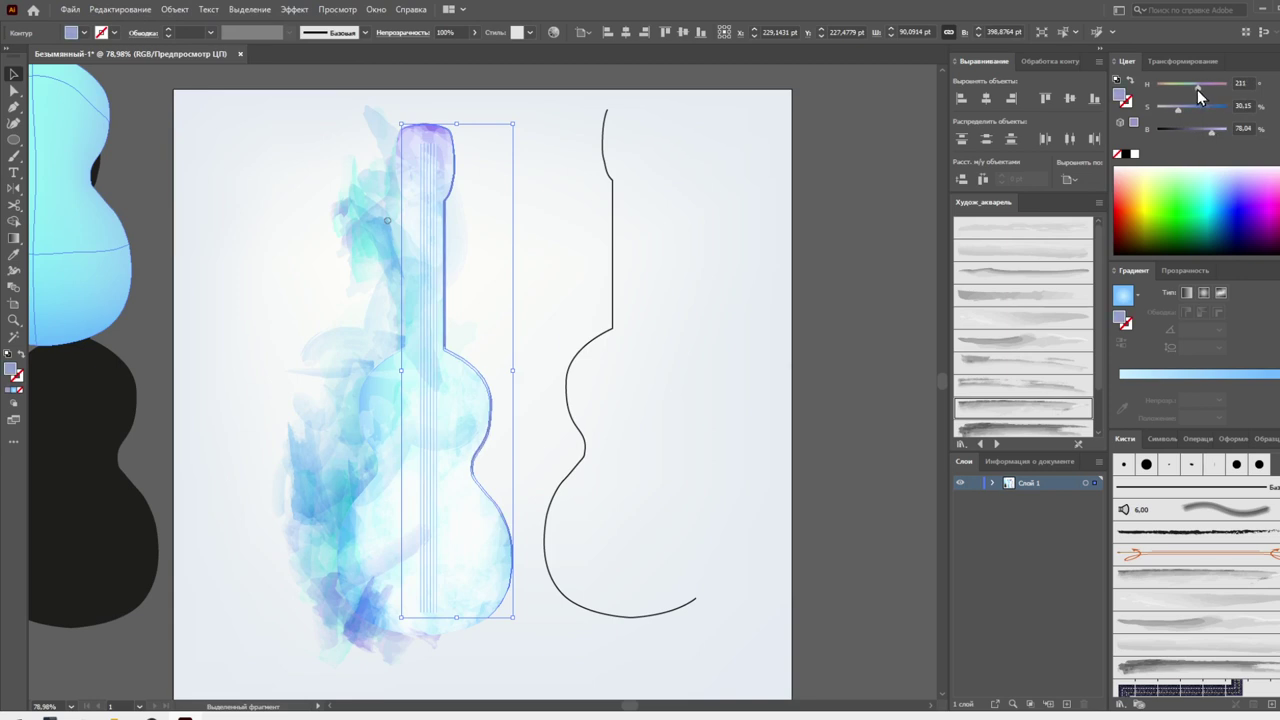
drag(1197, 89, 1195, 89)
Move the spare outline off the artboard and place a watercolour group beside the guitar at 47% opacity
click(777, 307)
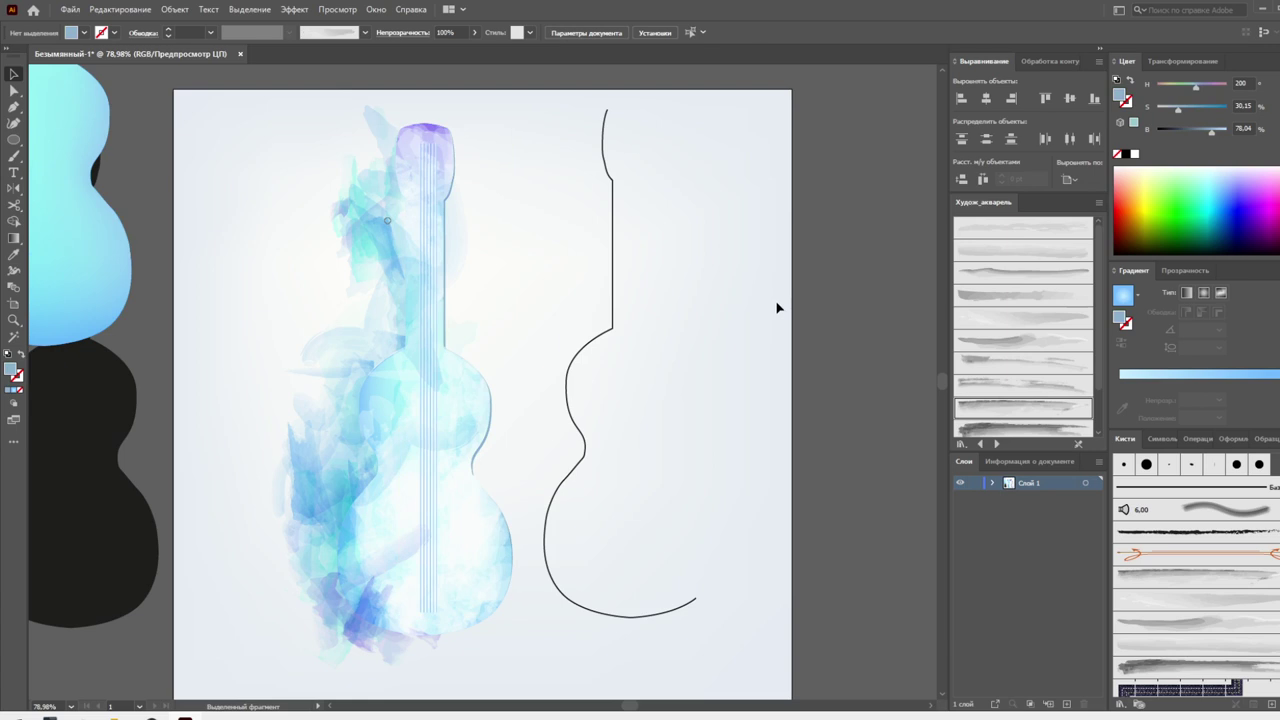
drag(570, 410, 835, 431)
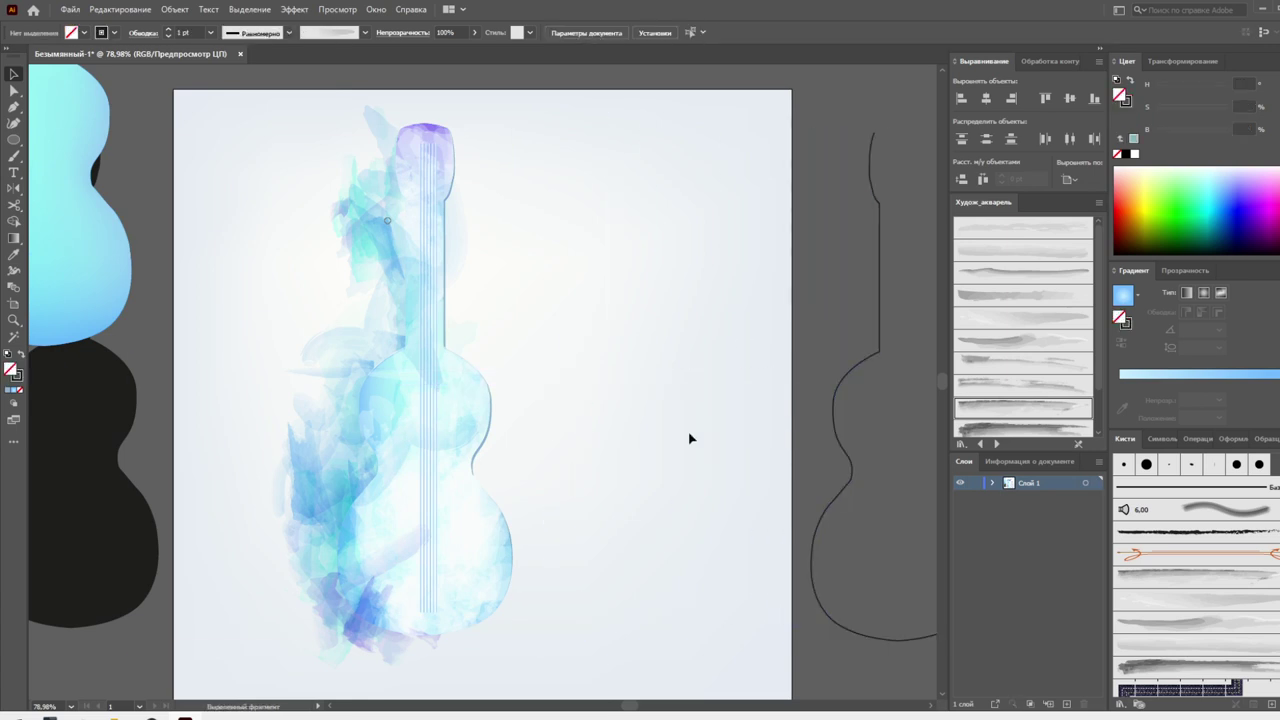
click(294, 436)
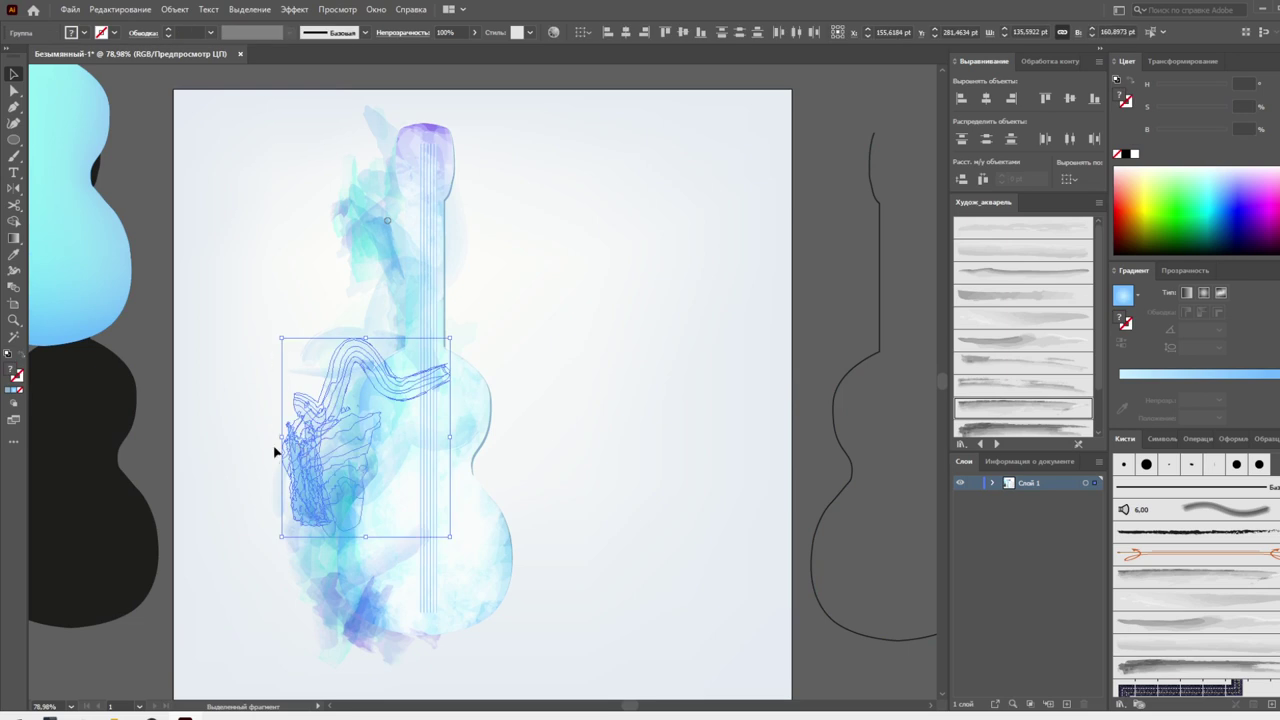
drag(282, 352, 289, 364)
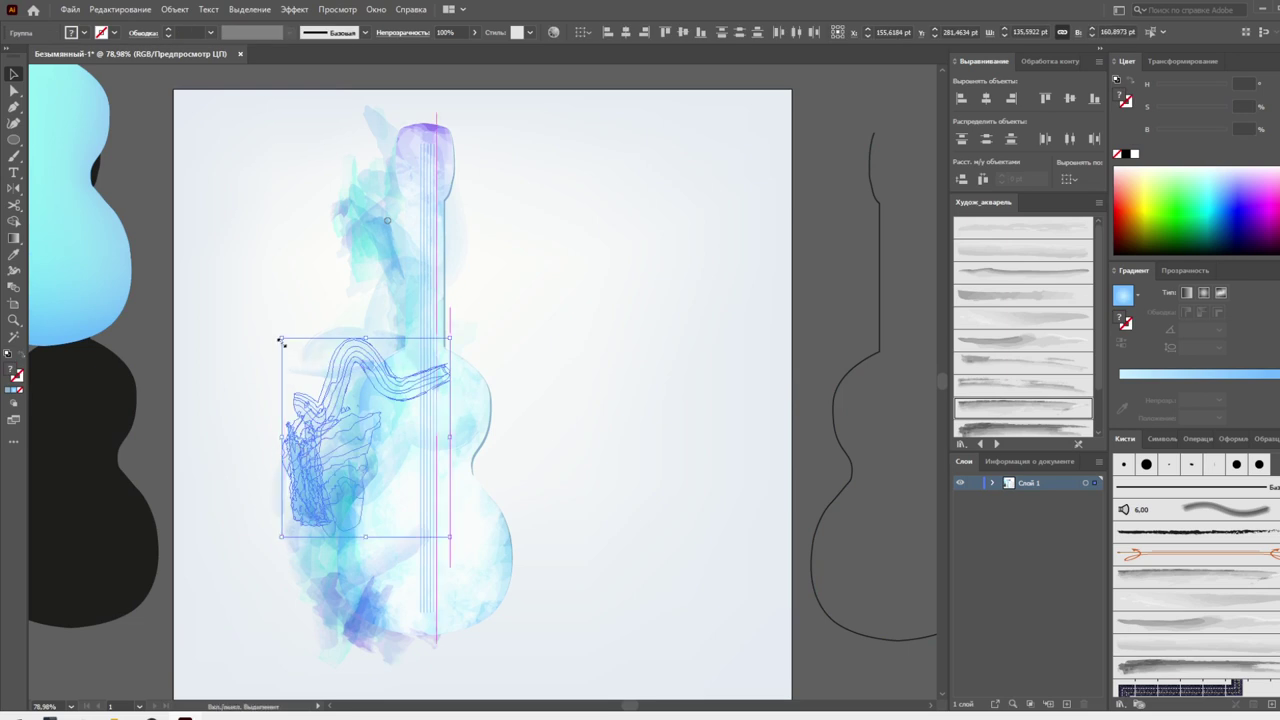
mouse_move(282, 343)
mouse_down()
mouse_move(293, 476)
mouse_move(300, 458)
mouse_up()
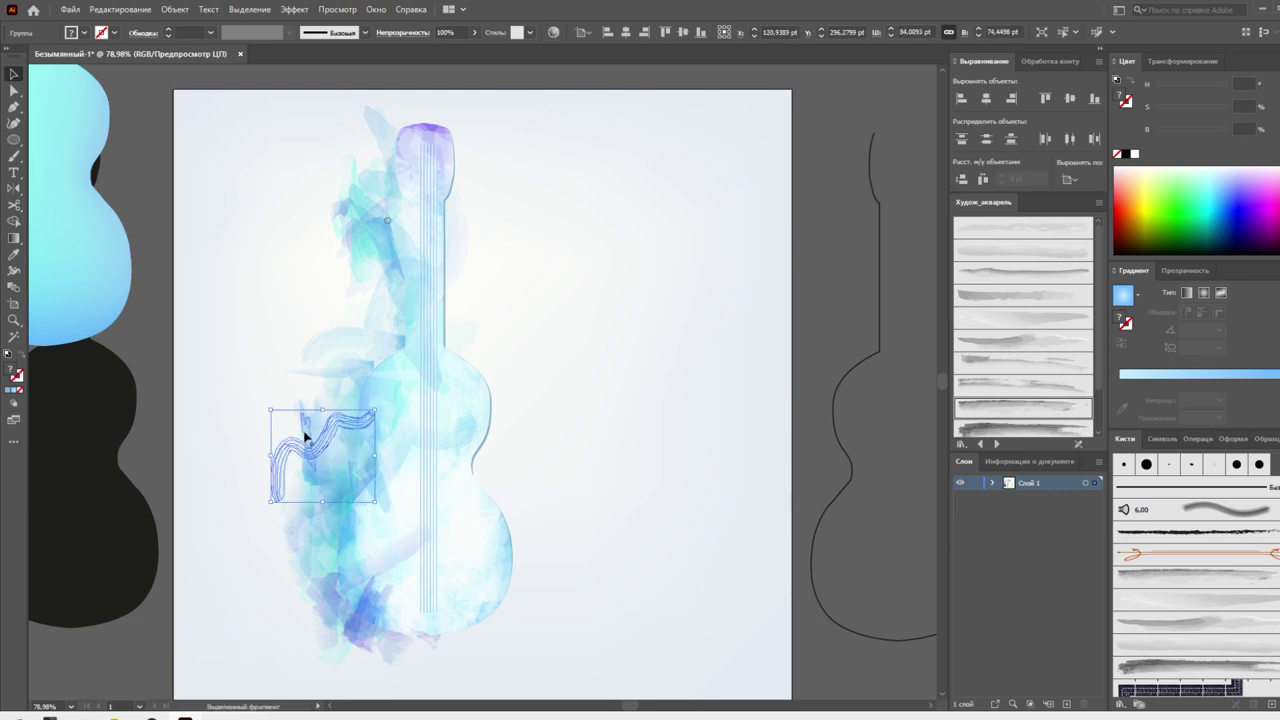
click(476, 32)
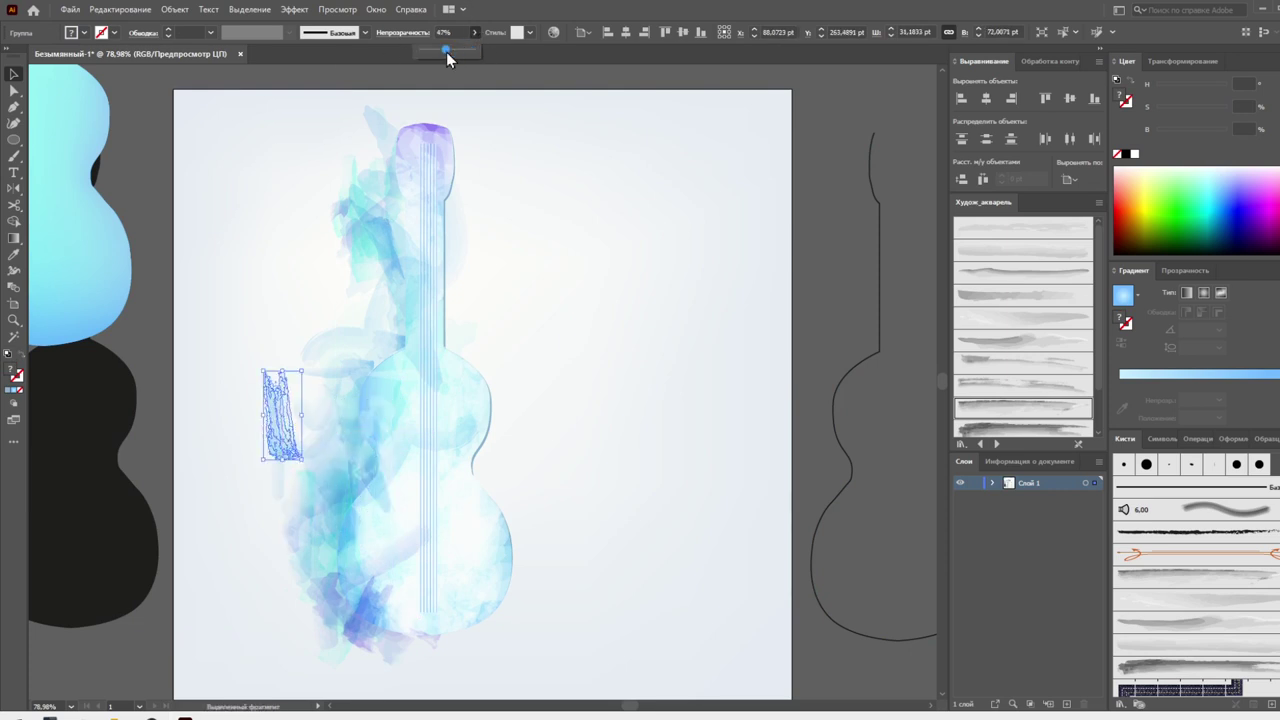
click(591, 266)
drag(280, 412, 316, 447)
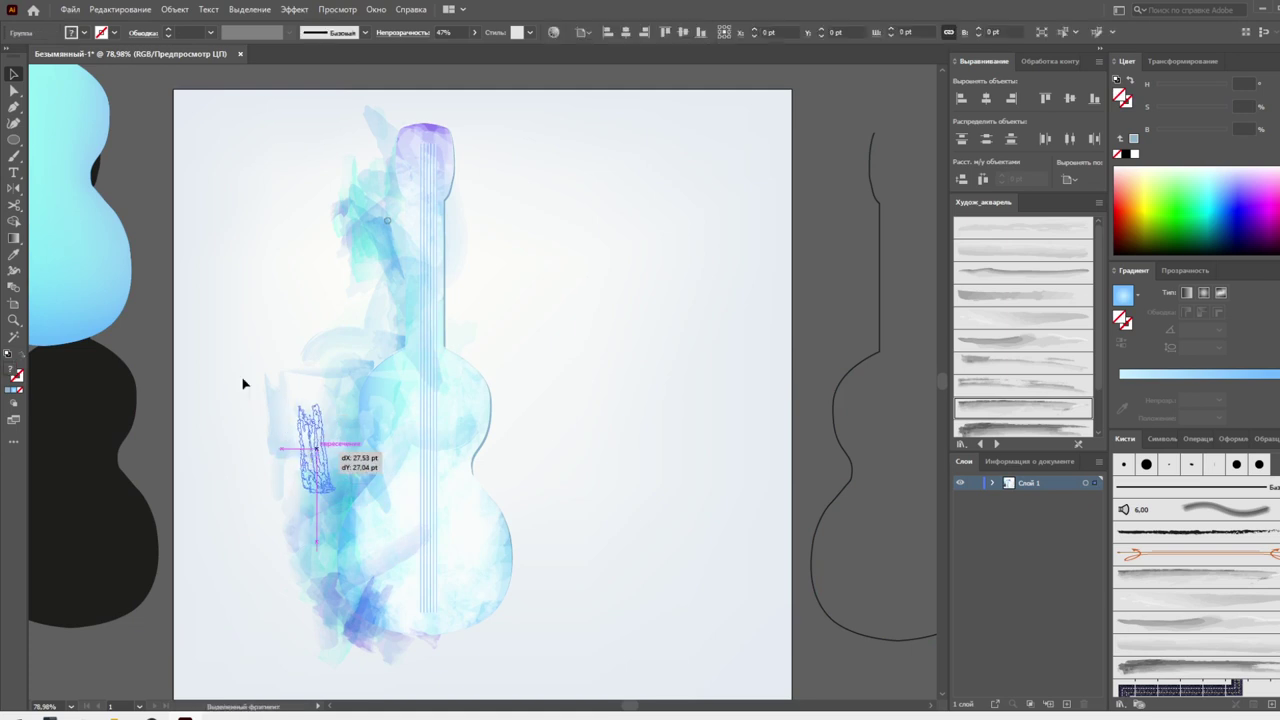
Set the scribble near the neck to 55% opacity, nudge the small scribble, undoing a bad move
mouse_move(309, 164)
mouse_down()
mouse_move(334, 249)
mouse_move(358, 258)
mouse_up()
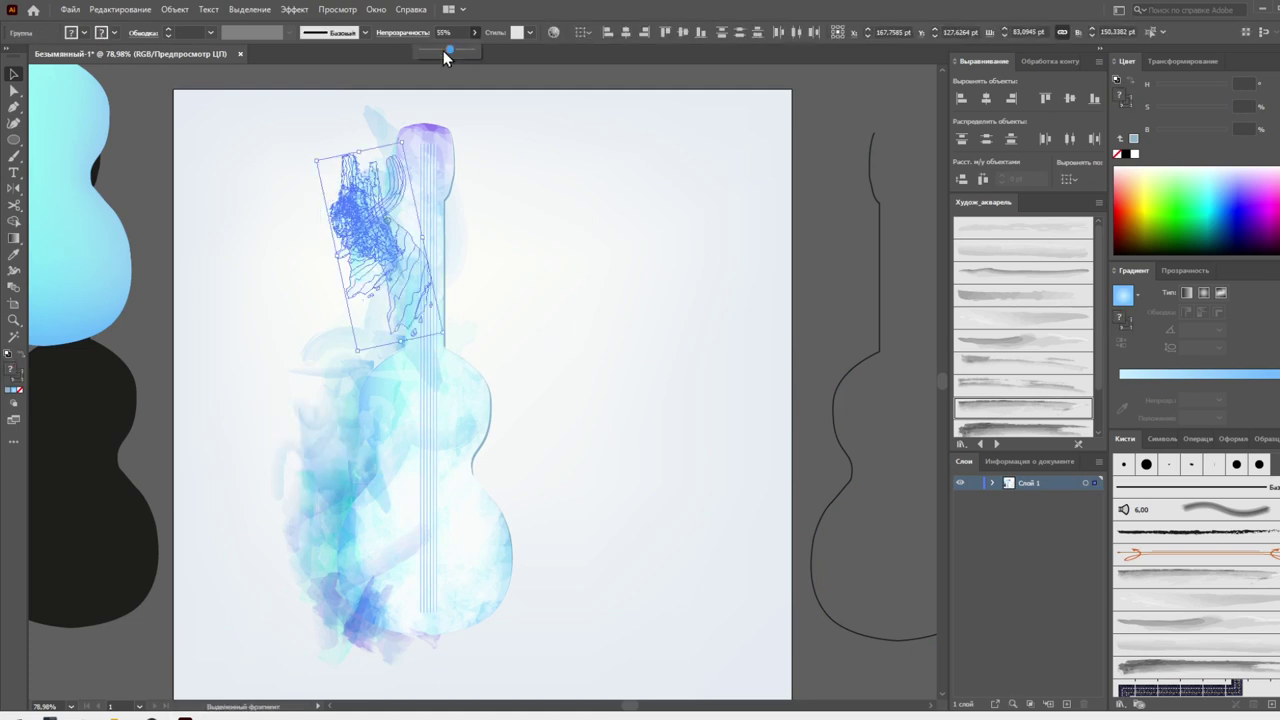
click(494, 116)
click(365, 266)
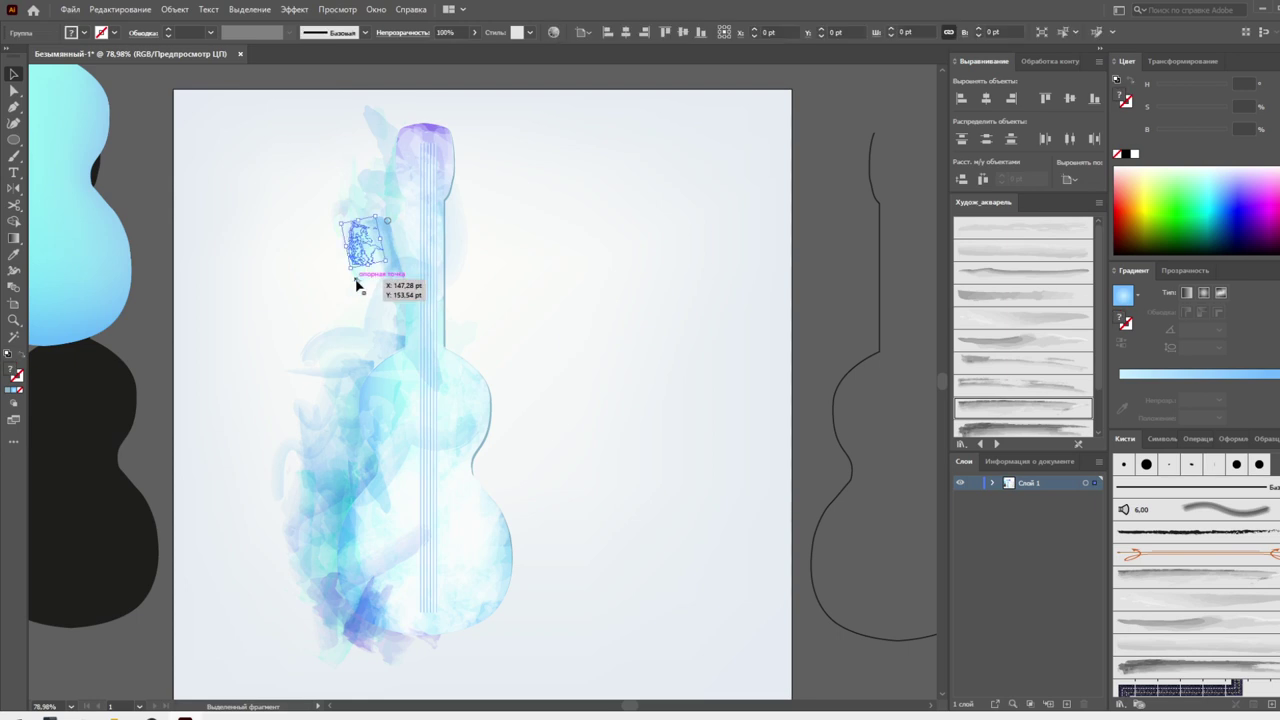
drag(356, 285, 363, 308)
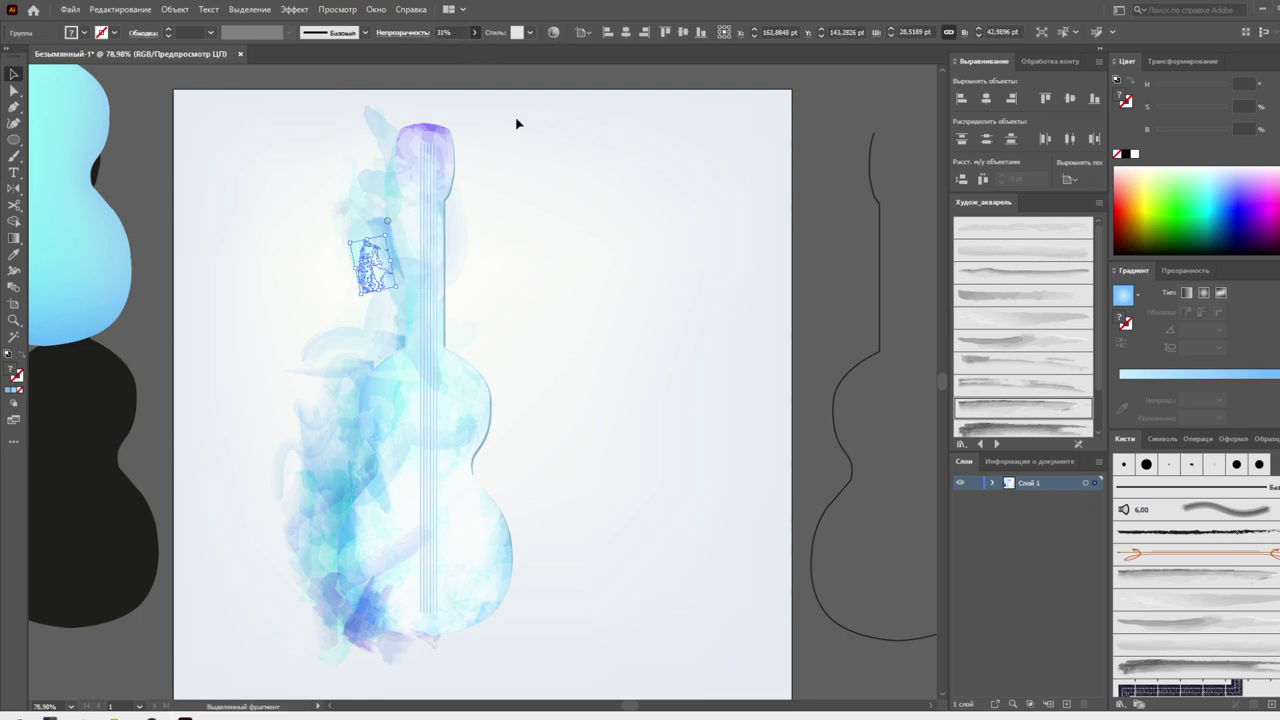
mouse_move(209, 645)
mouse_down()
mouse_move(314, 564)
mouse_move(300, 598)
mouse_up()
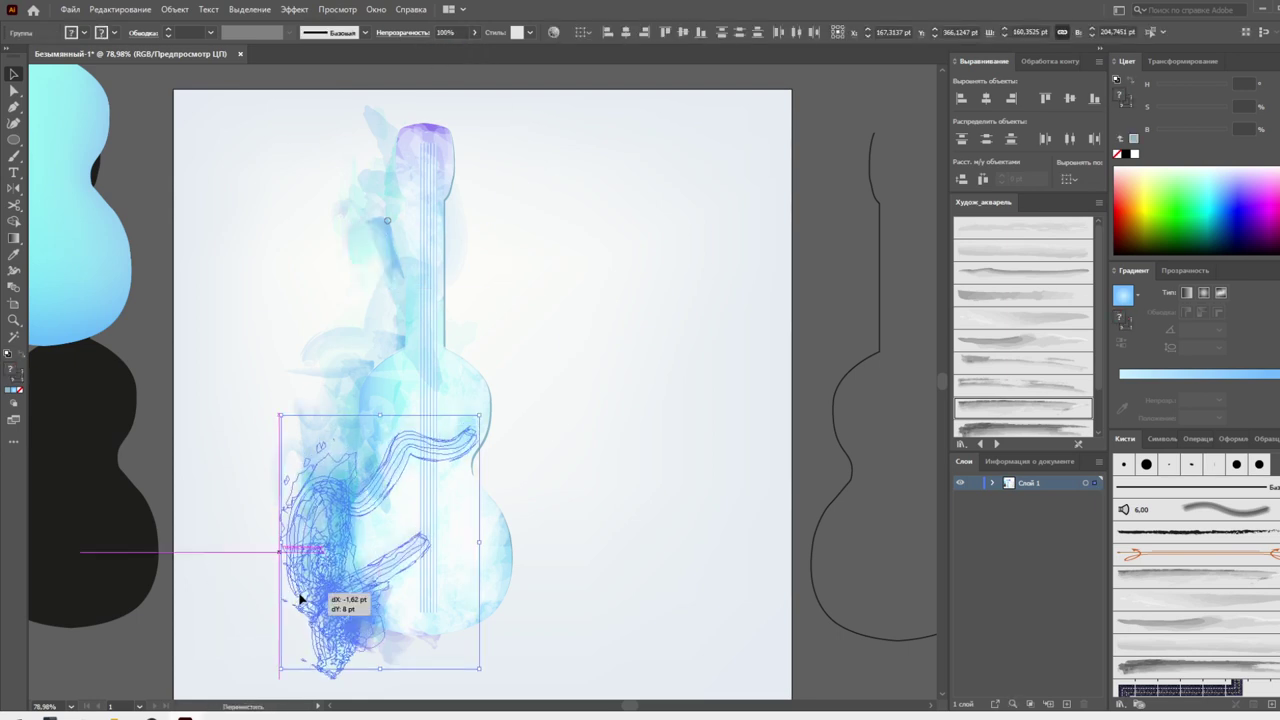
key(ctrl+z)
key(ctrl+z)
key(ctrl+z)
key(ctrl+z)
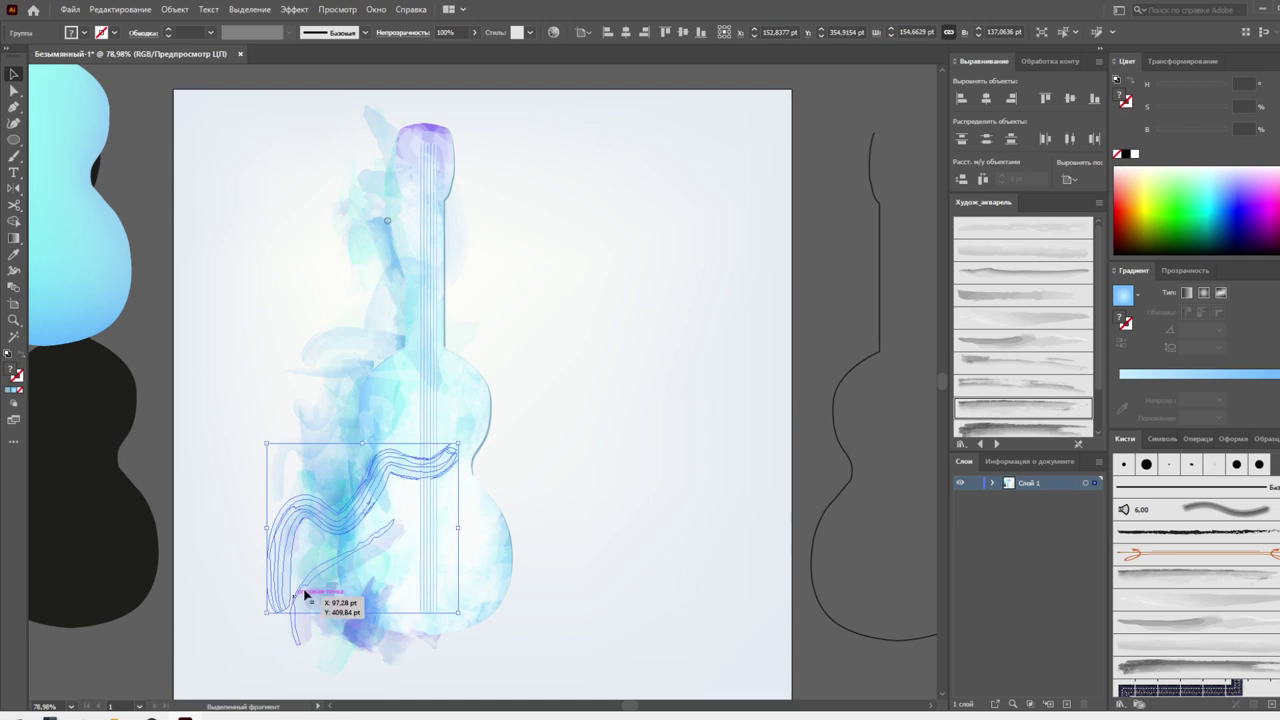
key(ctrl+z)
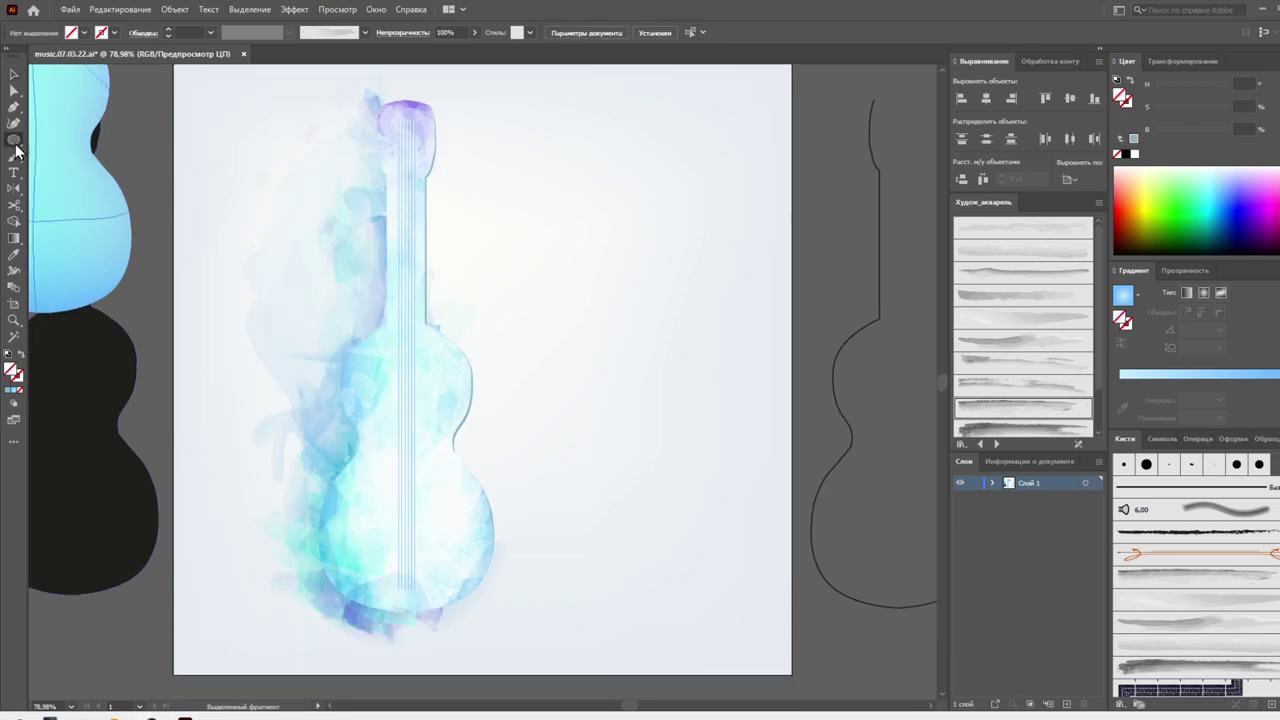
Draw a circle filled with a radial white-to-black gradient
click(60, 158)
drag(490, 207, 713, 430)
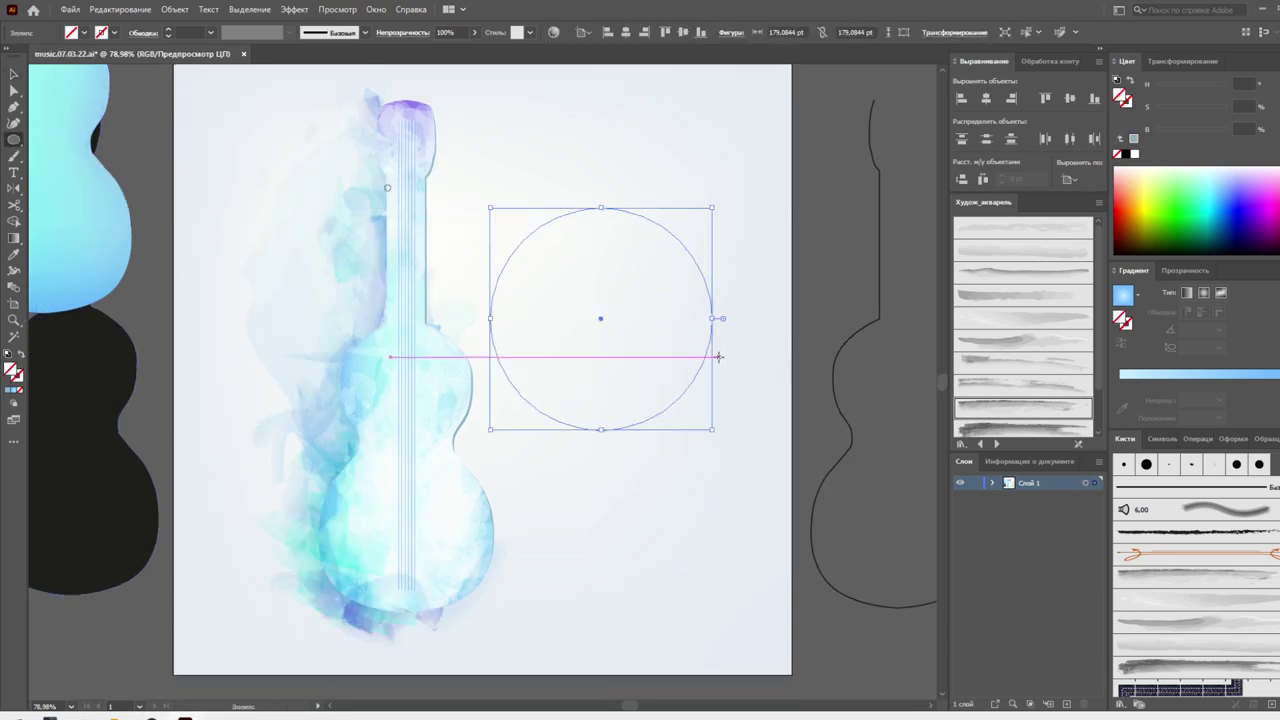
click(1124, 295)
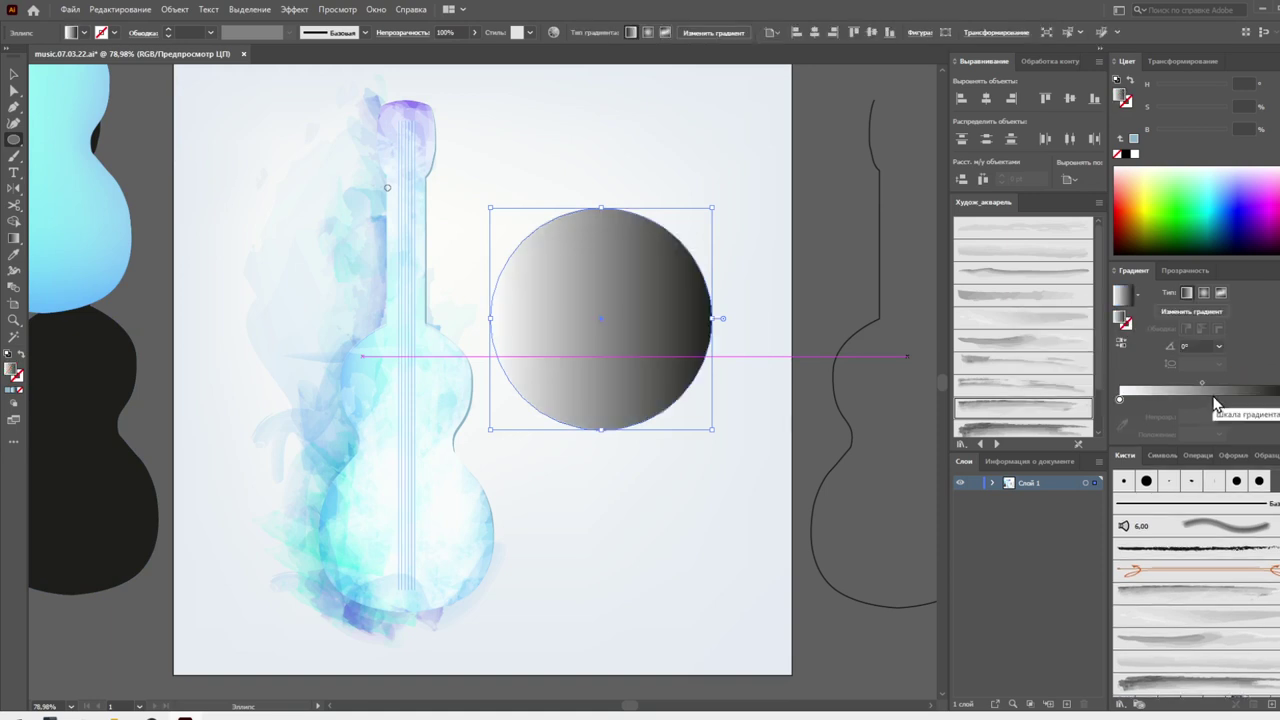
click(1212, 400)
click(1125, 155)
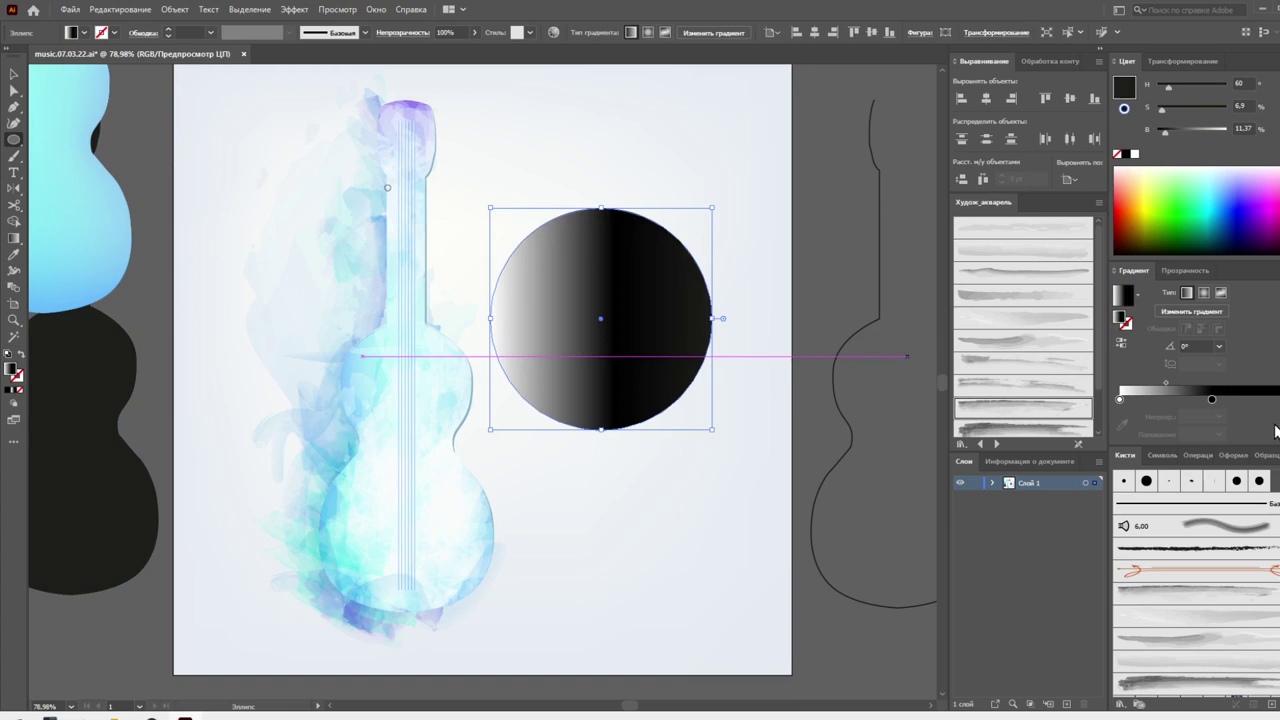
click(1203, 292)
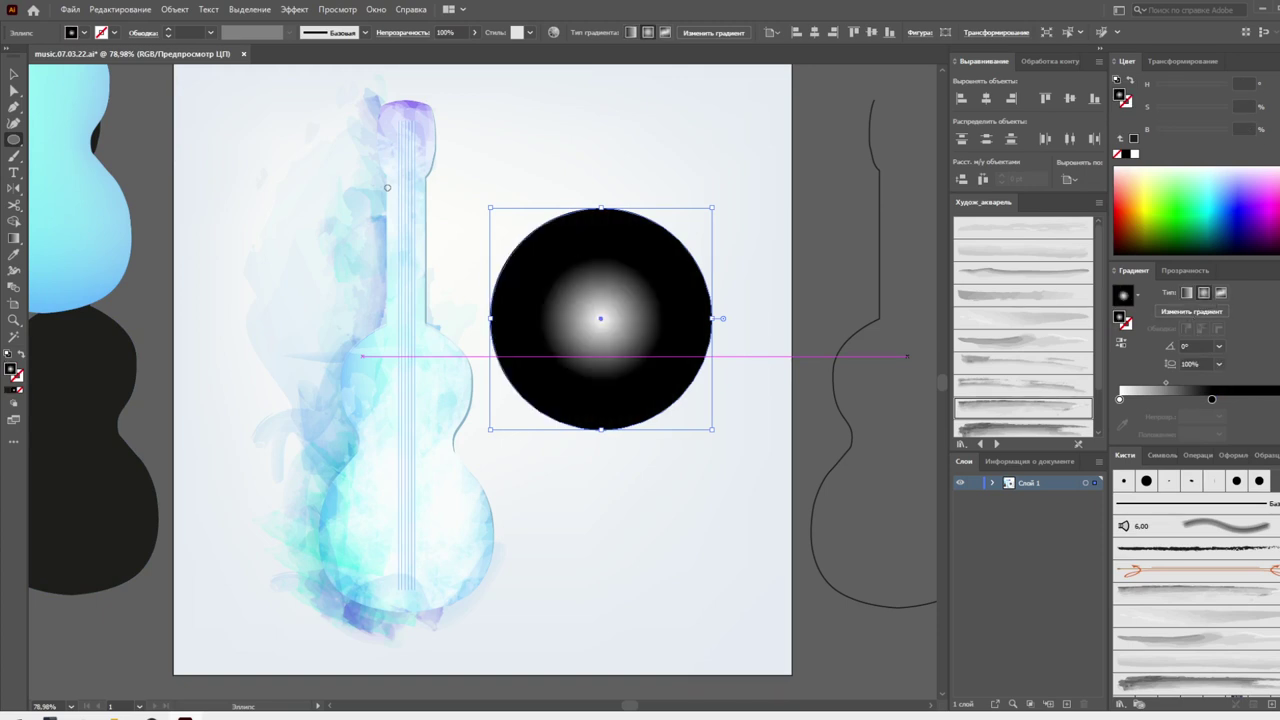
click(1272, 61)
click(1208, 400)
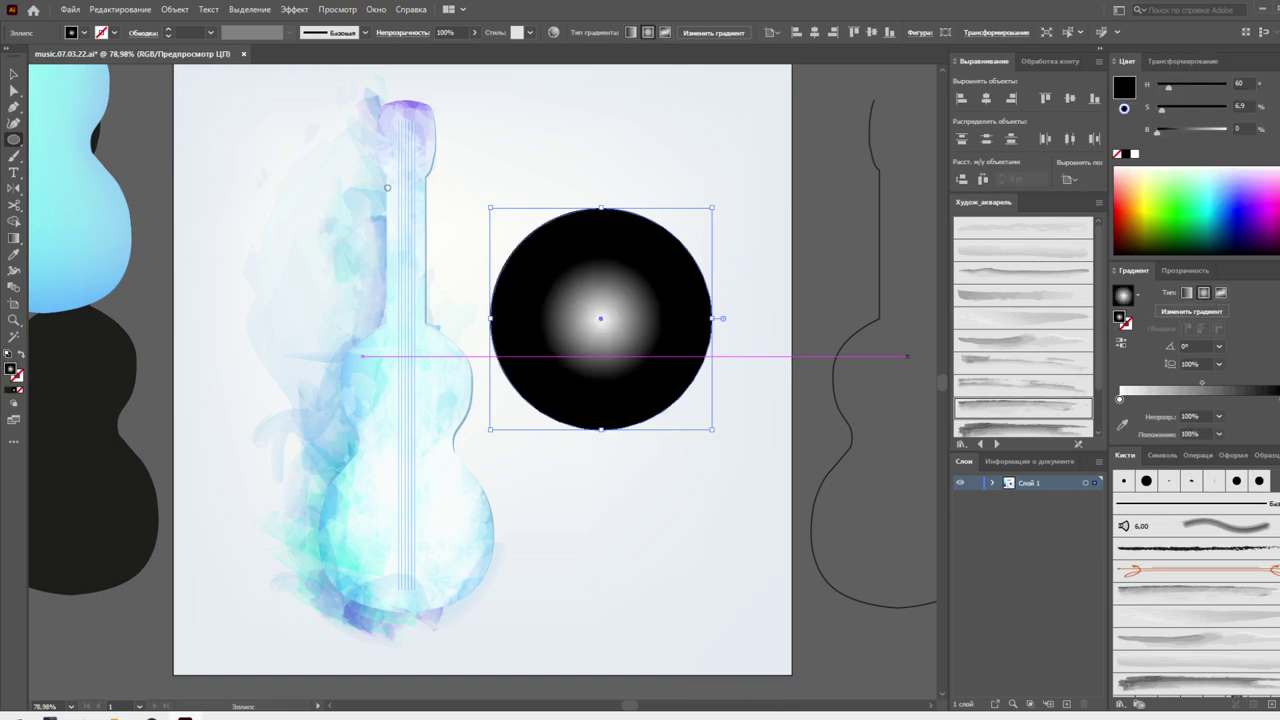
drag(1210, 400, 1279, 400)
Set the circle to Color Dodge, soften its gradient midpoint, and move it onto the guitar's left side
click(1185, 270)
click(1156, 292)
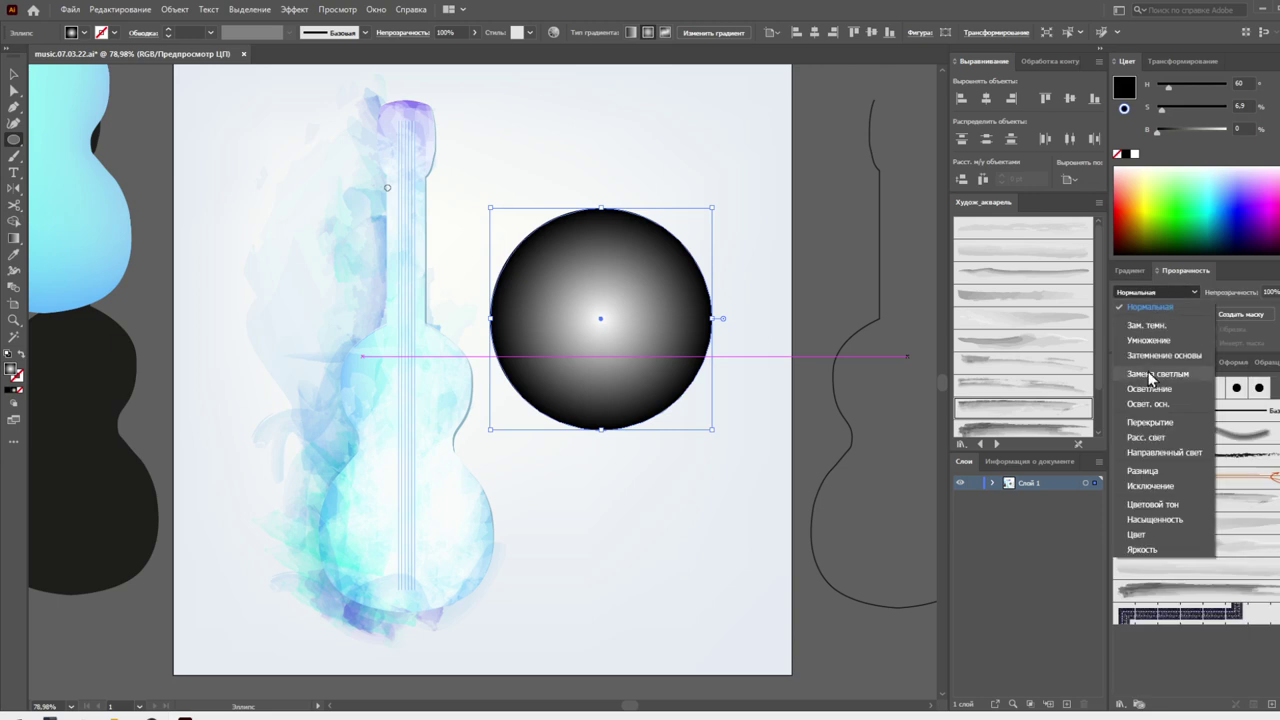
click(1145, 400)
click(1134, 271)
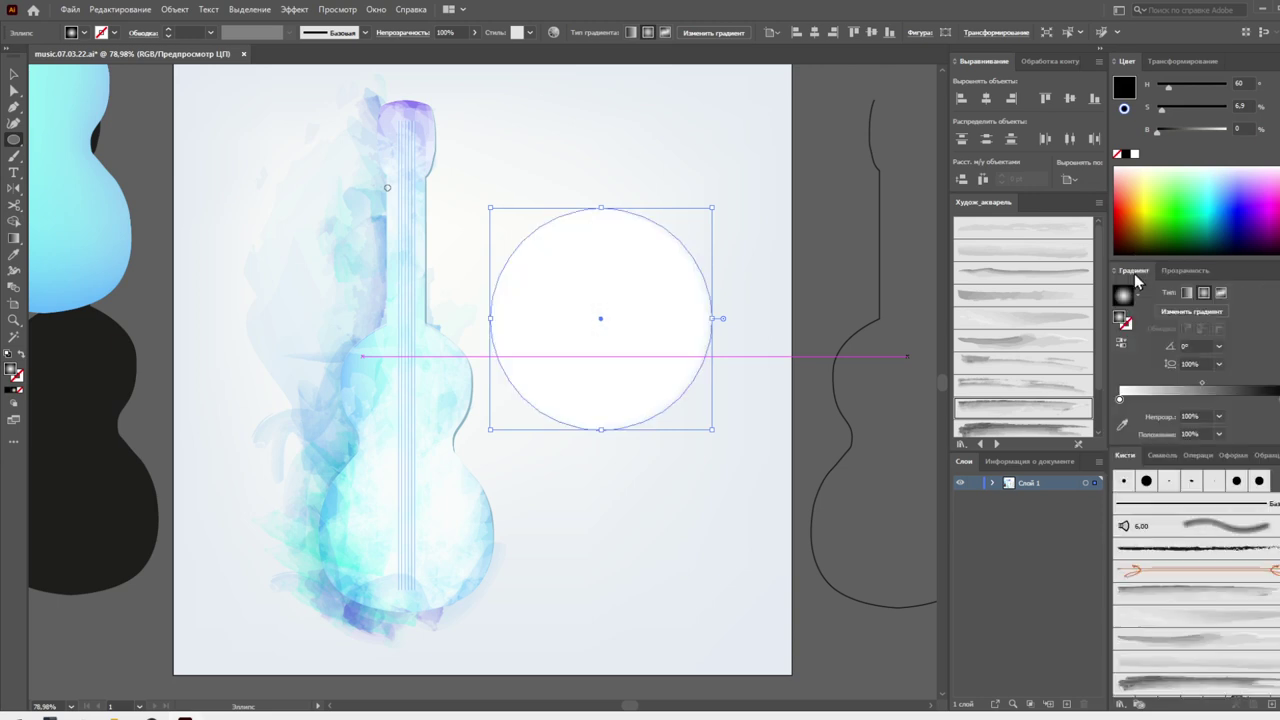
drag(1202, 386, 1152, 383)
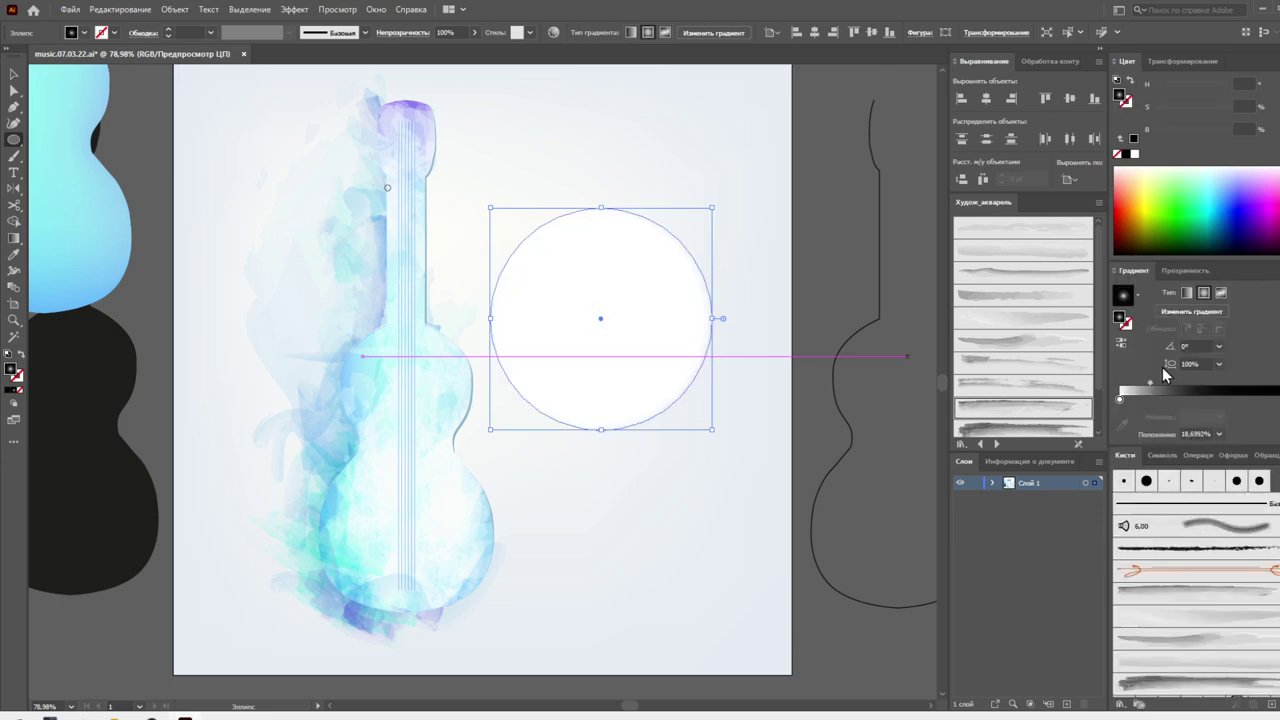
key(v)
mouse_move(697, 342)
mouse_down()
mouse_move(575, 396)
mouse_move(510, 372)
mouse_move(366, 411)
mouse_up()
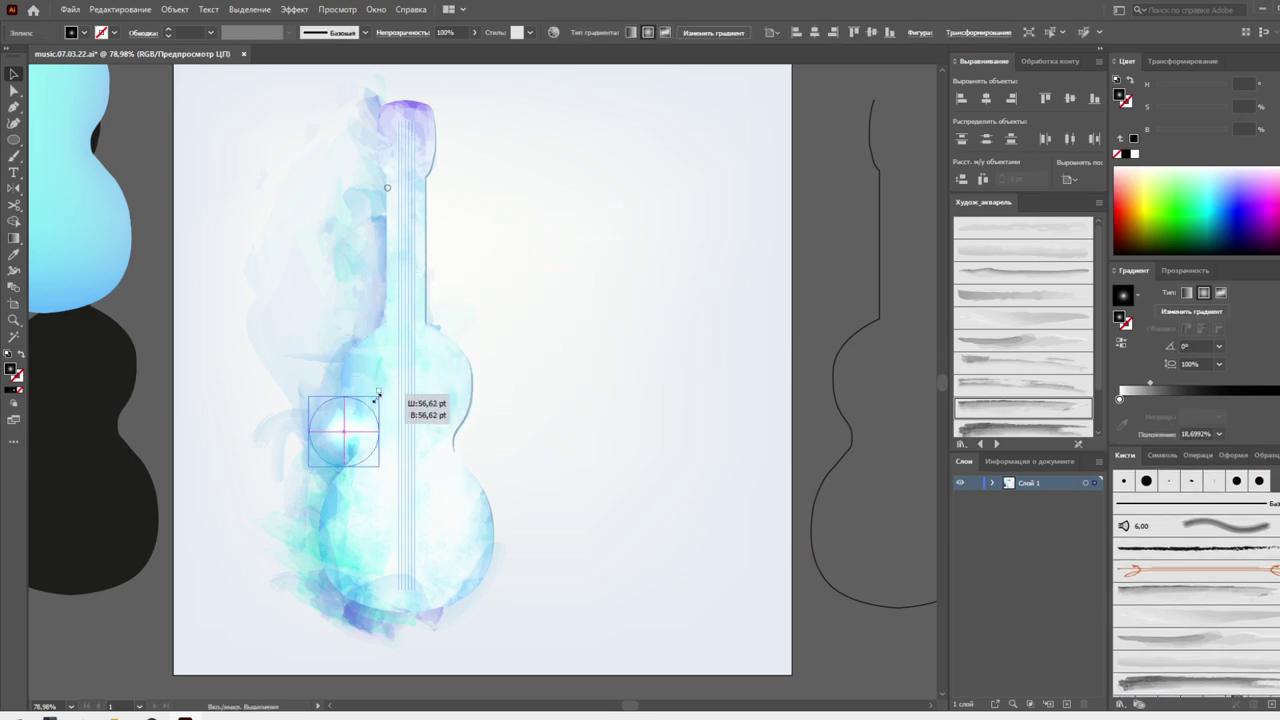
click(1148, 399)
drag(1148, 400, 1130, 400)
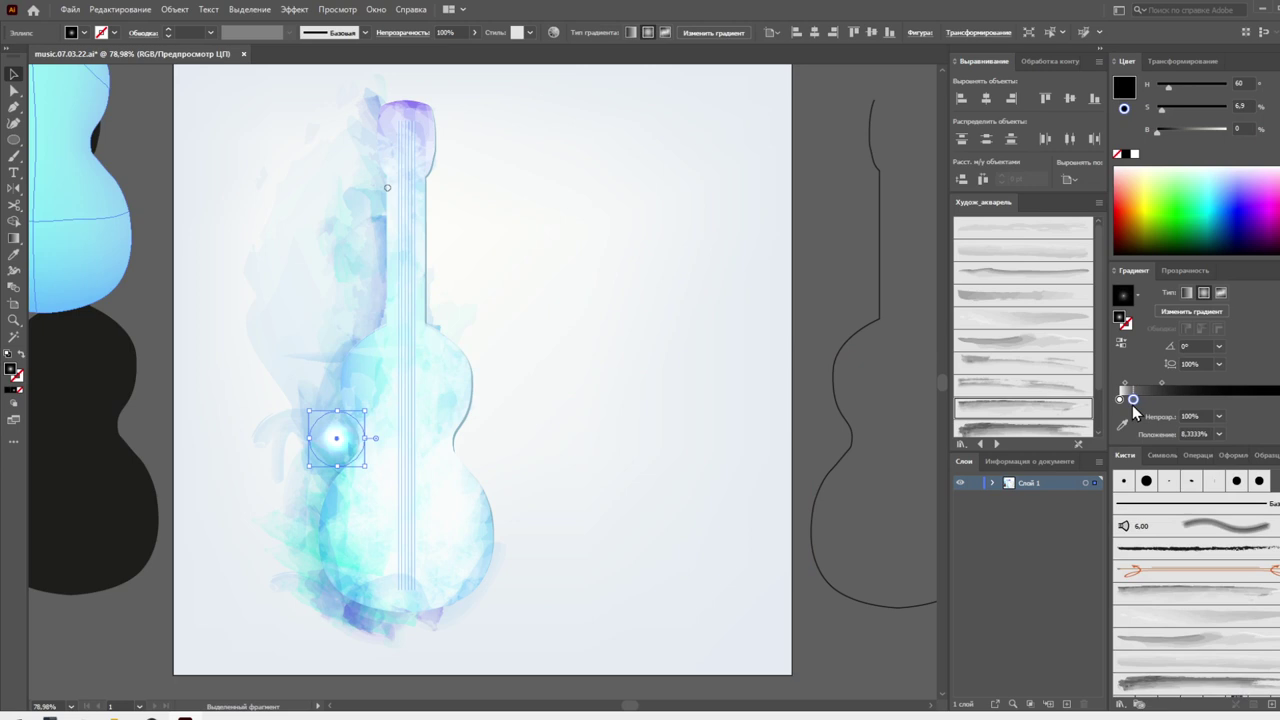
Move the glow spot lower on the guitar, add another small glow circle, and rotate it
click(768, 425)
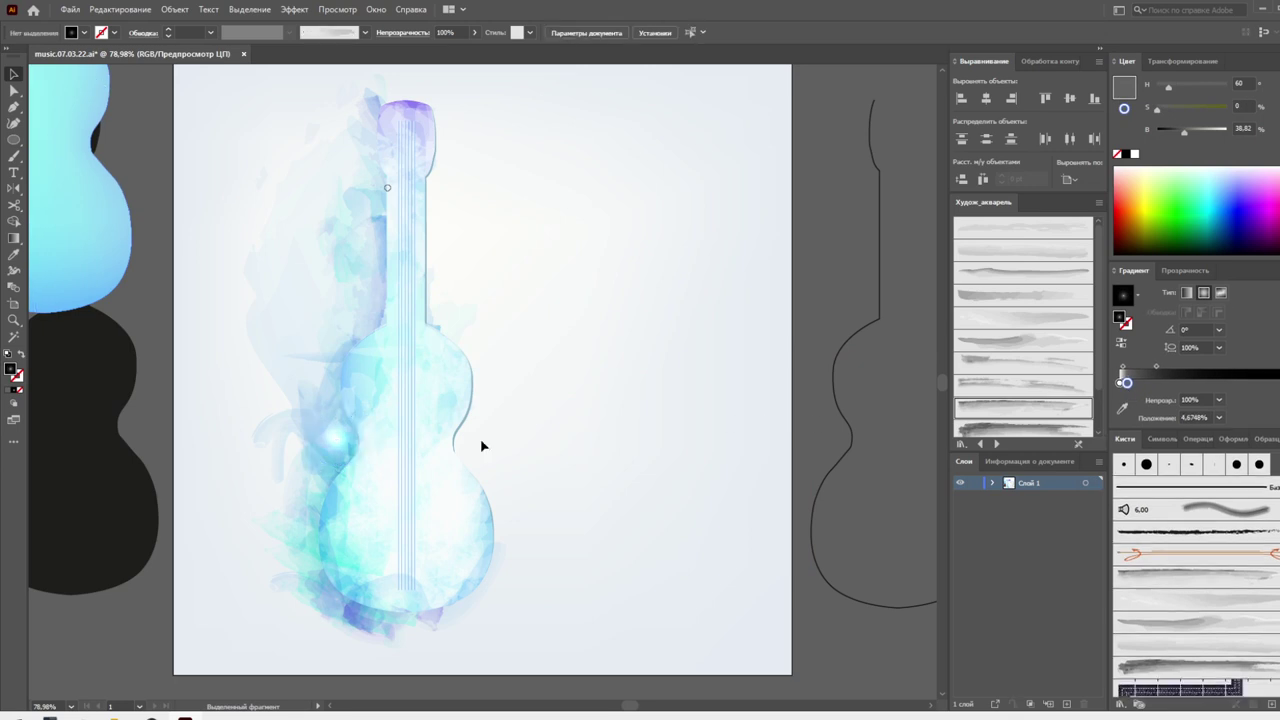
mouse_move(333, 450)
mouse_down()
mouse_move(366, 328)
mouse_move(318, 387)
mouse_up()
drag(325, 390, 310, 546)
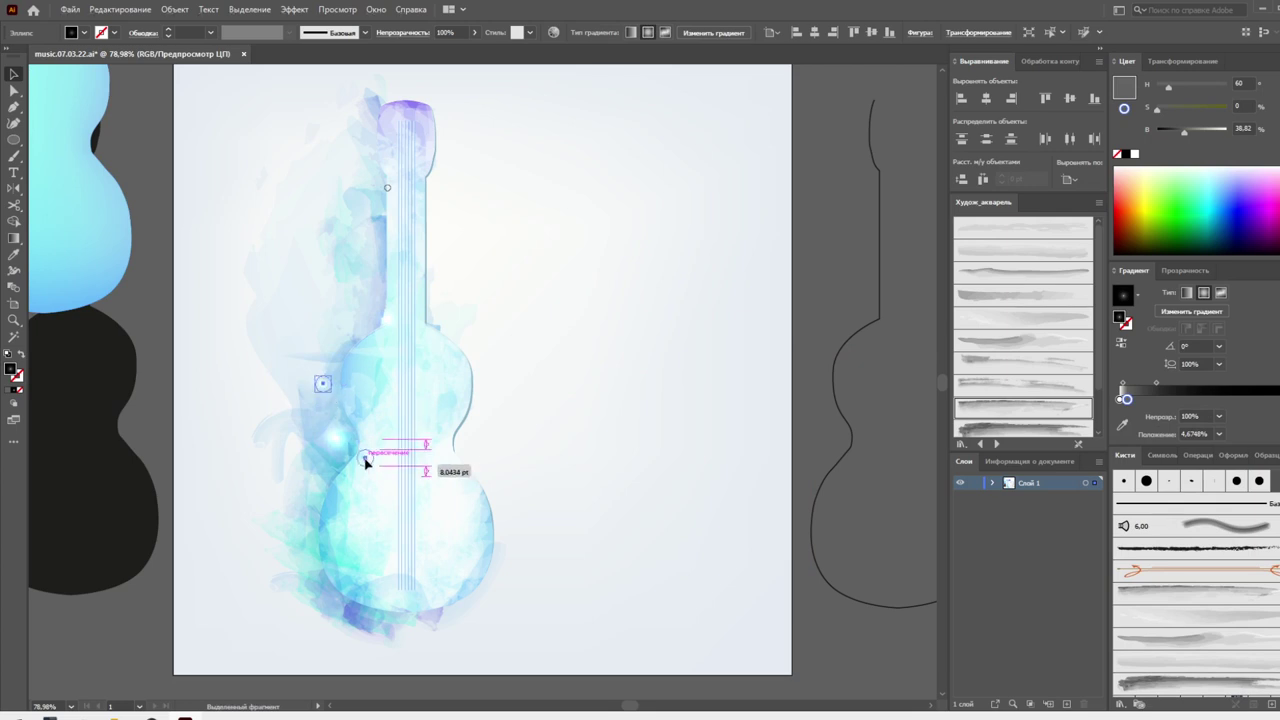
click(620, 554)
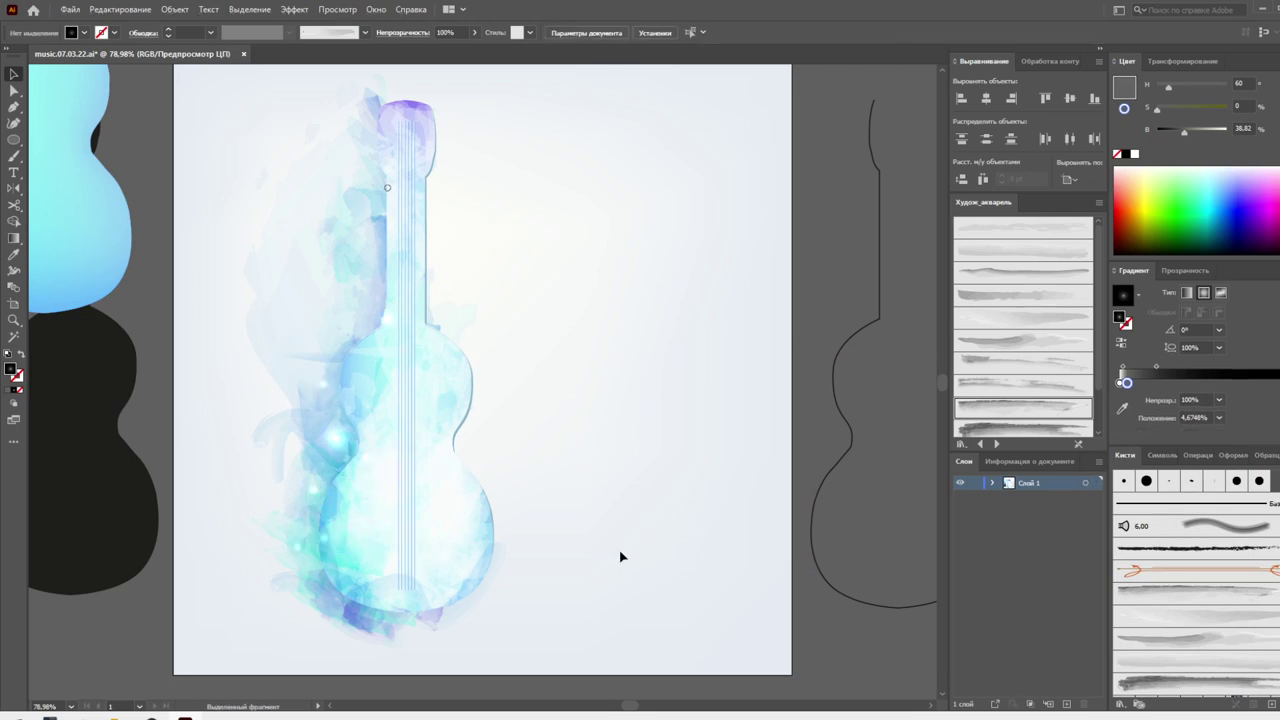
mouse_move(305, 499)
mouse_down()
mouse_move(328, 511)
mouse_move(324, 487)
mouse_up()
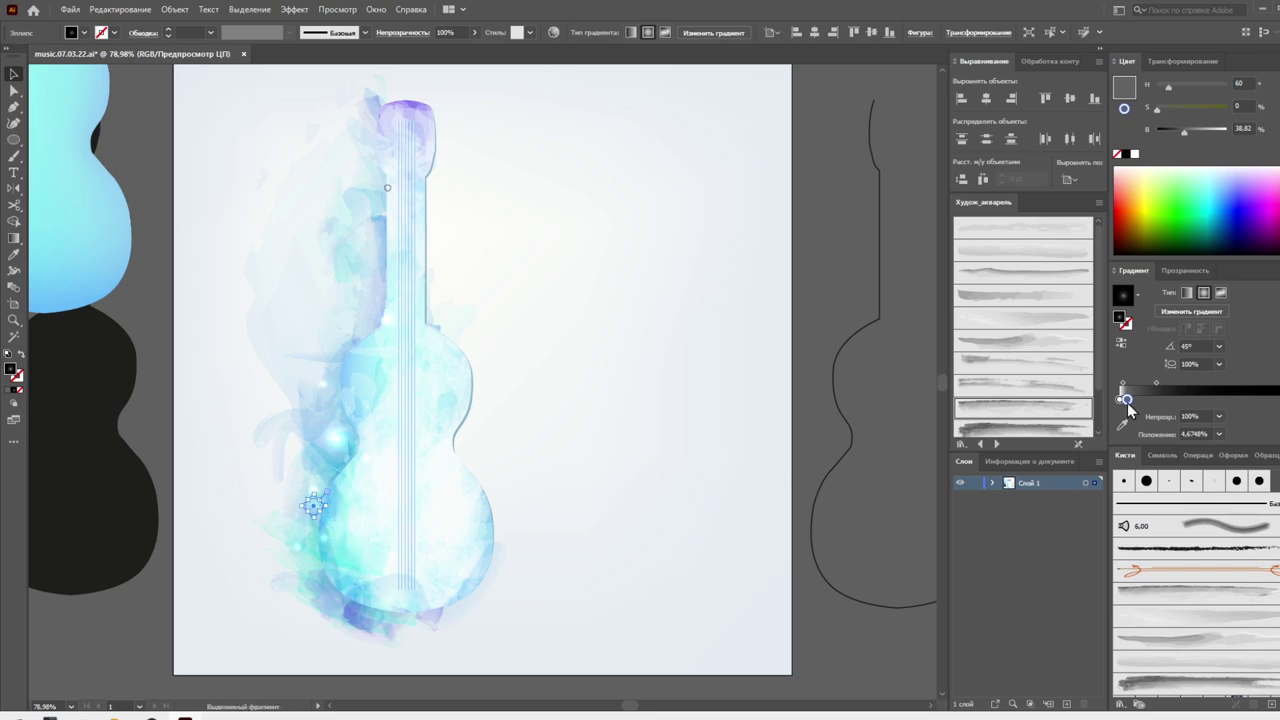
click(594, 520)
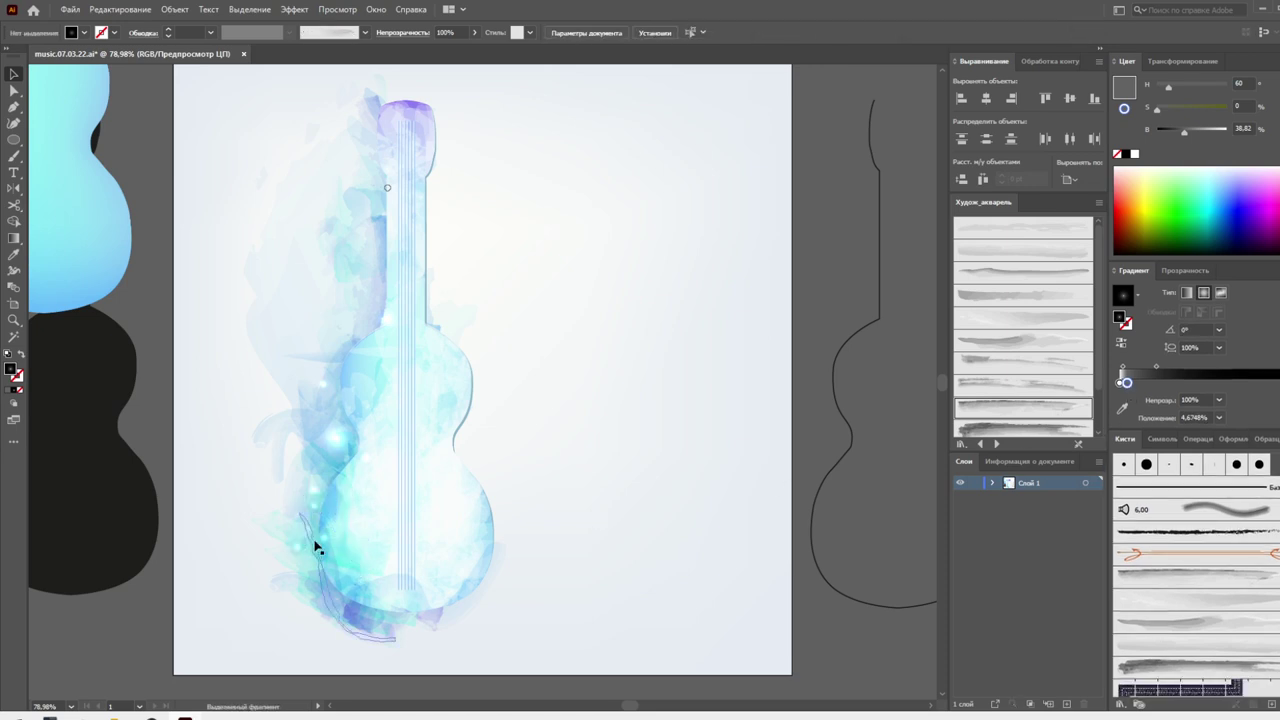
click(316, 540)
mouse_move(314, 545)
mouse_down()
mouse_move(306, 557)
mouse_move(340, 525)
mouse_move(297, 519)
mouse_up()
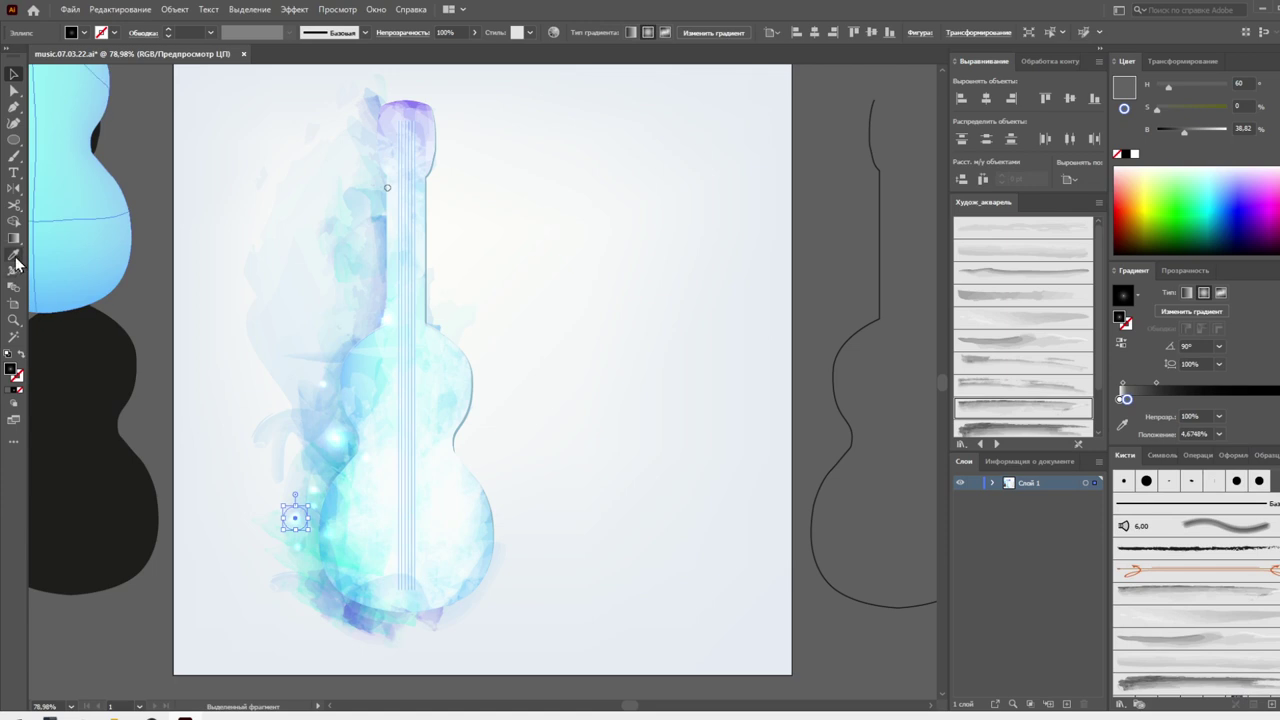
Magic Wand-select and group the similar glow spots, shrink them, and move them lower
click(19, 340)
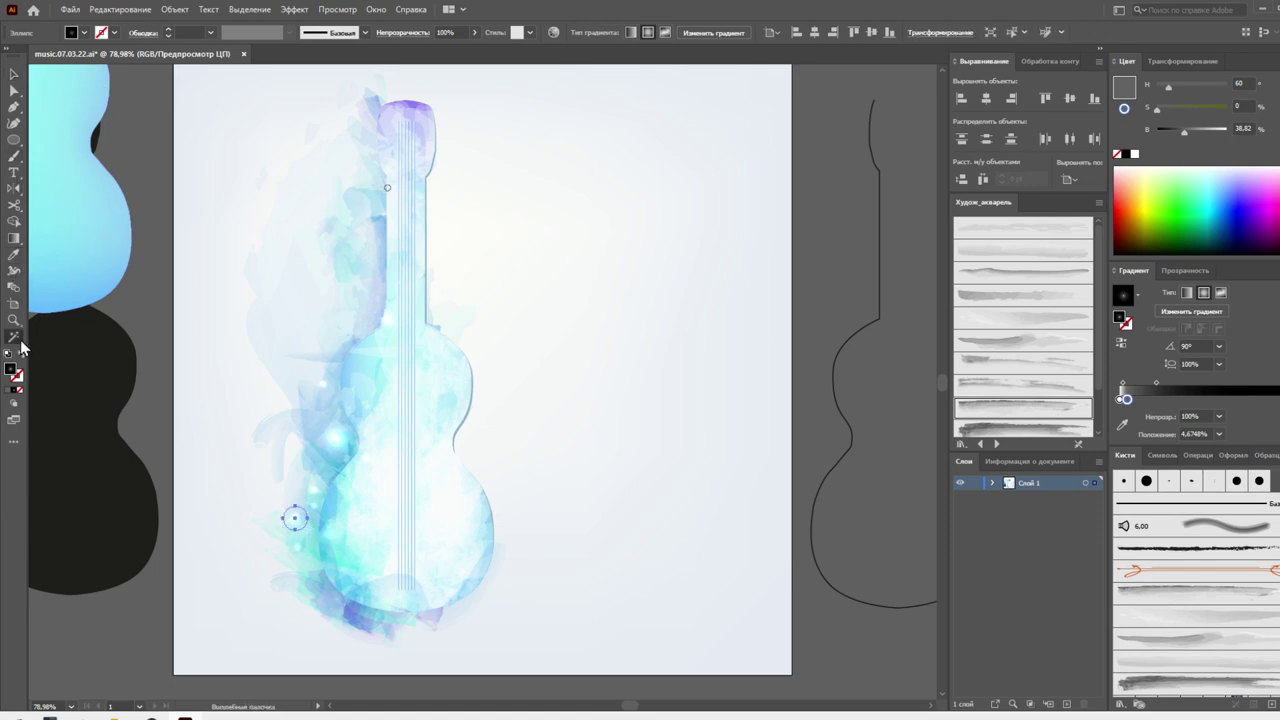
click(383, 320)
key(v)
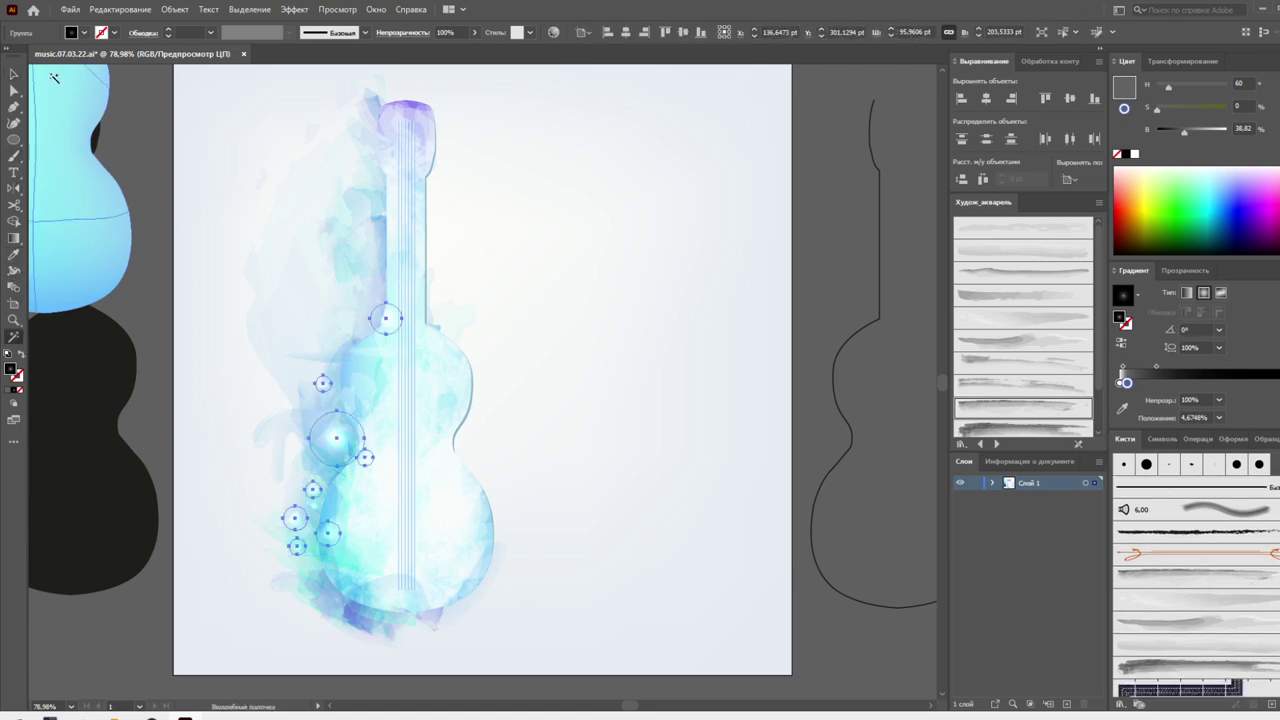
click(206, 257)
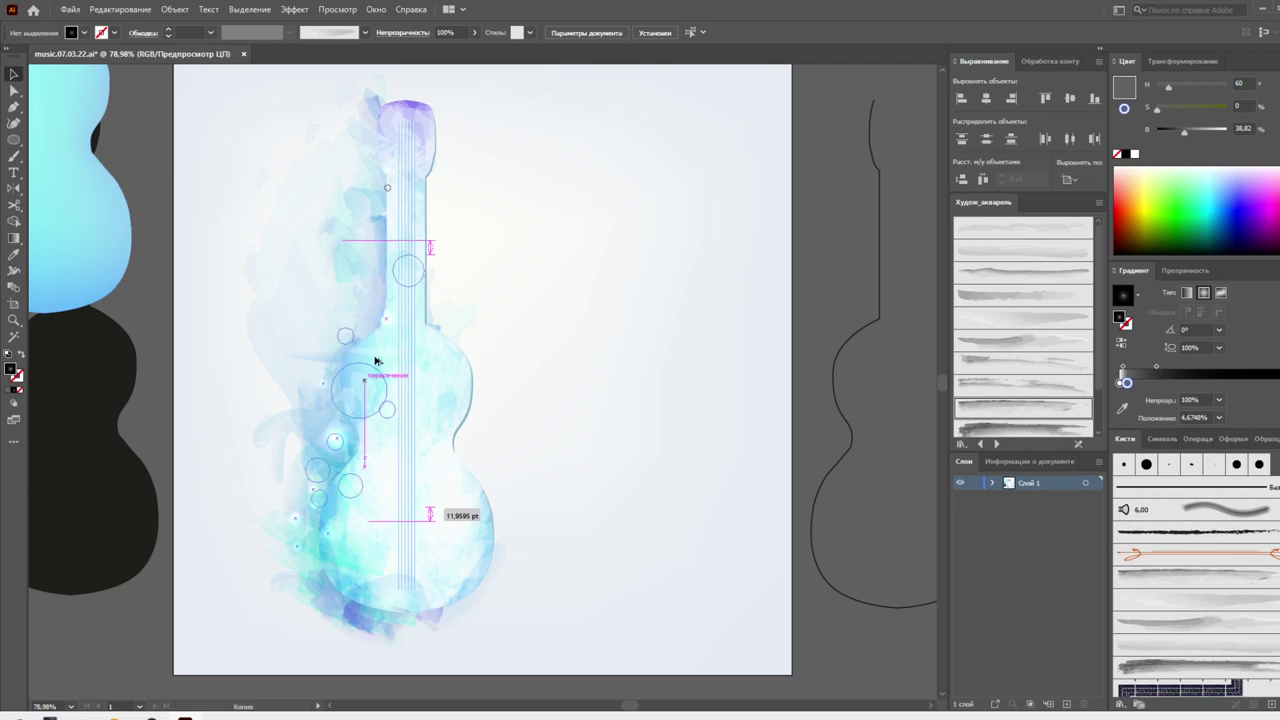
mouse_move(306, 449)
mouse_down()
mouse_move(425, 186)
mouse_move(366, 284)
mouse_up()
click(620, 354)
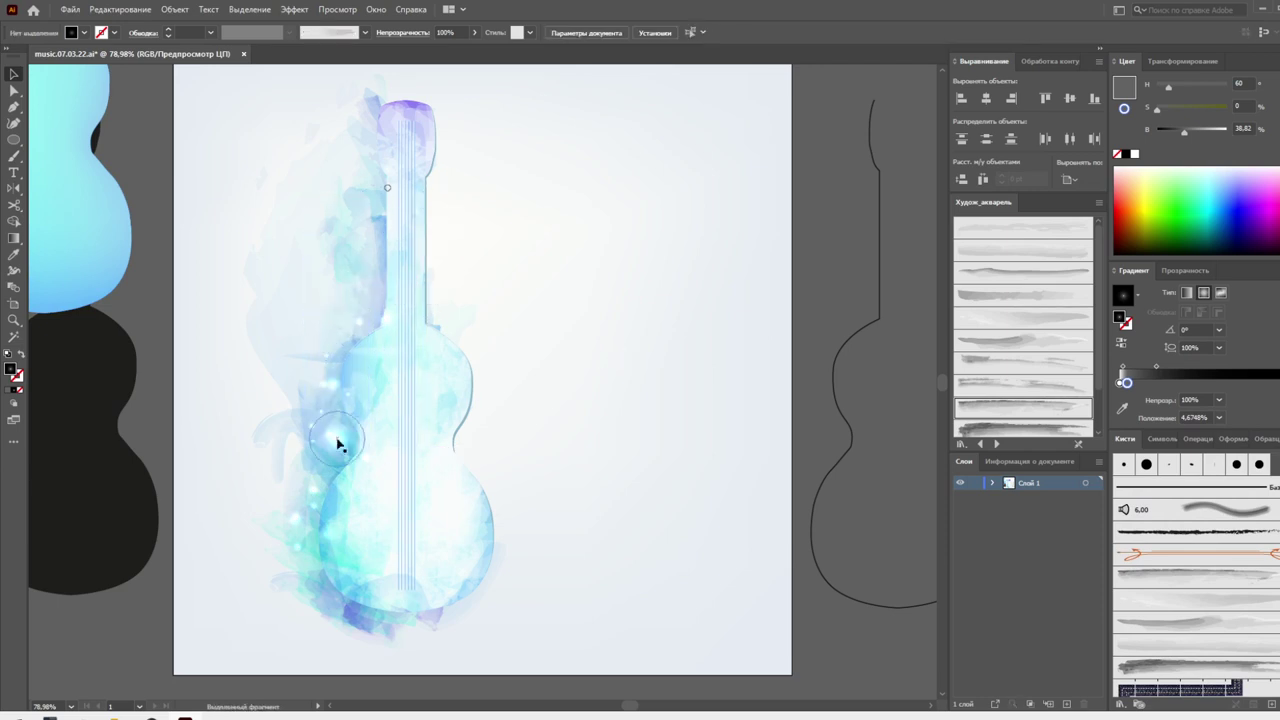
mouse_move(342, 495)
mouse_down()
mouse_move(355, 600)
mouse_move(366, 597)
mouse_up()
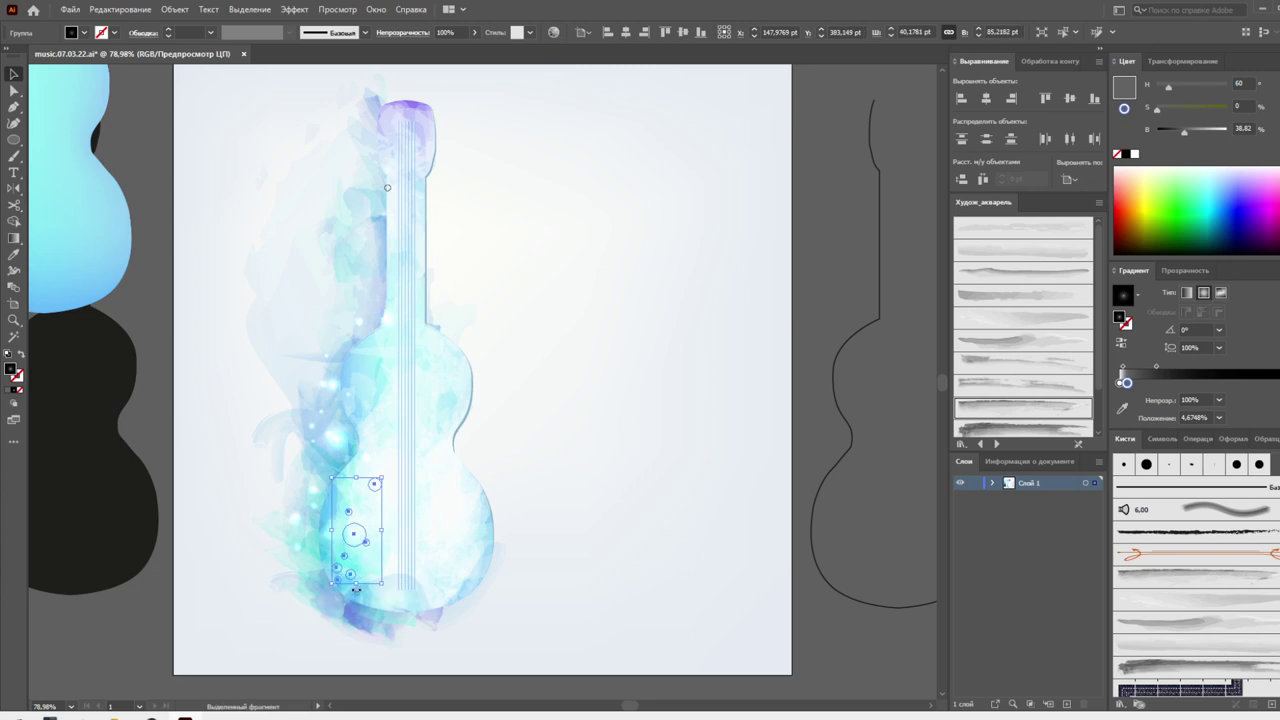
click(607, 561)
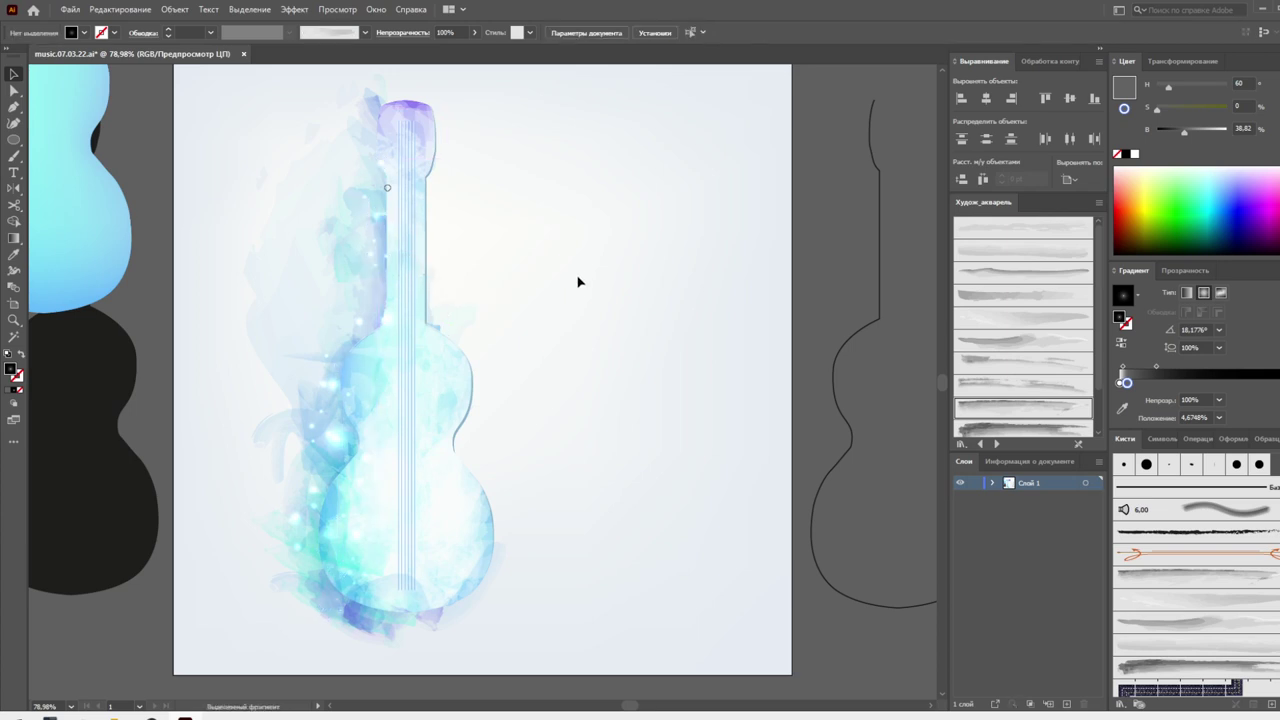
Draw a new circle with the Ellipse tool to the right of the guitar
click(14, 139)
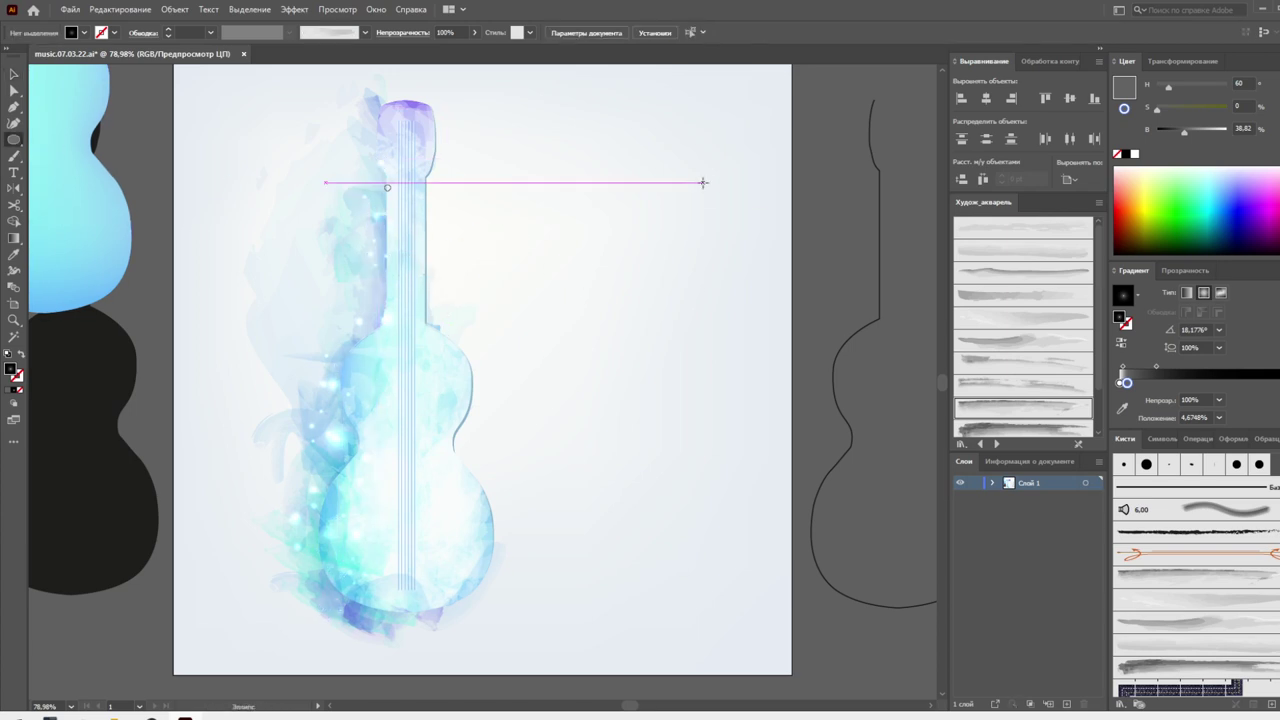
click(703, 182)
click(686, 386)
drag(597, 197, 754, 353)
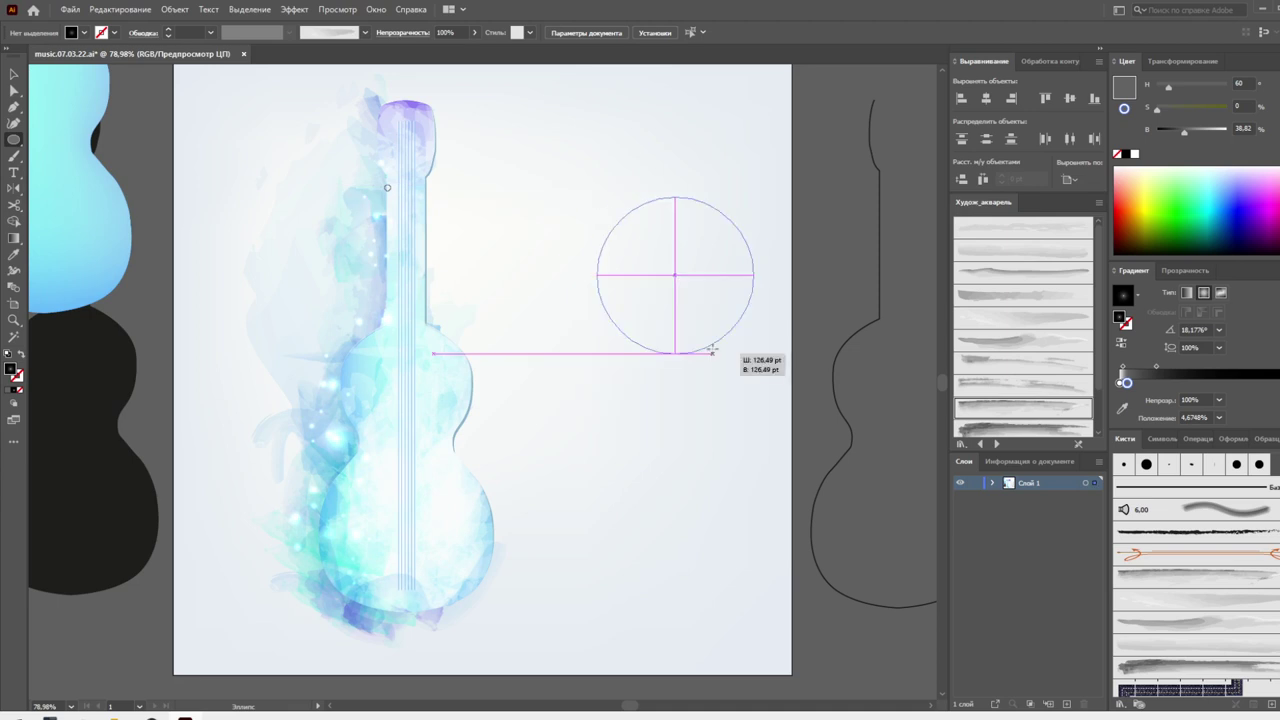
Reverse the circle's radial gradient to a soft grey and set its blend mode to Color Burn
click(1121, 386)
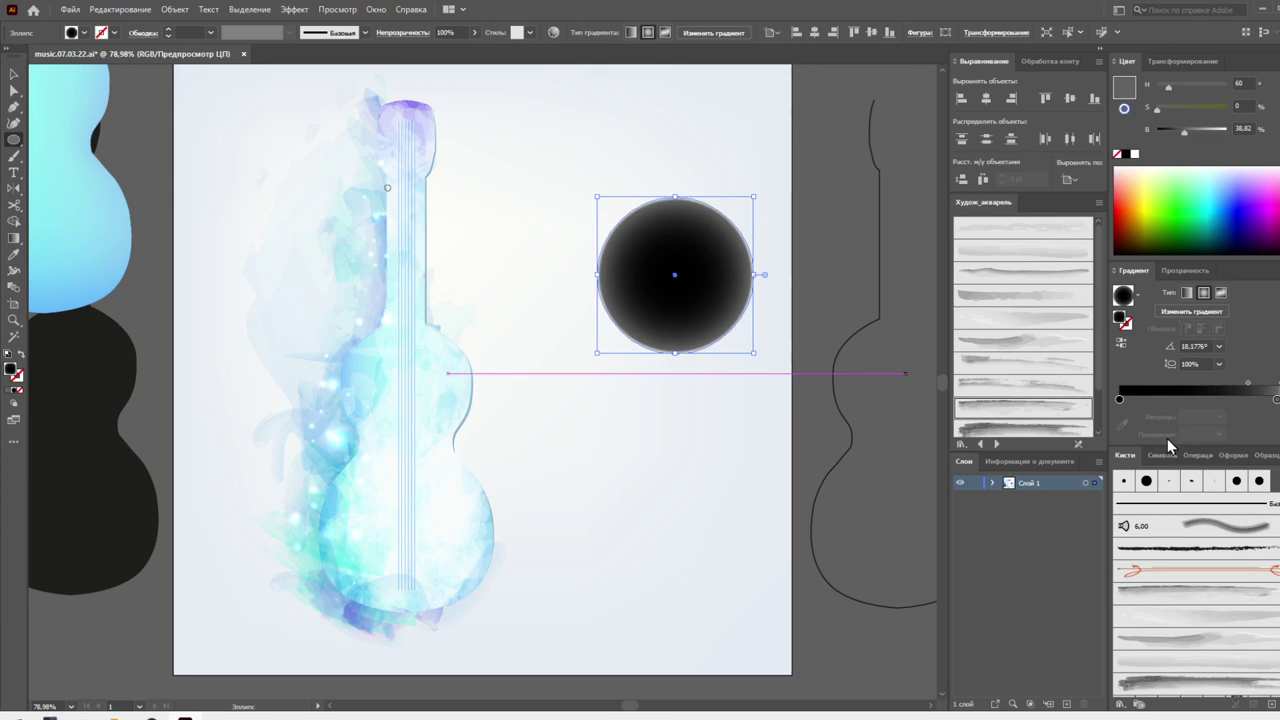
drag(1275, 401, 1172, 400)
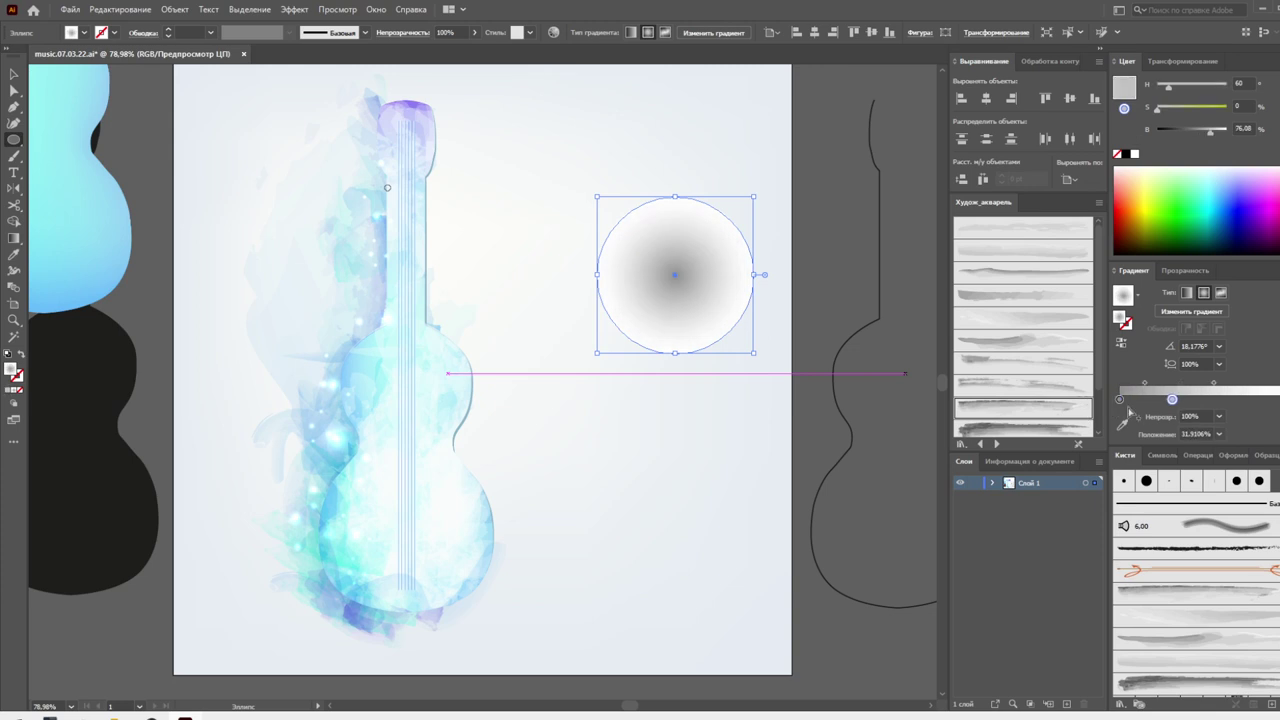
drag(1172, 400, 1122, 430)
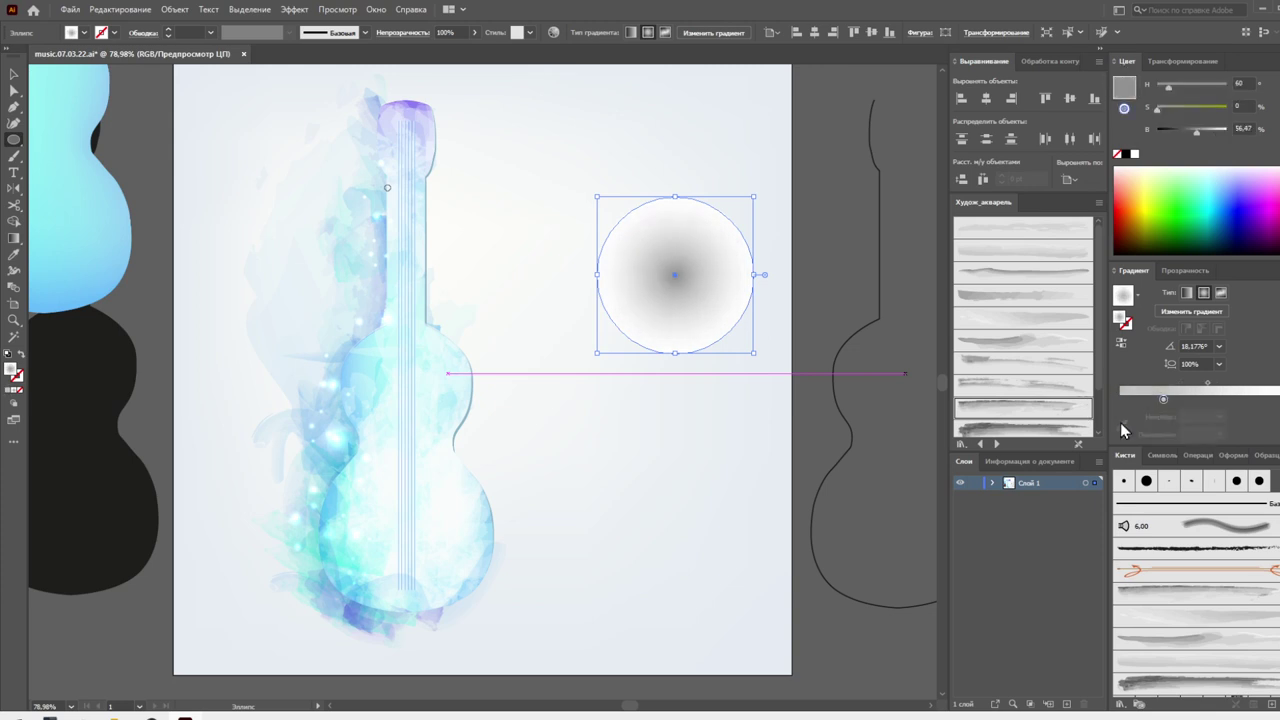
click(1185, 270)
click(1155, 292)
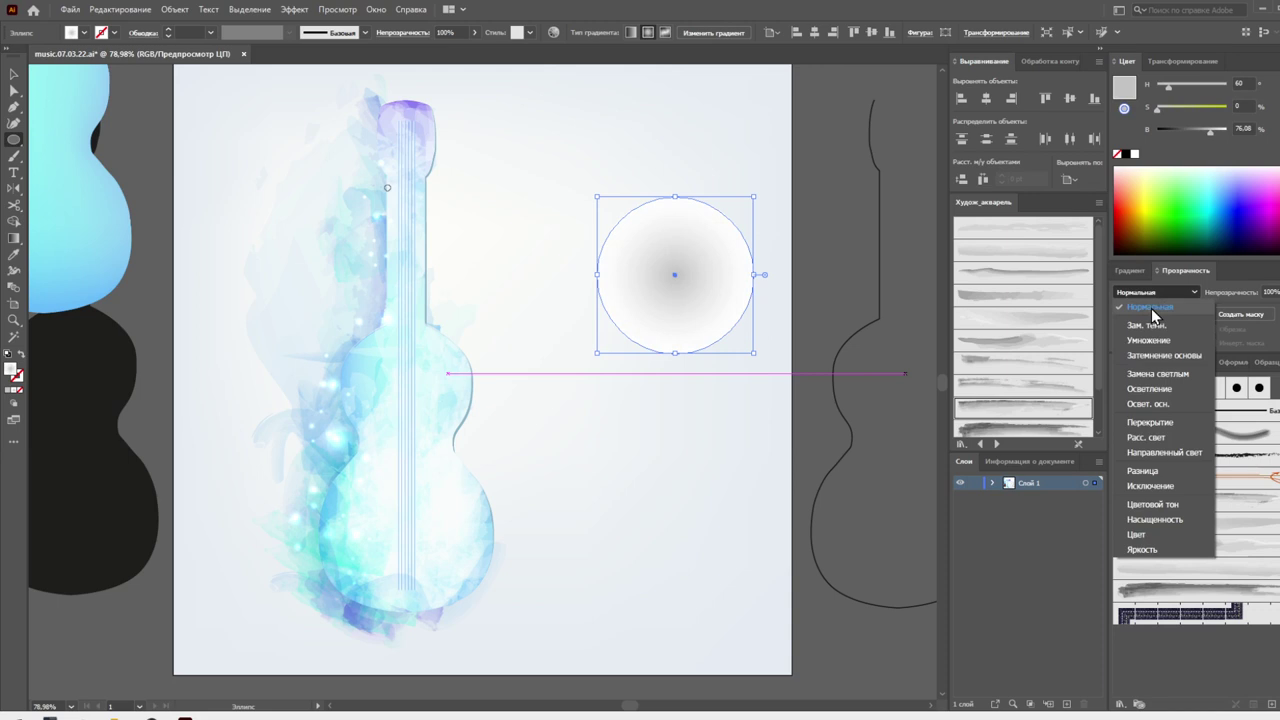
click(1150, 355)
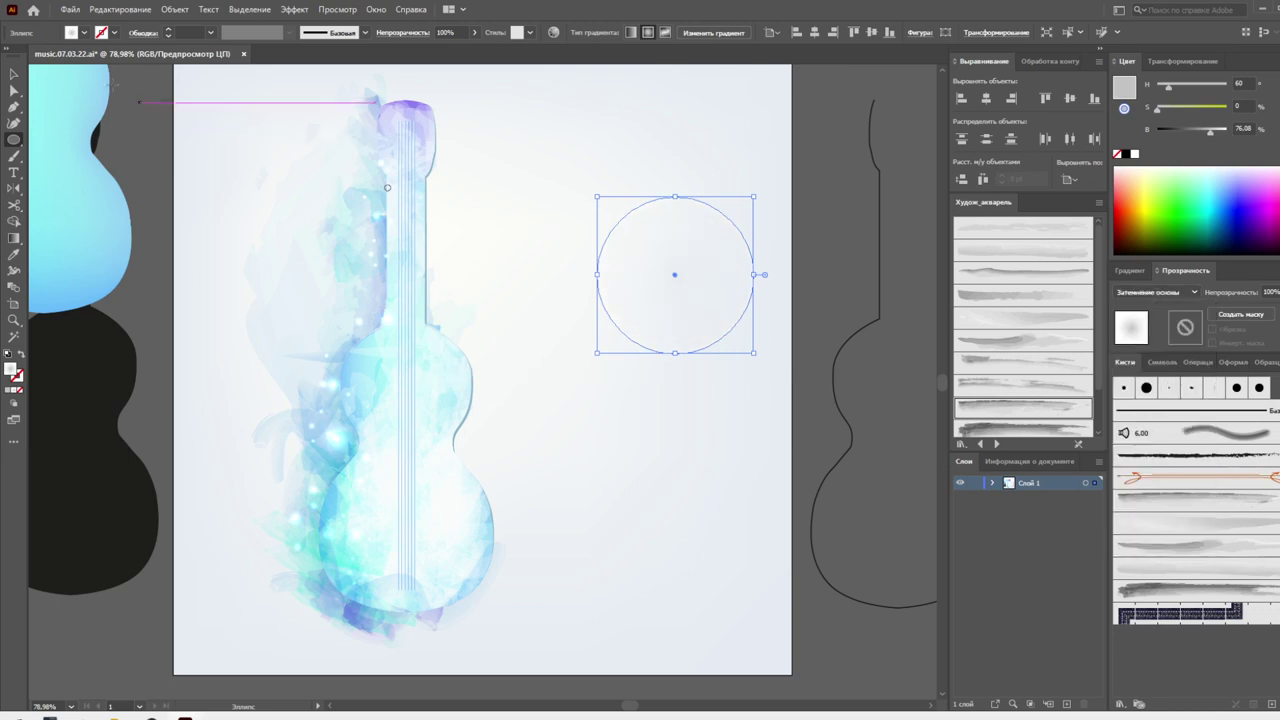
Move the circle over the guitar's headstock and upper body, darken its gradient slightly, and resize it
click(14, 74)
drag(630, 298, 381, 181)
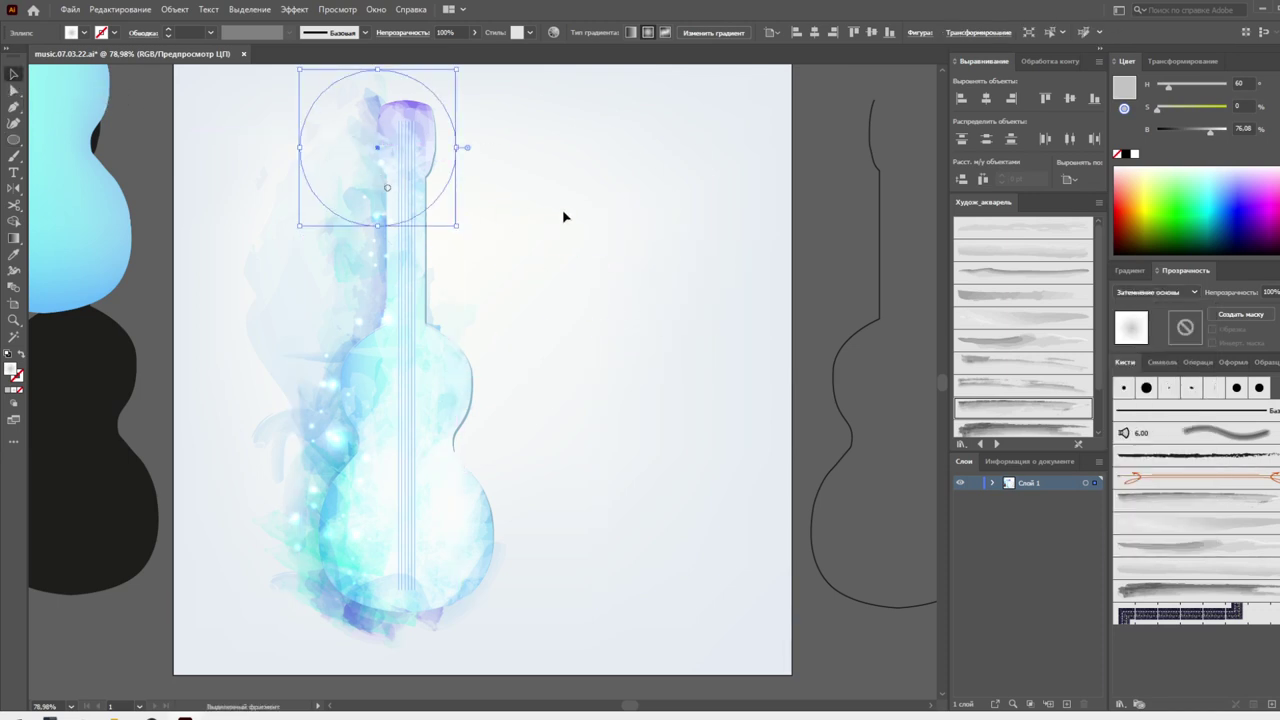
click(1130, 272)
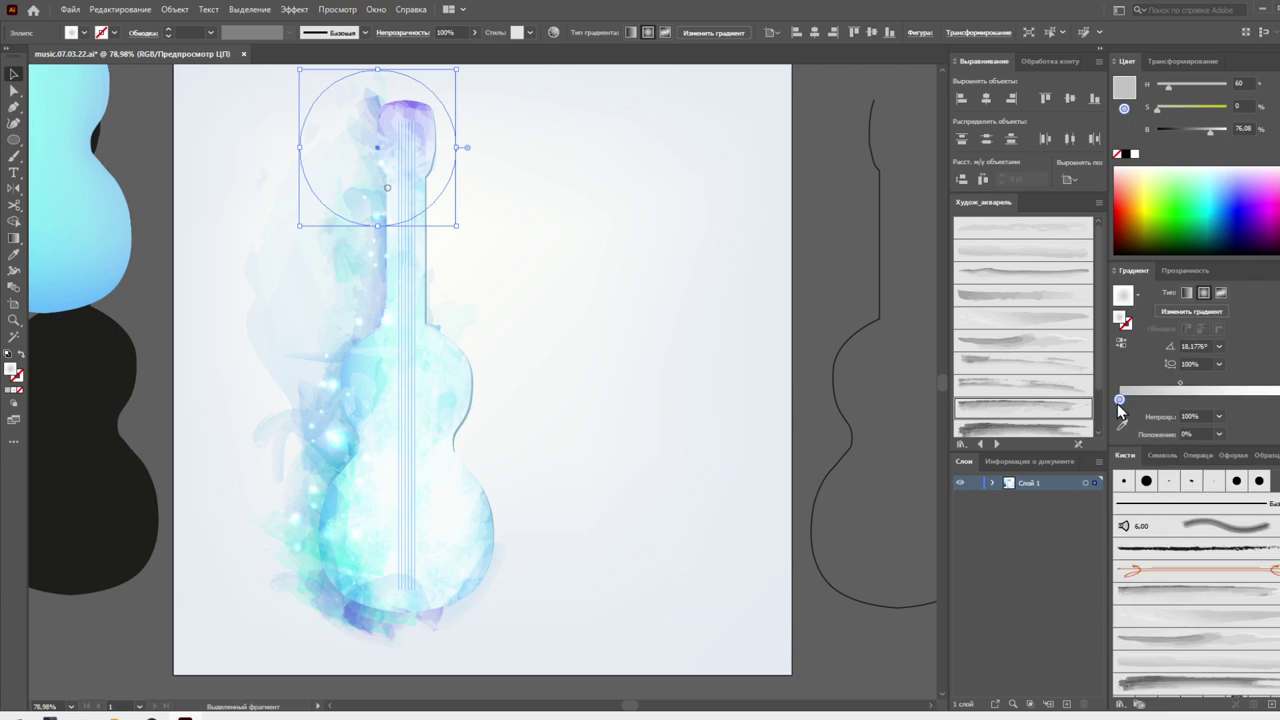
click(1198, 130)
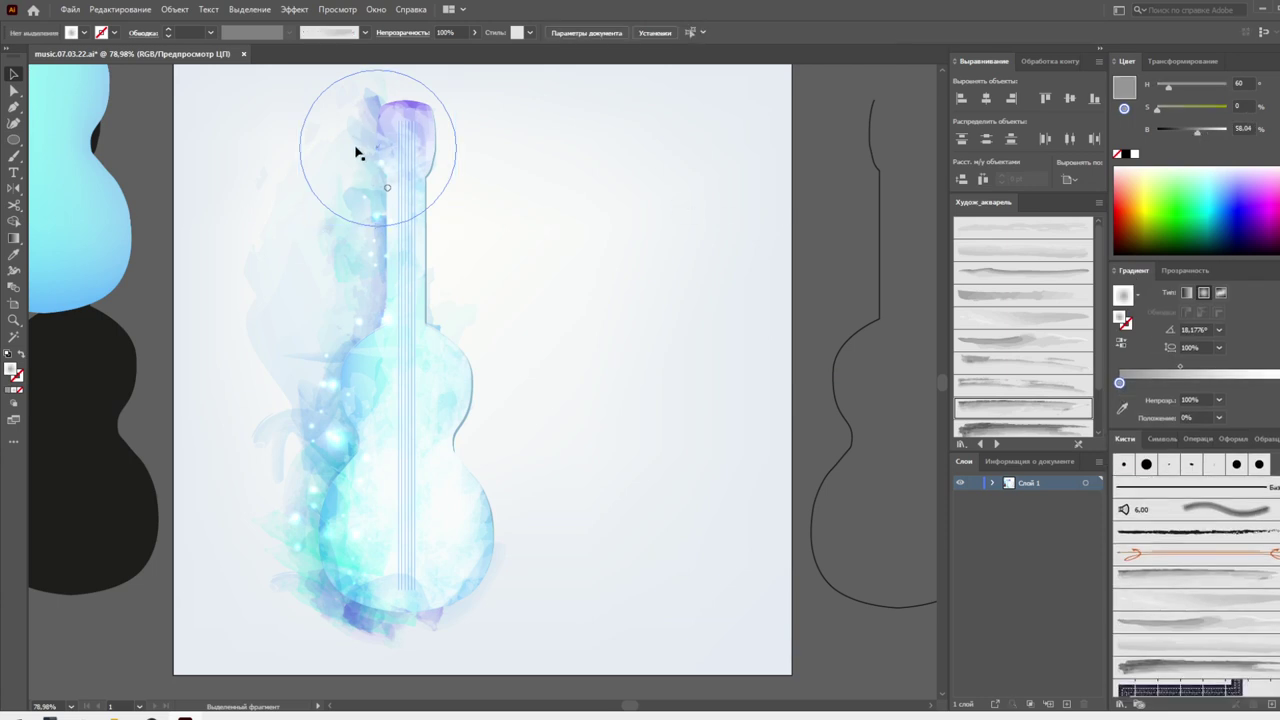
drag(357, 149, 341, 407)
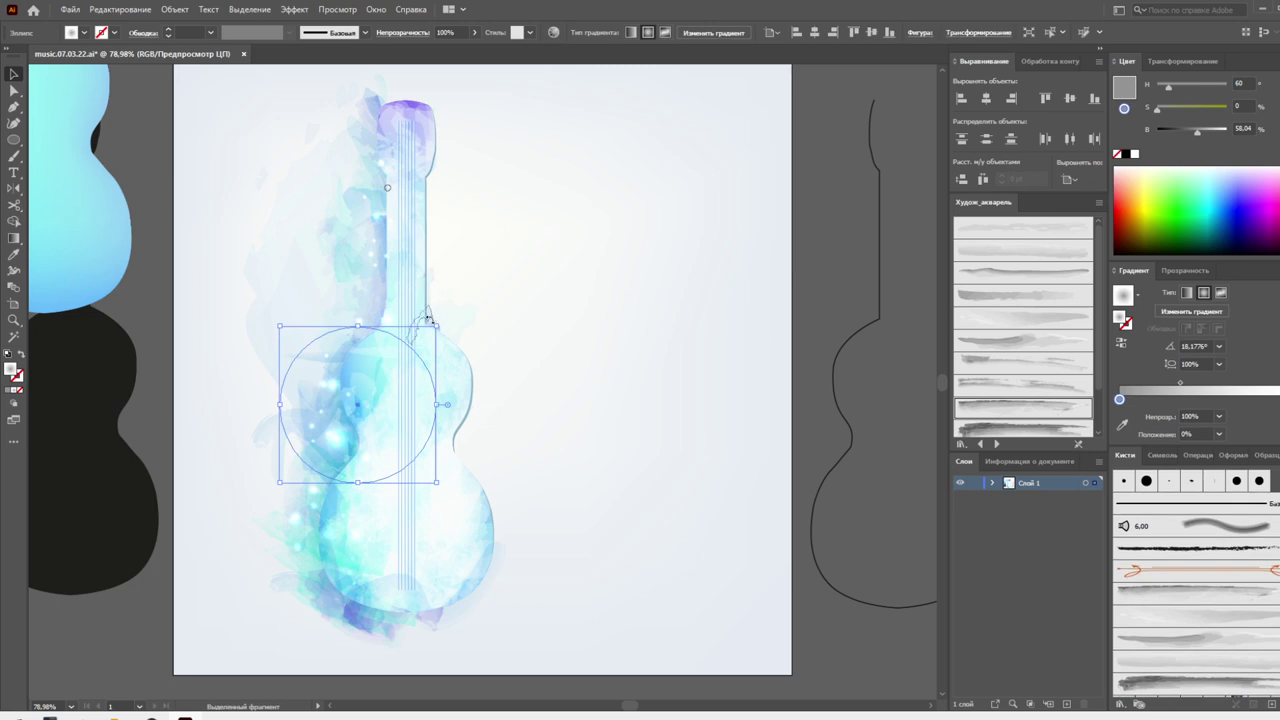
drag(428, 318, 459, 311)
Reposition the circle down on the lower body, then up toward the guitar's neck
click(598, 331)
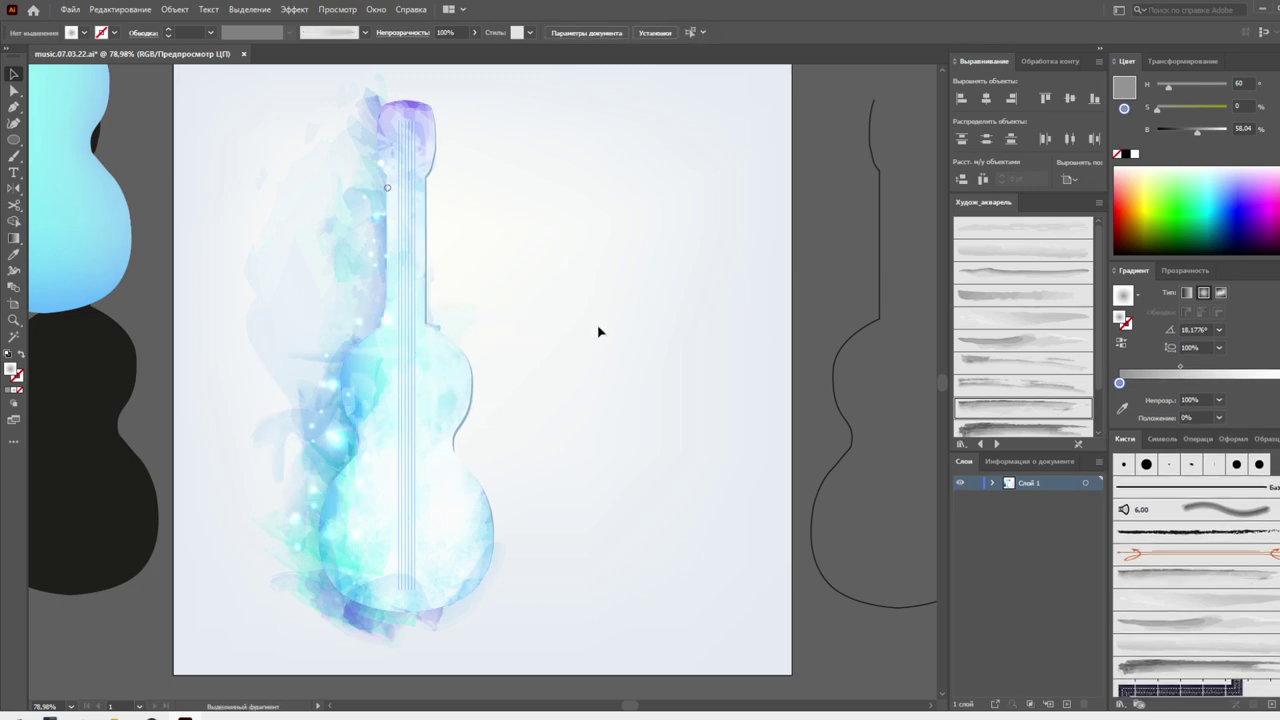
drag(430, 432, 406, 594)
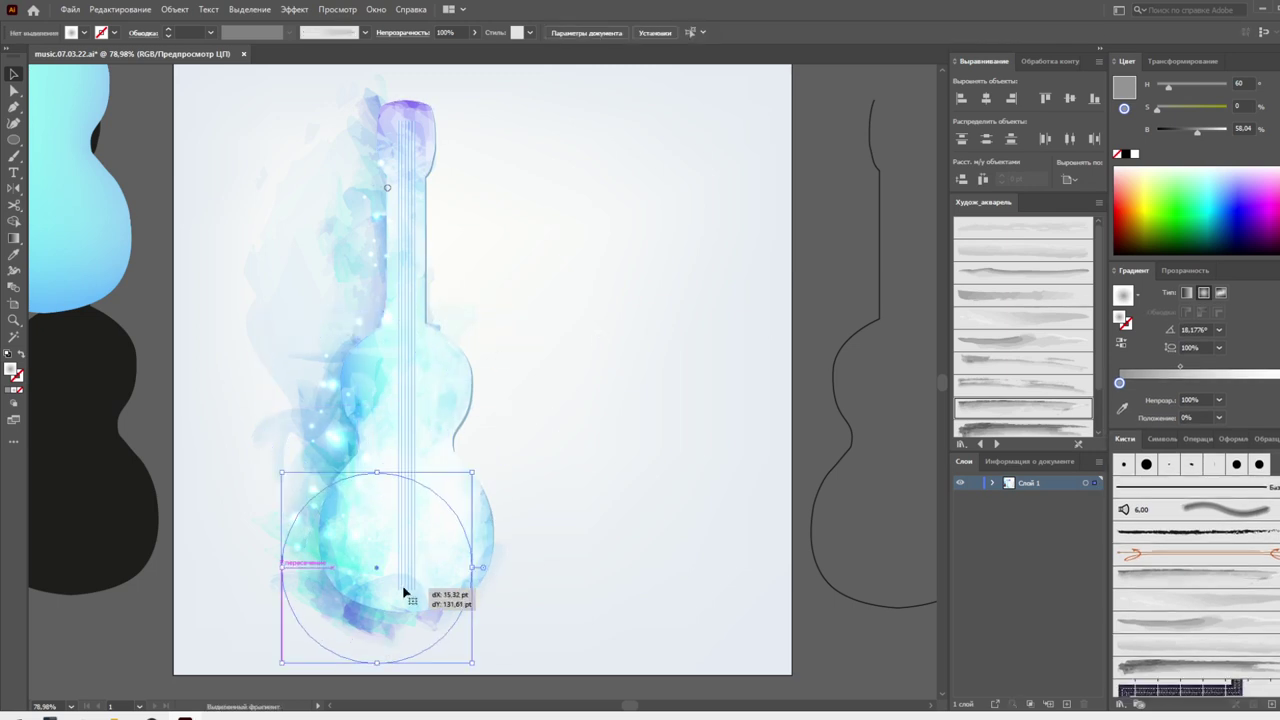
mouse_move(415, 593)
mouse_down()
mouse_move(444, 590)
mouse_move(421, 605)
mouse_move(339, 534)
mouse_up()
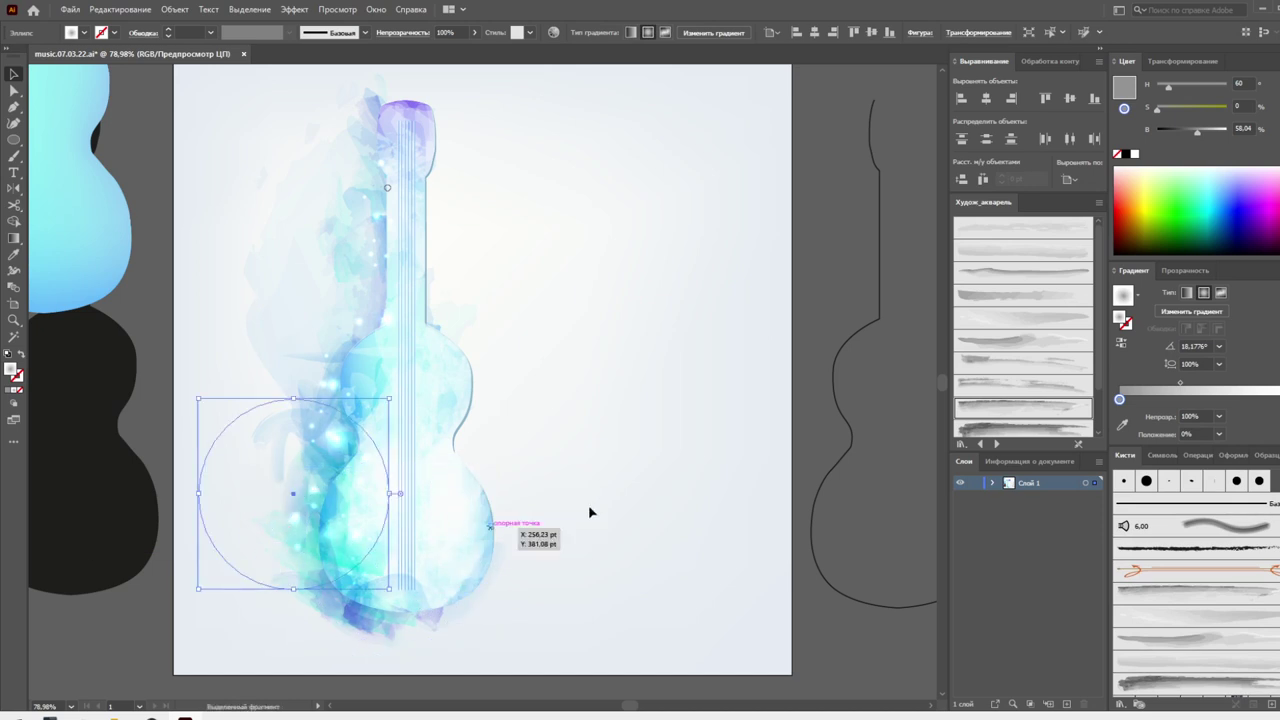
click(631, 487)
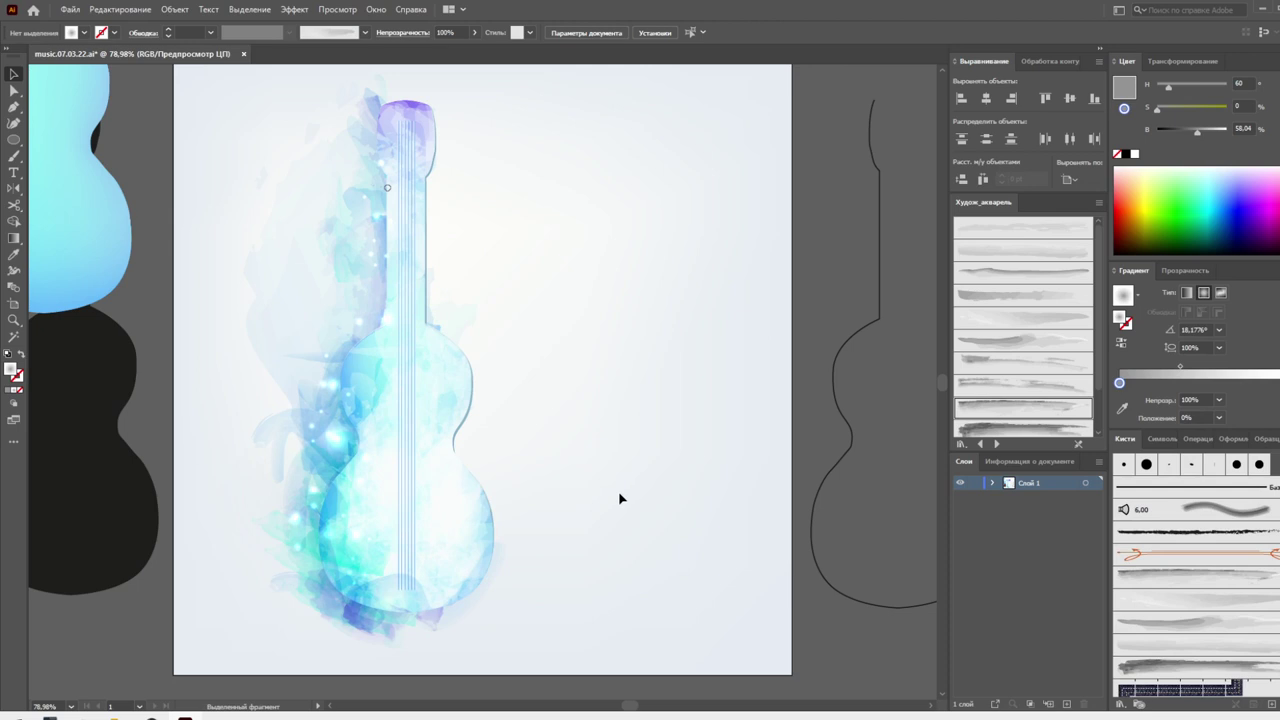
drag(297, 497, 329, 271)
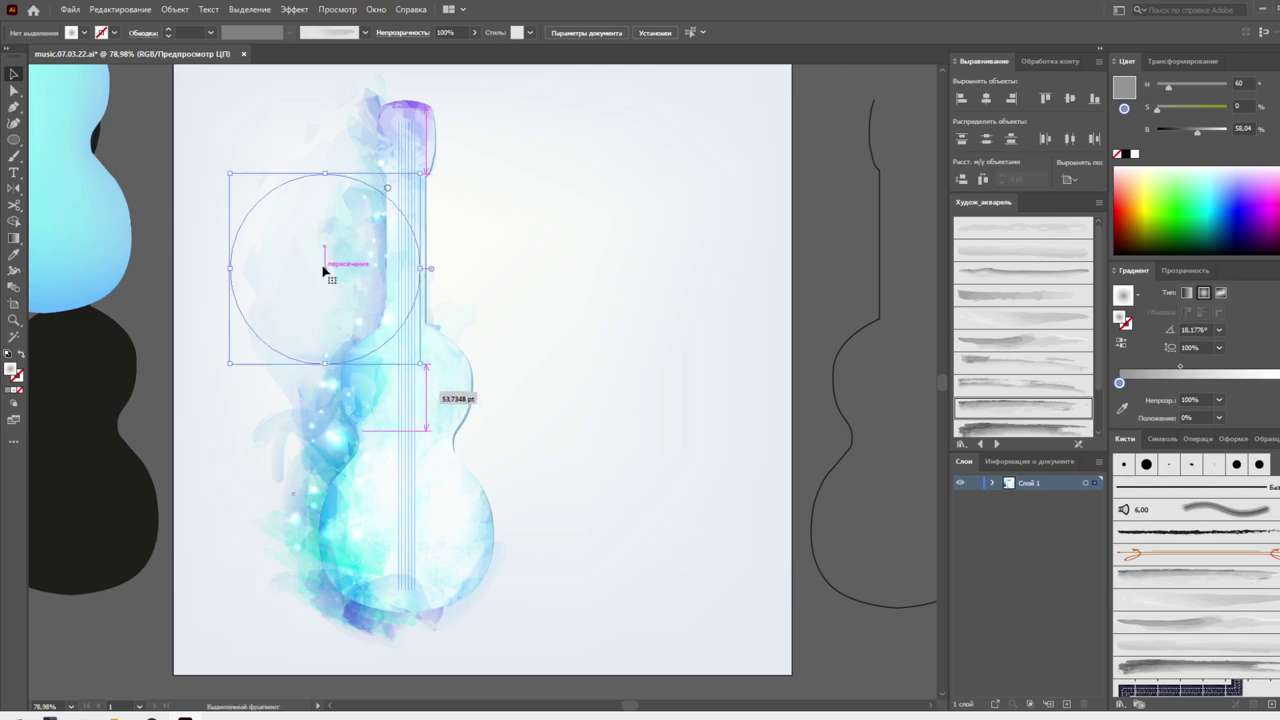
click(679, 356)
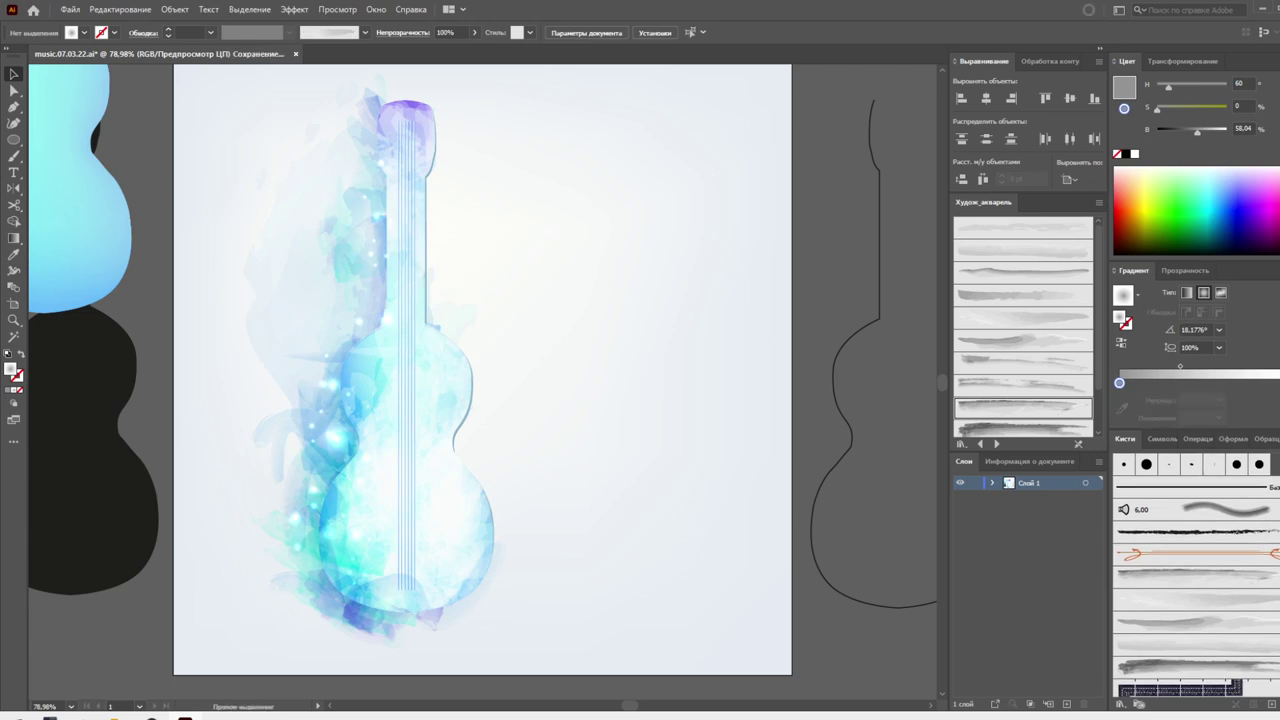
Marquee-select all of the guitar artwork with the Selection tool
click(16, 143)
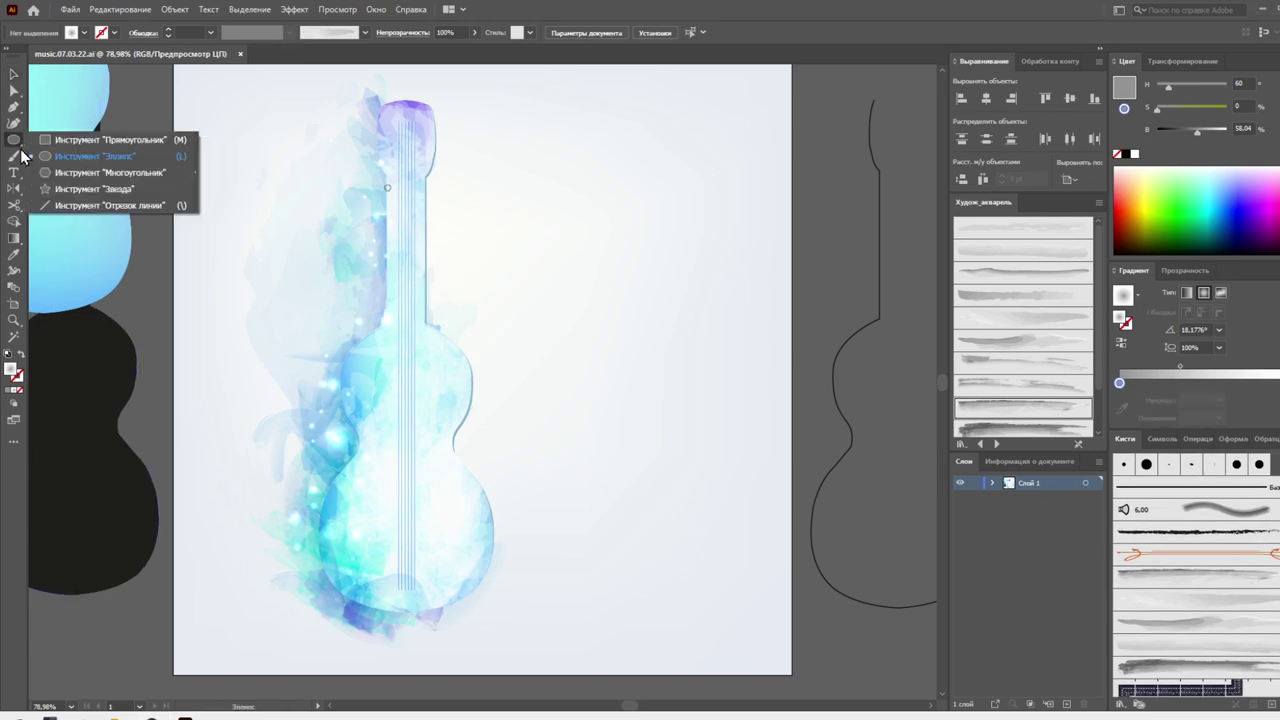
click(14, 156)
click(100, 156)
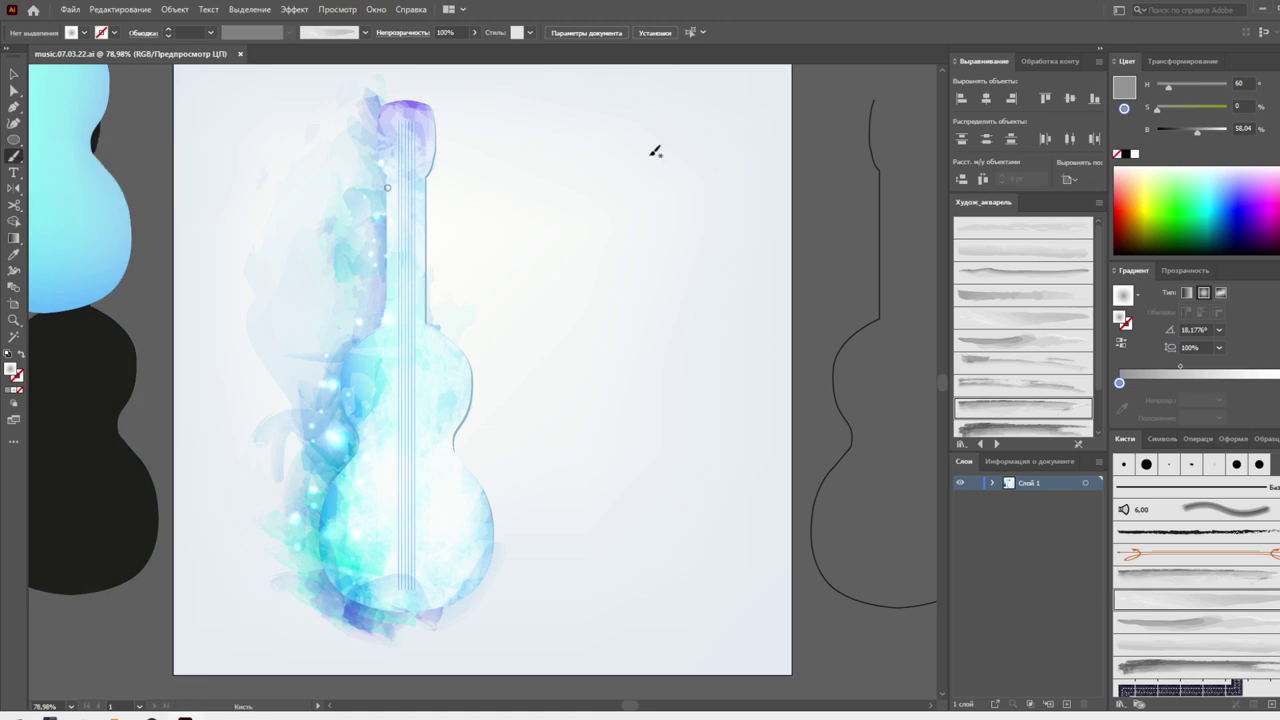
click(15, 78)
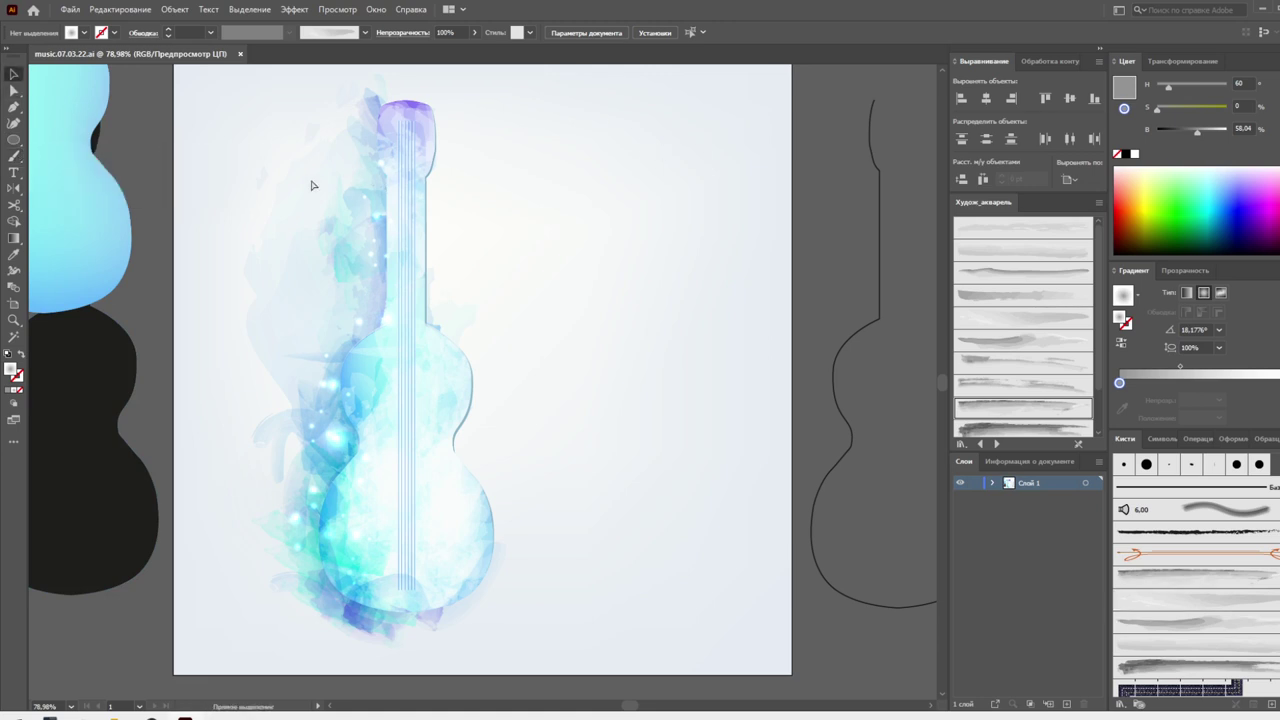
mouse_move(183, 81)
mouse_down()
mouse_move(566, 594)
mouse_move(523, 517)
mouse_move(456, 456)
mouse_up()
Group all the guitar artwork and isolate the guitar group
right_click(446, 408)
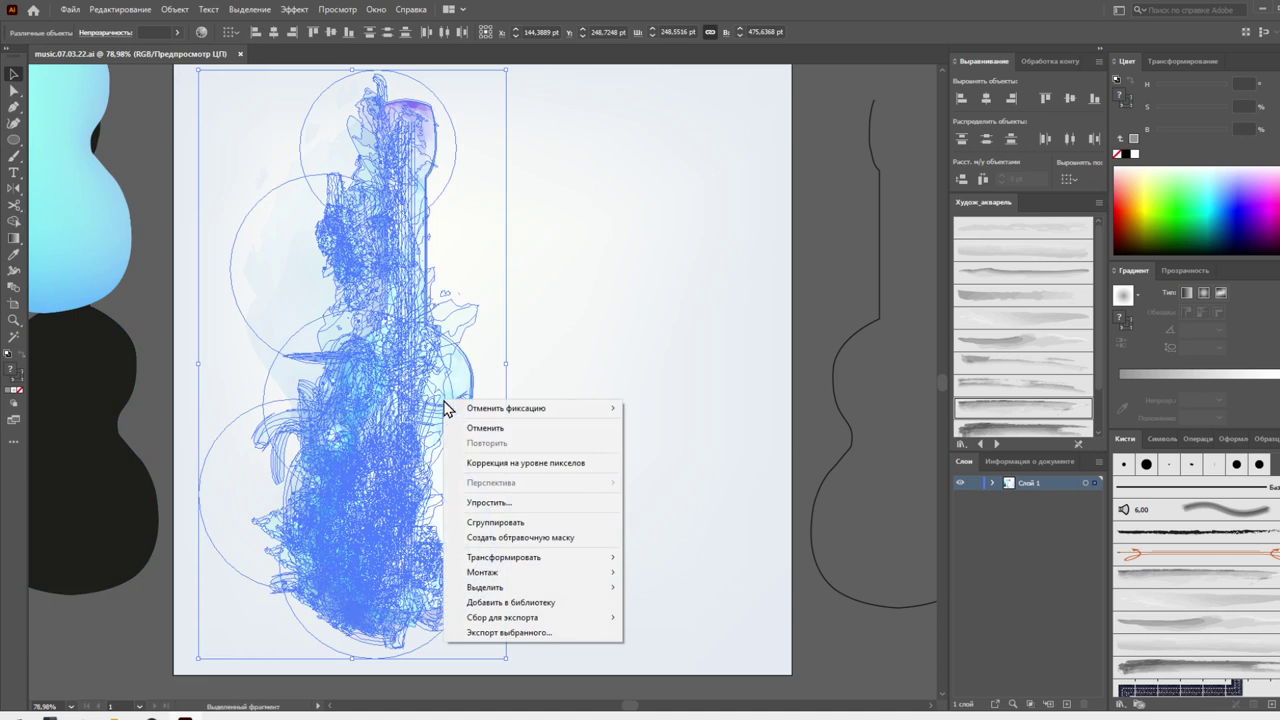
click(495, 522)
click(594, 374)
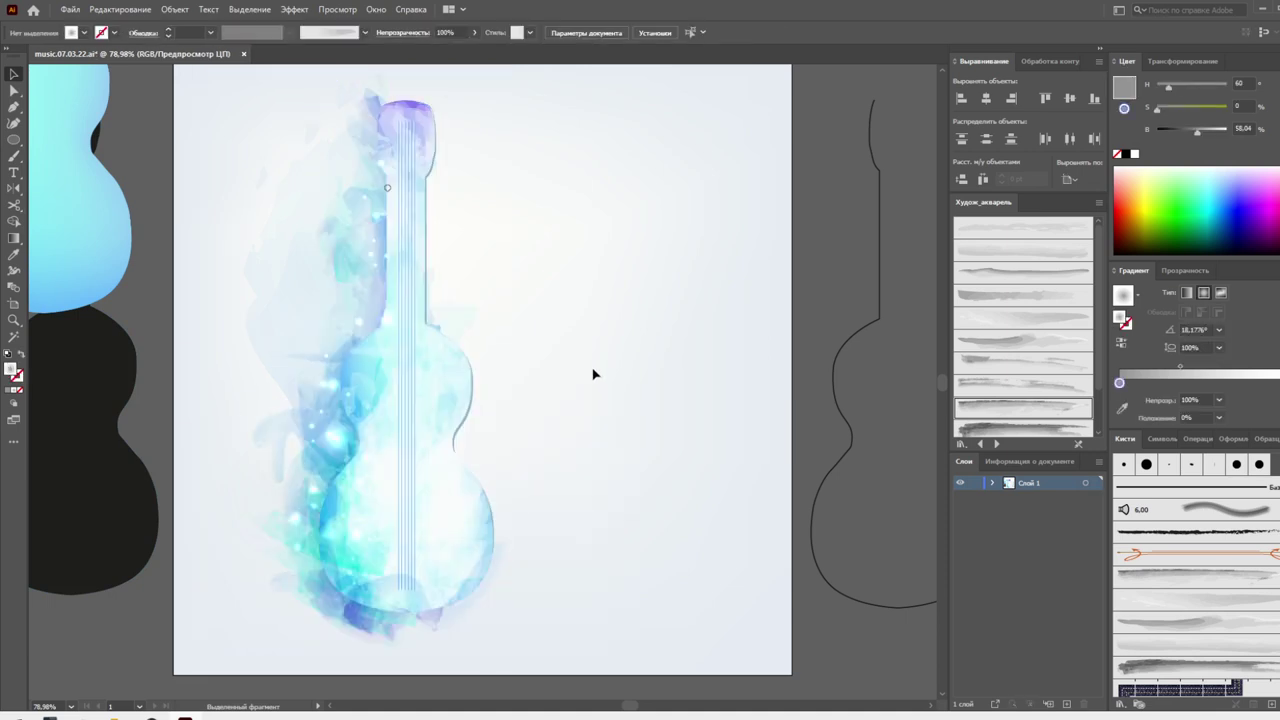
click(449, 364)
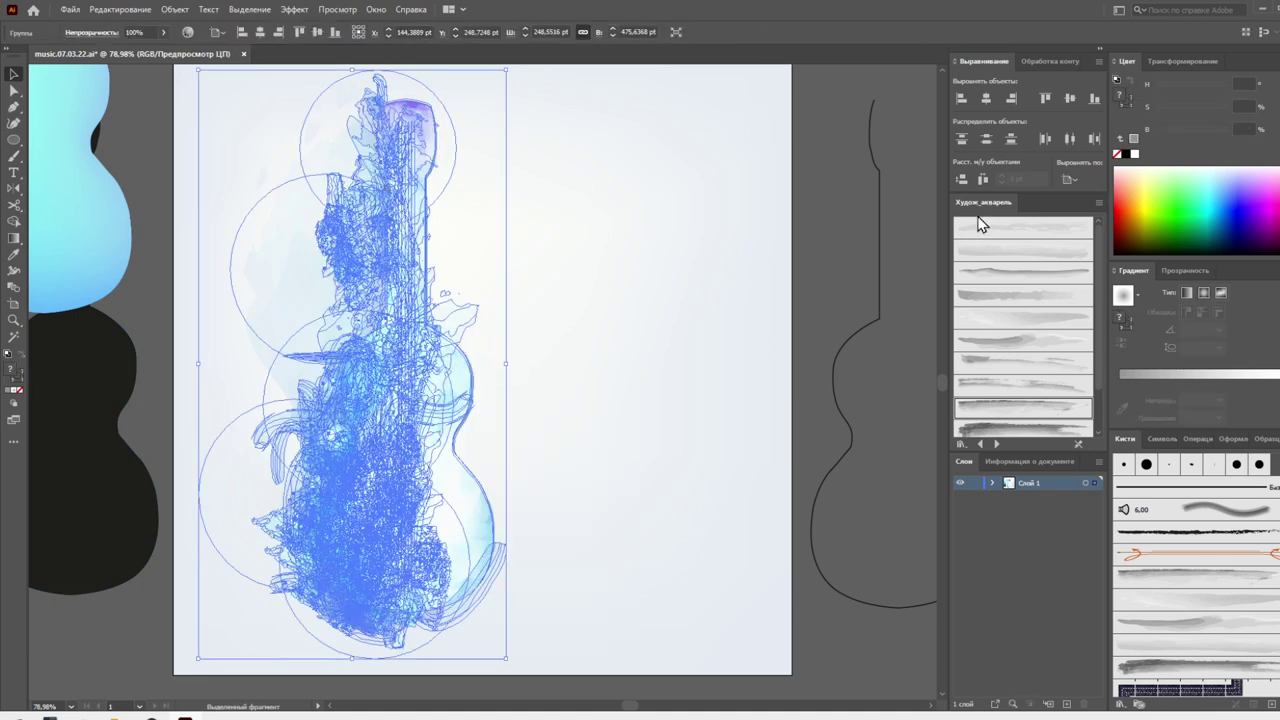
right_click(420, 303)
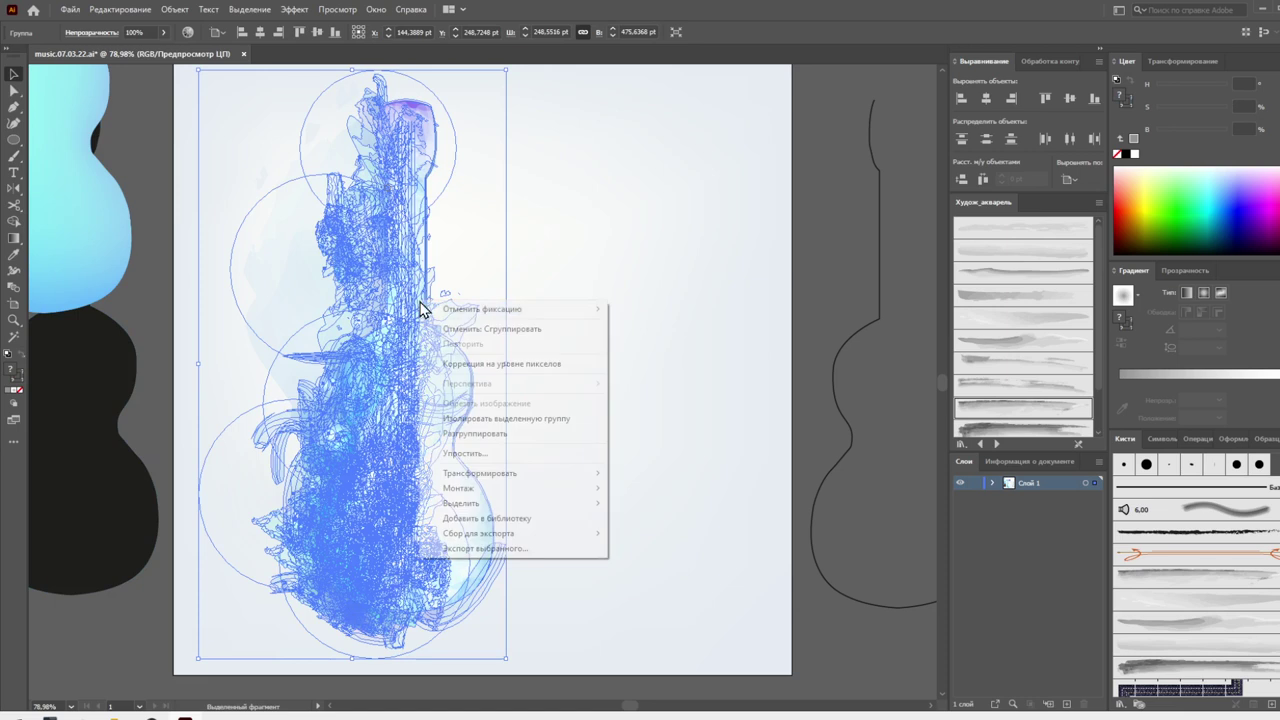
click(477, 400)
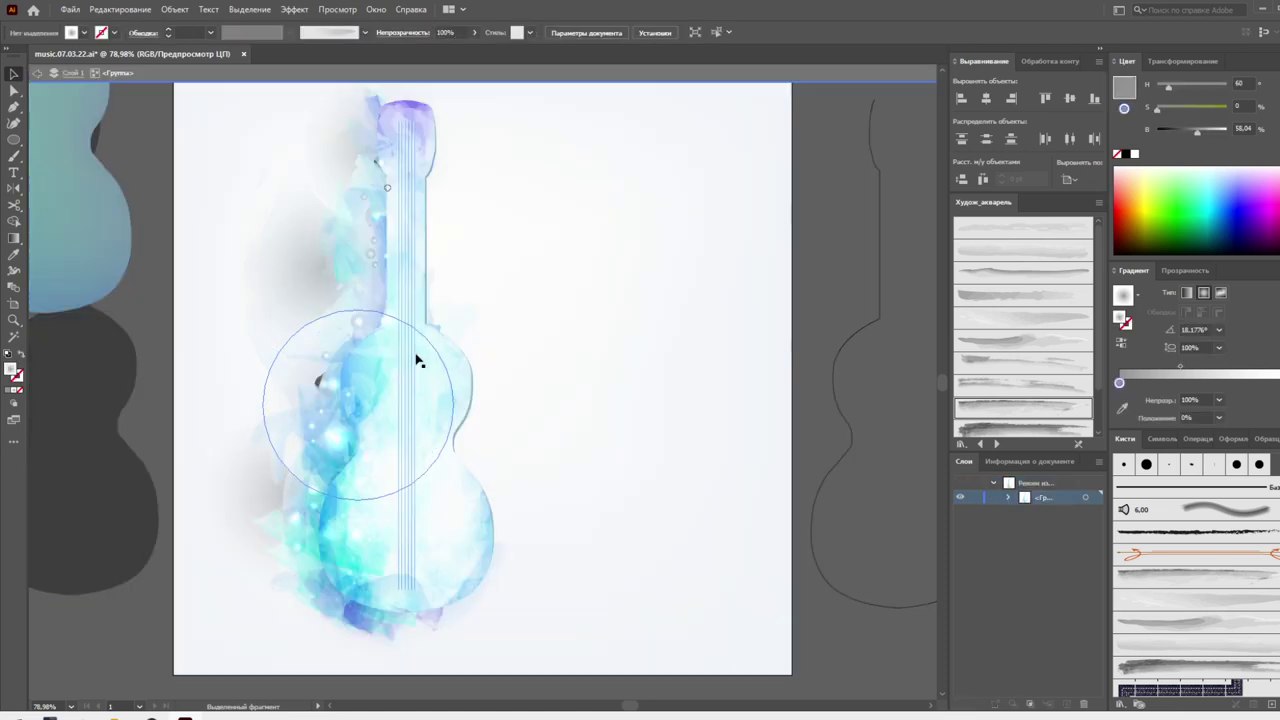
Move a glow circle up to the head, group the body circle with the outline, then exit one isolation level
drag(413, 352, 432, 96)
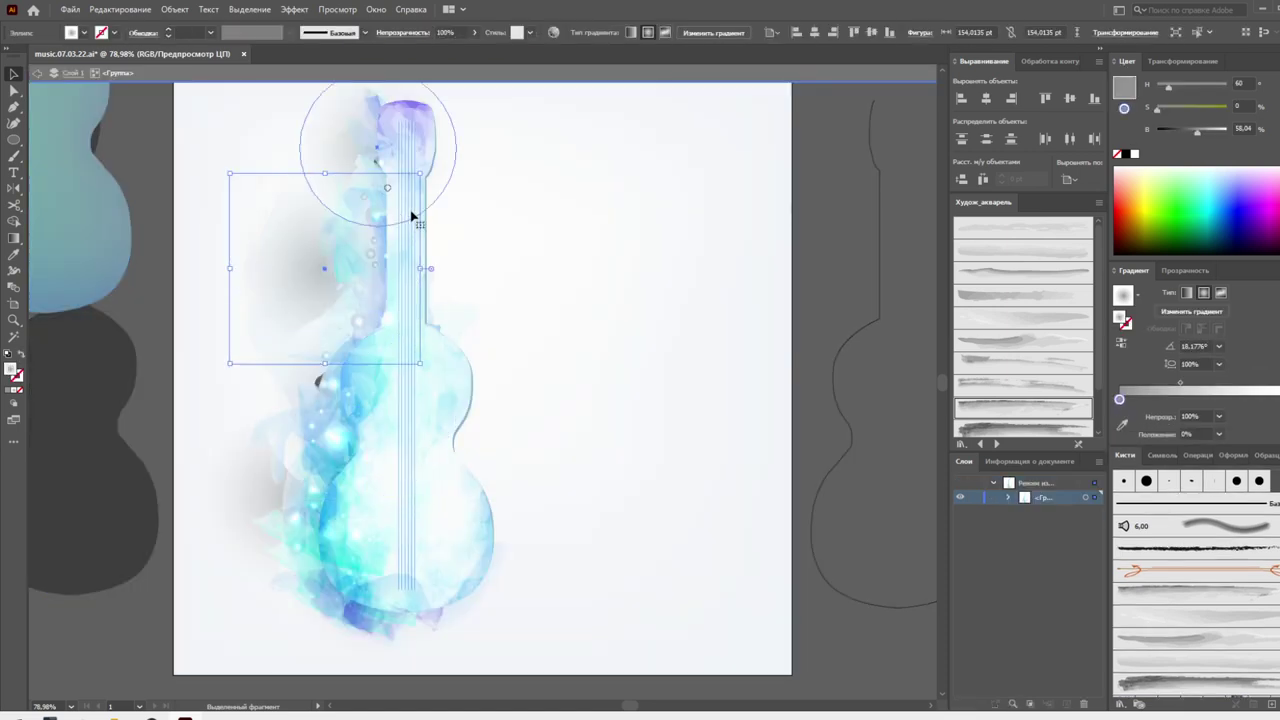
click(455, 525)
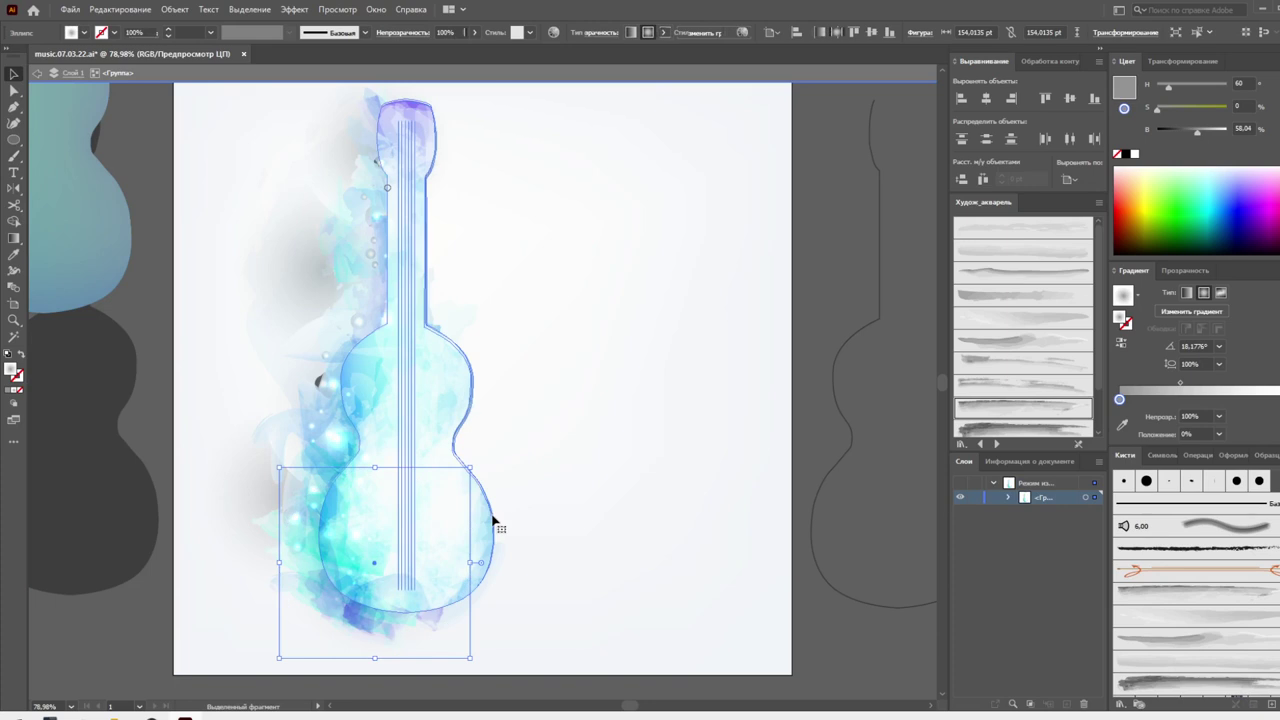
key(ctrl+g)
right_click(480, 527)
click(566, 379)
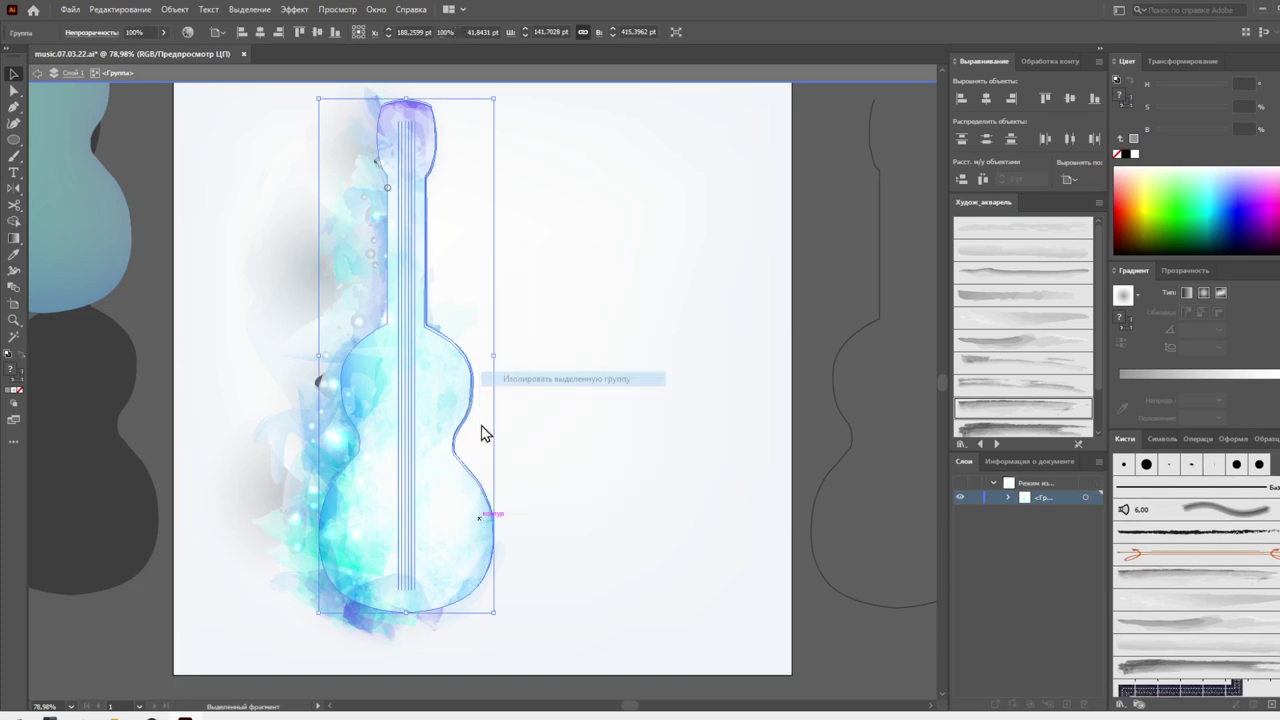
click(410, 481)
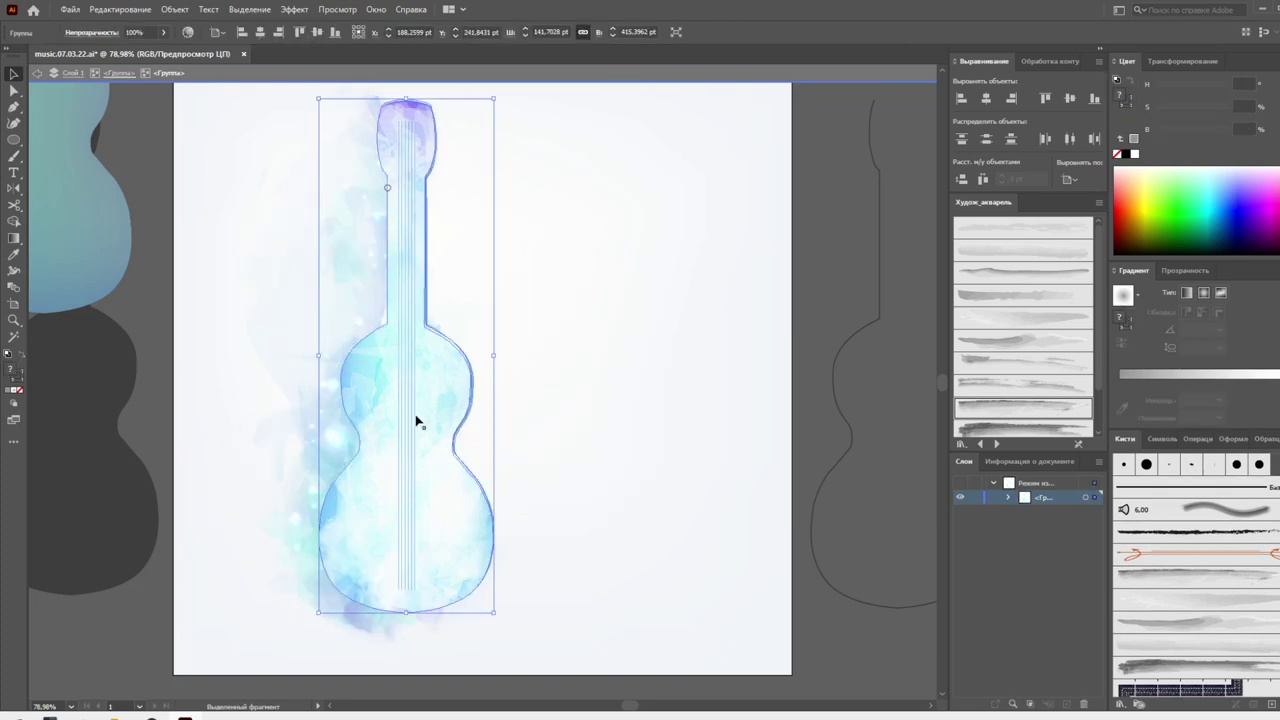
click(134, 78)
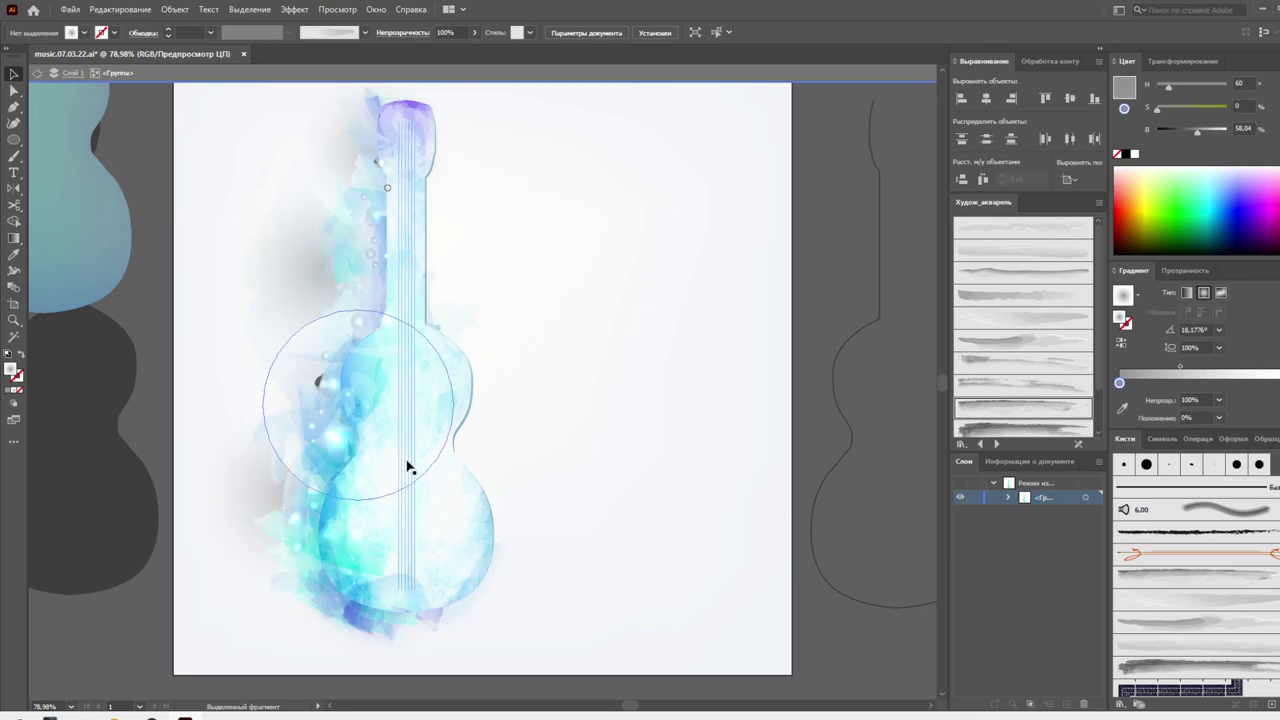
Undo an accidental nudge of the guitar group and isolate that group again
click(463, 495)
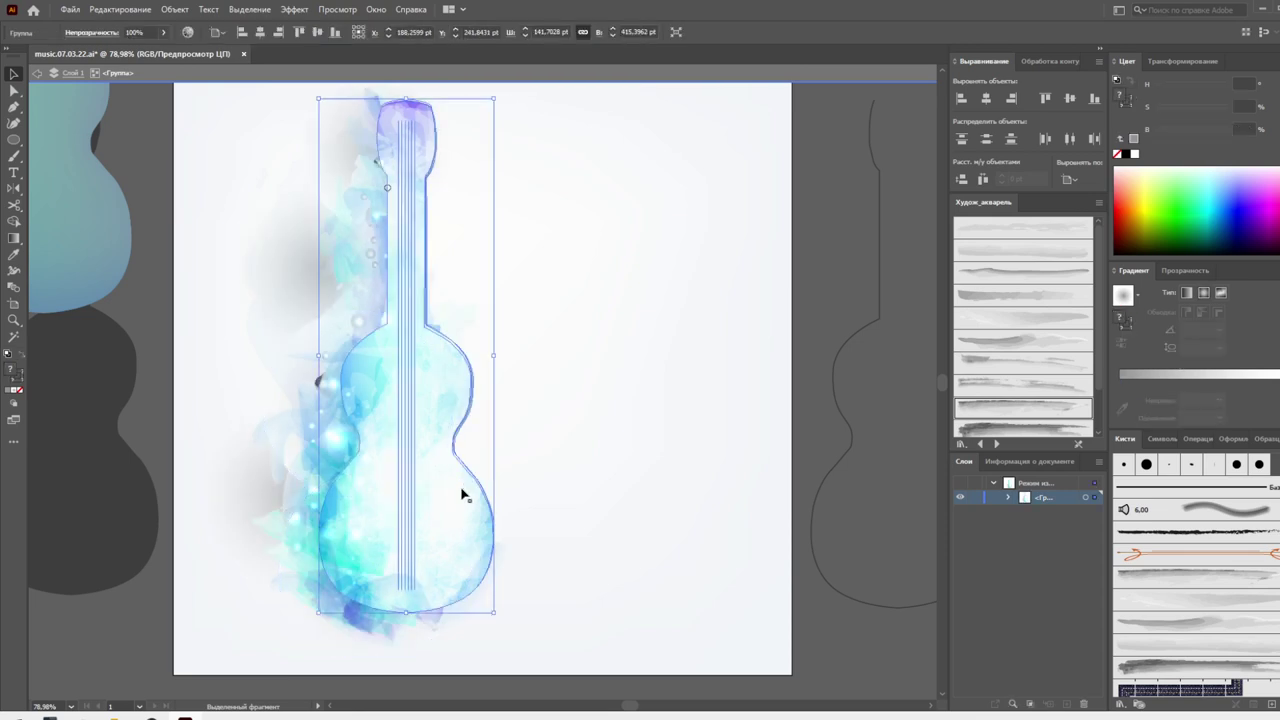
drag(462, 493, 474, 496)
key(a)
key(ctrl+z)
right_click(446, 457)
click(489, 572)
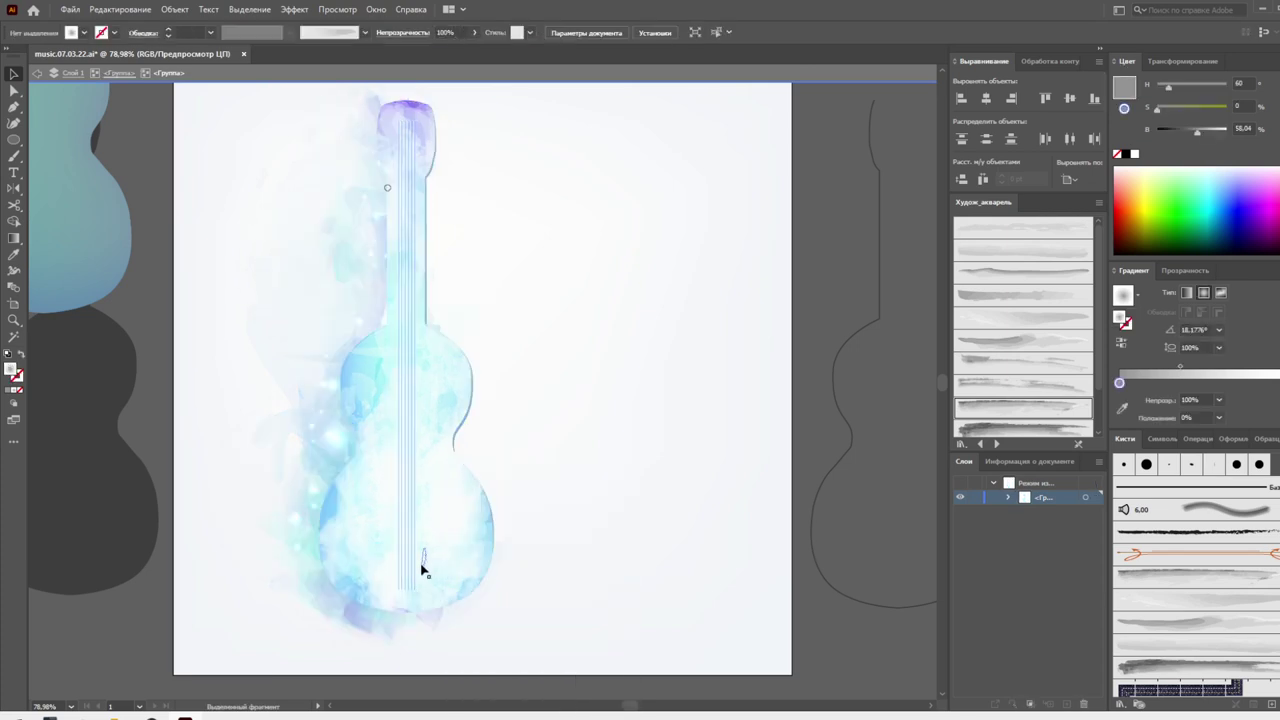
Expand the guitar strings with Fill and Stroke into filled shapes, then exit isolation mode
click(411, 565)
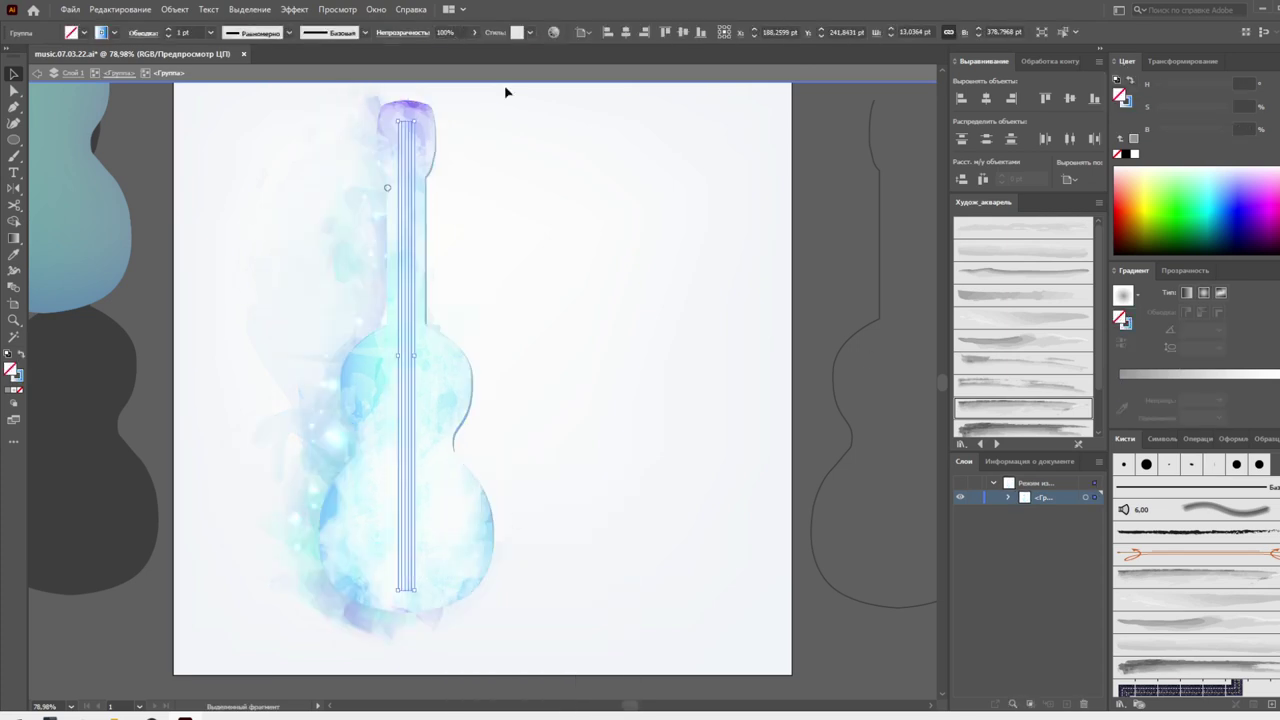
click(185, 10)
click(240, 171)
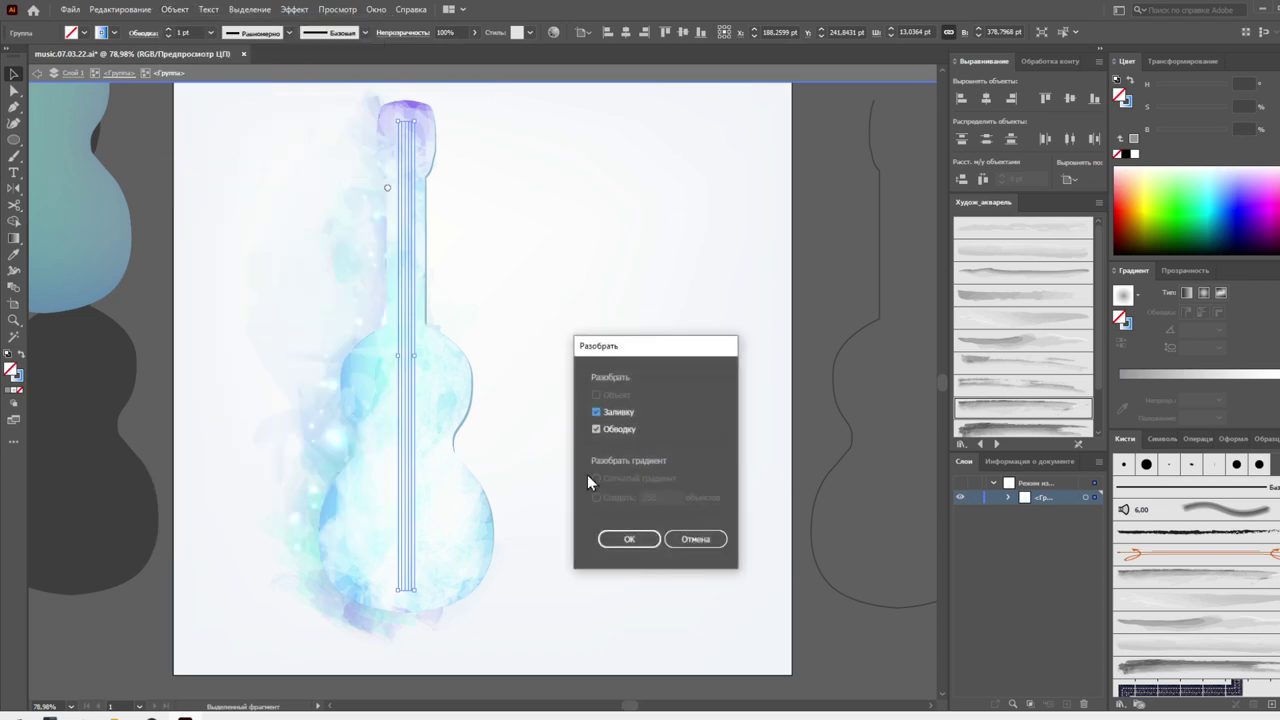
click(624, 541)
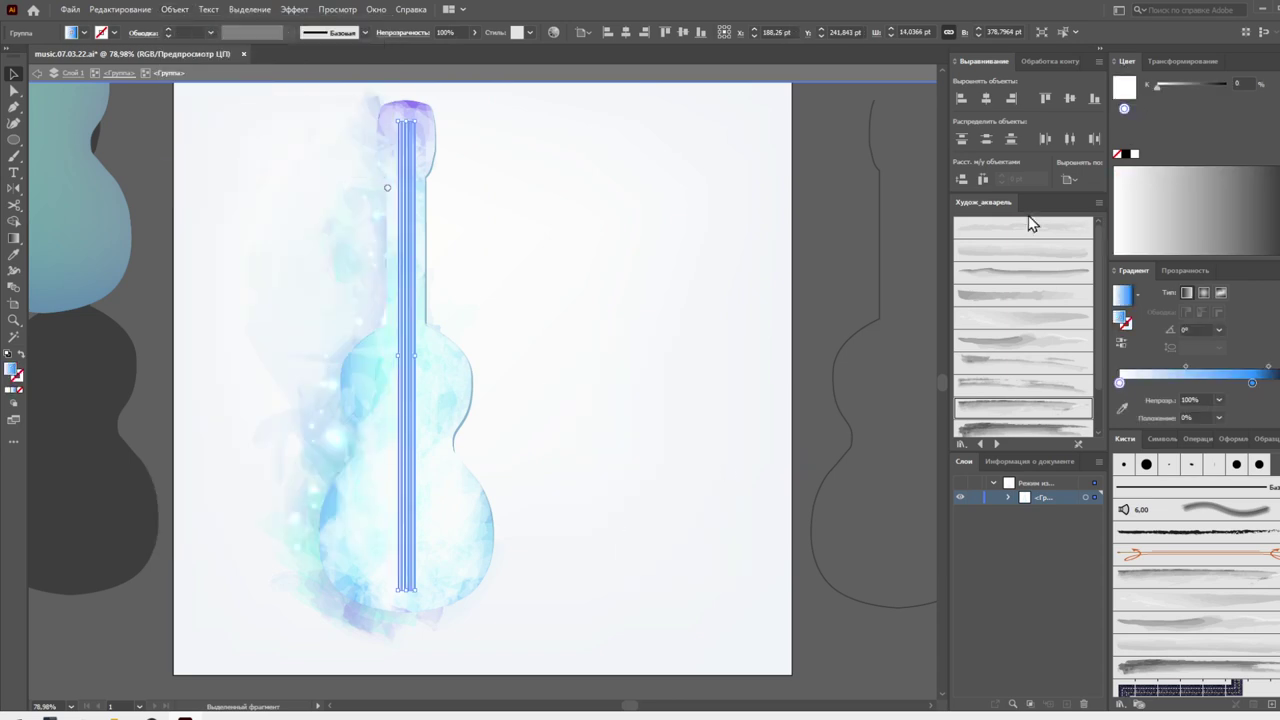
click(686, 289)
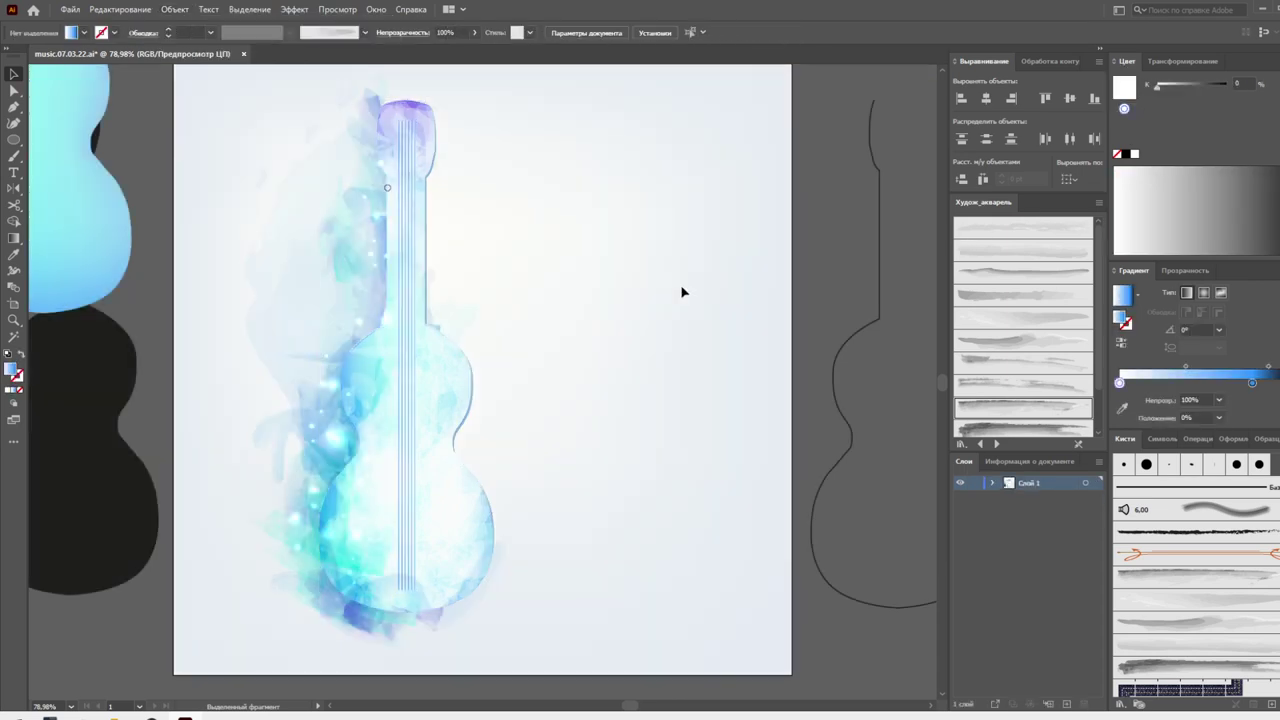
key(ctrl+a)
click(682, 277)
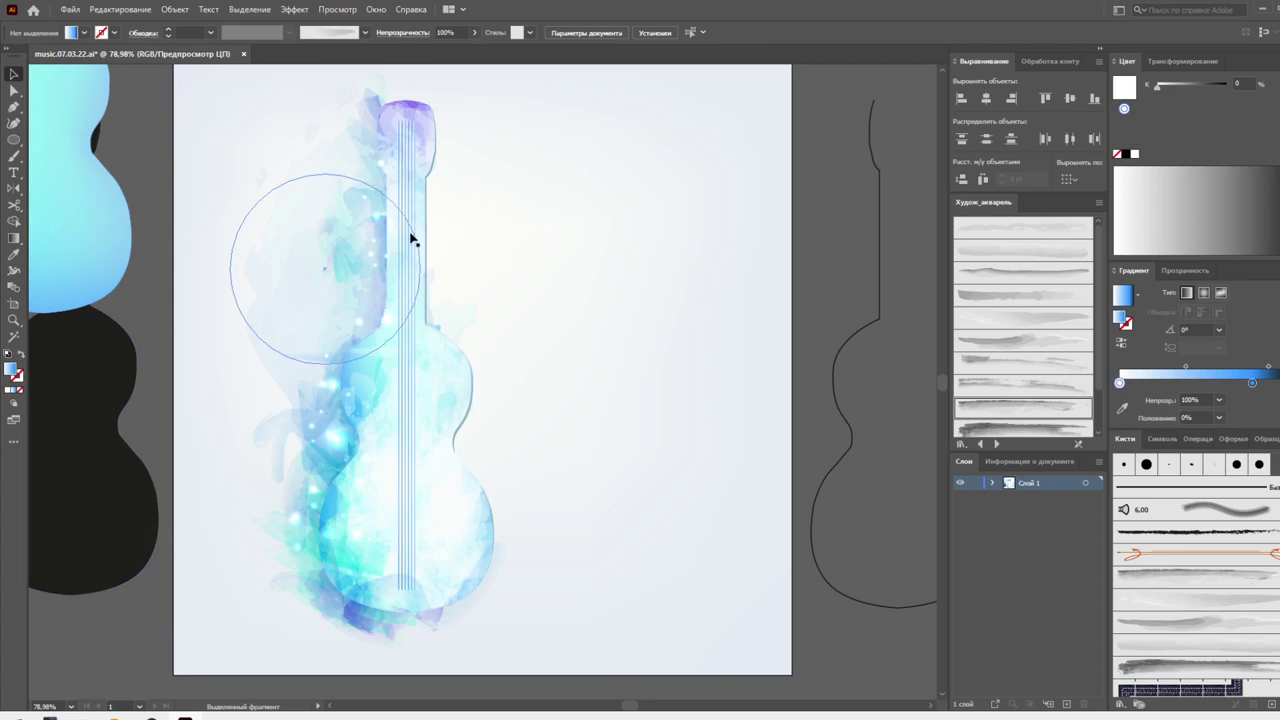
Show Objects statistics in Document Info for all artwork, then deselect and clear the fill to none
key(ctrl+a)
click(1036, 461)
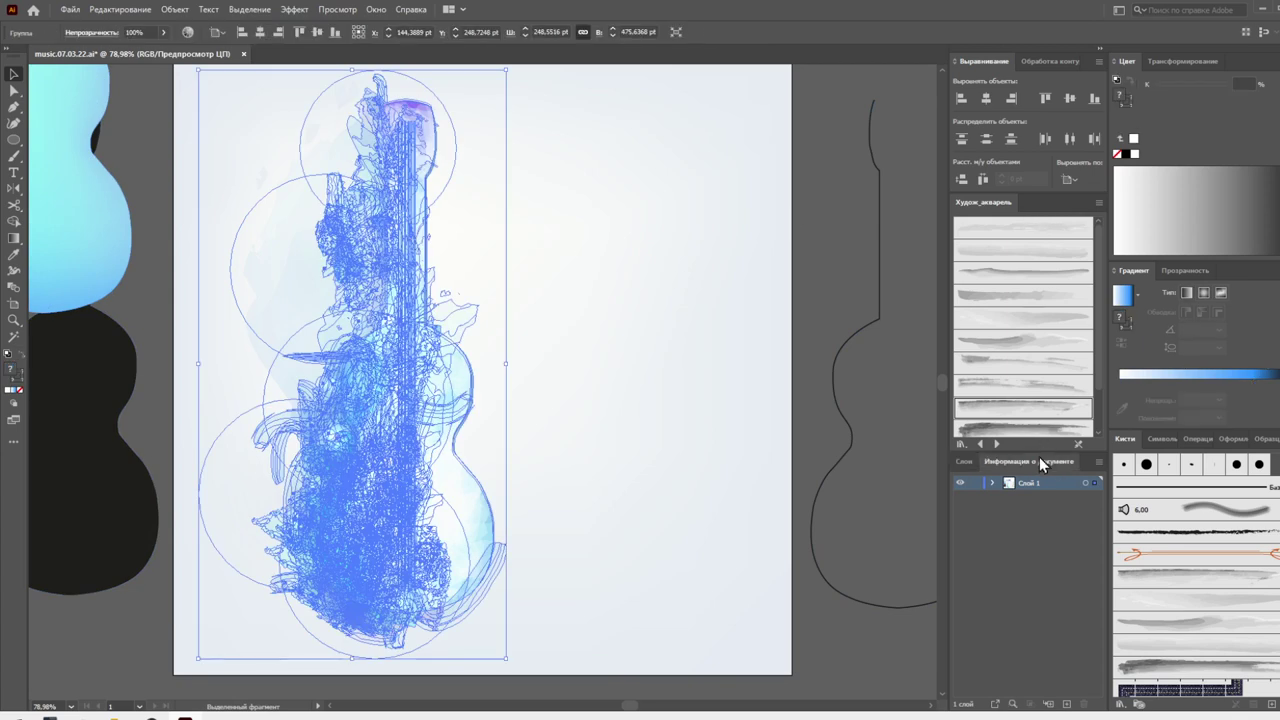
click(1098, 462)
click(1129, 501)
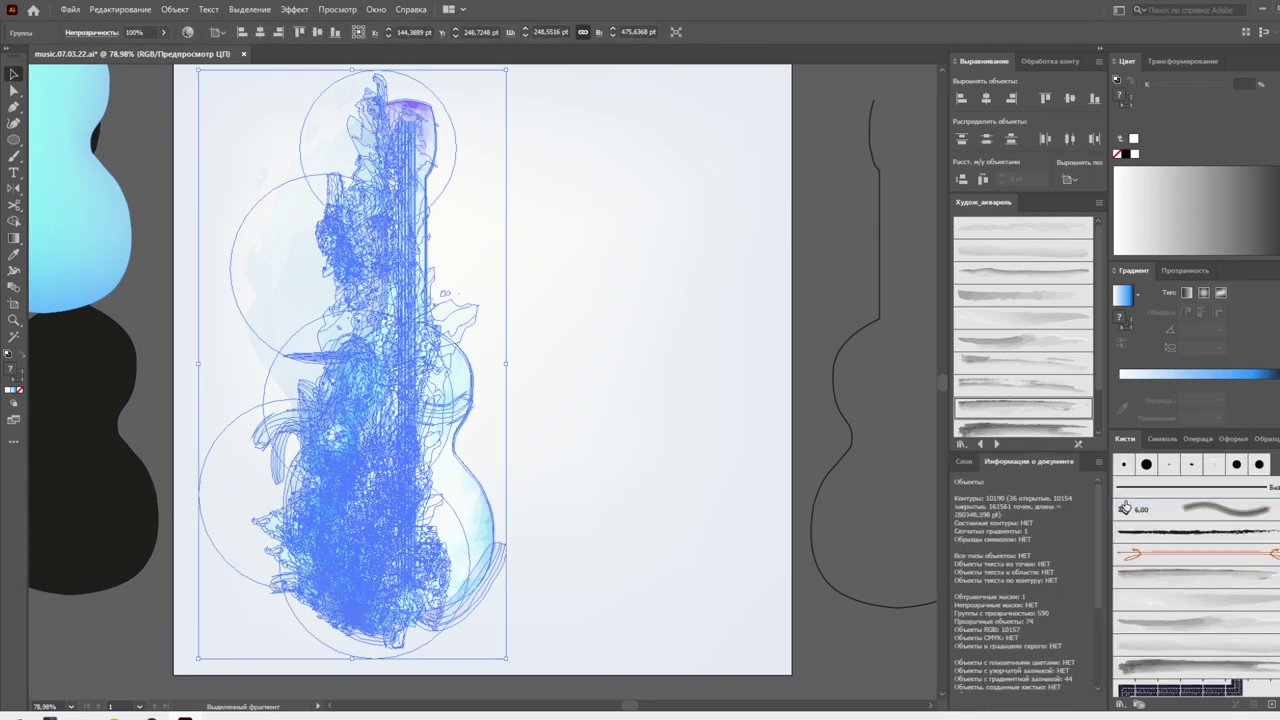
click(663, 381)
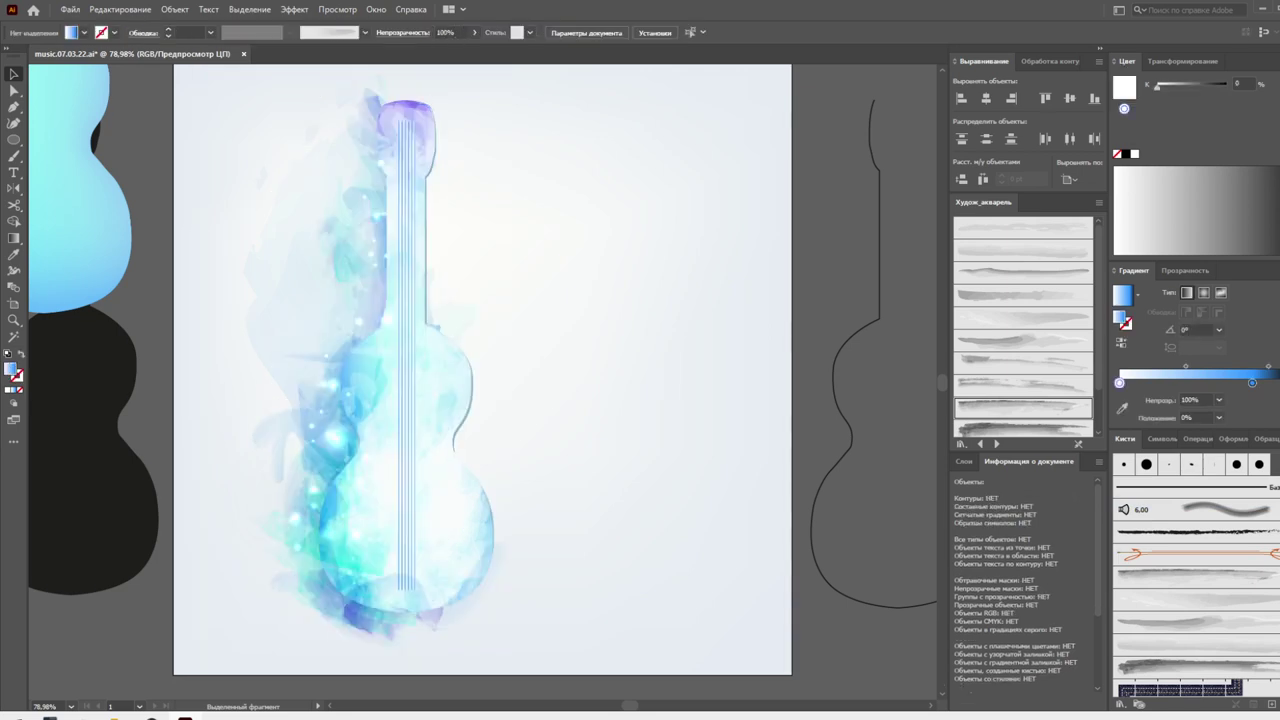
key(ctrl+z)
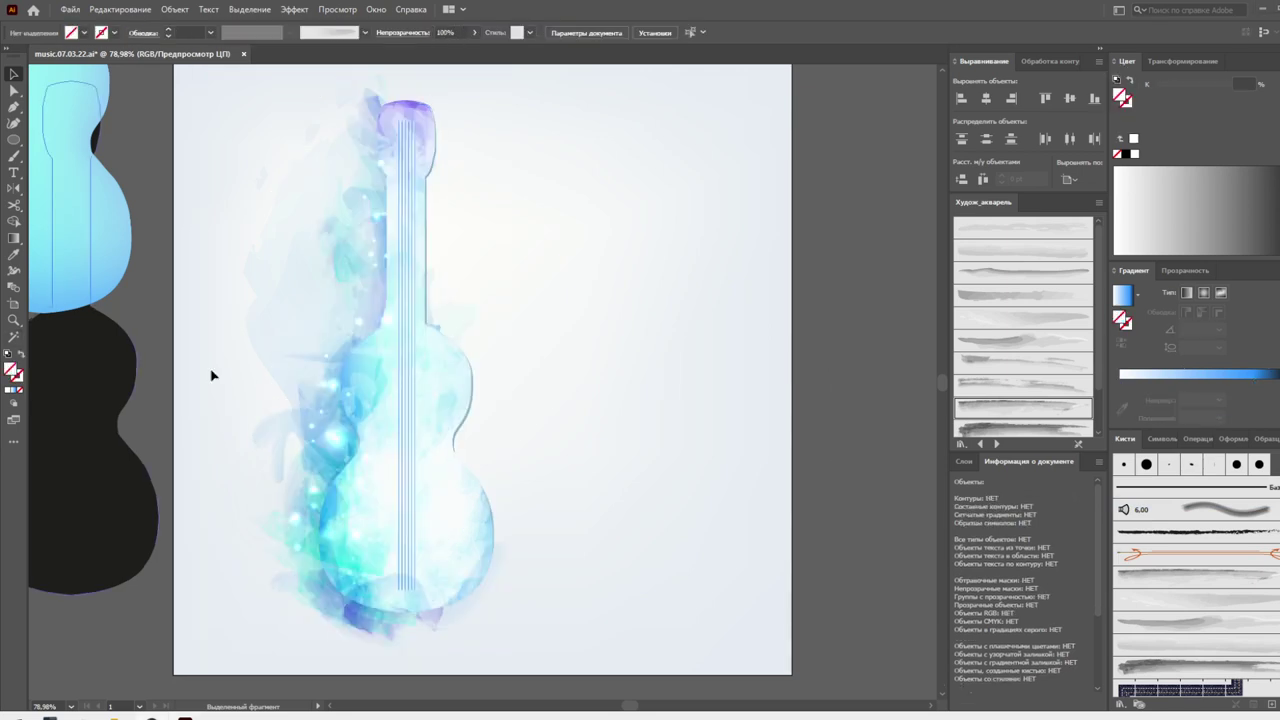
Draw a wavy Pencil line down the right of the page and select it
drag(14, 156, 60, 196)
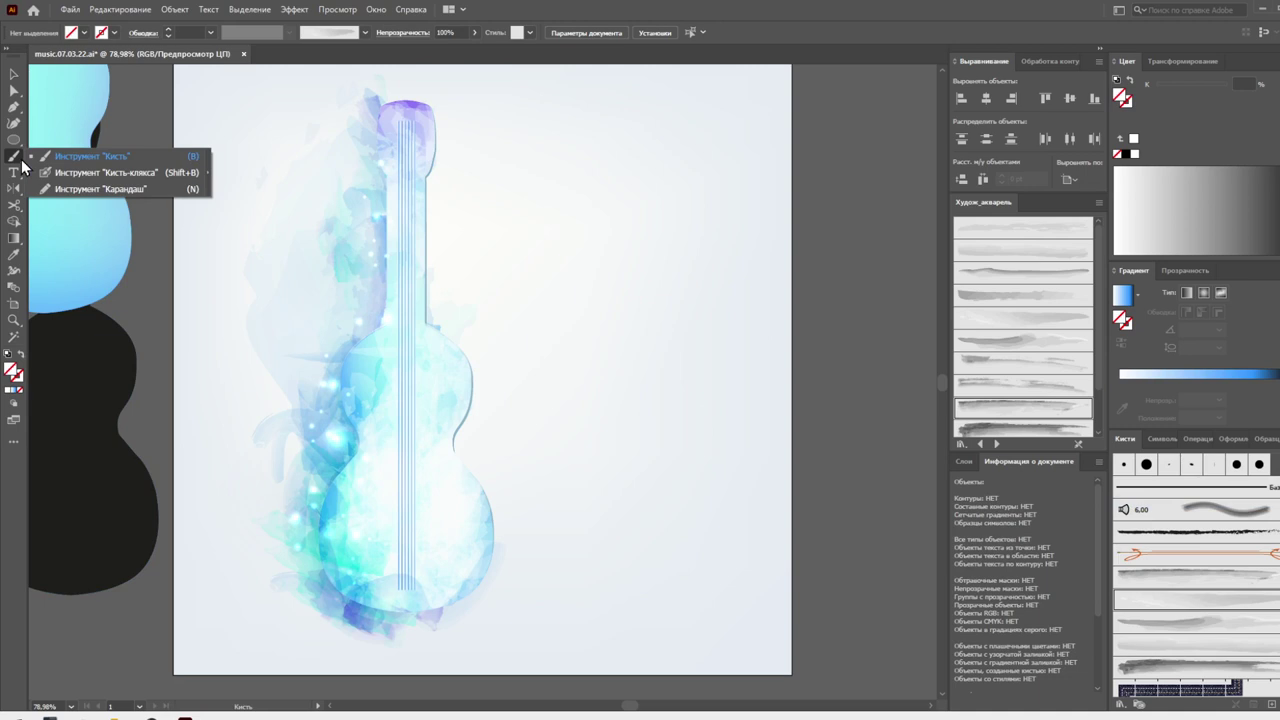
click(58, 190)
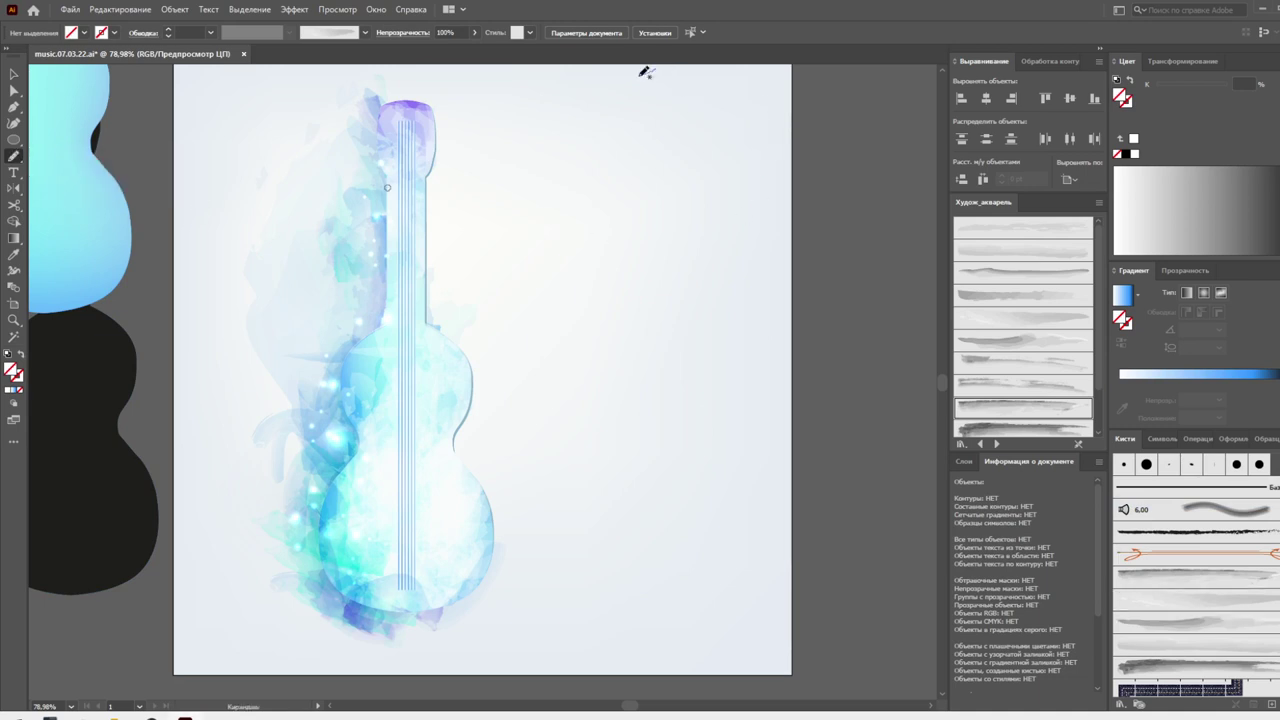
drag(531, 186, 543, 372)
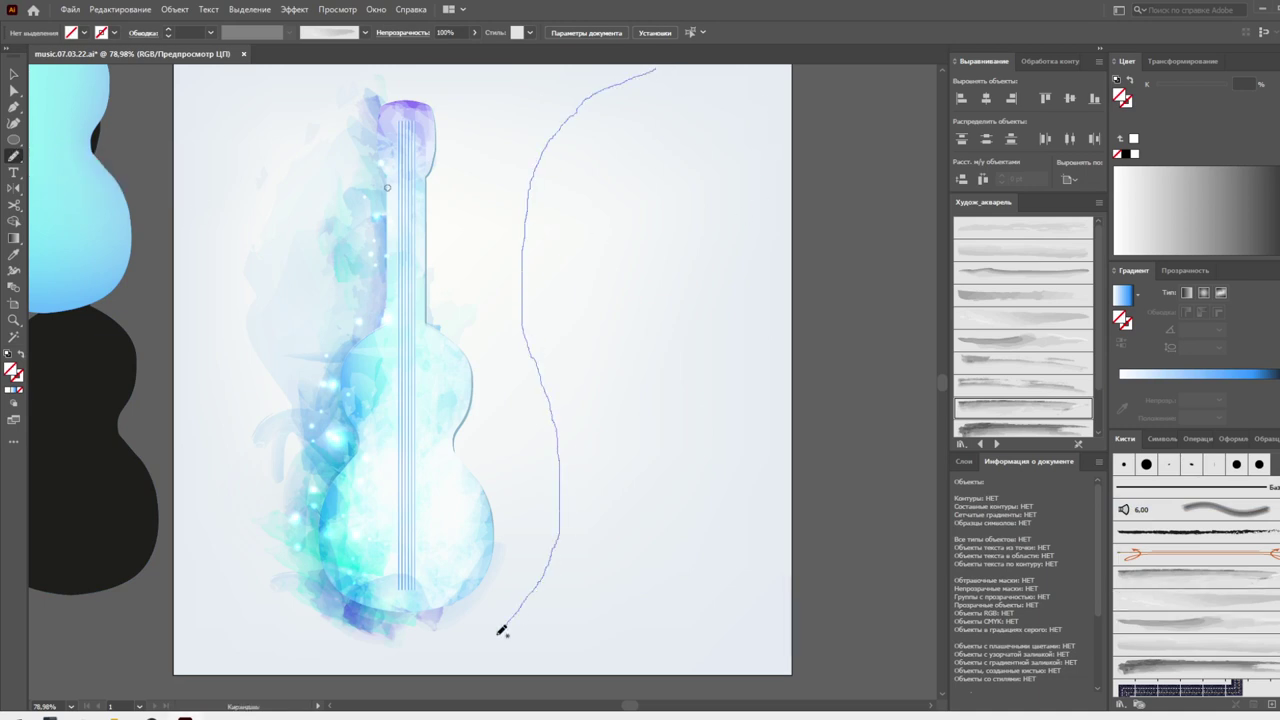
drag(460, 682, 460, 682)
click(14, 74)
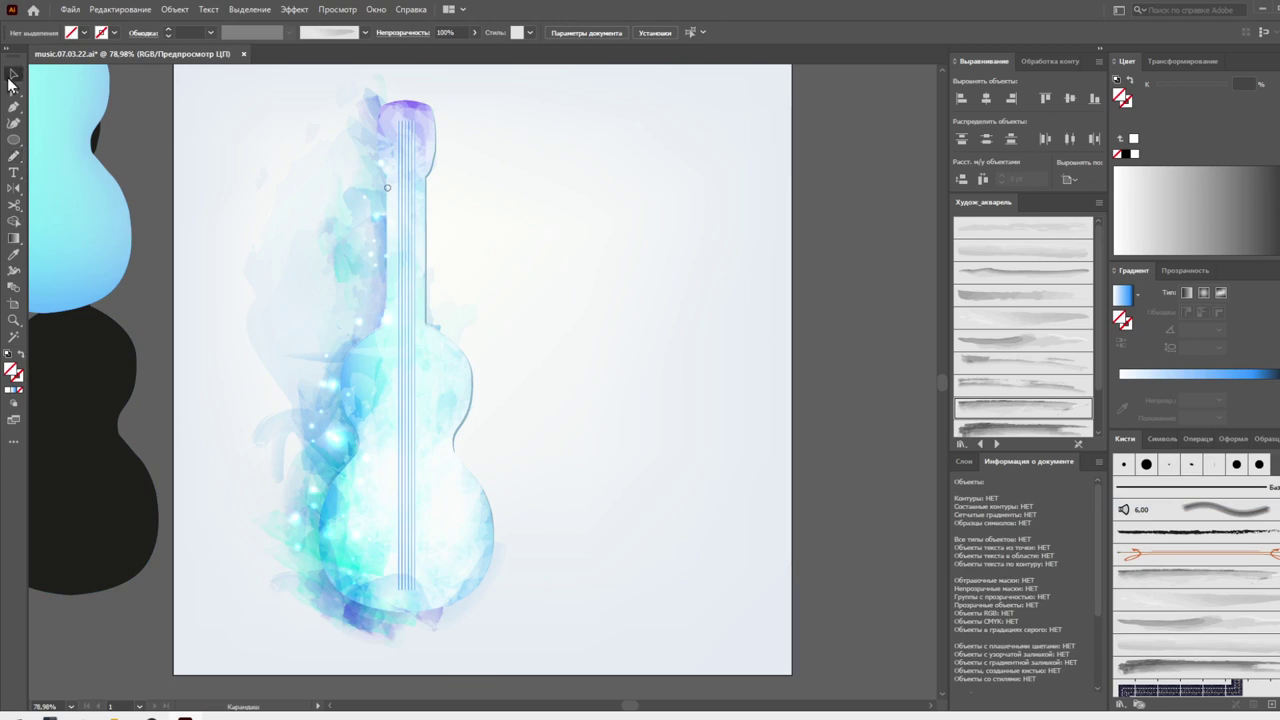
drag(517, 106, 634, 211)
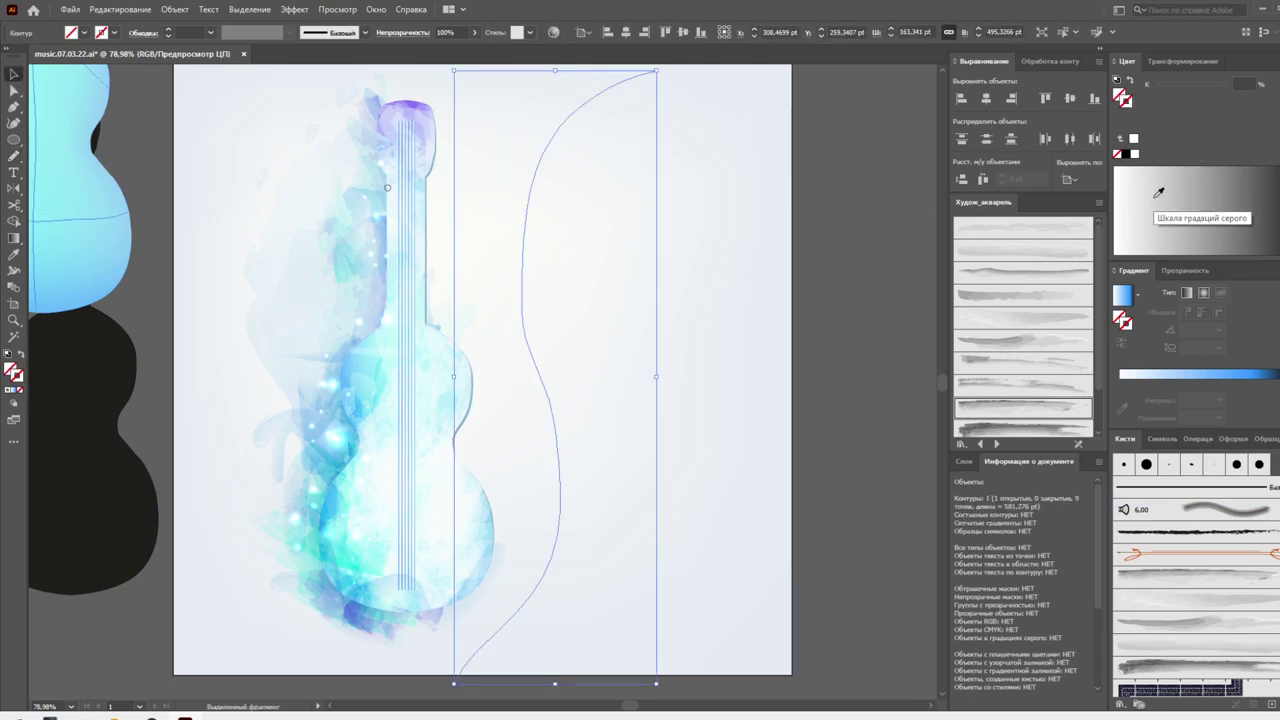
Give the line a light-blue stroke sampled from the guitar, then undo the last freehand stroke
key(i)
click(114, 240)
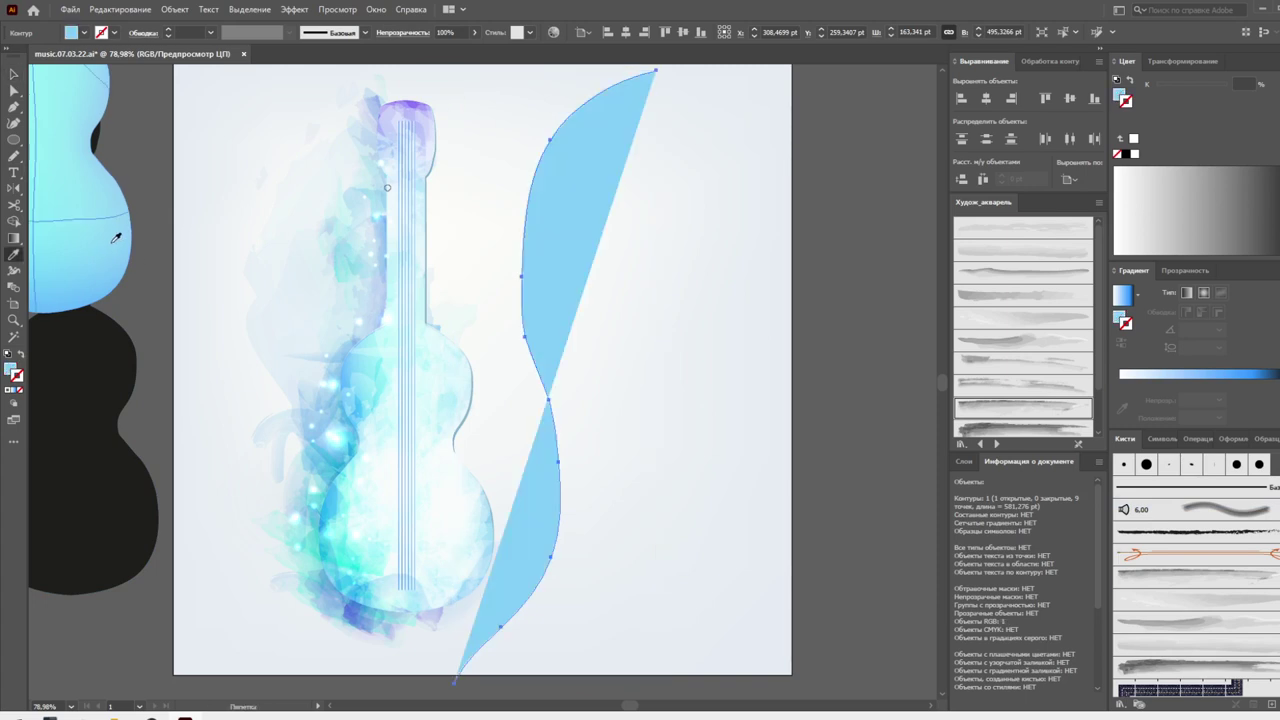
click(20, 356)
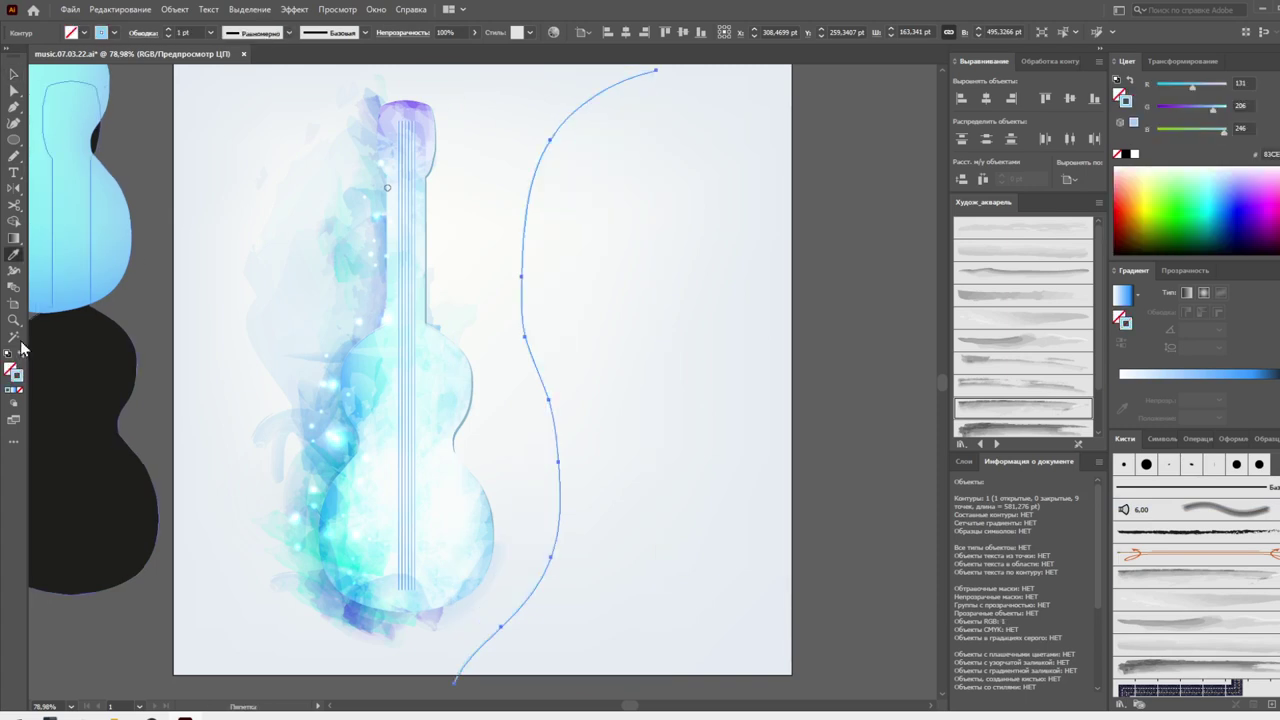
click(14, 76)
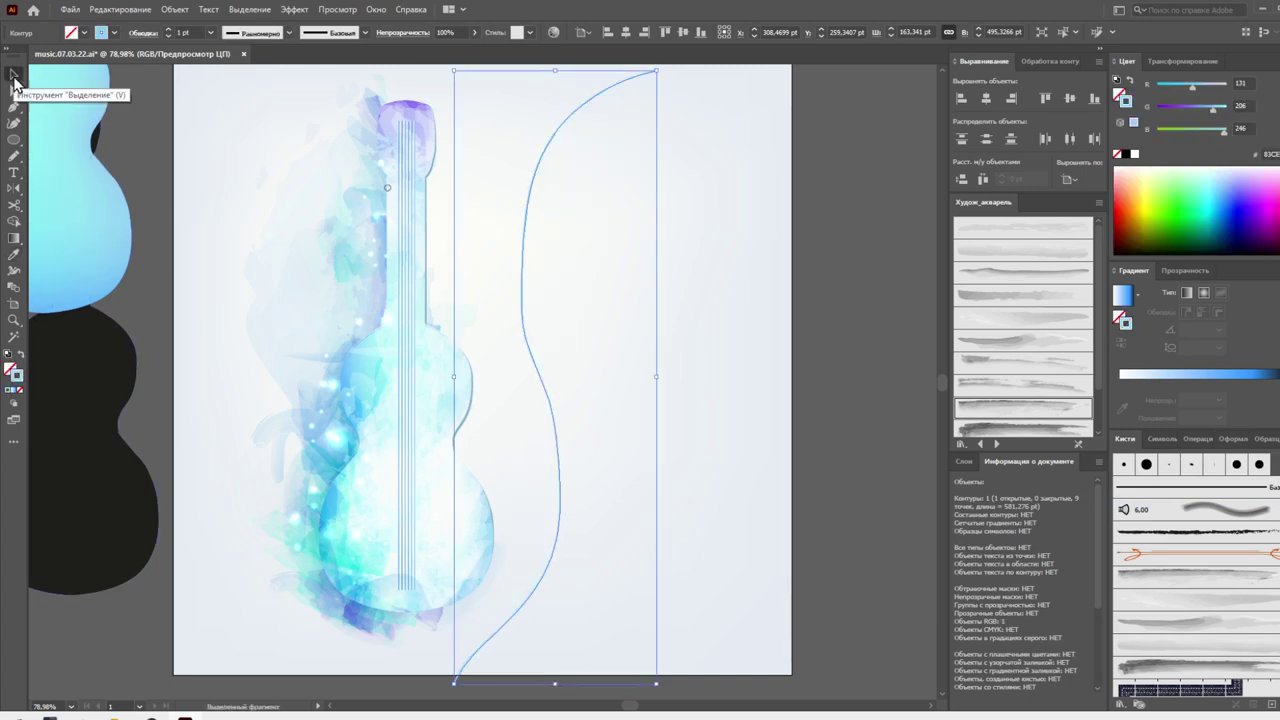
click(180, 110)
click(14, 156)
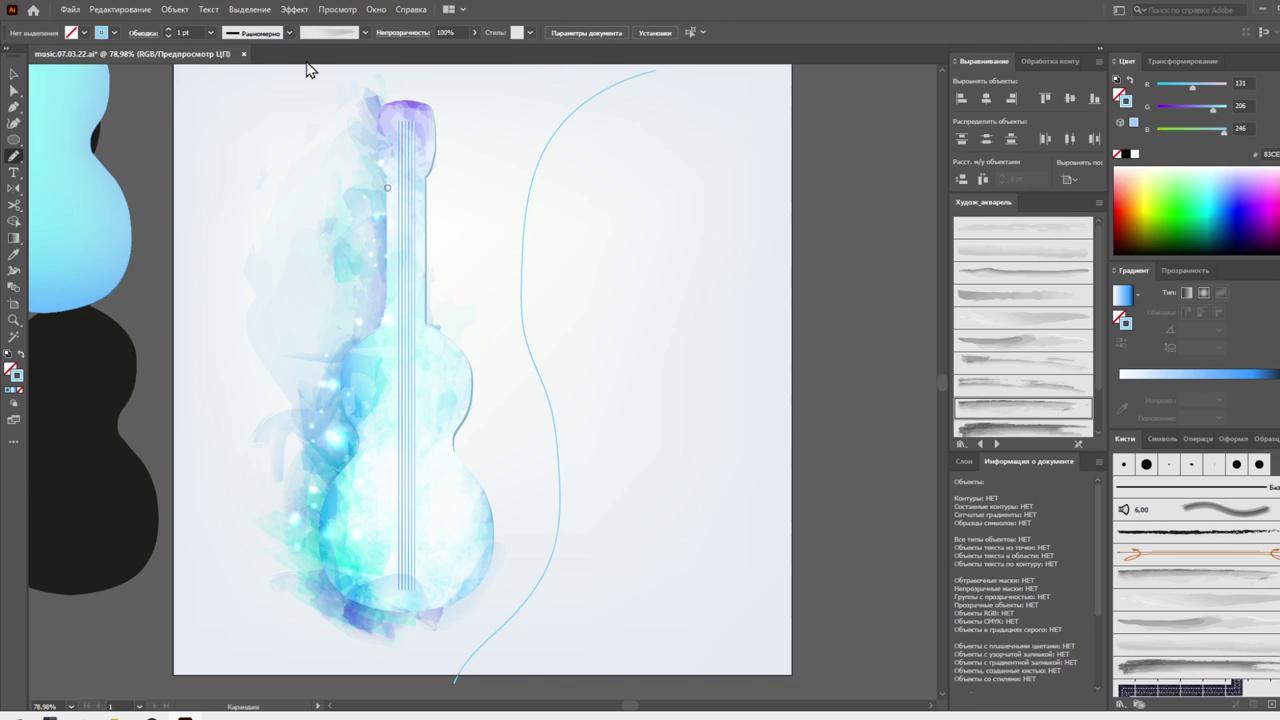
scroll(312, 90, up, 1)
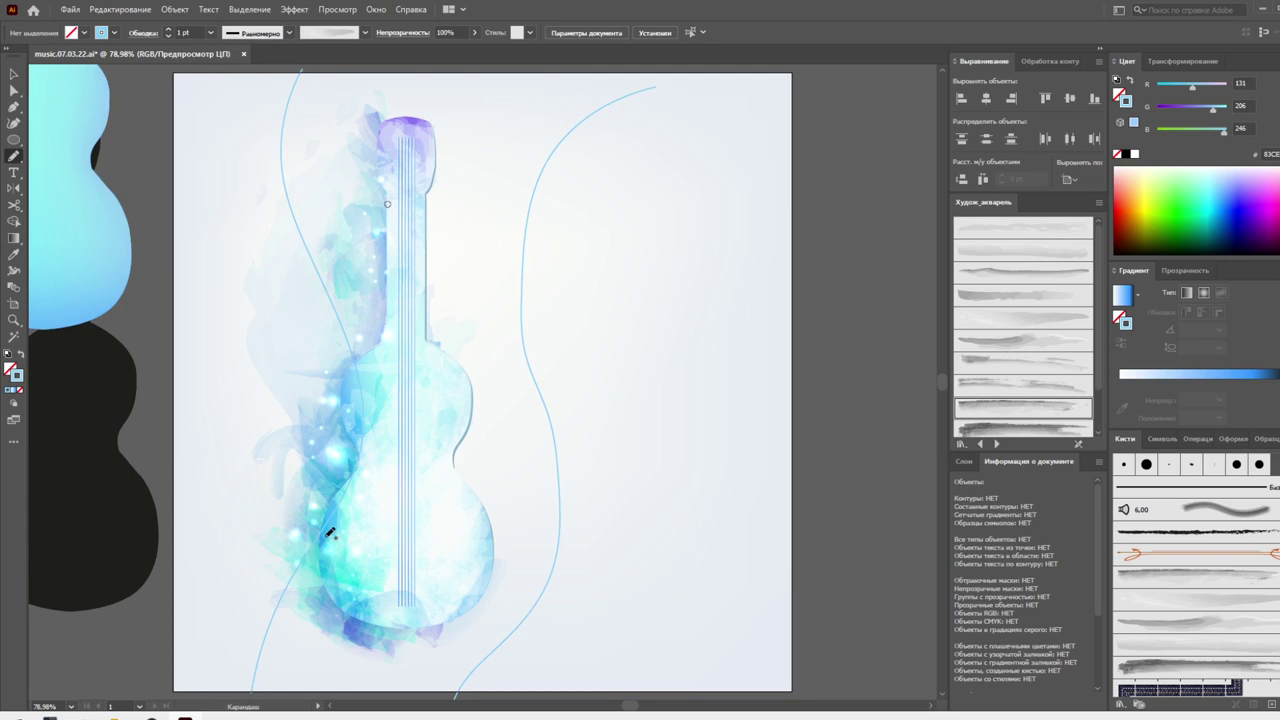
key(ctrl+z)
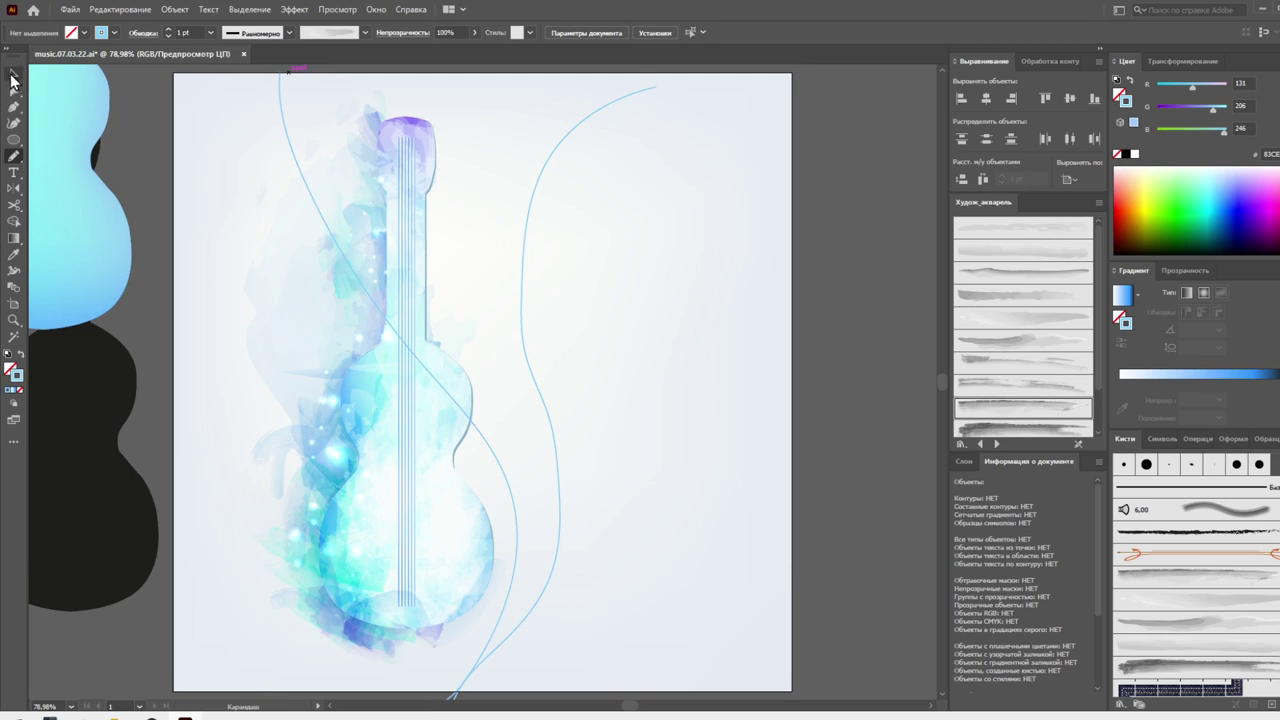
Simplify both blue curves with Object > Path > Simplify at 7 pt, then reselect them
click(12, 74)
drag(620, 415, 508, 489)
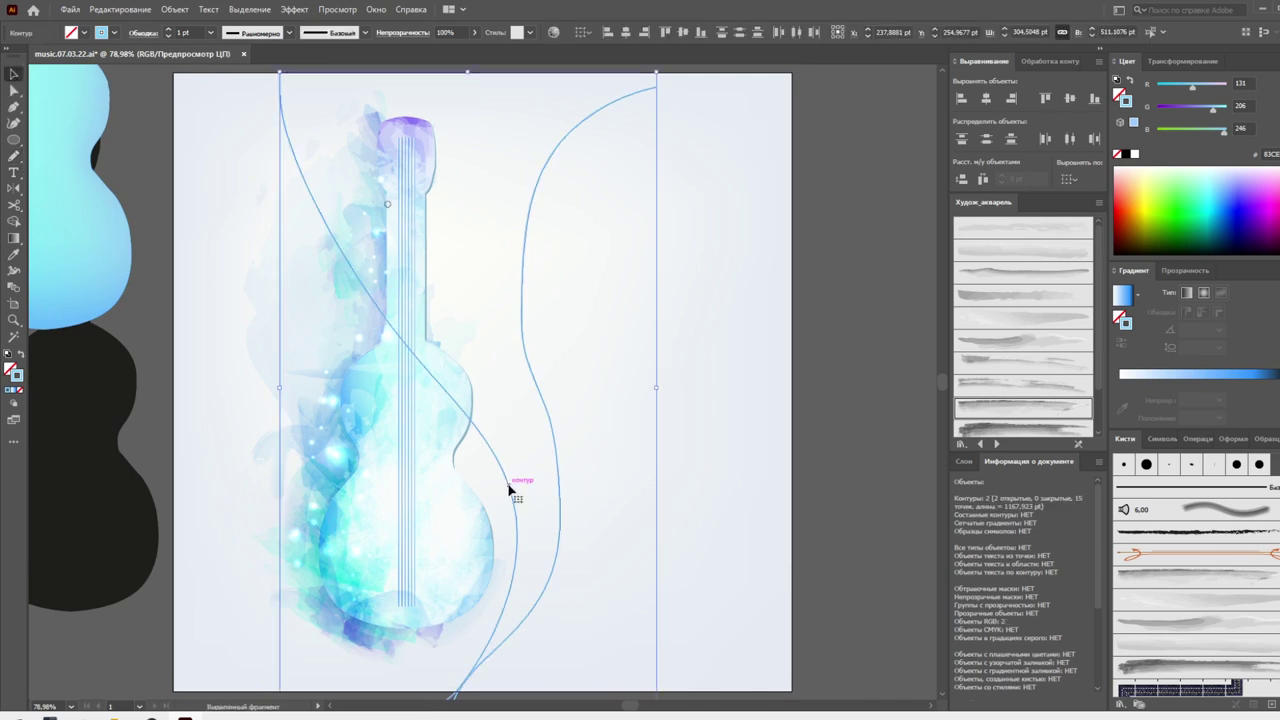
click(175, 9)
mouse_move(194, 335)
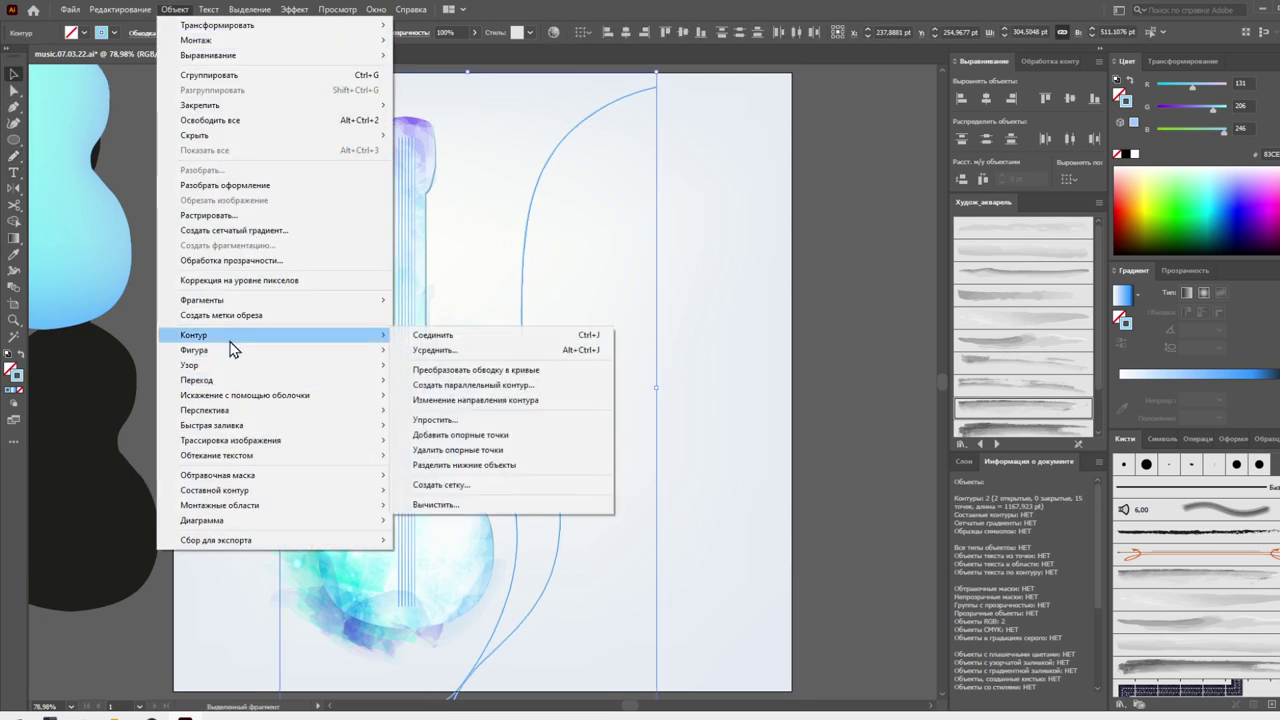
click(442, 420)
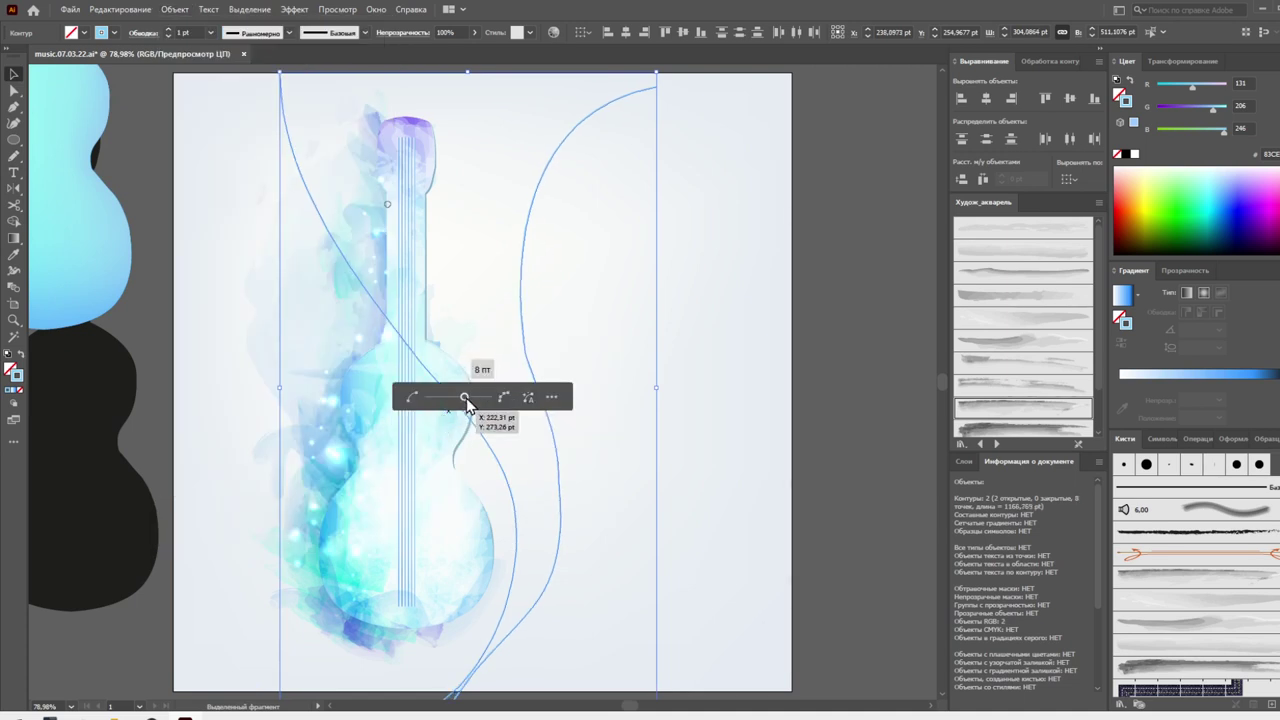
drag(465, 399, 457, 399)
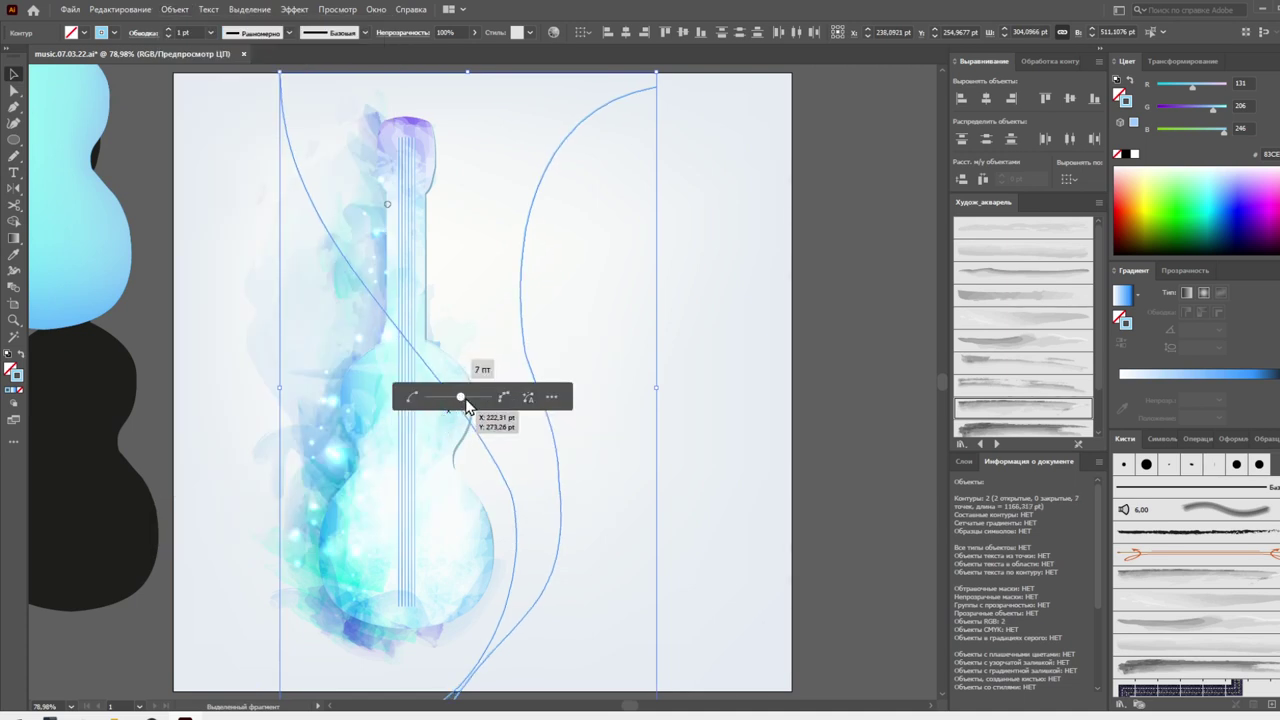
click(679, 413)
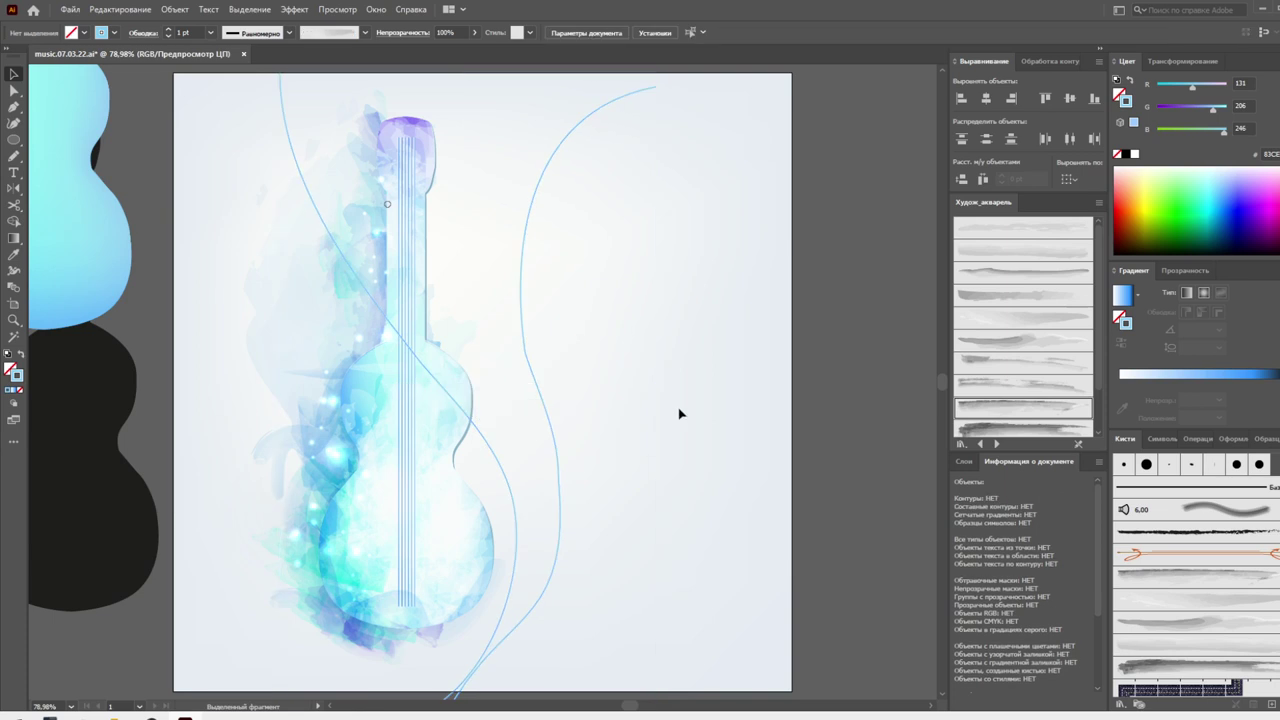
drag(614, 474, 508, 554)
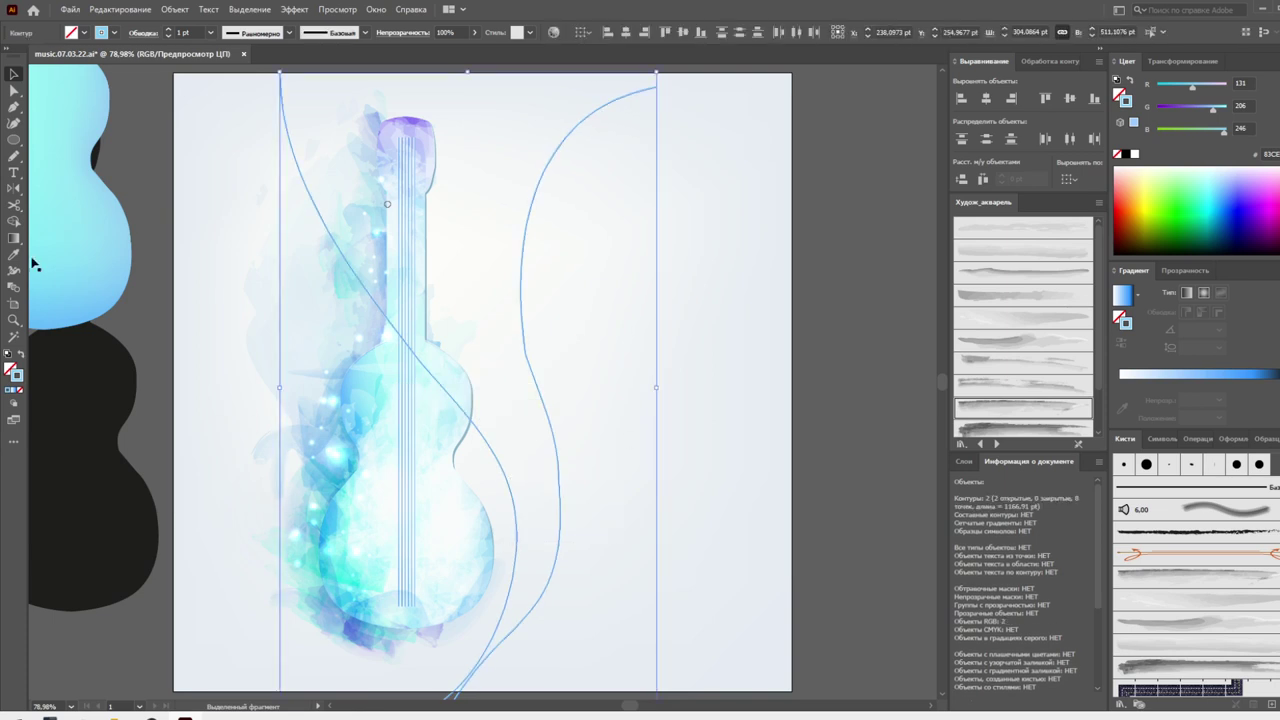
click(18, 288)
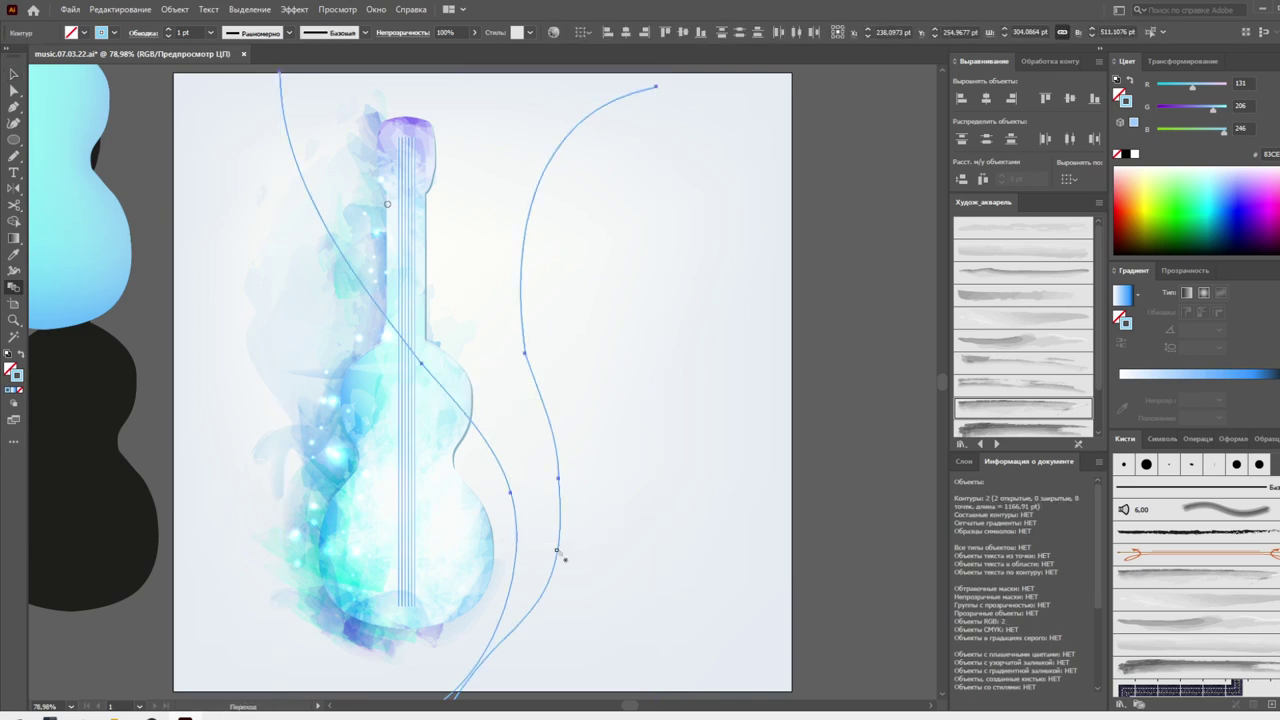
Blend the two curves using Specified Steps spacing of 6
click(518, 549)
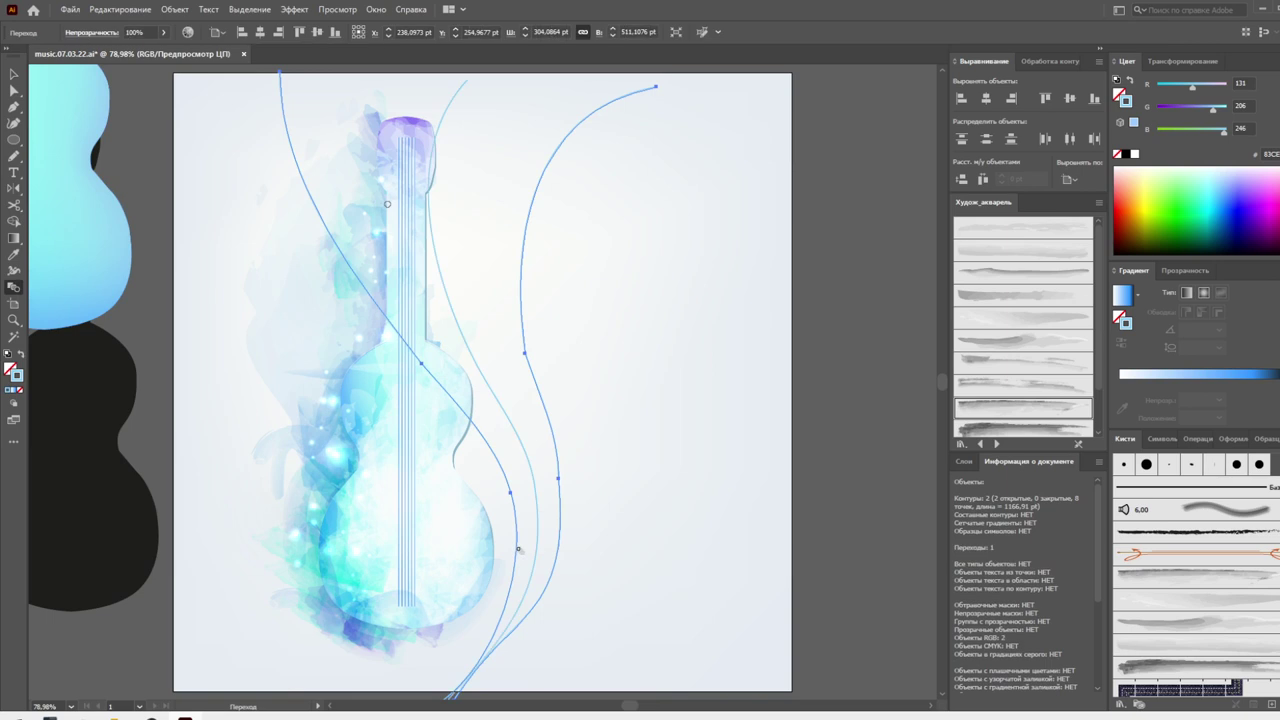
double_click(14, 288)
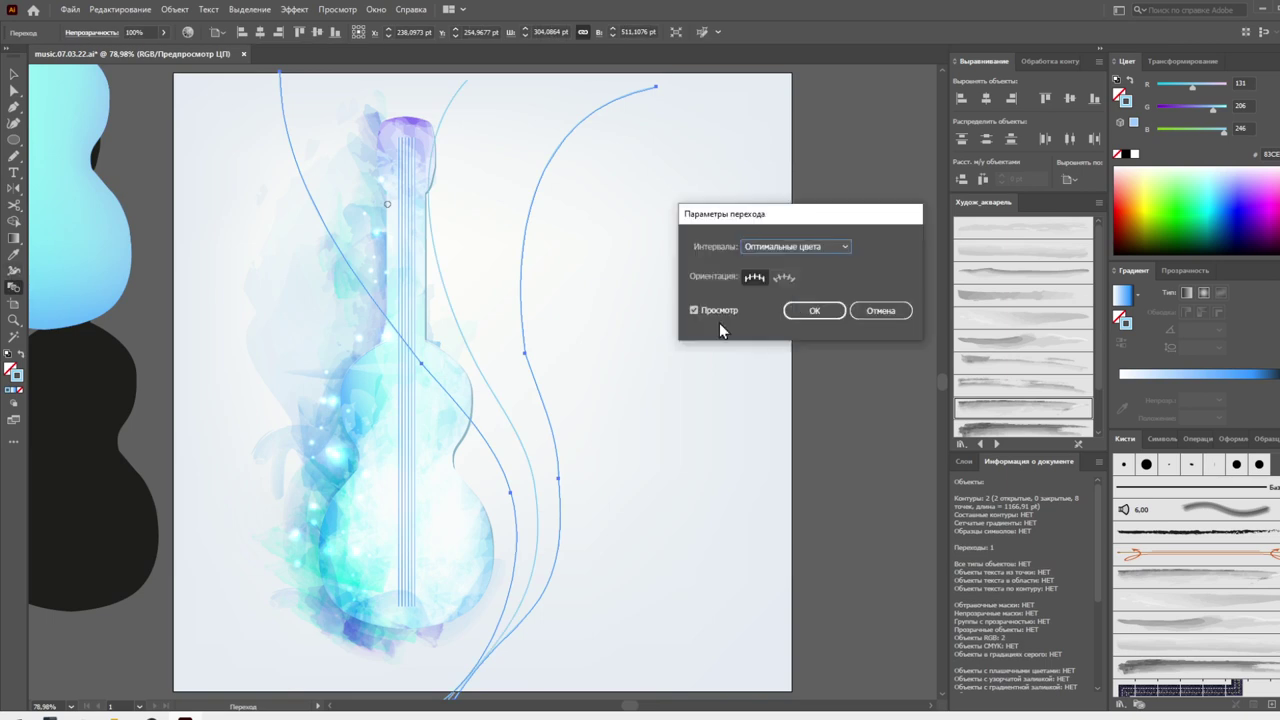
click(792, 251)
click(790, 277)
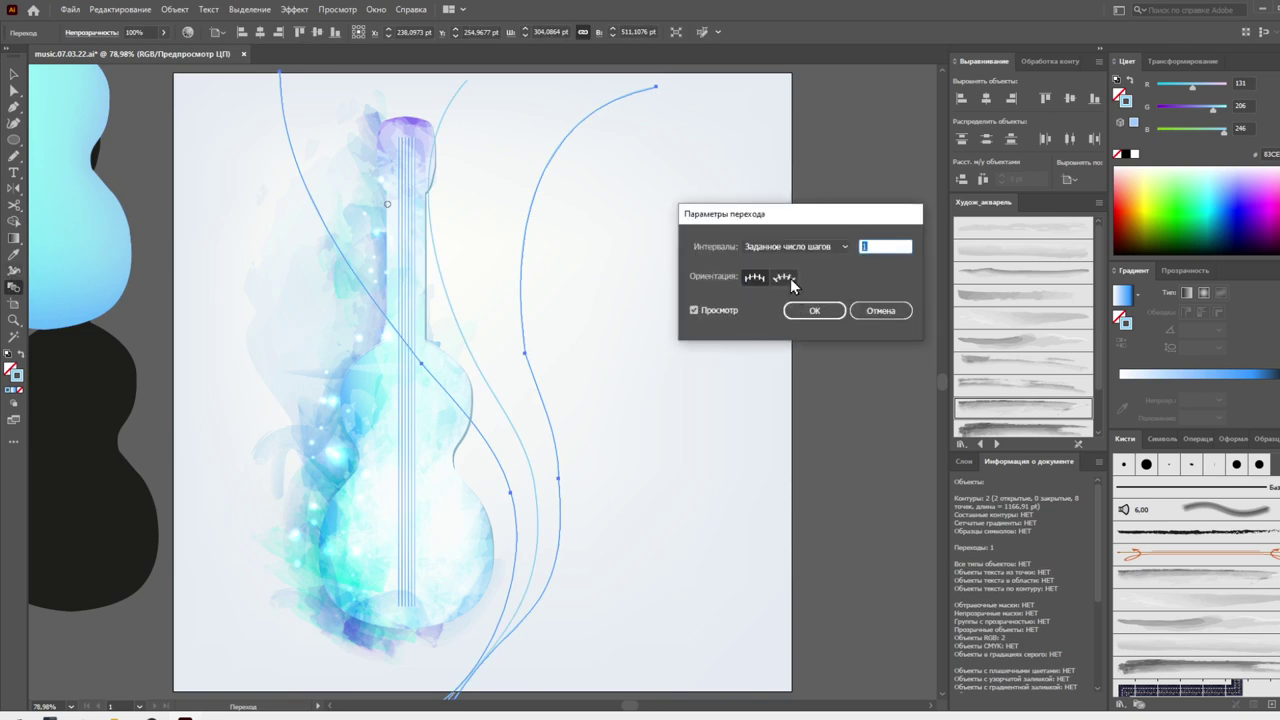
text(6)
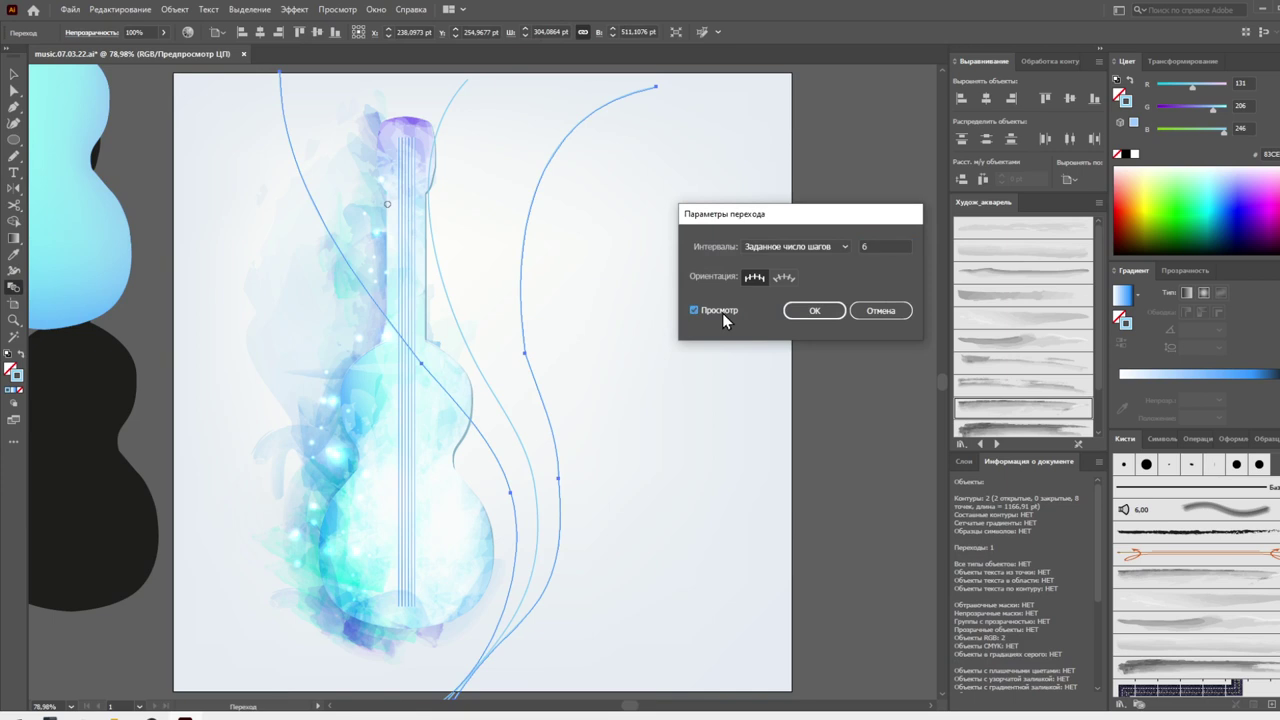
click(724, 312)
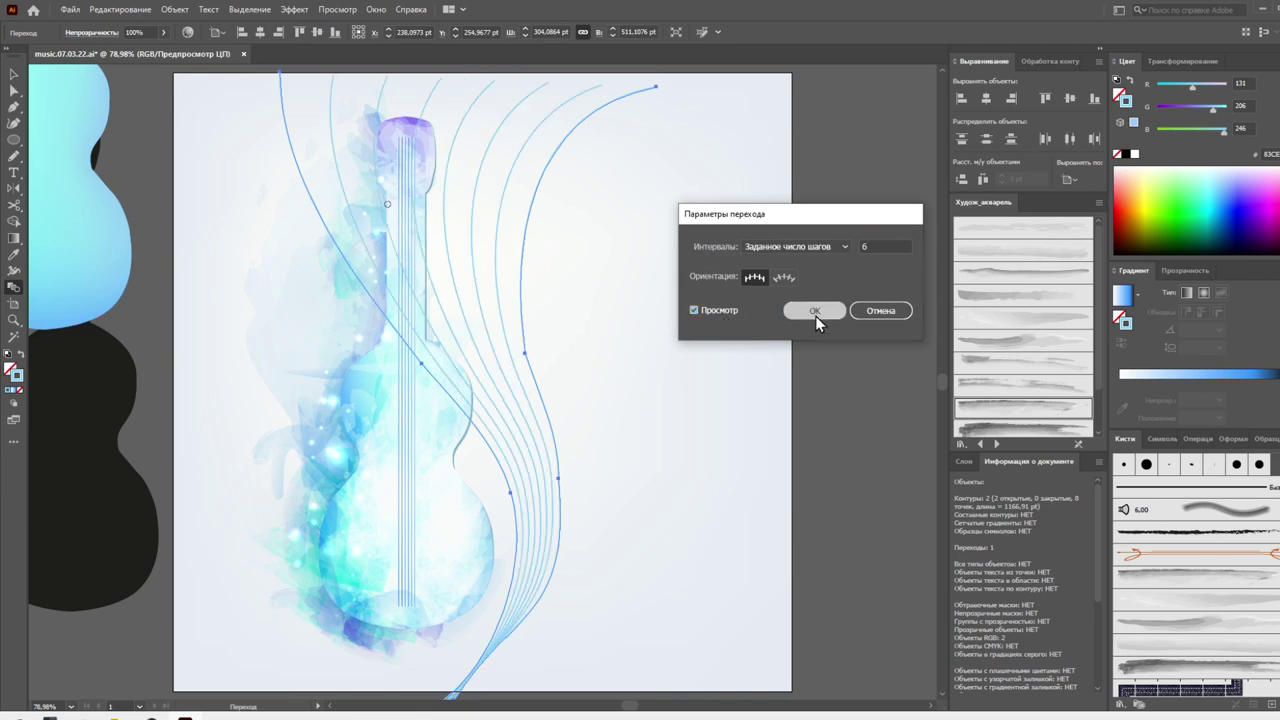
click(815, 312)
Convert an anchor on the rightmost curve to smooth and drag its handle to reshape the bend
click(14, 74)
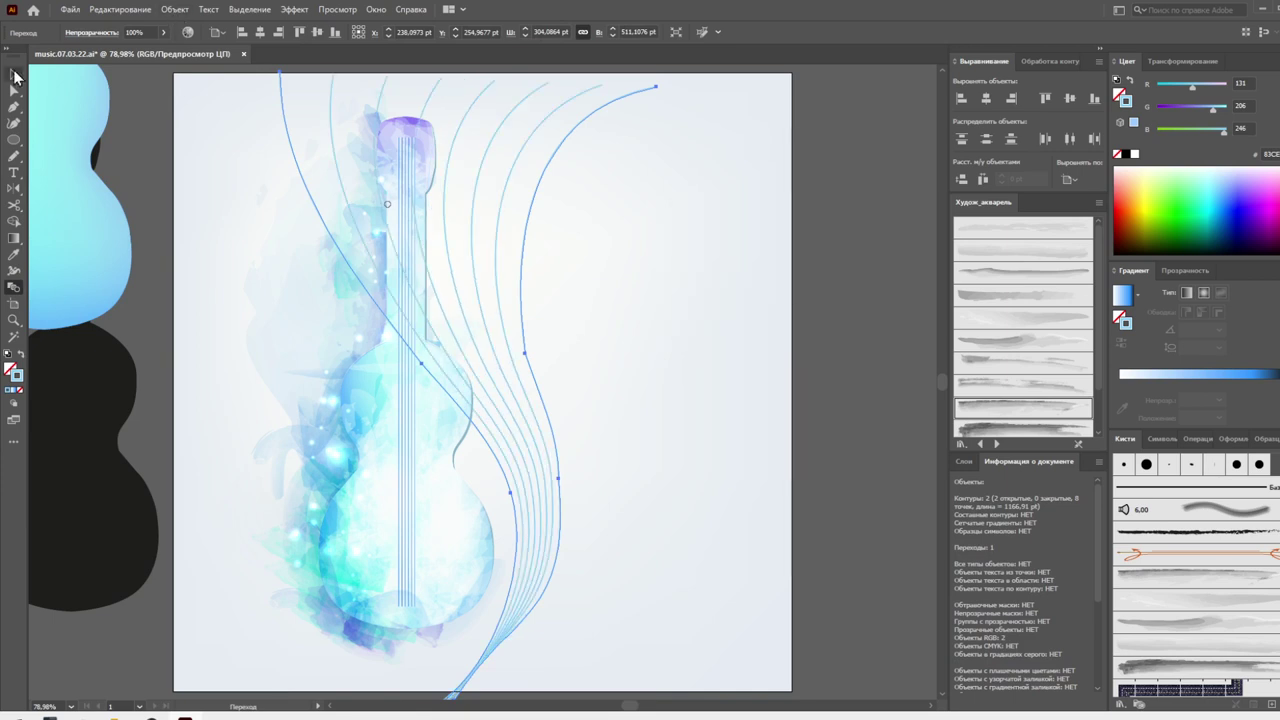
click(559, 297)
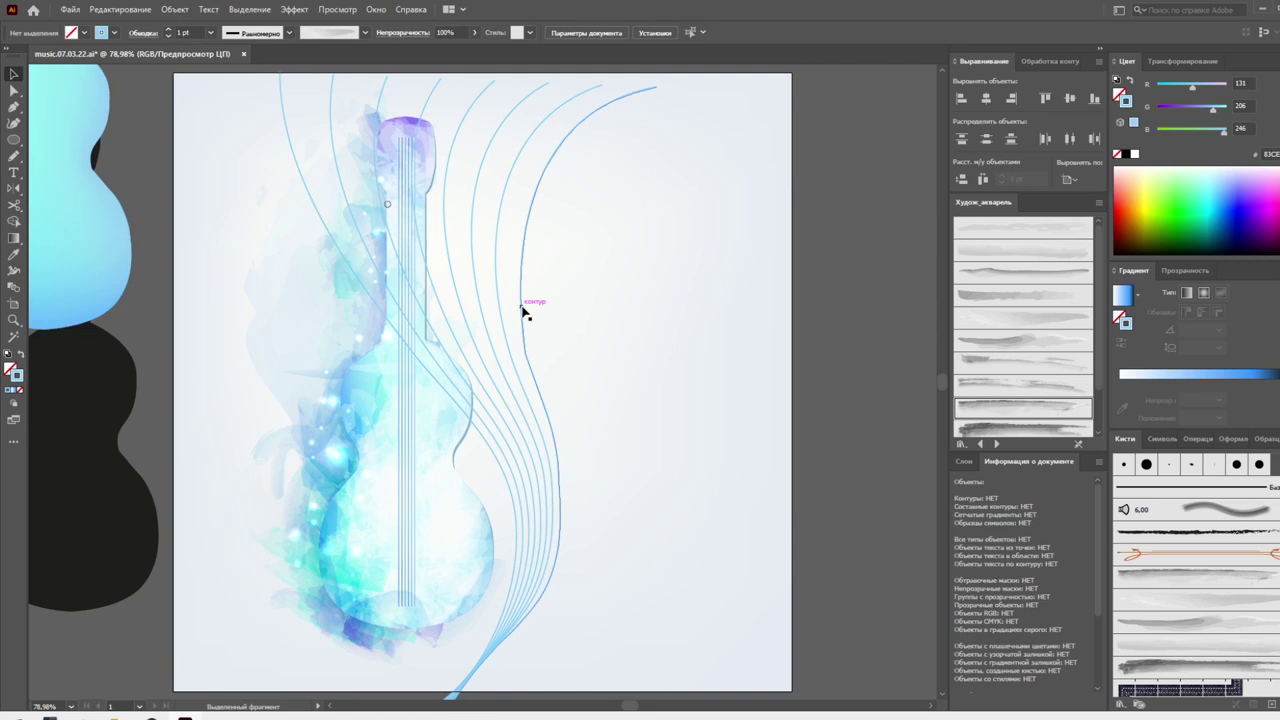
click(522, 312)
key(a)
click(527, 377)
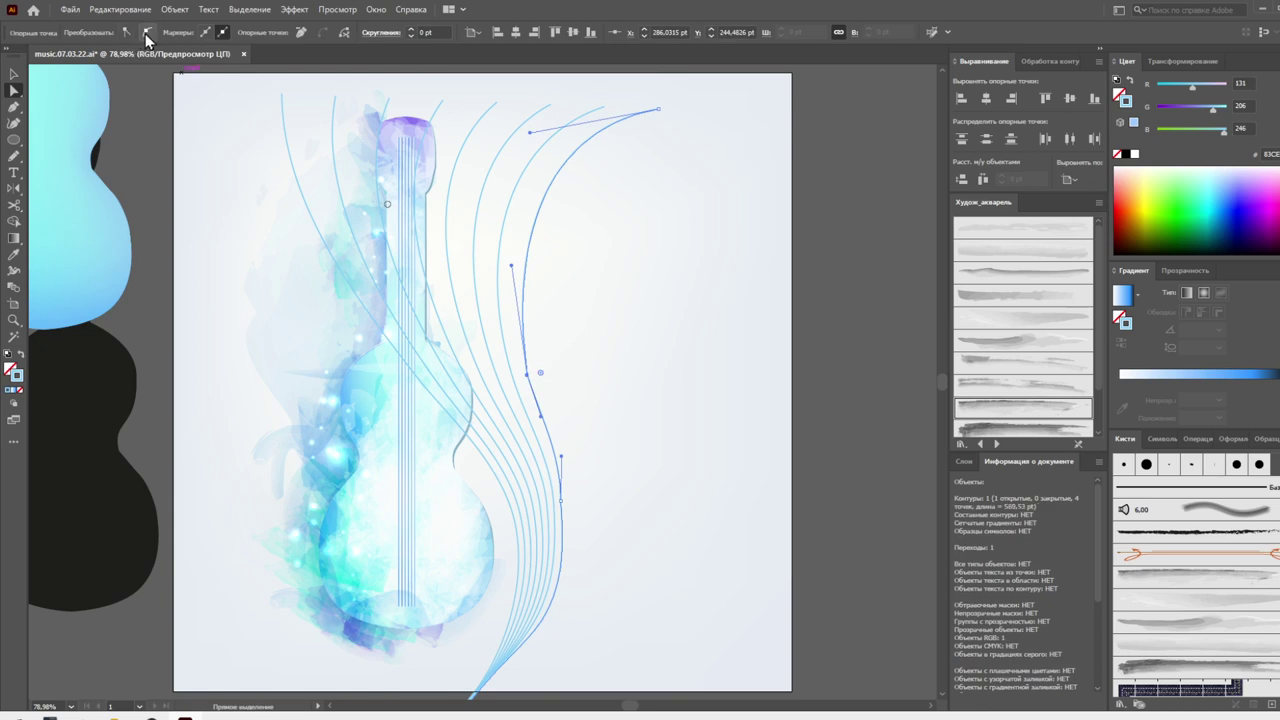
click(147, 32)
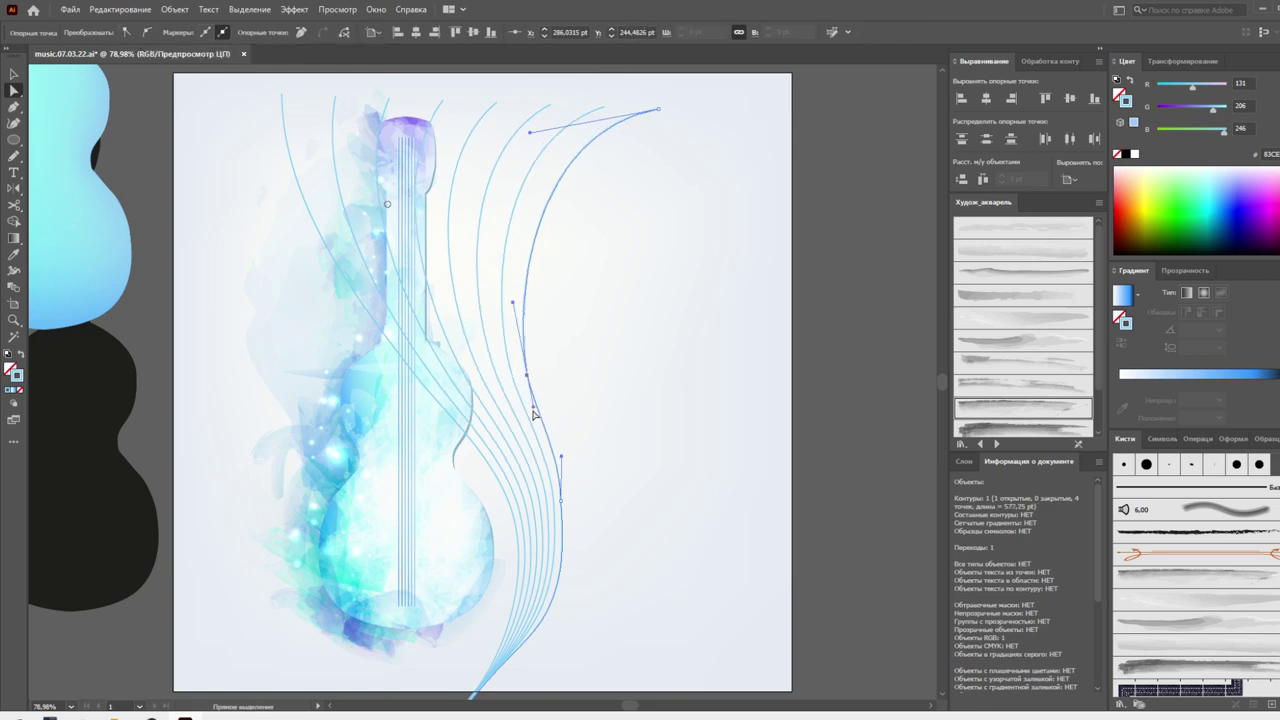
drag(512, 302, 510, 282)
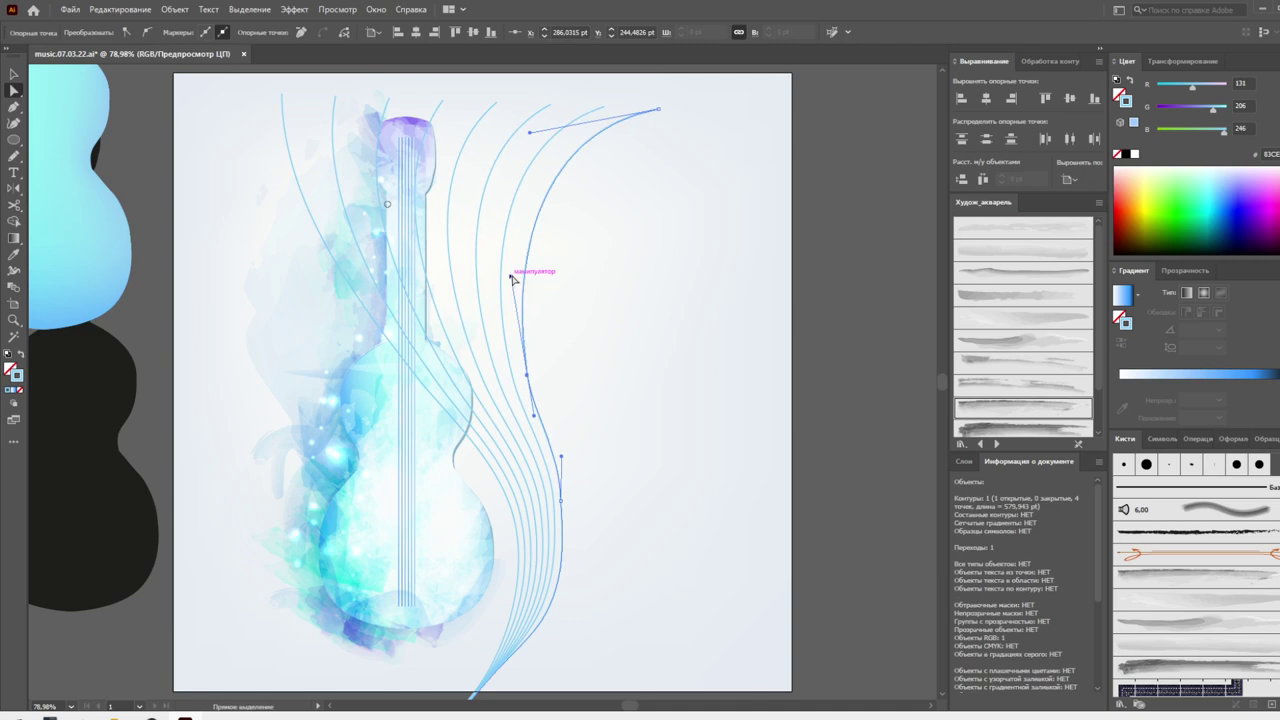
click(14, 73)
click(592, 285)
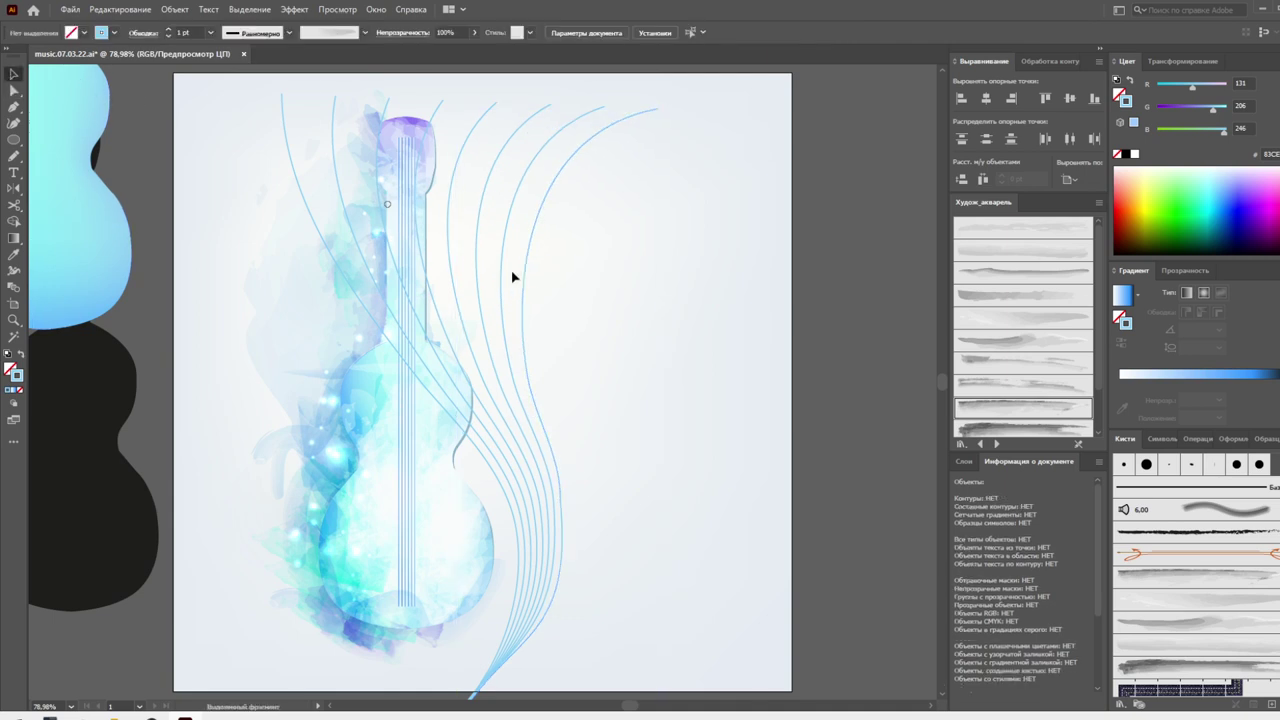
click(524, 282)
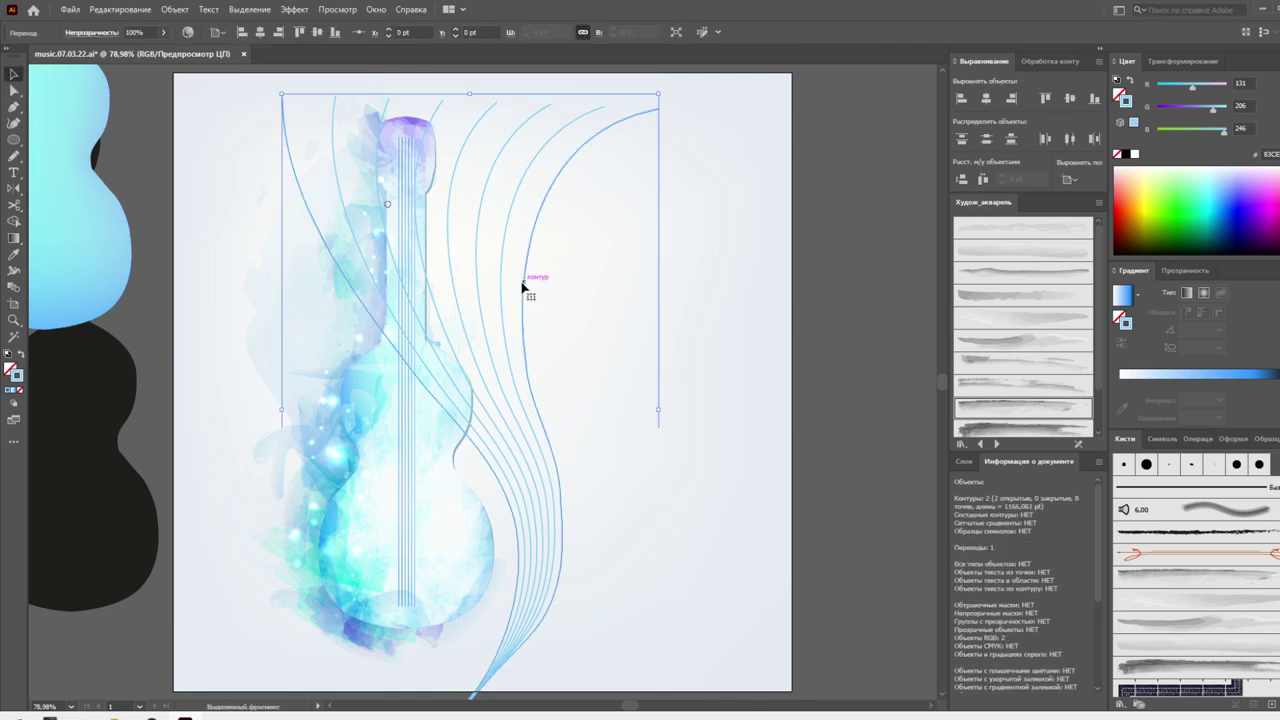
Apply an RGB gradient ending in light purple with a pale blue stop at 44%
click(1167, 375)
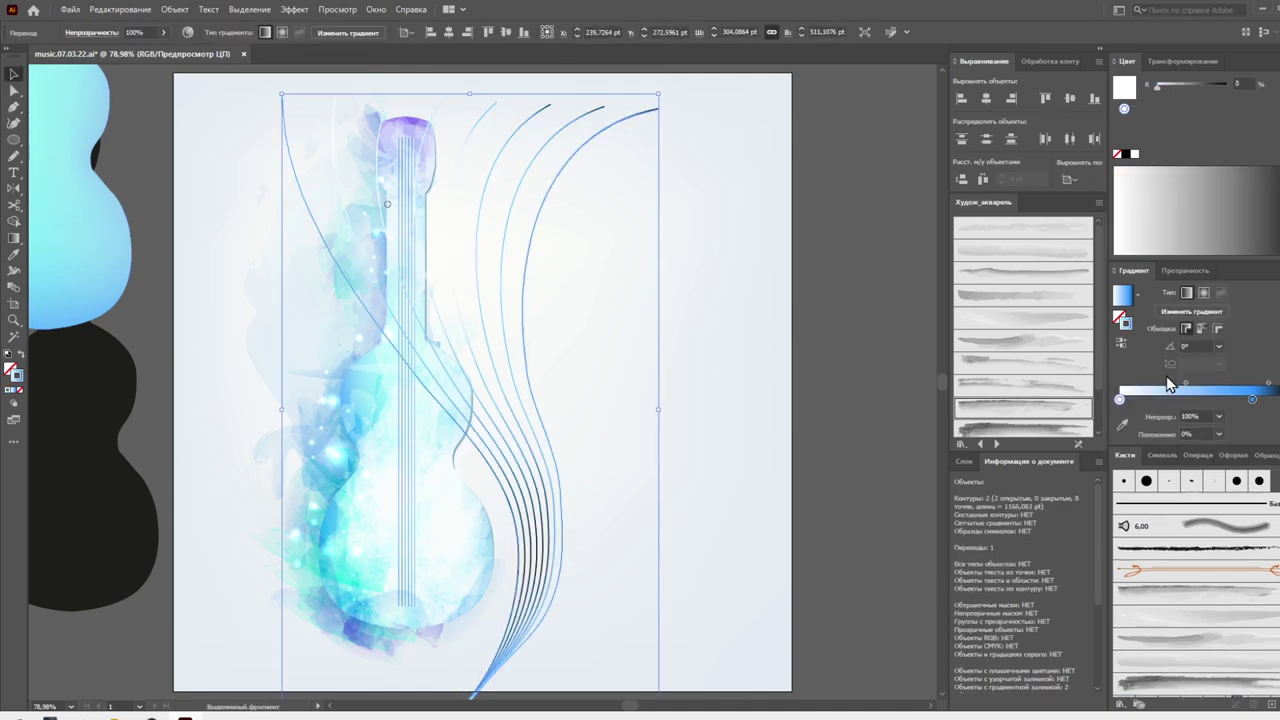
click(1252, 399)
click(1272, 61)
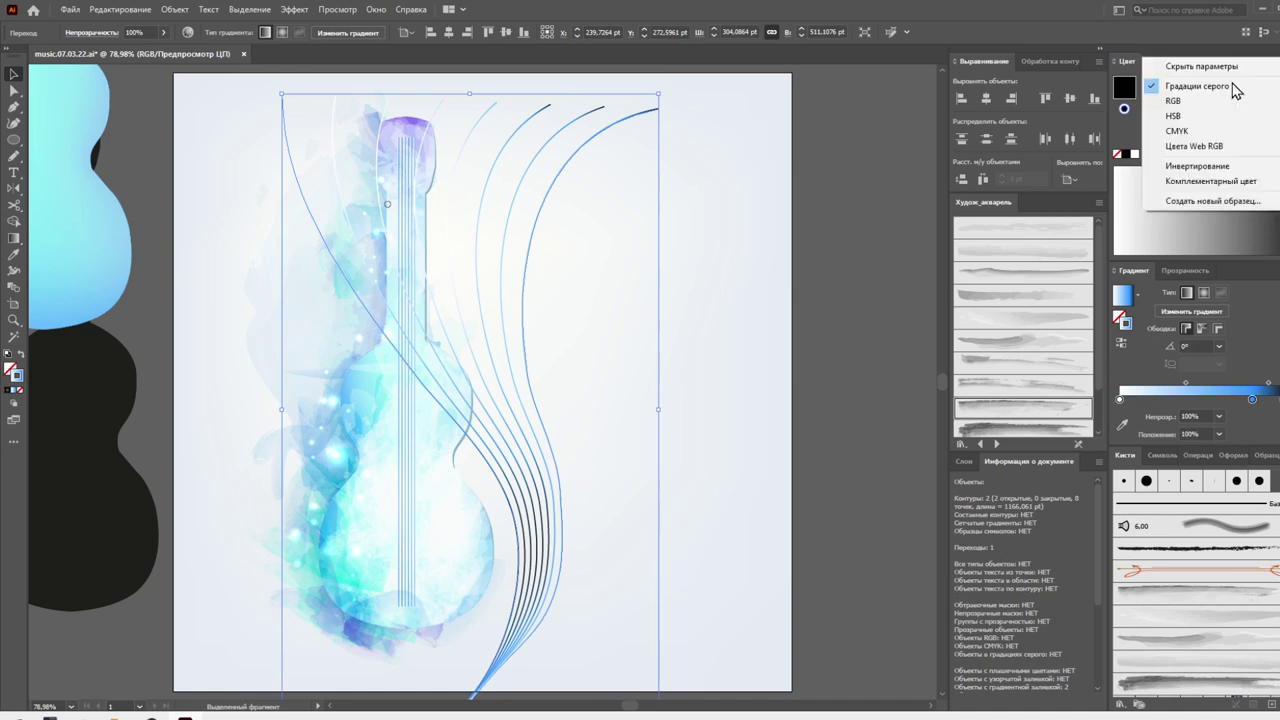
click(1170, 106)
click(1253, 174)
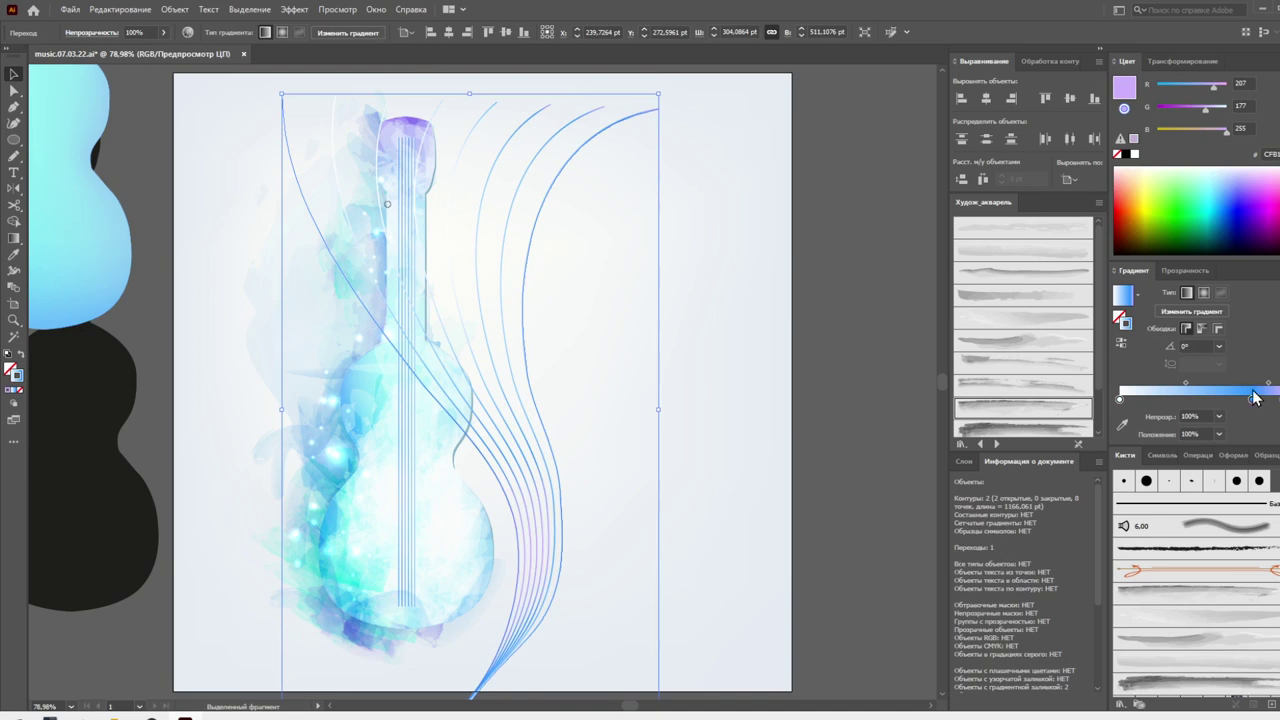
drag(1253, 400, 1191, 399)
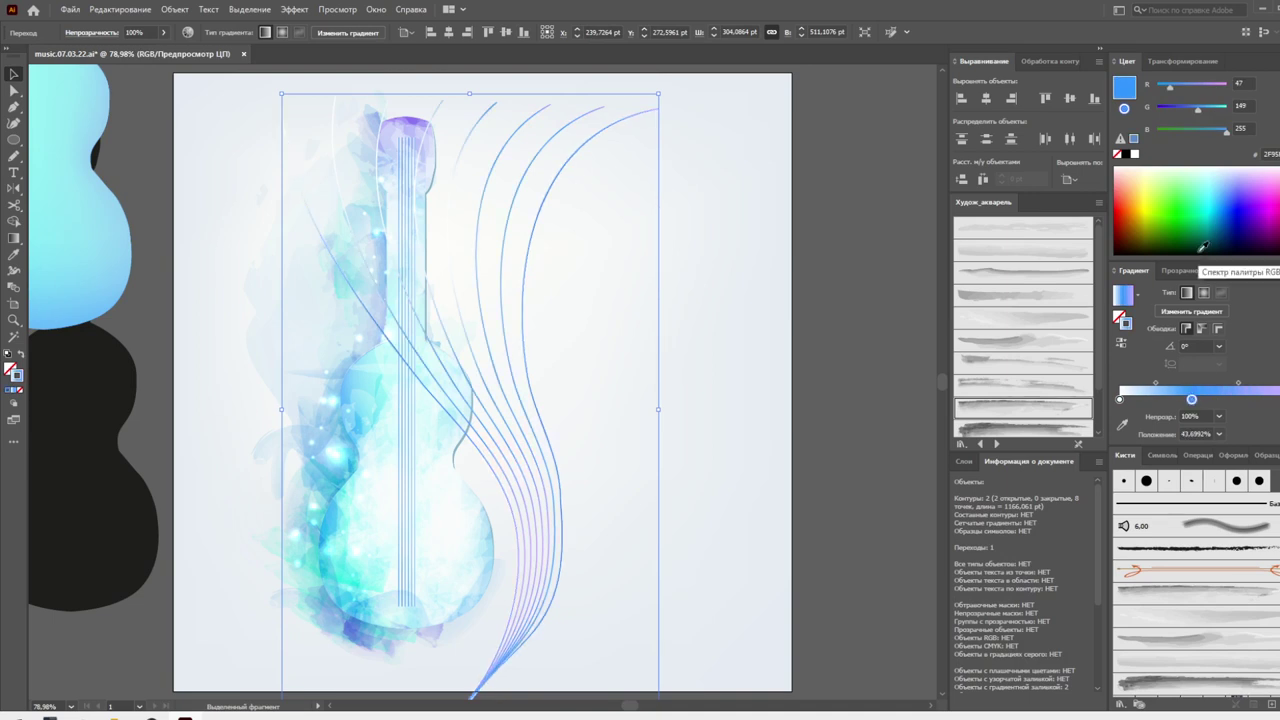
click(1229, 172)
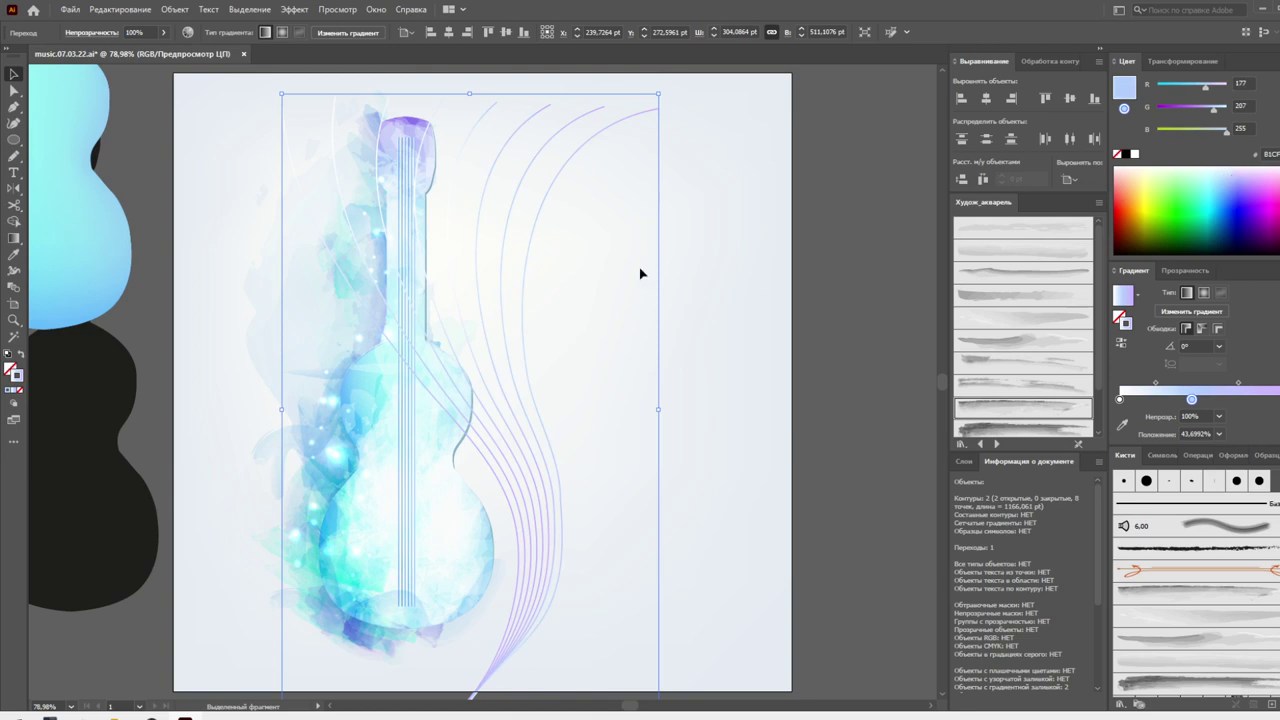
click(494, 343)
Select the string-line curves, switching between Direct Selection and Selection tools
key(a)
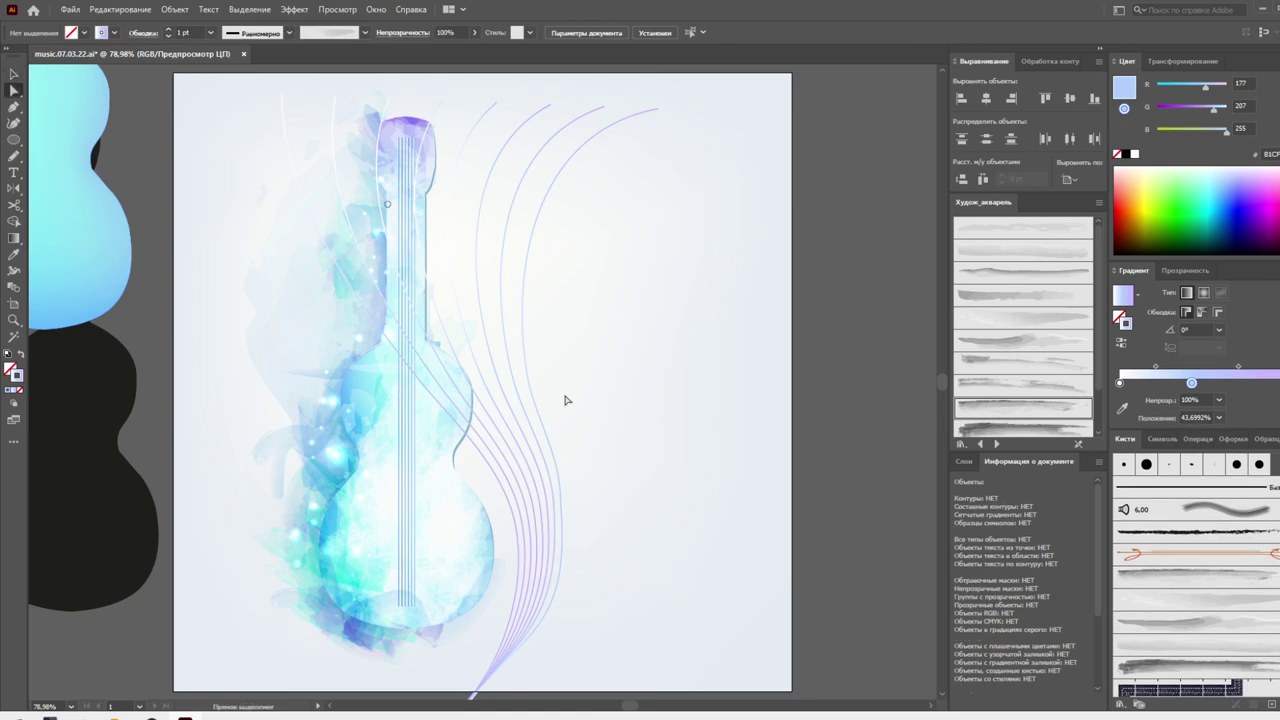
click(543, 405)
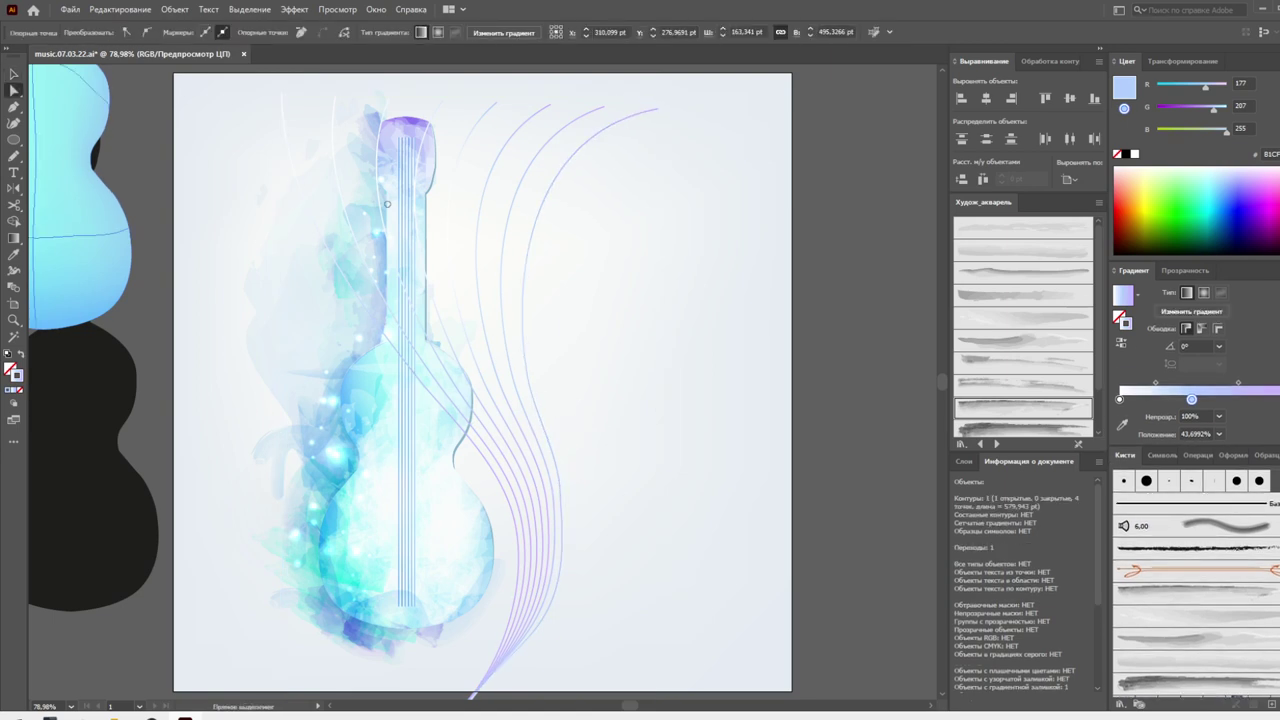
click(14, 74)
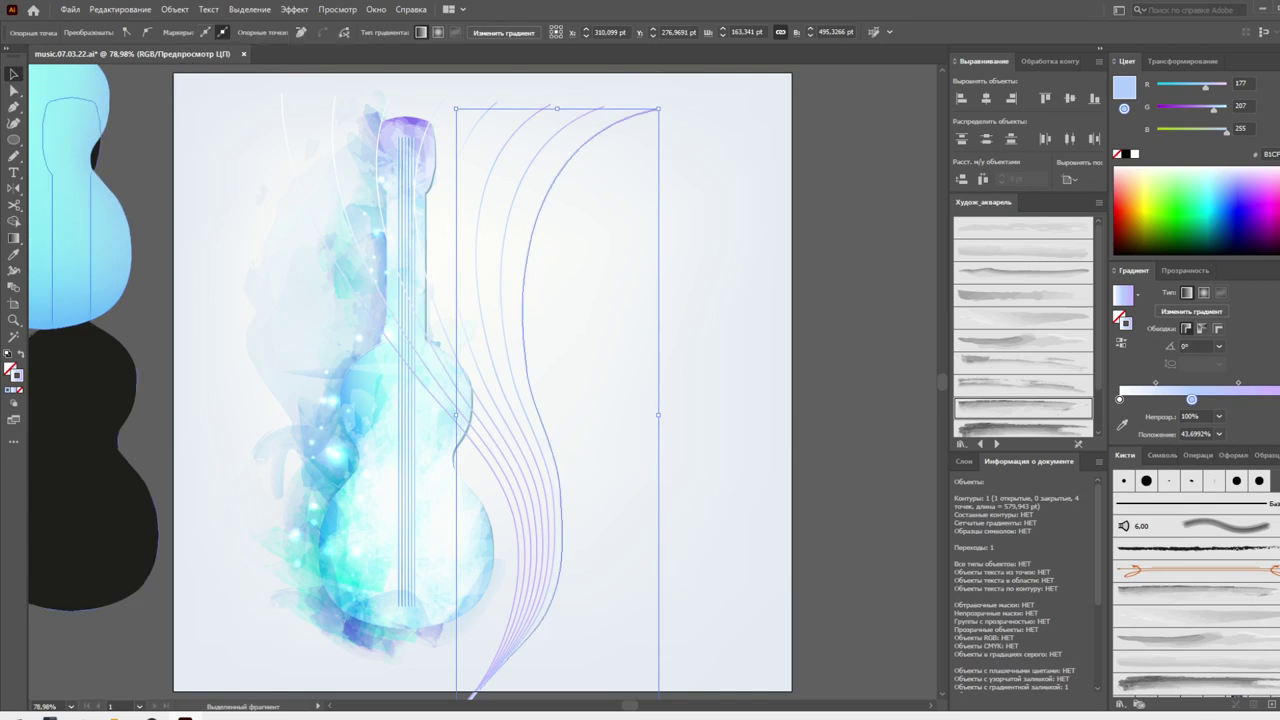
shift+click(554, 468)
key(a)
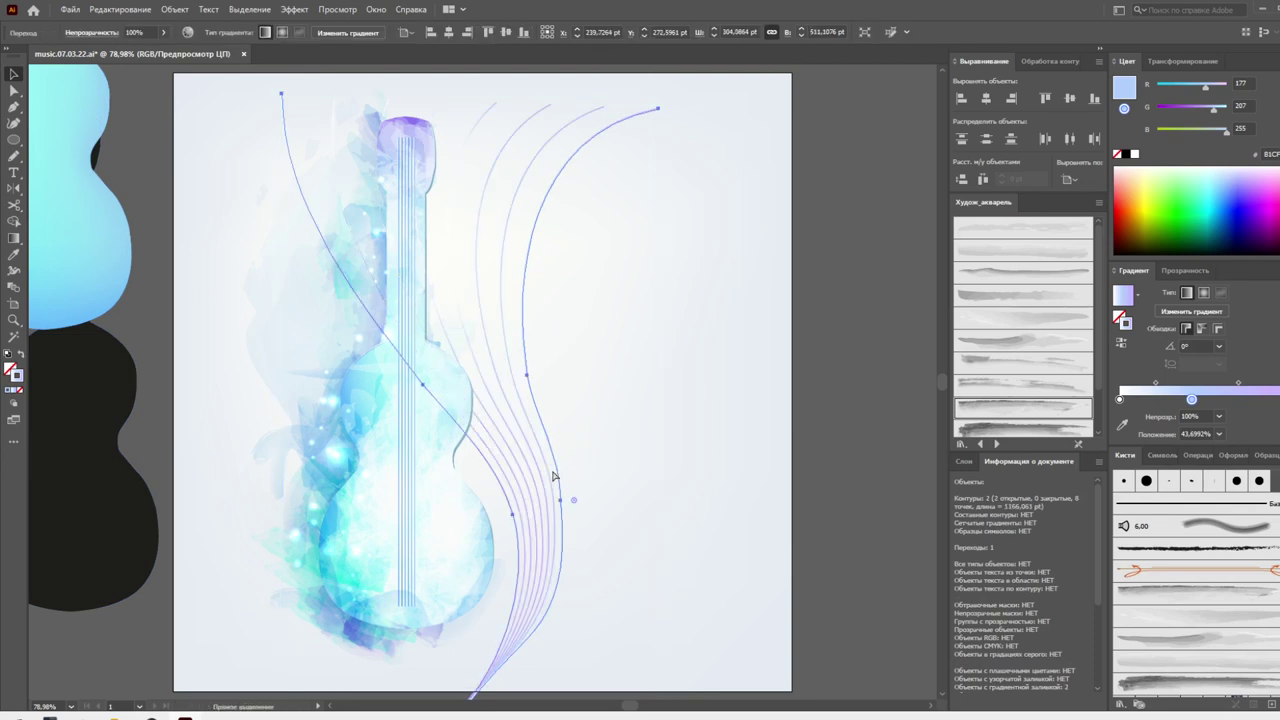
key(v)
click(596, 450)
drag(554, 473, 423, 447)
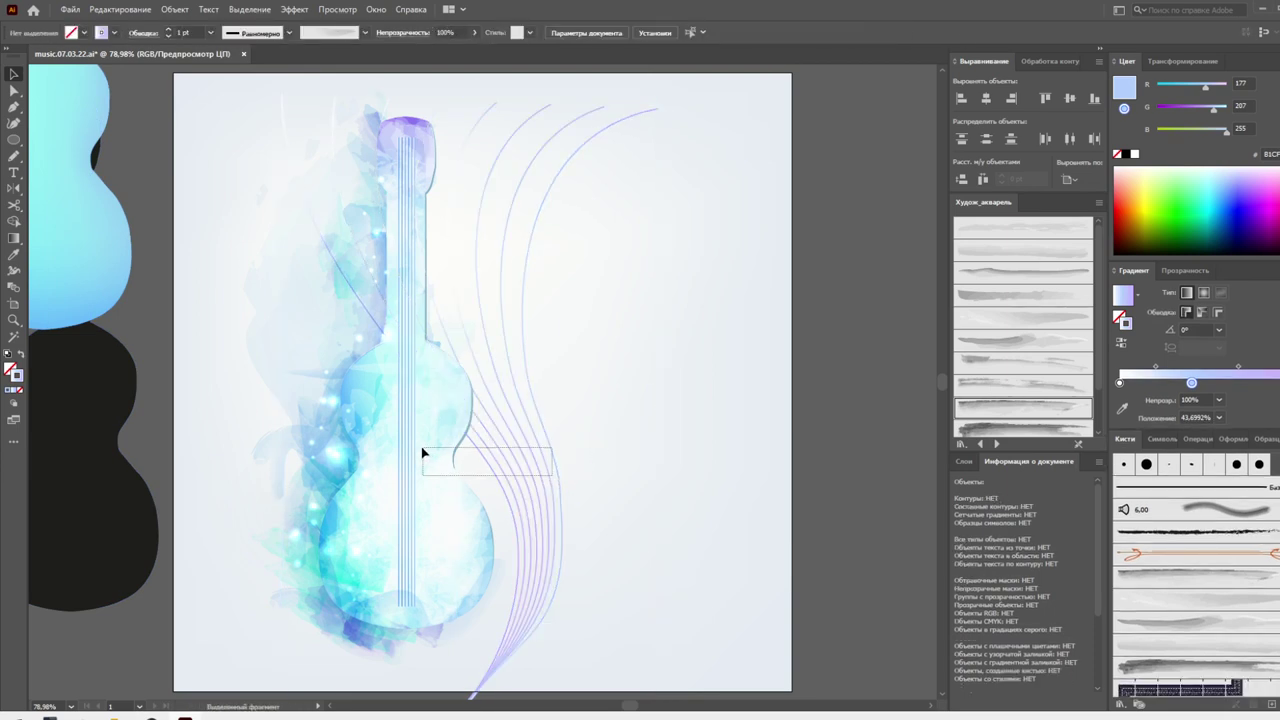
click(573, 470)
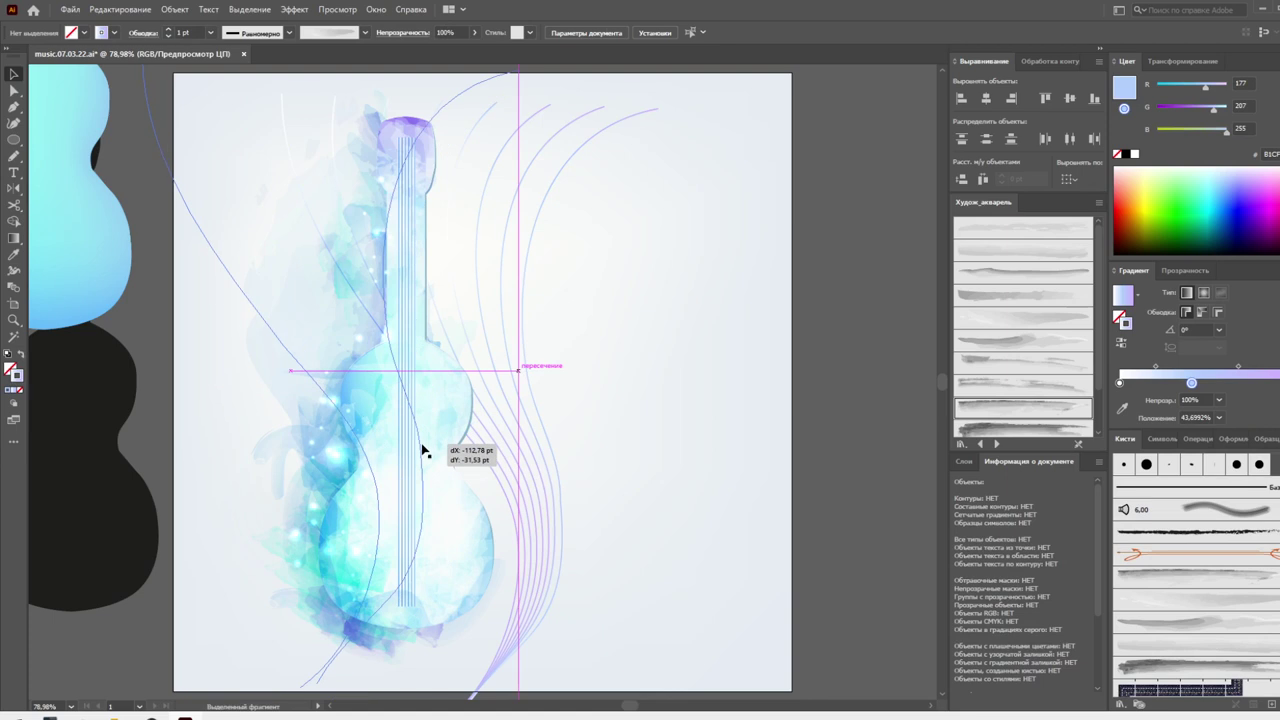
Move the string-lines onto the guitar, rotate them, stretch them down-left, and shift them right of the neck
drag(563, 490, 486, 449)
scroll(545, 193, up, 2)
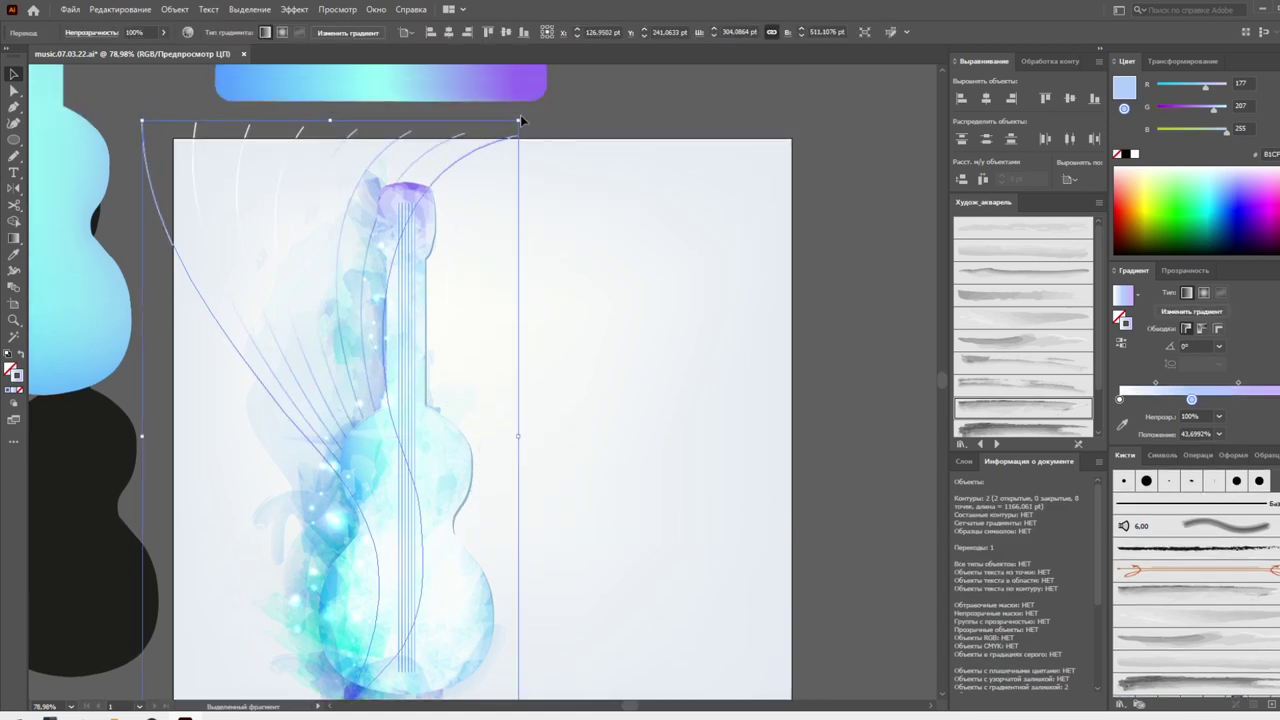
drag(518, 118, 503, 335)
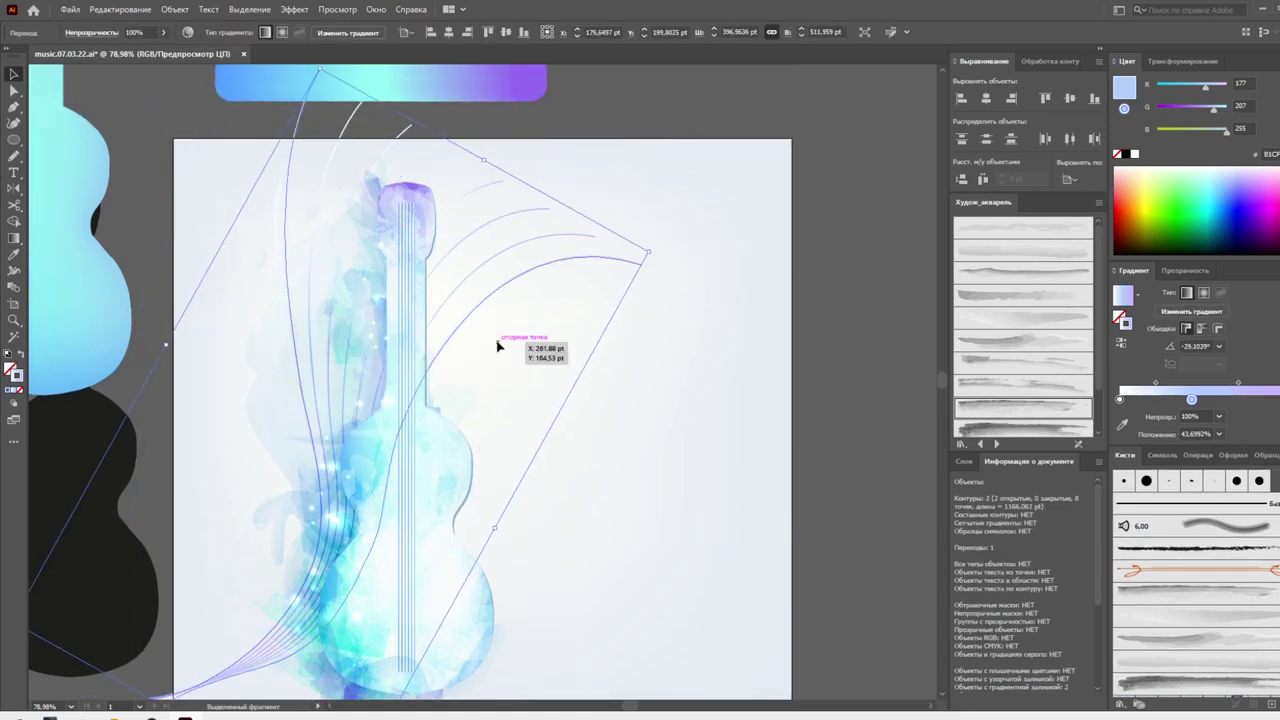
scroll(532, 371, down, 2)
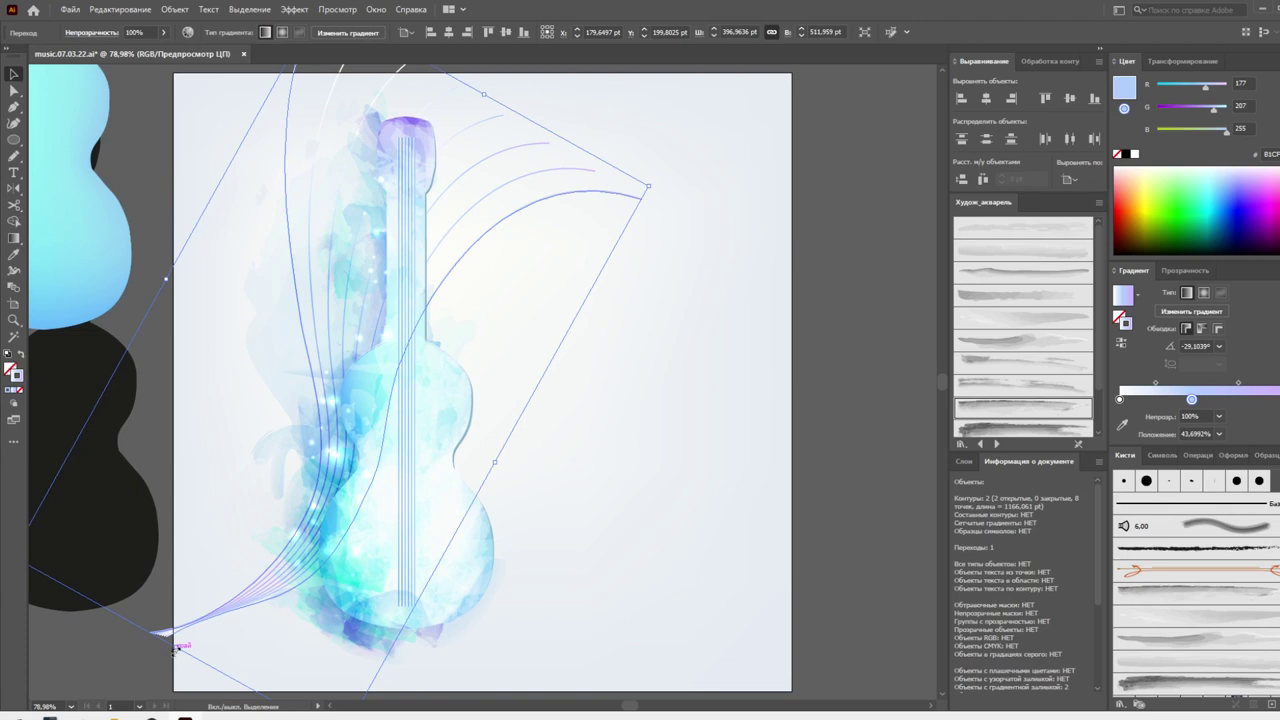
drag(170, 653, 249, 488)
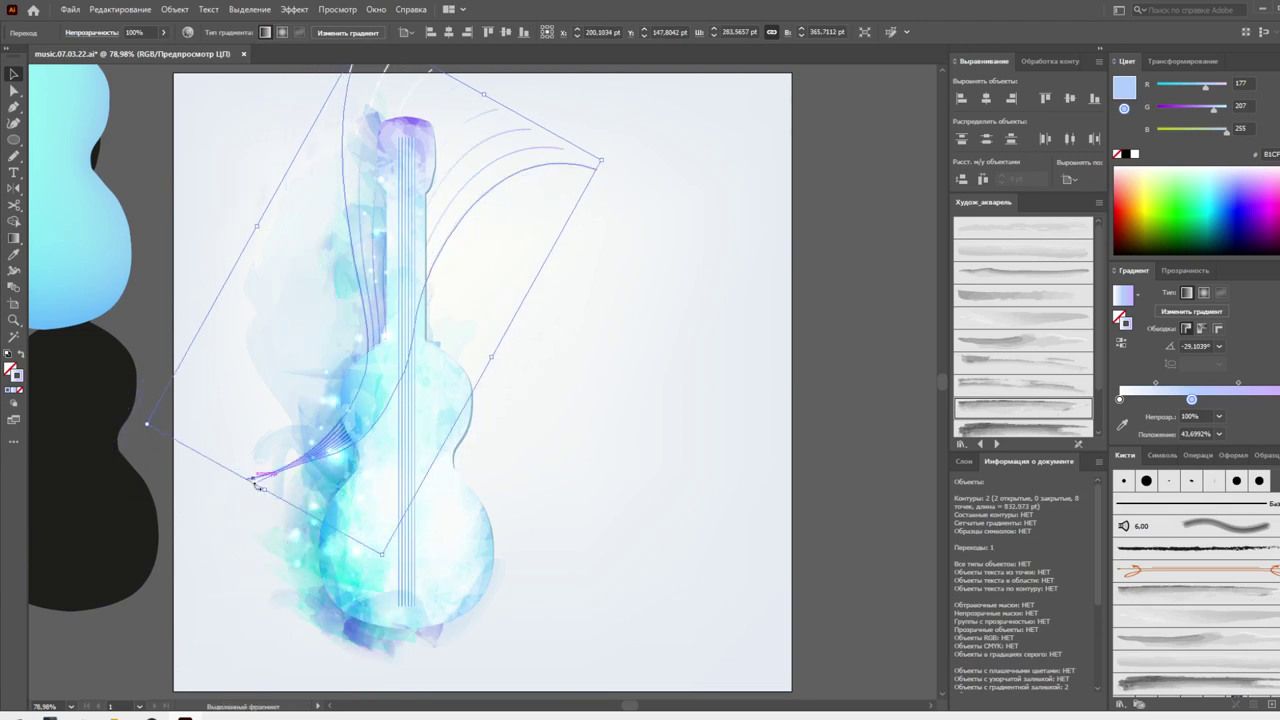
drag(267, 495, 231, 563)
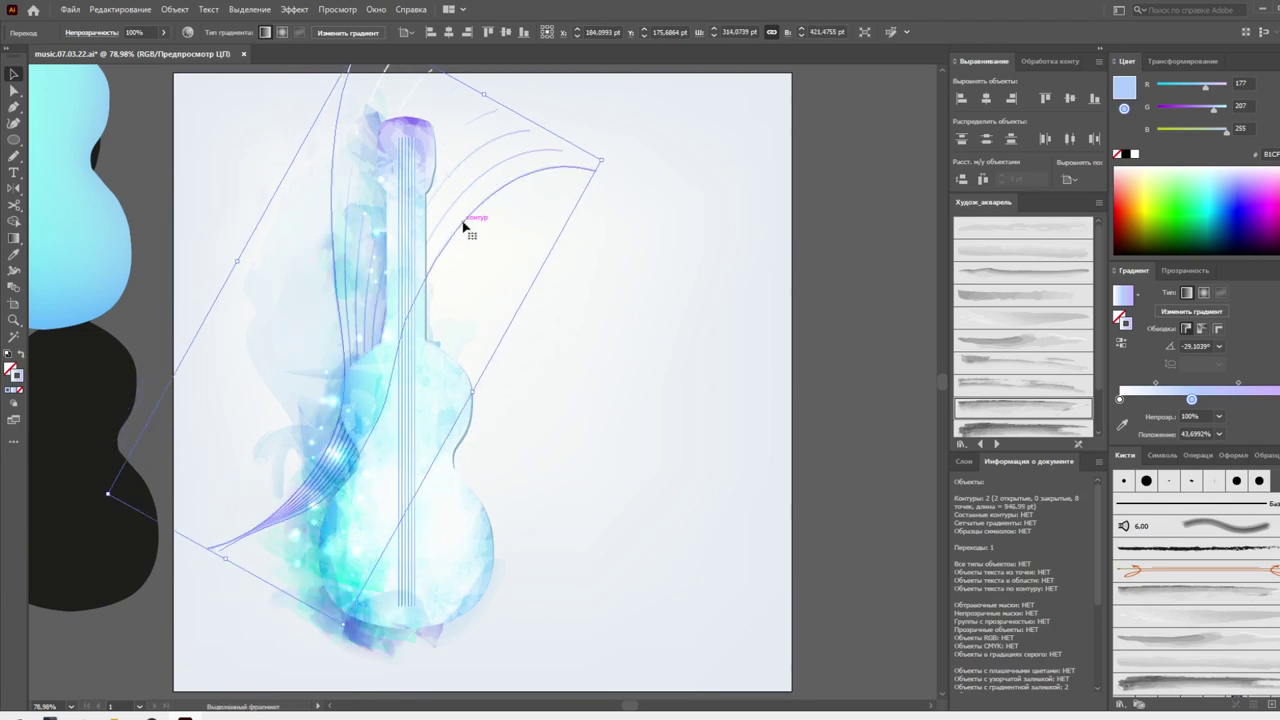
drag(463, 228, 570, 250)
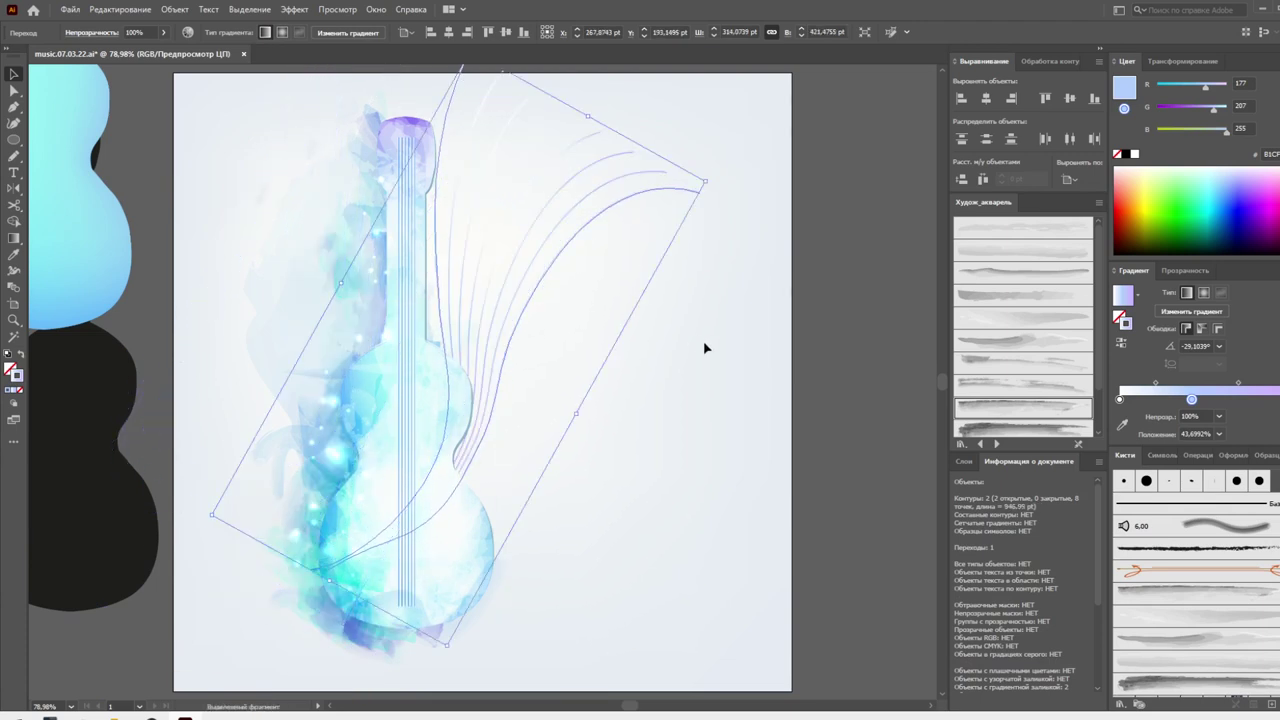
click(705, 348)
Select the string-lines with nearby paths and reshape the curves they follow
scroll(721, 353, up, 2)
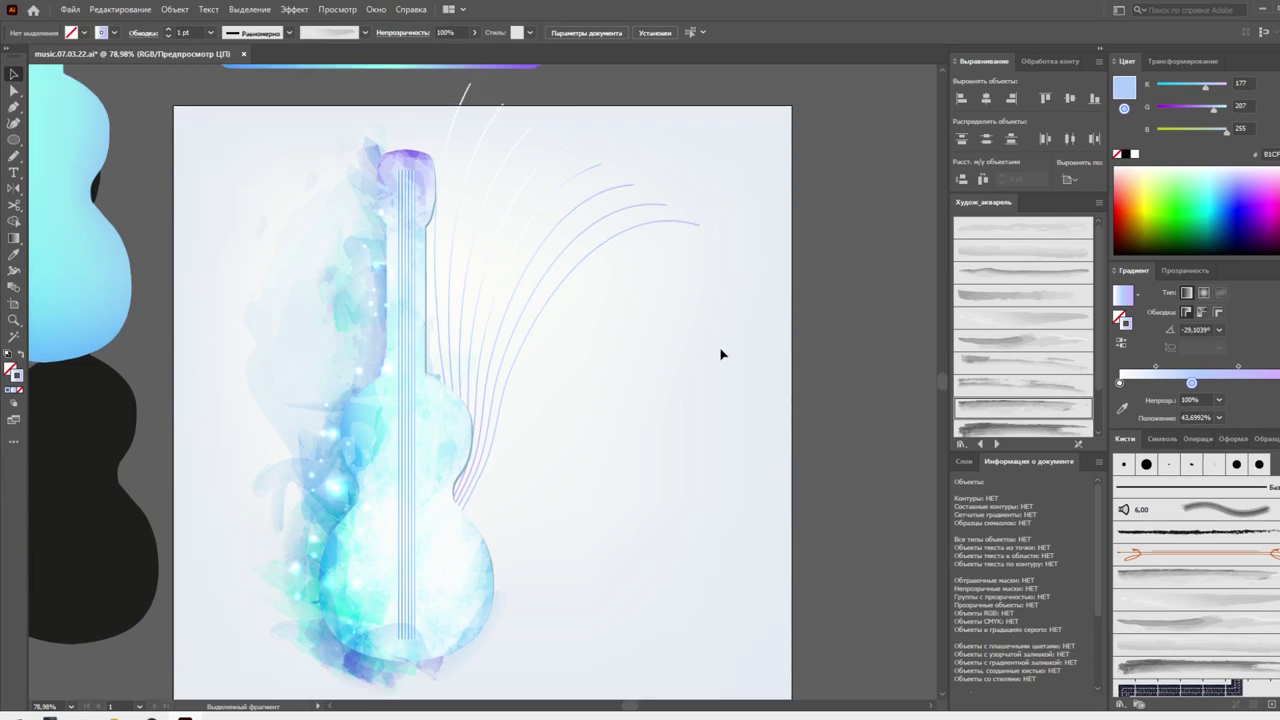
drag(606, 414, 557, 266)
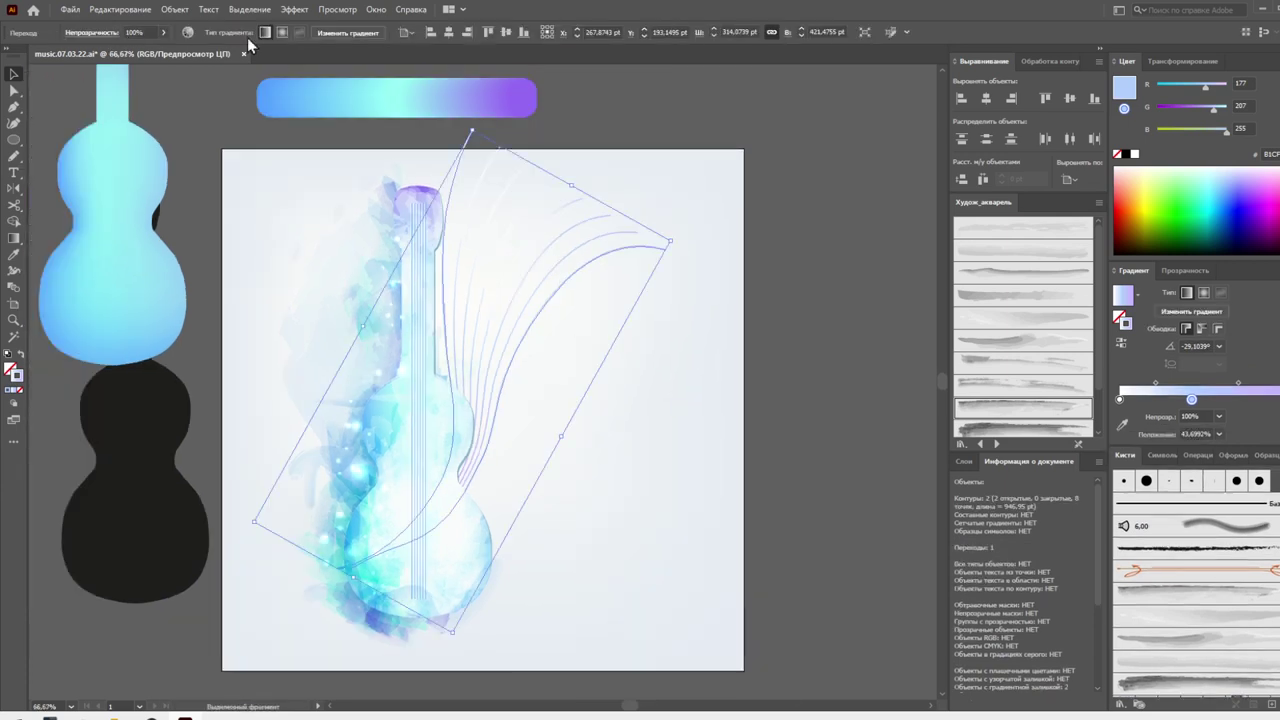
click(175, 9)
click(225, 185)
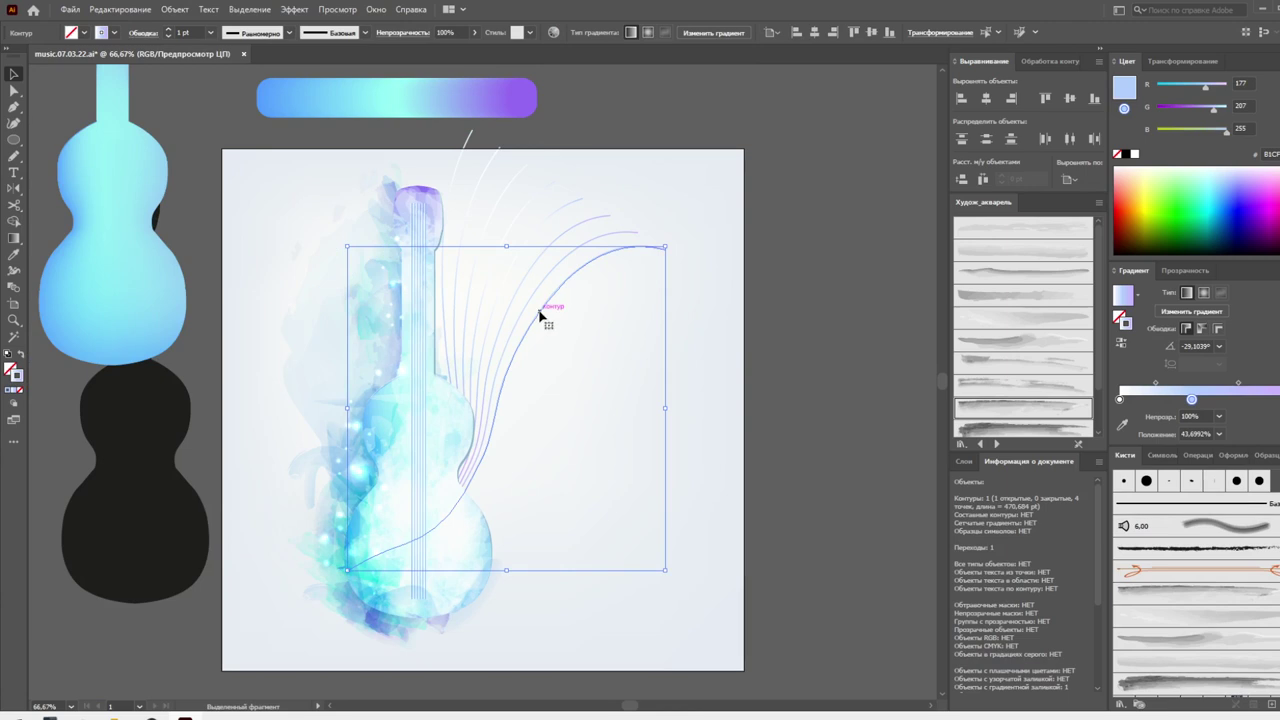
drag(540, 316, 531, 271)
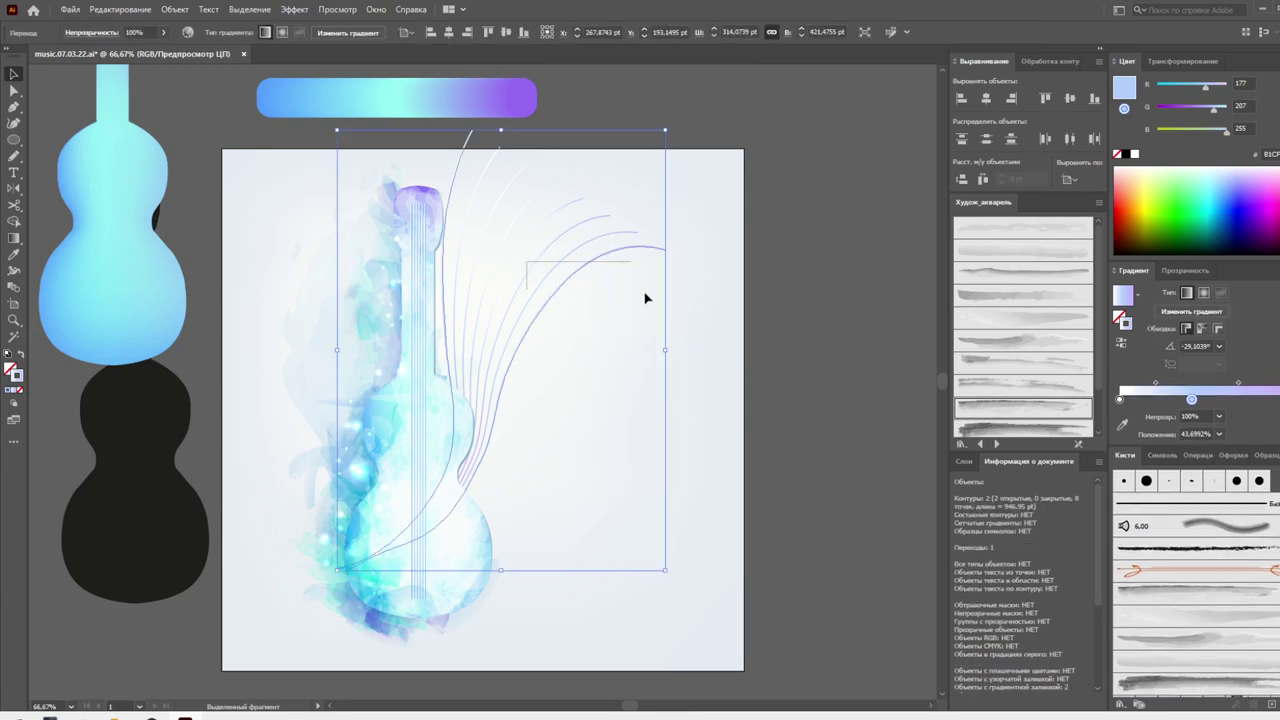
click(175, 9)
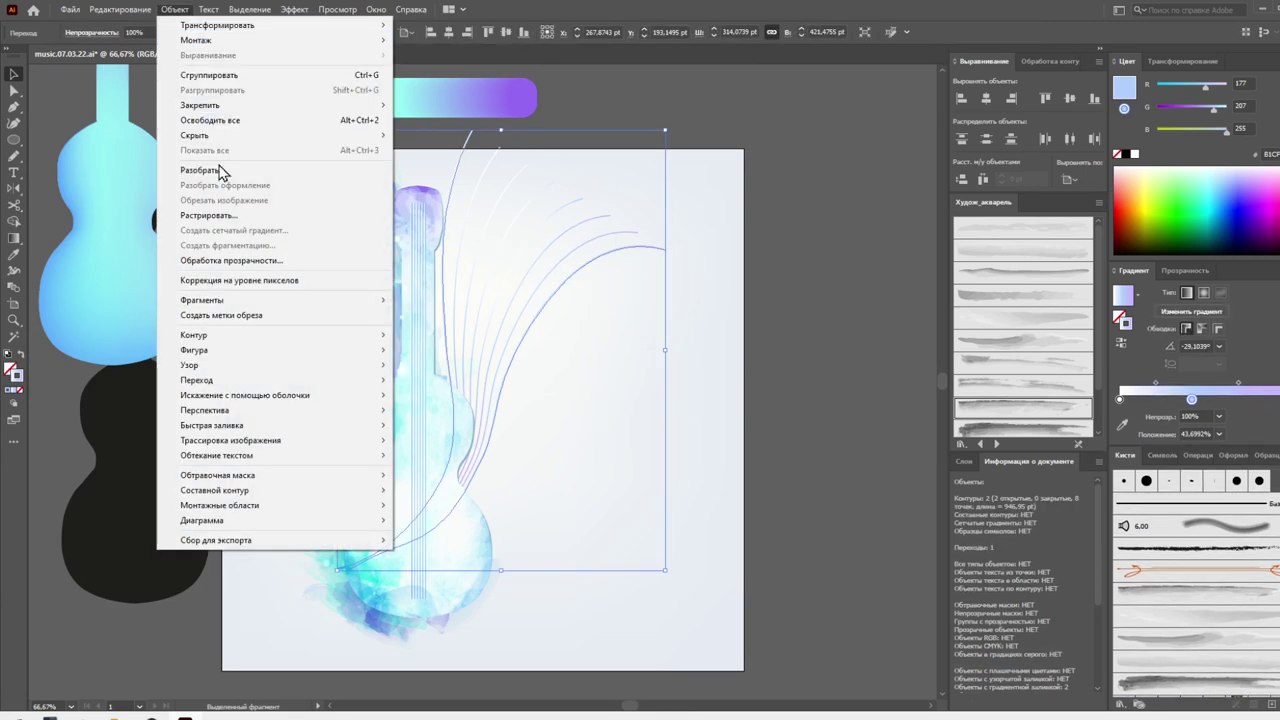
Expand the blend into eight curves, stretch them taller, and rotate them along the guitar's right side
click(217, 171)
click(647, 545)
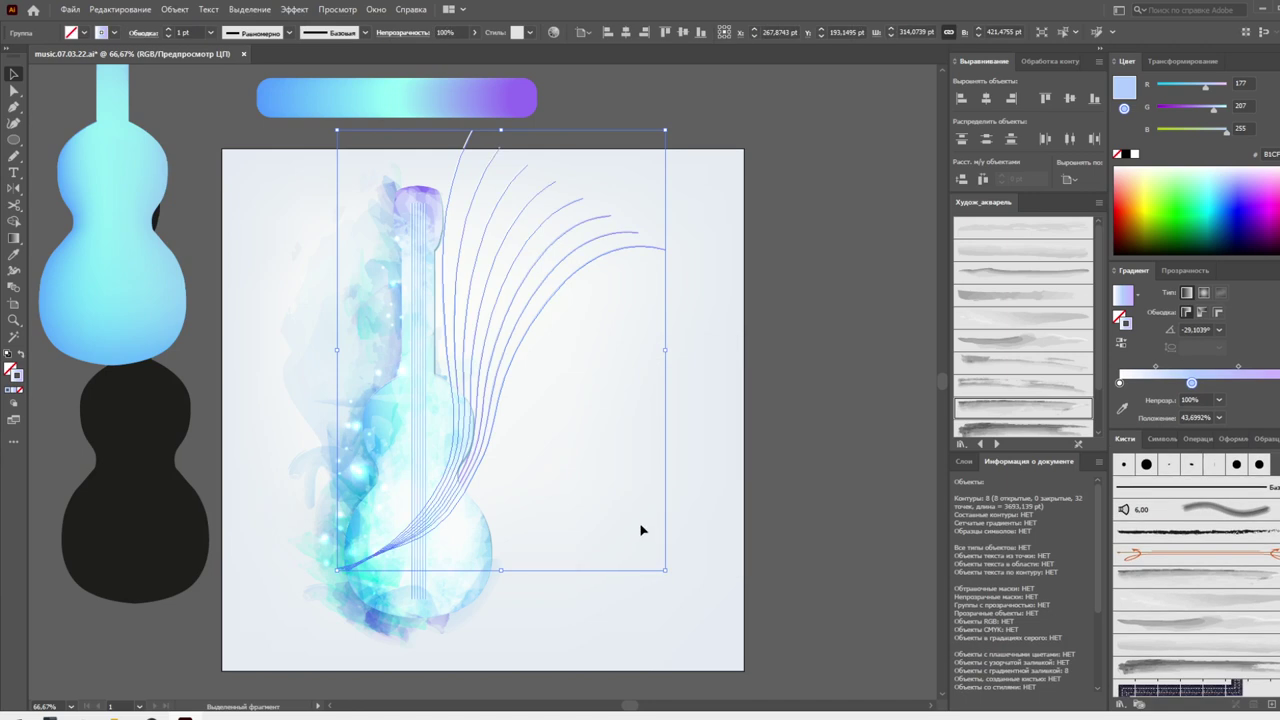
click(629, 511)
click(535, 326)
drag(501, 130, 501, 118)
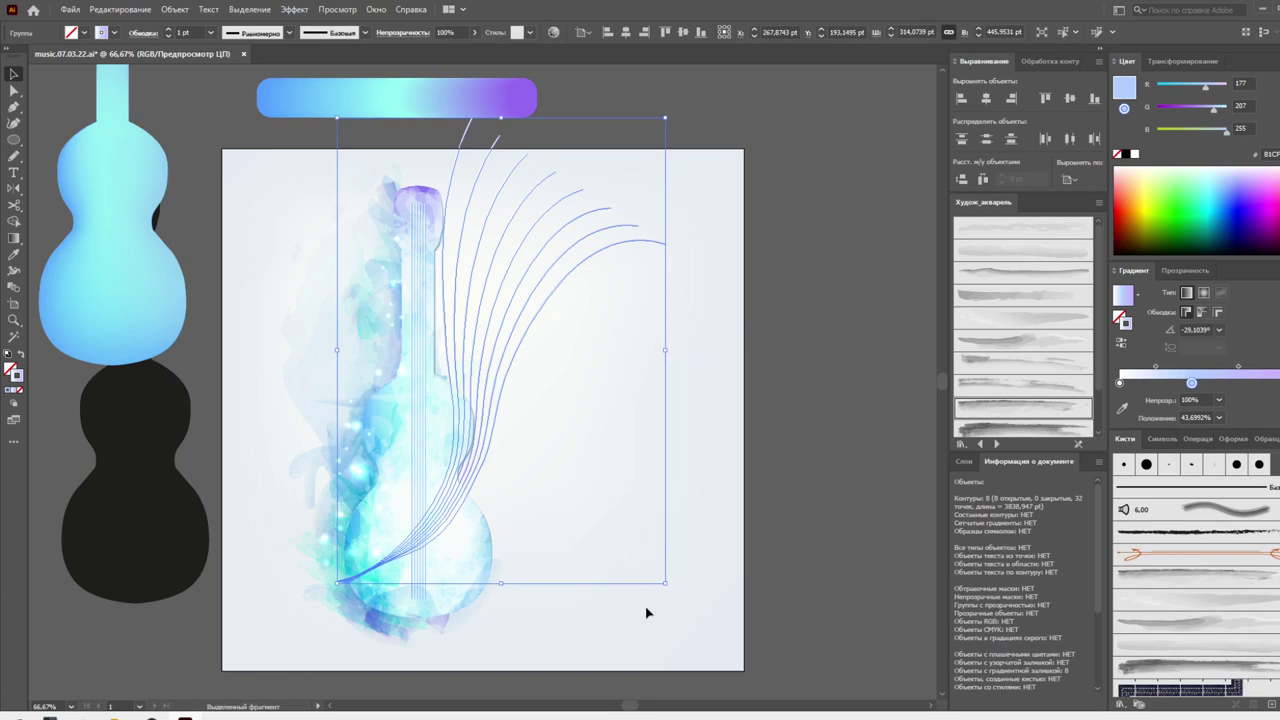
drag(672, 590, 686, 376)
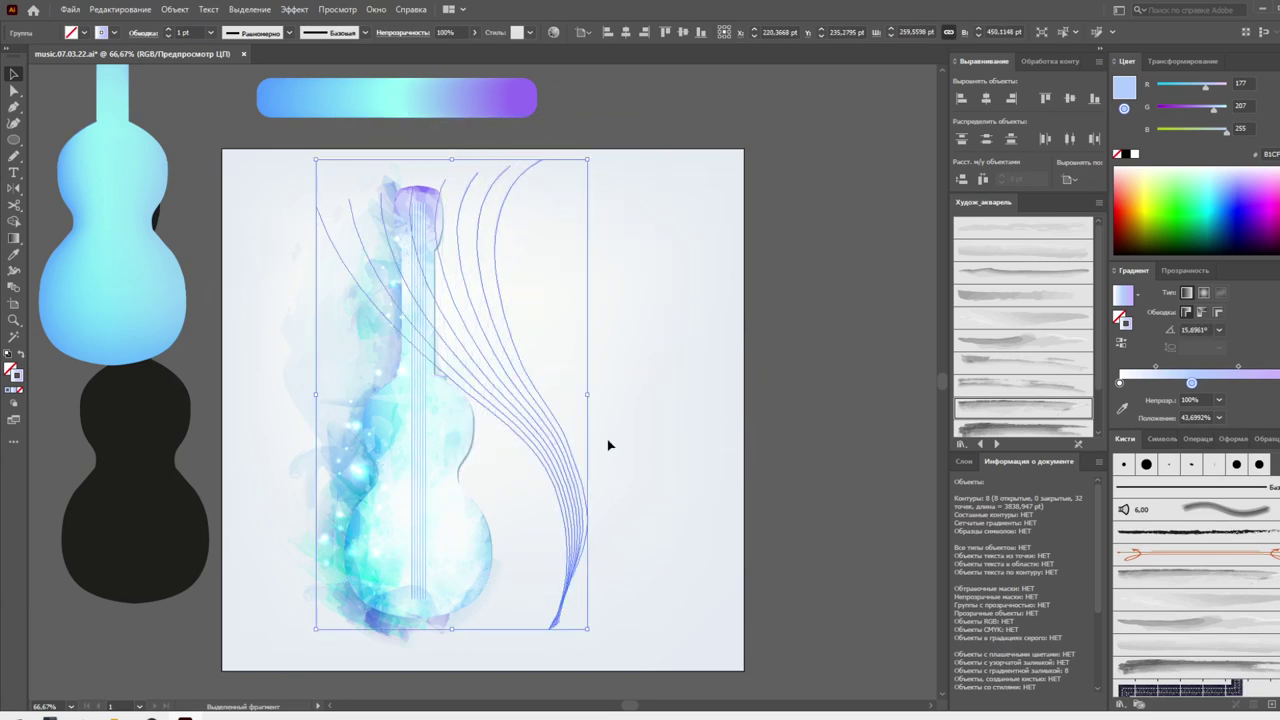
click(295, 9)
mouse_move(341, 127)
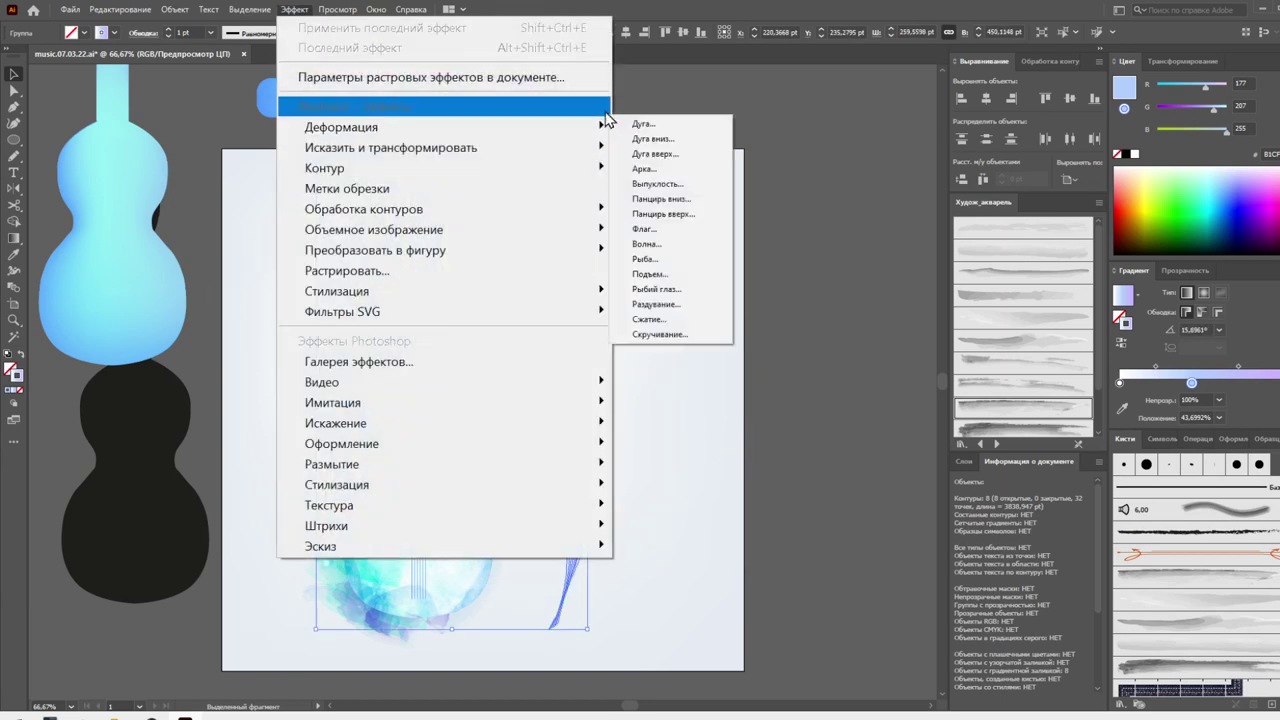
Apply an Arc warp with −27% bend and vertical distortion to the eight string-lines
click(633, 128)
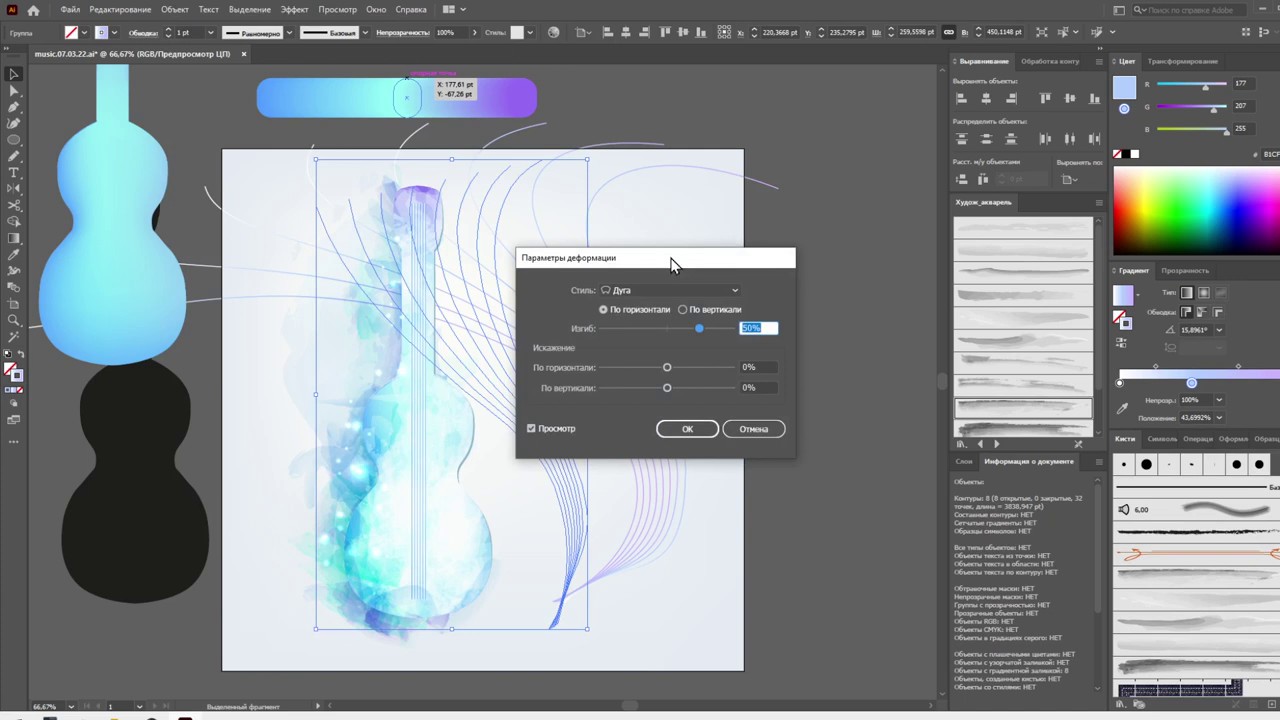
drag(667, 255, 996, 182)
mouse_move(991, 250)
mouse_down()
mouse_move(946, 253)
mouse_move(1036, 255)
mouse_move(932, 259)
mouse_move(988, 257)
mouse_move(957, 252)
mouse_move(977, 252)
mouse_up()
mouse_move(991, 308)
mouse_down()
mouse_move(948, 310)
mouse_move(1030, 312)
mouse_move(992, 317)
mouse_move(1043, 288)
mouse_move(972, 300)
mouse_move(1003, 297)
mouse_up()
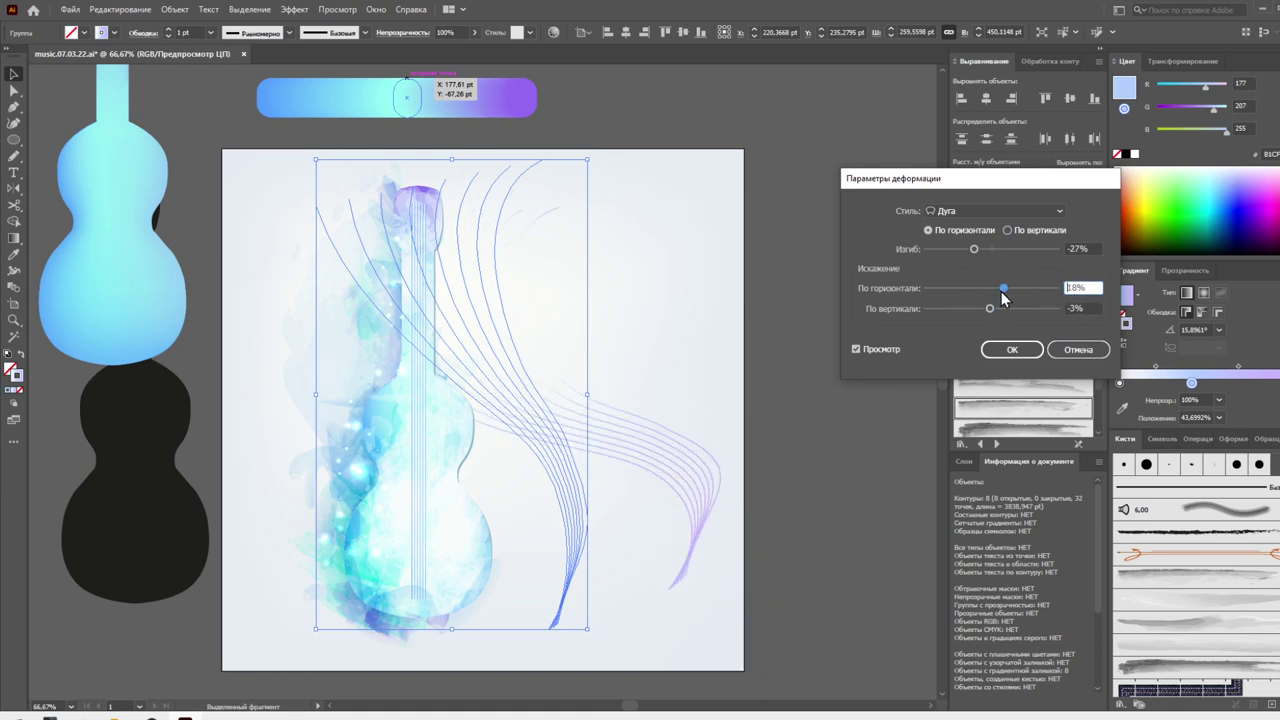
click(1011, 349)
Expand the arc warp into editable curves and shift the string-lines down and left
click(175, 9)
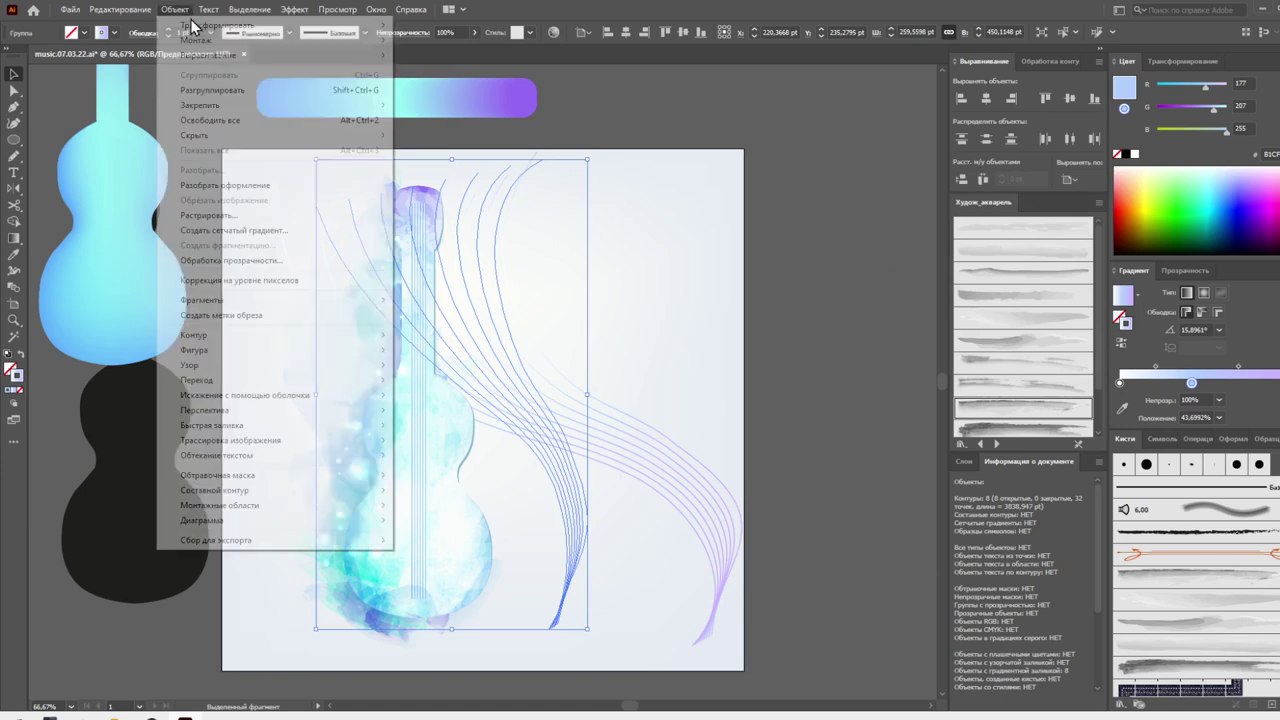
click(238, 188)
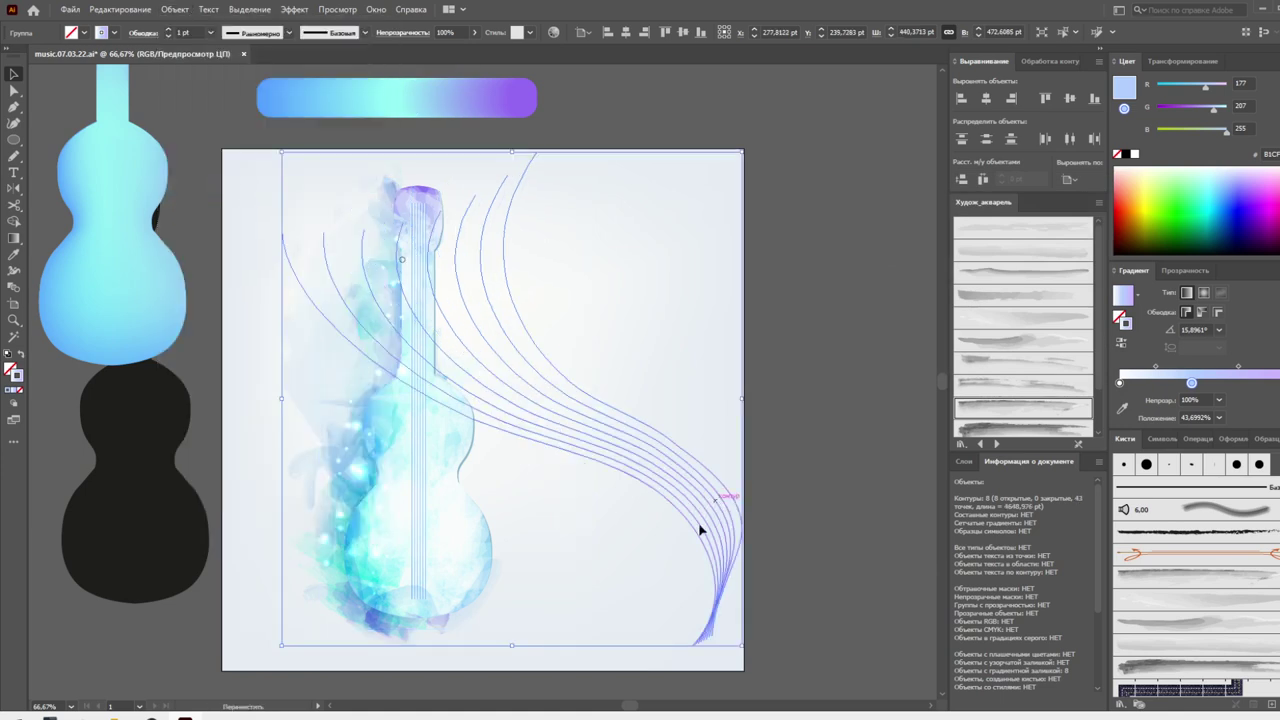
drag(697, 525, 669, 551)
click(788, 488)
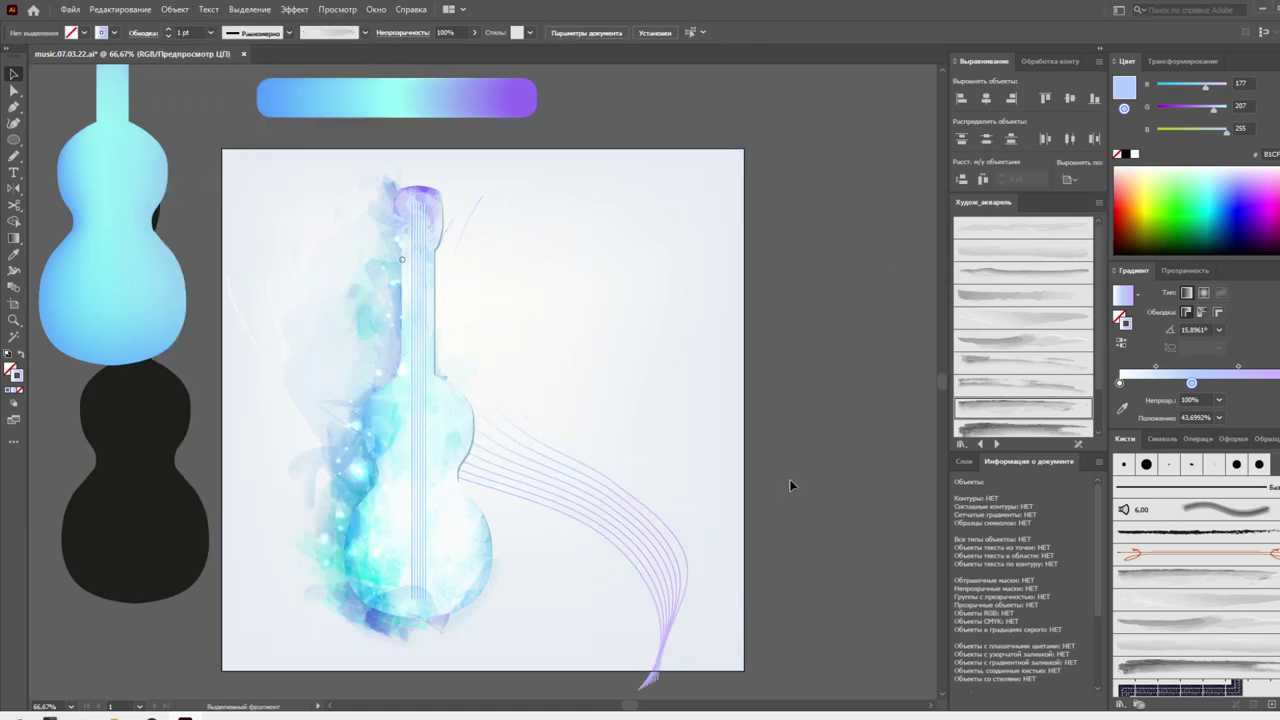
Duplicate the wavy lines onto the guitar, shrink the copy and move it right
drag(654, 534, 509, 515)
alt+drag(101, 186, 202, 299)
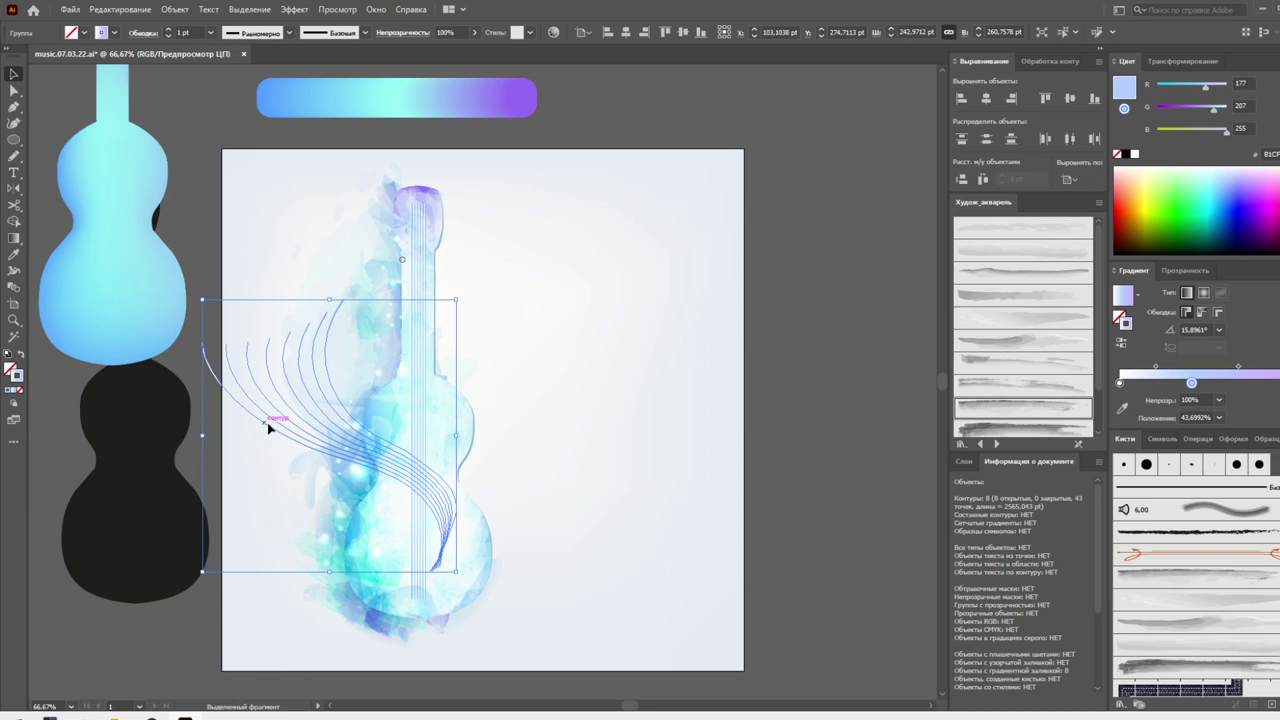
drag(268, 428, 323, 443)
click(574, 437)
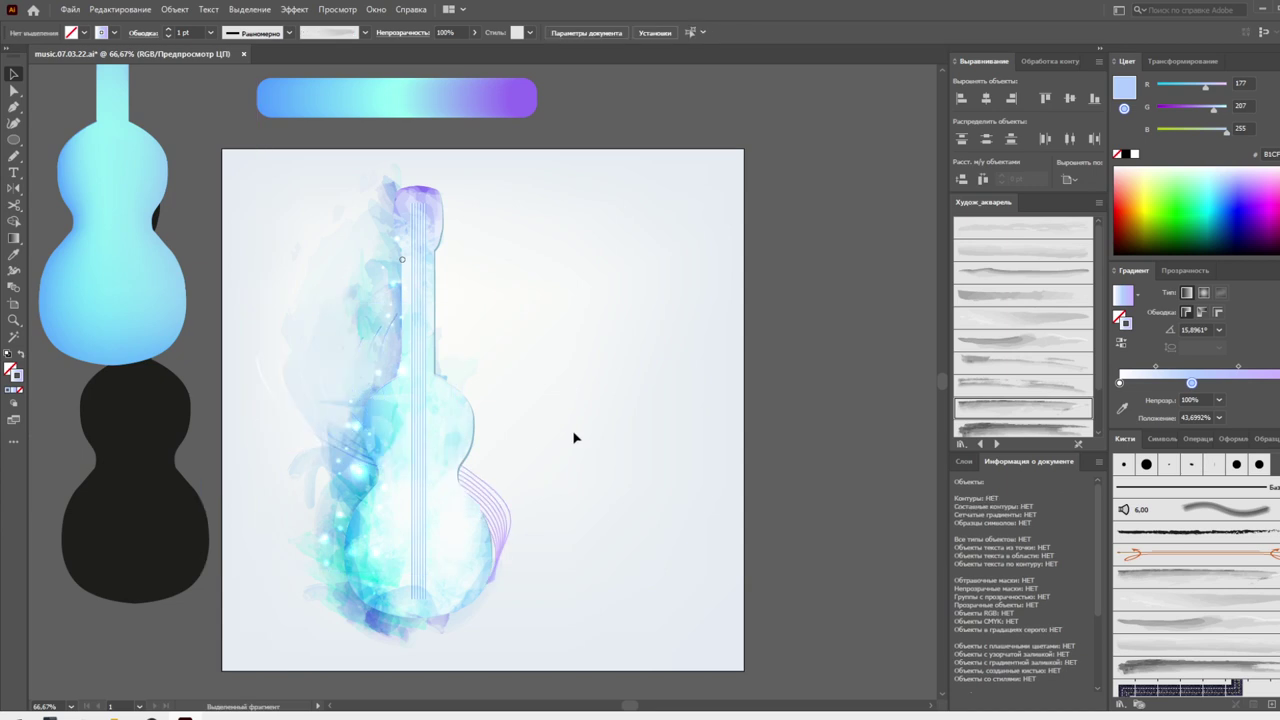
key(ctrl+z)
key(ctrl+z)
key(ctrl+z)
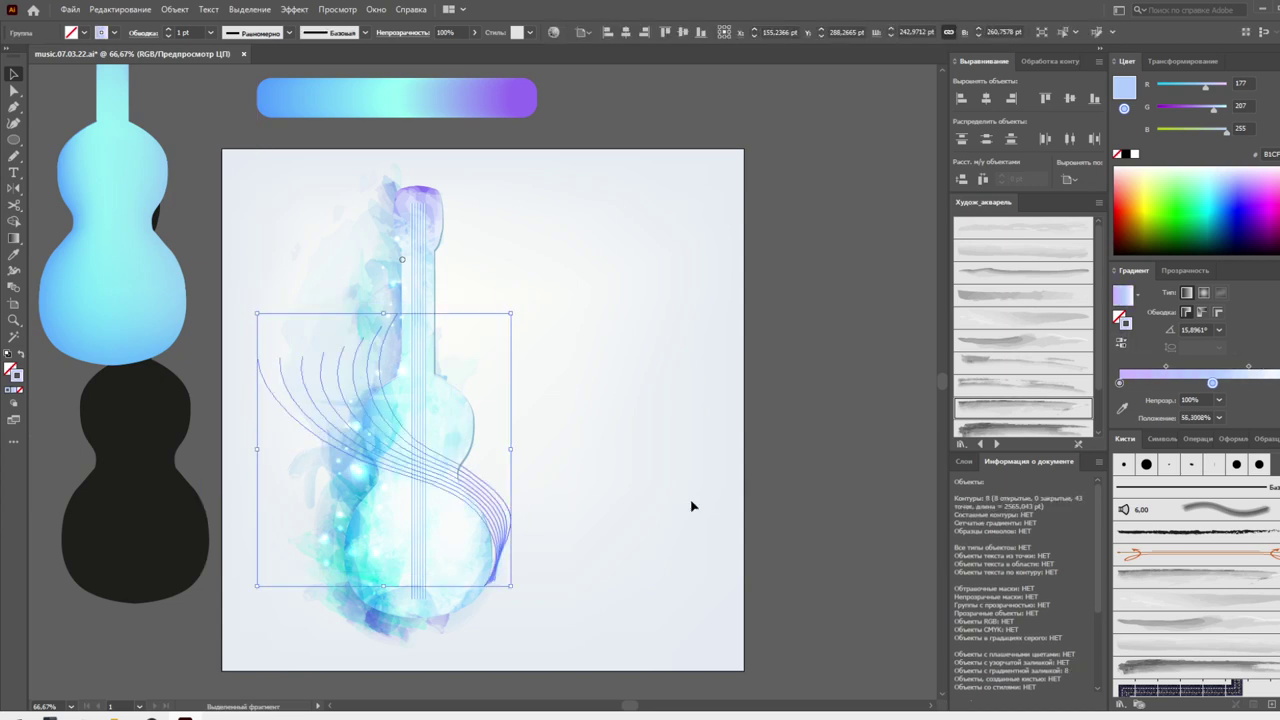
key(ctrl+z)
key(ctrl+shift+z)
key(ctrl+shift+z)
key(ctrl+shift+z)
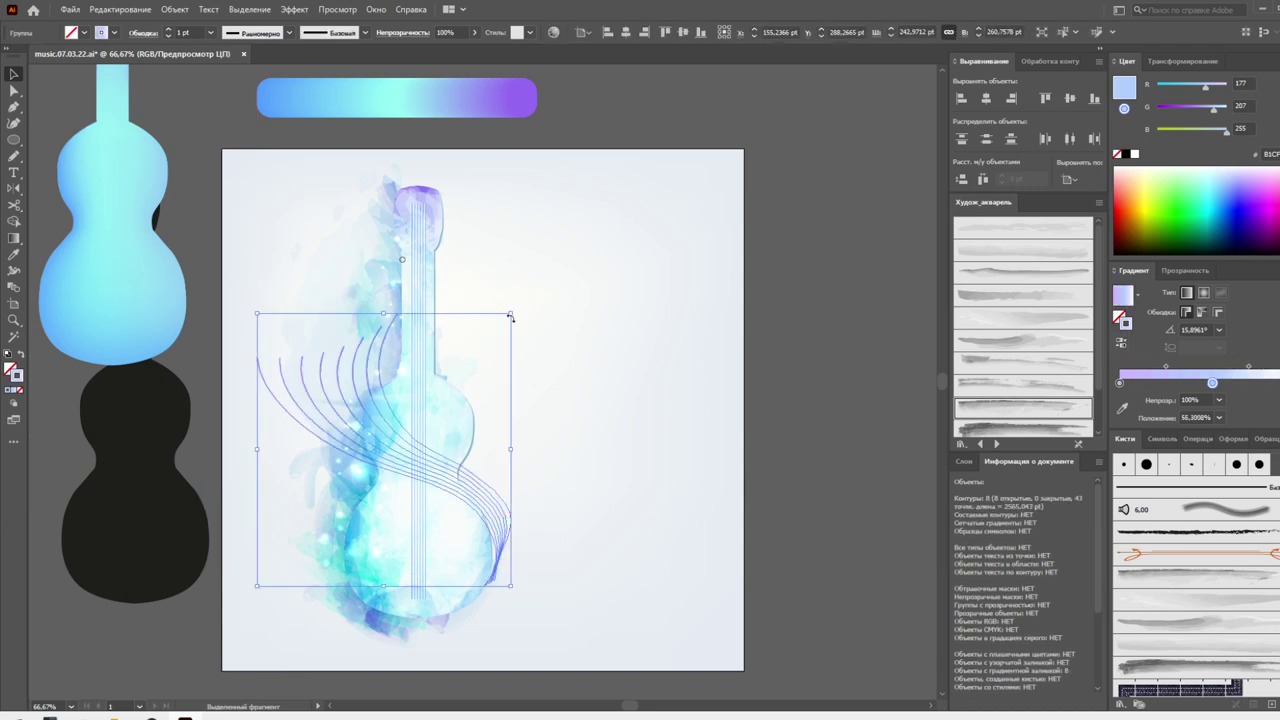
Try rotating the small wavy-line copy, then undo and redo the changes
drag(514, 314, 687, 432)
click(687, 432)
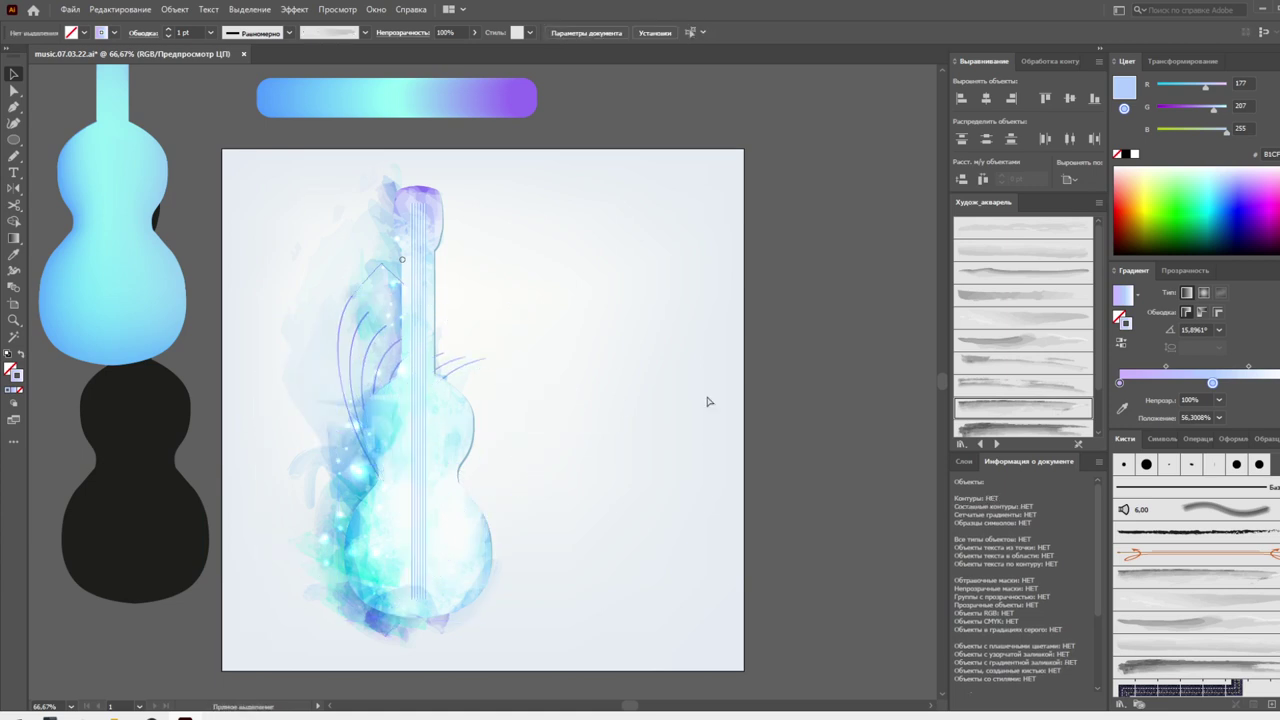
key(ctrl+z)
key(ctrl+shift+z)
key(ctrl+shift+z)
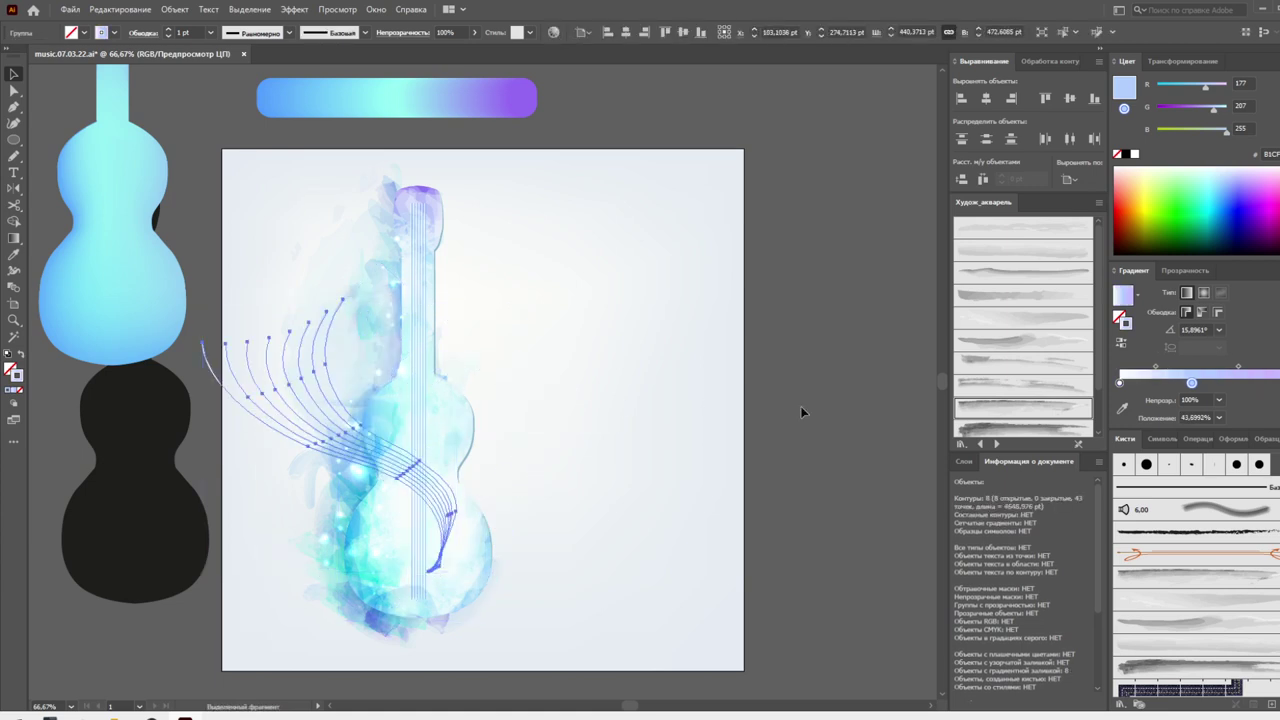
key(ctrl+shift+z)
key(ctrl+shift+z)
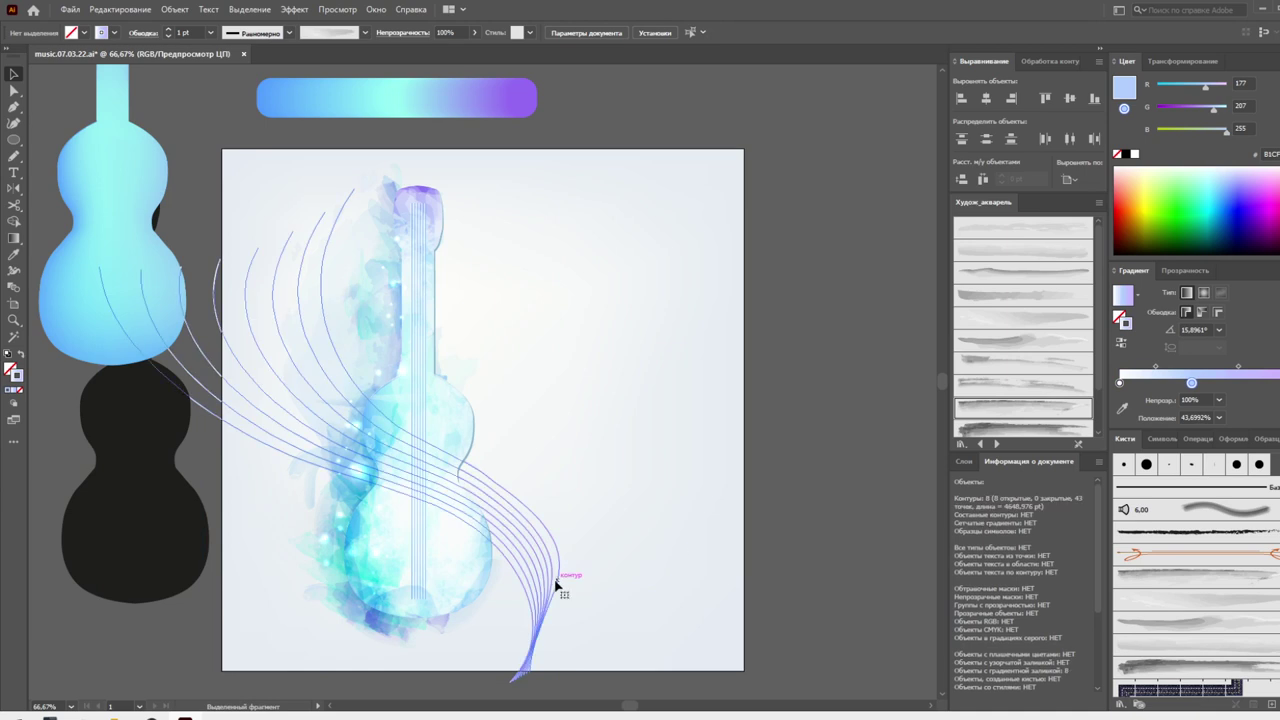
Recolour the wavy string-lines group light blue
click(558, 592)
click(1254, 202)
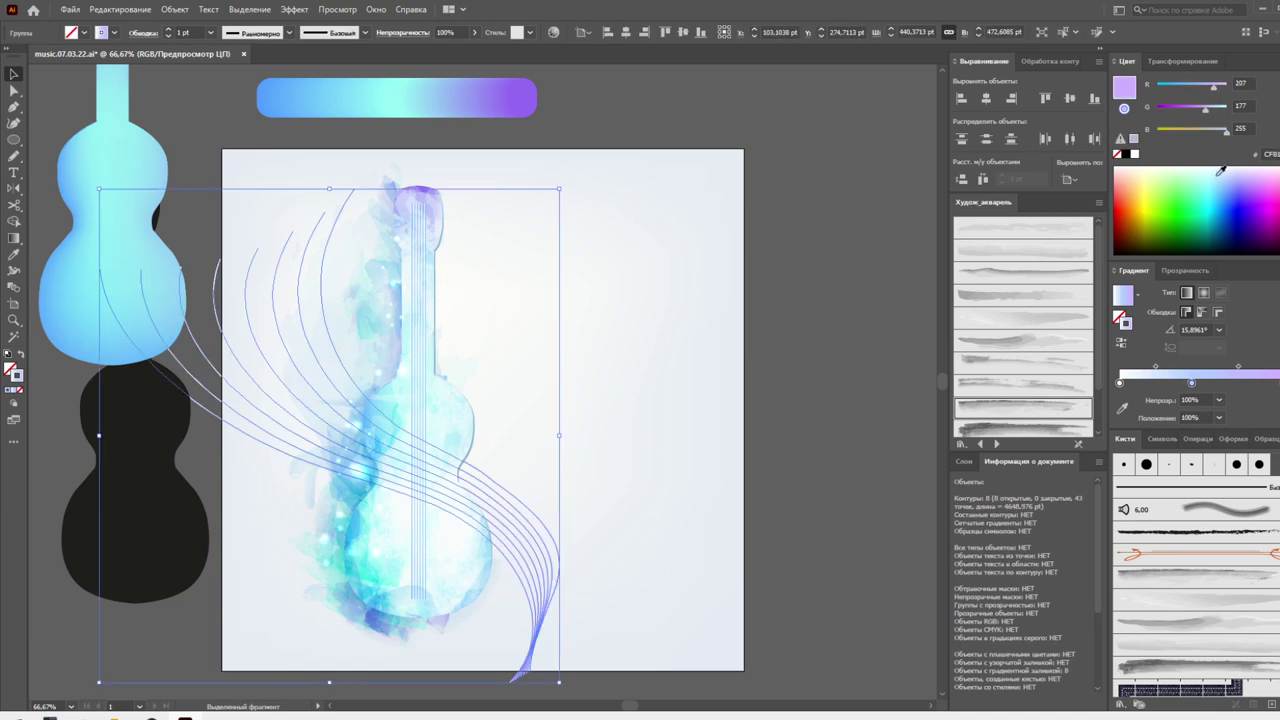
click(1218, 175)
click(751, 424)
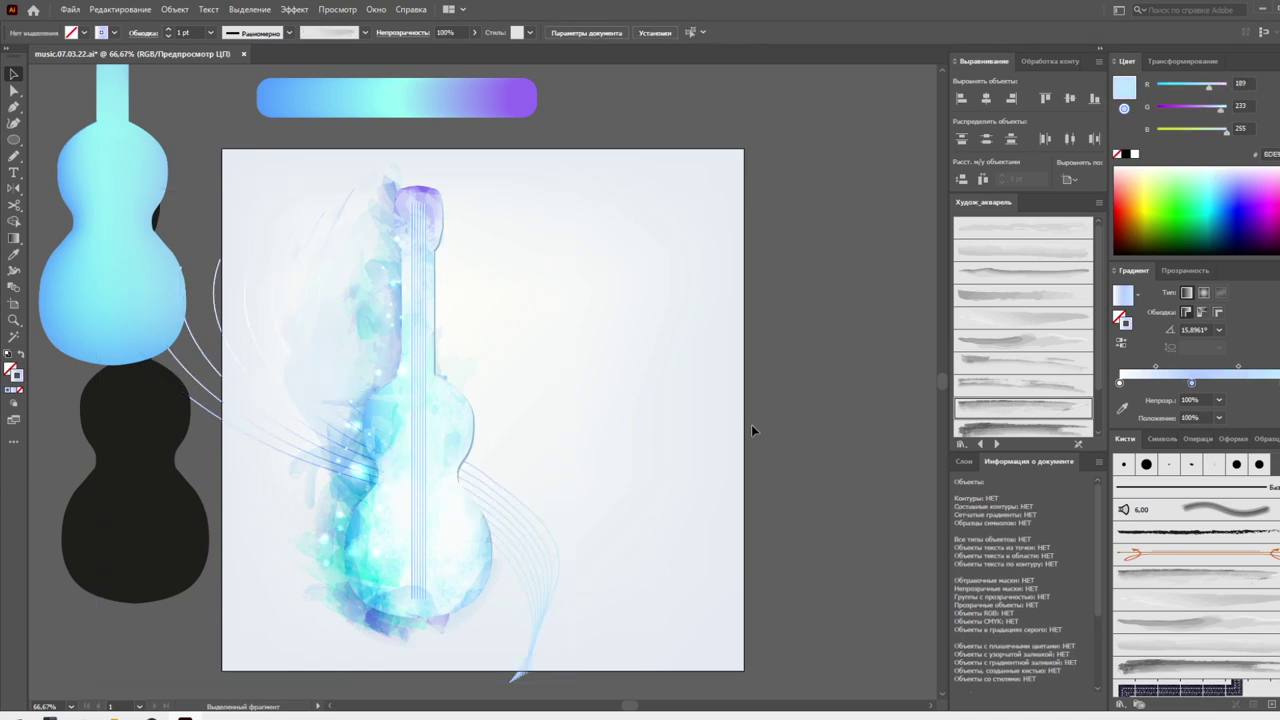
click(545, 578)
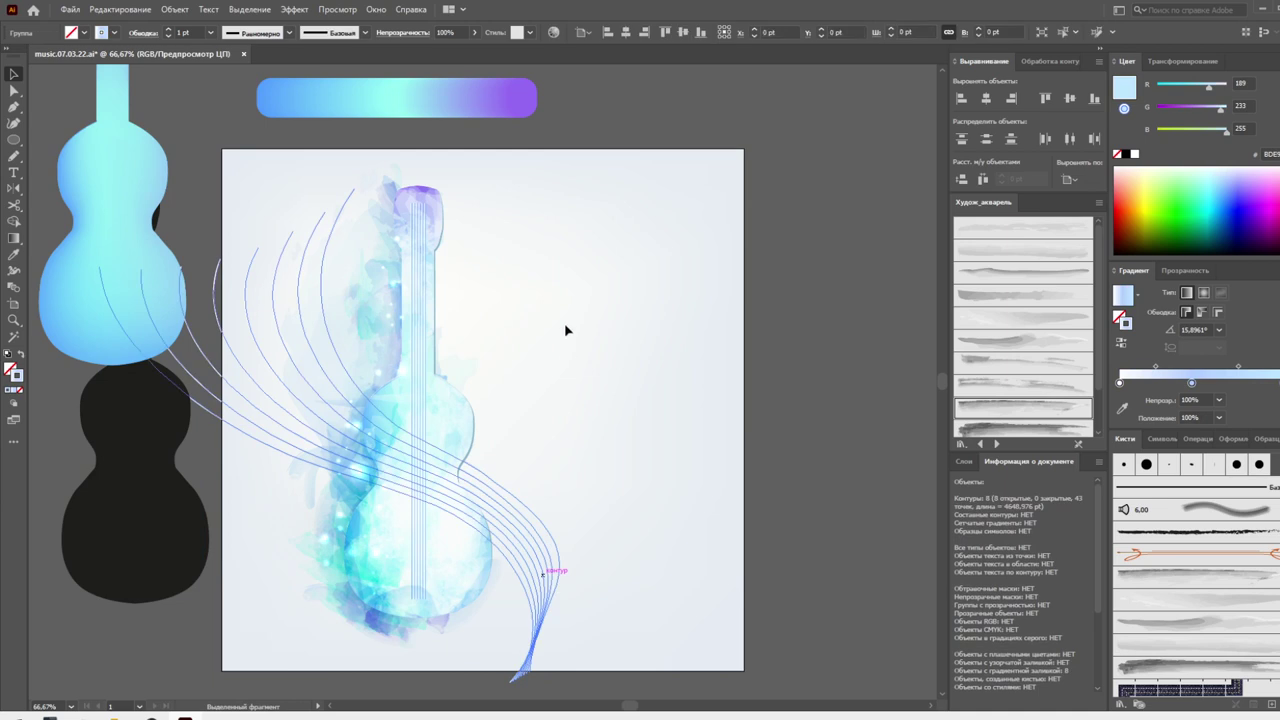
Try Multiply blending on the lines and move them up and to the right
click(1190, 271)
click(1151, 299)
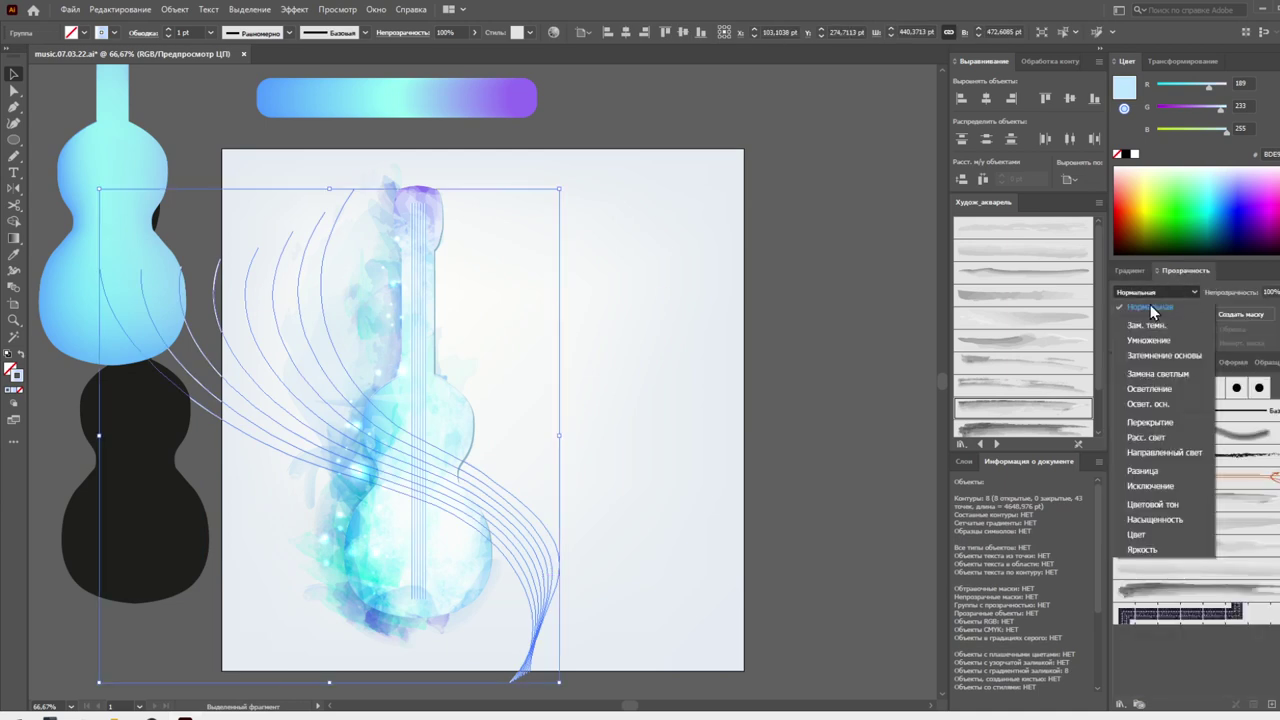
click(1140, 336)
click(770, 552)
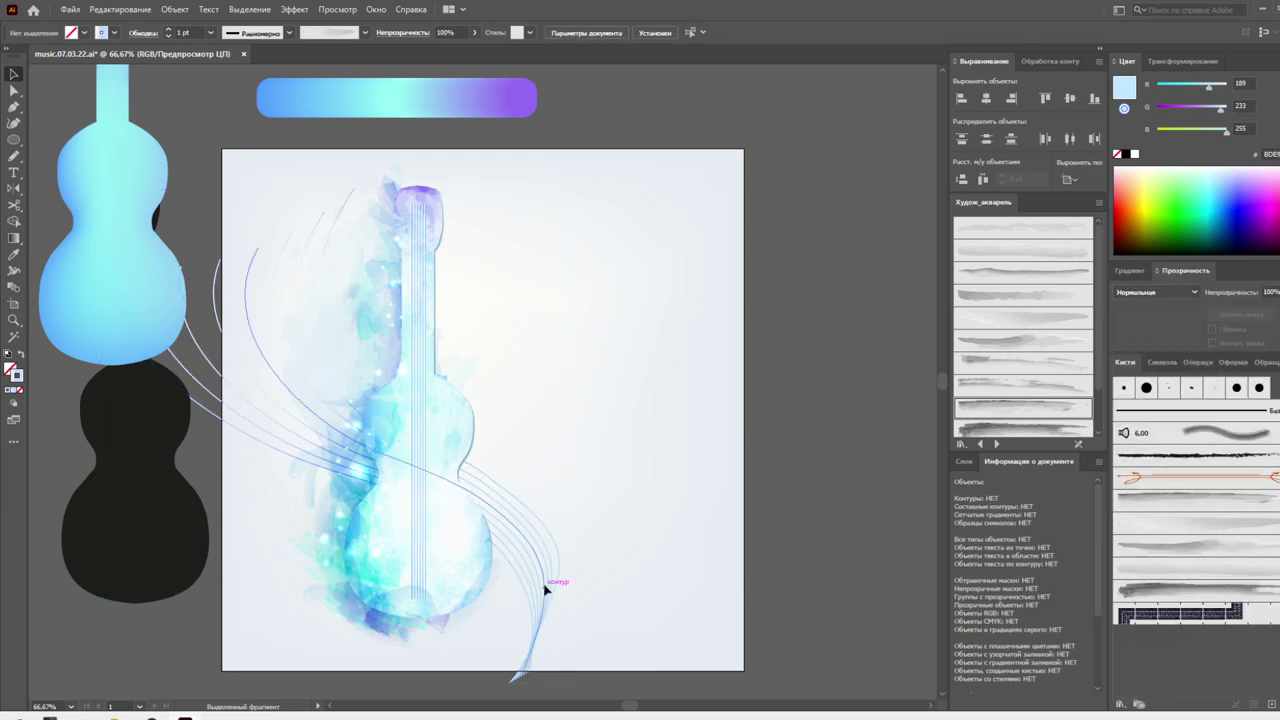
mouse_move(545, 588)
mouse_down()
mouse_move(612, 505)
mouse_move(629, 514)
mouse_up()
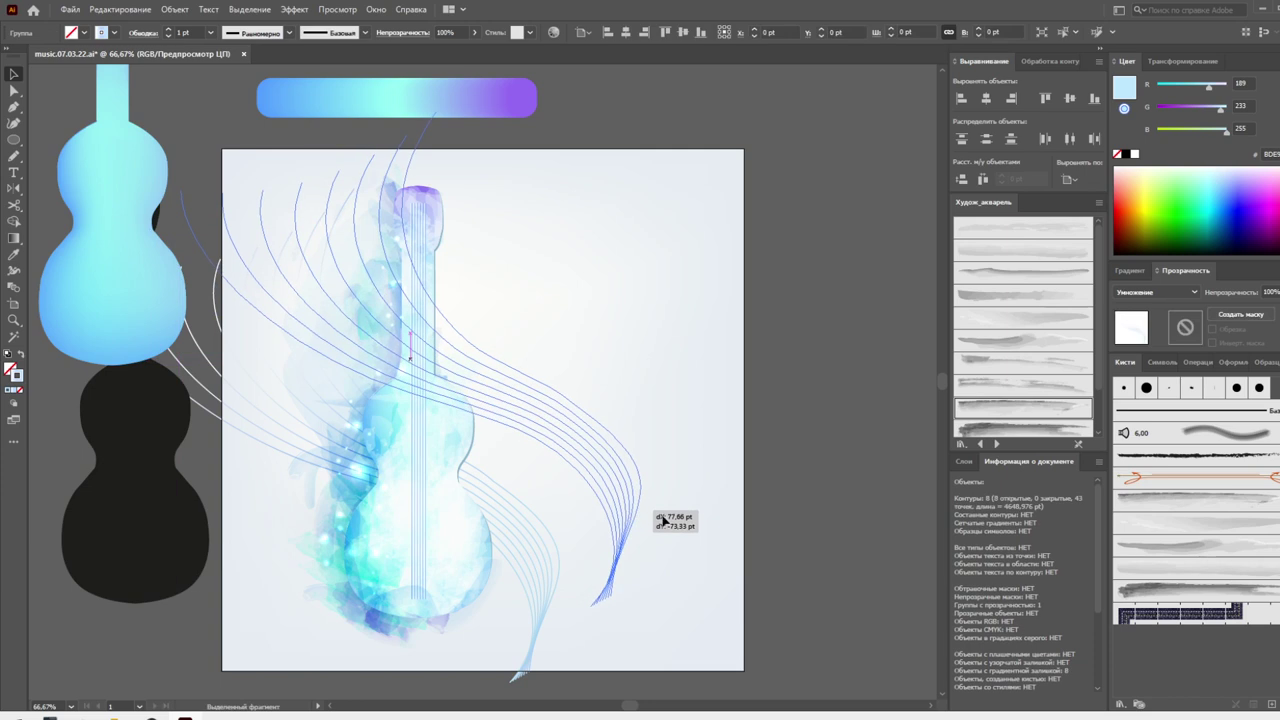
Switch the lines' blend mode to Screen so they glow white
click(620, 522)
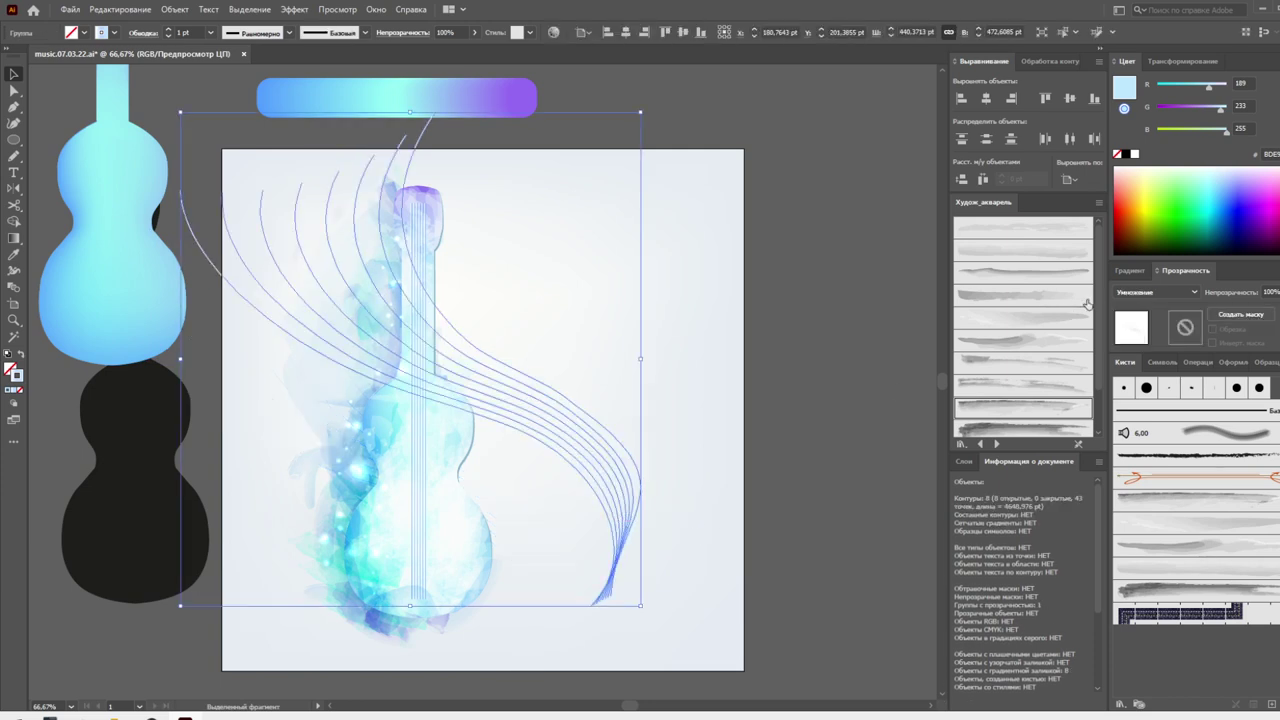
click(1155, 292)
click(1134, 389)
click(718, 358)
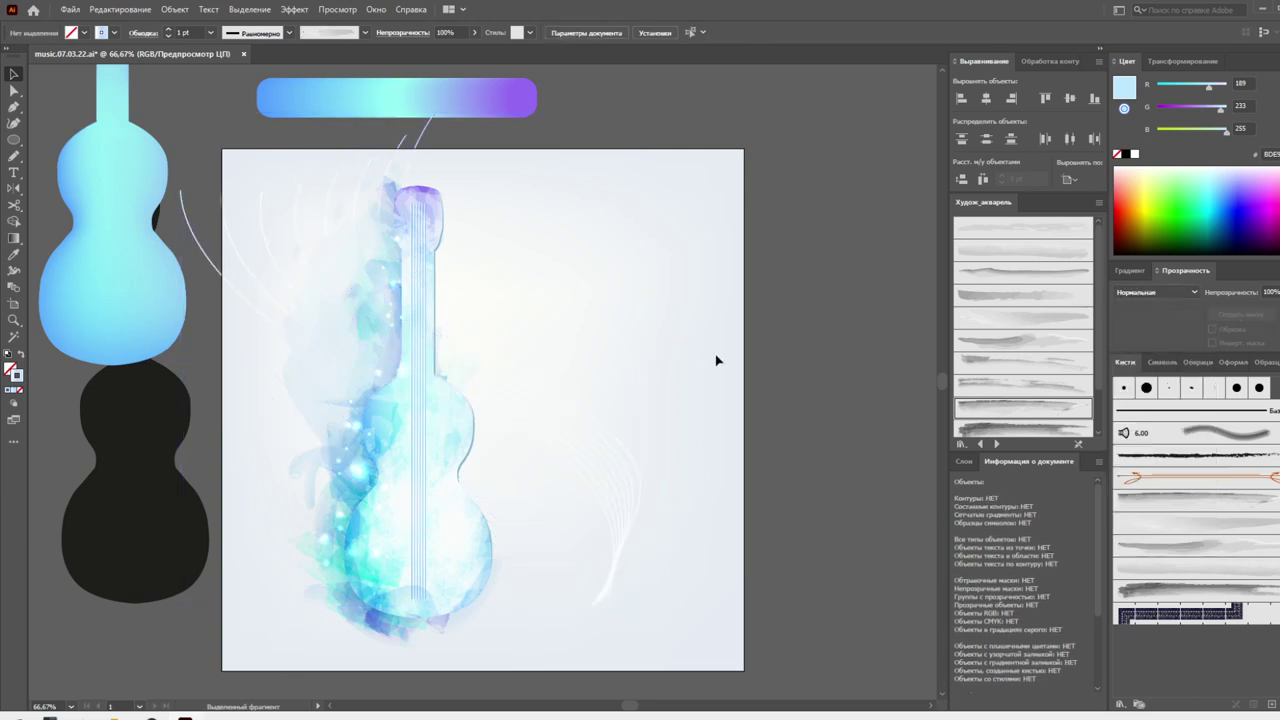
click(620, 465)
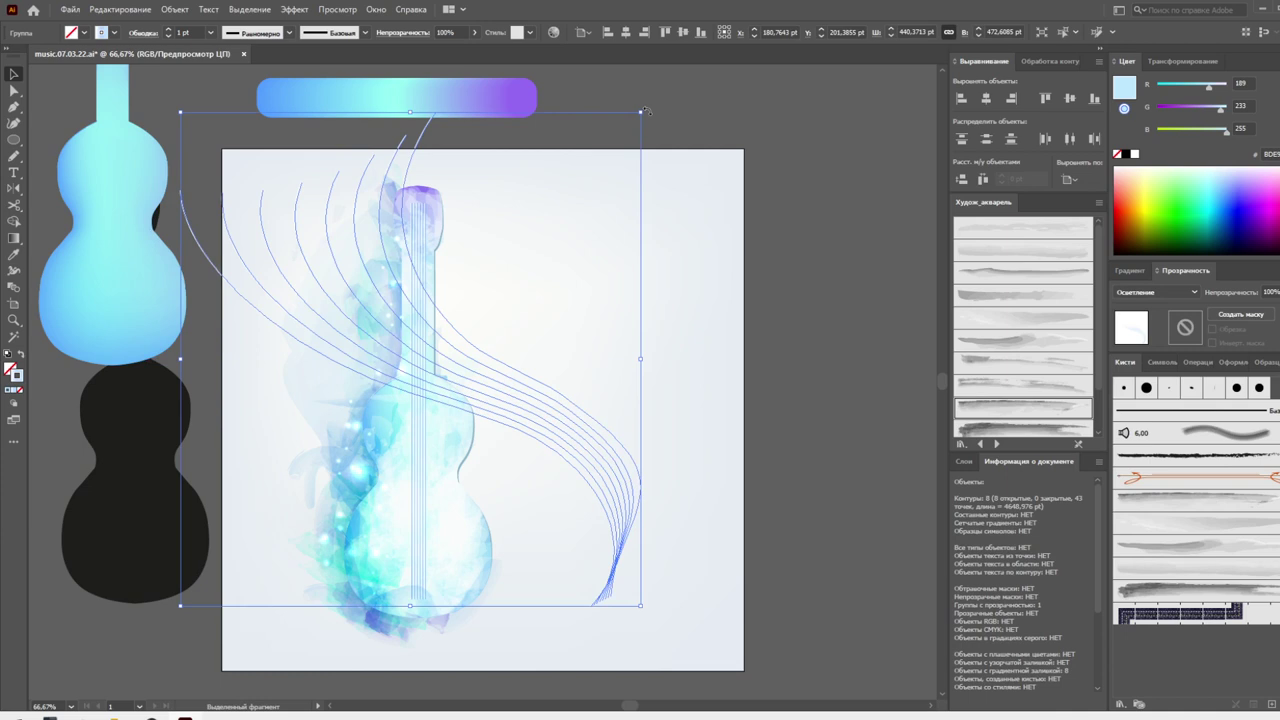
Rotate the wavy-line group and shift it up and to the right of the guitar
drag(645, 111, 666, 457)
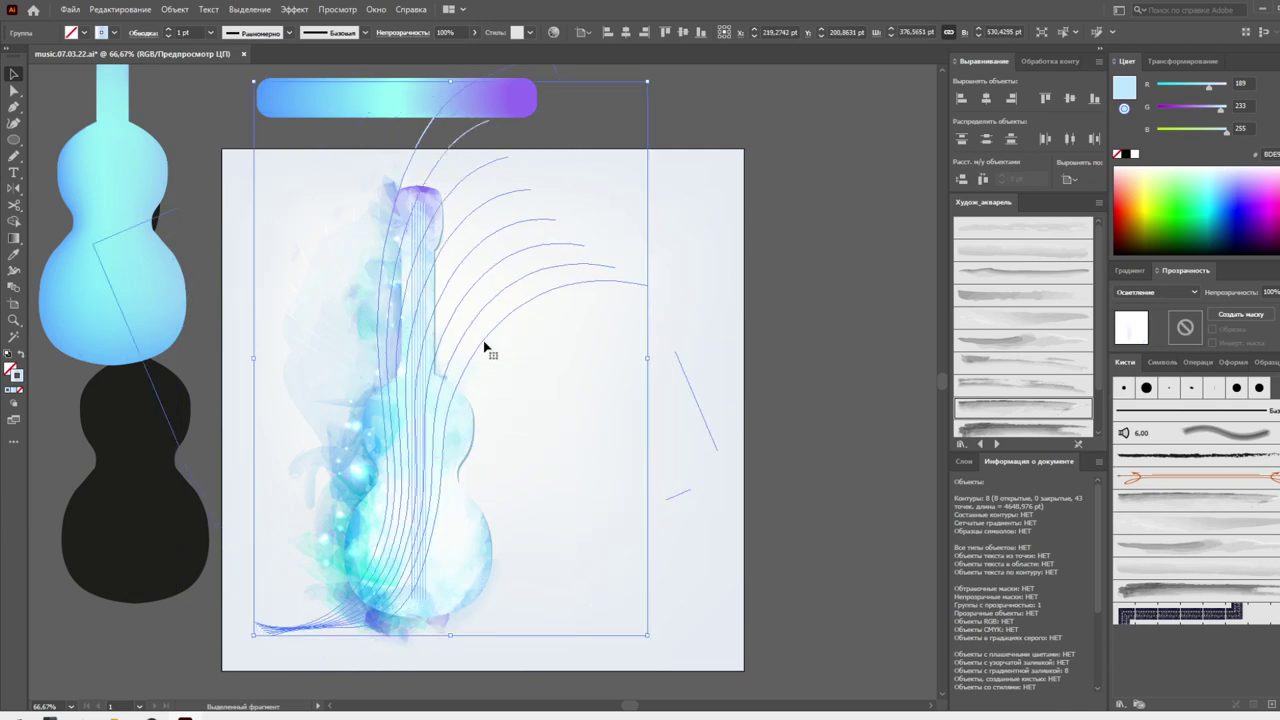
drag(484, 346, 551, 294)
click(857, 302)
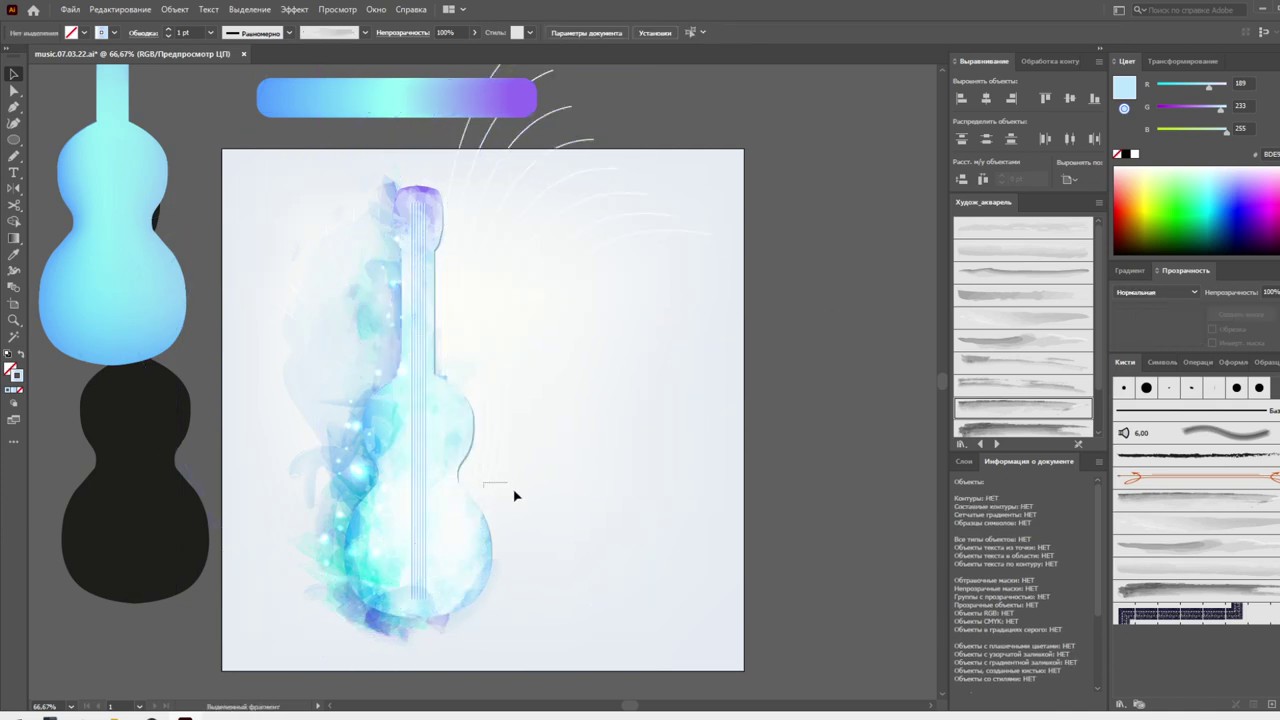
drag(530, 523, 546, 530)
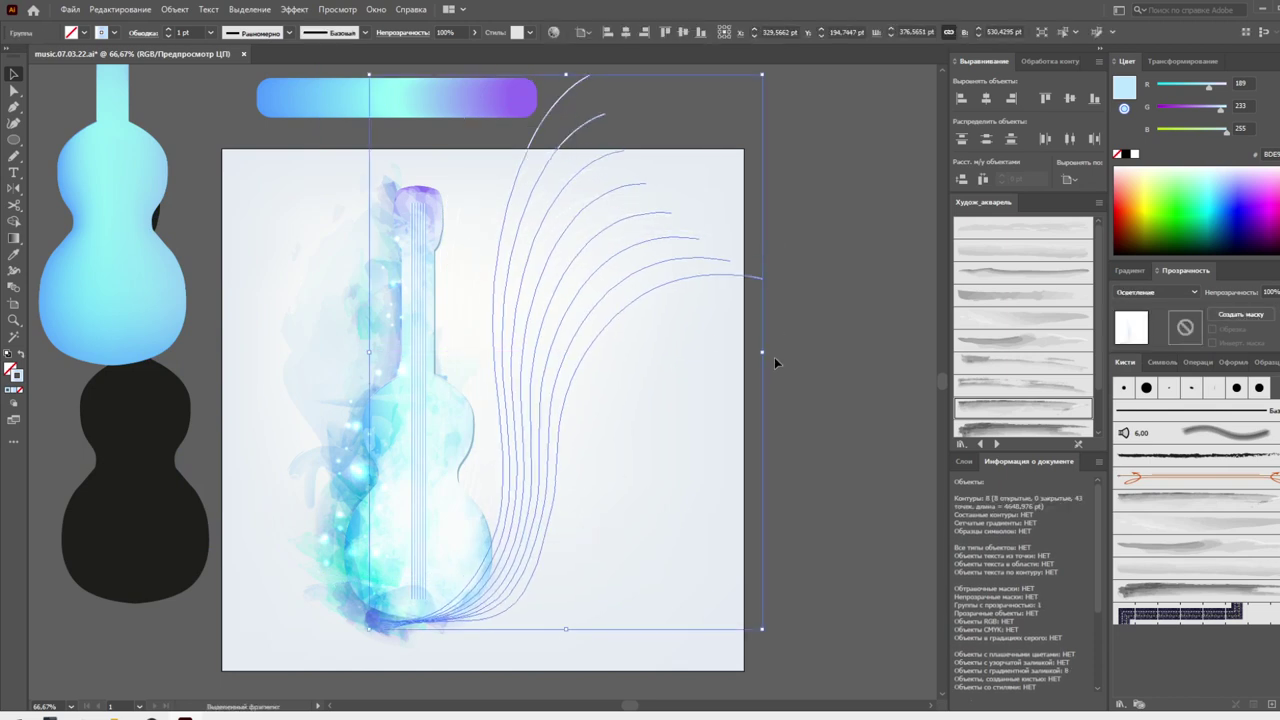
click(769, 354)
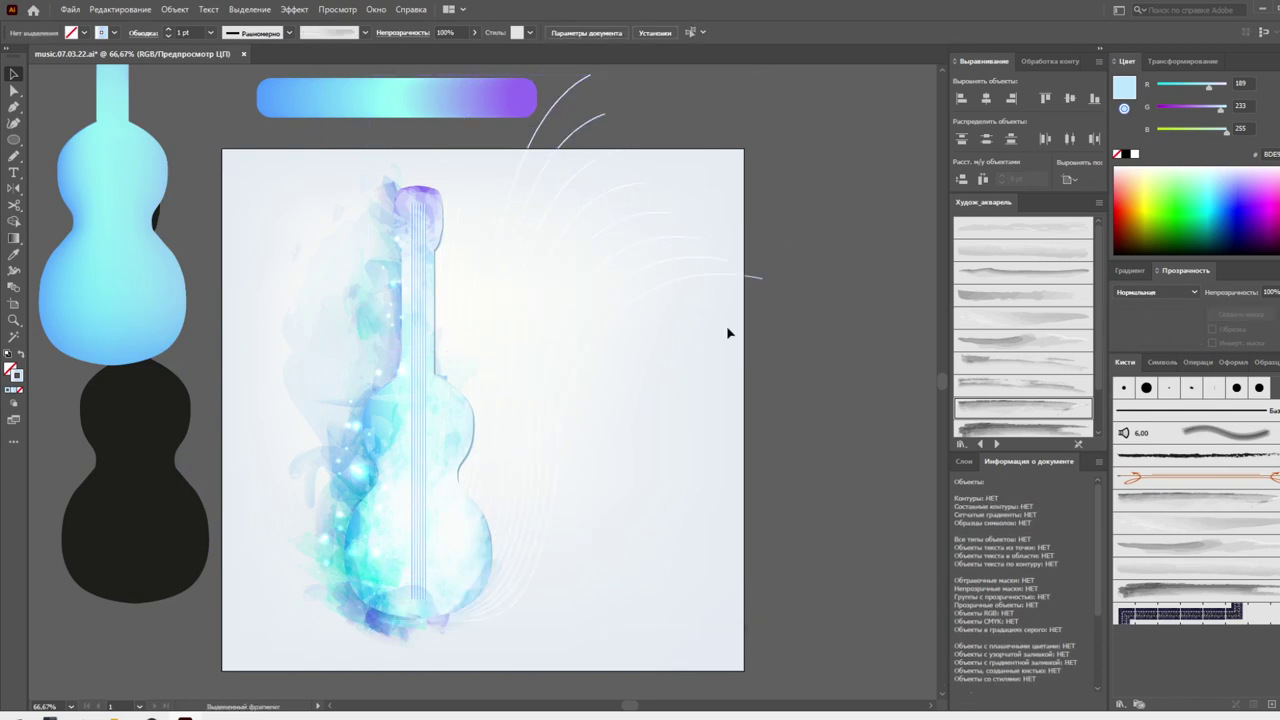
Flip the lines to face the other way and move them down-left
click(614, 321)
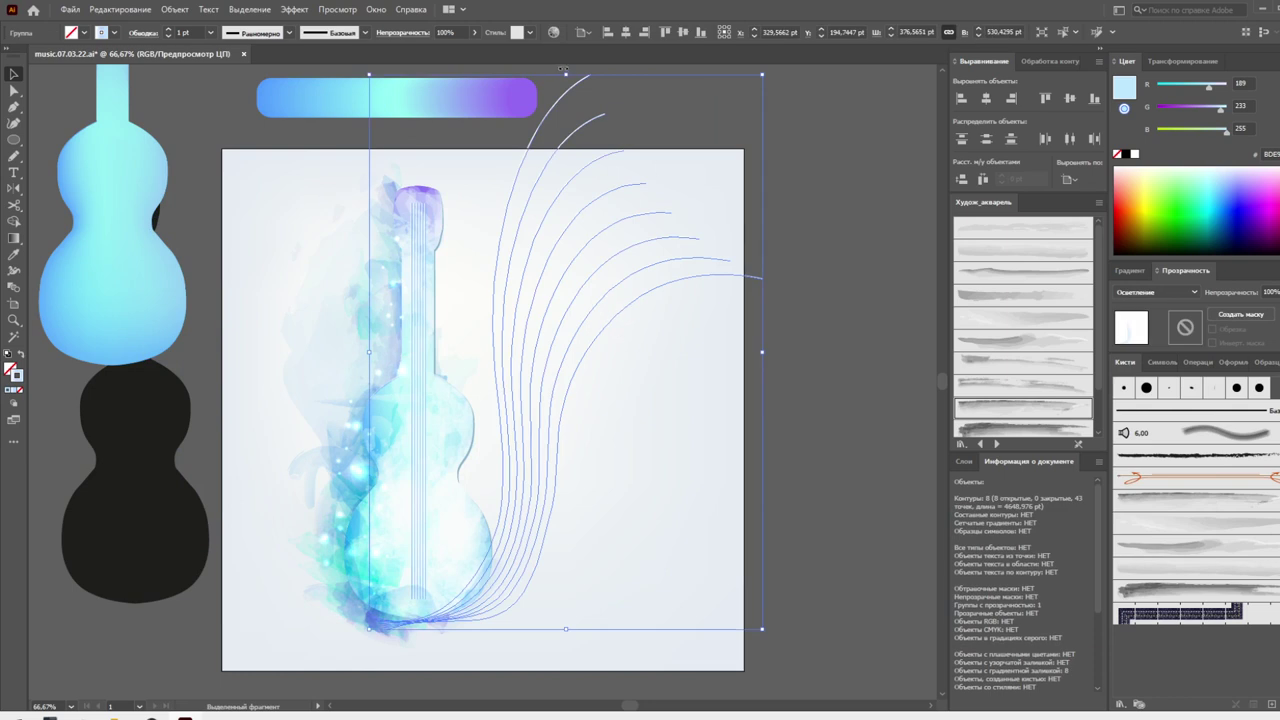
mouse_move(564, 70)
mouse_down()
mouse_move(548, 463)
mouse_move(571, 423)
mouse_up()
mouse_move(651, 224)
mouse_down()
mouse_move(618, 267)
mouse_move(728, 291)
mouse_up()
click(730, 307)
Squash the lines by raising their bottom edge, then corner-scale them into place
click(693, 160)
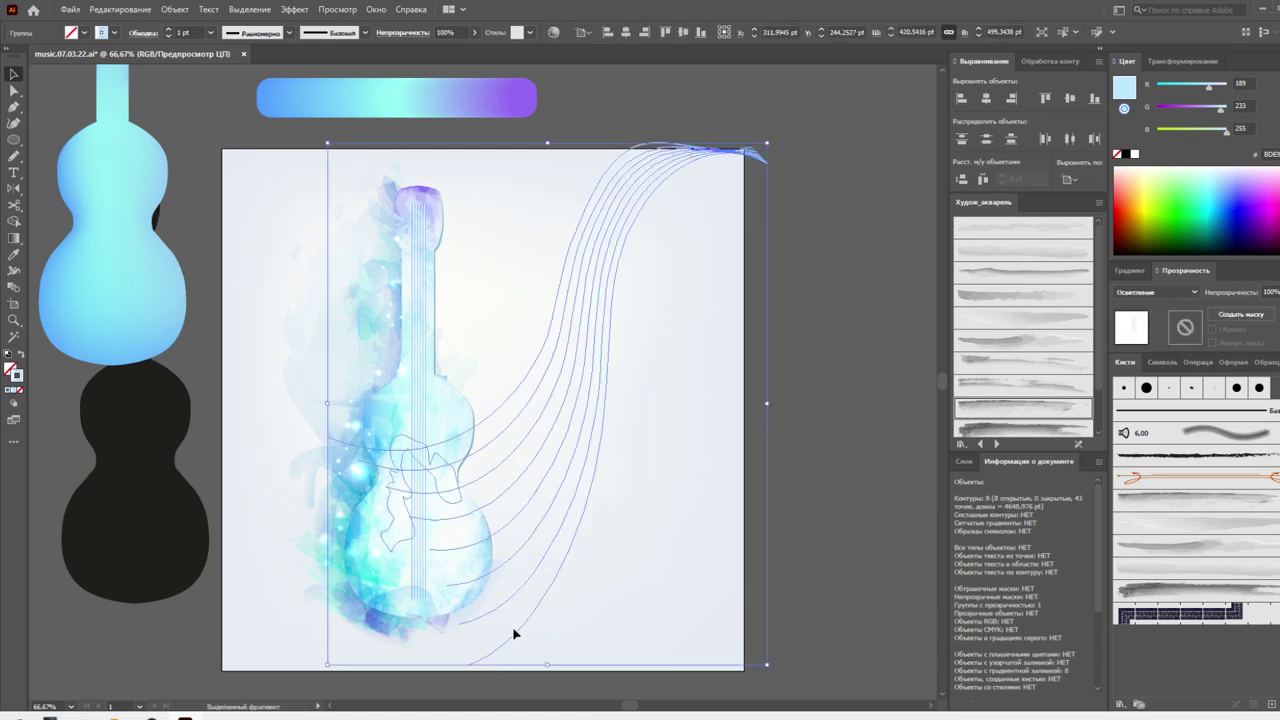
drag(546, 668, 546, 594)
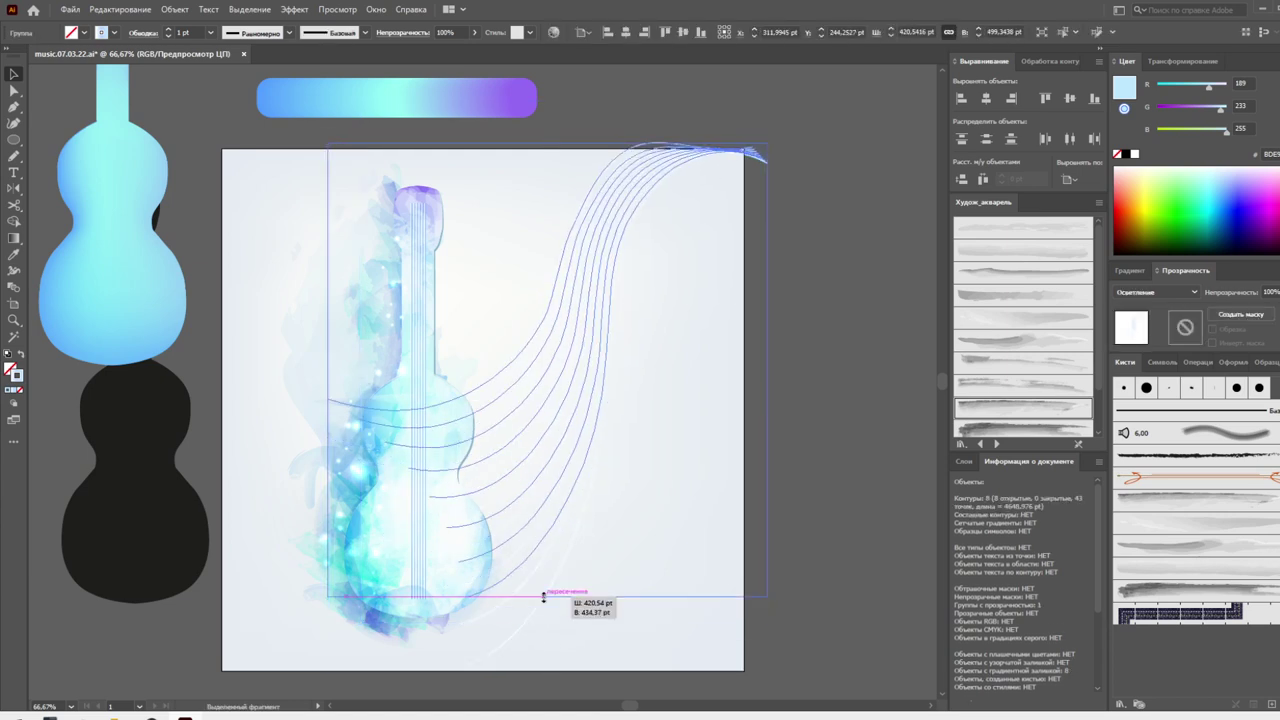
click(646, 592)
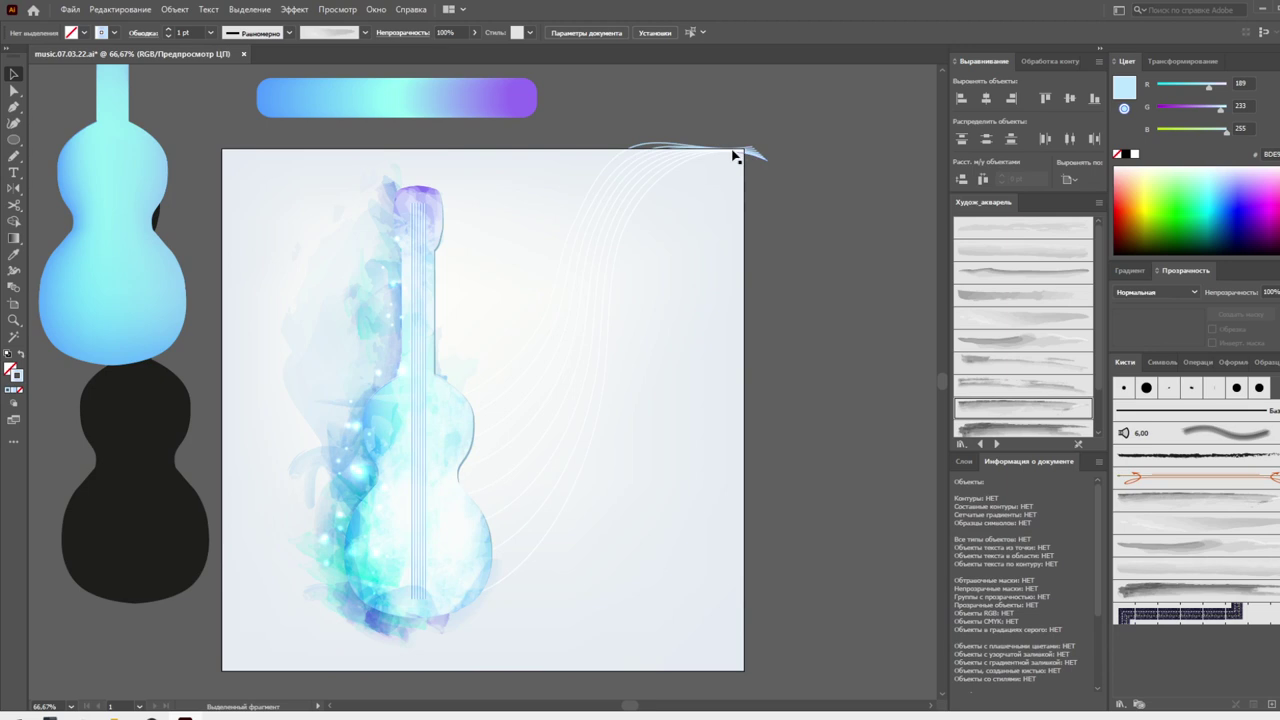
click(766, 150)
mouse_move(768, 141)
mouse_down()
mouse_move(600, 322)
mouse_move(617, 341)
mouse_up()
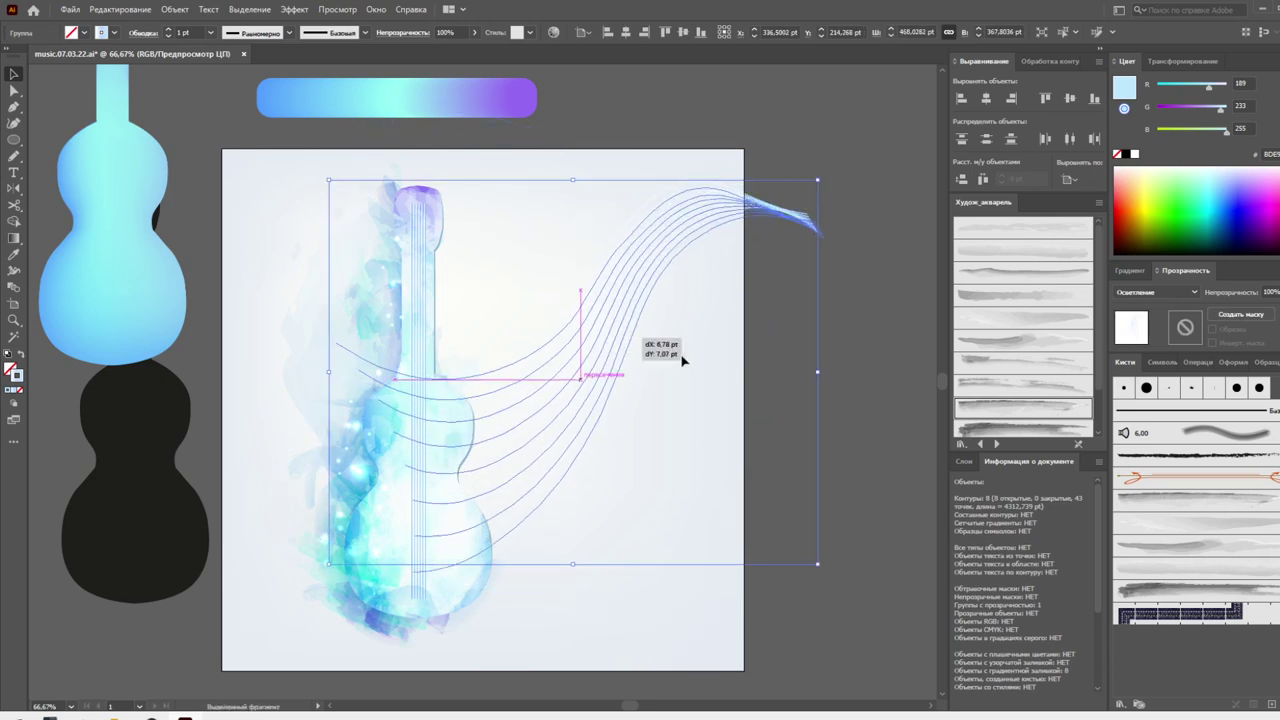
click(683, 361)
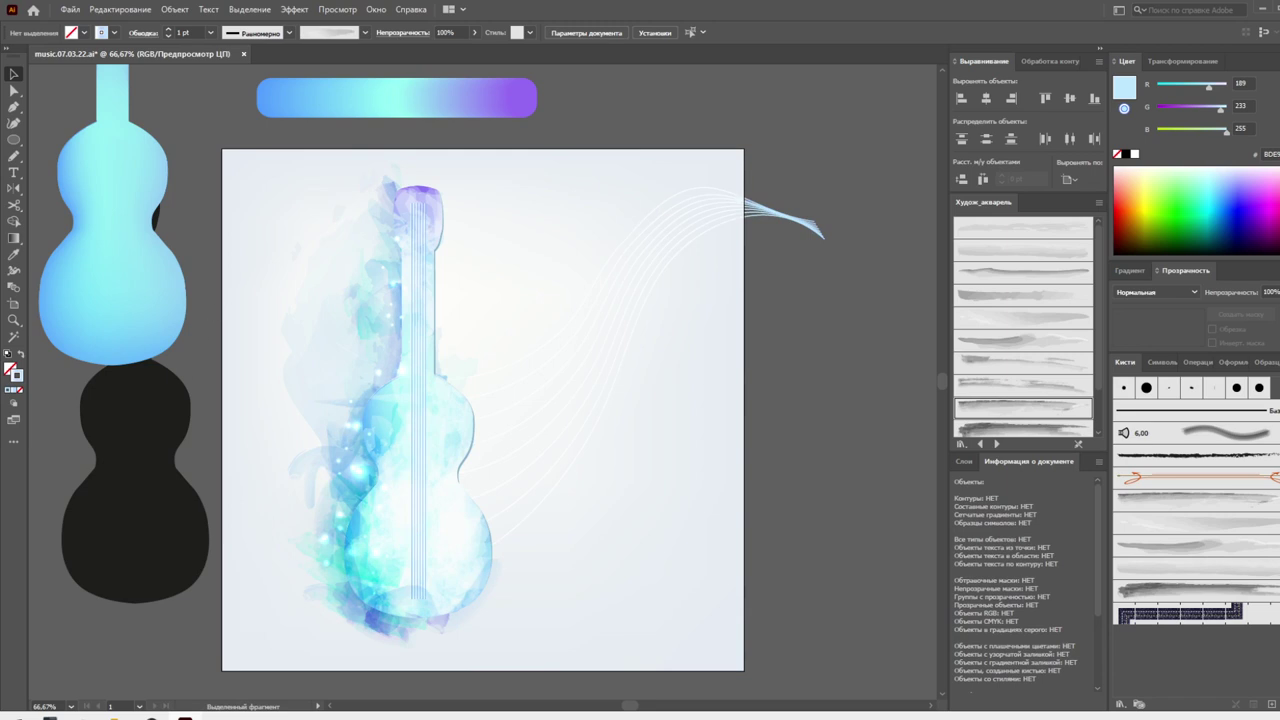
scroll(333, 190, up, 5)
click(305, 258)
Move the small white ellipse up and tilt it about 25° as a note head
mouse_move(302, 240)
mouse_down()
mouse_move(320, 187)
mouse_move(337, 190)
mouse_up()
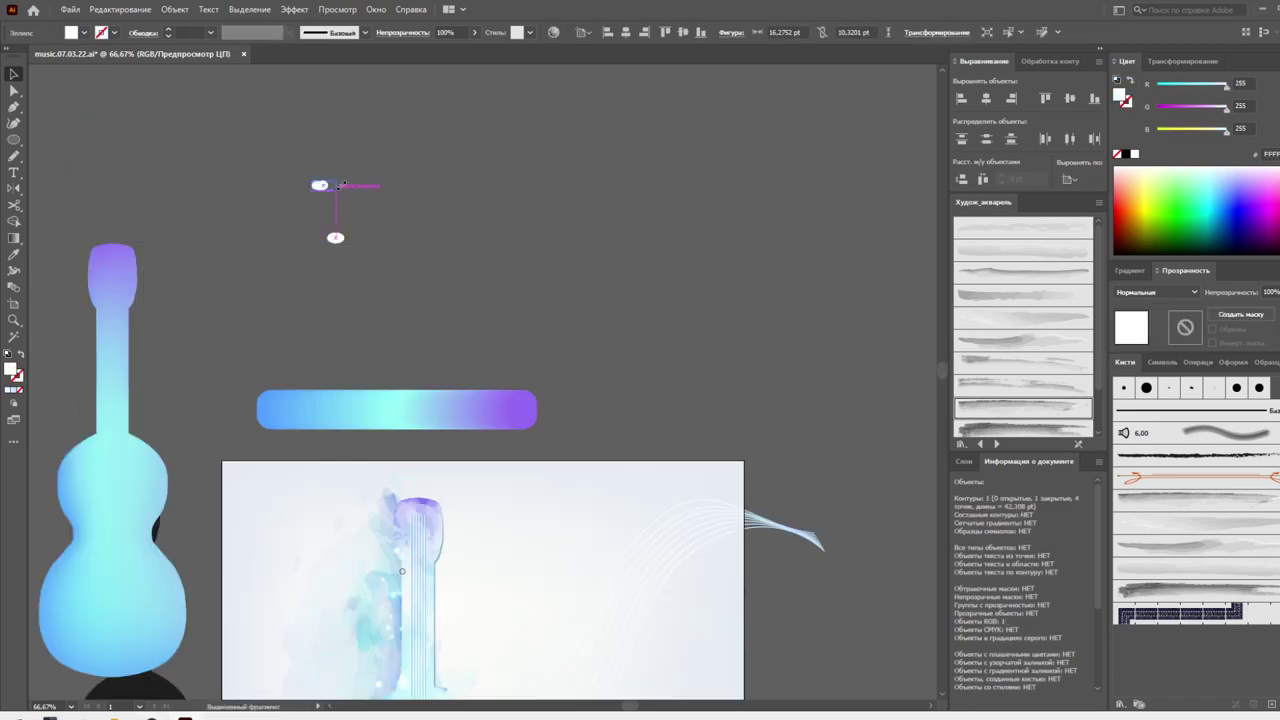
click(357, 204)
click(321, 186)
key(z)
drag(270, 125, 366, 223)
key(v)
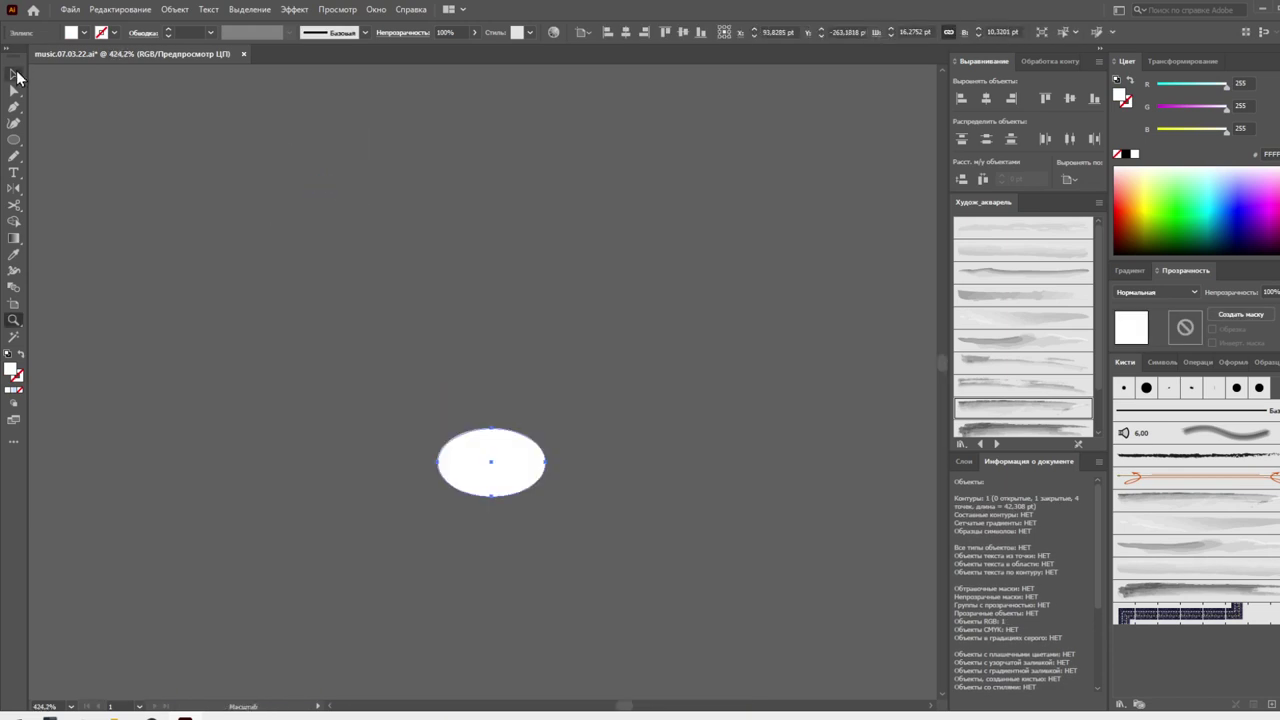
click(476, 441)
drag(560, 429, 548, 400)
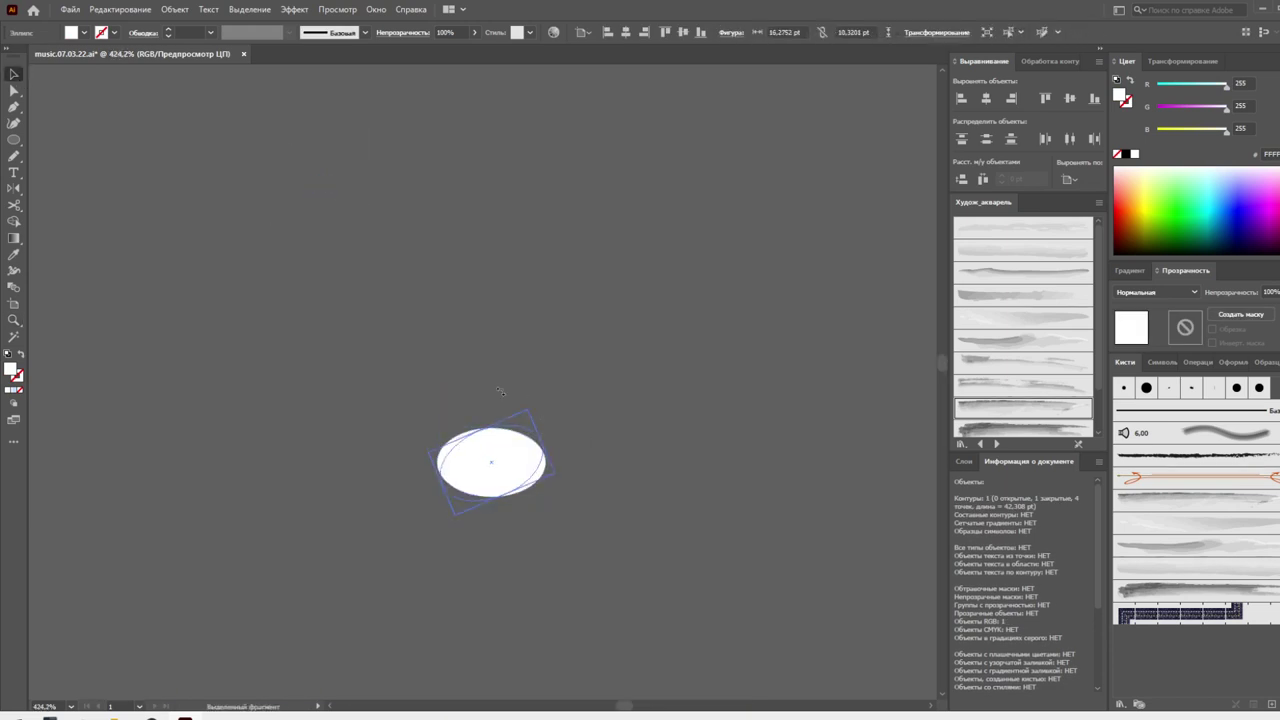
click(300, 300)
Draw a thin 1.5 × 44.5 pt white rectangle as the note stem
click(13, 140)
drag(13, 147, 50, 140)
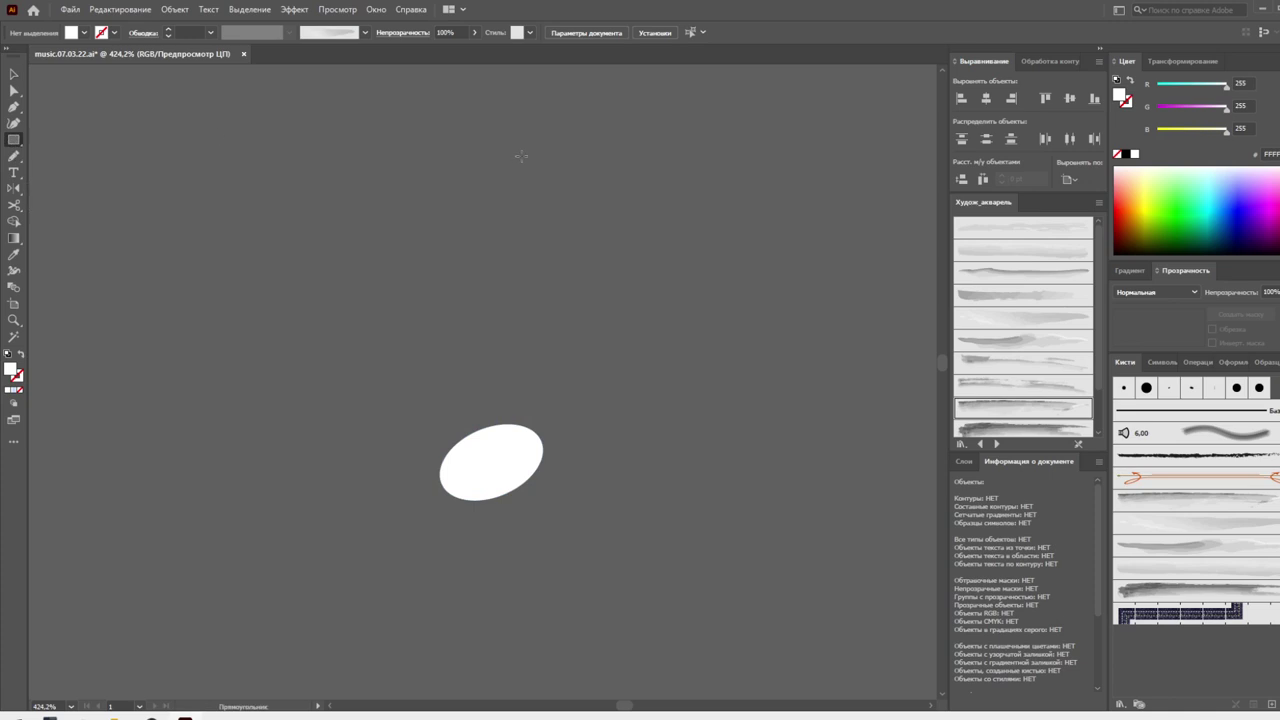
drag(516, 123, 539, 461)
click(14, 74)
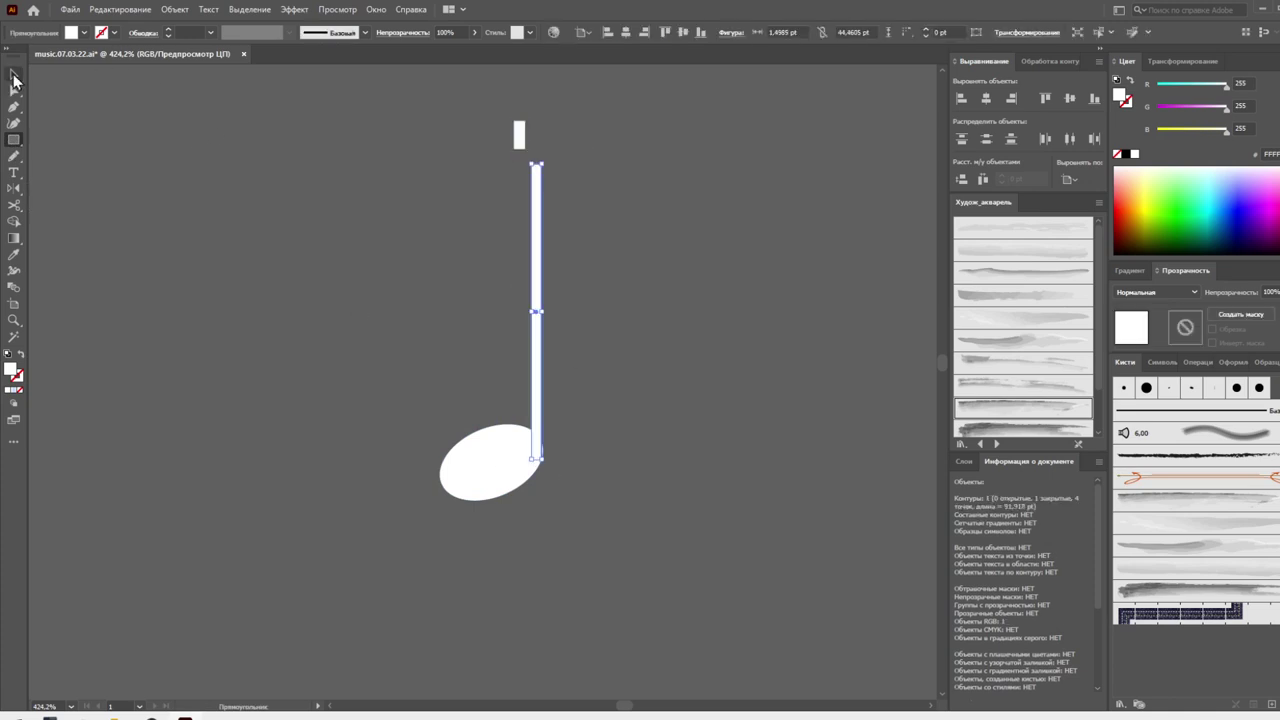
click(545, 381)
Zoom in and nudge the stem until it meets the note head, then zoom out
drag(541, 390, 541, 383)
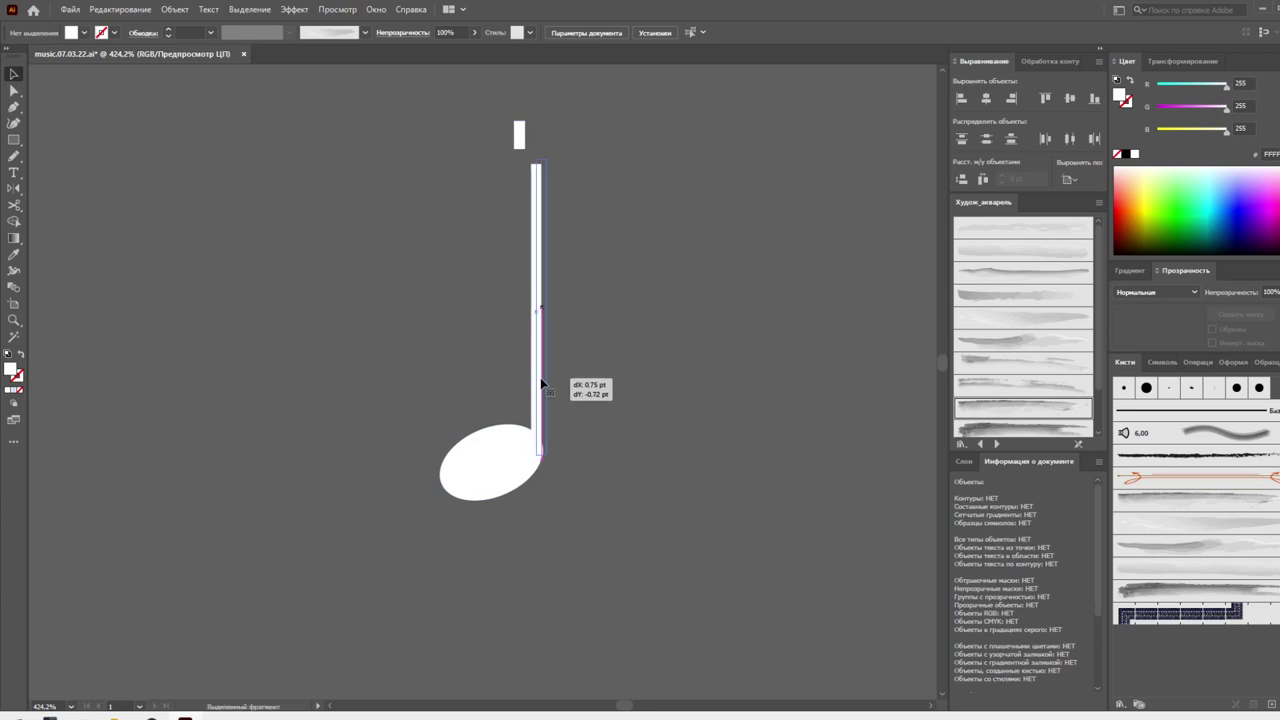
drag(541, 383, 540, 383)
key(z)
click(588, 360)
key(v)
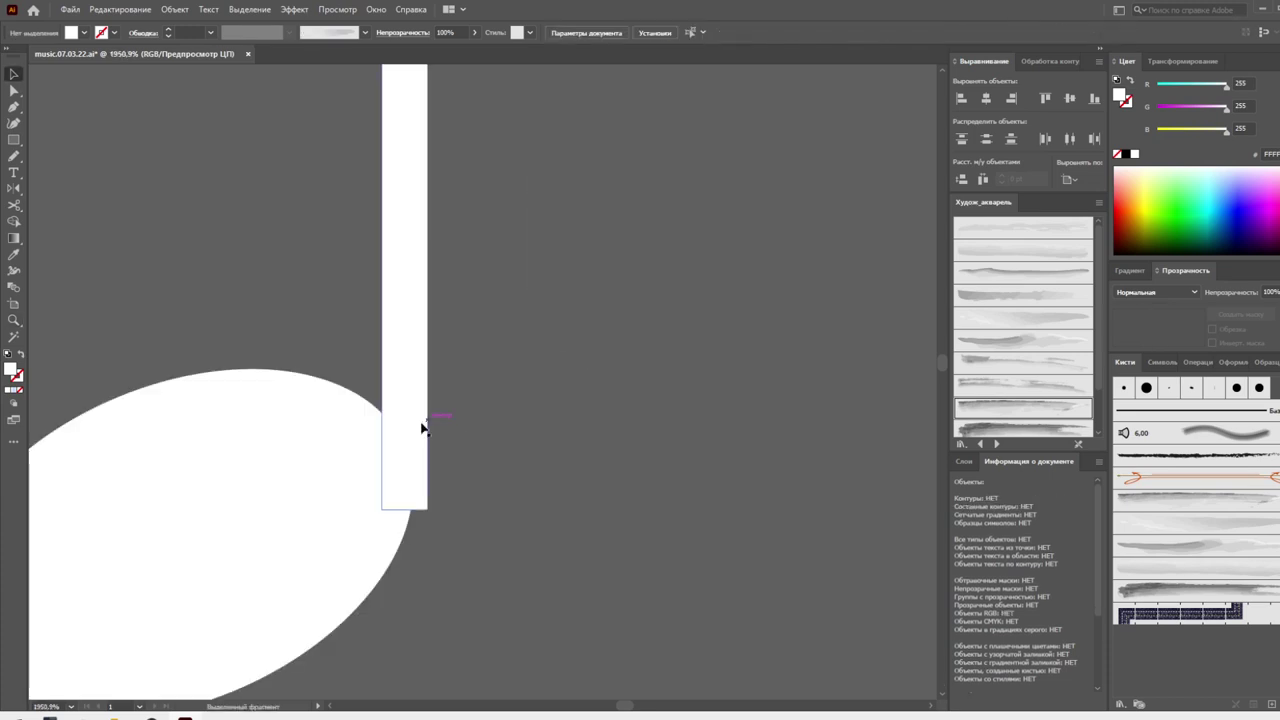
mouse_move(382, 361)
mouse_down()
mouse_move(401, 408)
mouse_move(400, 397)
mouse_up()
click(500, 430)
key(z)
drag(396, 550, 300, 374)
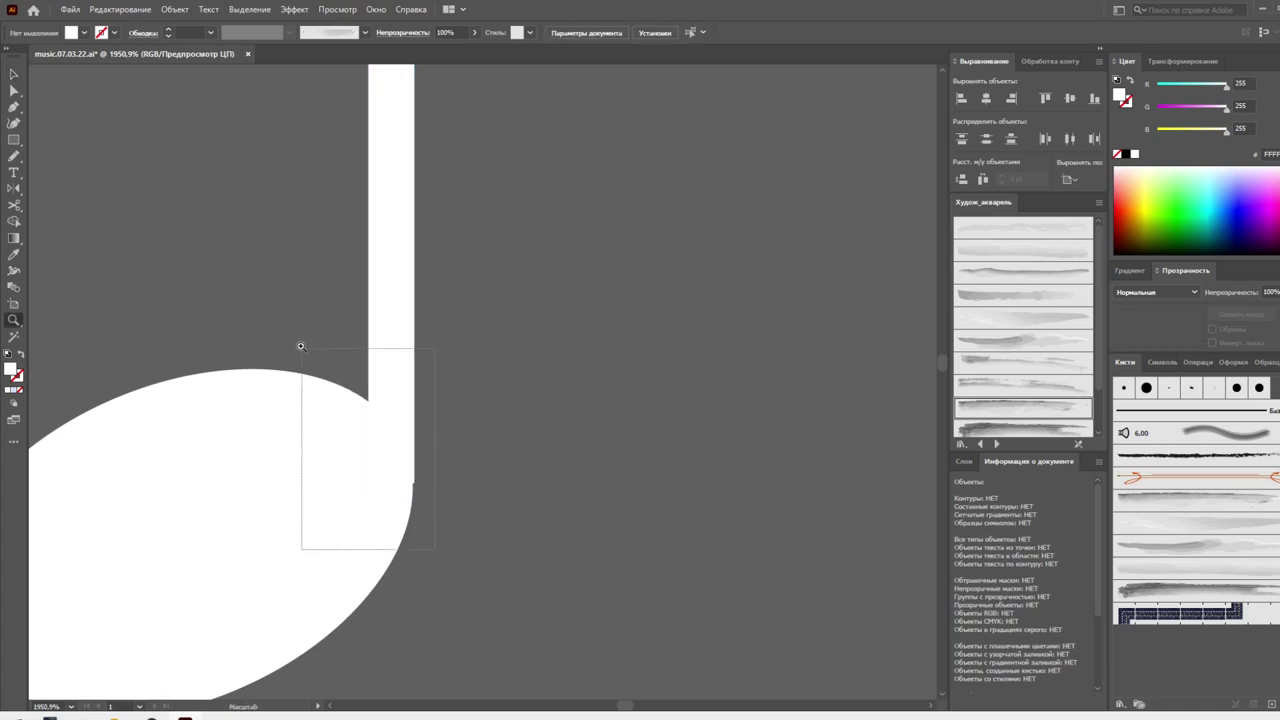
drag(660, 280, 651, 310)
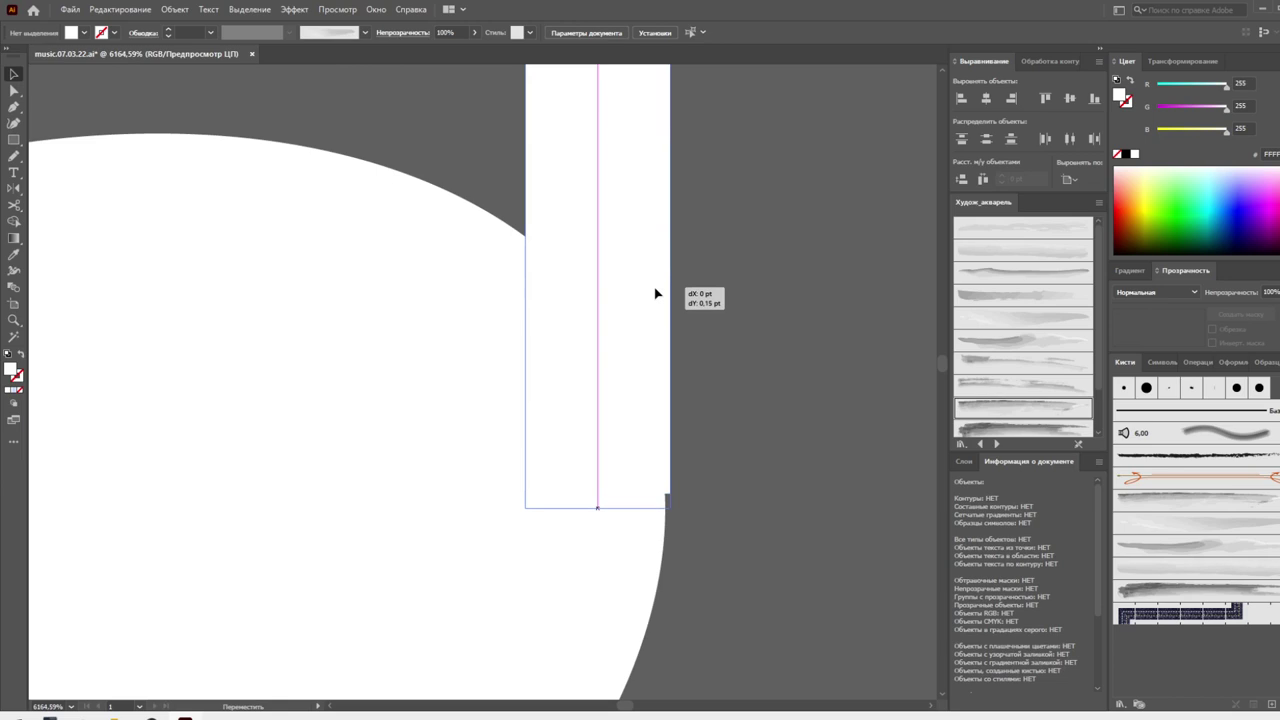
click(765, 326)
key(ctrl+minus)
key(ctrl+minus)
key(ctrl+minus)
key(ctrl+minus)
key(ctrl+minus)
key(ctrl+minus)
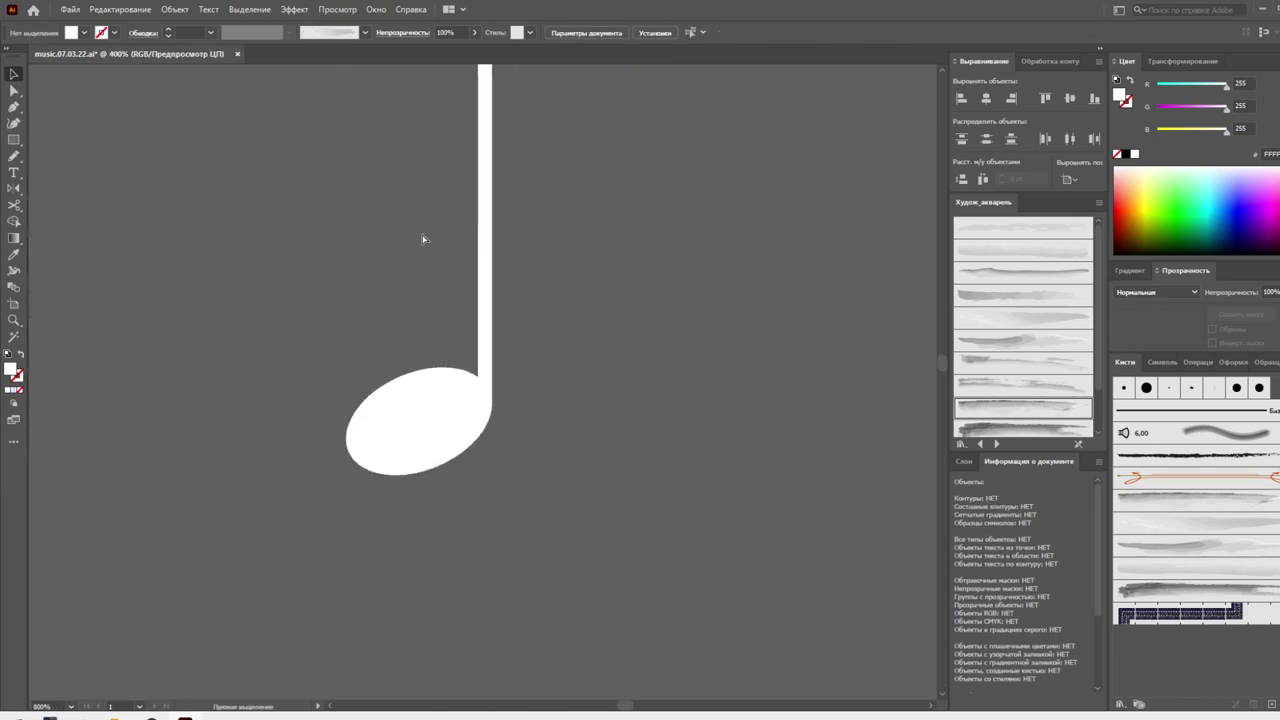
key(ctrl+minus)
key(ctrl+minus)
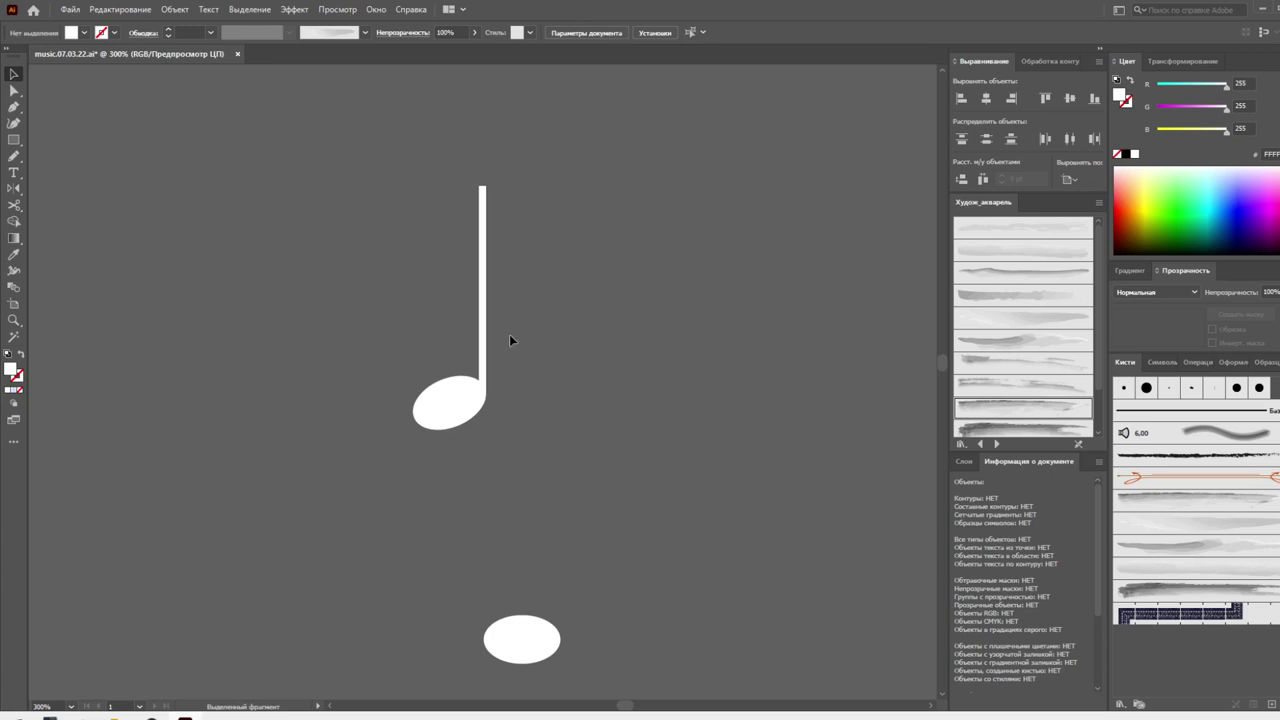
Copy the quarter note to the right and give its head a 1 pt white outline instead of fill
drag(528, 300, 423, 470)
mouse_move(443, 408)
mouse_down()
mouse_move(606, 371)
mouse_move(594, 354)
mouse_up()
click(600, 360)
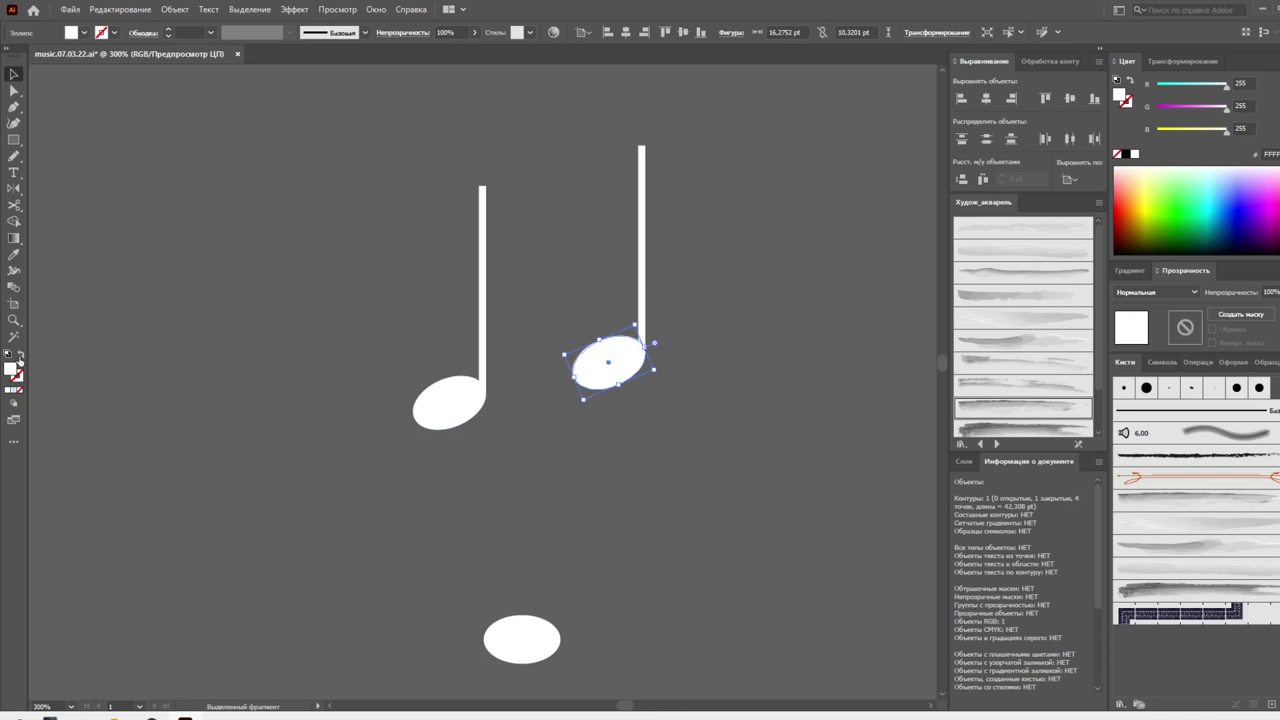
click(21, 355)
click(210, 32)
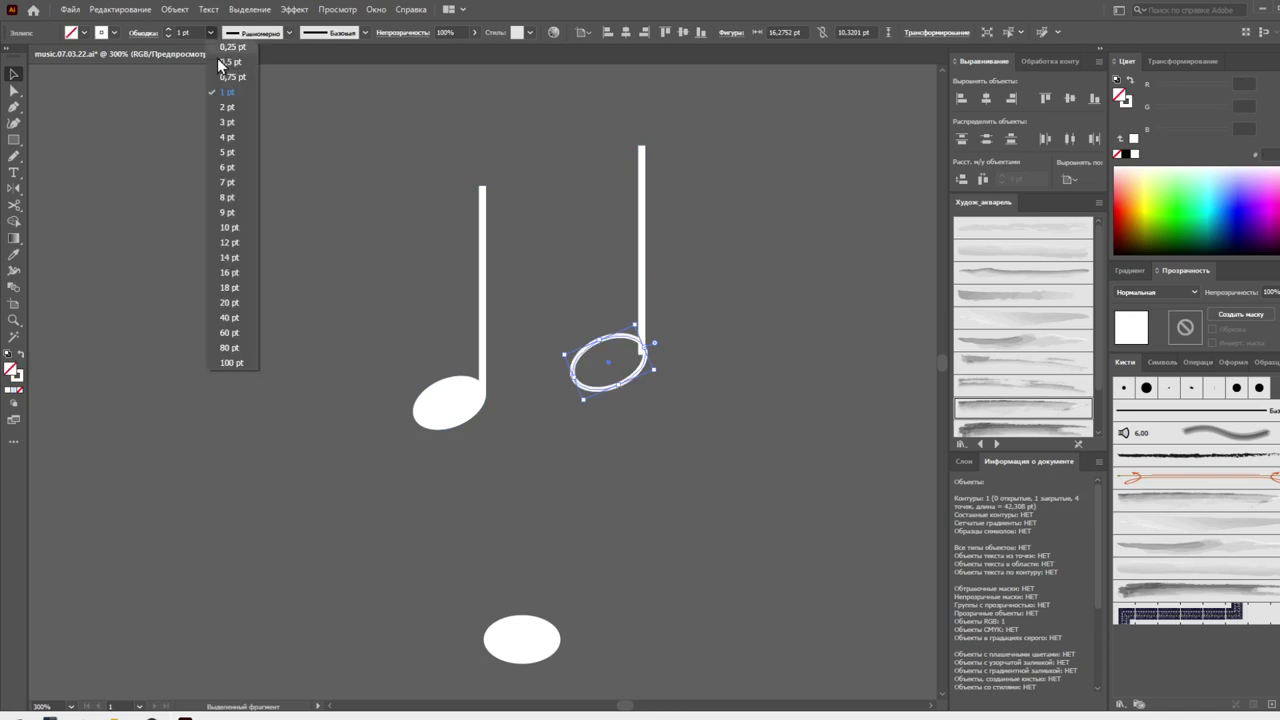
click(226, 108)
click(305, 177)
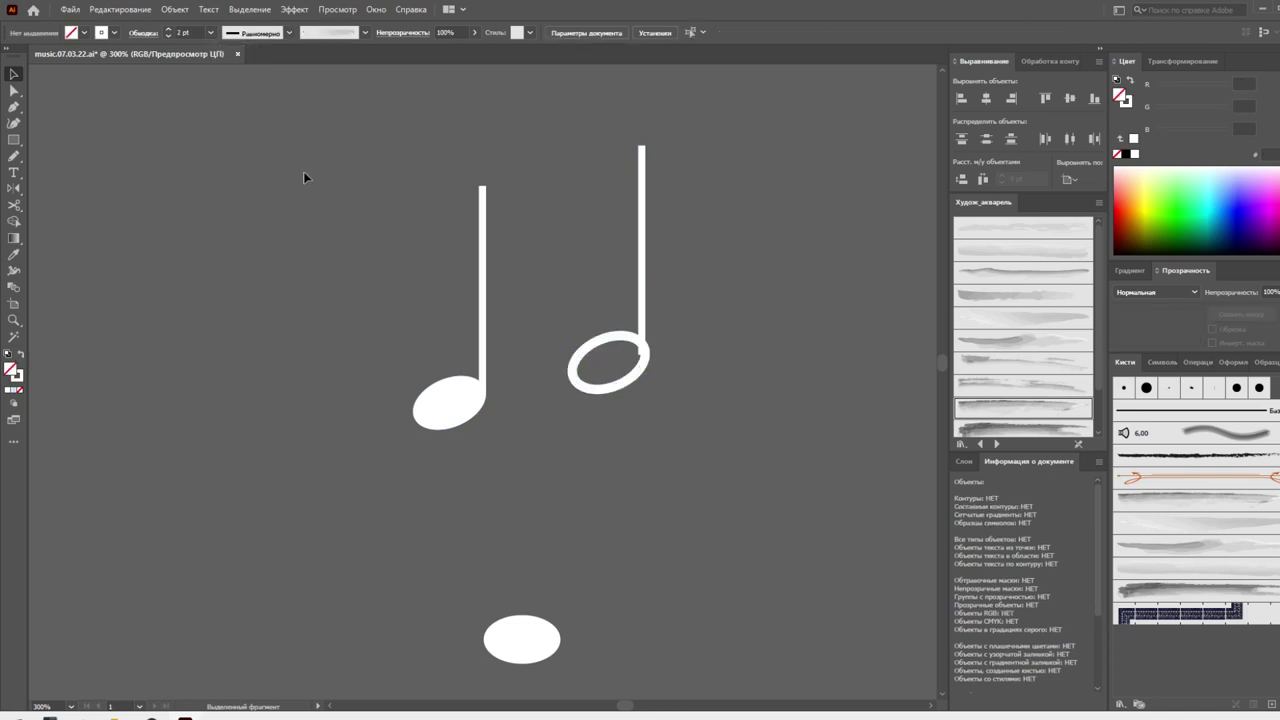
key(ctrl+z)
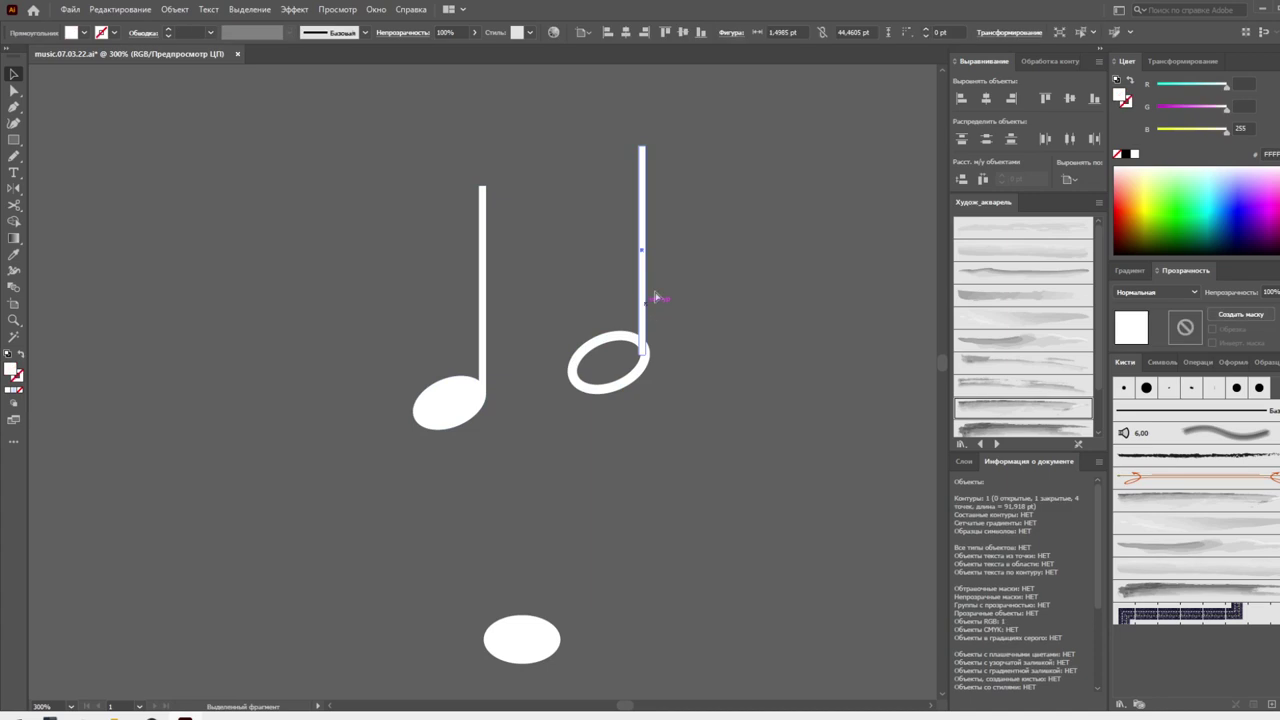
key(ctrl+z)
click(684, 299)
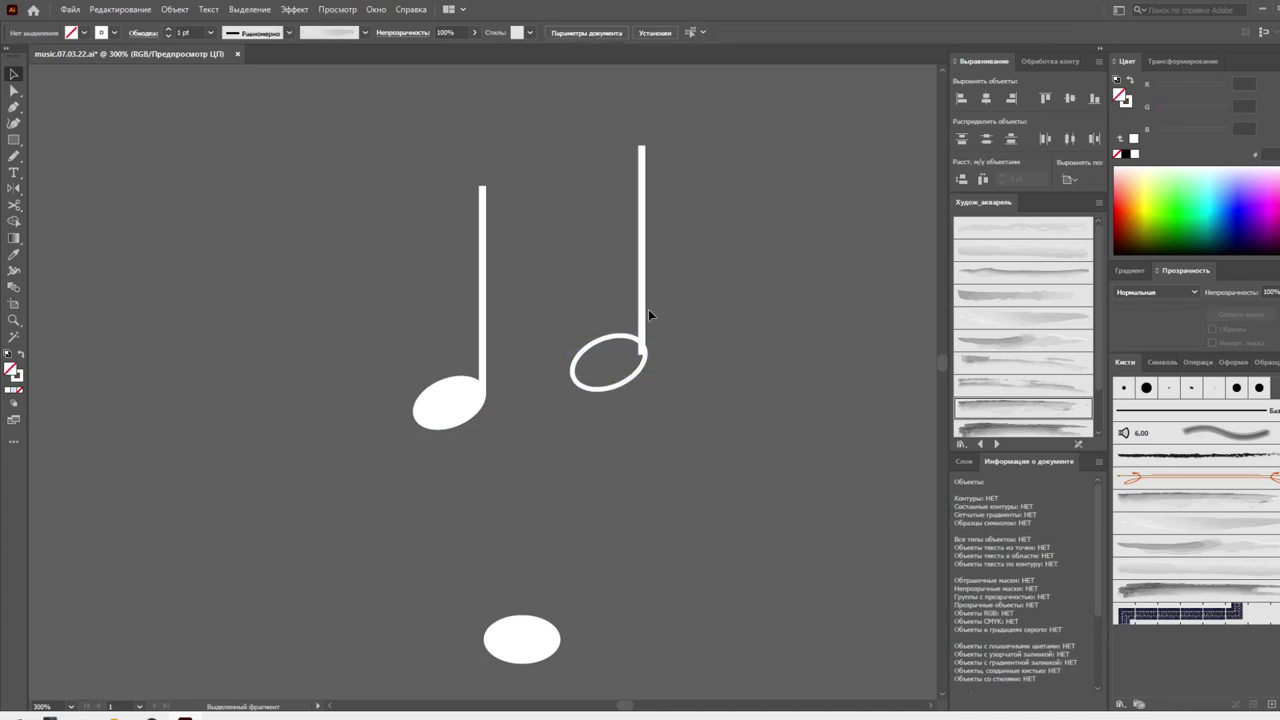
Pull the half note's stem bottom anchor up onto the hollow head
click(626, 389)
click(638, 405)
key(z)
click(620, 360)
drag(642, 331, 480, 390)
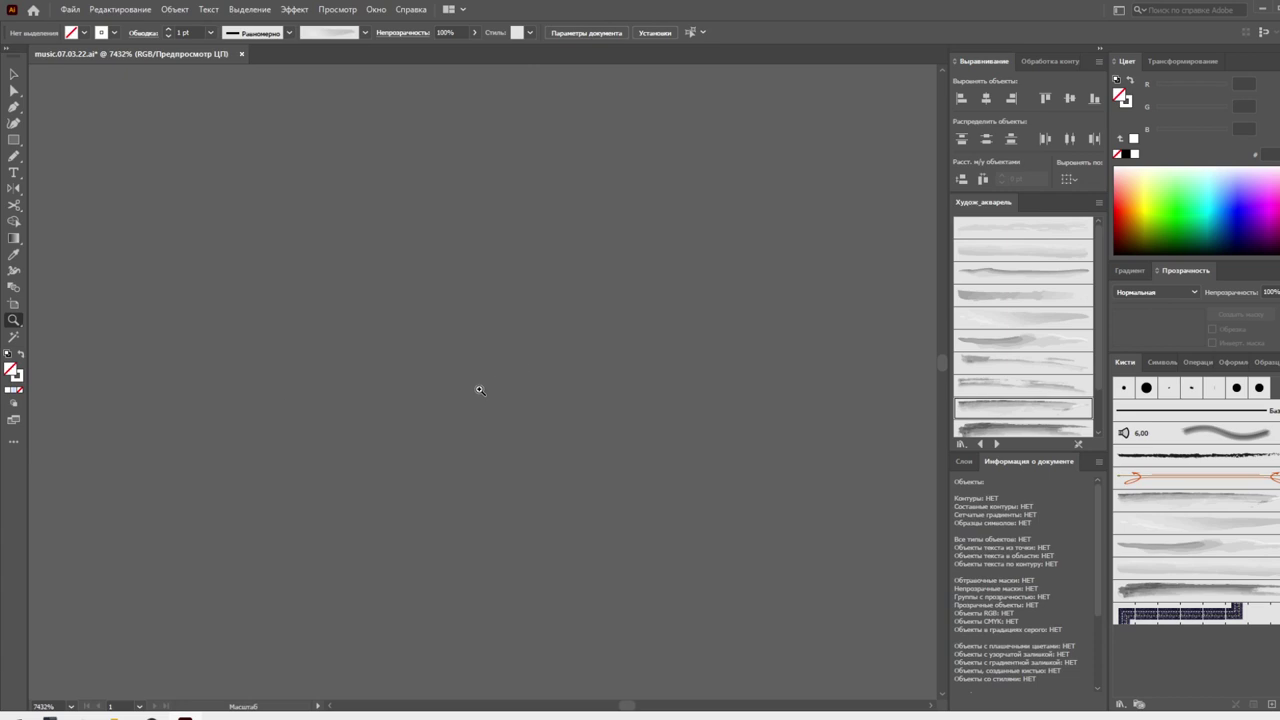
key(ctrl)
key(ctrl+minus)
key(ctrl+minus)
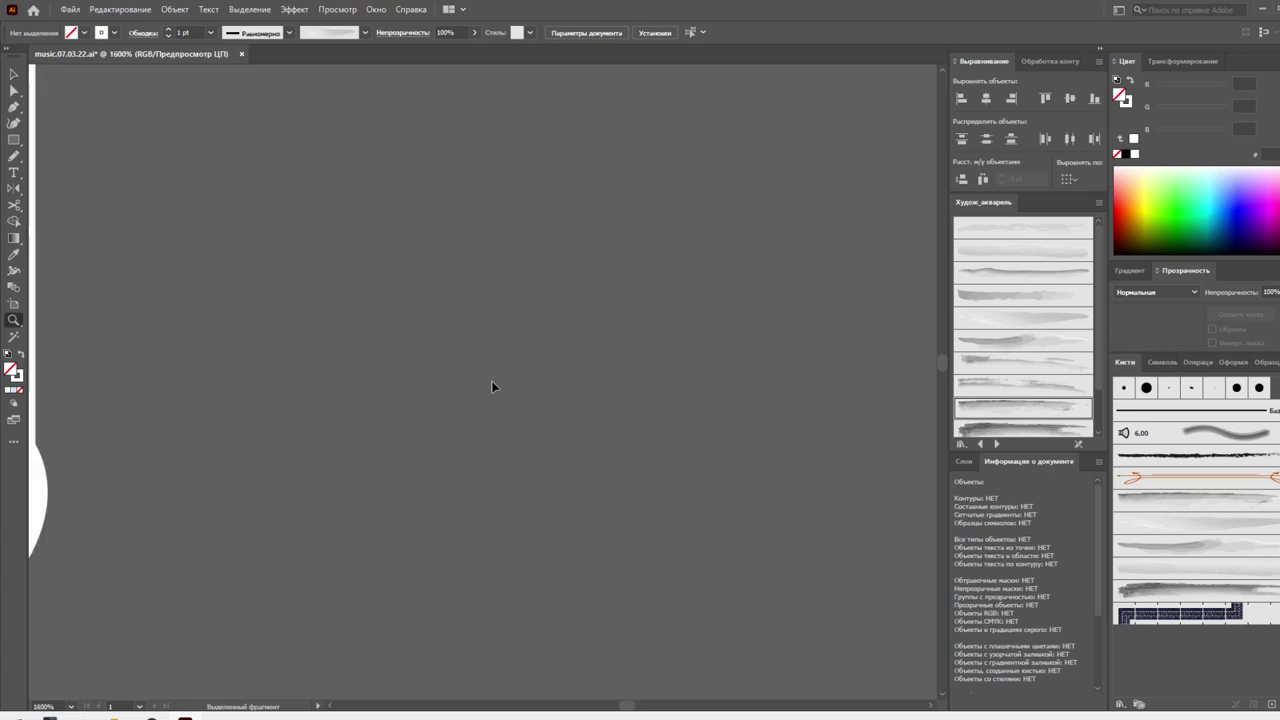
key(ctrl+minus)
key(ctrl+minus)
key(a)
click(251, 428)
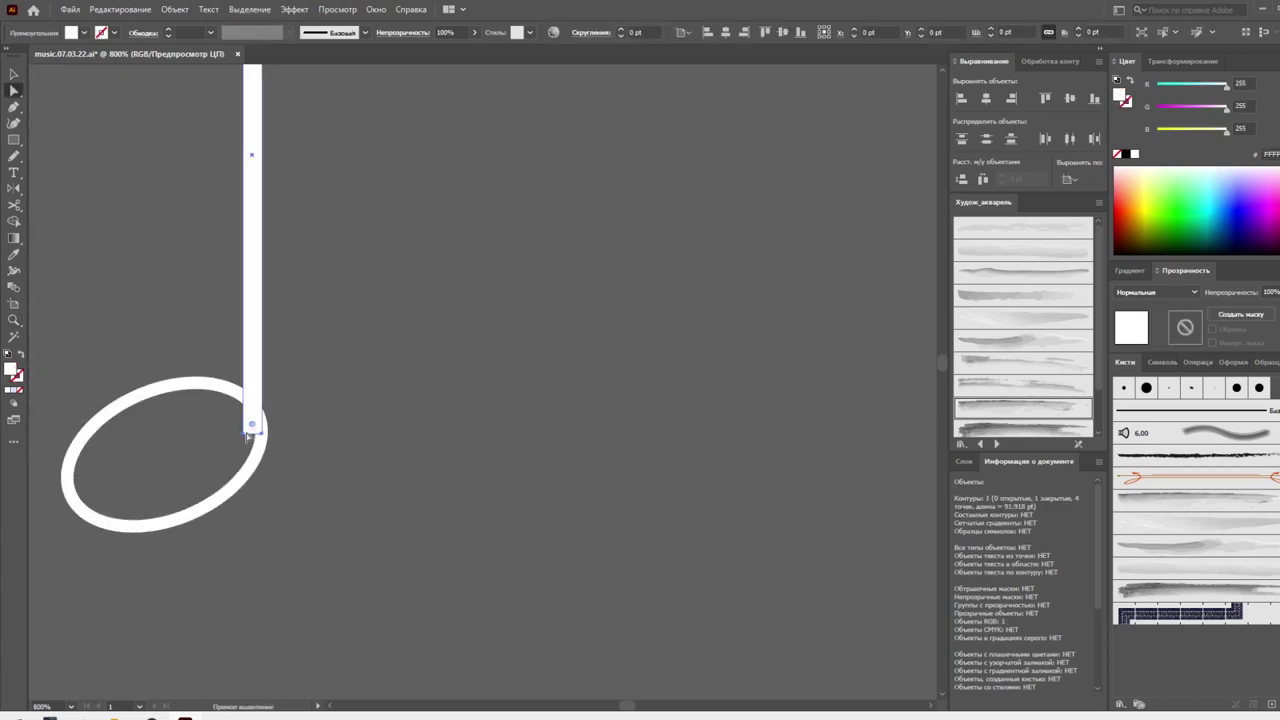
drag(243, 439, 244, 401)
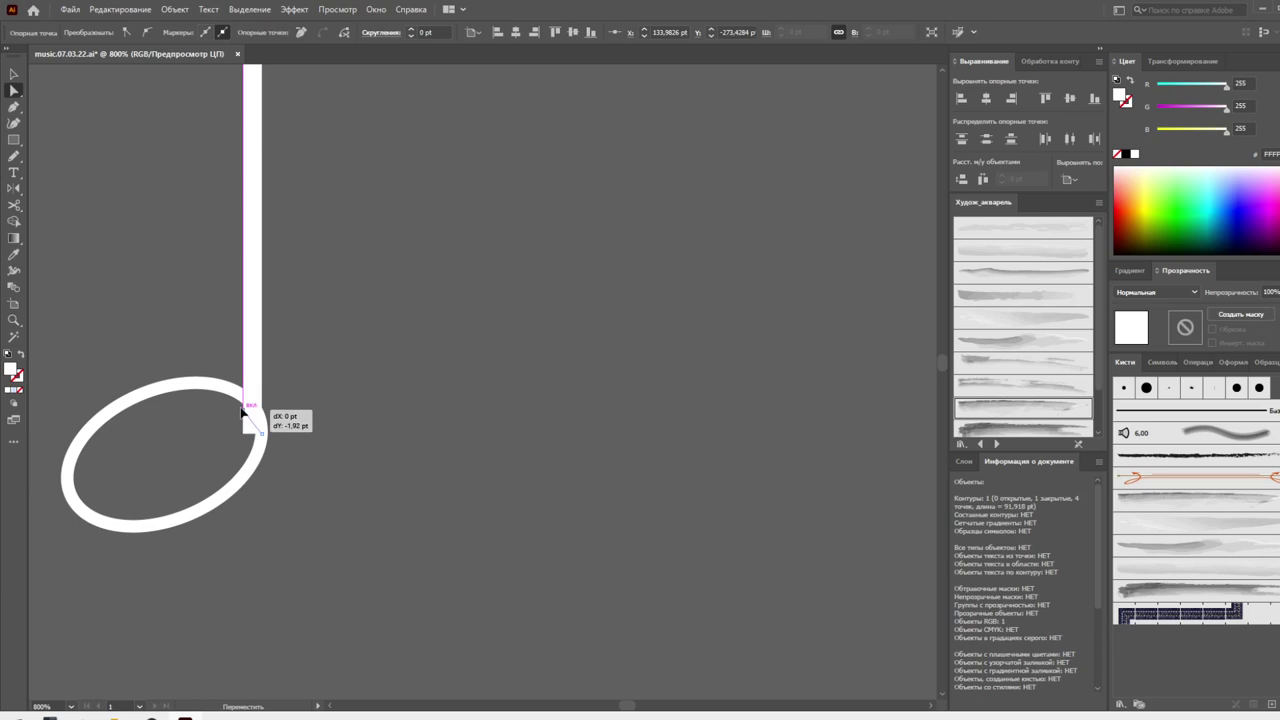
click(313, 432)
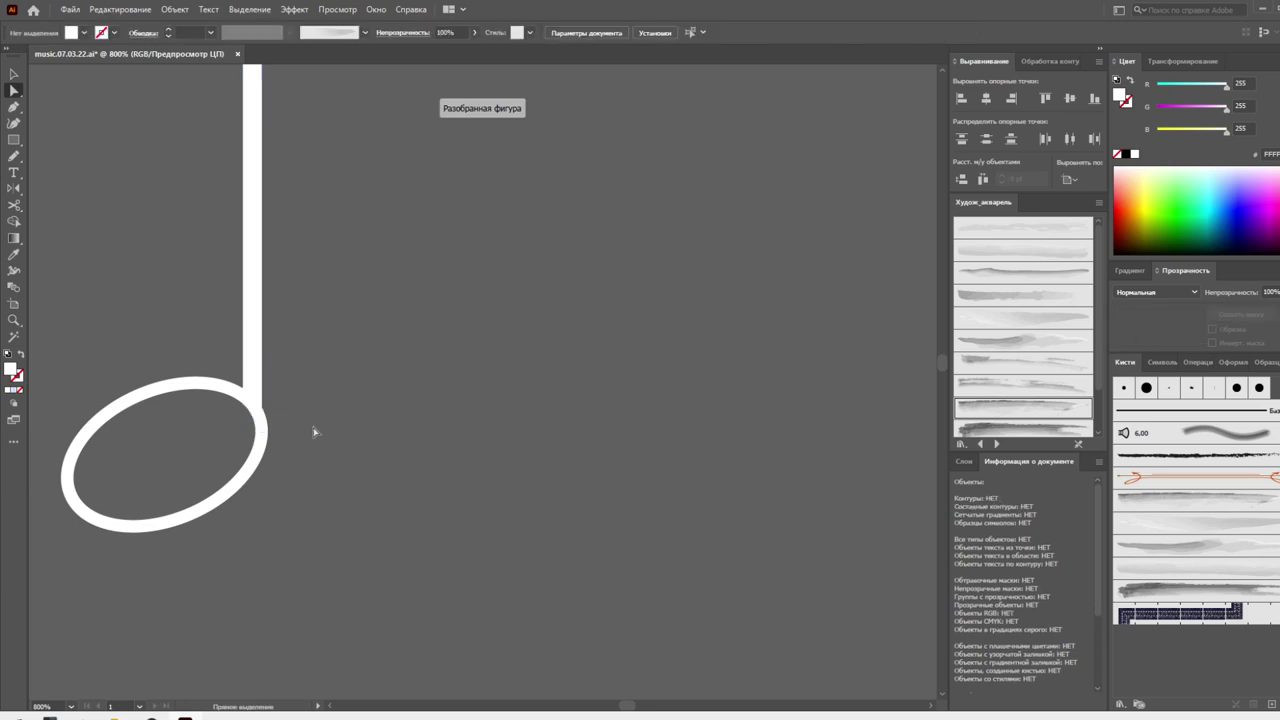
Expand the half note's outlined head into solid shapes
key(ctrl+minus)
key(ctrl+minus)
key(ctrl+minus)
key(ctrl+minus)
key(ctrl+minus)
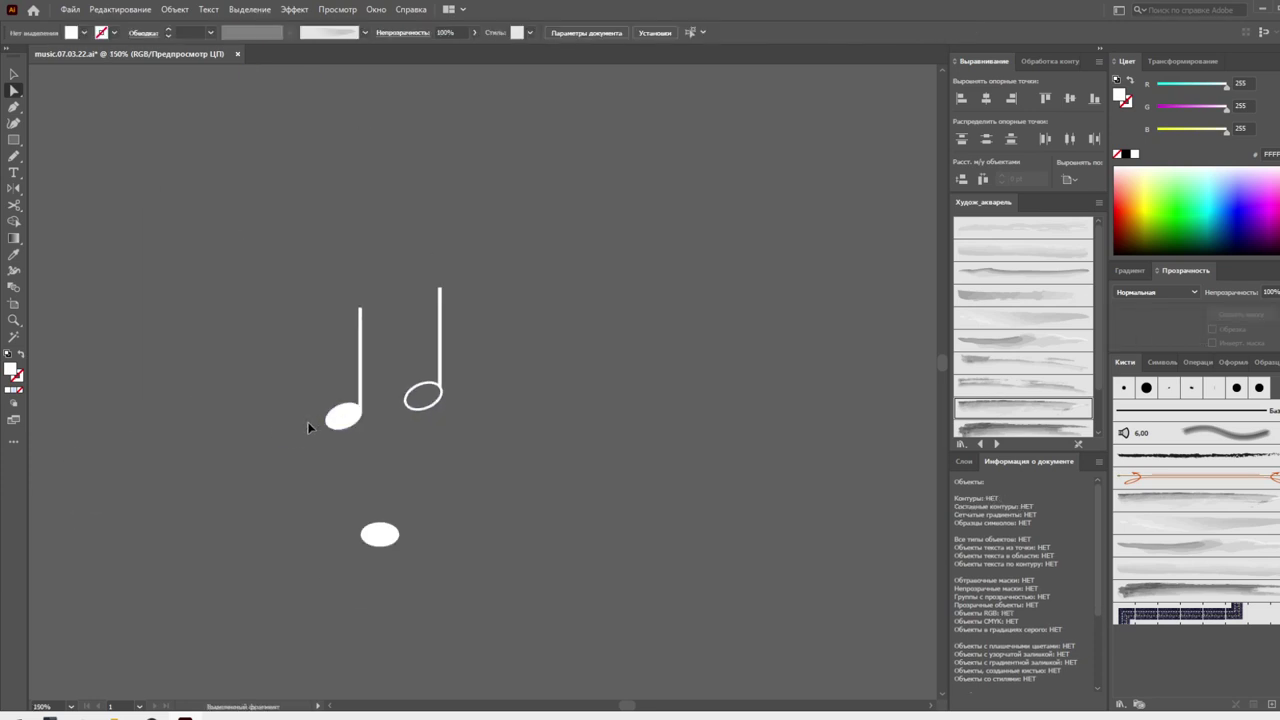
key(v)
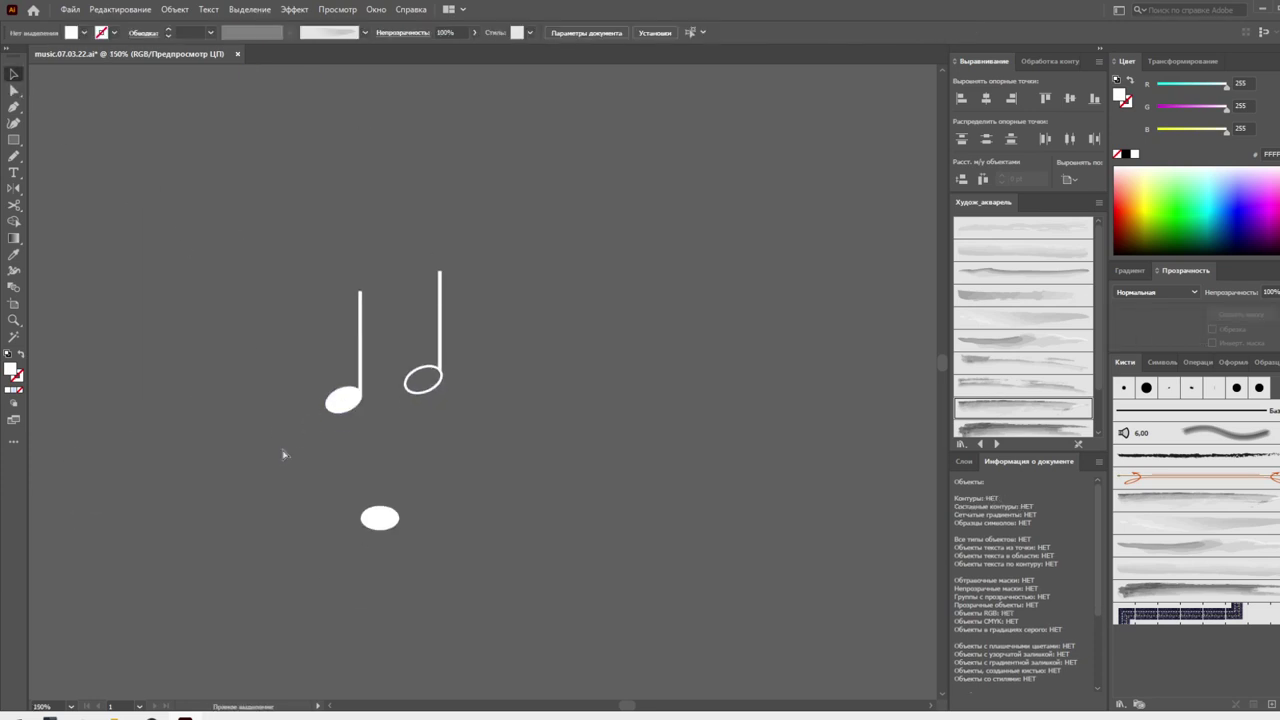
key(ctrl+plus)
key(ctrl+plus)
click(341, 351)
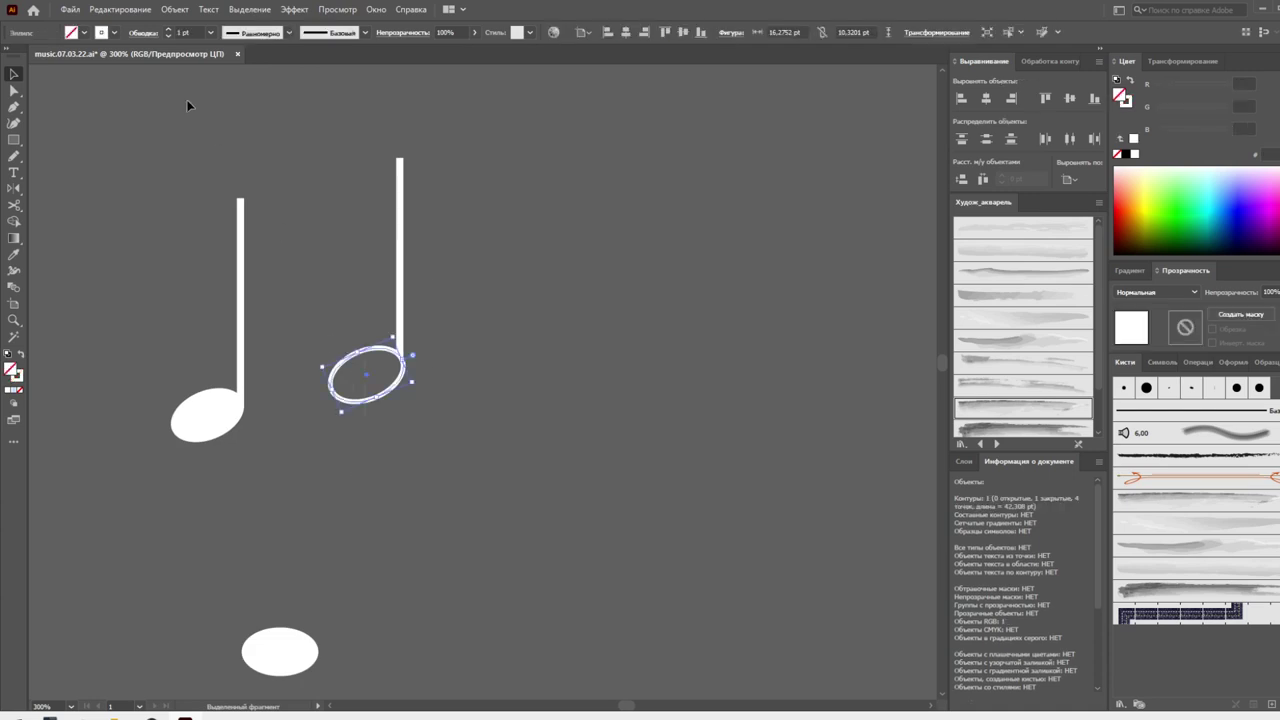
click(175, 9)
click(212, 172)
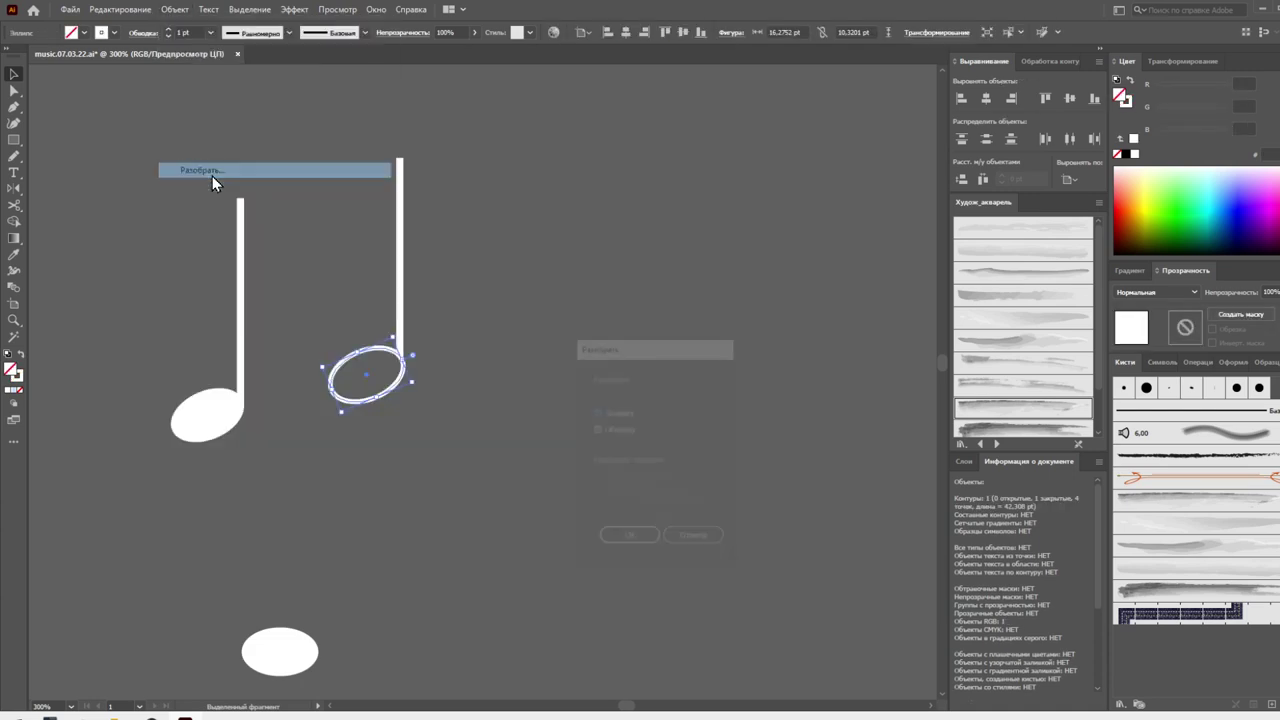
click(645, 538)
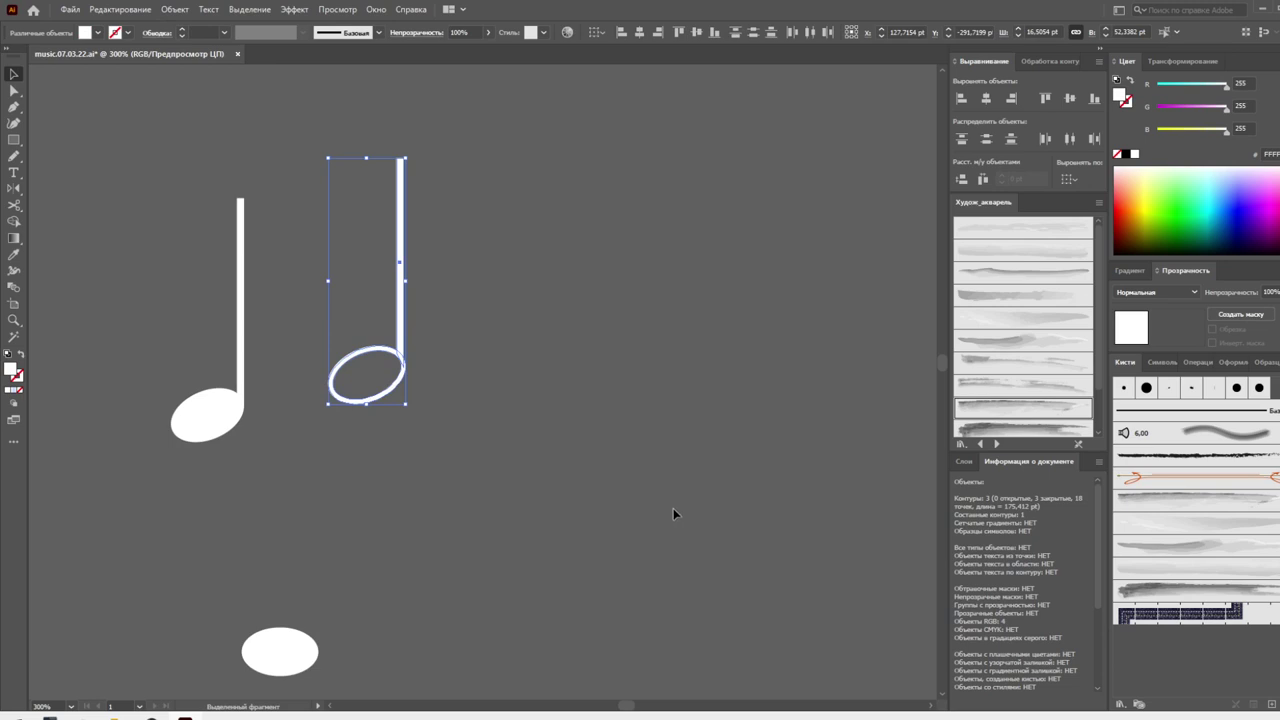
click(579, 497)
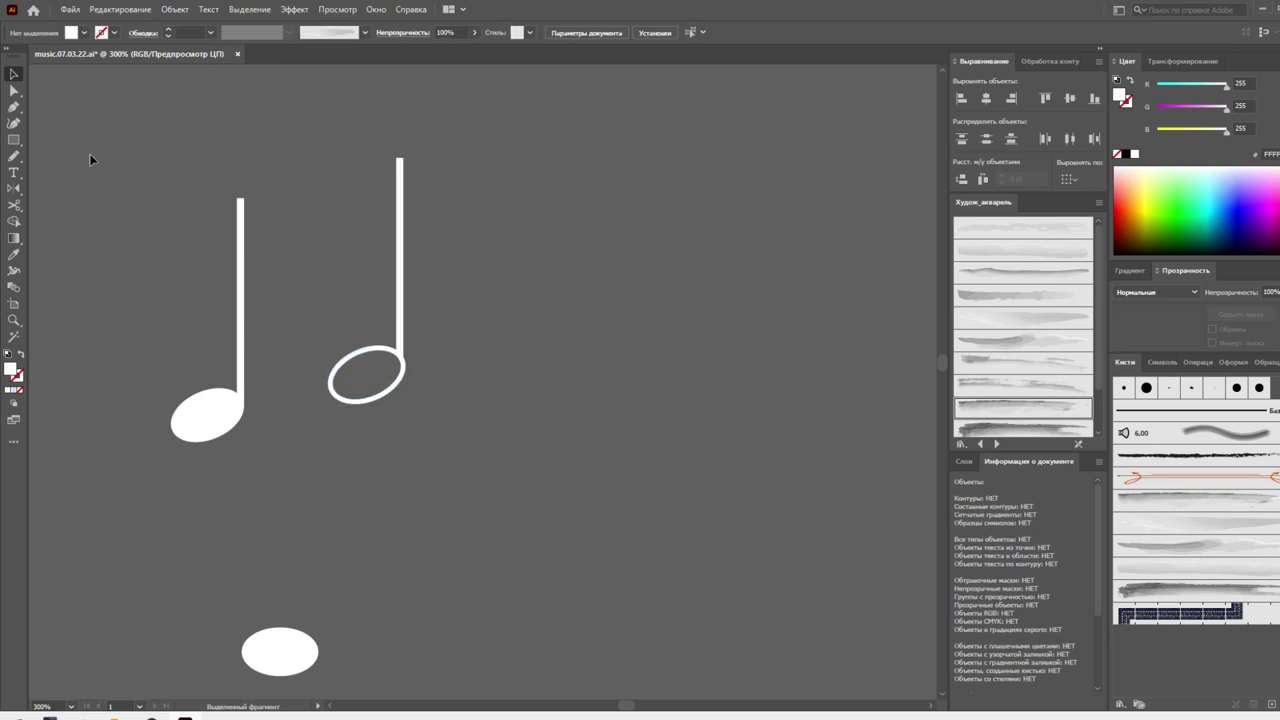
Build the sharp from two vertical bars and two 90°-rotated crossbars, grouped together
click(14, 140)
drag(534, 170, 543, 356)
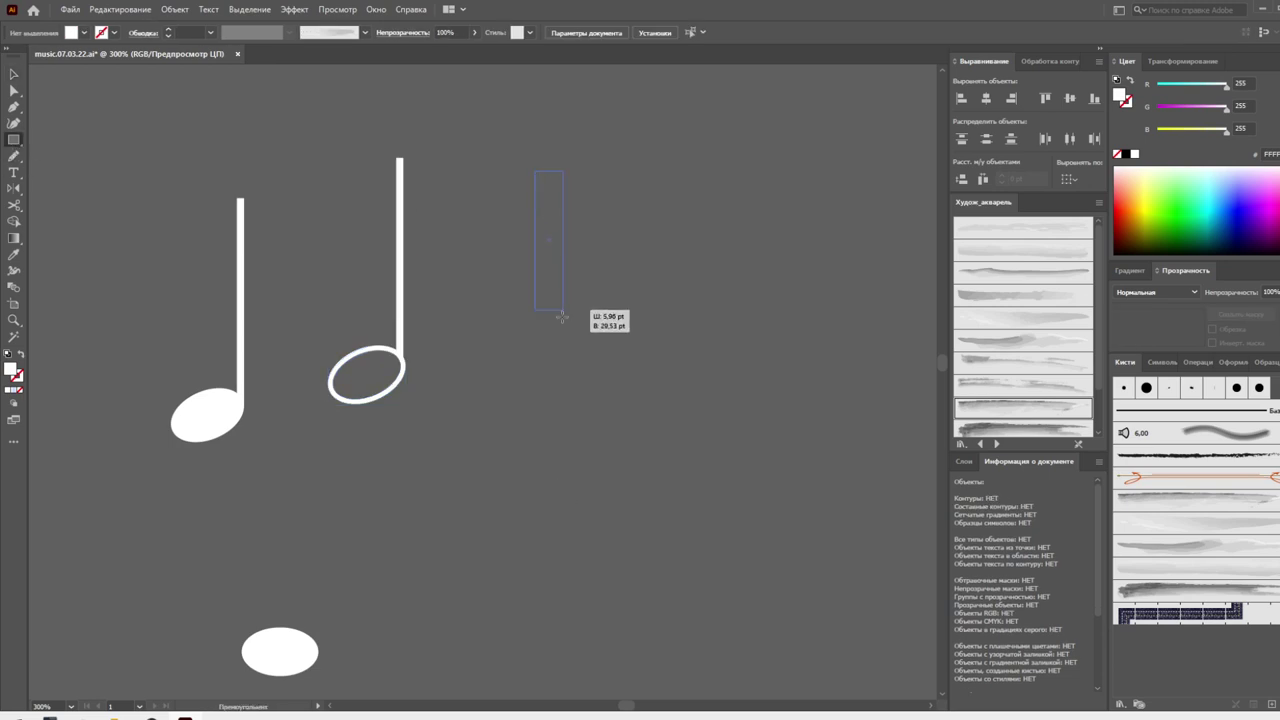
click(14, 74)
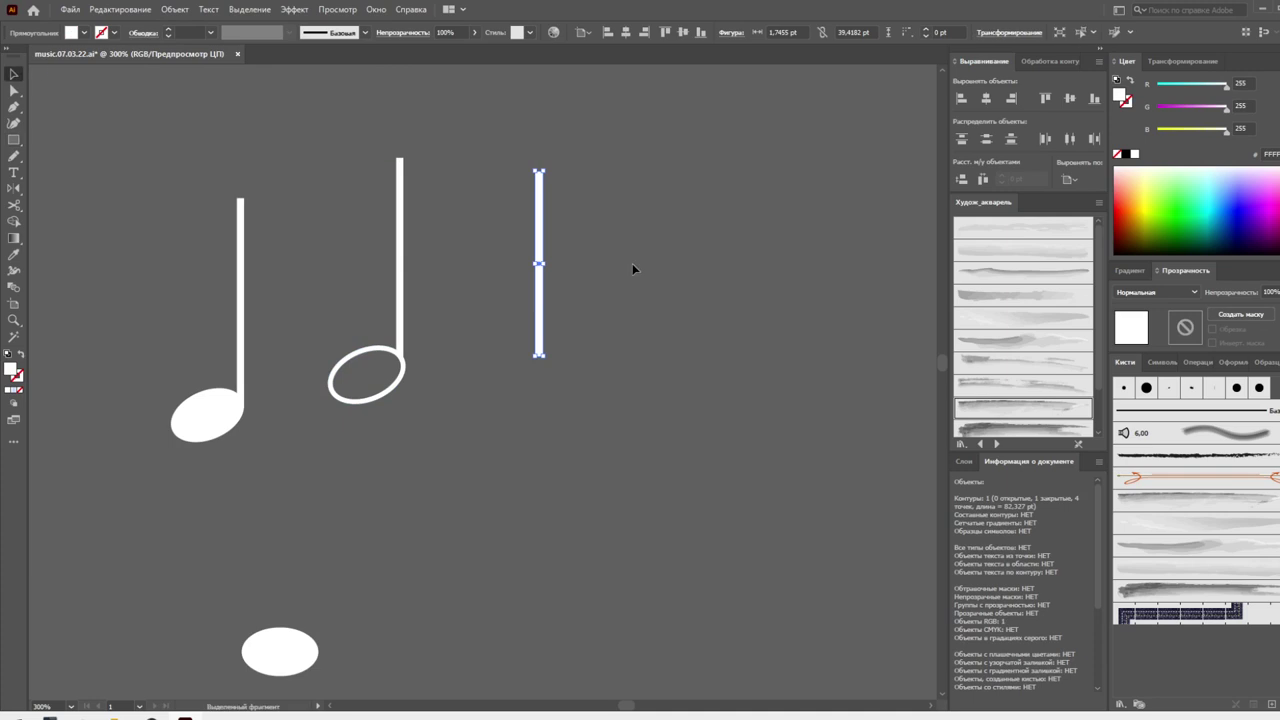
drag(540, 250, 594, 247)
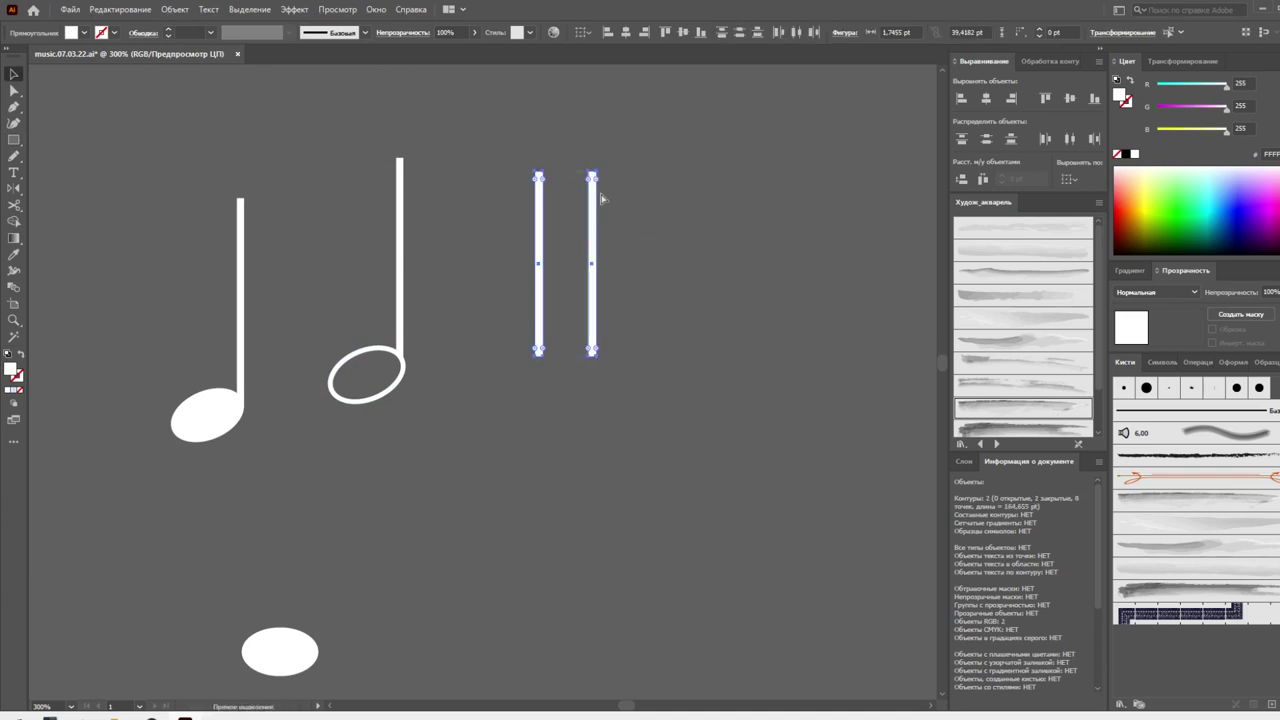
drag(605, 179, 648, 304)
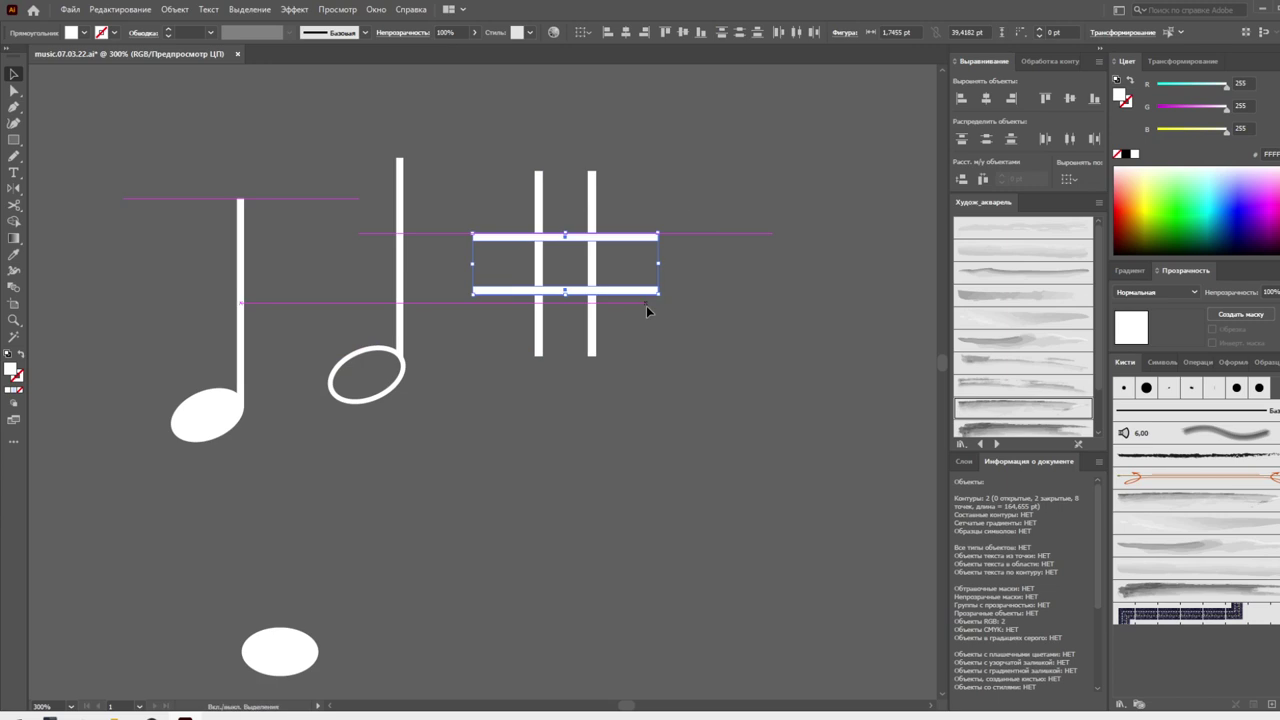
key(ctrl+a)
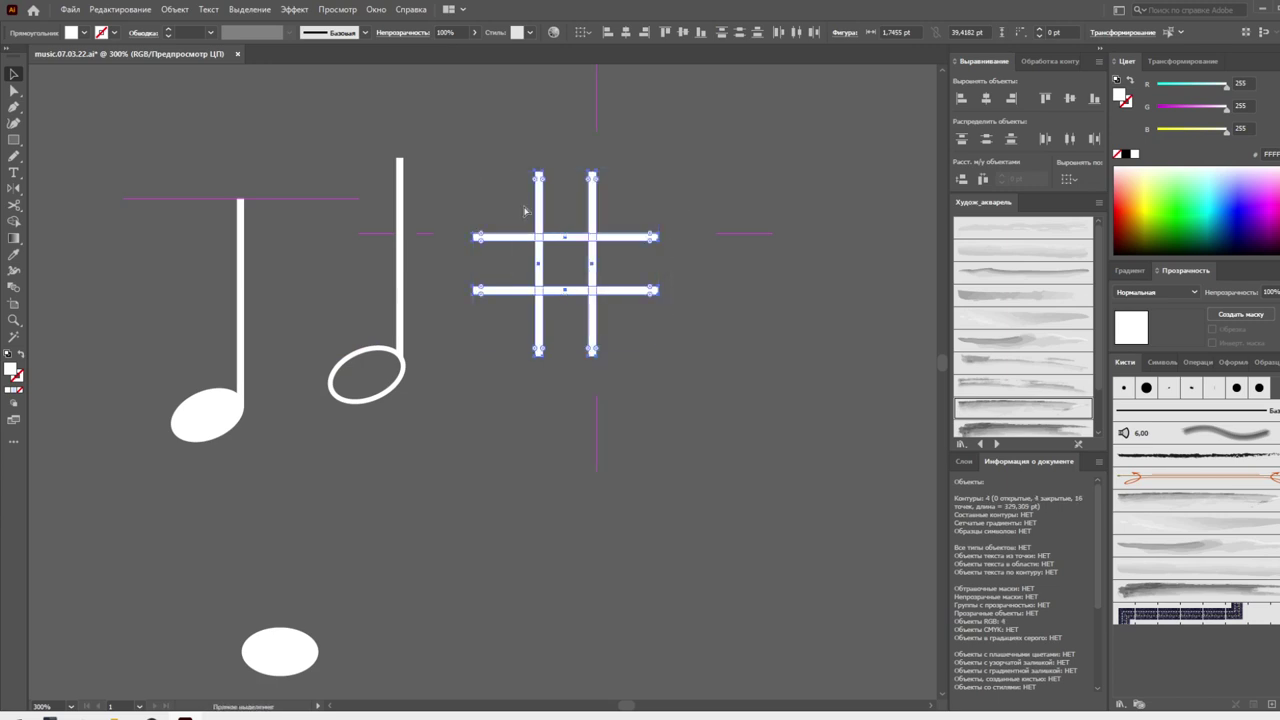
key(ctrl+g)
Narrow the sharp sign slightly and shear it into a slant
key(v)
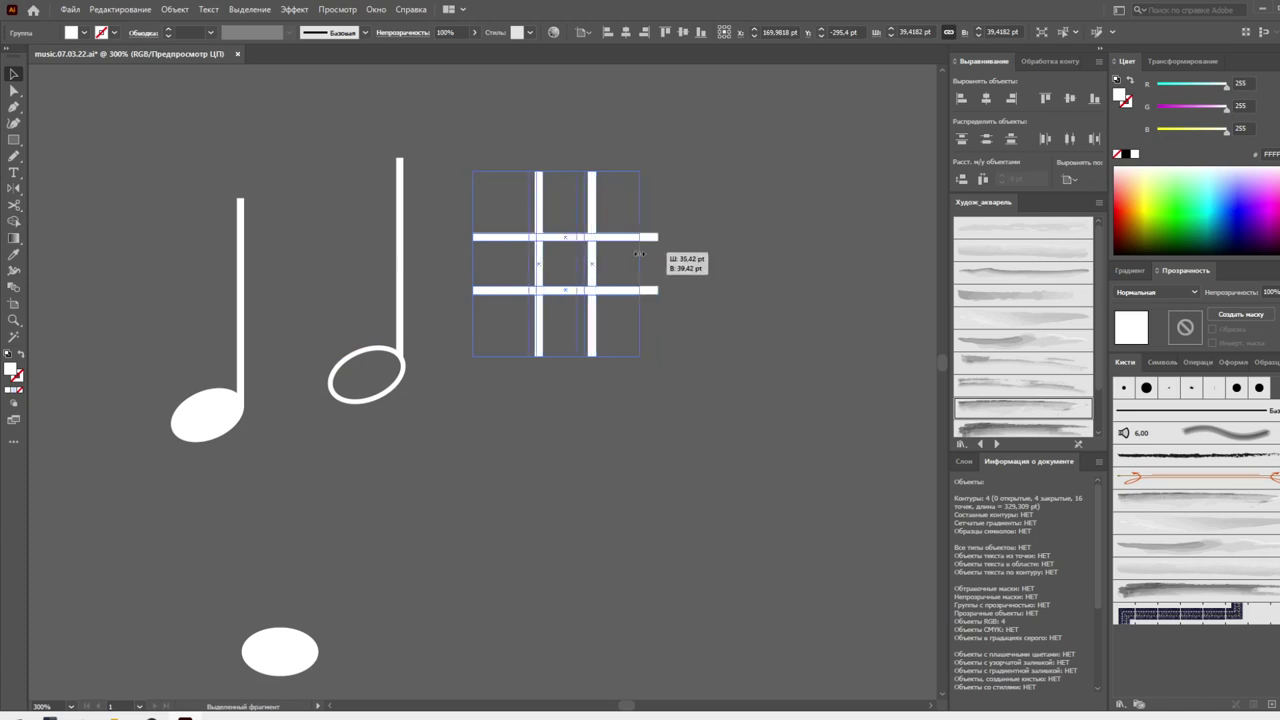
drag(661, 263, 651, 263)
key(a)
key(v)
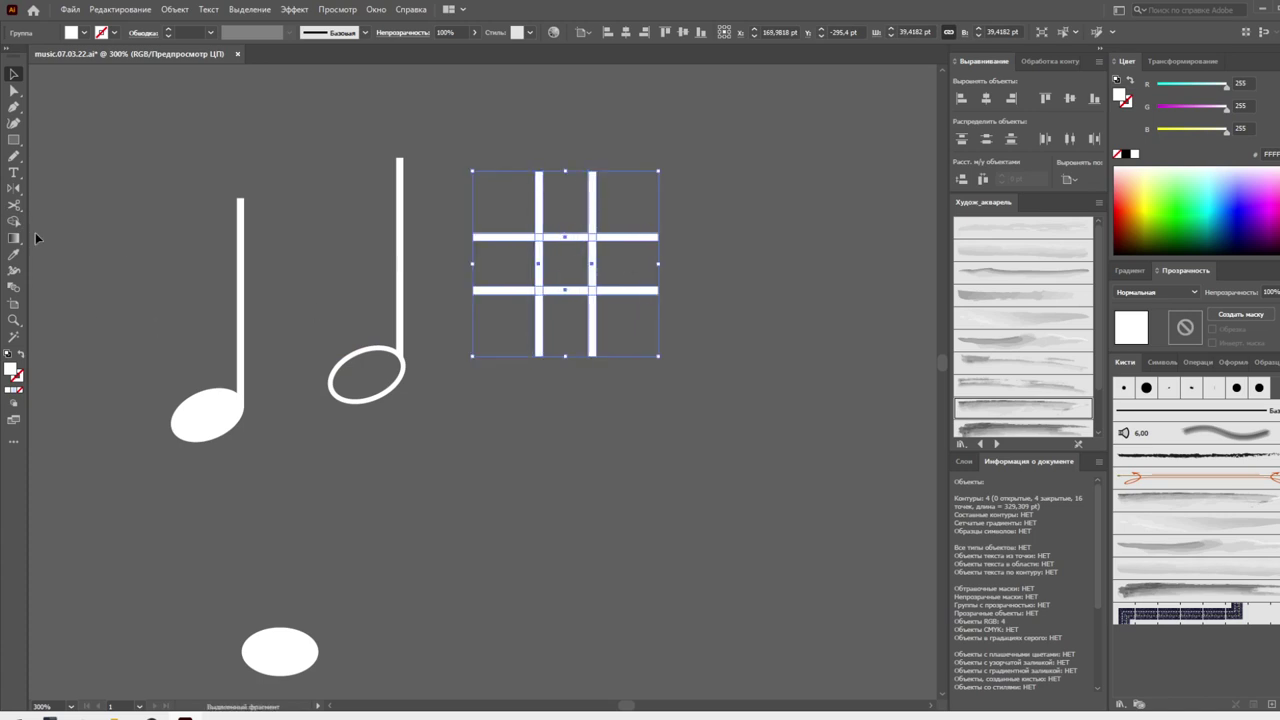
click(16, 190)
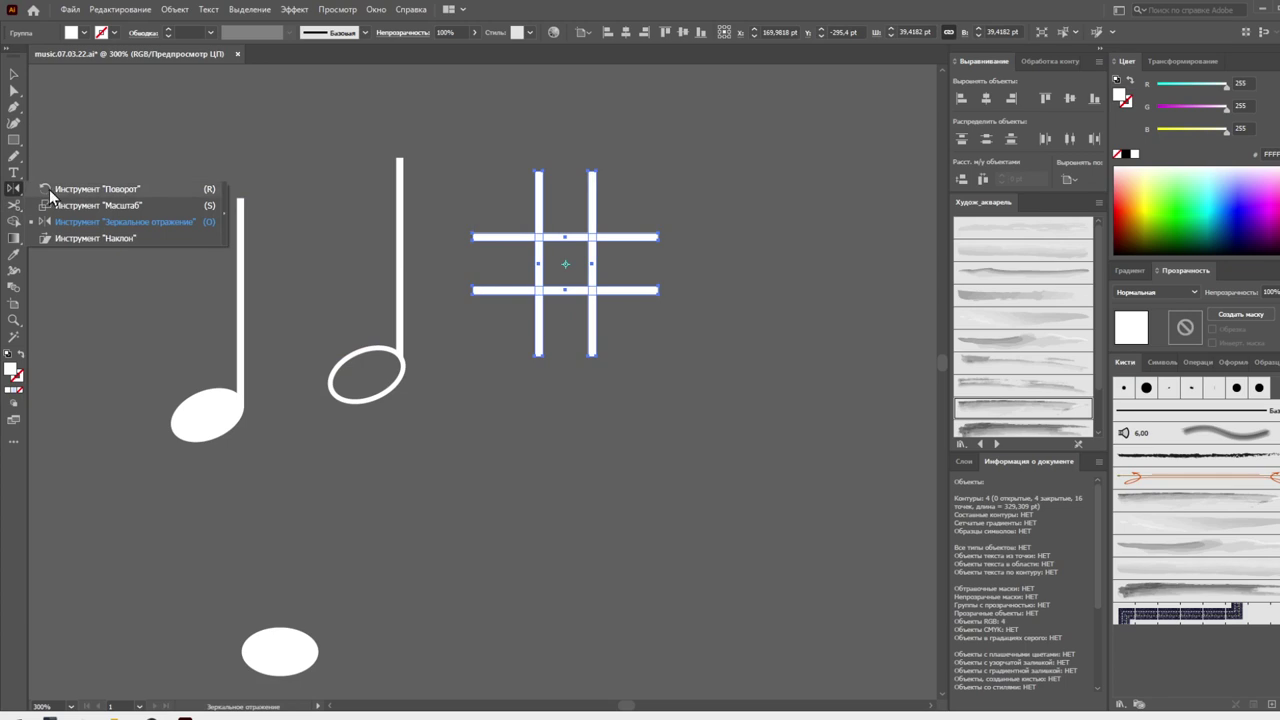
click(80, 238)
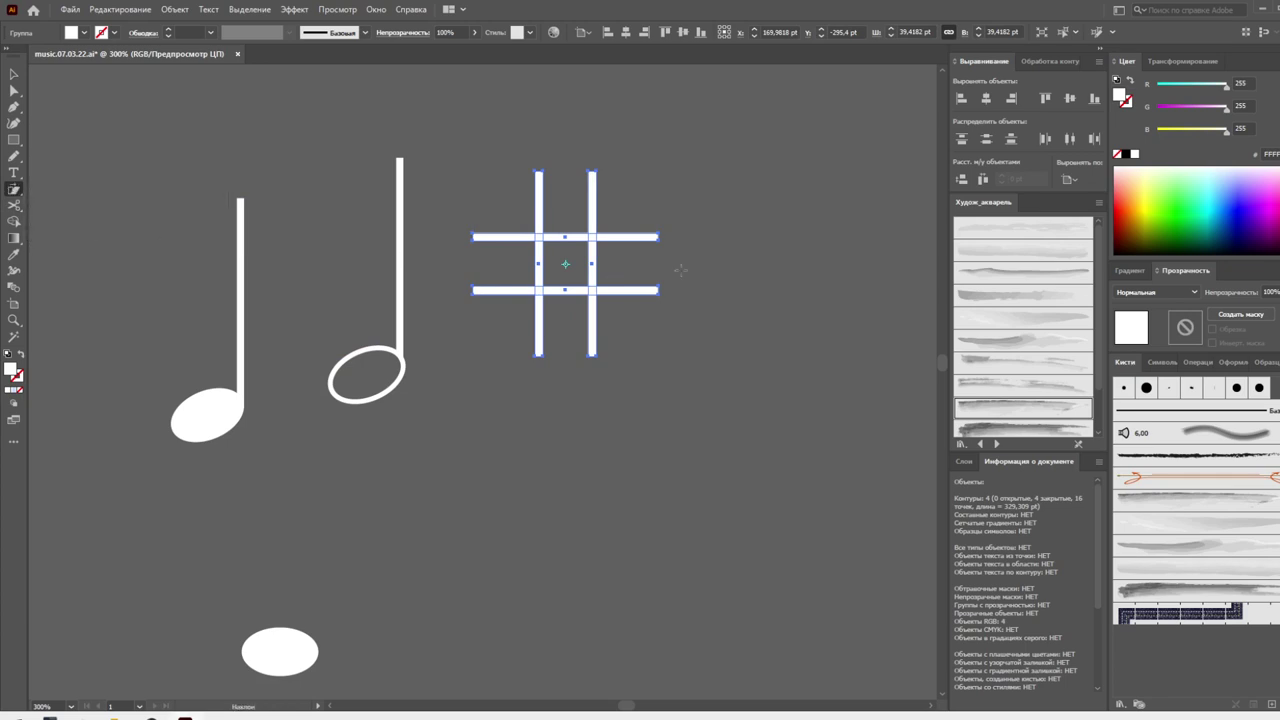
mouse_move(566, 264)
mouse_down()
mouse_move(586, 286)
mouse_move(569, 262)
mouse_up()
click(14, 74)
click(212, 158)
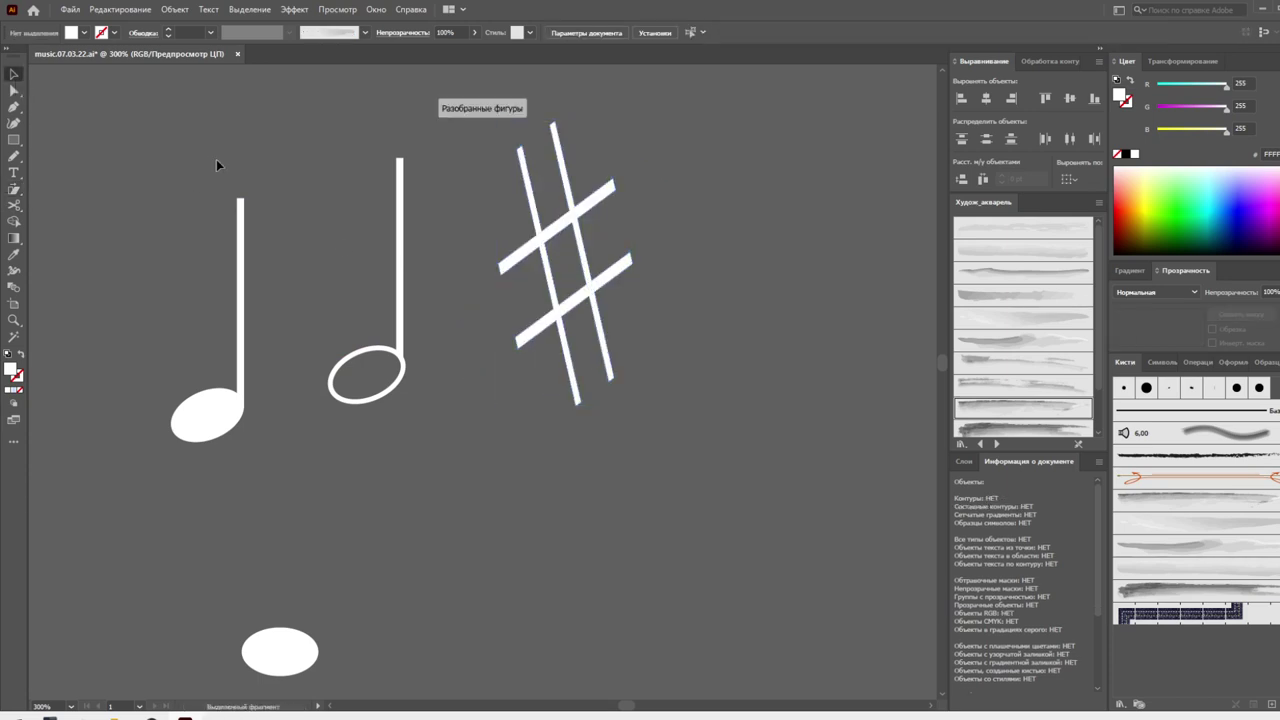
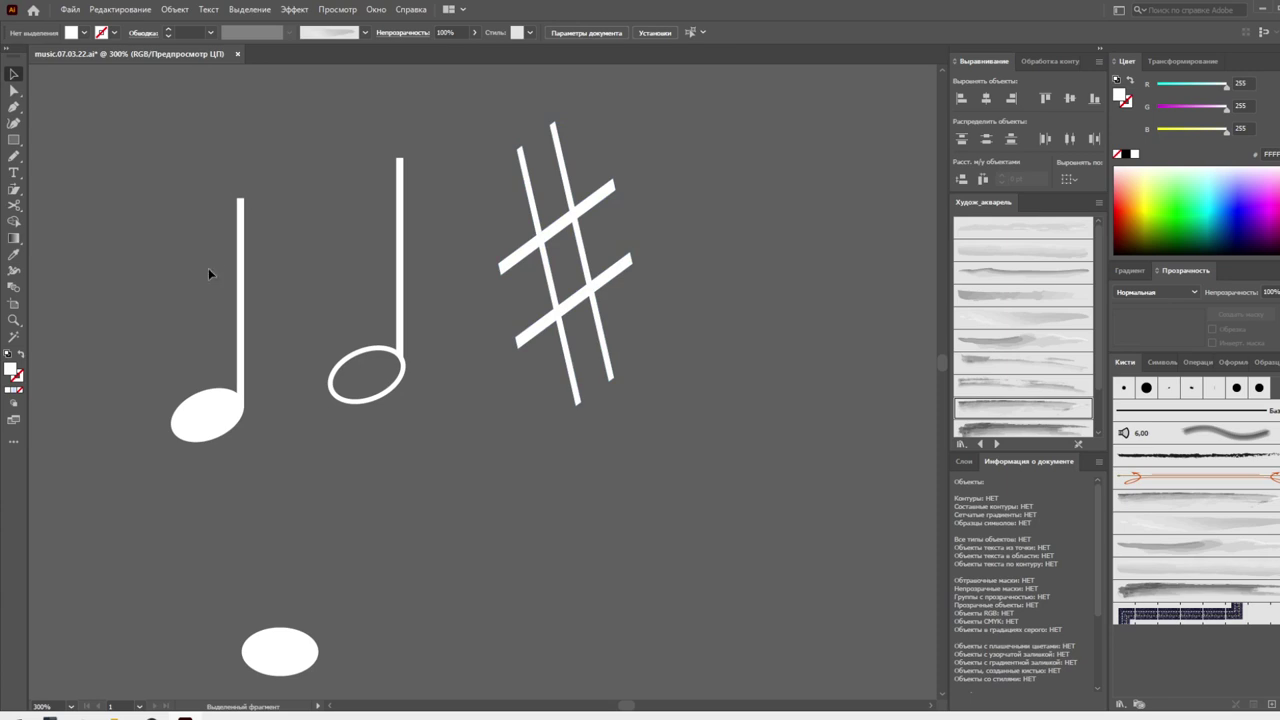
Duplicate the quarter note to the right and unite its stem and head into one shape
drag(244, 426, 745, 424)
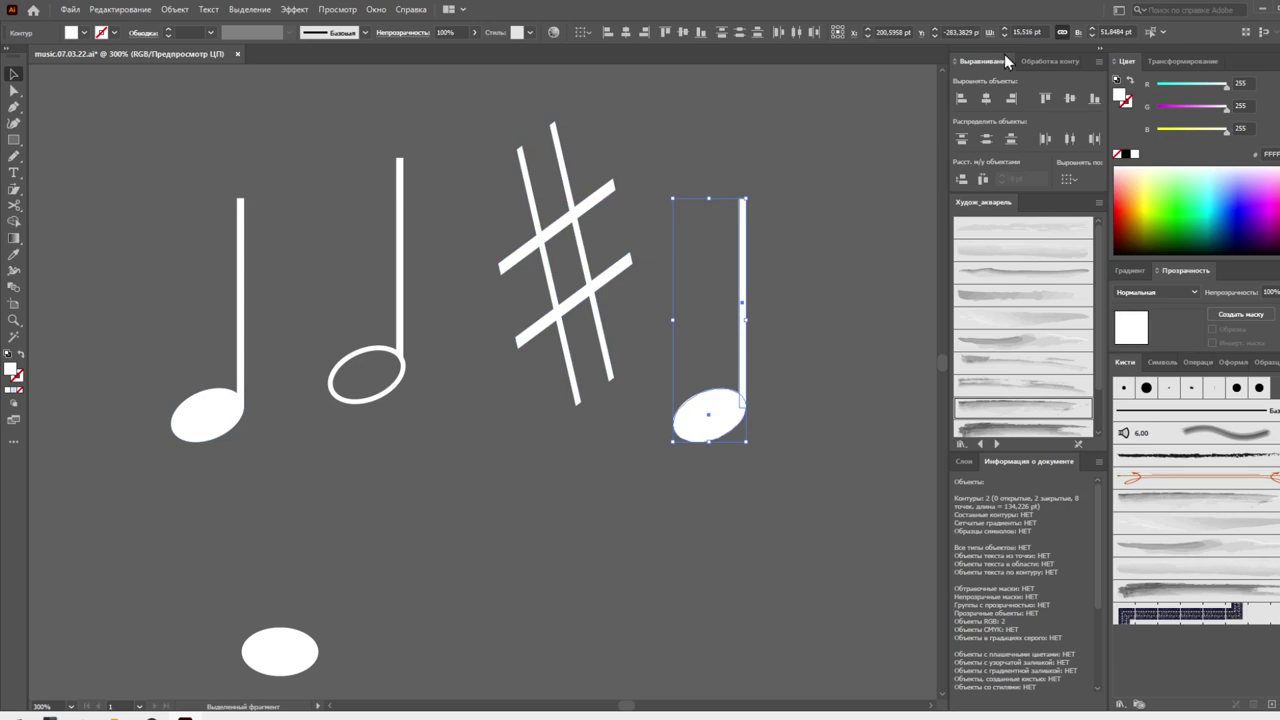
click(1050, 61)
click(962, 98)
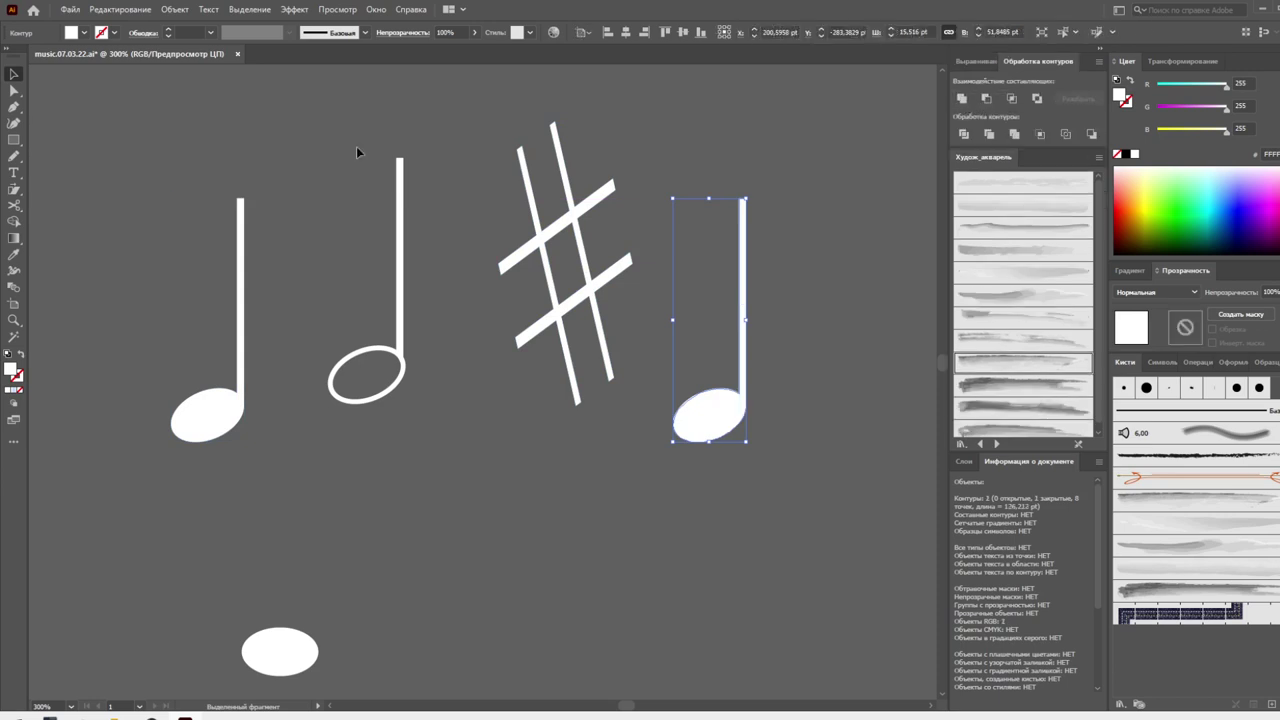
Draw a small rectangle above the copied note
click(14, 156)
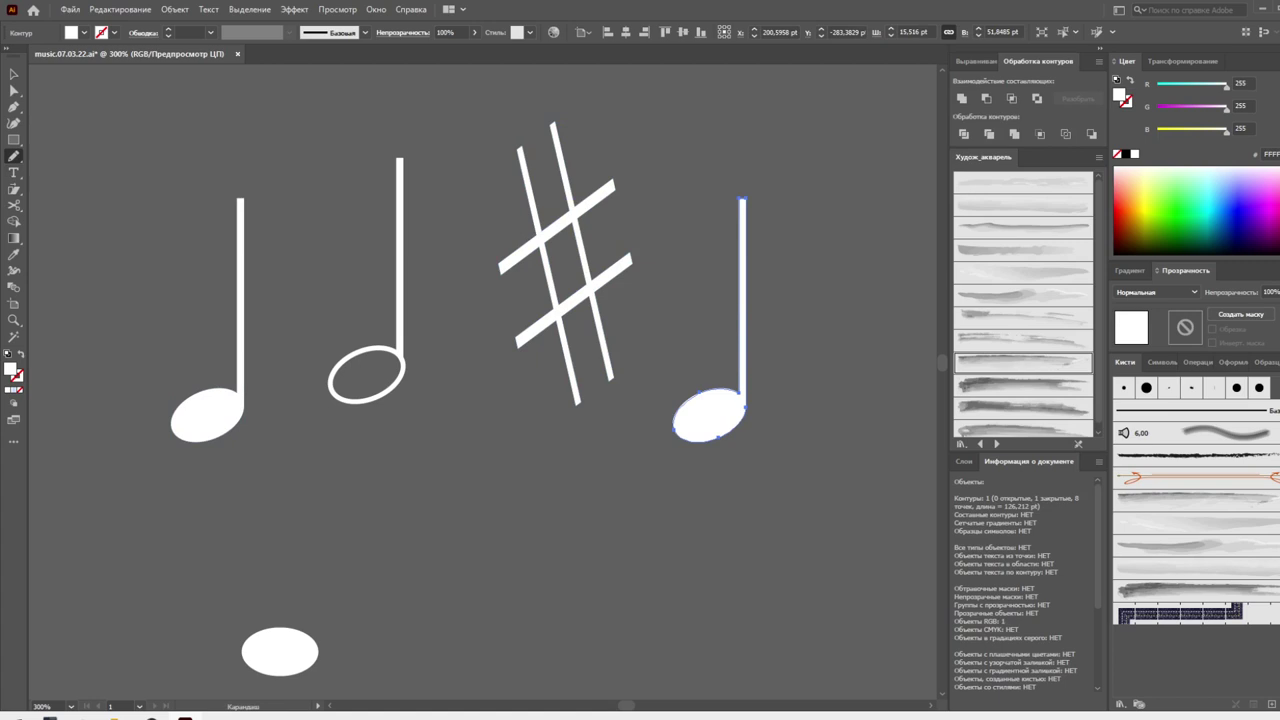
click(14, 140)
drag(655, 107, 839, 131)
Collapse one of the rectangle's corners to turn it into a thin triangle
key(a)
click(14, 73)
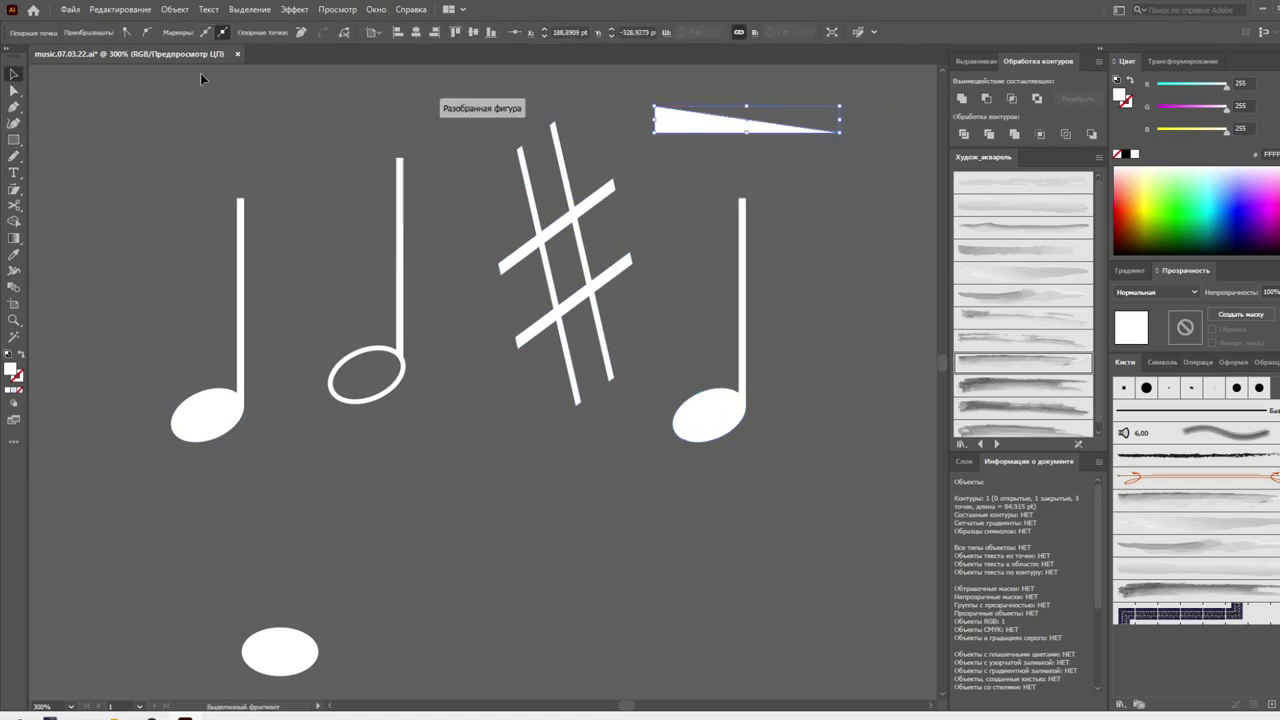
click(820, 152)
click(750, 118)
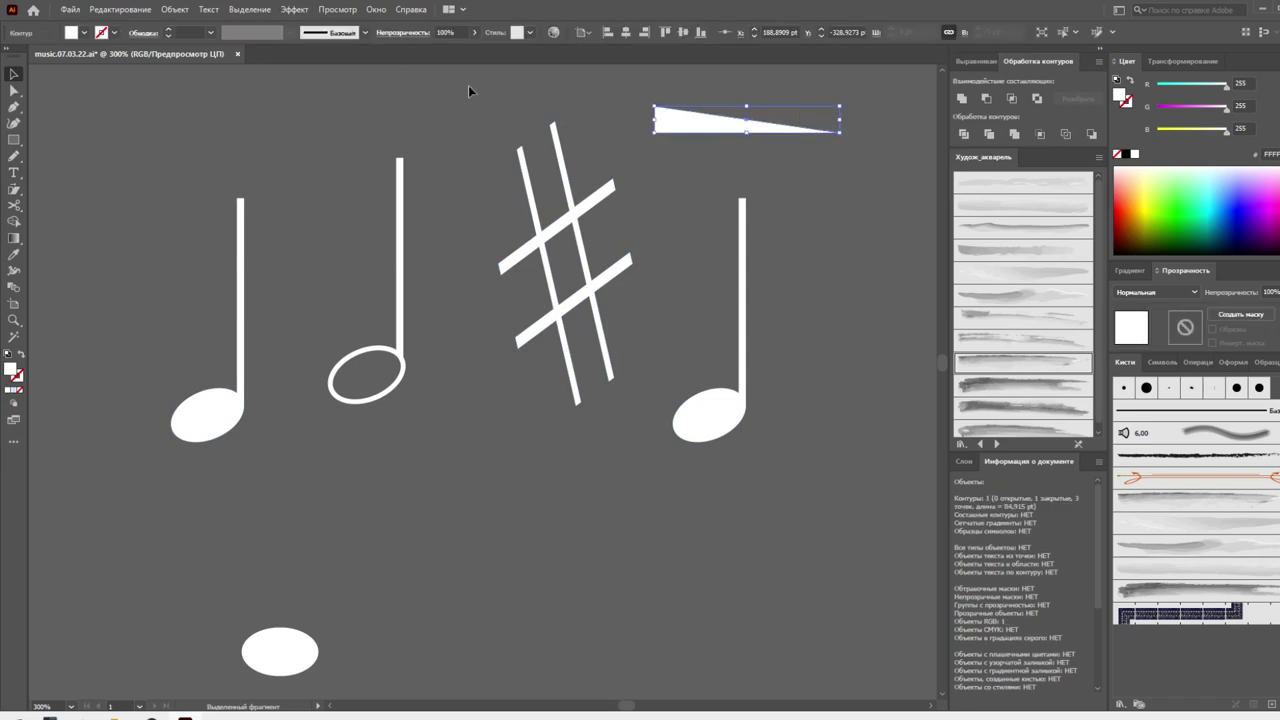
Warp the triangle with a Rise warp at Bend -100% and horizontal distortion -53%
click(294, 12)
mouse_move(341, 127)
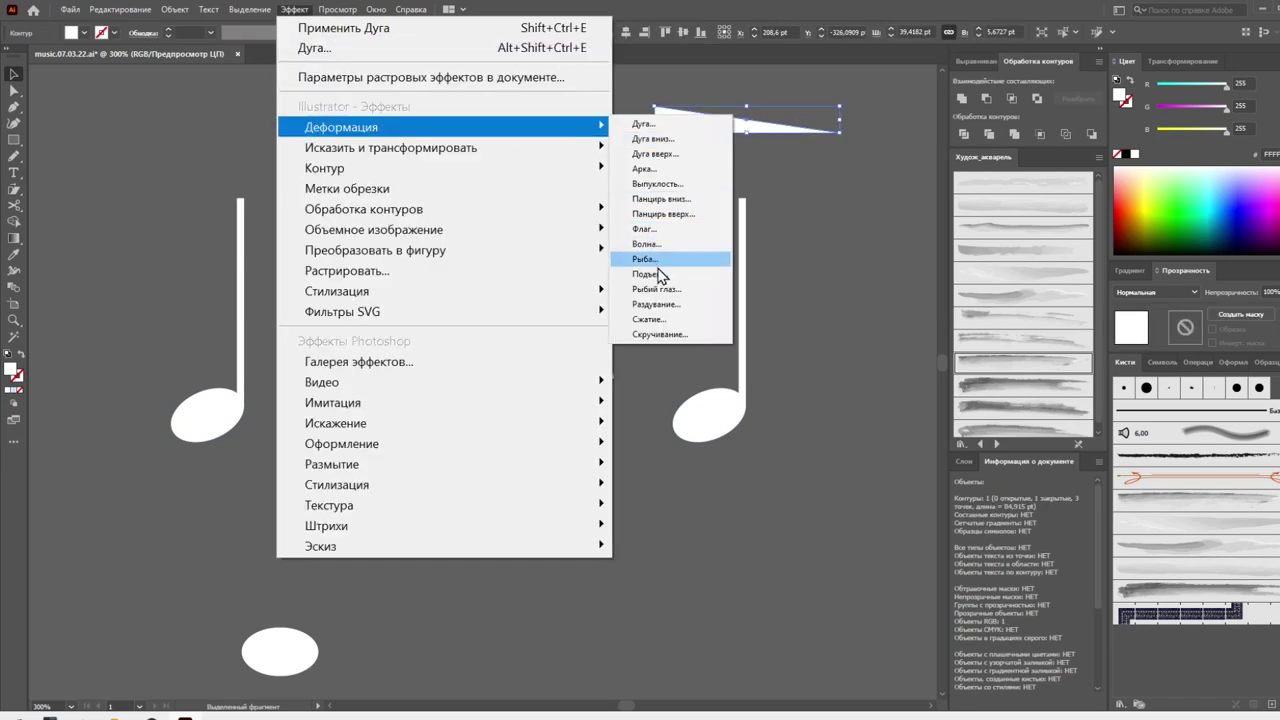
click(656, 231)
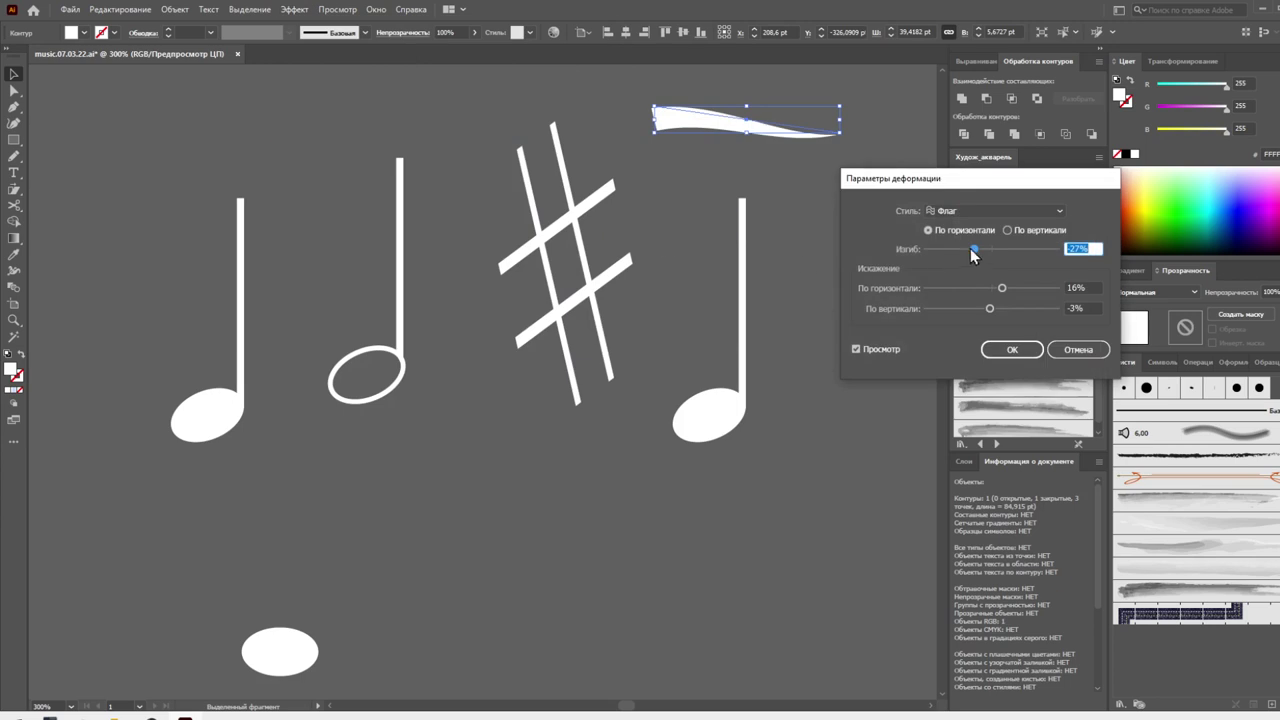
mouse_move(975, 254)
mouse_down()
mouse_move(1009, 251)
mouse_move(990, 289)
mouse_move(977, 250)
mouse_move(951, 253)
mouse_up()
click(990, 308)
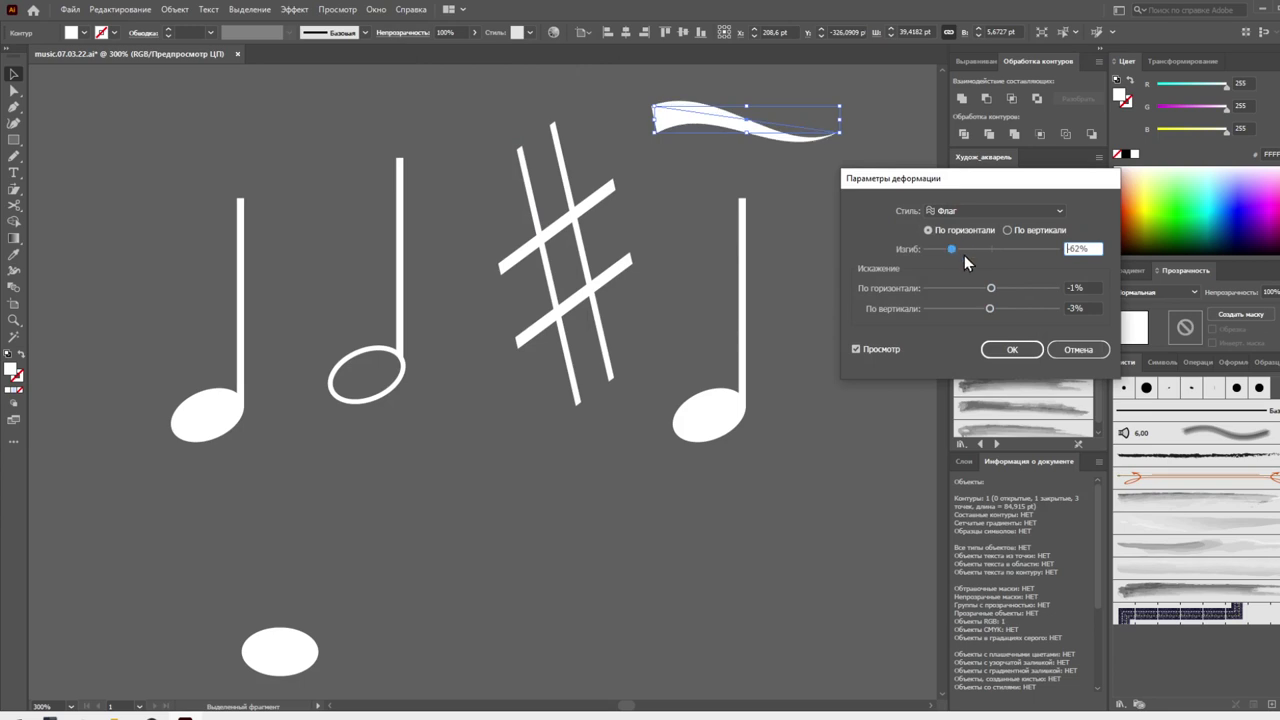
click(979, 212)
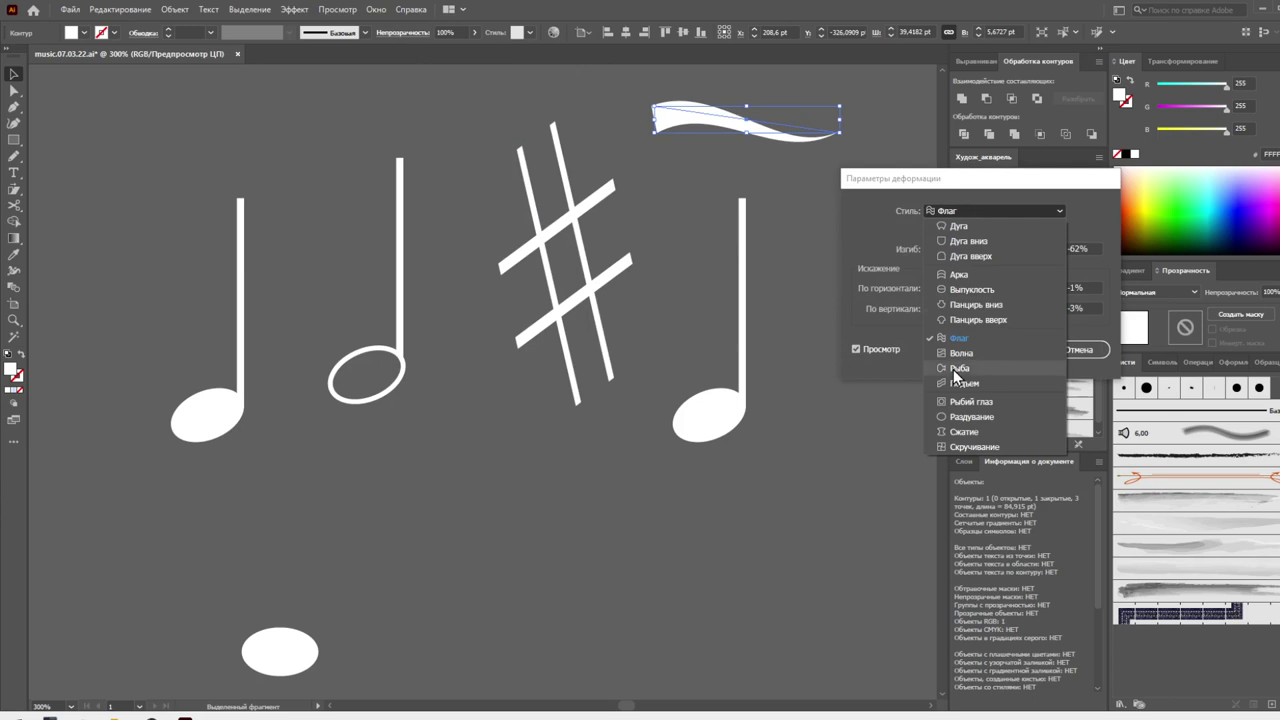
click(953, 369)
click(983, 254)
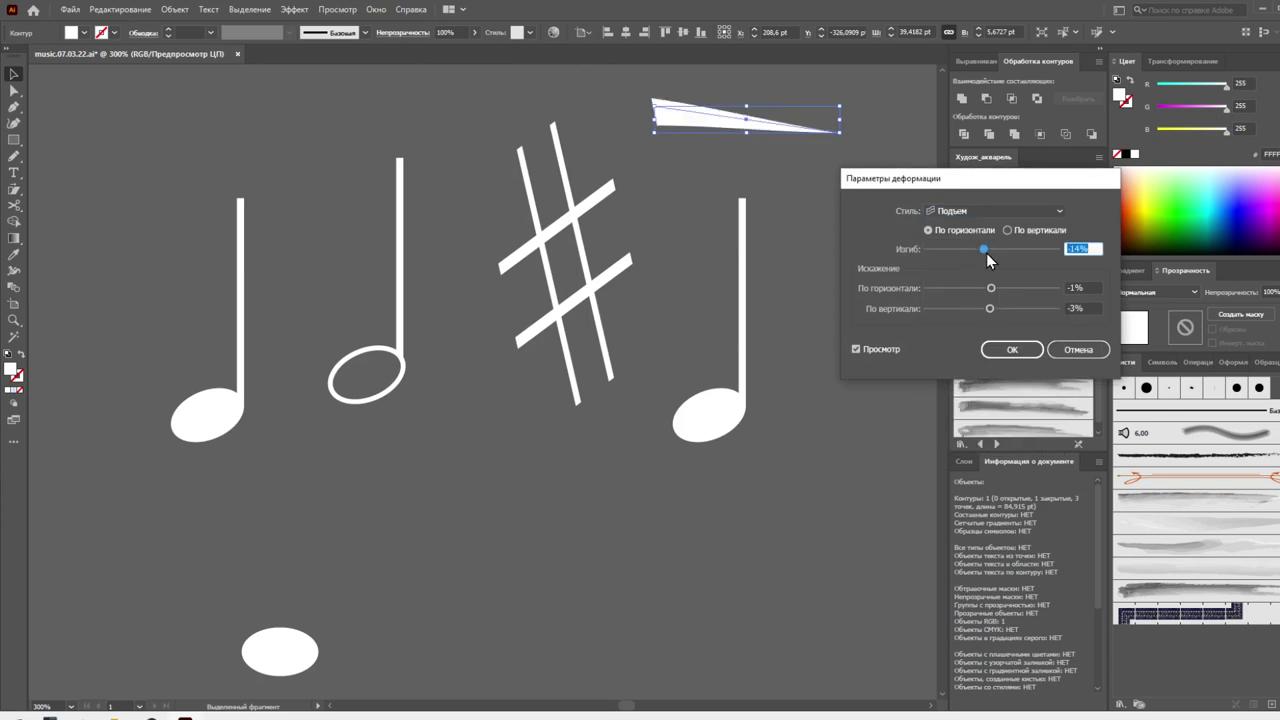
mouse_move(986, 251)
mouse_down()
mouse_move(1037, 253)
mouse_move(941, 250)
mouse_up()
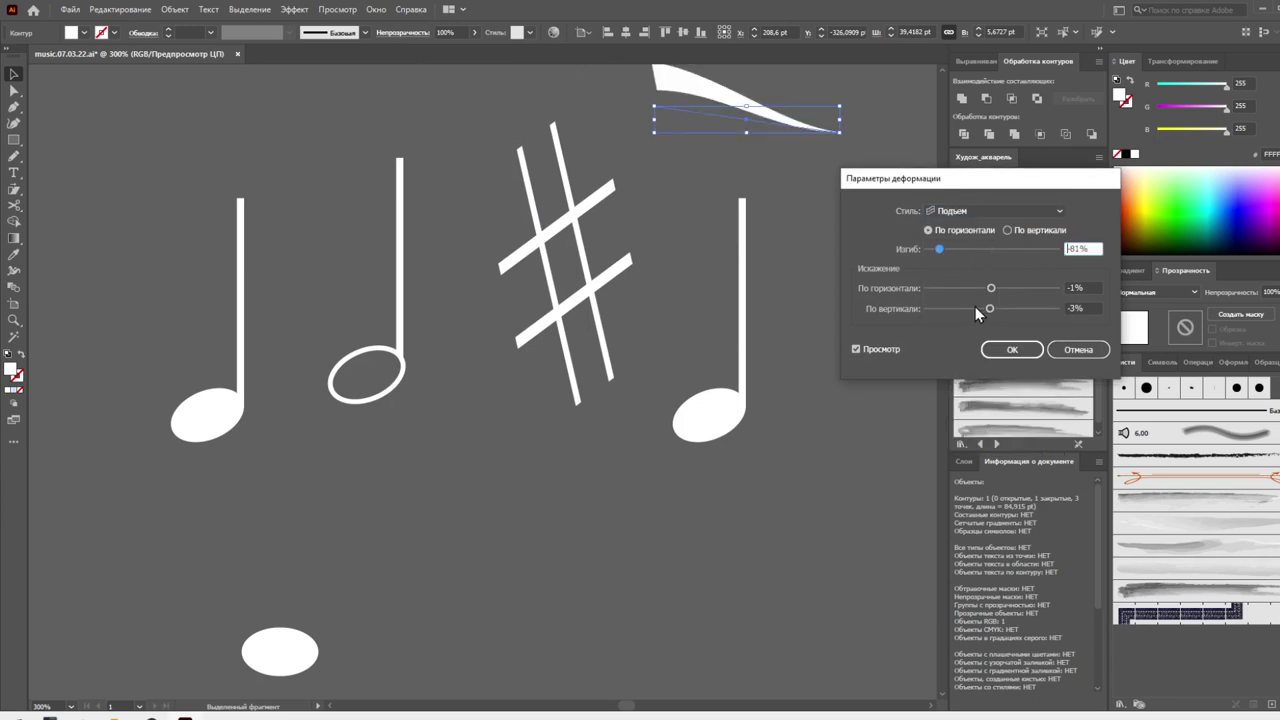
mouse_move(975, 308)
mouse_down()
mouse_move(1003, 290)
mouse_move(958, 289)
mouse_move(929, 249)
mouse_move(946, 253)
mouse_move(927, 250)
mouse_move(960, 310)
mouse_move(1022, 312)
mouse_move(990, 310)
mouse_up()
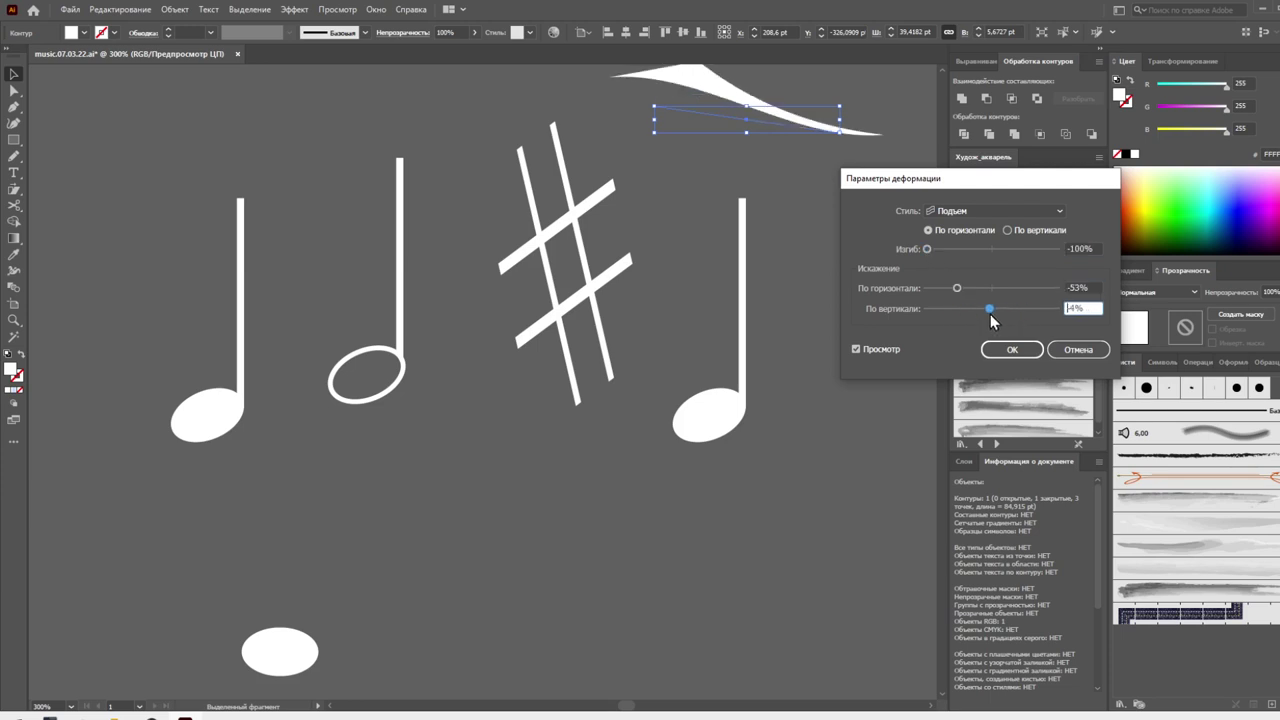
Confirm the warp and expand the appearance into an editable shape
click(1008, 349)
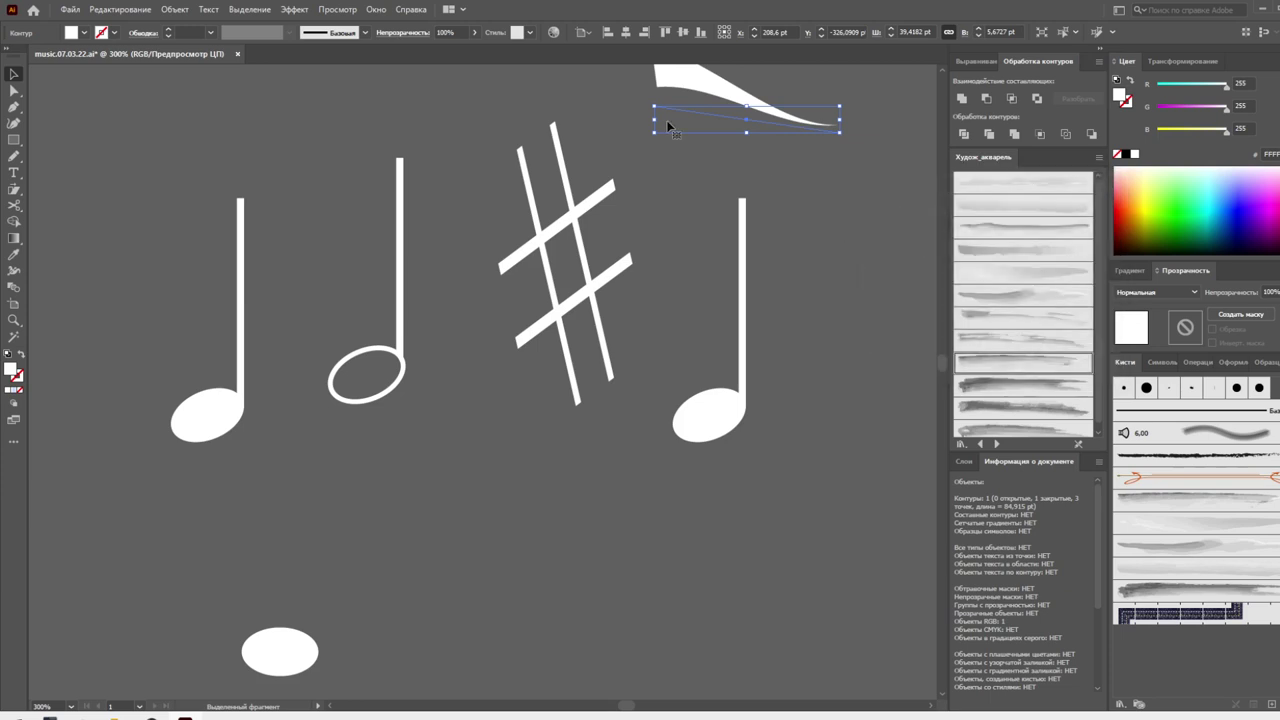
click(175, 9)
click(241, 186)
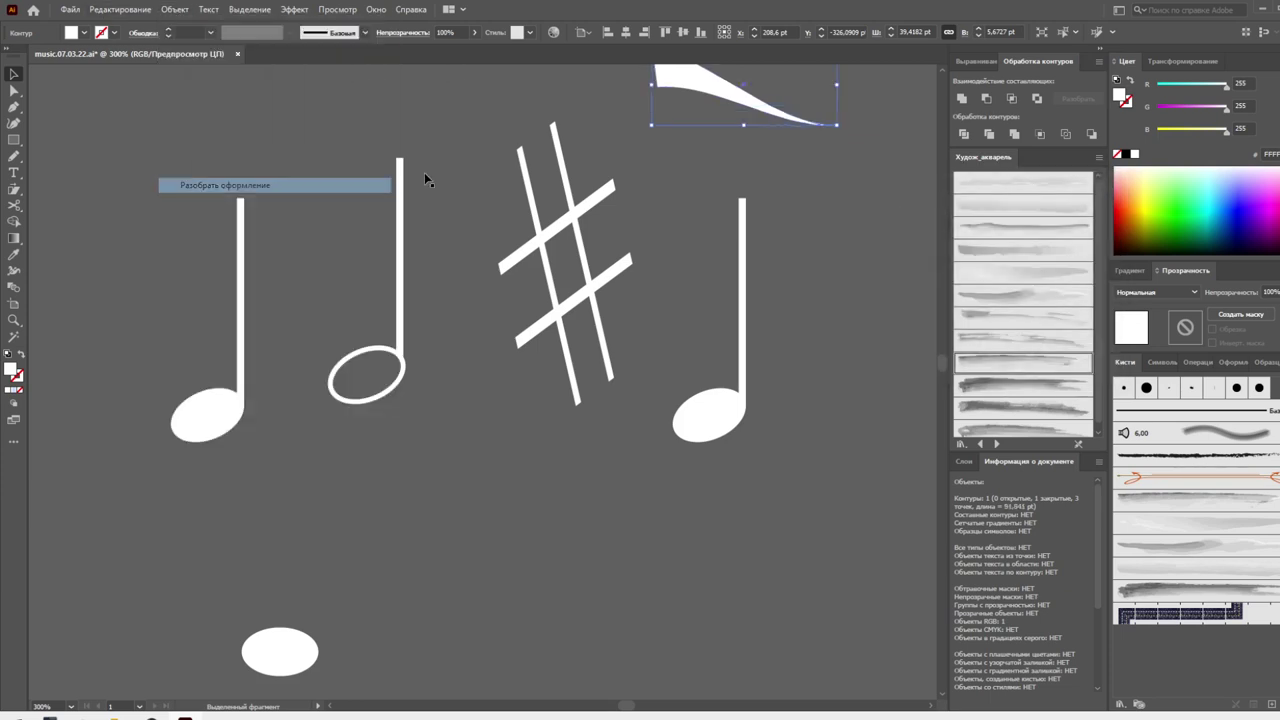
Shrink the curved flag and attach it to the top of the right note's stem
mouse_move(849, 95)
mouse_down()
mouse_move(706, 94)
mouse_move(790, 246)
mouse_up()
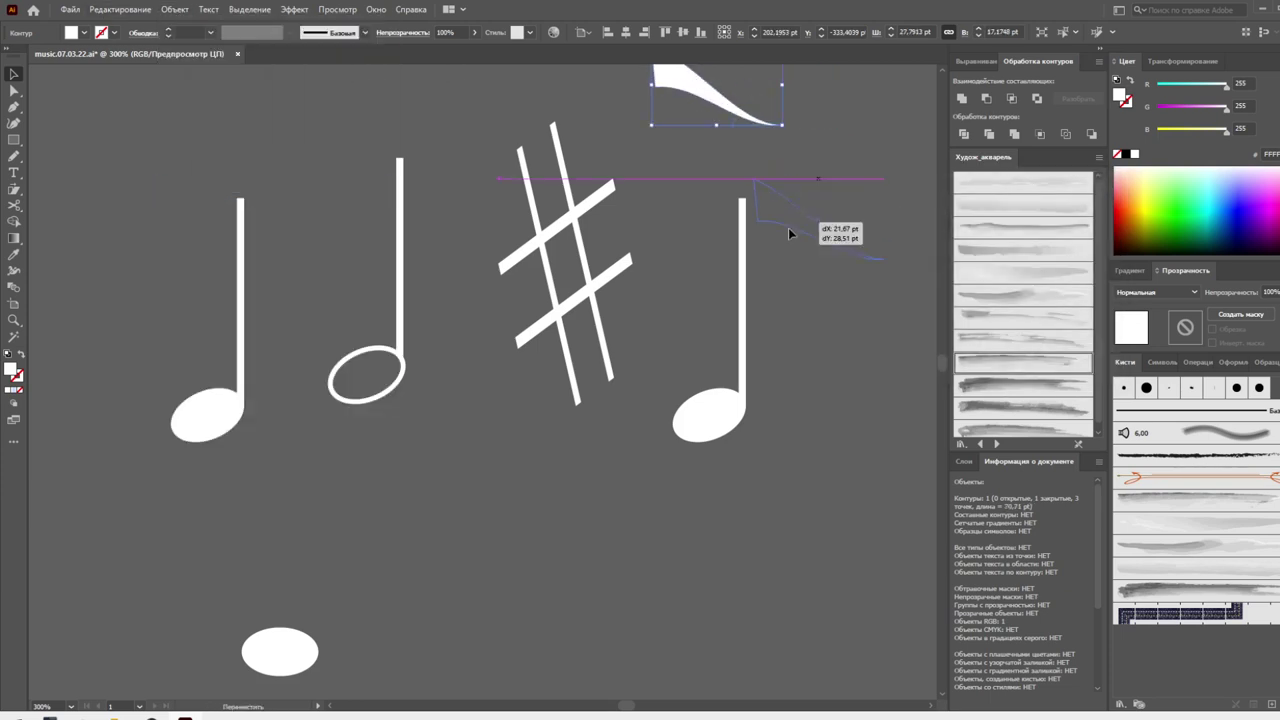
drag(866, 283, 828, 249)
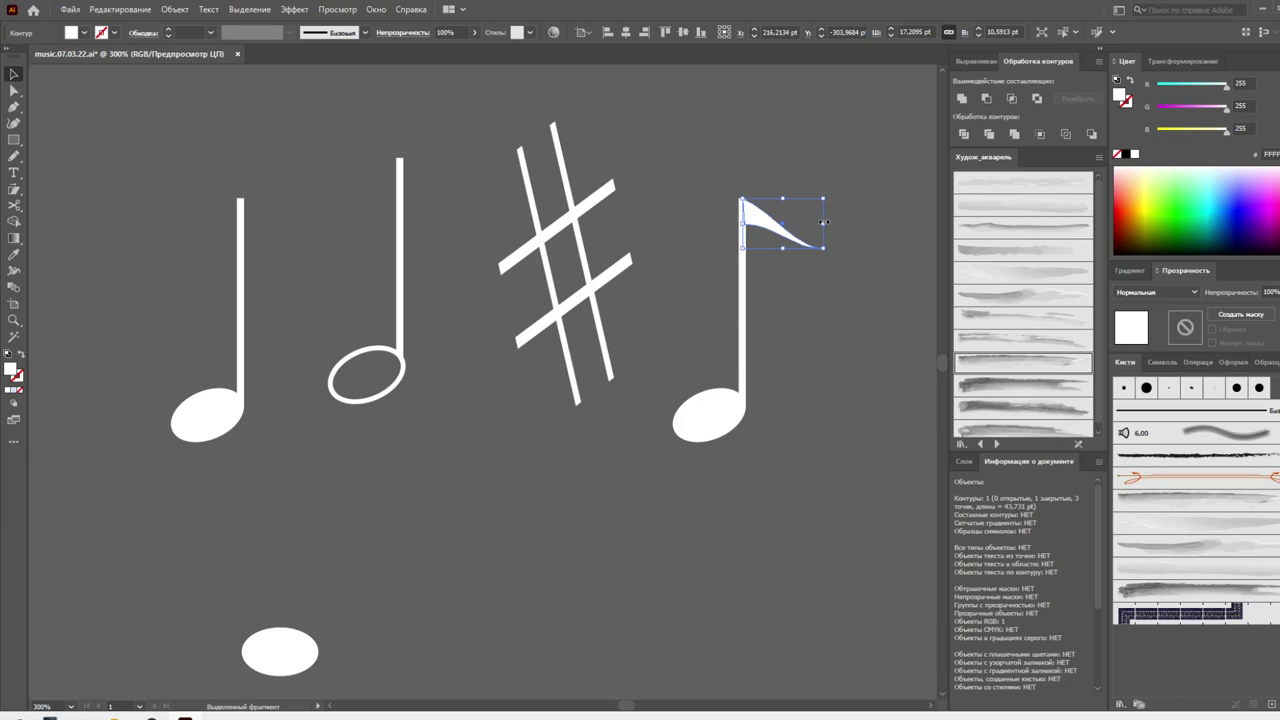
drag(823, 222, 806, 222)
click(859, 230)
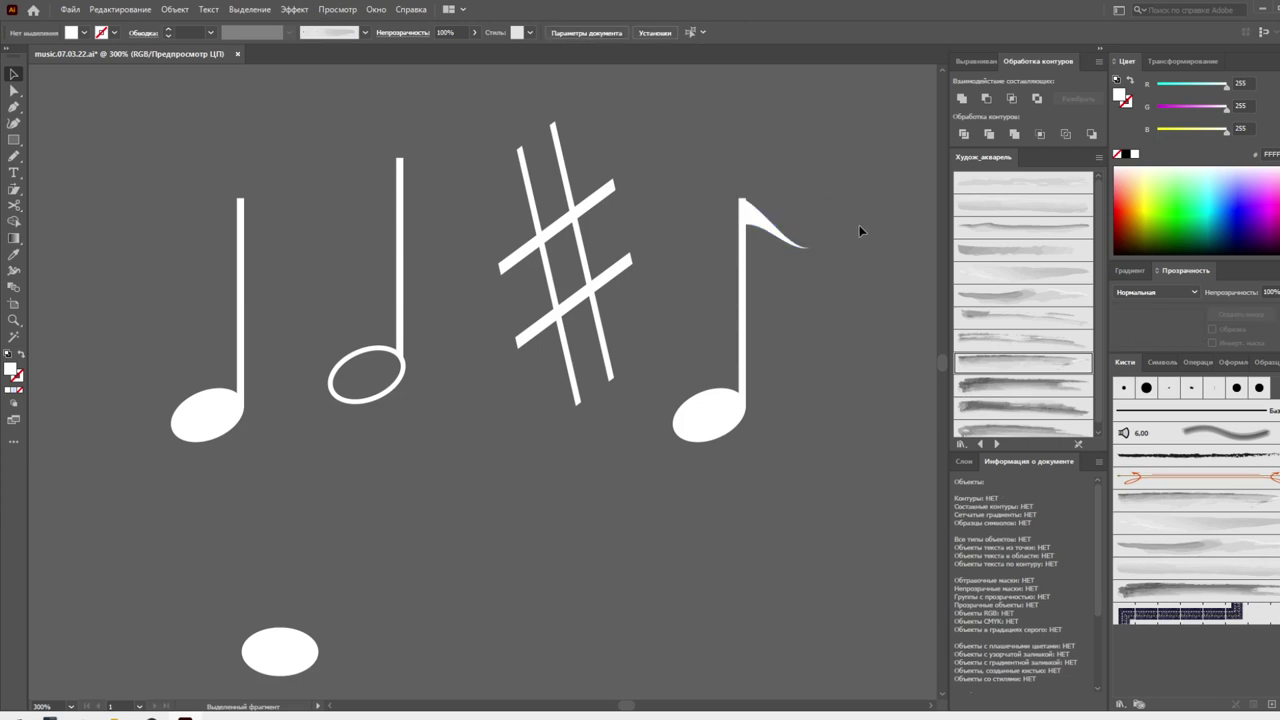
Drag the flag's tip anchors and curve handles so the tip curls down narrowly
click(788, 238)
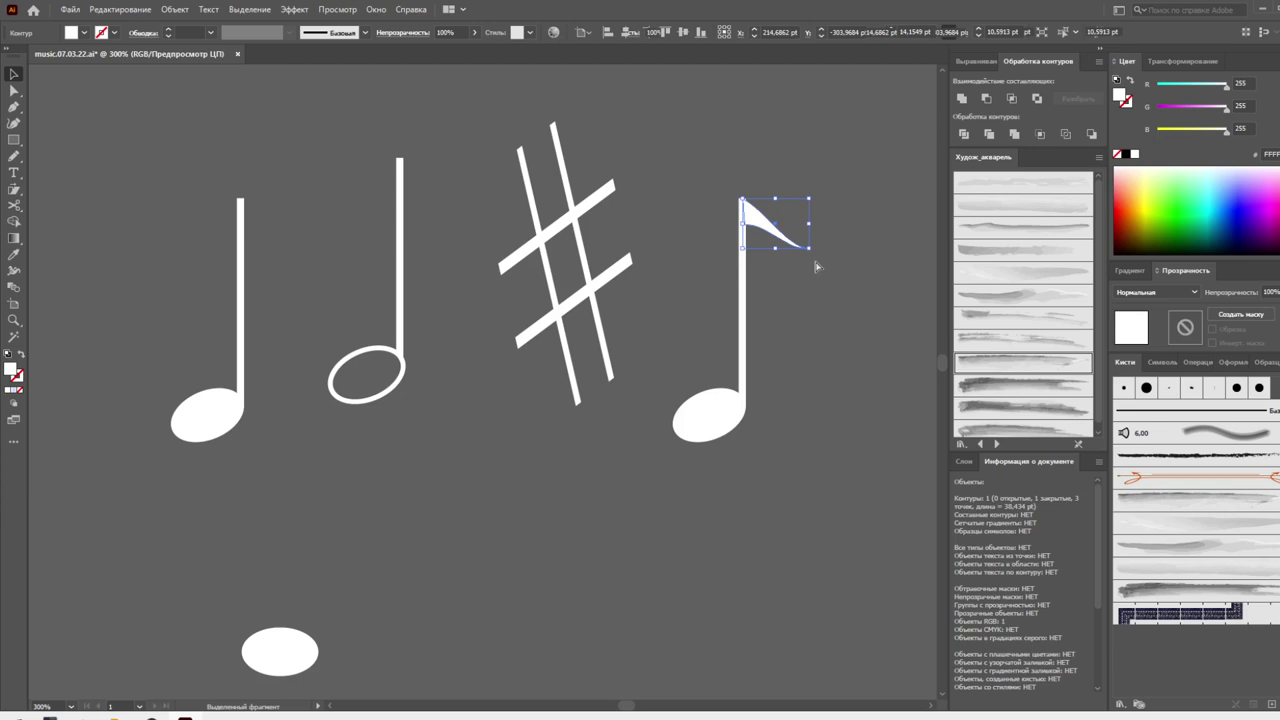
key(a)
mouse_move(808, 249)
mouse_down()
mouse_move(797, 255)
mouse_move(796, 236)
mouse_move(793, 257)
mouse_move(808, 241)
mouse_move(813, 256)
mouse_move(796, 246)
mouse_up()
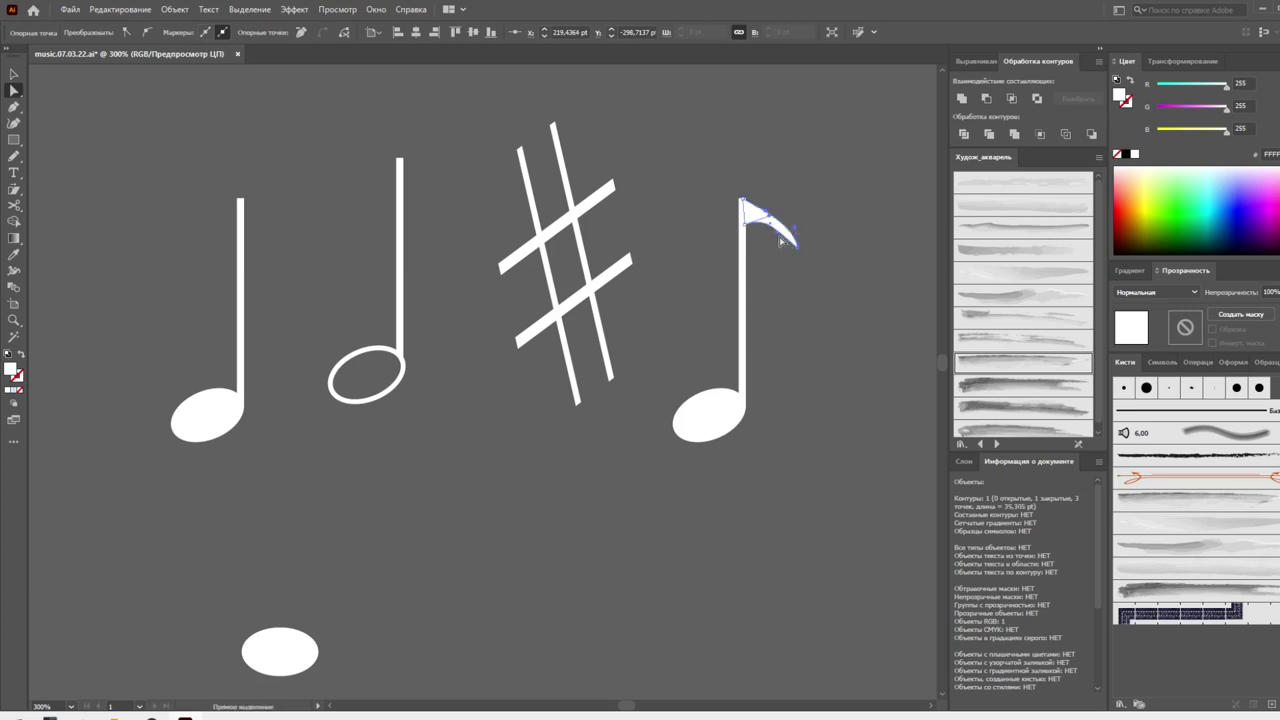
click(777, 236)
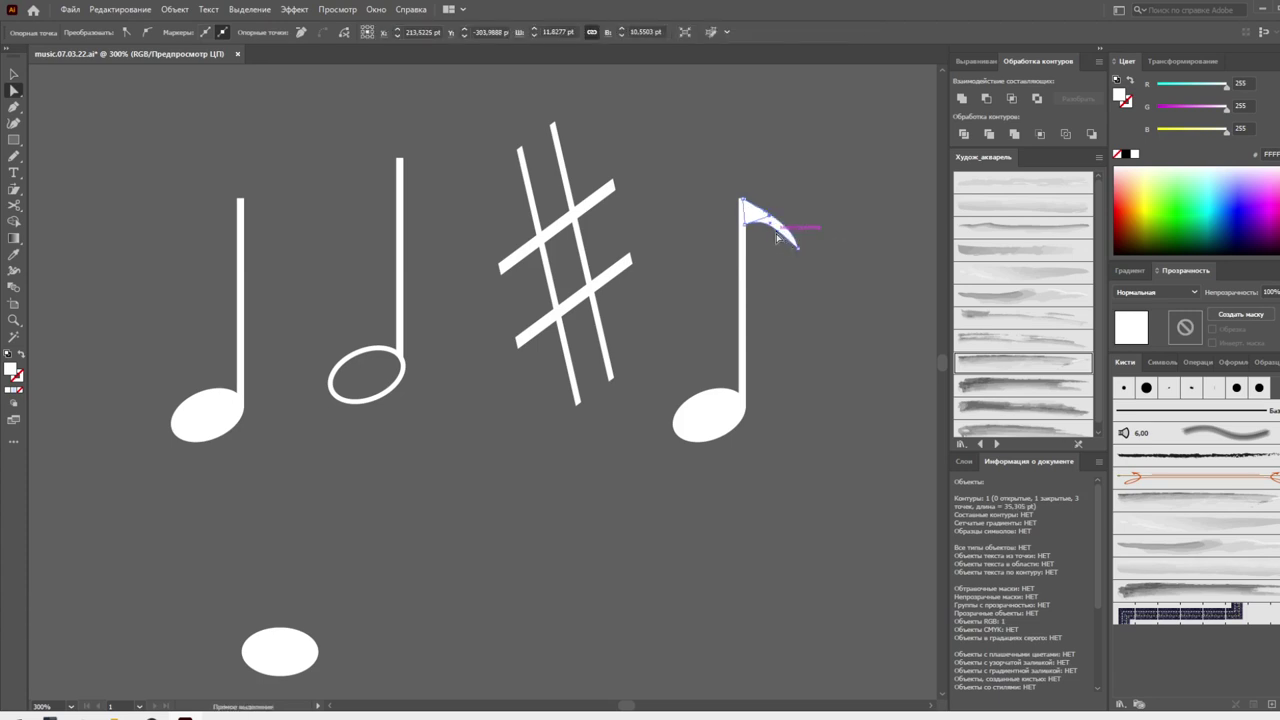
drag(791, 235, 794, 231)
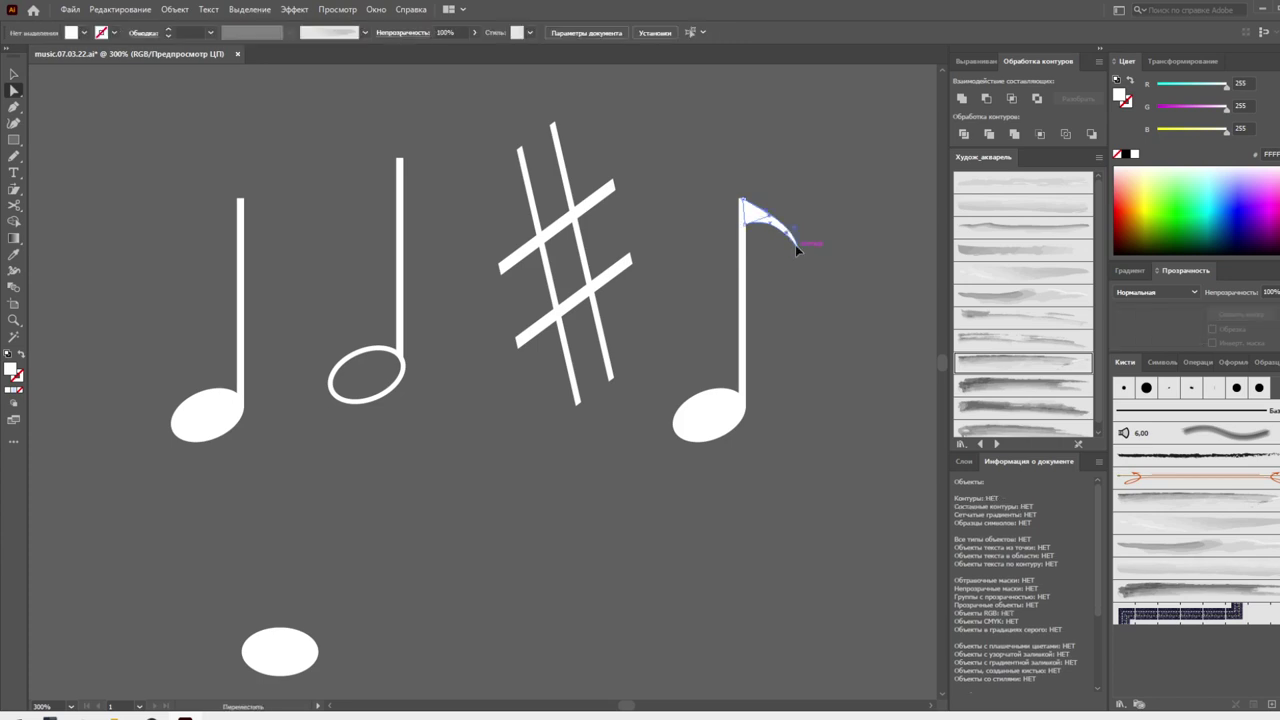
mouse_move(796, 243)
mouse_down()
mouse_move(789, 254)
mouse_move(790, 225)
mouse_move(787, 241)
mouse_up()
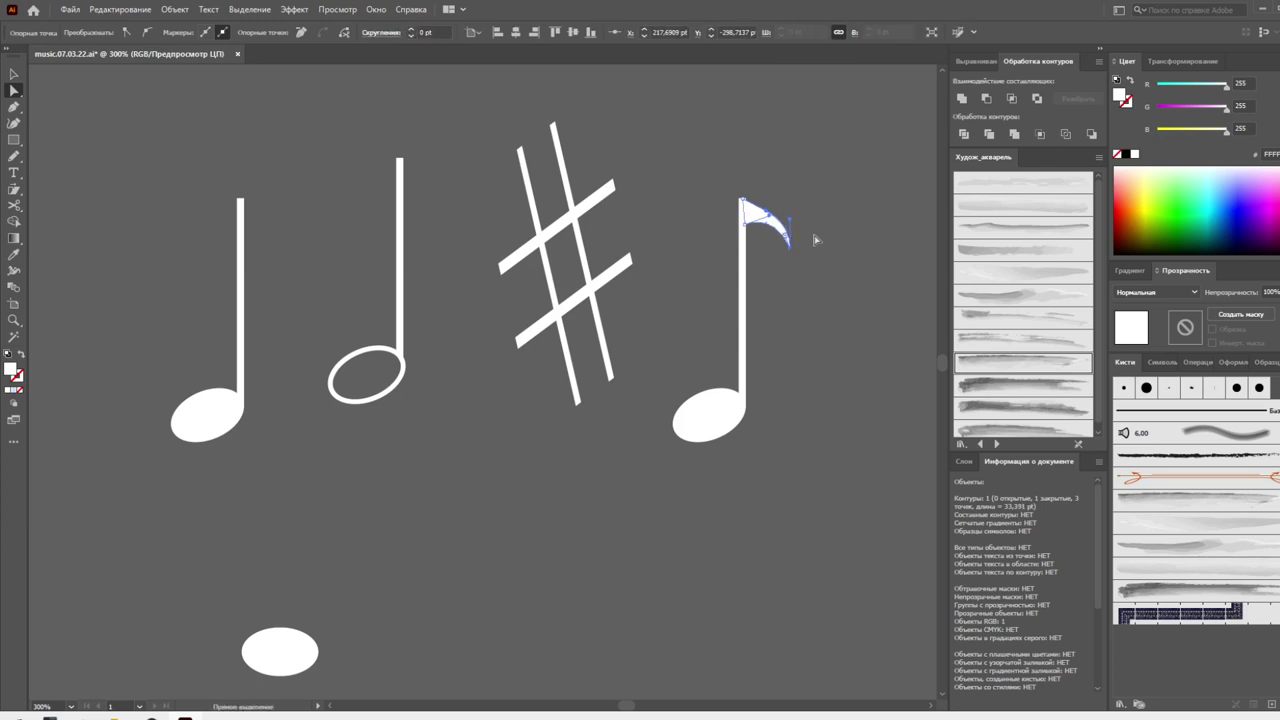
click(815, 240)
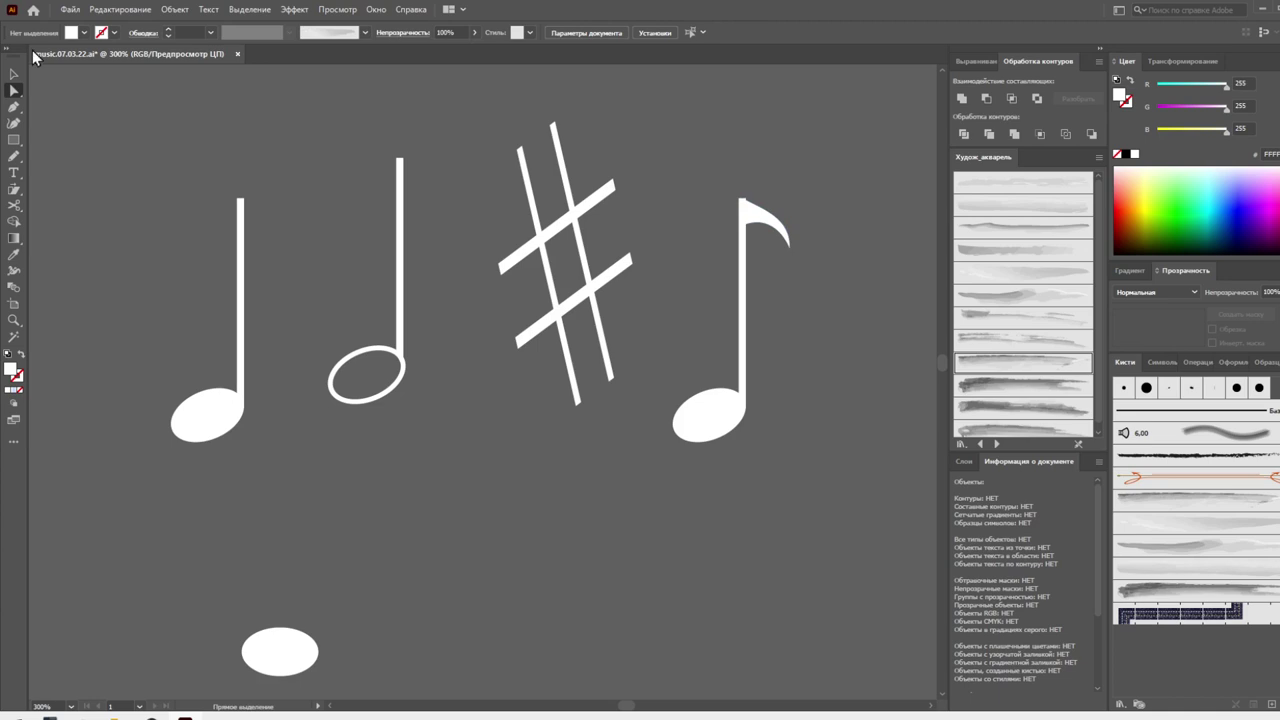
click(14, 74)
Zoom in on the flag and pull its top corners up into a point at the stem
key(z)
drag(723, 177, 771, 257)
key(a)
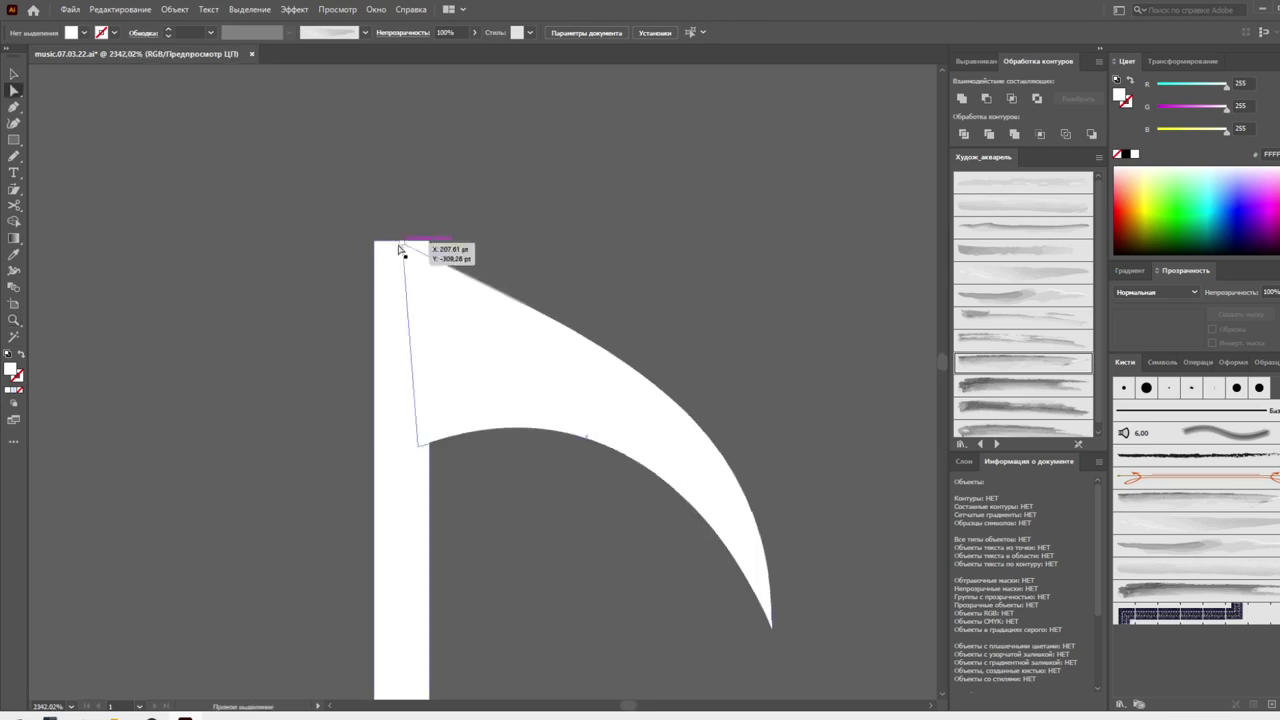
click(381, 247)
drag(381, 247, 375, 155)
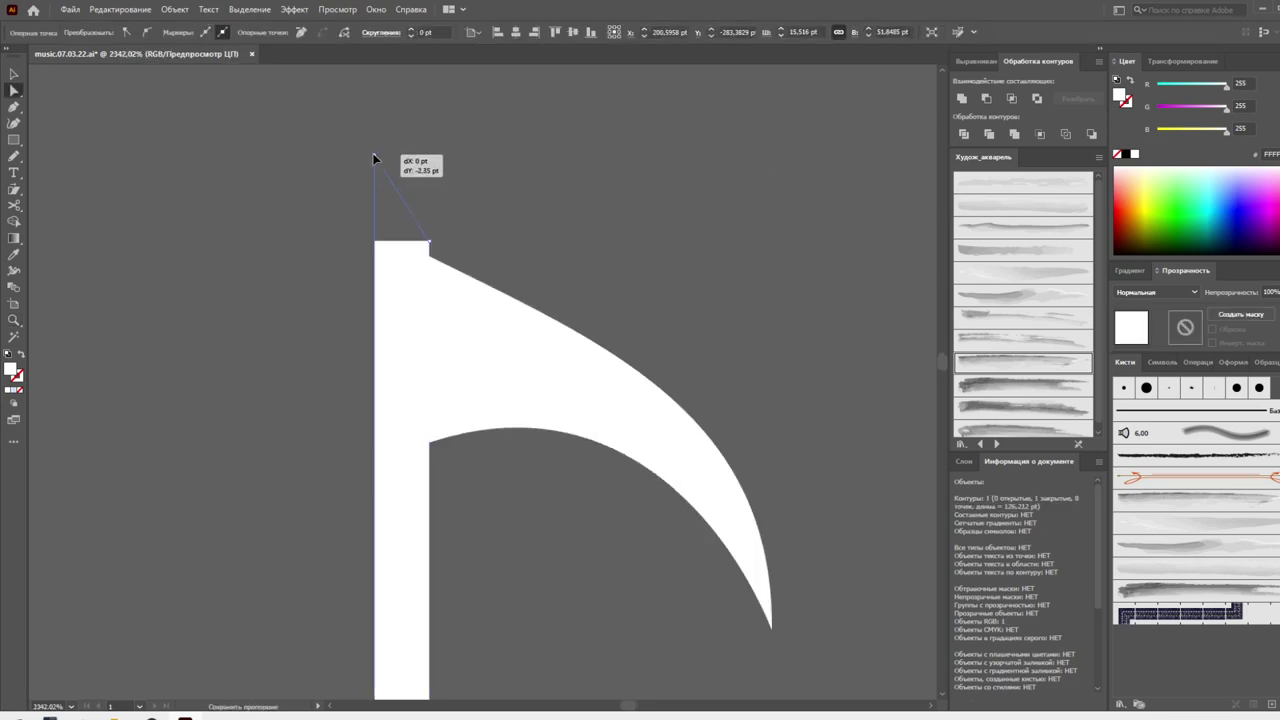
drag(402, 243, 376, 157)
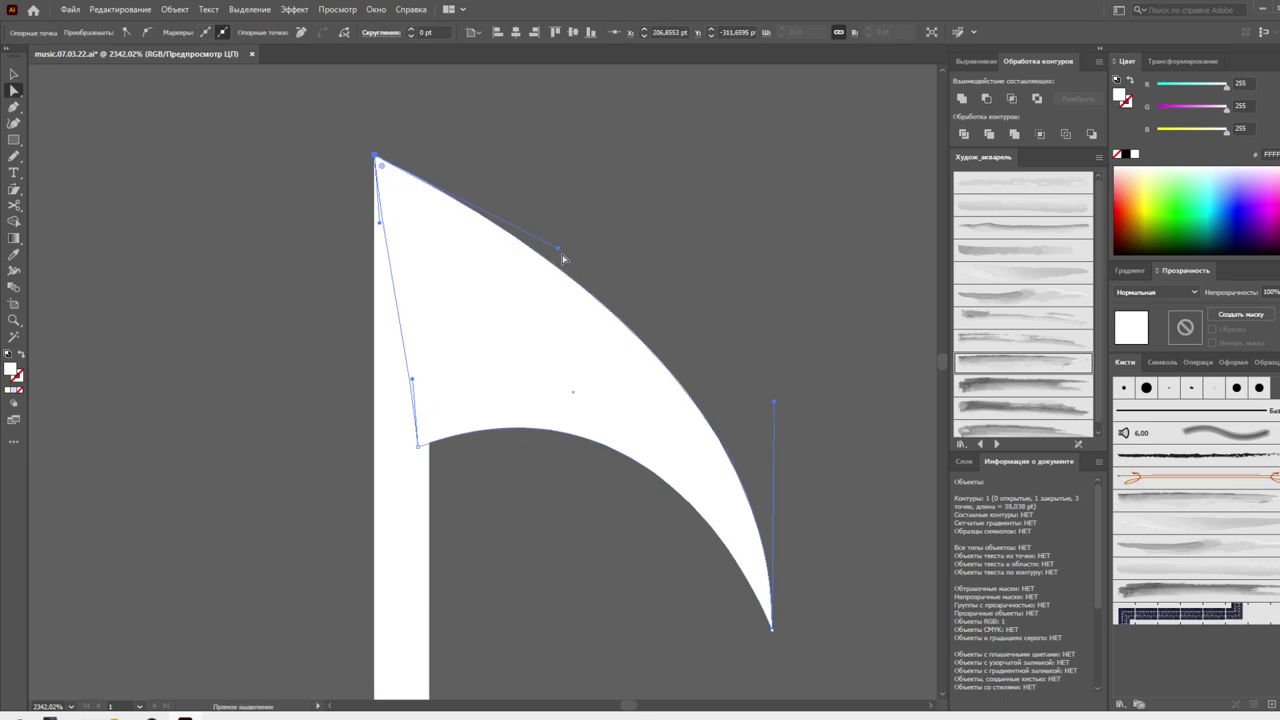
mouse_move(560, 255)
mouse_down()
mouse_move(556, 292)
mouse_move(440, 300)
mouse_up()
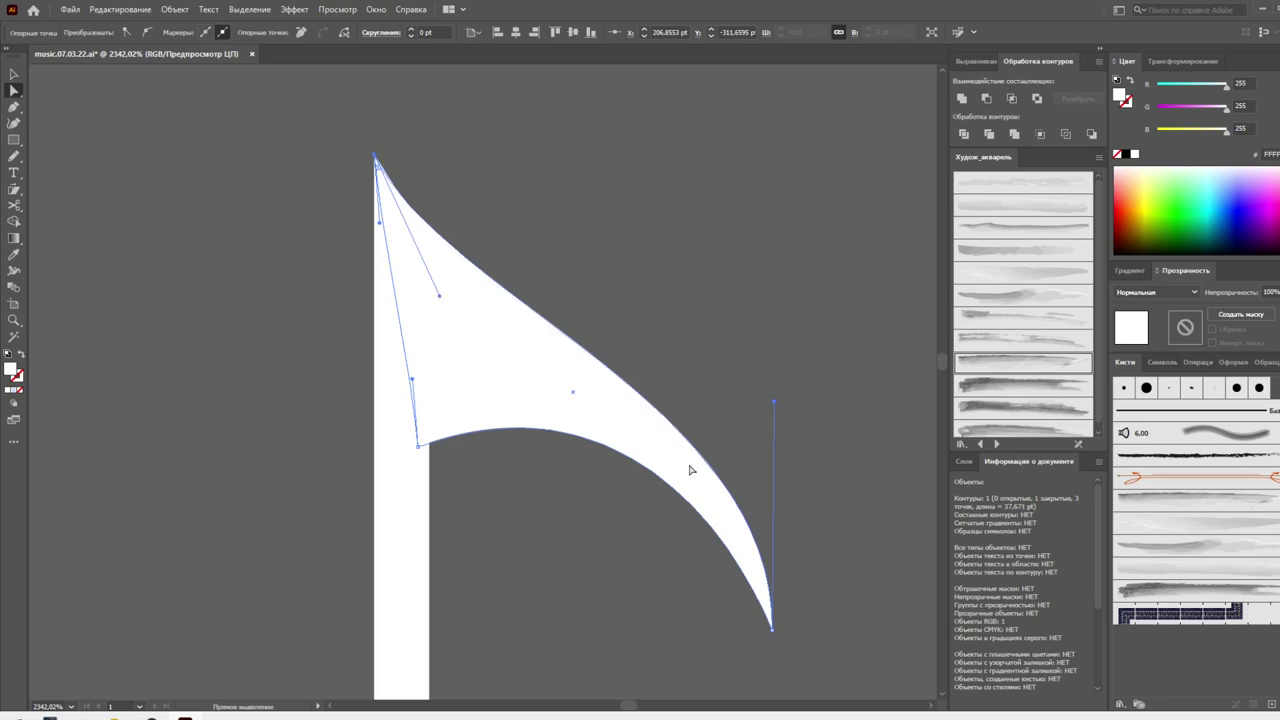
Add extra anchor points along the flag's curved edge
key(plus)
click(732, 497)
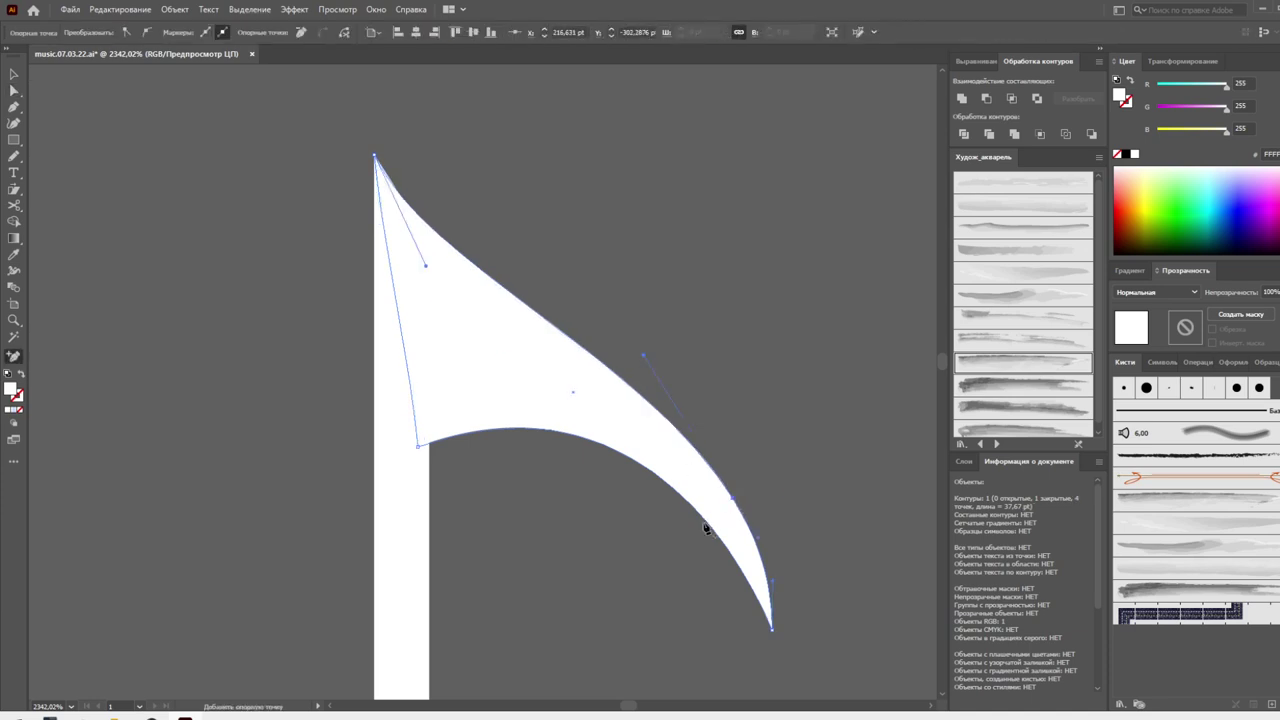
click(705, 528)
click(785, 381)
click(695, 512)
key(a)
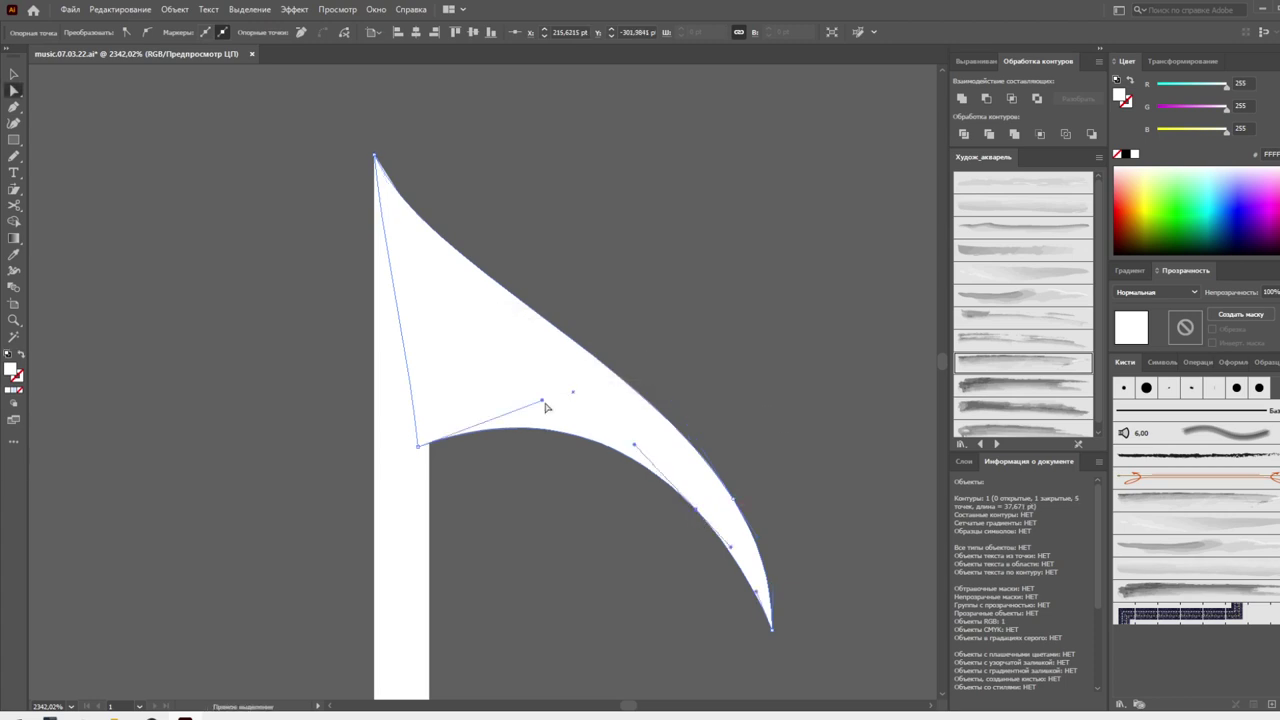
Adjust the lower-edge anchors and handles so the flag's underside curves smoothly to its tip
drag(542, 401, 528, 485)
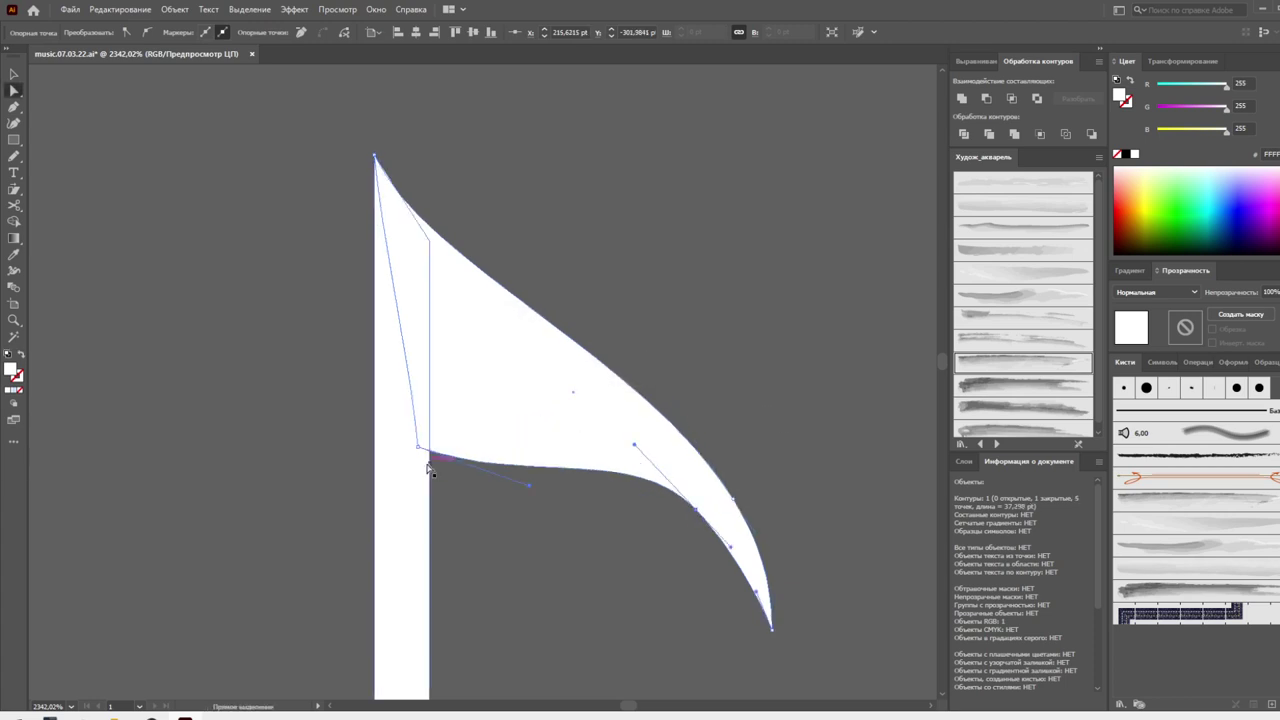
drag(418, 453, 410, 365)
drag(524, 403, 512, 431)
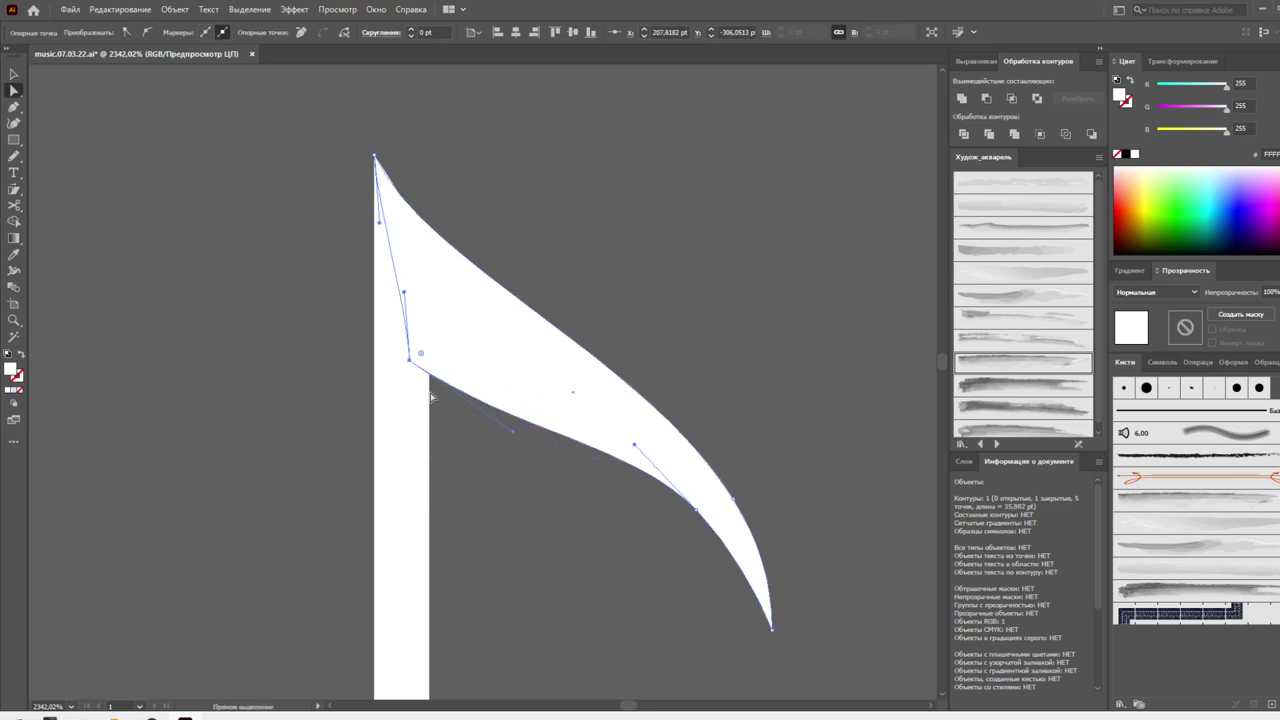
drag(409, 360, 401, 322)
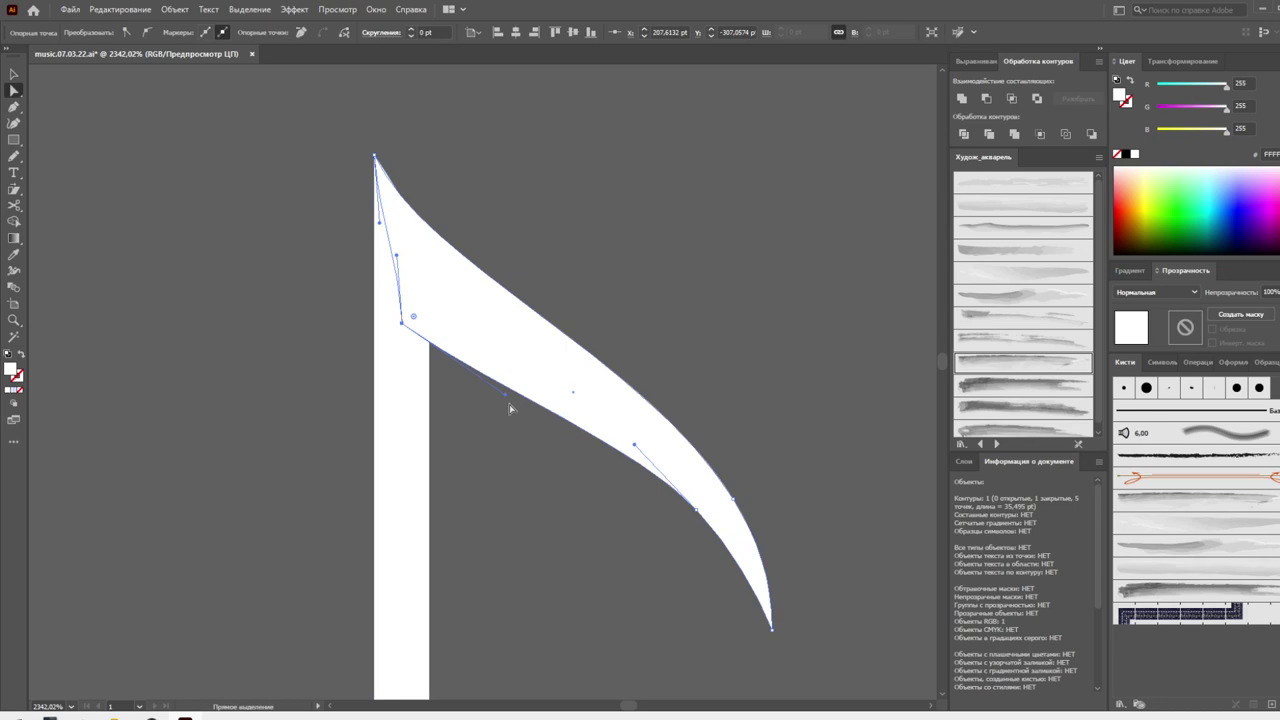
drag(506, 400, 504, 407)
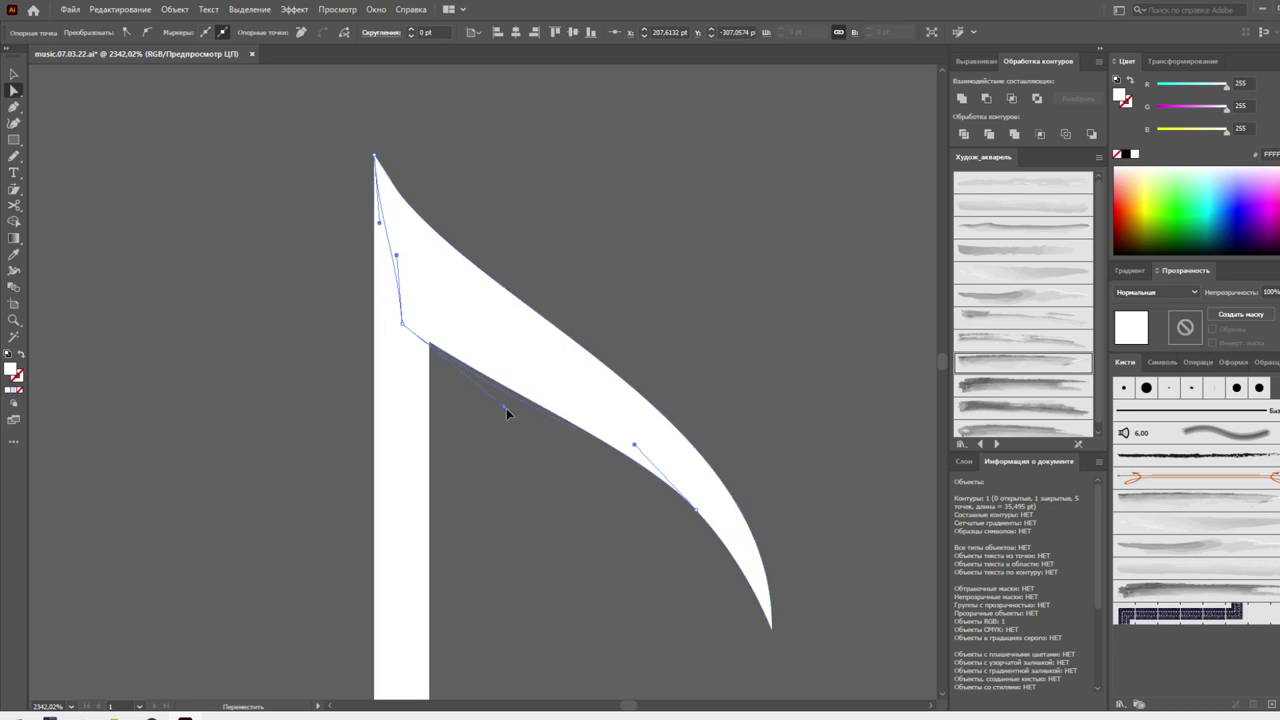
click(697, 511)
mouse_move(697, 511)
mouse_down()
mouse_move(735, 505)
mouse_move(730, 466)
mouse_up()
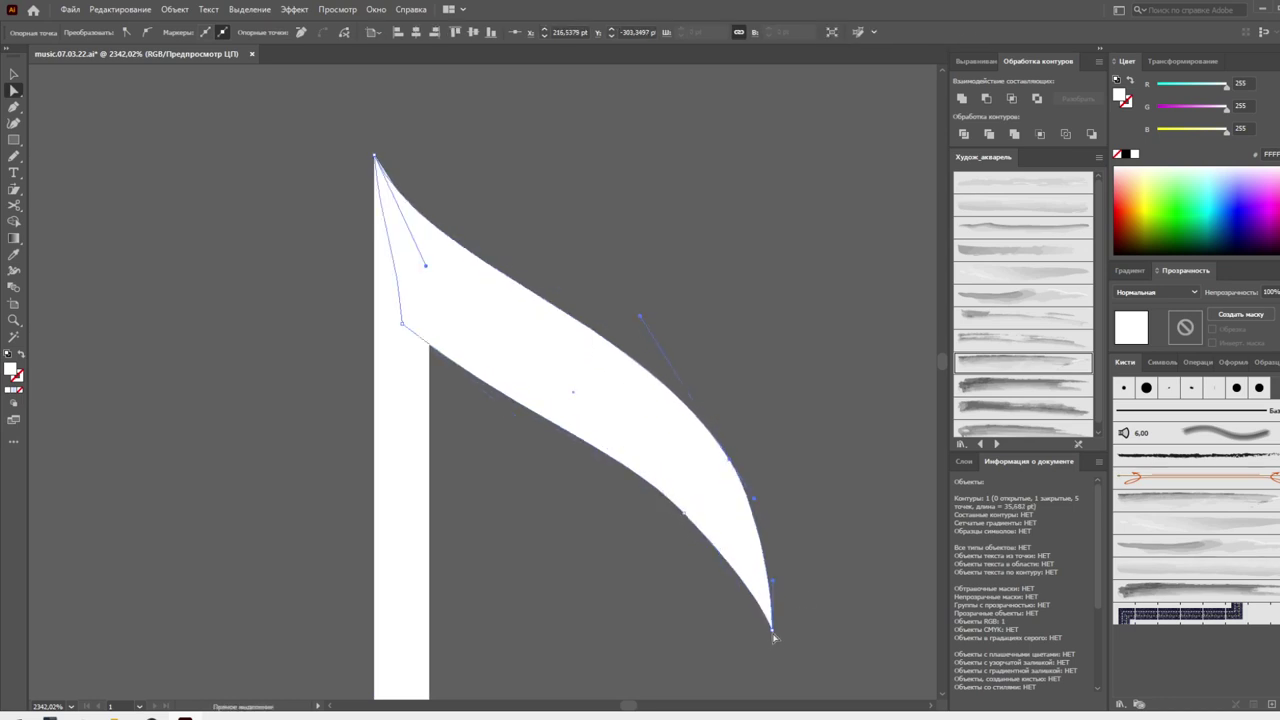
drag(772, 631, 751, 610)
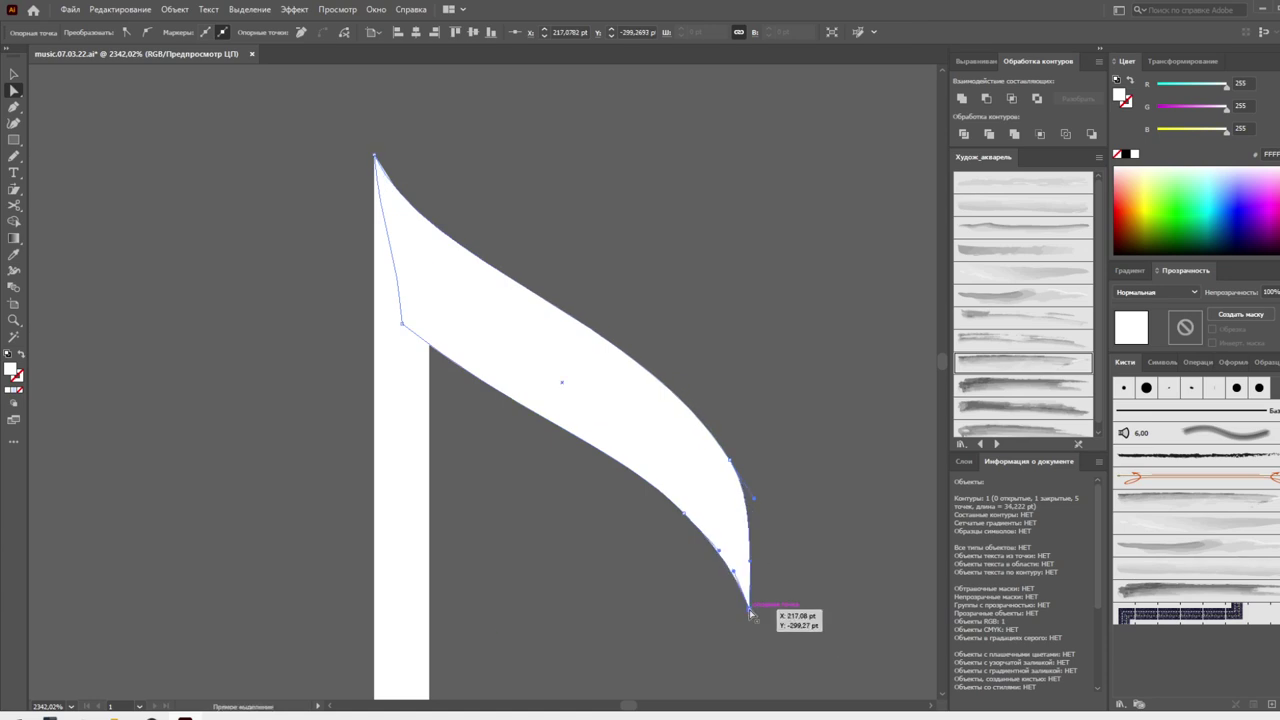
click(573, 460)
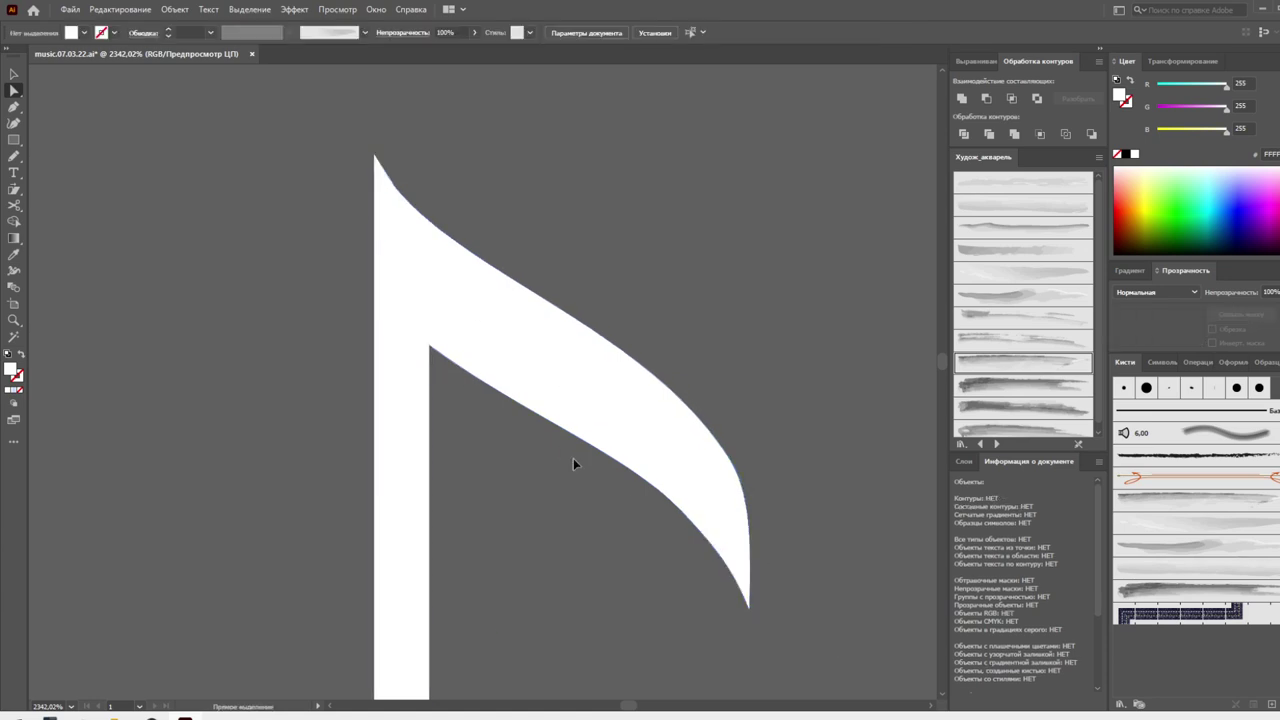
Reposition the flag's left anchor on the stem and refine its lower segment
key(ctrl+minus)
key(ctrl+minus)
key(ctrl+minus)
scroll(214, 251, down, 2)
click(482, 291)
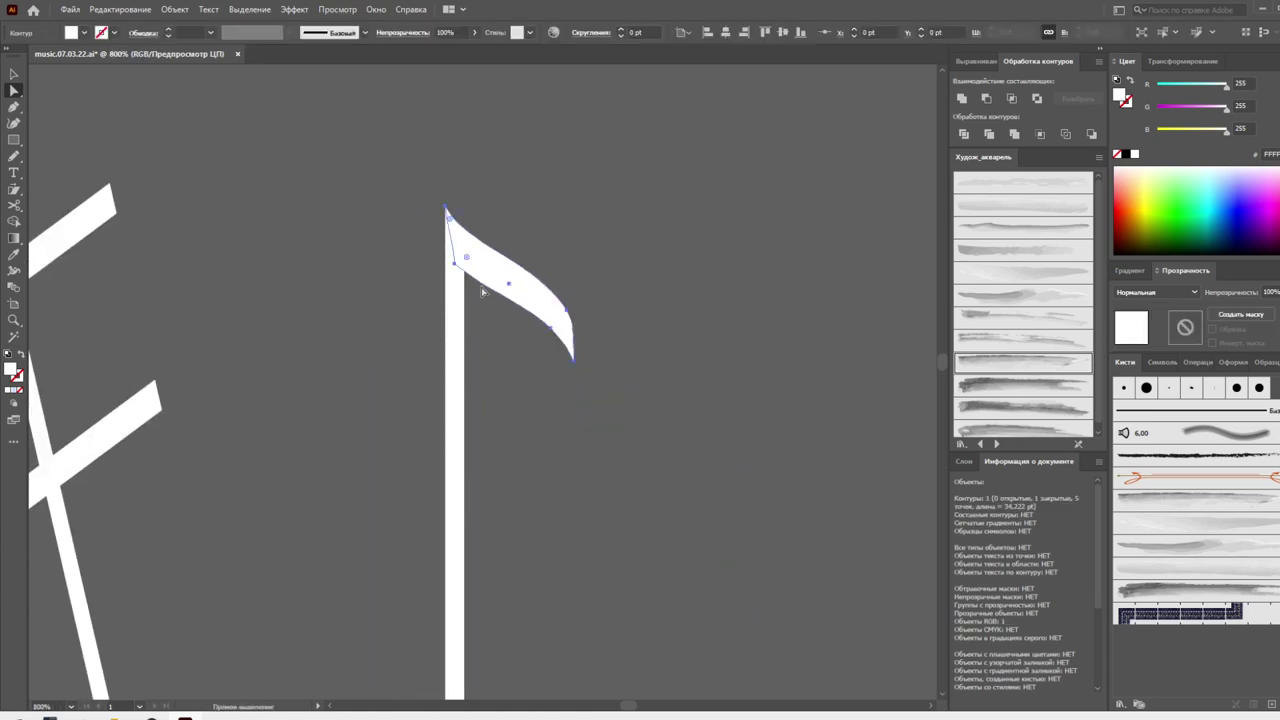
drag(455, 264, 456, 287)
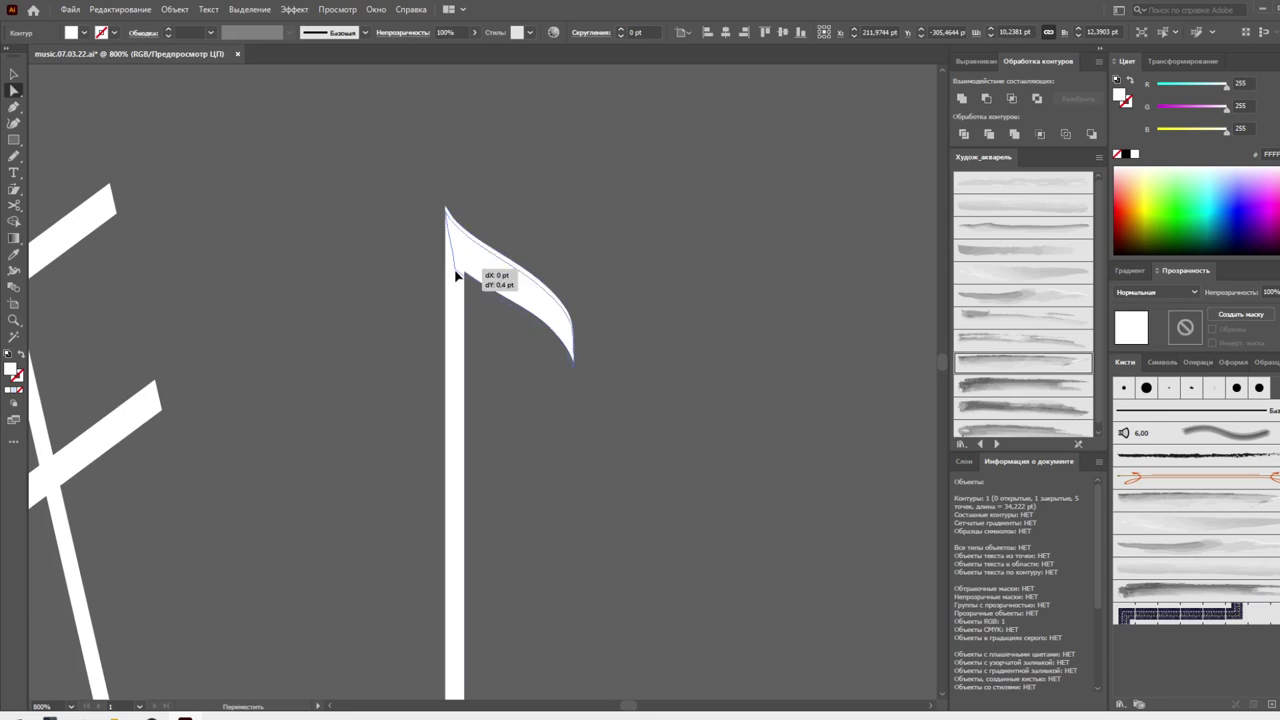
key(ctrl+z)
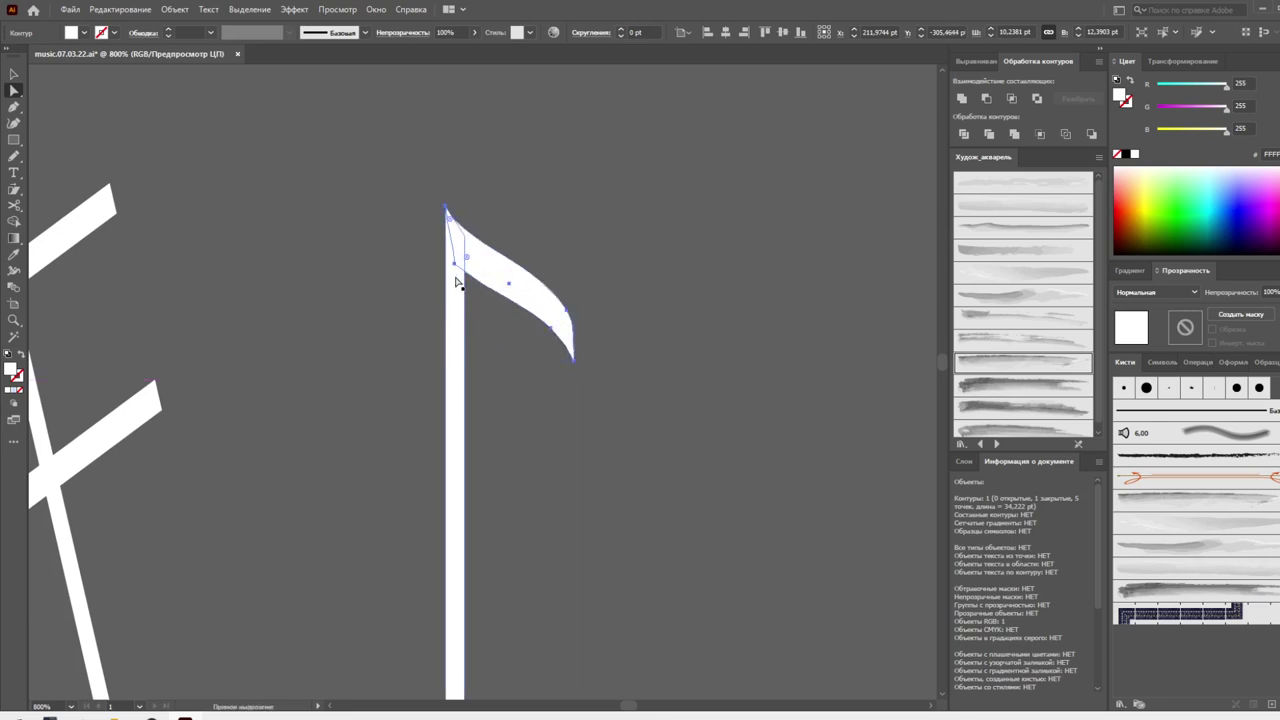
drag(455, 273, 456, 286)
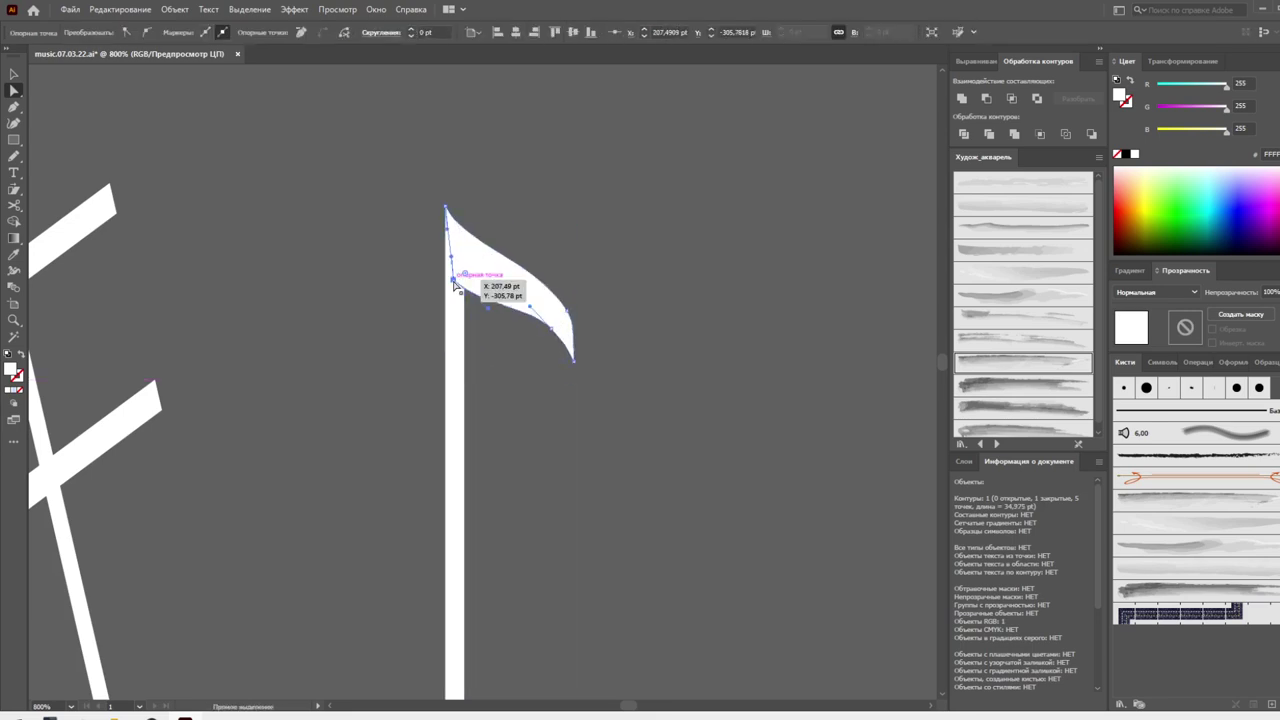
drag(548, 328, 545, 320)
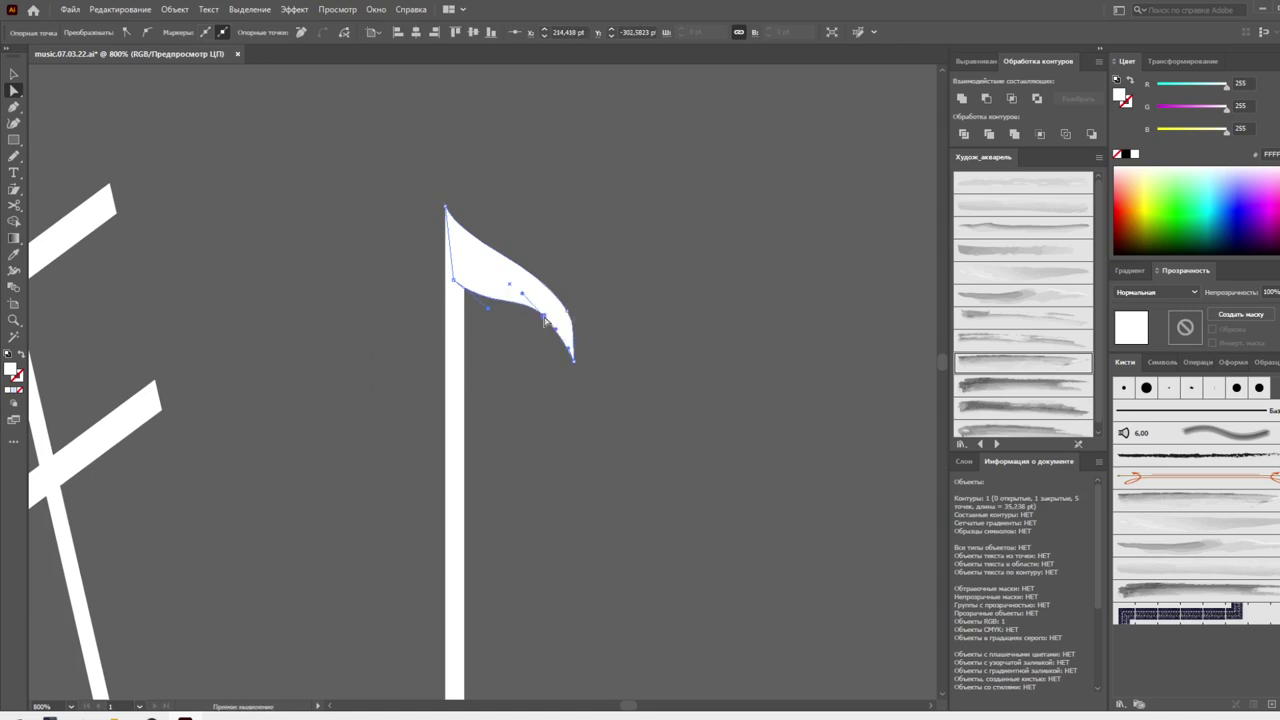
click(552, 388)
click(543, 318)
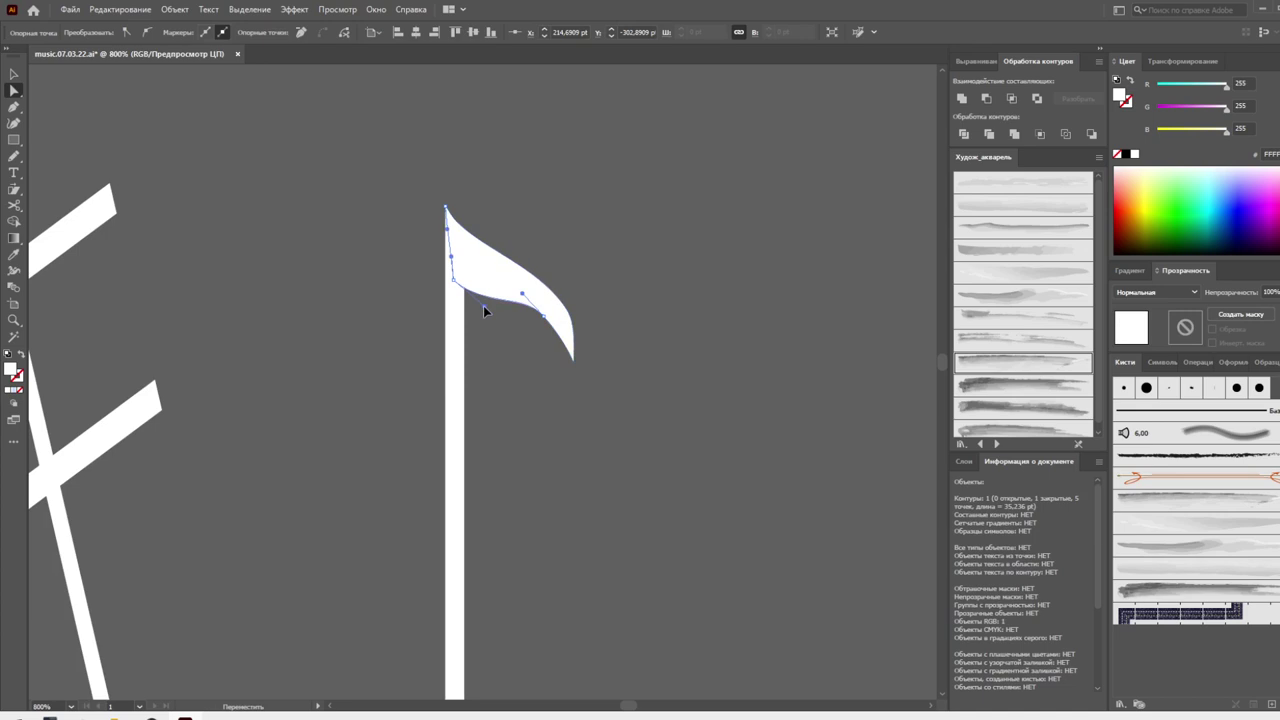
click(509, 300)
Duplicate the treble clef off to the left as a spare copy
key(ctrl+0)
click(360, 354)
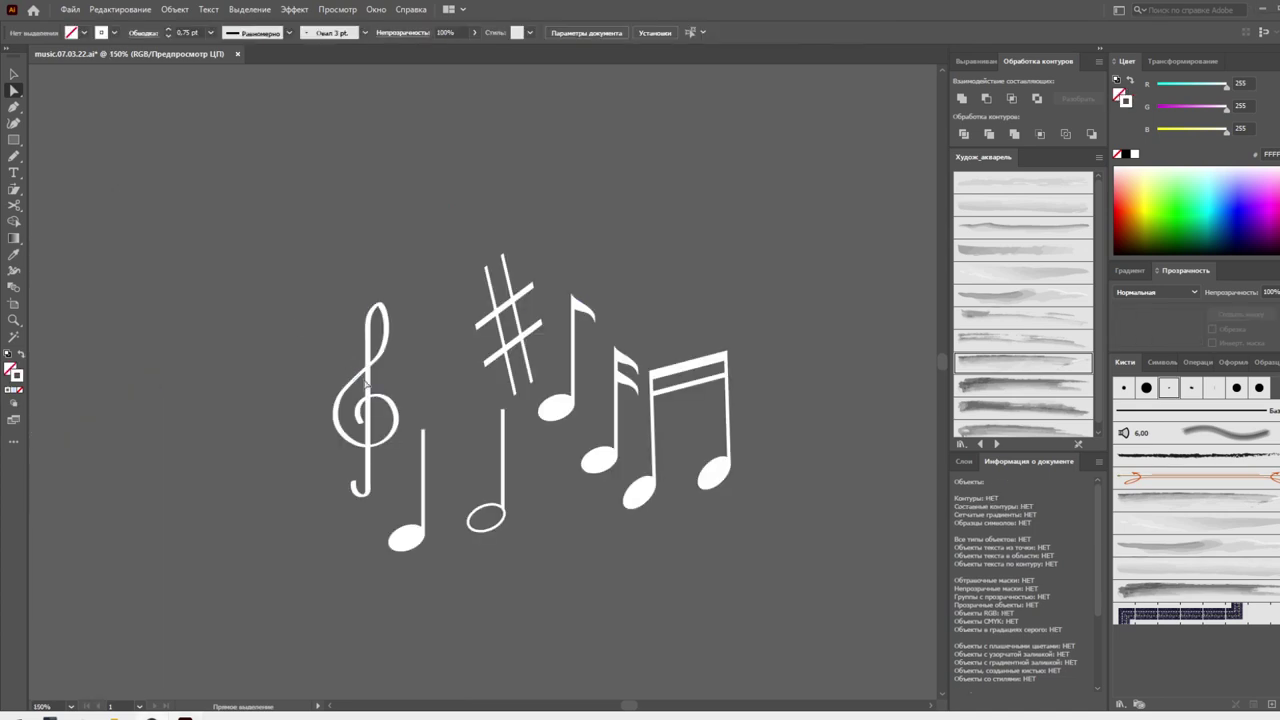
drag(315, 297, 383, 396)
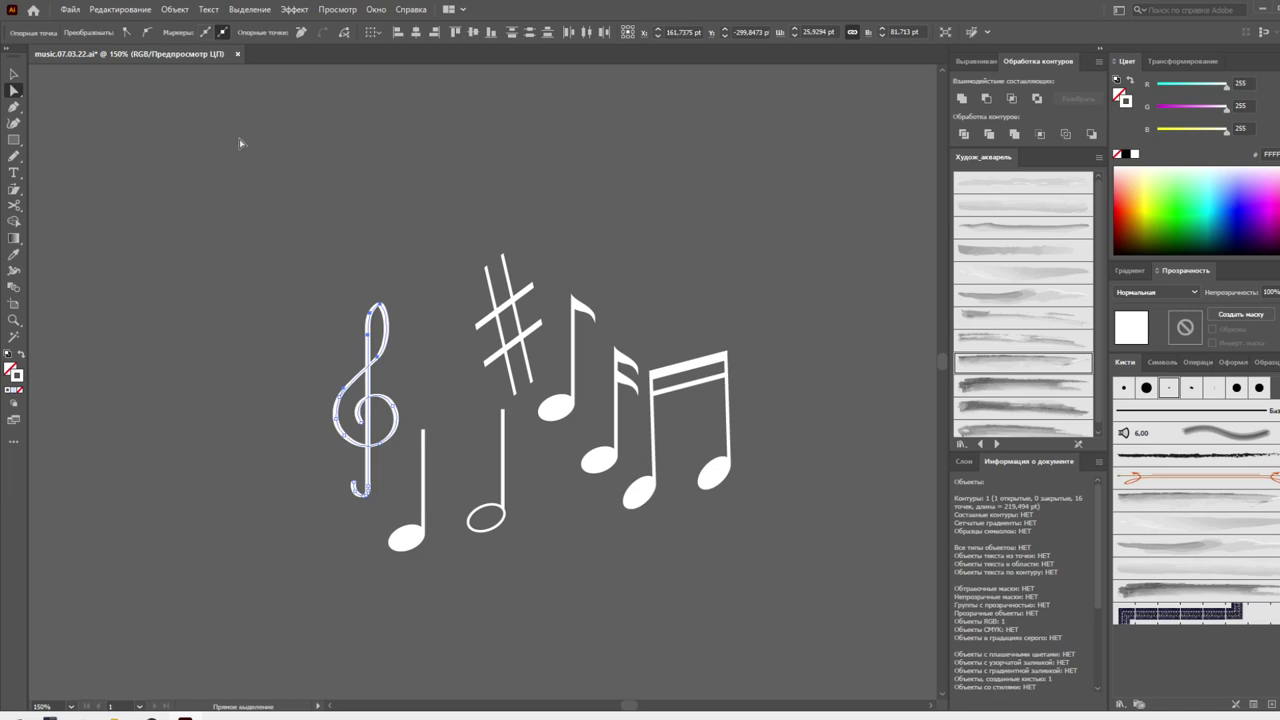
click(176, 9)
click(117, 158)
key(v)
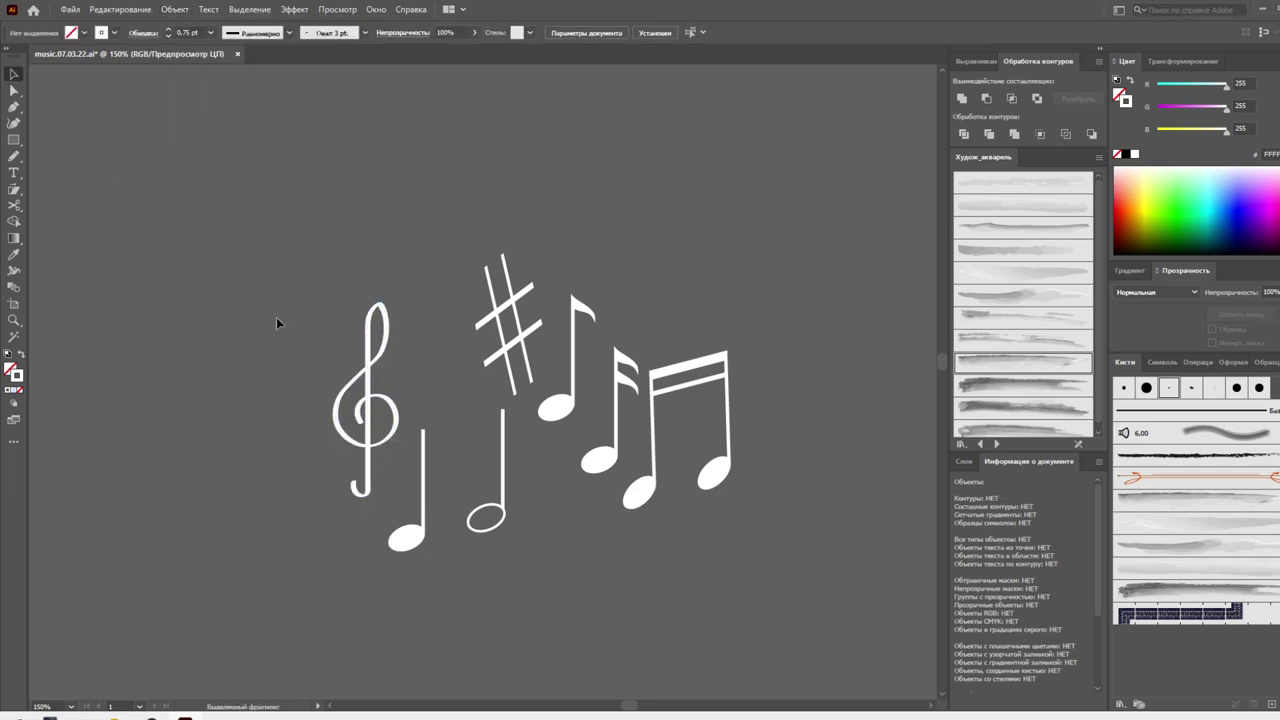
drag(366, 373, 231, 298)
Expand the original clef's brushed stroke into solid shapes
click(396, 385)
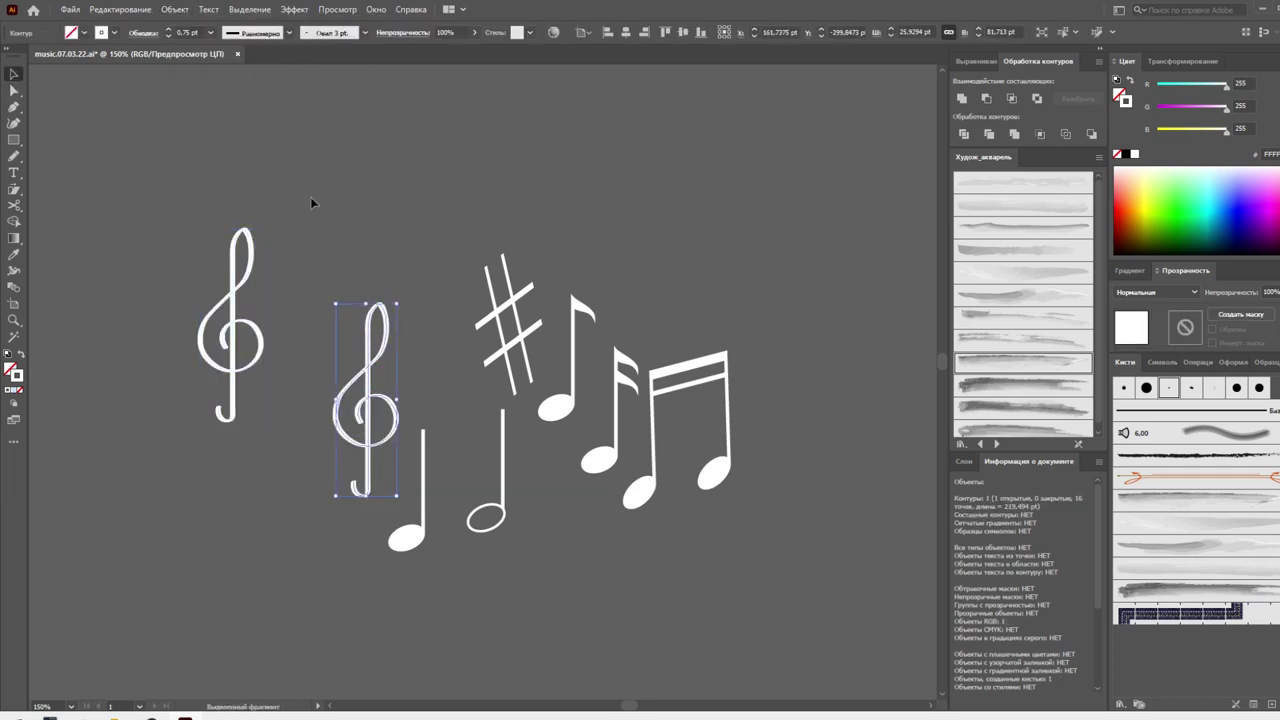
click(172, 9)
click(190, 185)
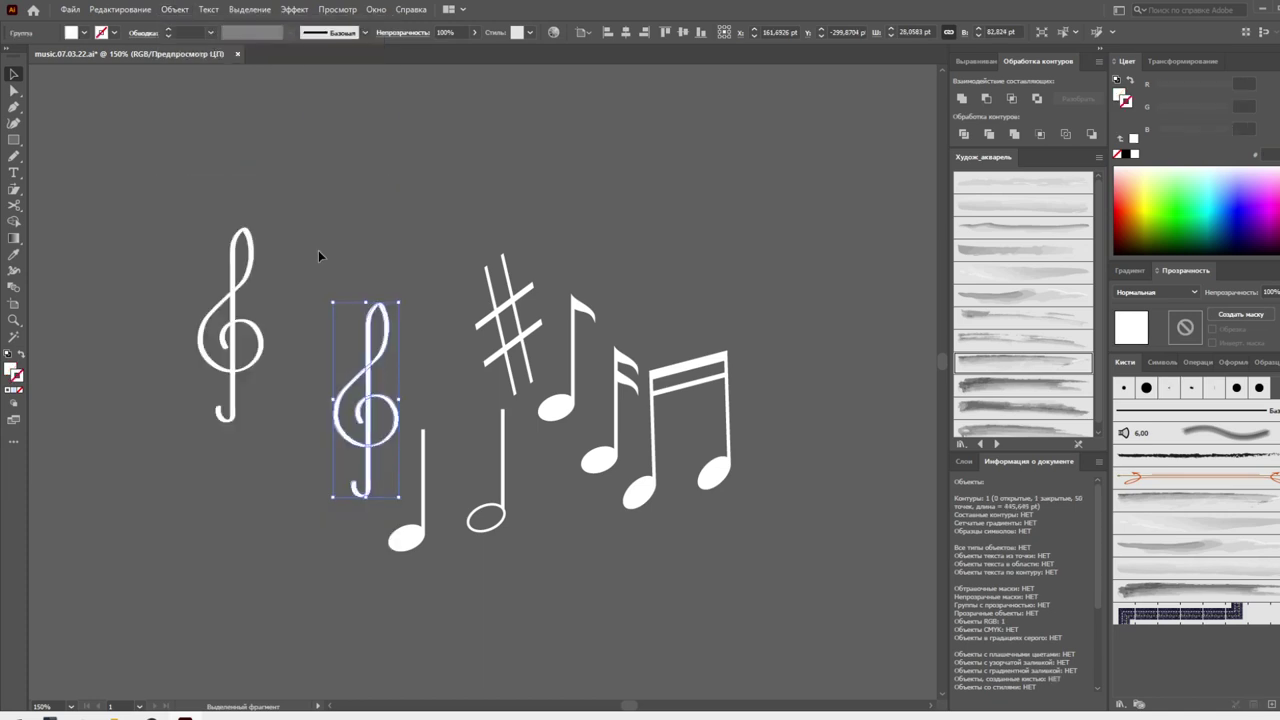
click(320, 249)
Duplicate the group of music notes below and to the left of the original
key(ctrl+a)
scroll(733, 578, down, 5)
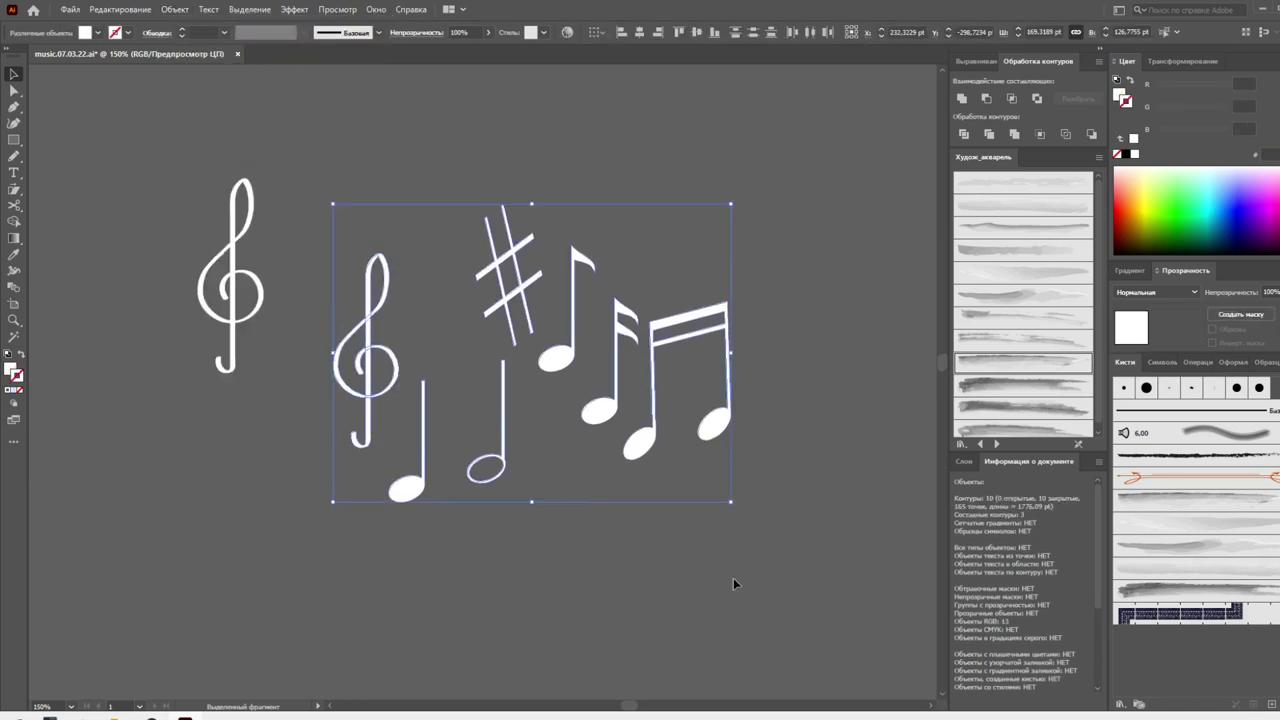
drag(370, 222, 366, 381)
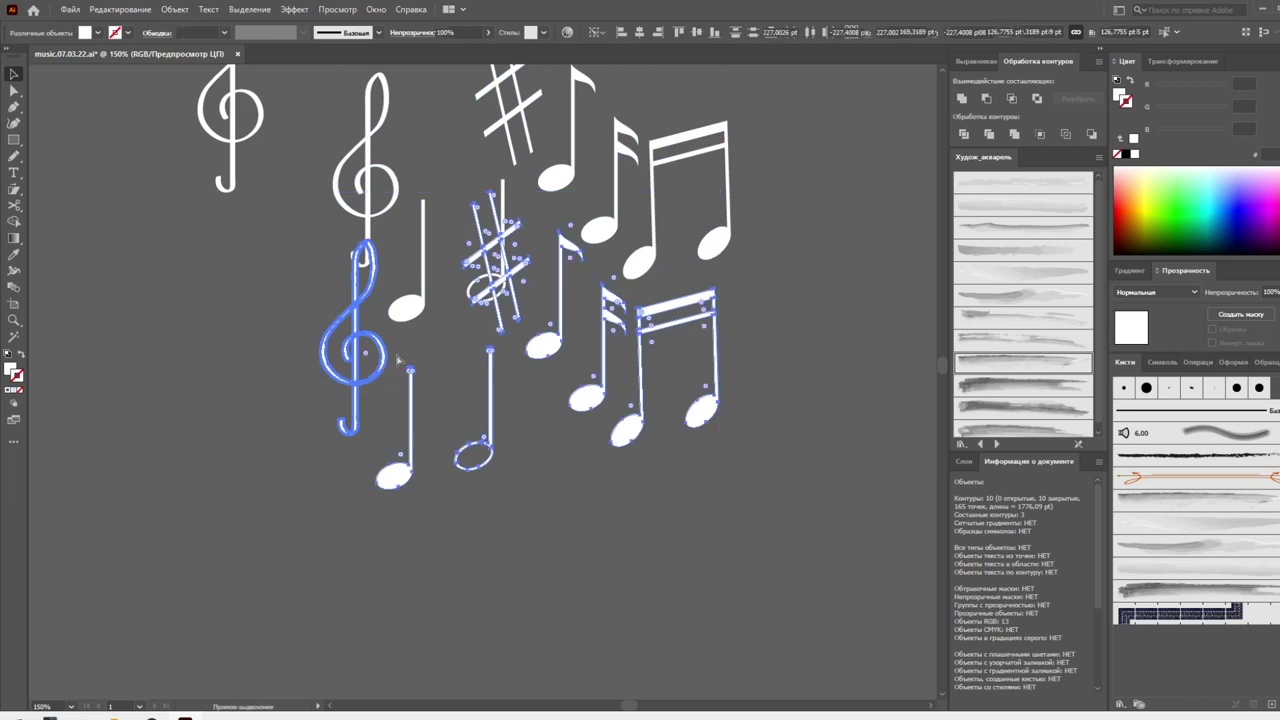
drag(337, 317, 321, 443)
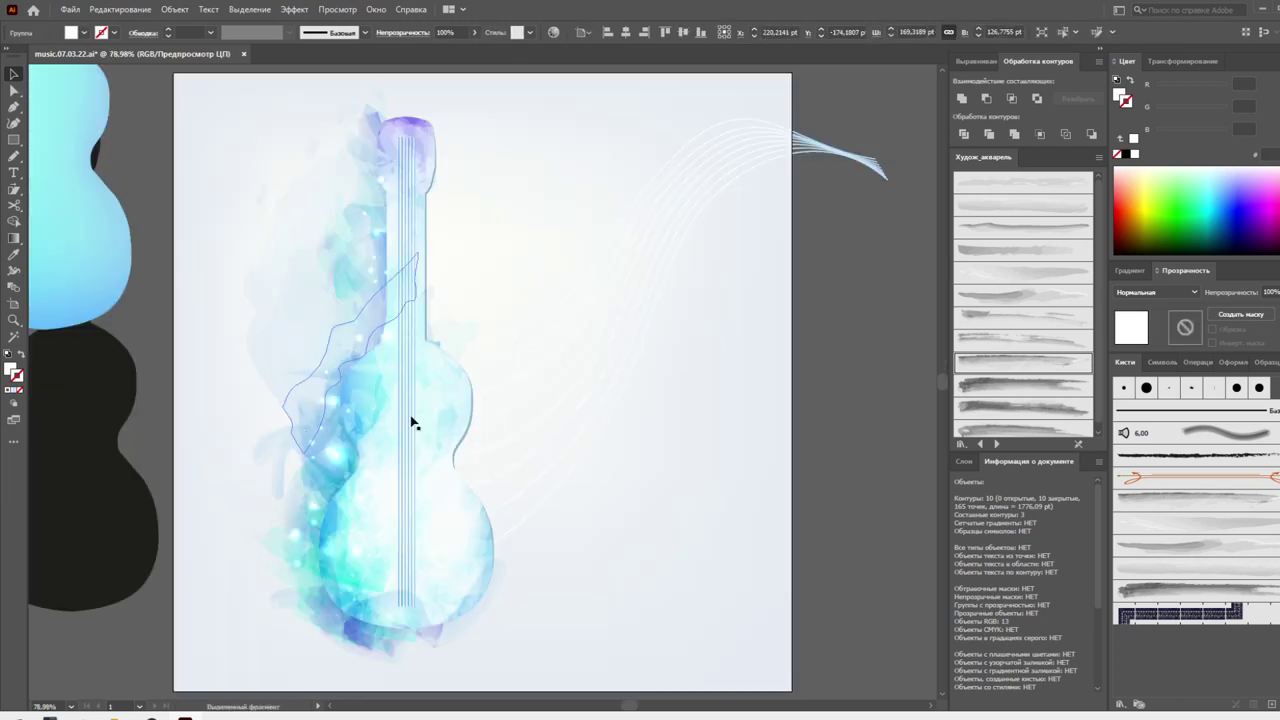
Move the notes group up onto the poster and isolate it for editing
scroll(412, 423, up, 5)
scroll(452, 231, up, 2)
drag(430, 185, 624, 600)
scroll(734, 531, down, 5)
click(846, 466)
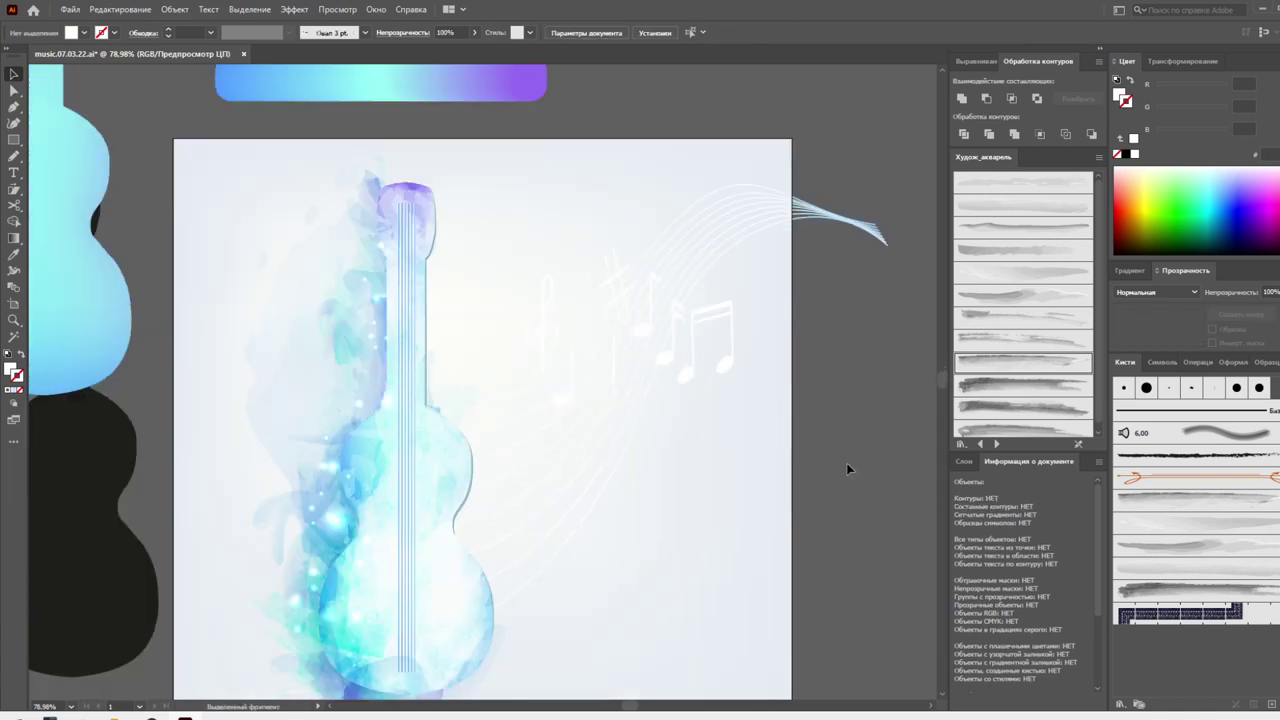
drag(723, 369, 735, 271)
right_click(737, 268)
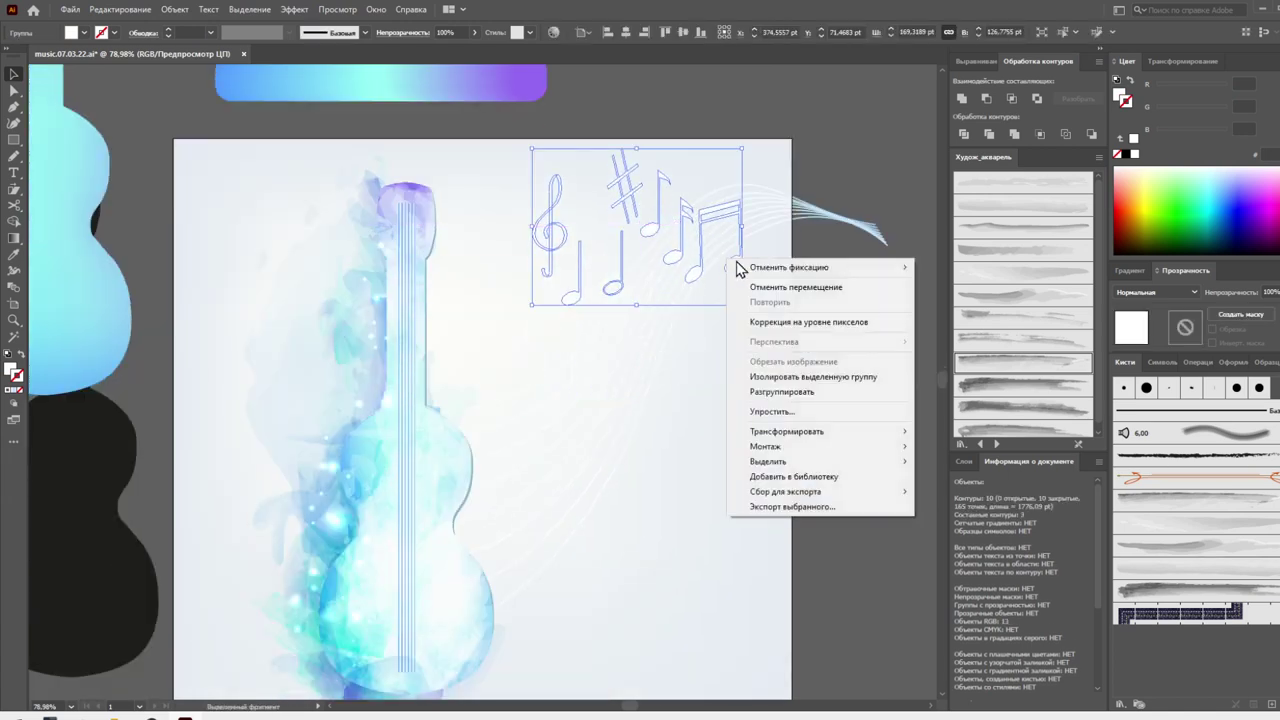
click(776, 376)
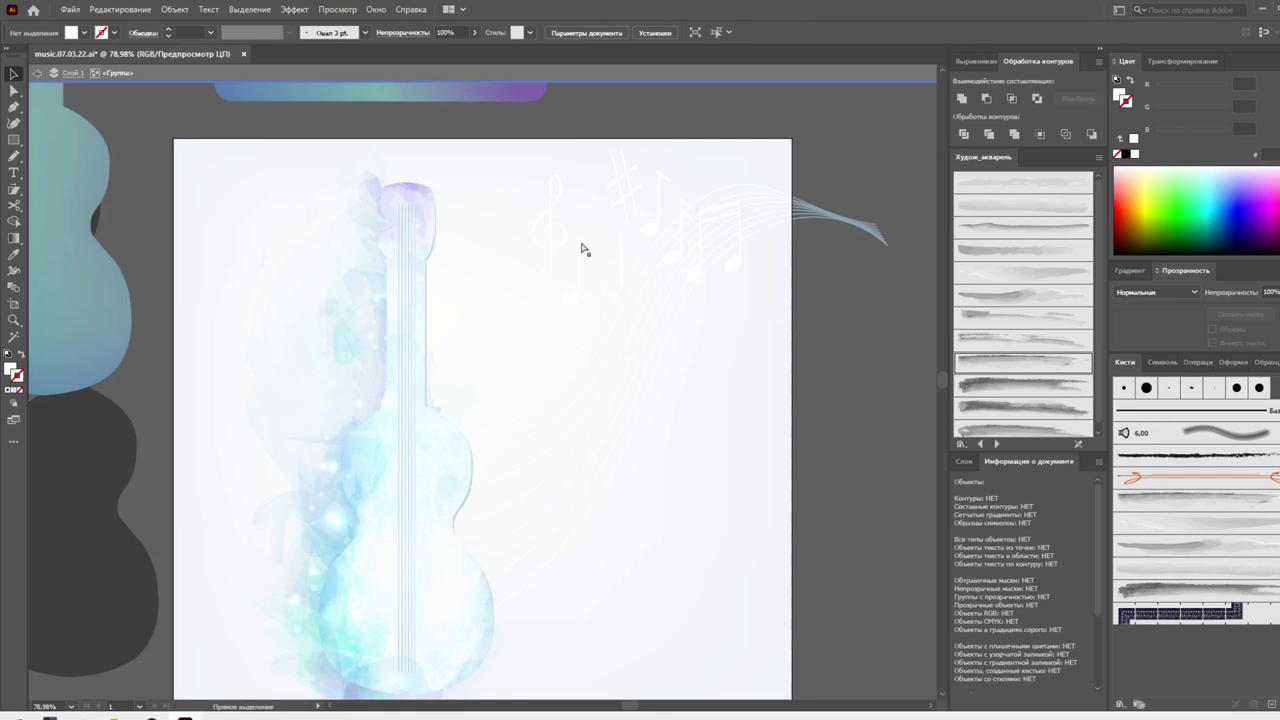
Scale the notes down and place them individually along the curving staff lines
click(583, 247)
mouse_move(531, 226)
mouse_down()
mouse_move(729, 243)
mouse_move(666, 358)
mouse_up()
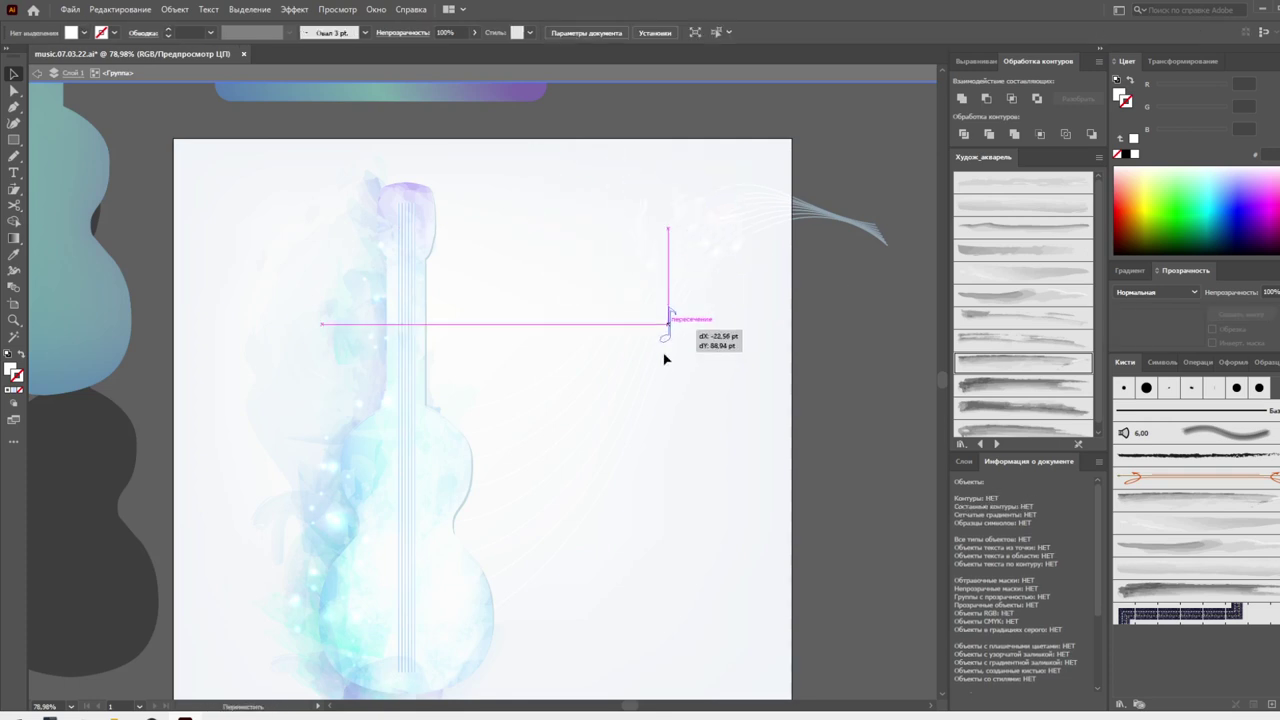
mouse_move(631, 260)
mouse_down()
mouse_move(642, 296)
mouse_move(680, 245)
mouse_move(726, 243)
mouse_move(709, 266)
mouse_move(657, 277)
mouse_move(657, 222)
mouse_up()
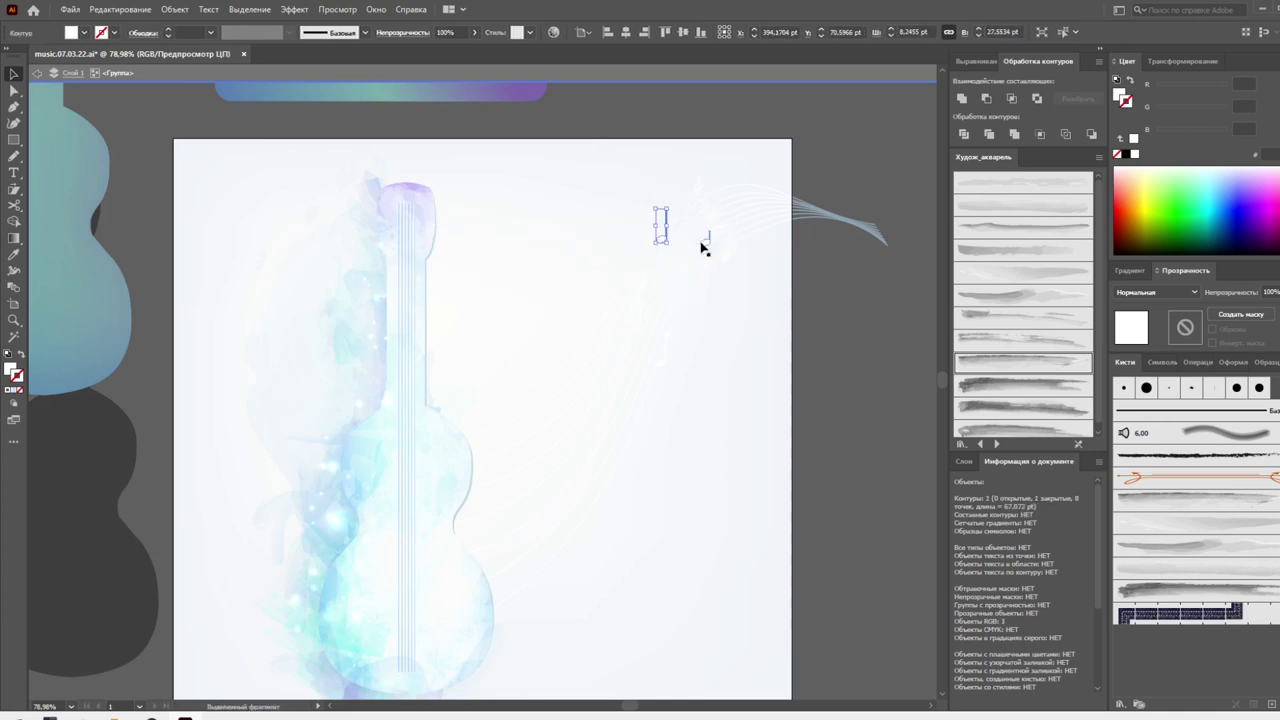
drag(672, 311, 622, 420)
drag(711, 286, 711, 232)
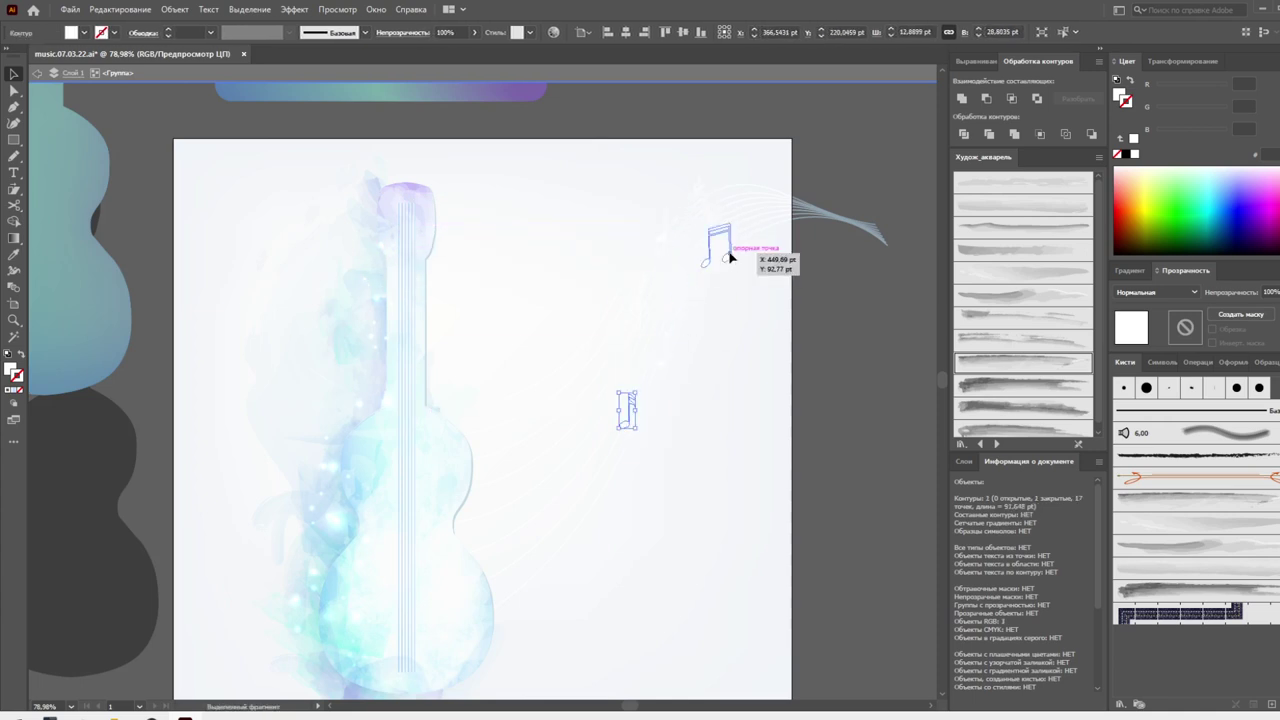
drag(718, 168, 591, 463)
drag(657, 330, 569, 460)
Delete the unwanted selected notes, undoing once to correct the selection
key(Delete)
key(ctrl+z)
key(ctrl+z)
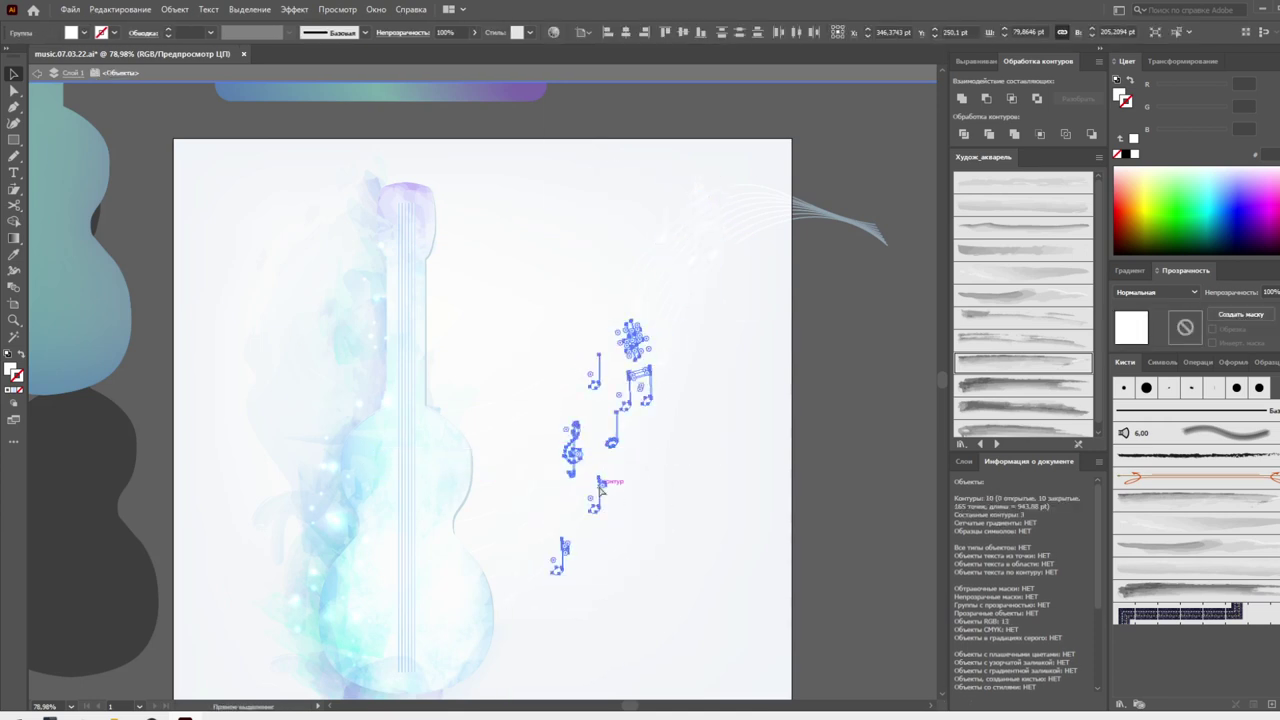
key(ctrl+z)
key(Delete)
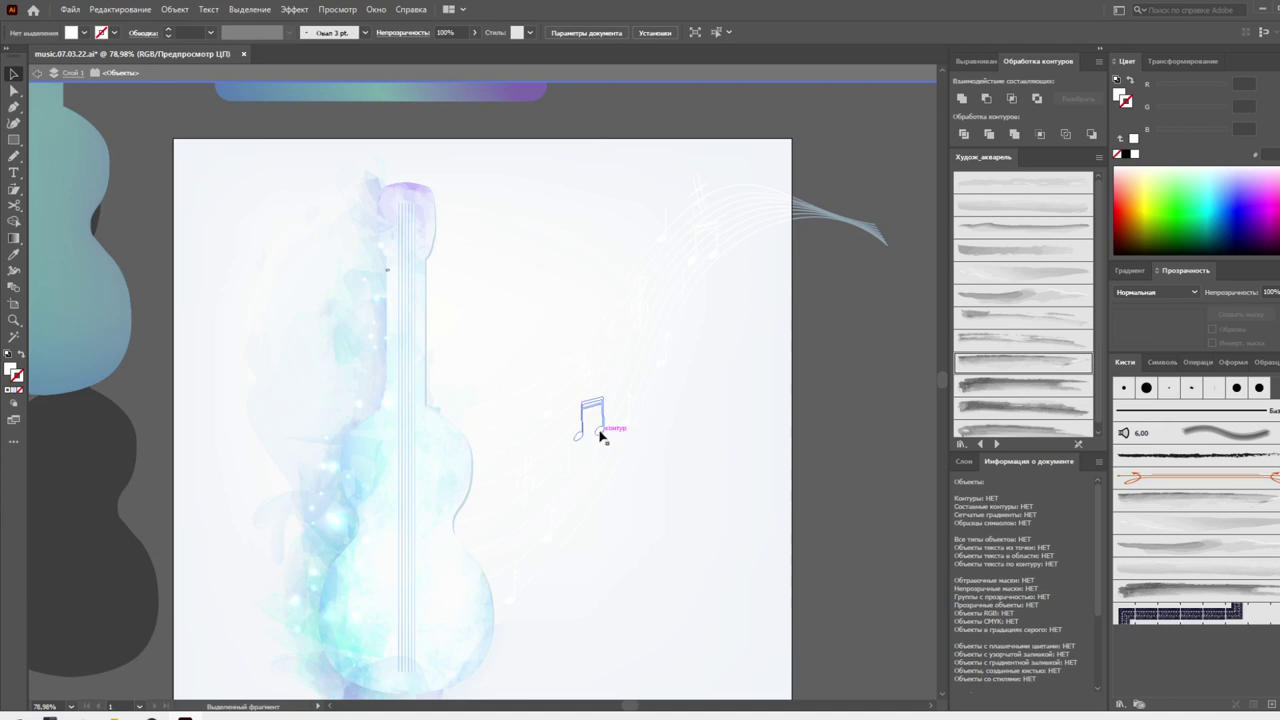
scroll(851, 458, down, 1)
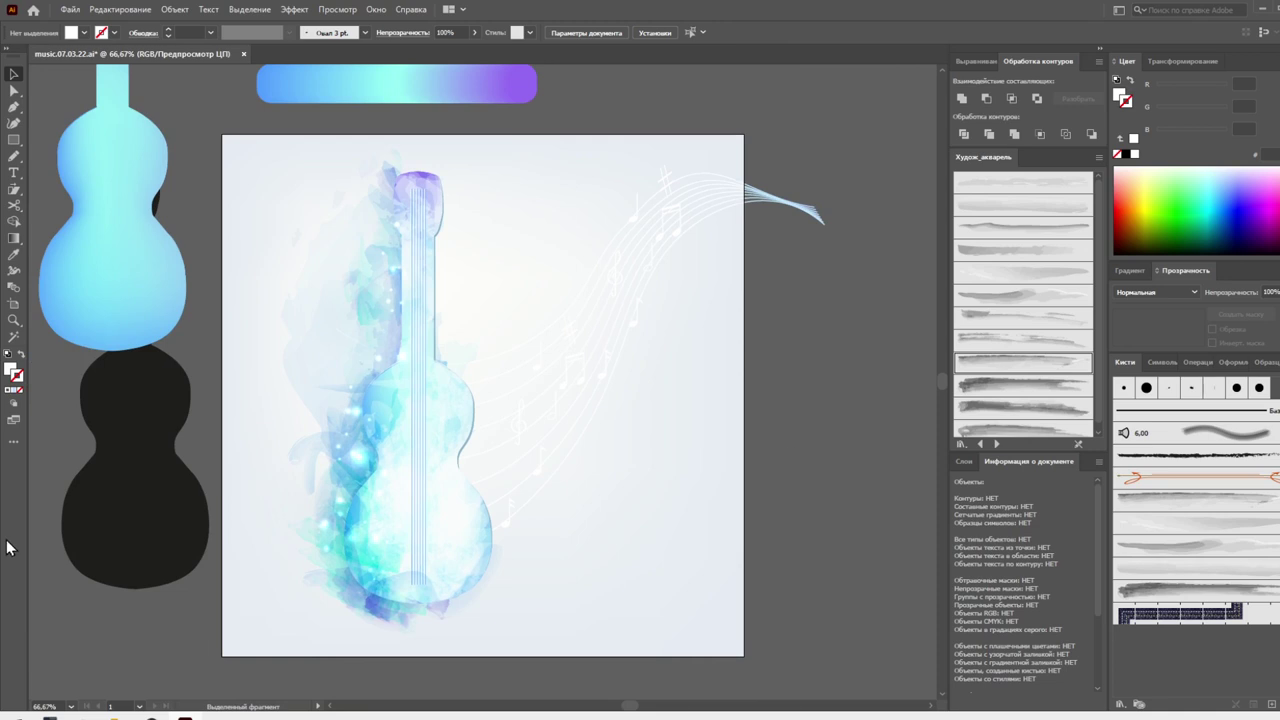
Copy the 'music' text to the left as a spare, nudge the original up, and open its font list
scroll(594, 388, down, 5)
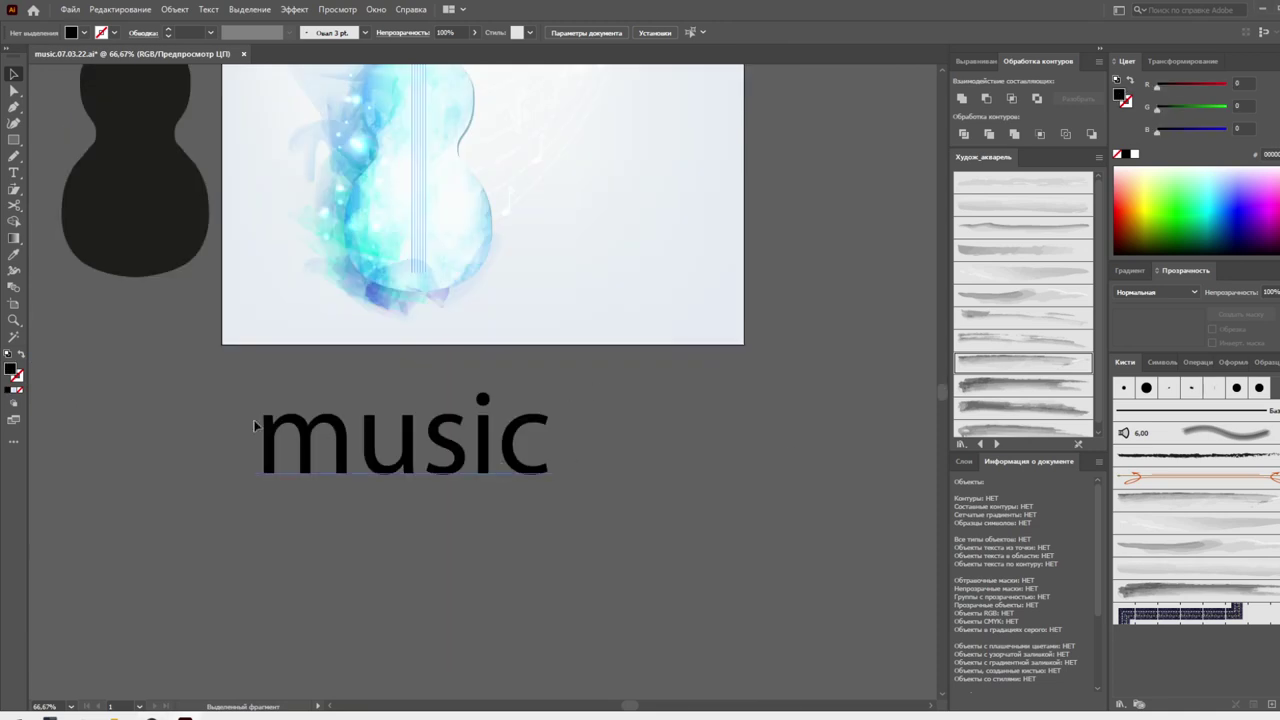
click(549, 468)
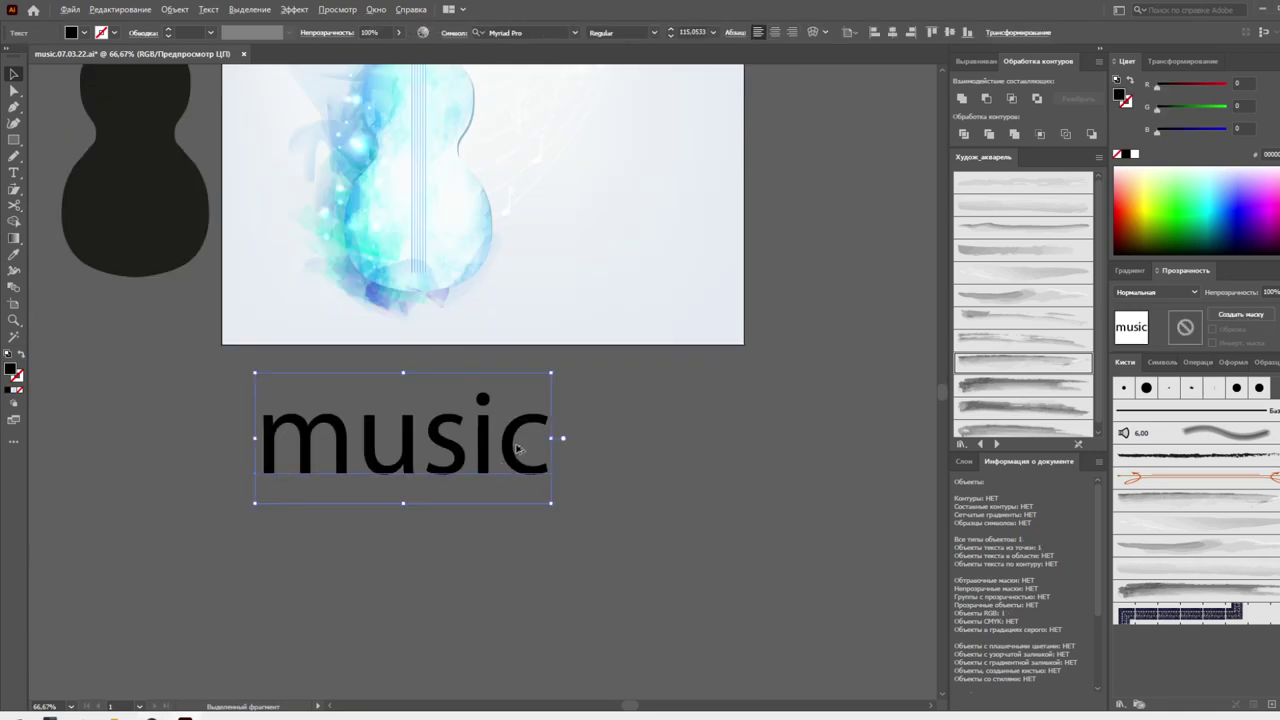
drag(518, 449, 245, 378)
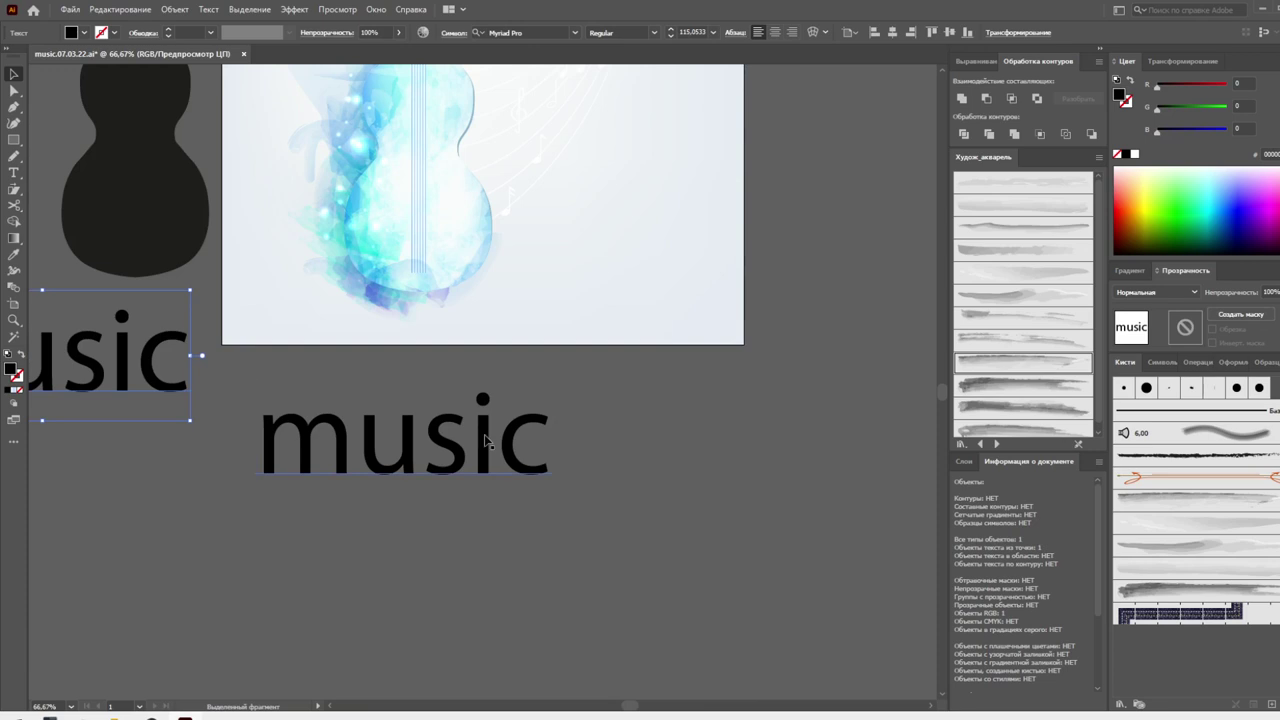
drag(487, 440, 497, 412)
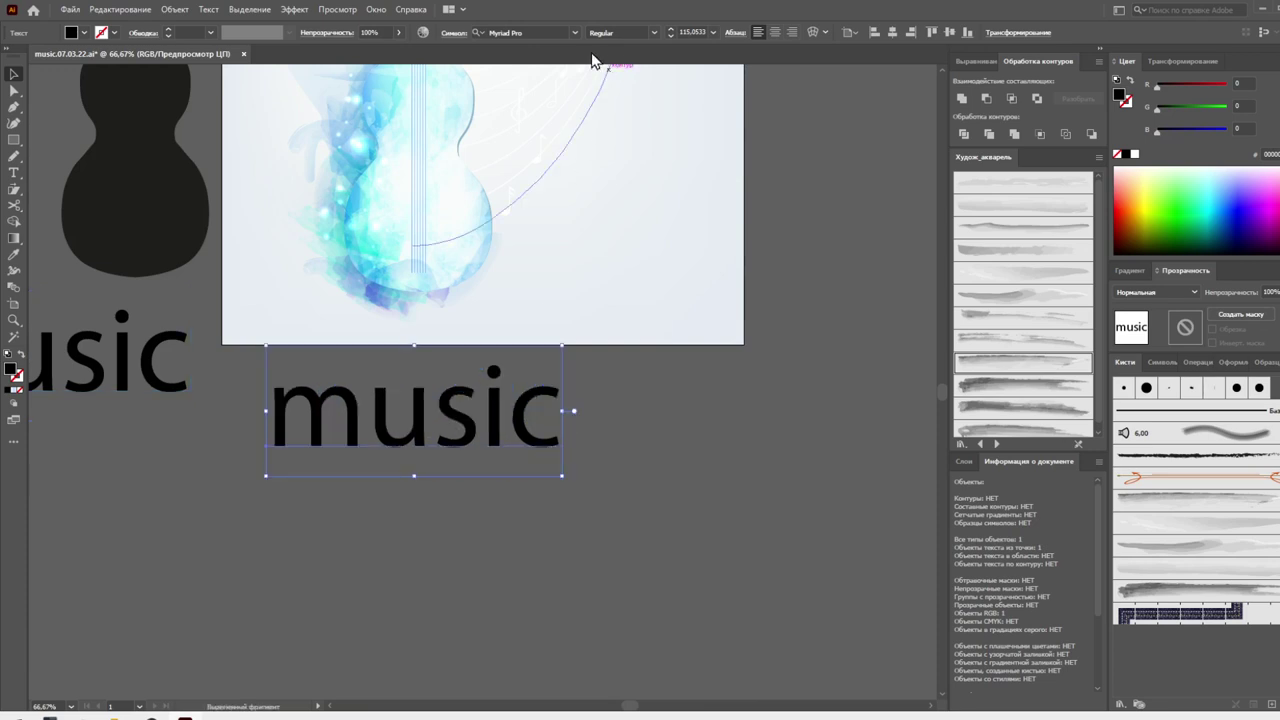
click(575, 32)
Apply the ABSALOM font and enlarge the text to about 177 pt
scroll(630, 290, down, 1)
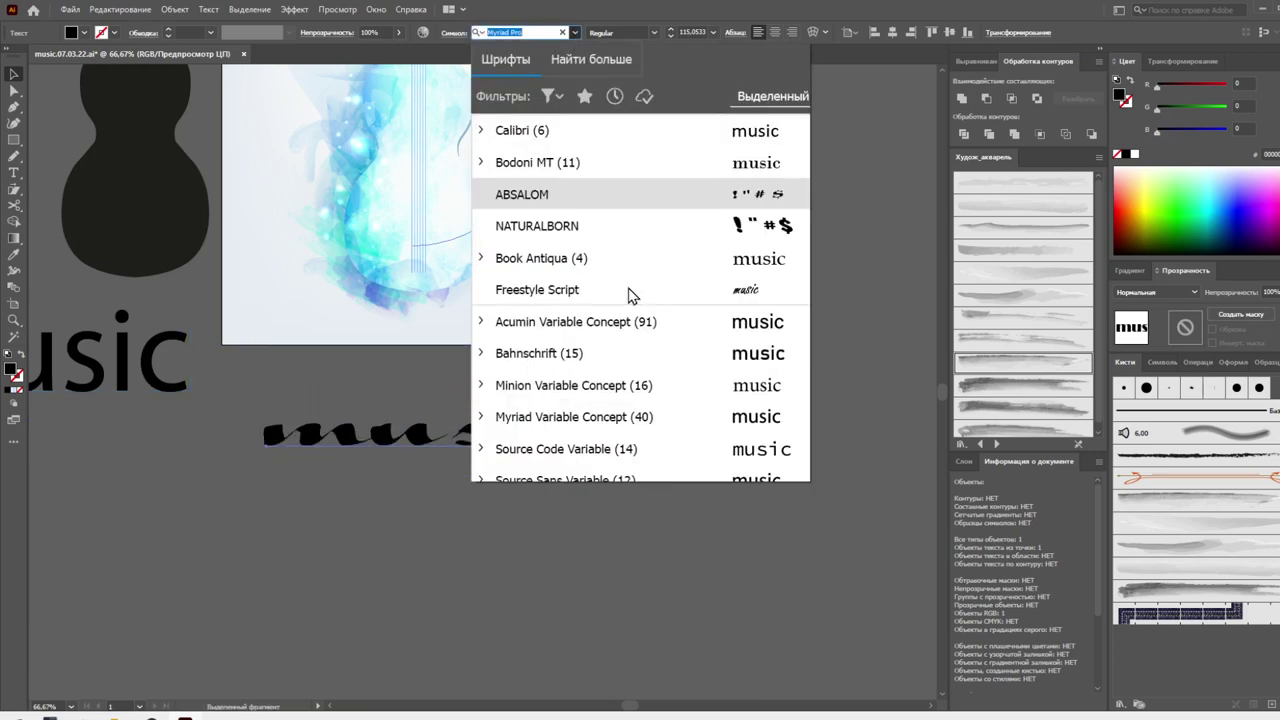
click(686, 196)
drag(561, 409, 722, 409)
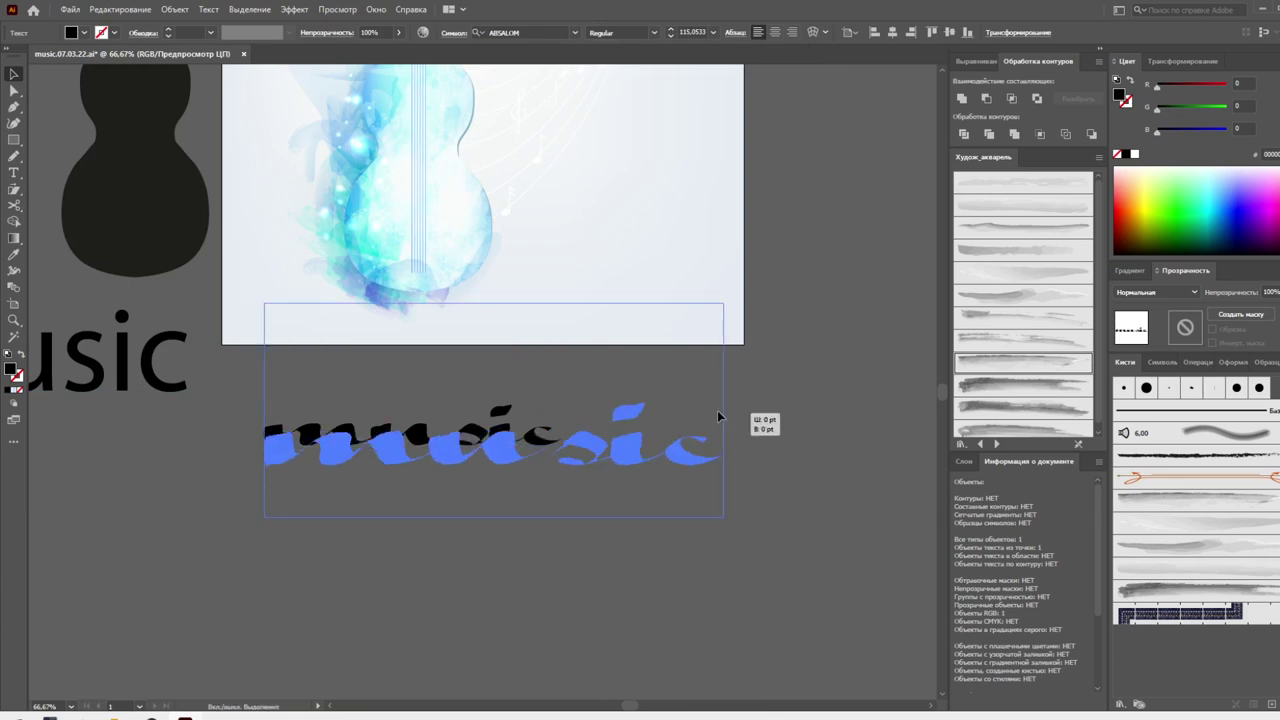
Switch the title to ConcursoItalian BTN Wide and move it up onto the poster over the guitar
click(575, 32)
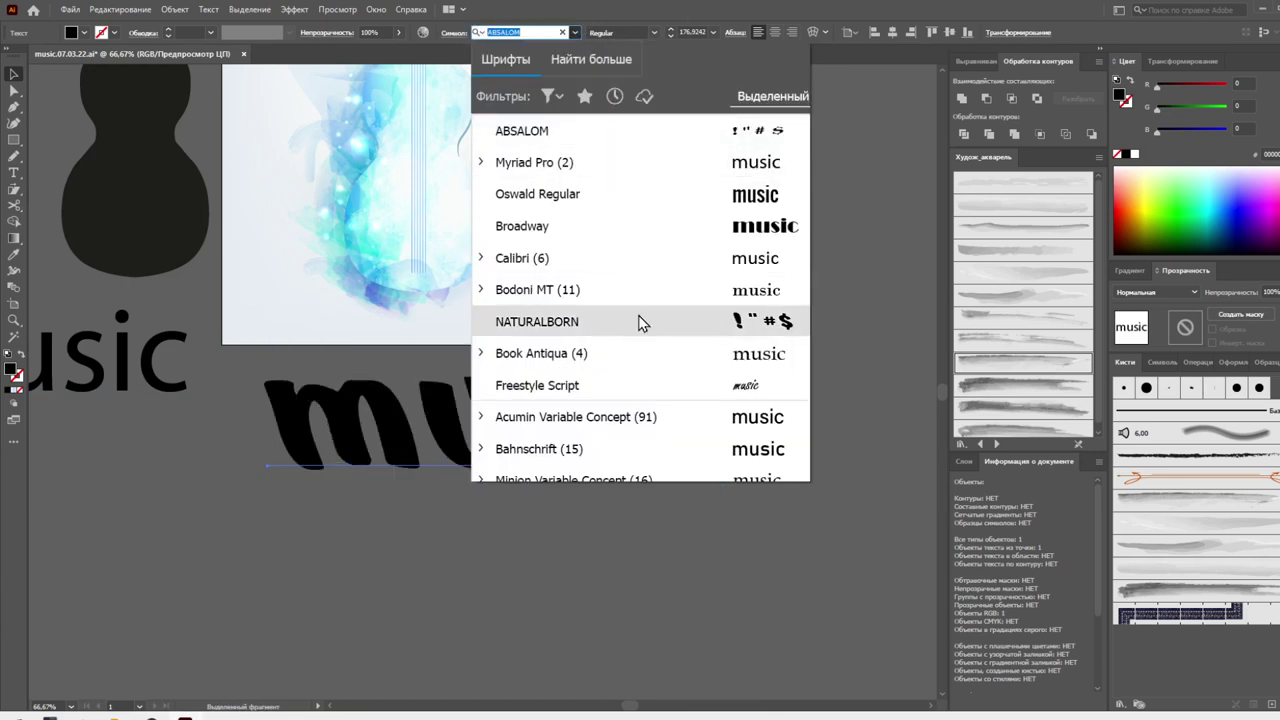
scroll(637, 322, down, 2)
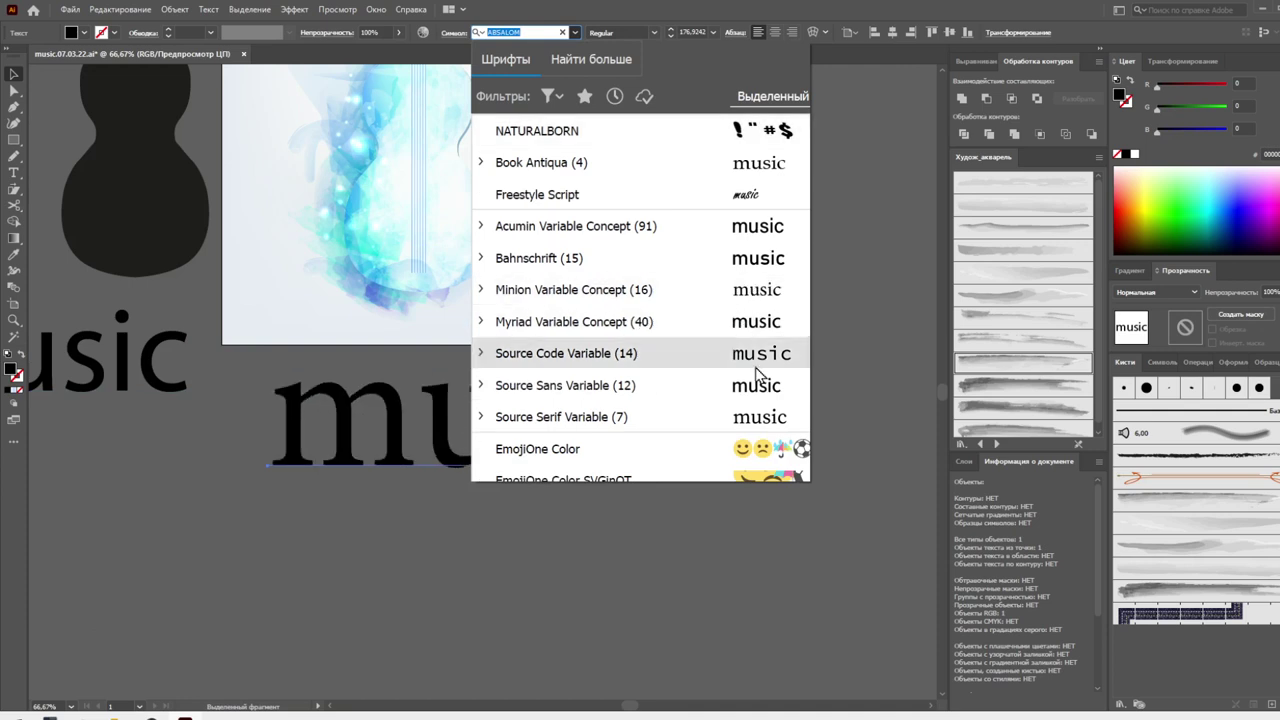
scroll(748, 415, down, 1)
scroll(748, 415, down, 1)
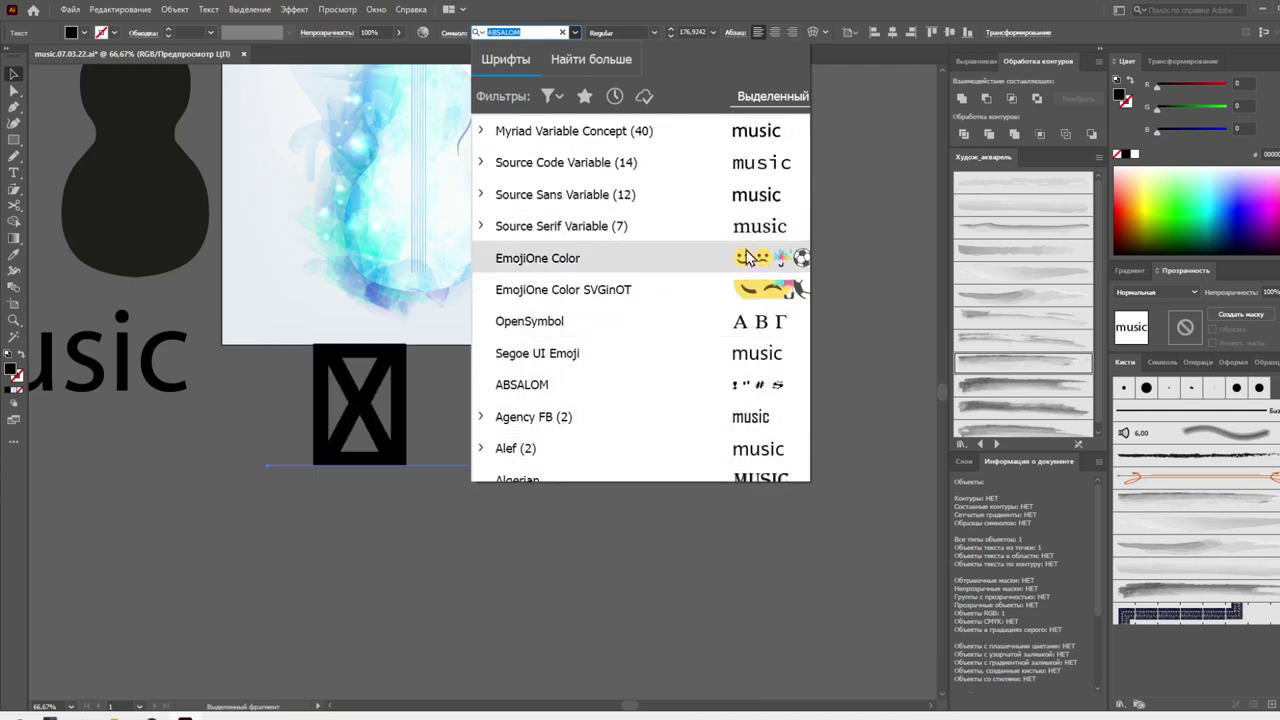
scroll(745, 158, up, 1)
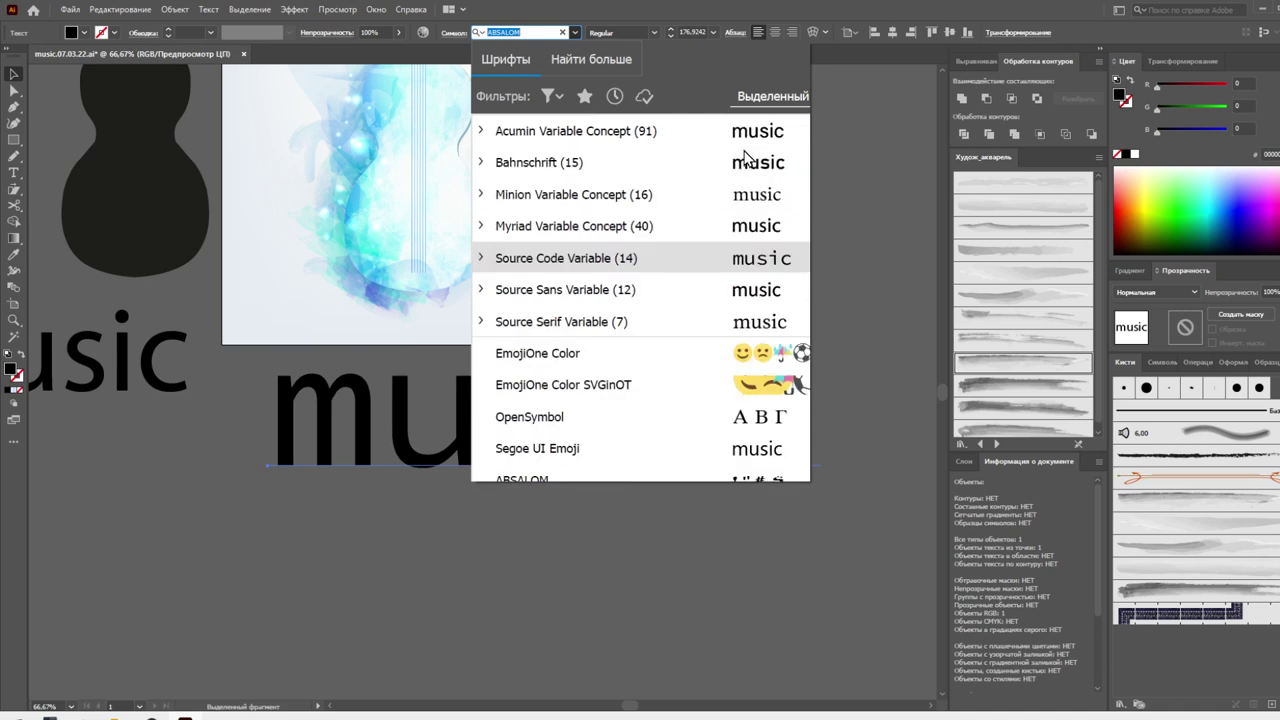
scroll(745, 158, up, 2)
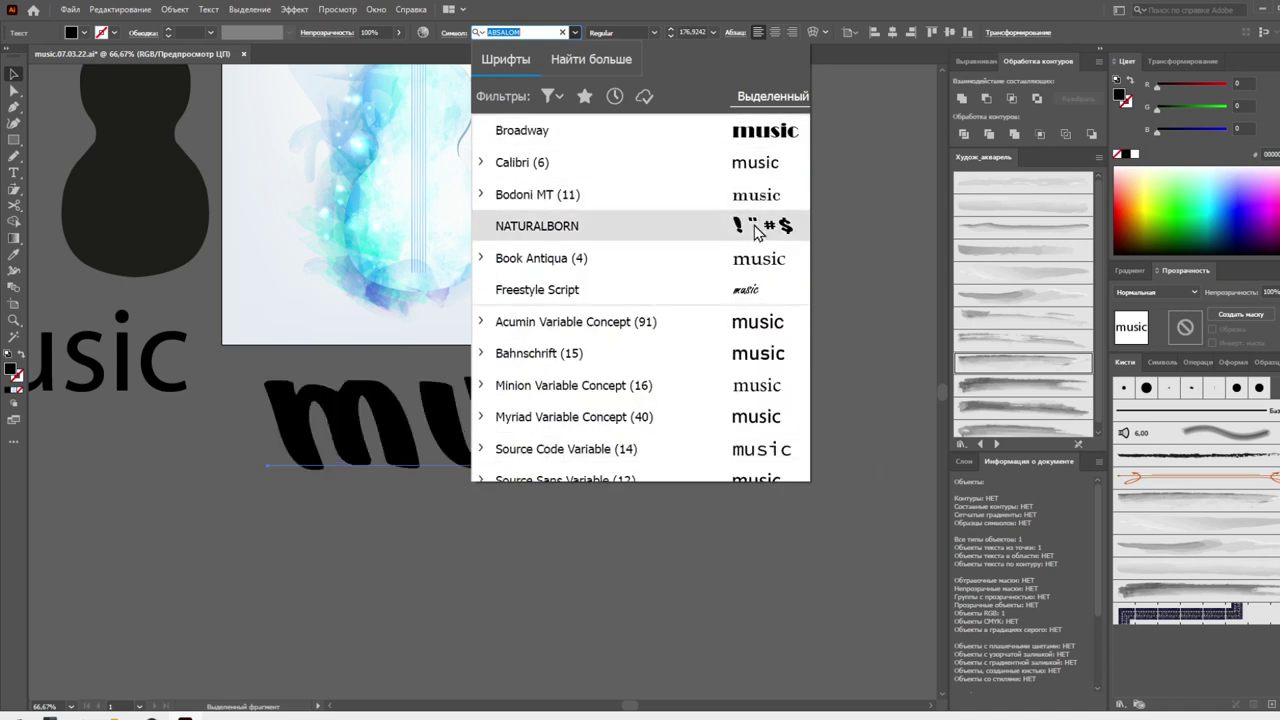
scroll(755, 255, down, 4)
scroll(755, 240, down, 4)
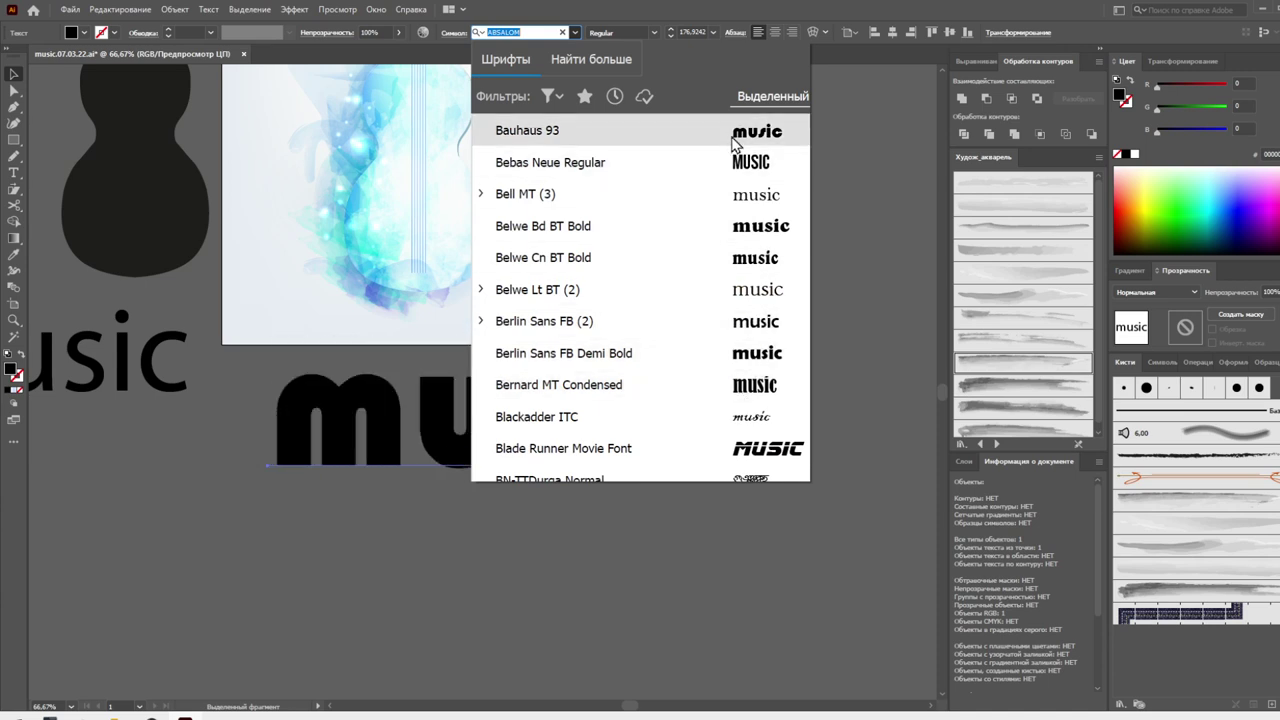
scroll(735, 143, up, 2)
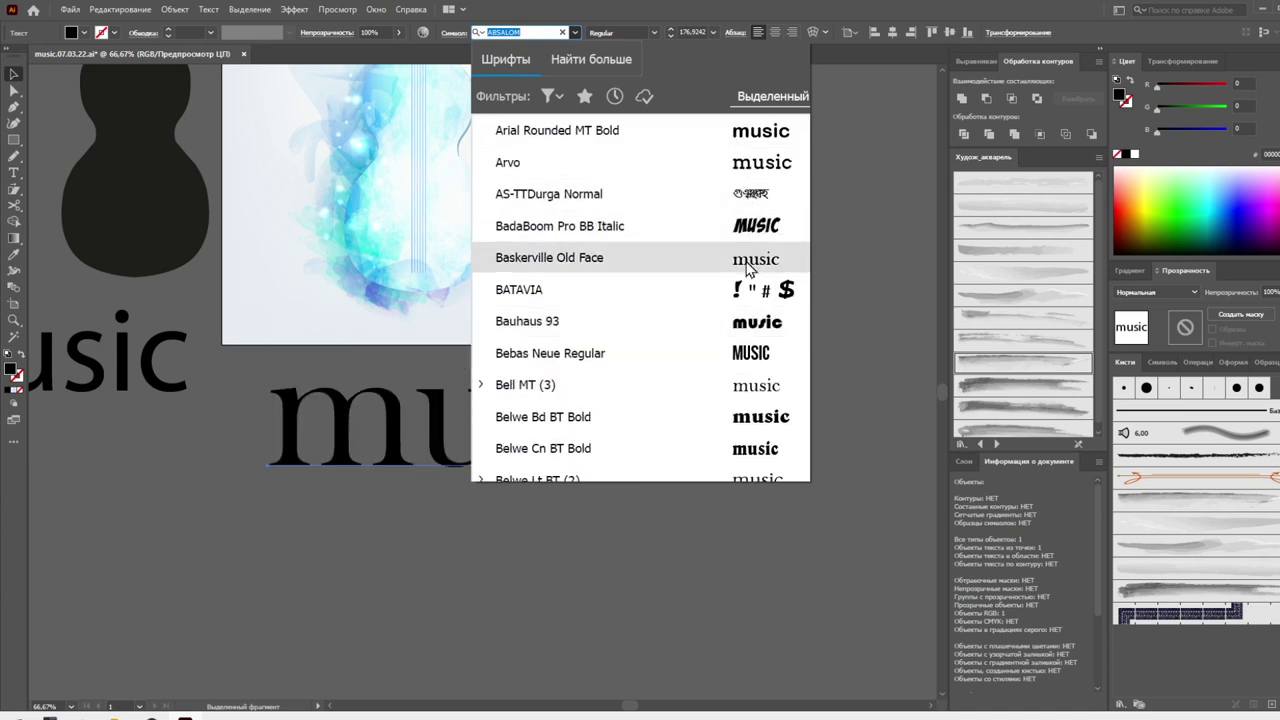
scroll(748, 290, down, 5)
scroll(748, 290, down, 1)
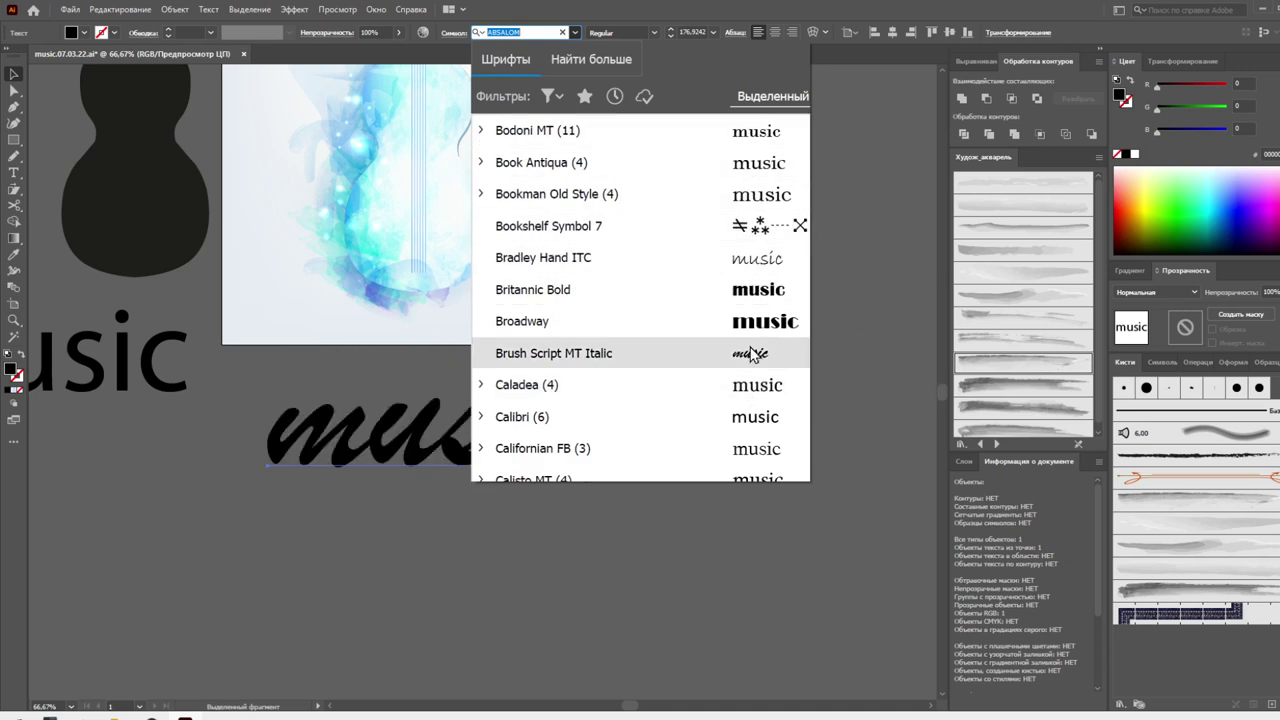
scroll(752, 265, down, 1)
scroll(752, 265, down, 4)
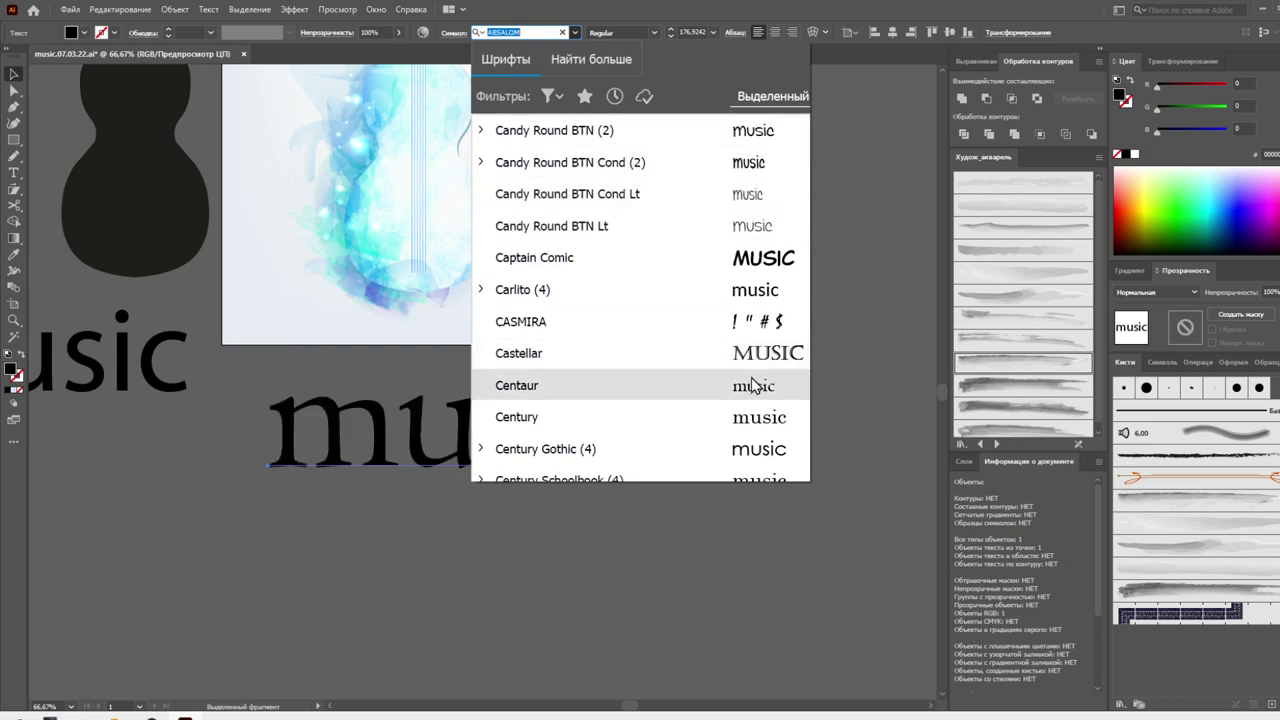
scroll(750, 395, down, 3)
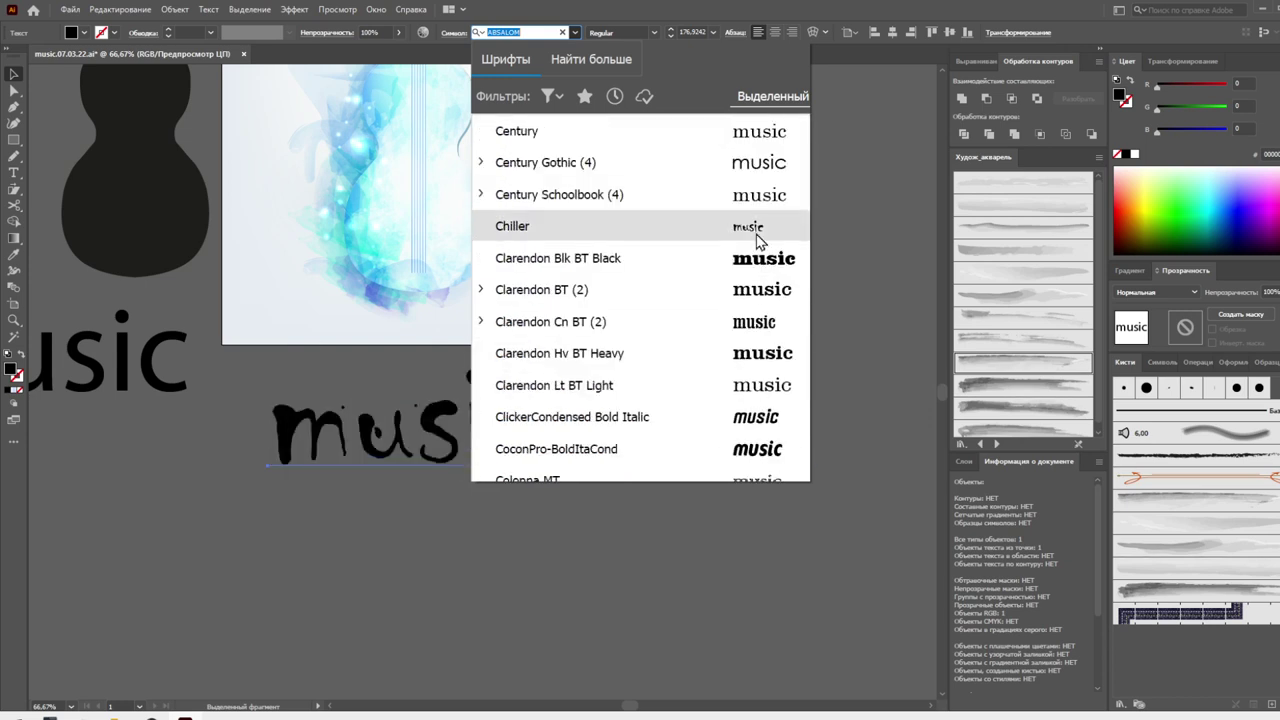
scroll(757, 427, down, 4)
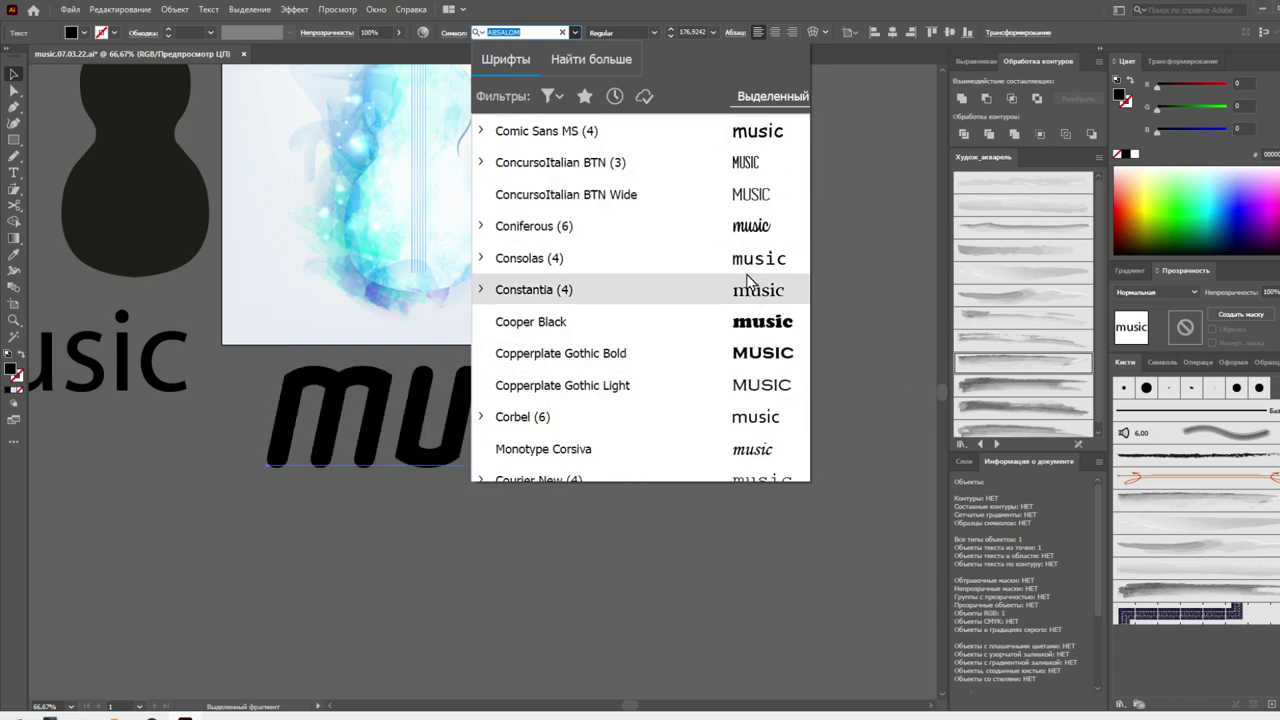
click(751, 196)
click(716, 402)
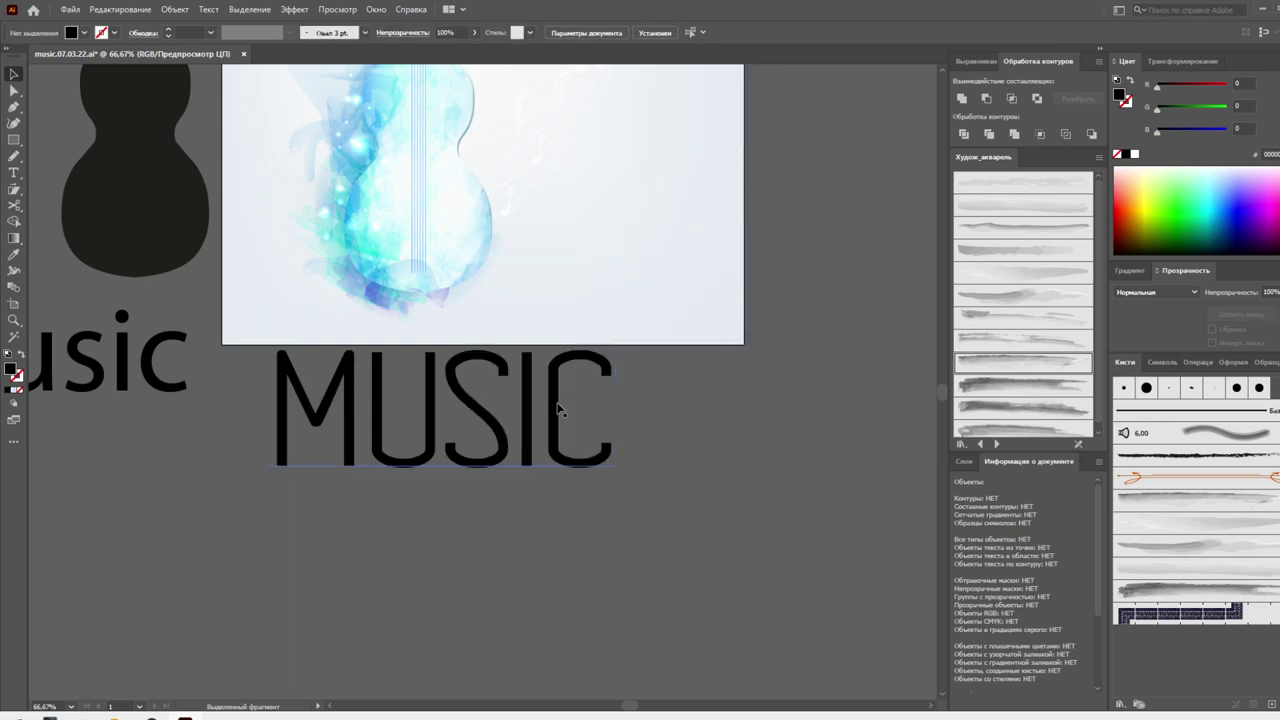
drag(555, 408, 566, 229)
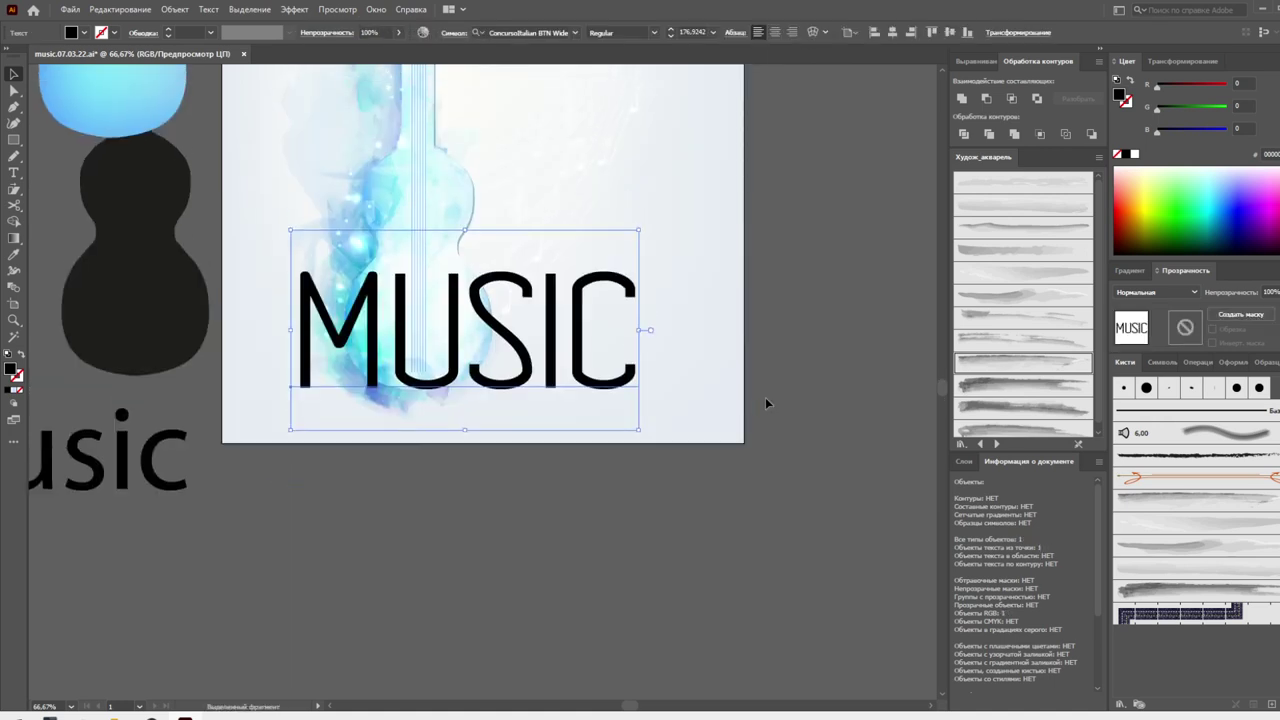
Browse the font list with live preview and set the 'music' title in Monotype Corsiva
click(576, 32)
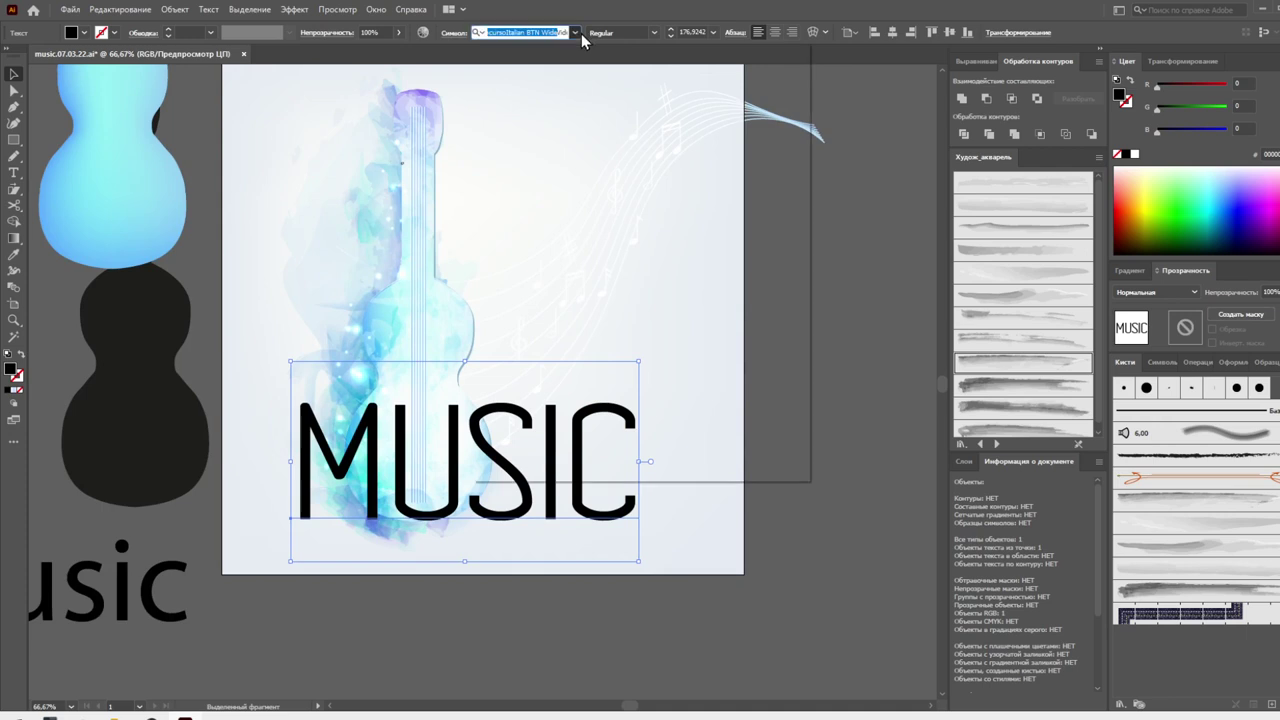
scroll(666, 445, down, 1)
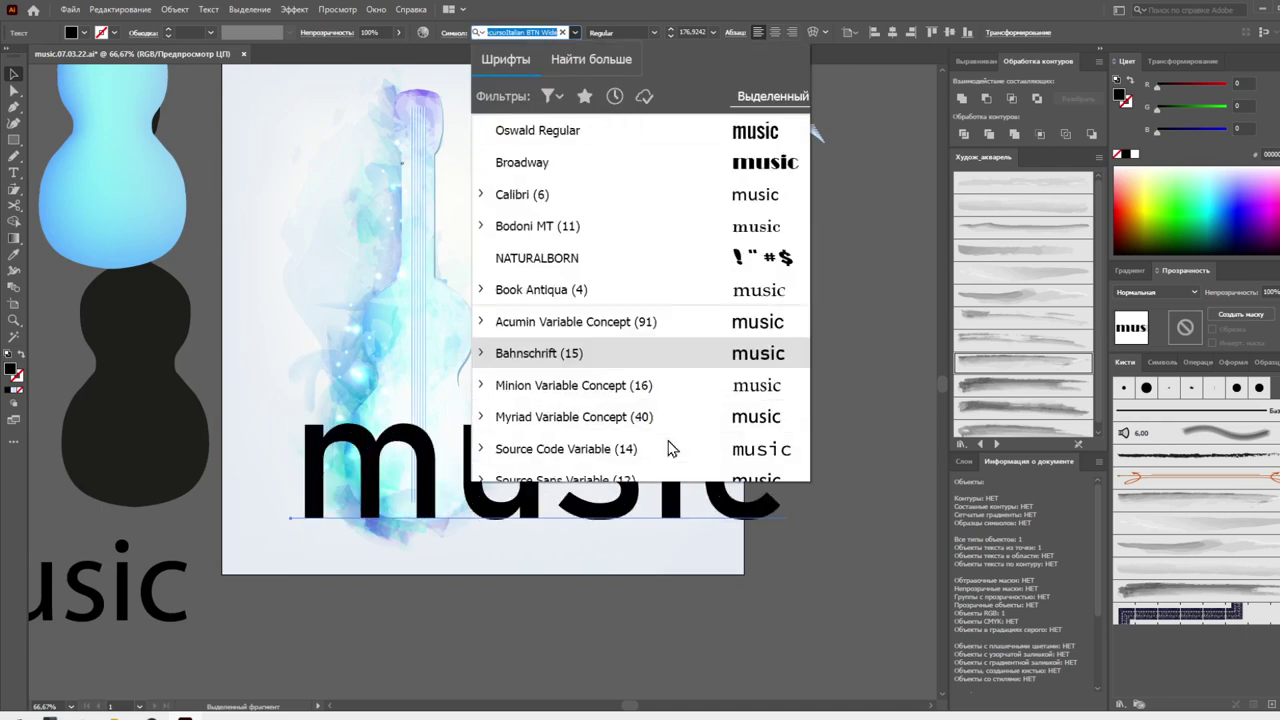
scroll(680, 390, down, 4)
scroll(700, 414, down, 5)
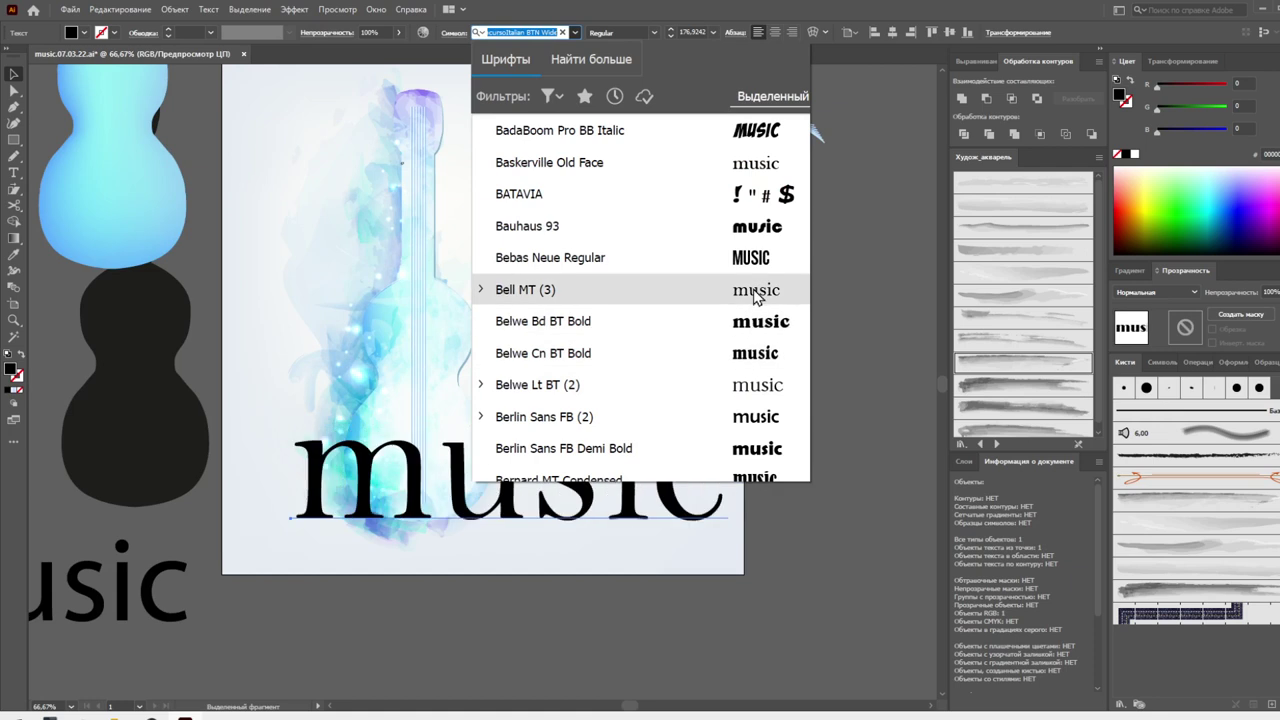
scroll(745, 341, down, 5)
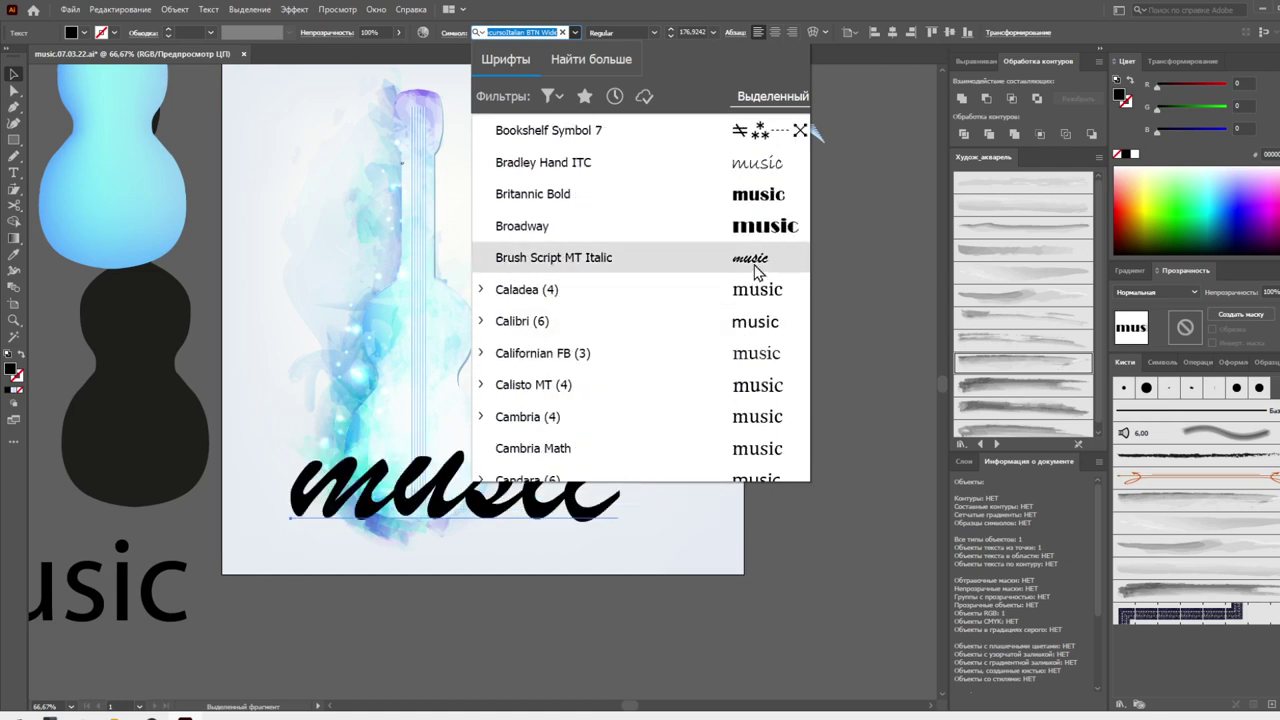
scroll(760, 395, down, 3)
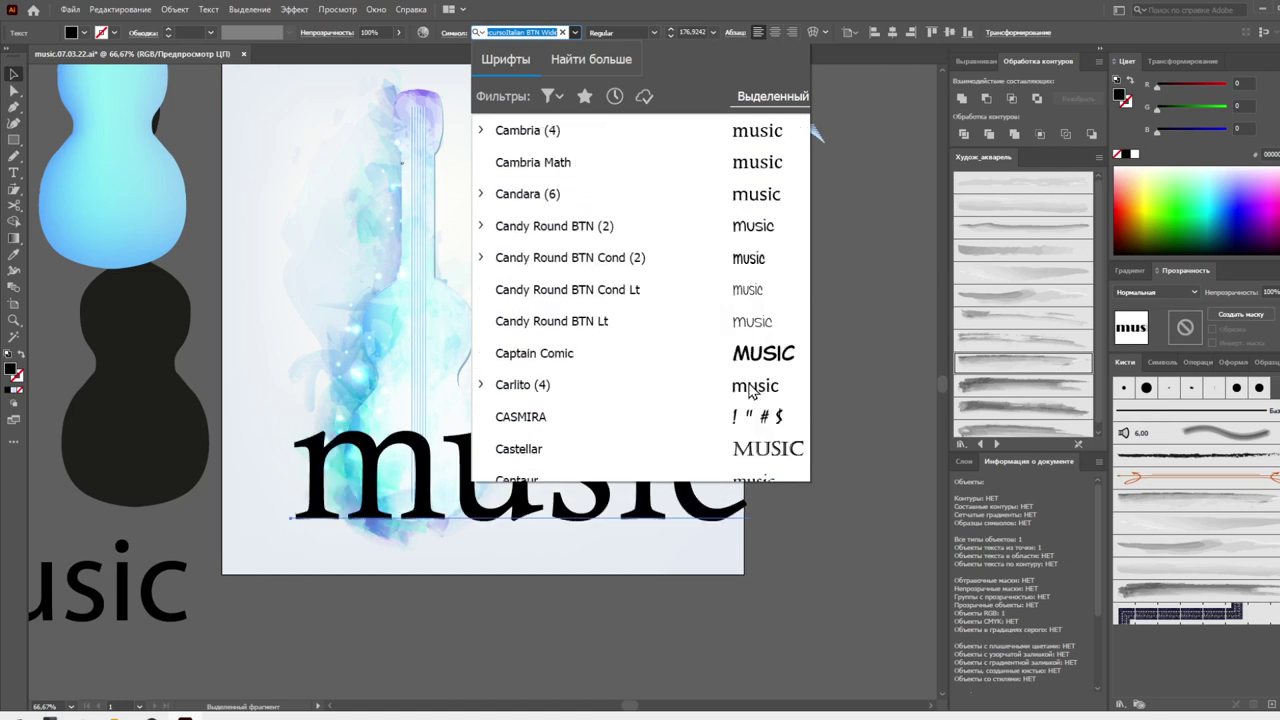
scroll(755, 411, down, 3)
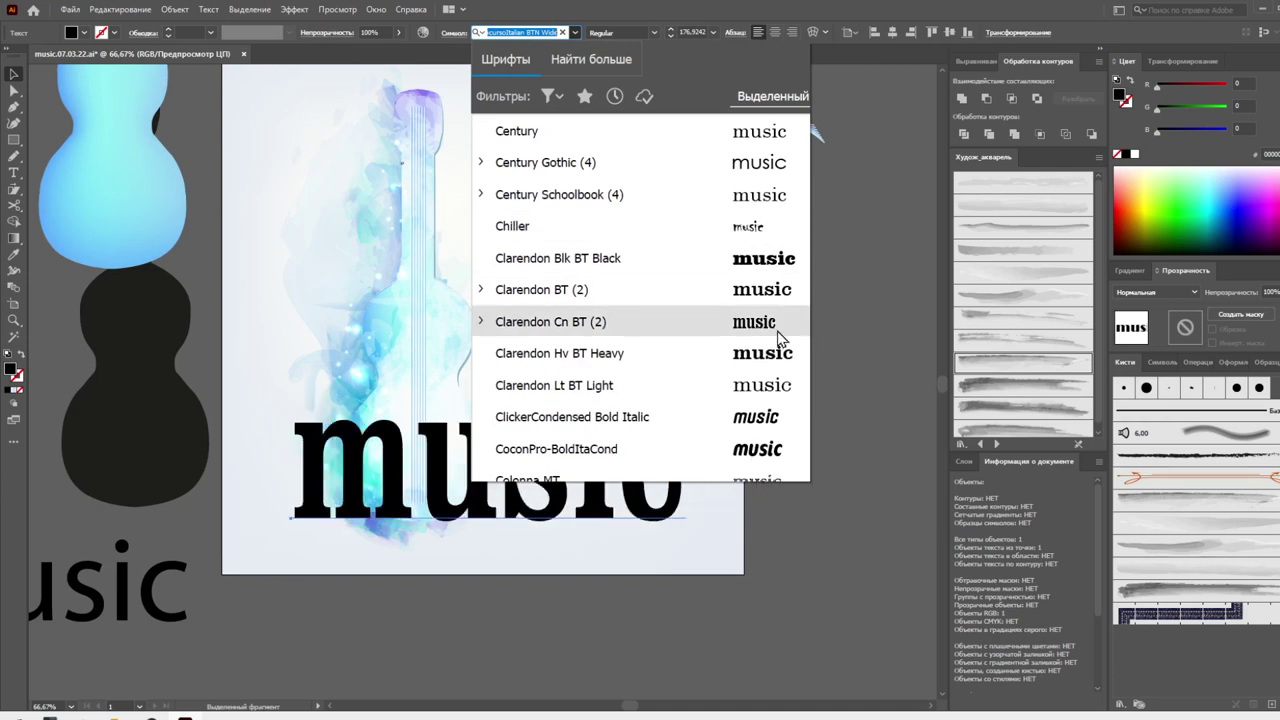
scroll(770, 310, down, 2)
scroll(757, 277, down, 3)
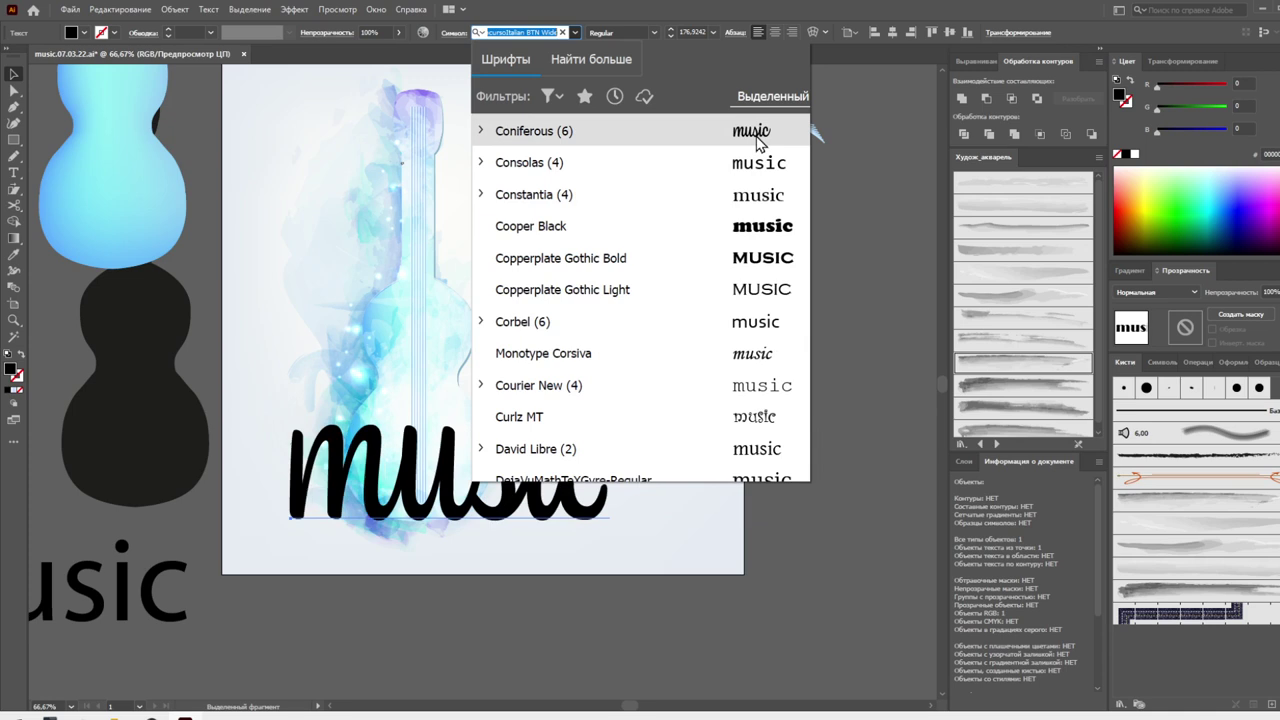
click(754, 358)
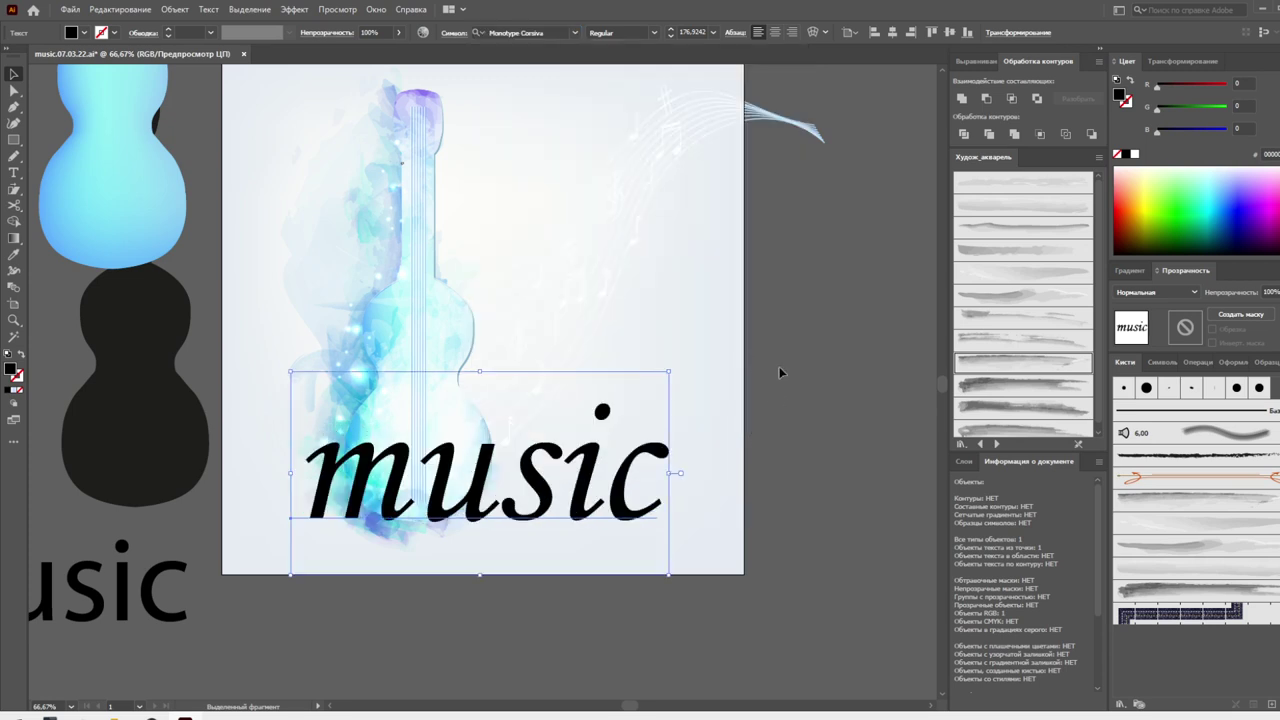
Convert the Monotype Corsiva 'music' title to outlines and swap its fill and stroke
right_click(660, 460)
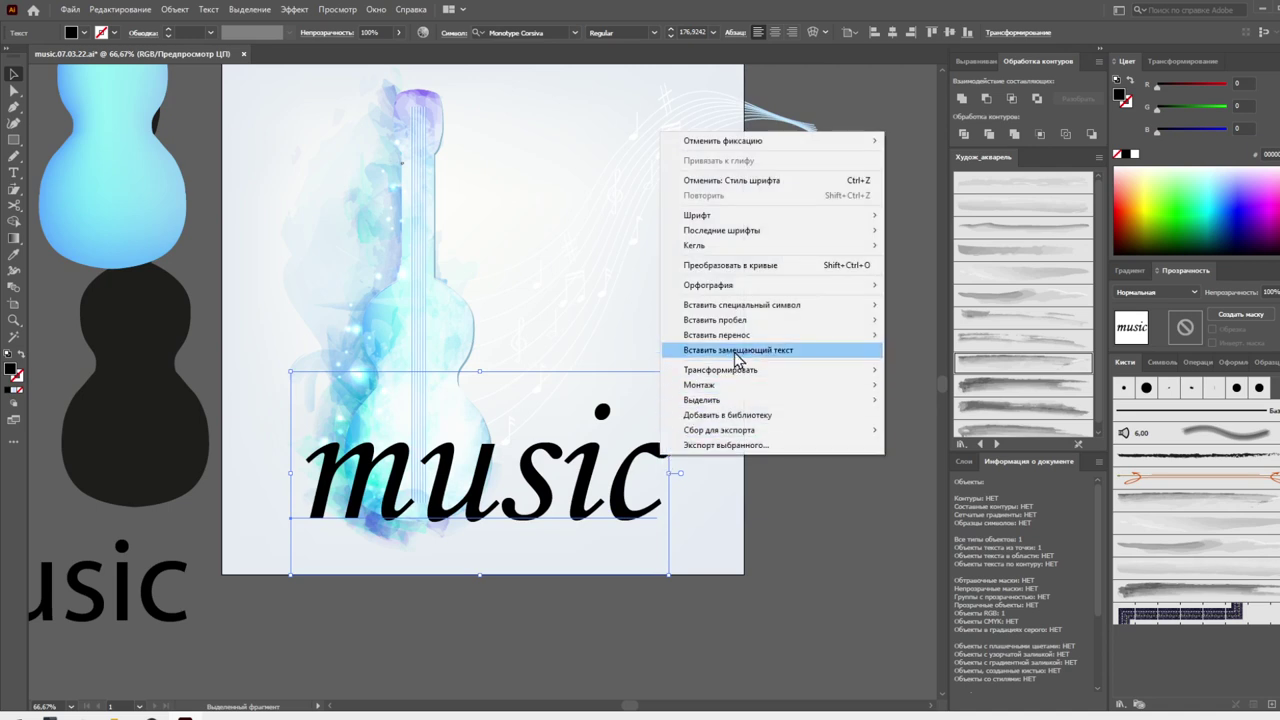
mouse_move(715, 320)
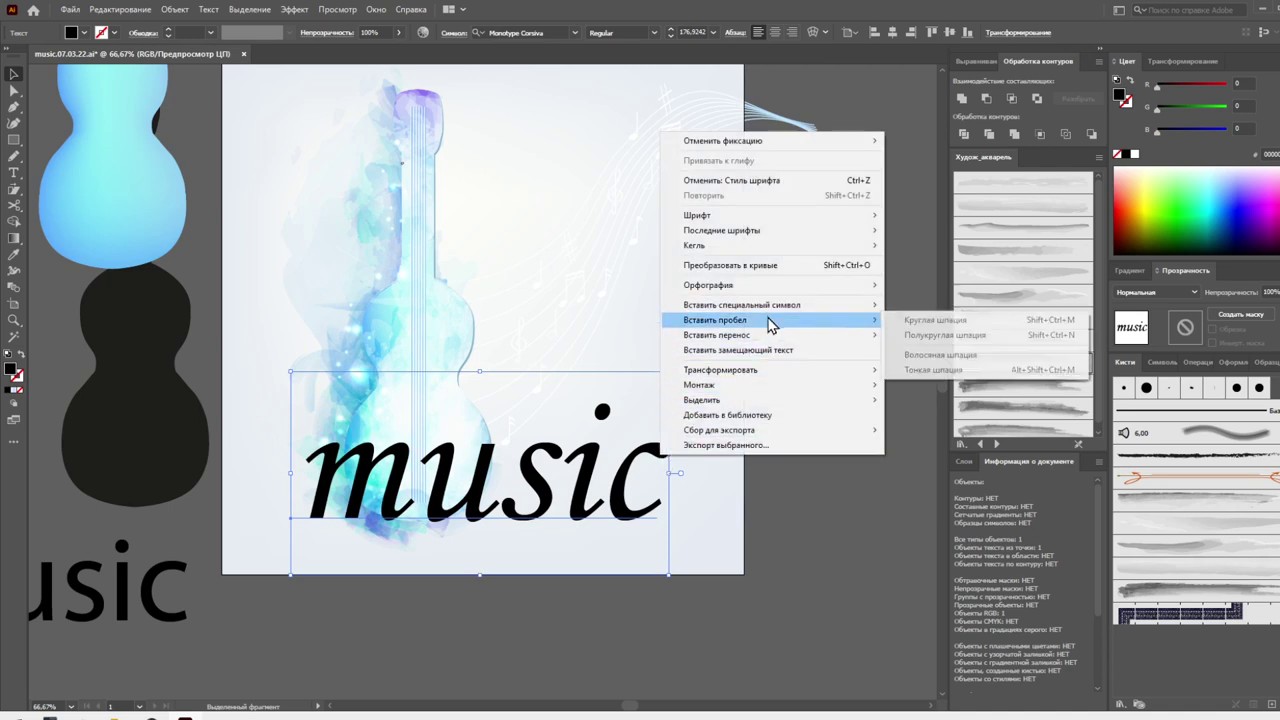
click(686, 500)
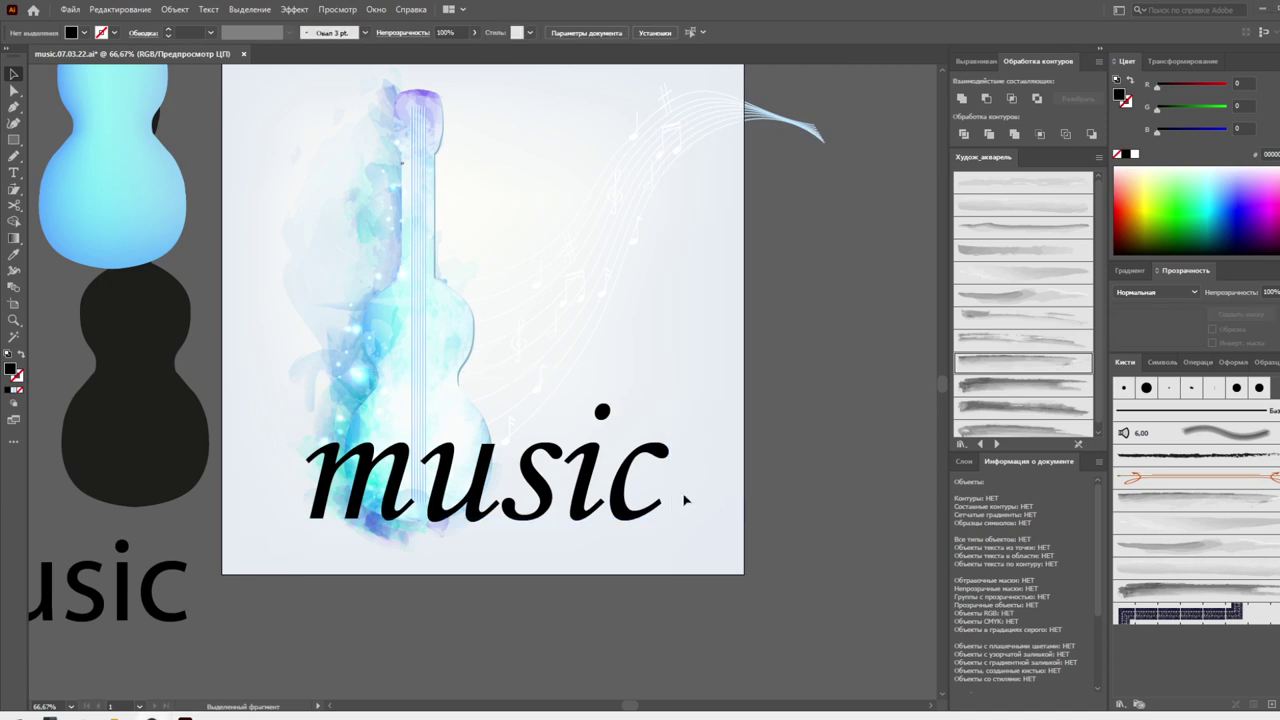
right_click(622, 487)
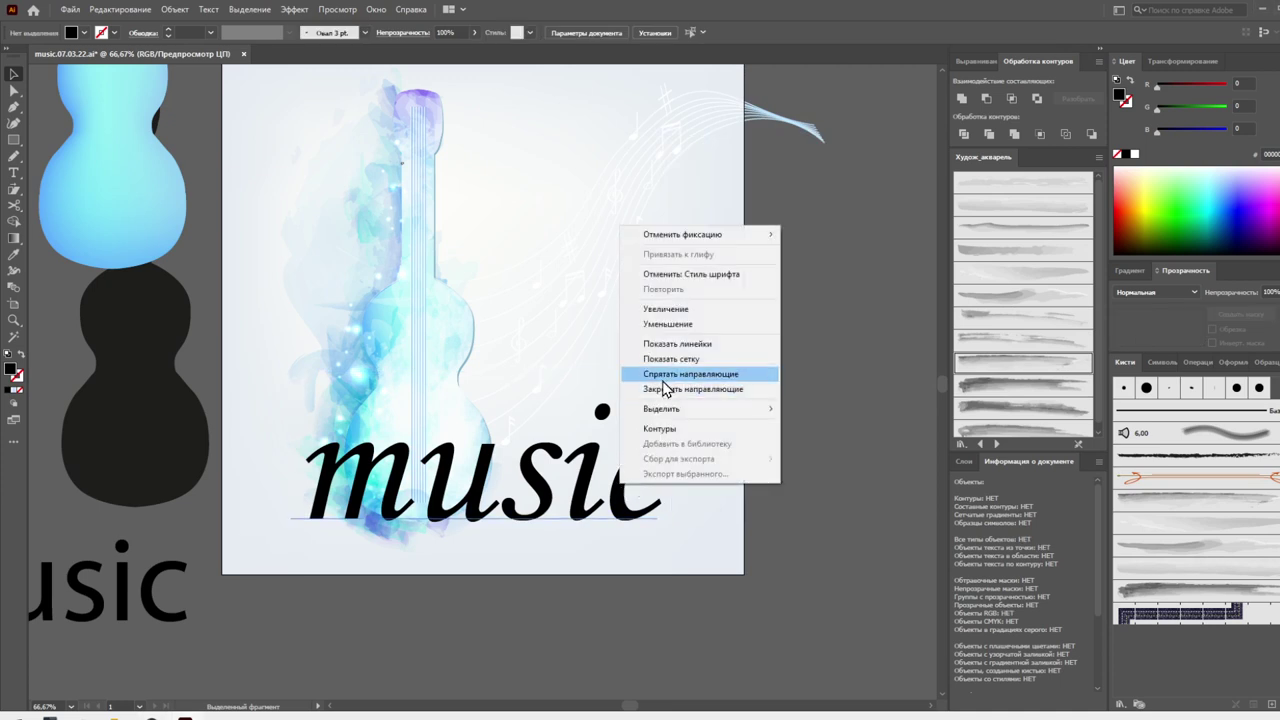
mouse_move(661, 409)
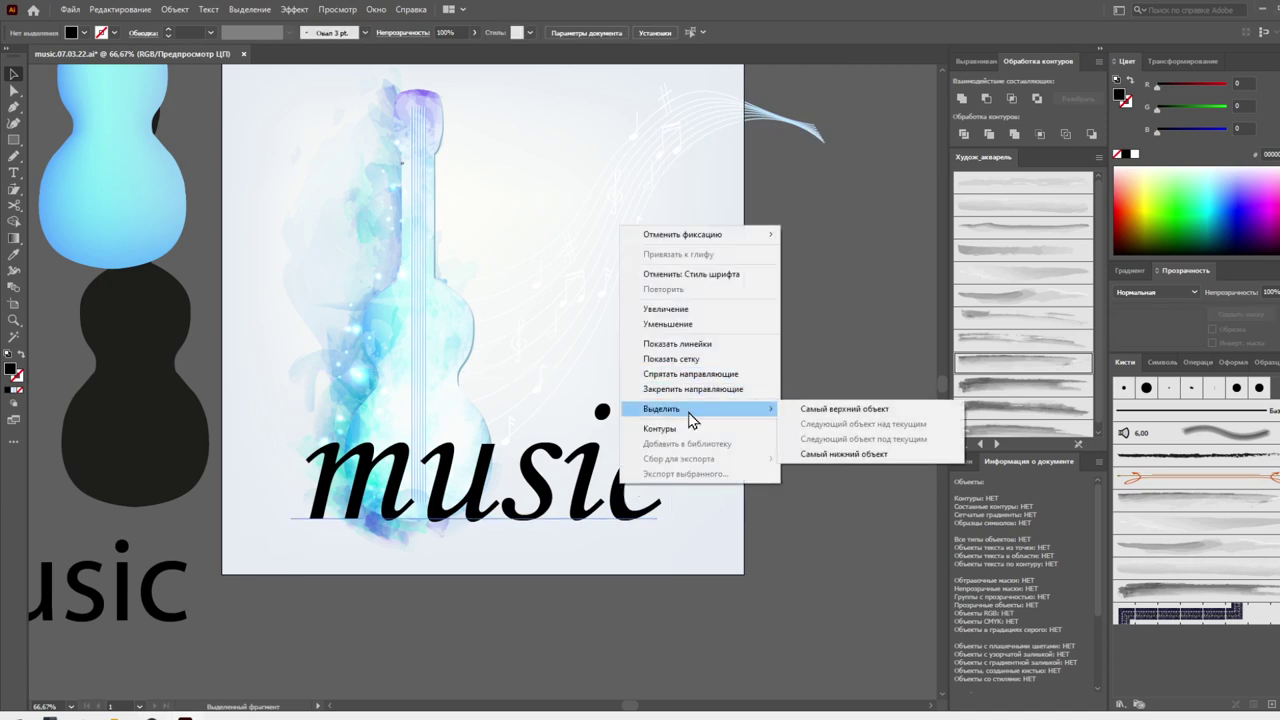
click(750, 514)
right_click(622, 497)
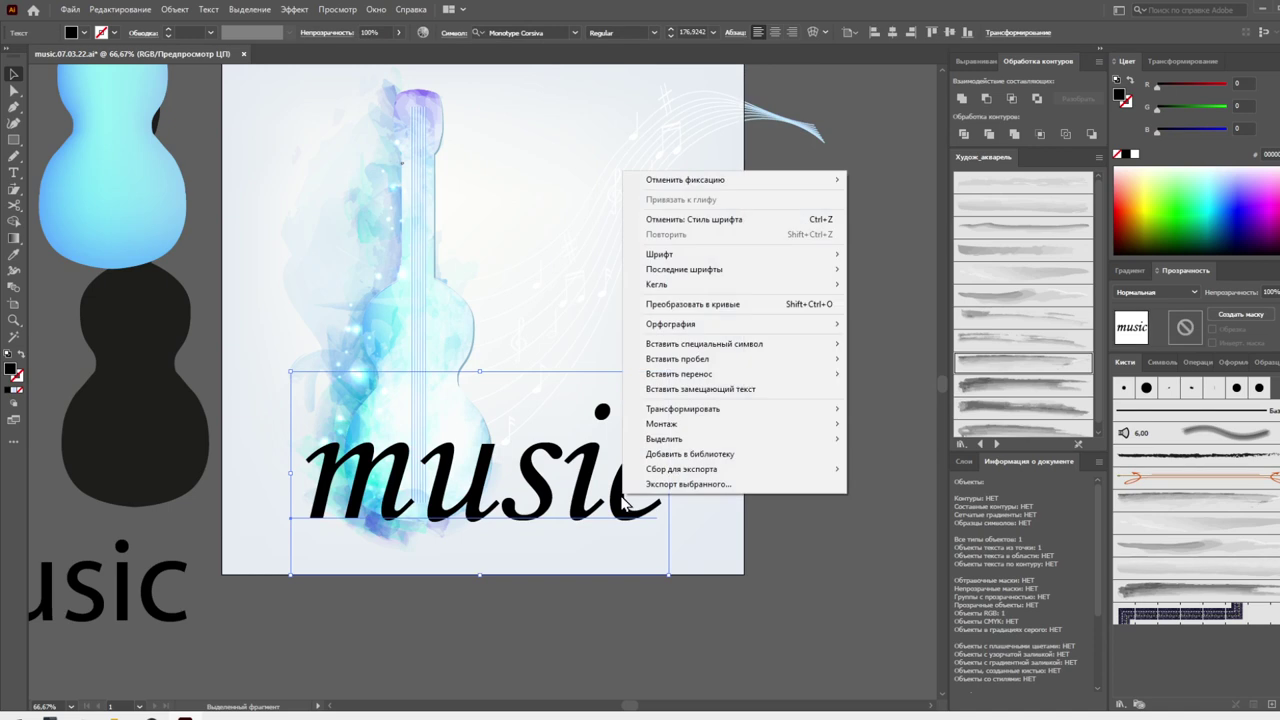
click(695, 306)
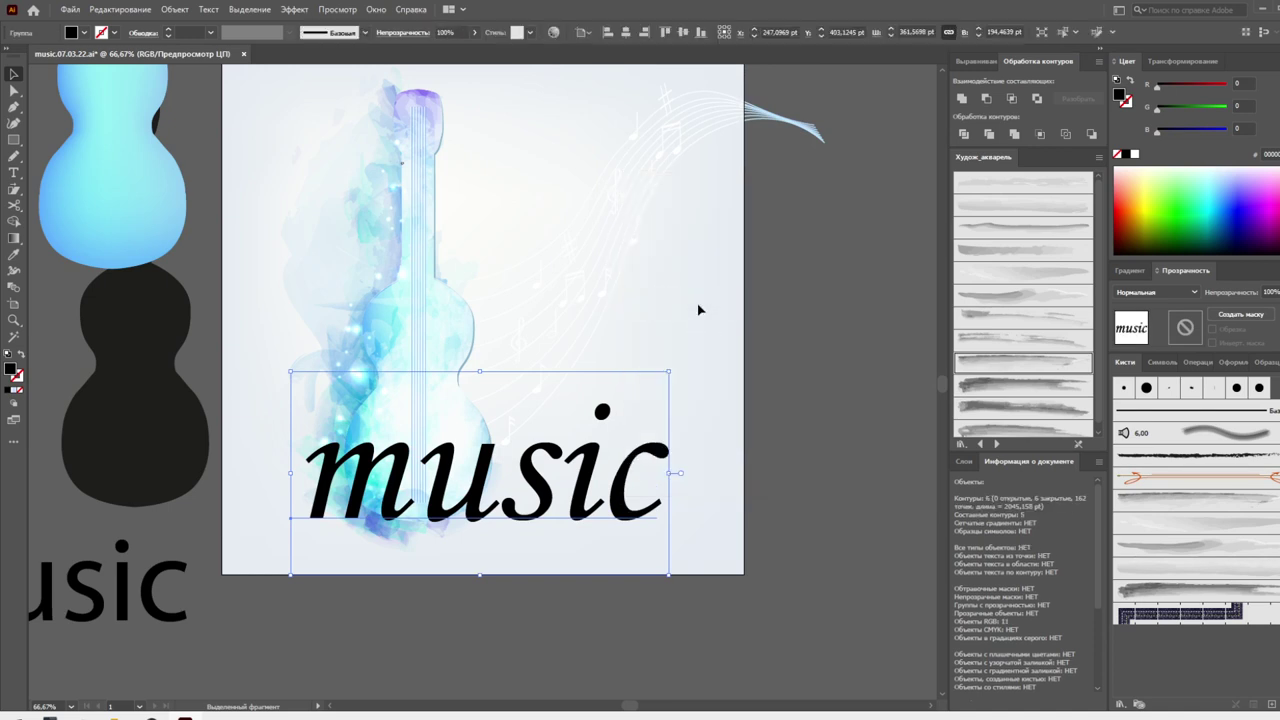
click(19, 360)
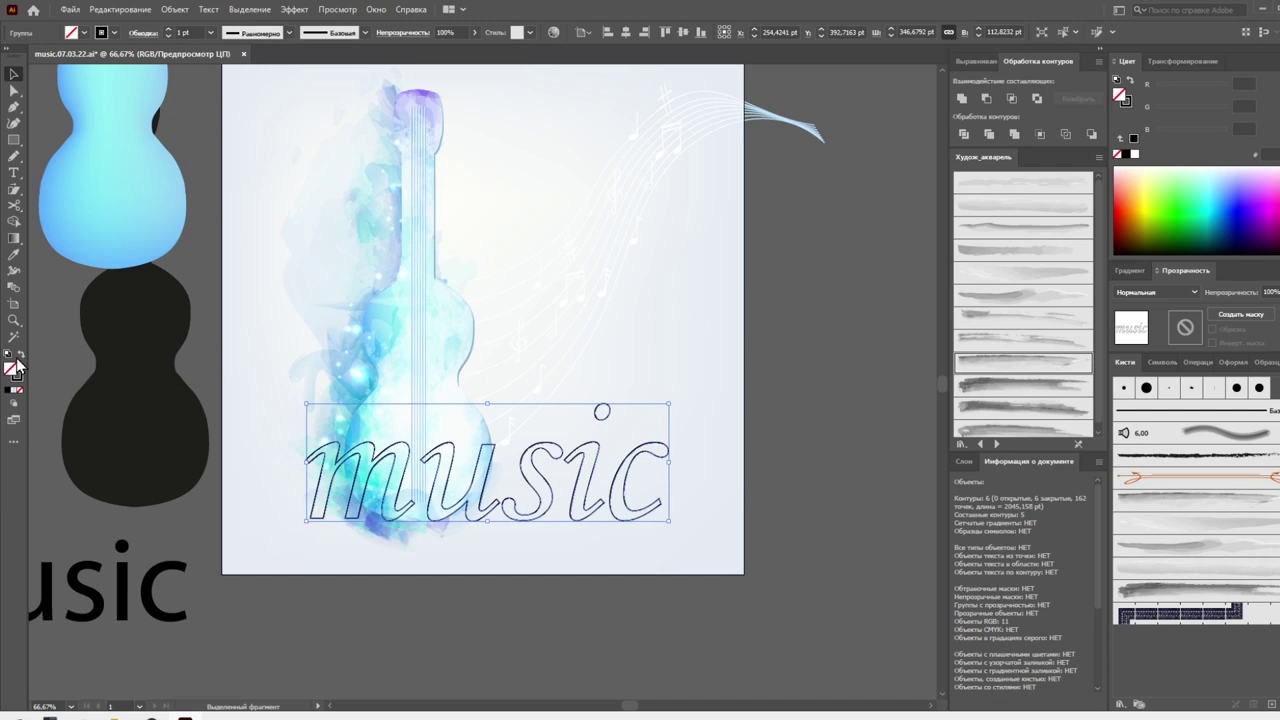
click(20, 357)
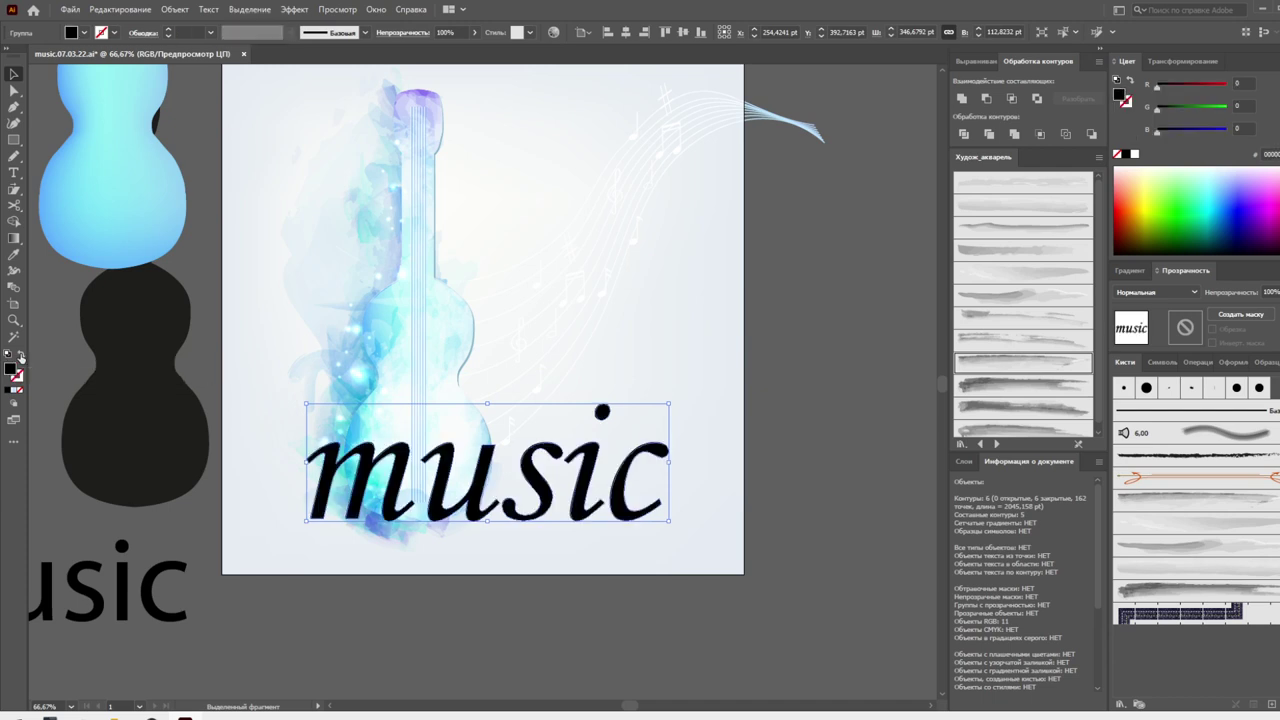
click(175, 9)
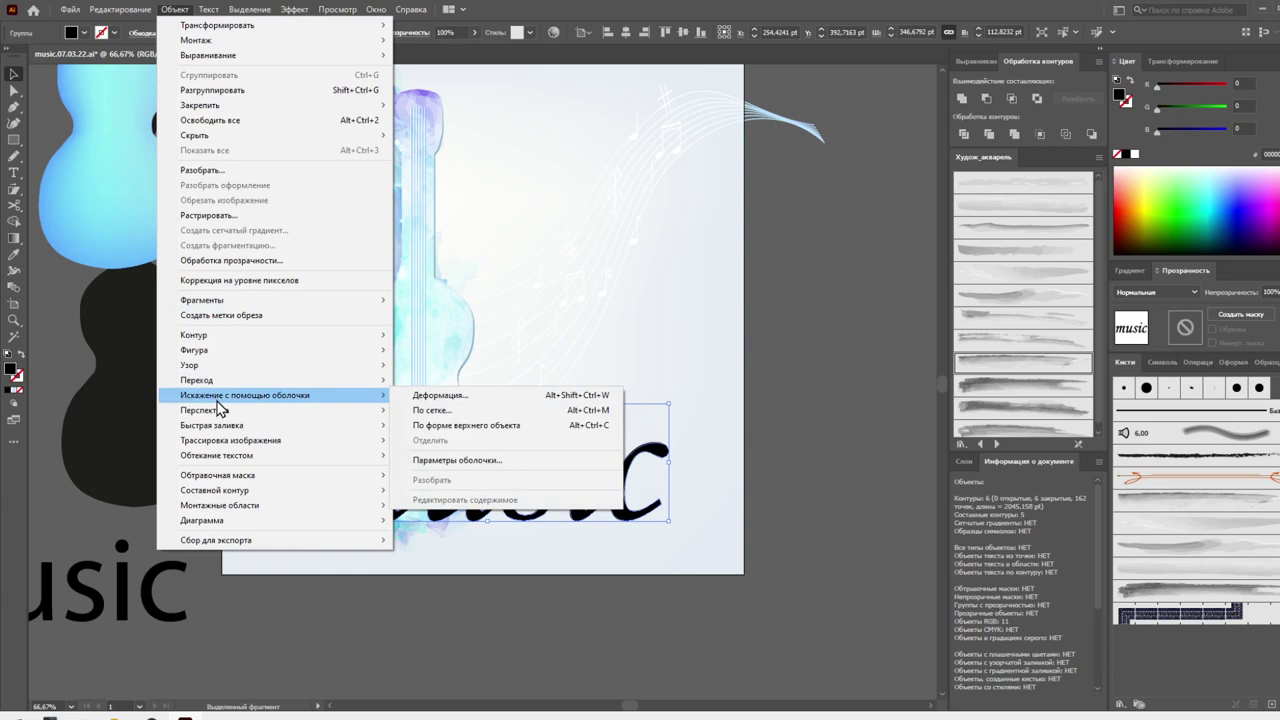
mouse_move(194, 335)
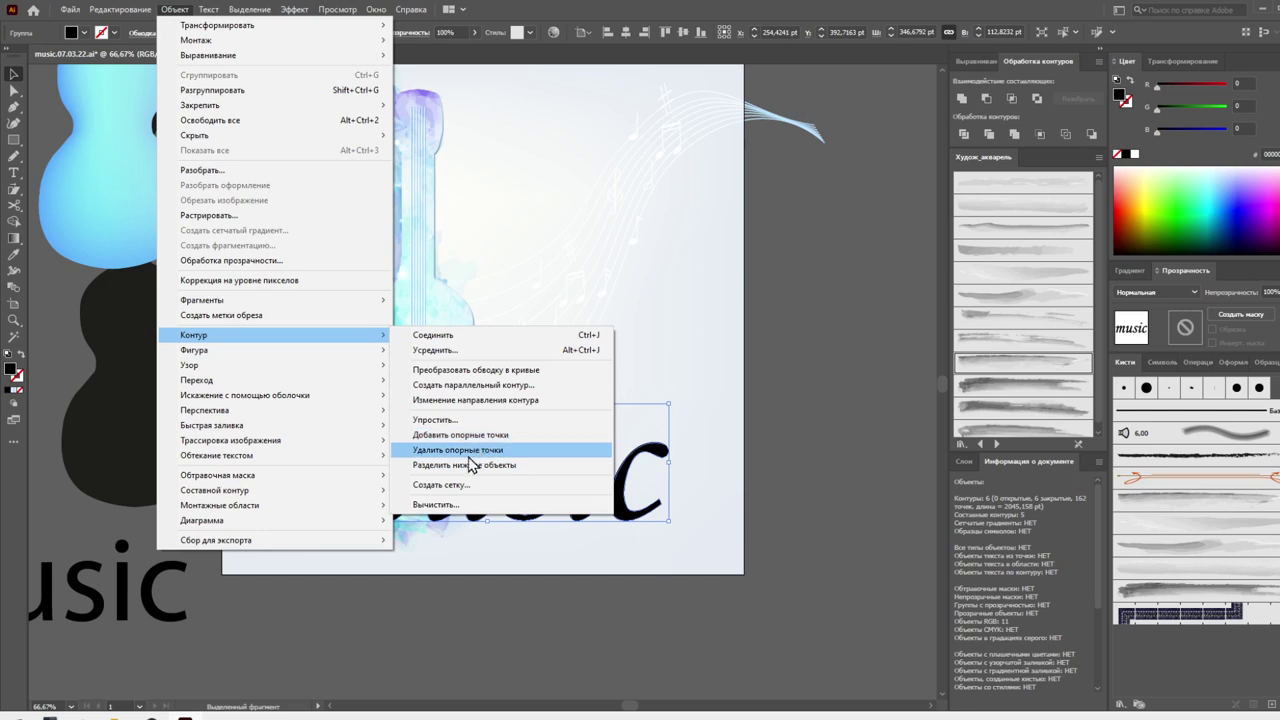
click(478, 452)
click(786, 381)
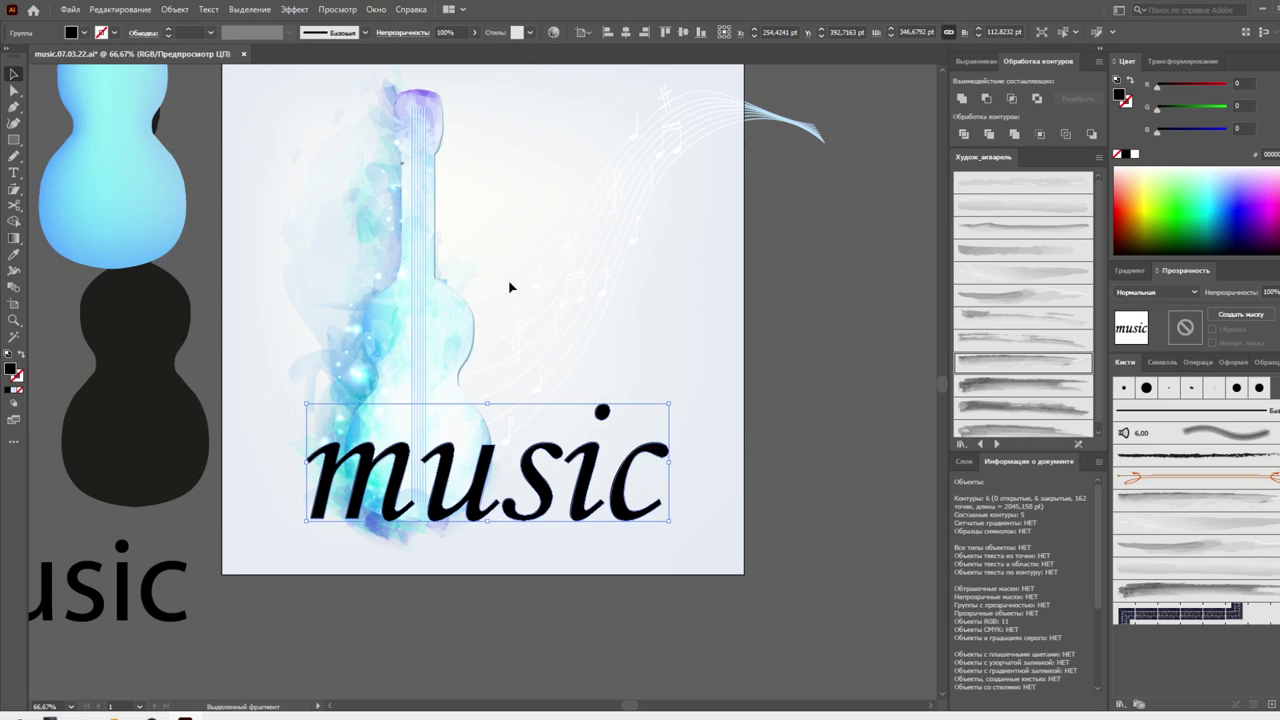
Undo back to the light-blue title and set its font to ConcursoItalian BTN Wide
key(ctrl+z)
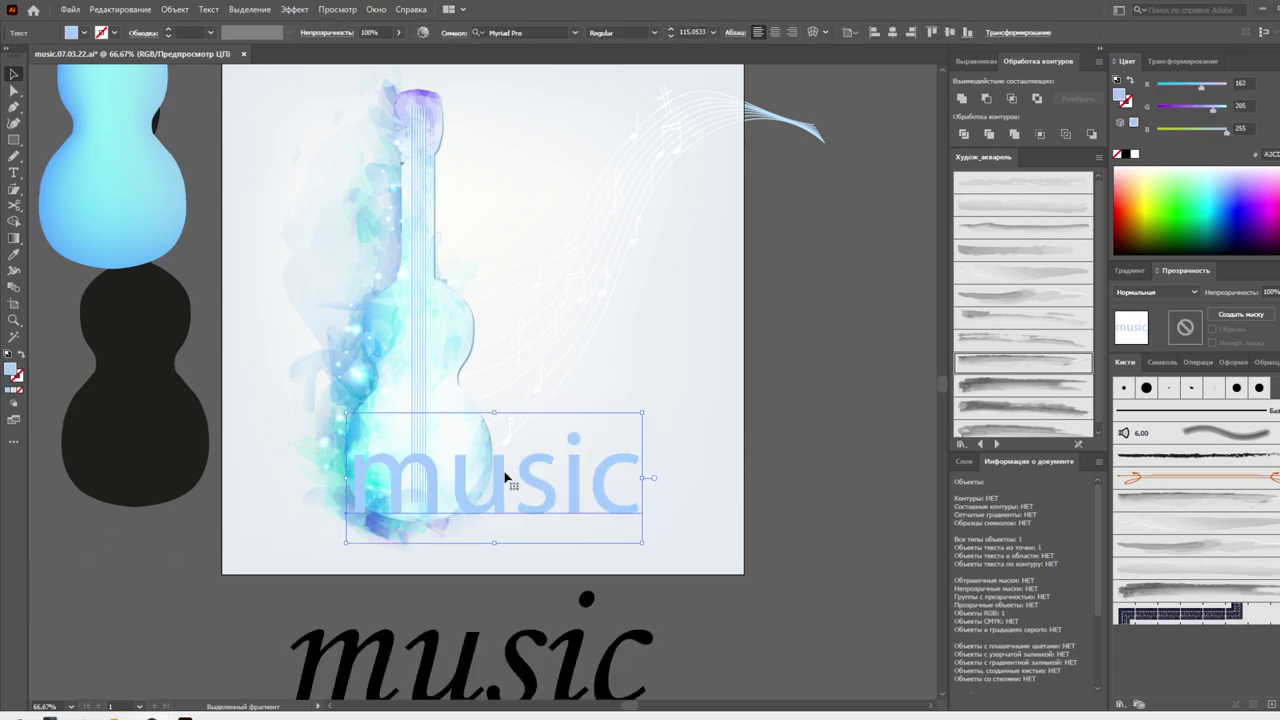
click(573, 33)
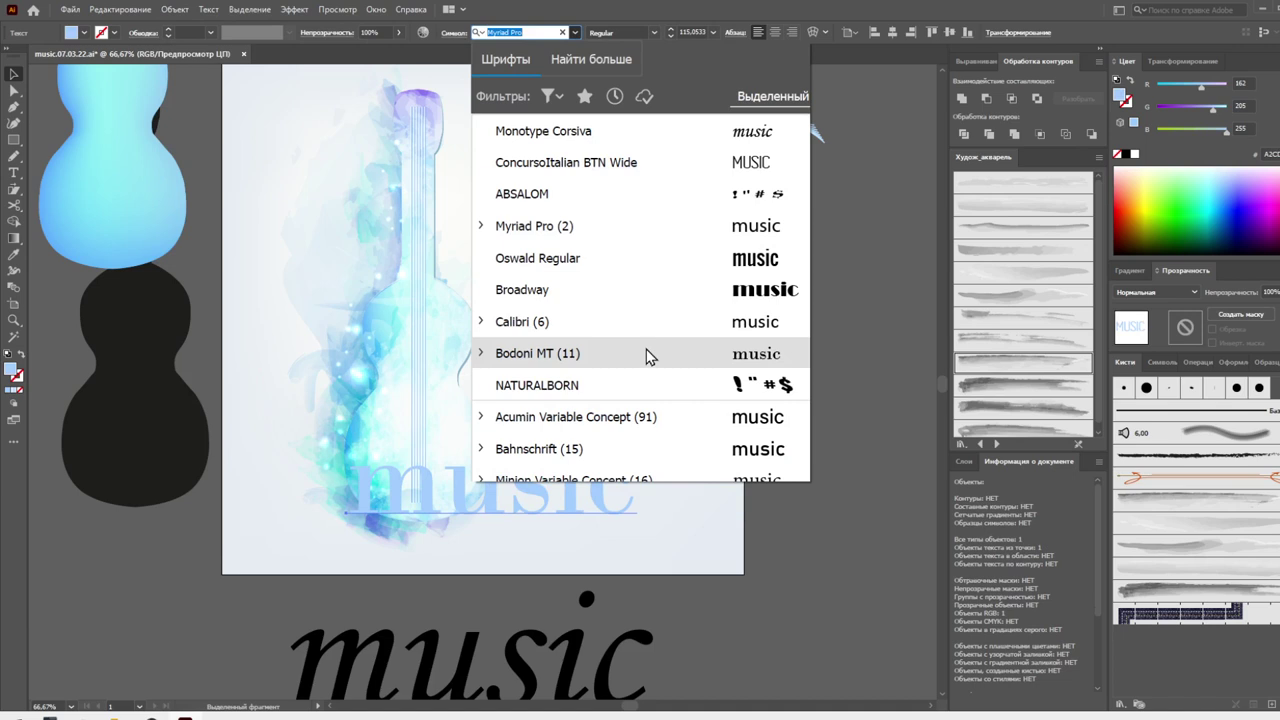
click(690, 168)
key(Escape)
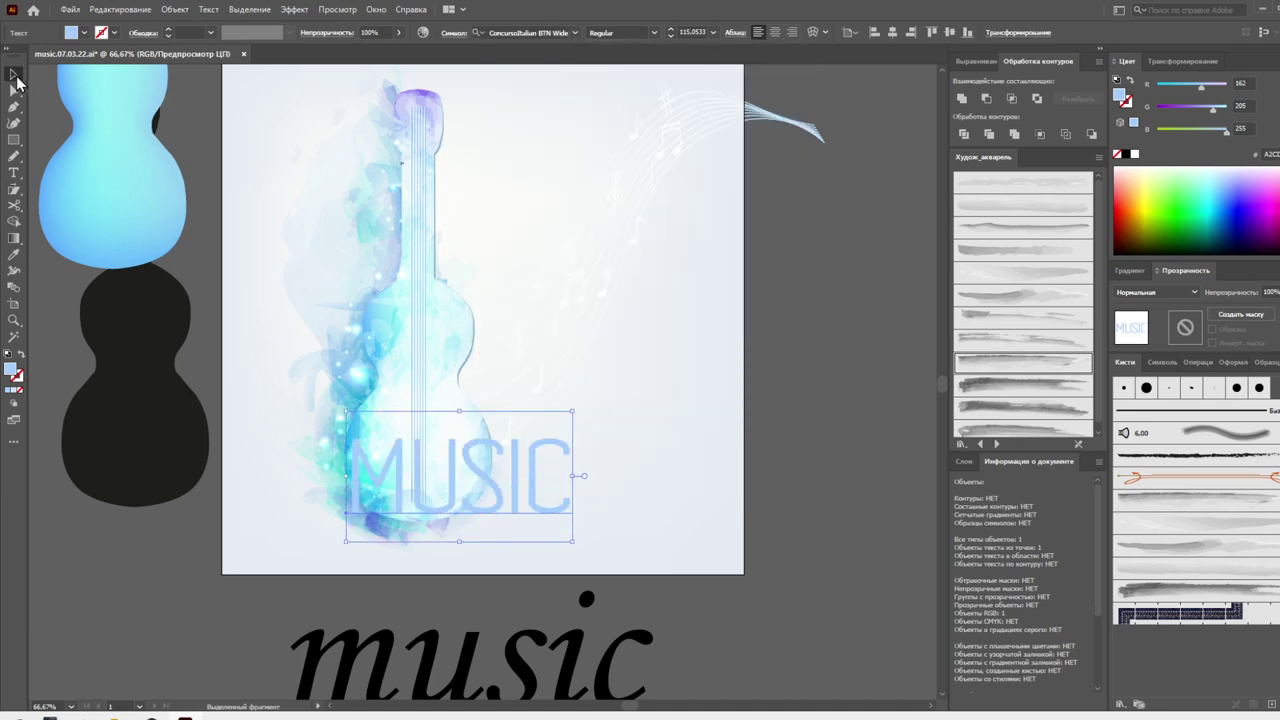
click(789, 485)
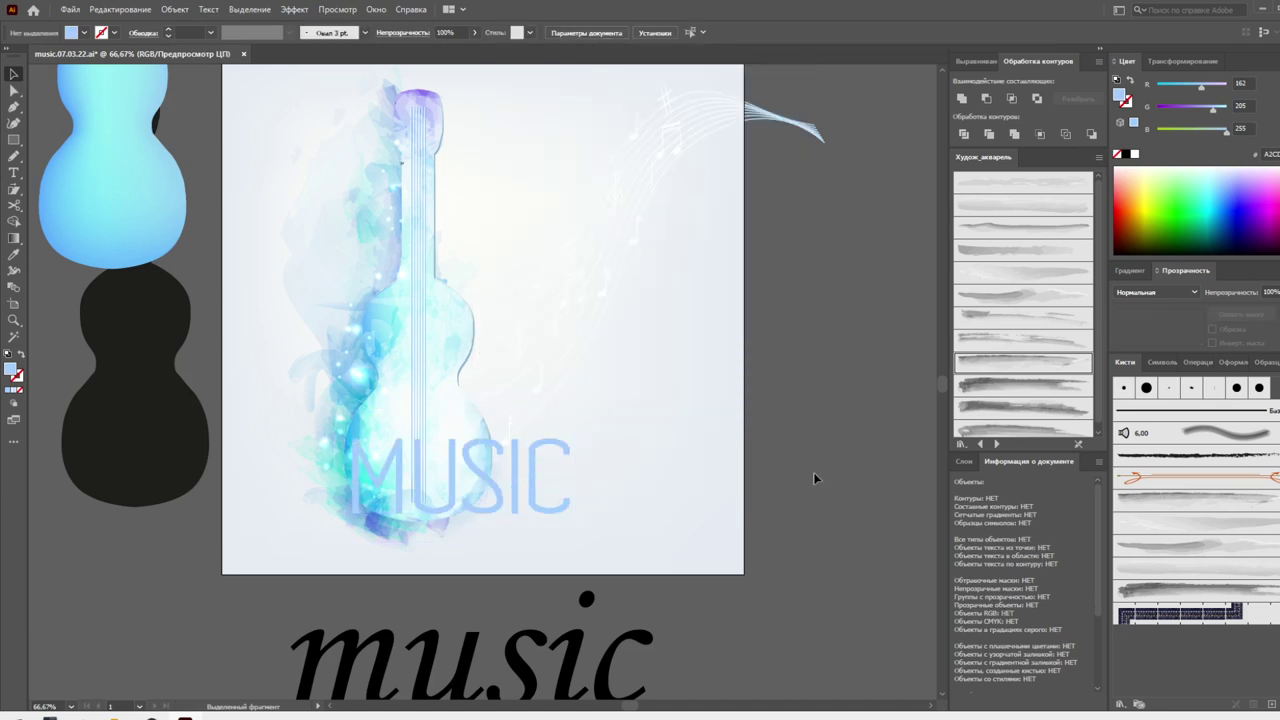
click(533, 505)
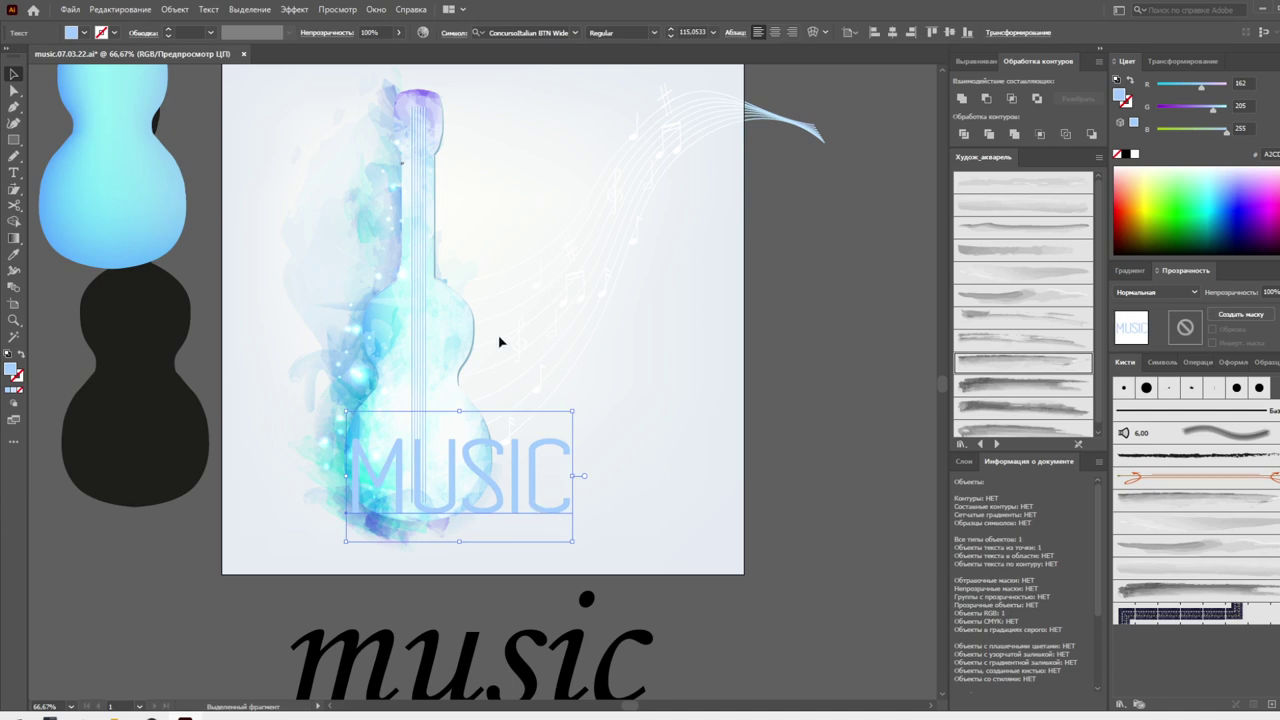
scroll(497, 243, up, 1)
scroll(463, 83, up, 5)
scroll(429, 151, up, 5)
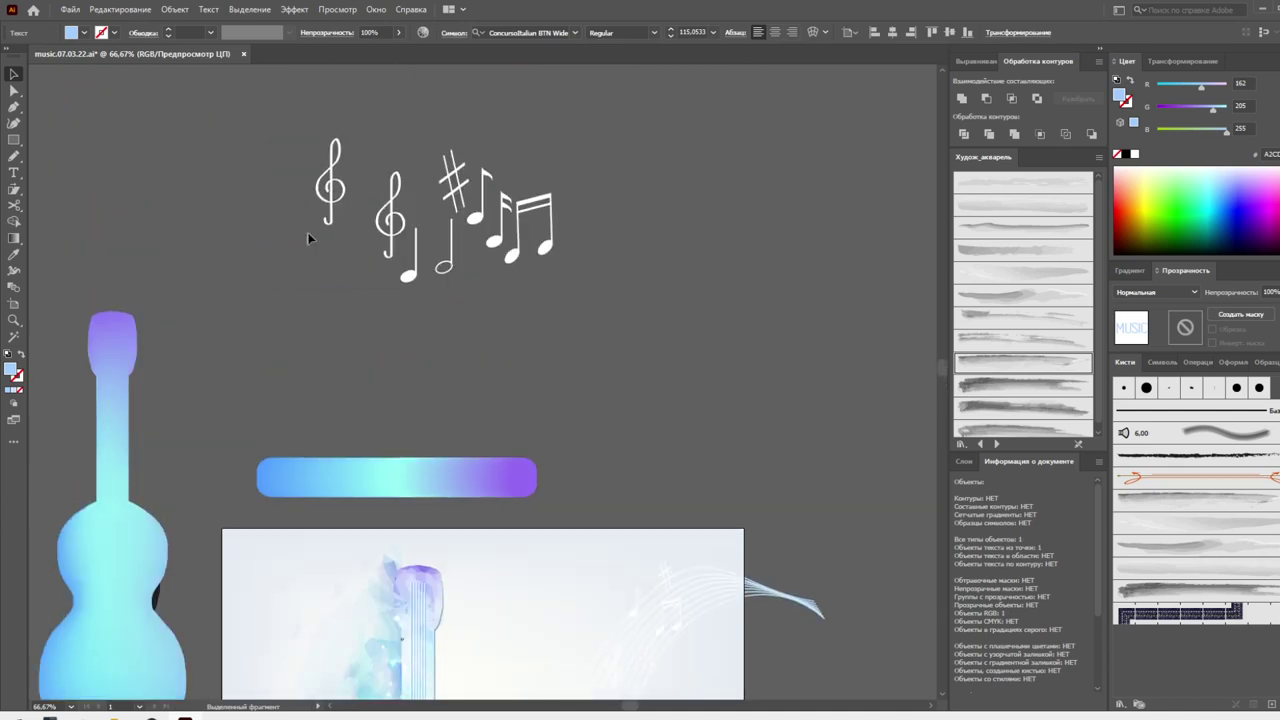
Alt-drag a spare copy of the MUSIC title off the artboard to the left
click(334, 206)
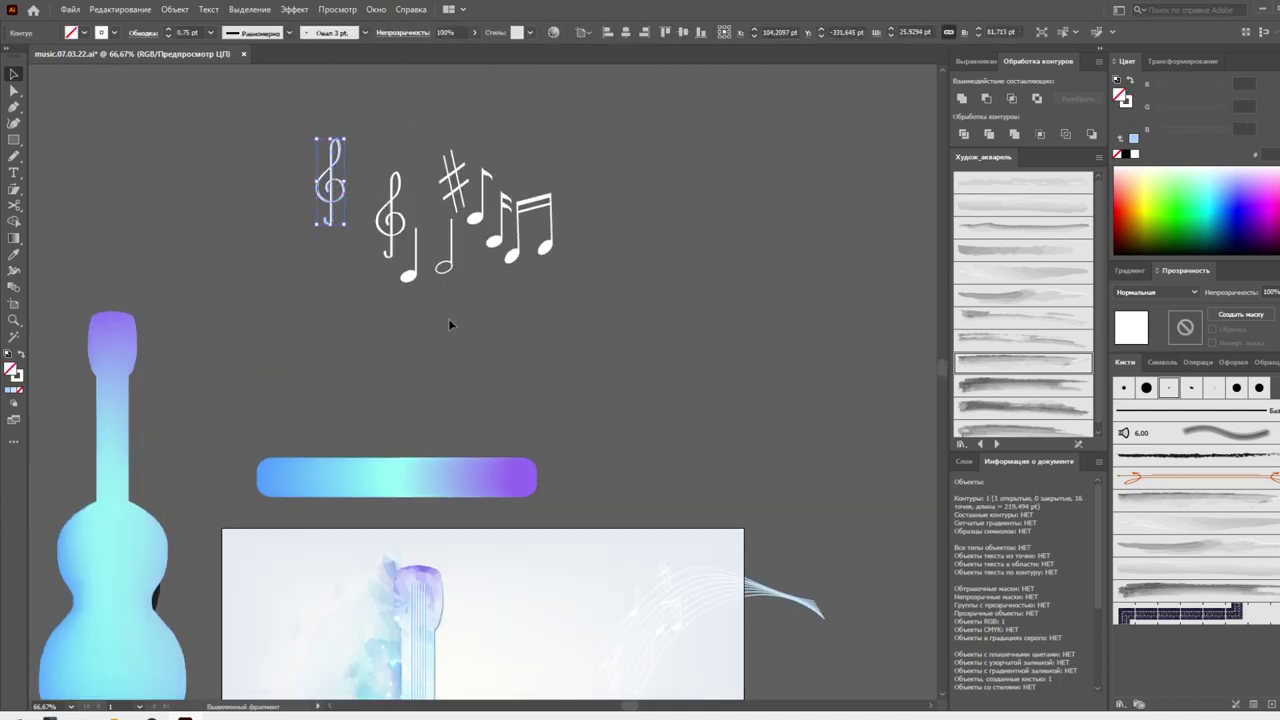
scroll(586, 471, down, 2)
scroll(614, 500, down, 2)
scroll(620, 506, down, 6)
scroll(588, 463, down, 2)
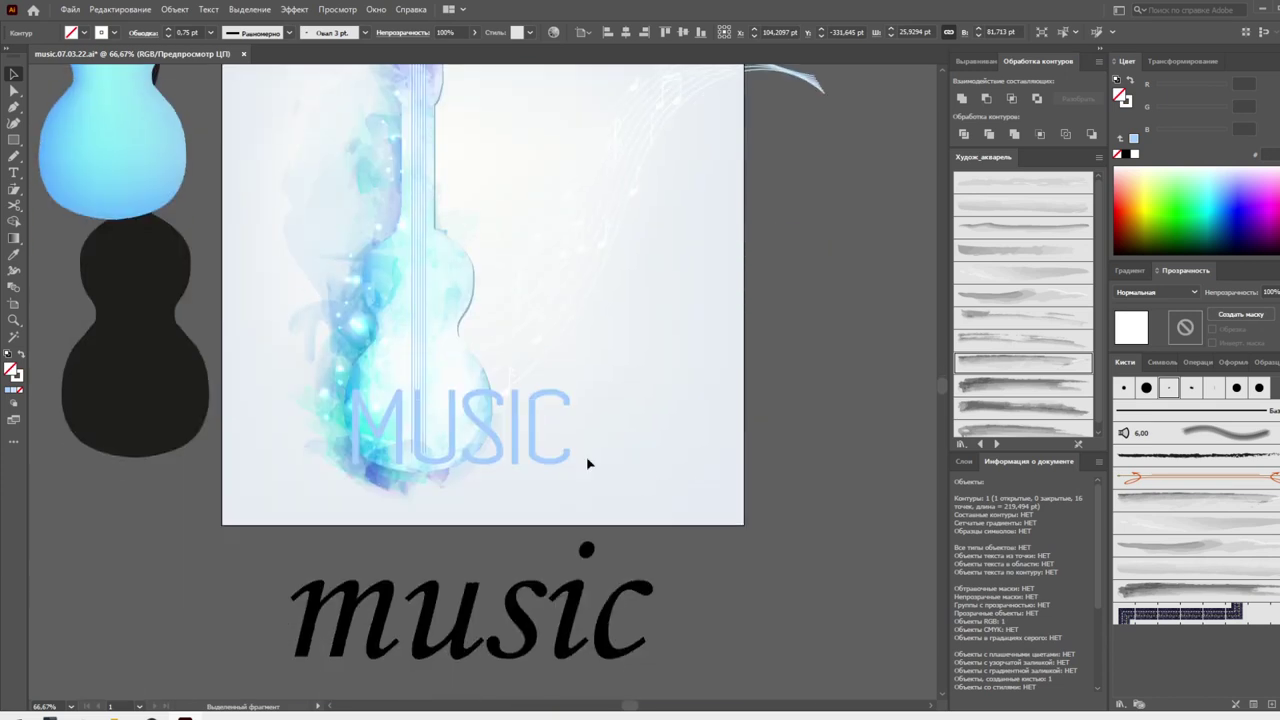
click(563, 466)
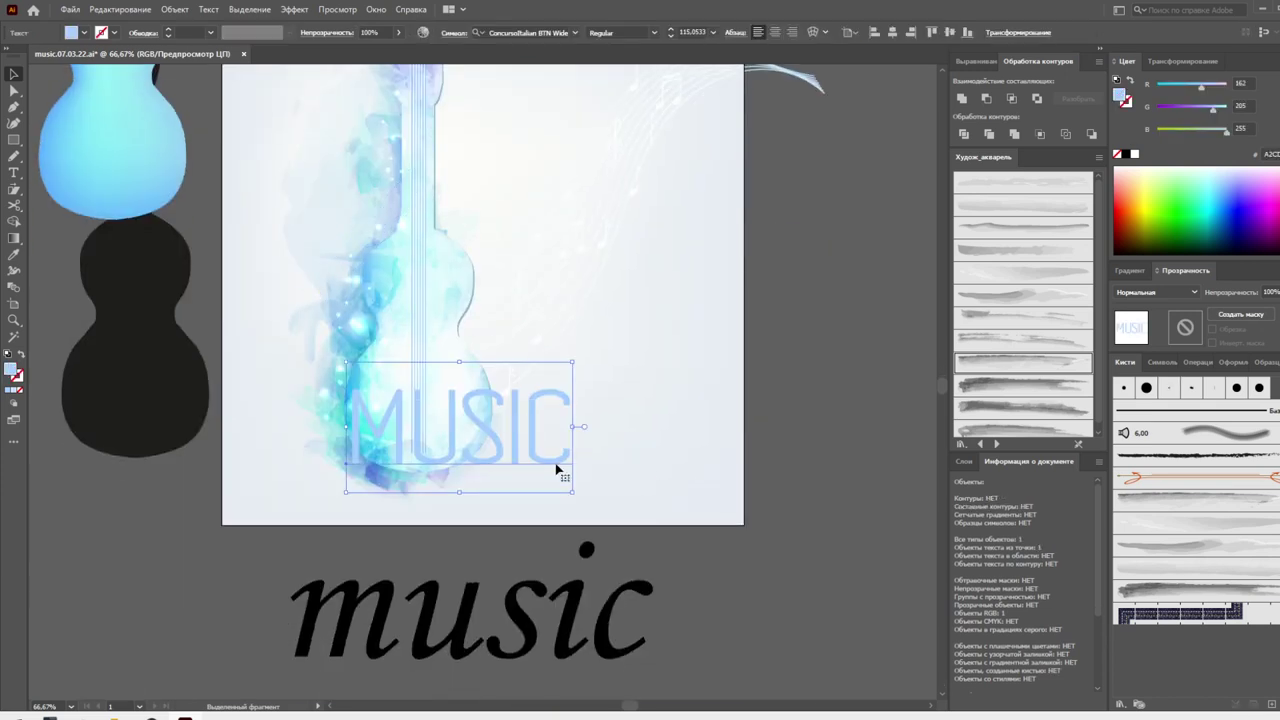
drag(557, 469, 187, 567)
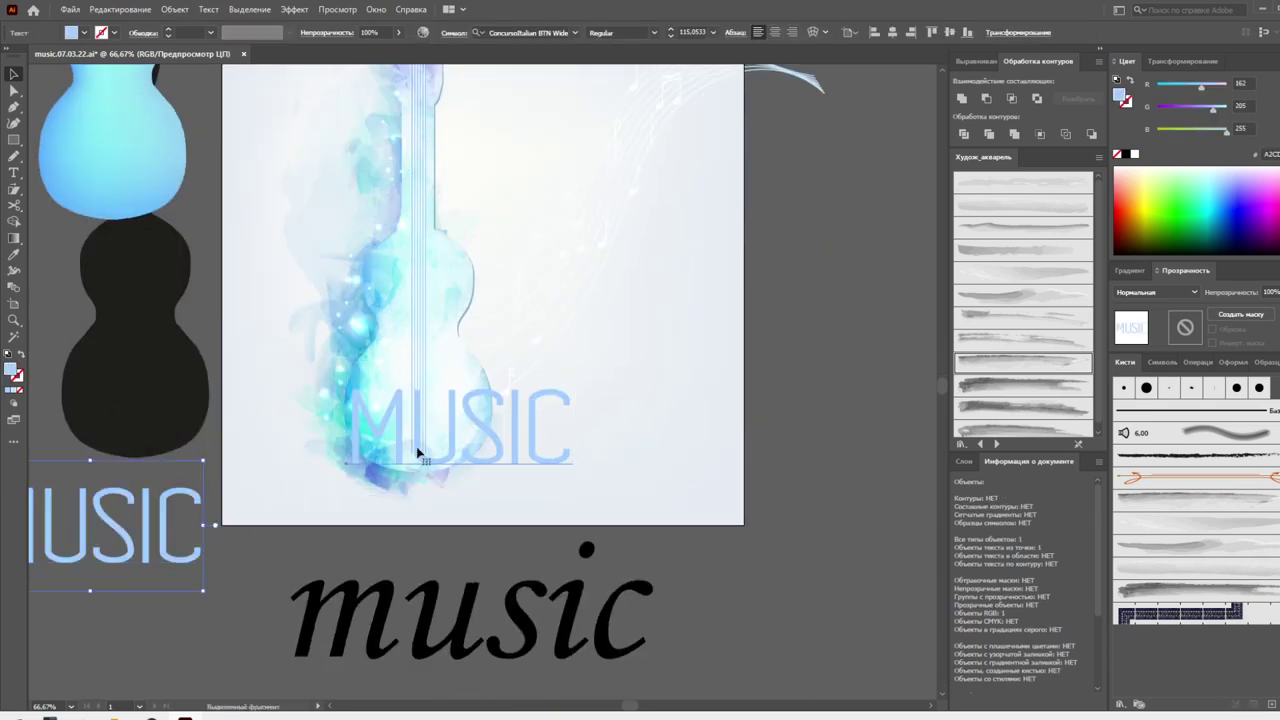
Expand the MUSIC title into outlined letters with Object > Expand
click(419, 453)
click(175, 9)
click(207, 178)
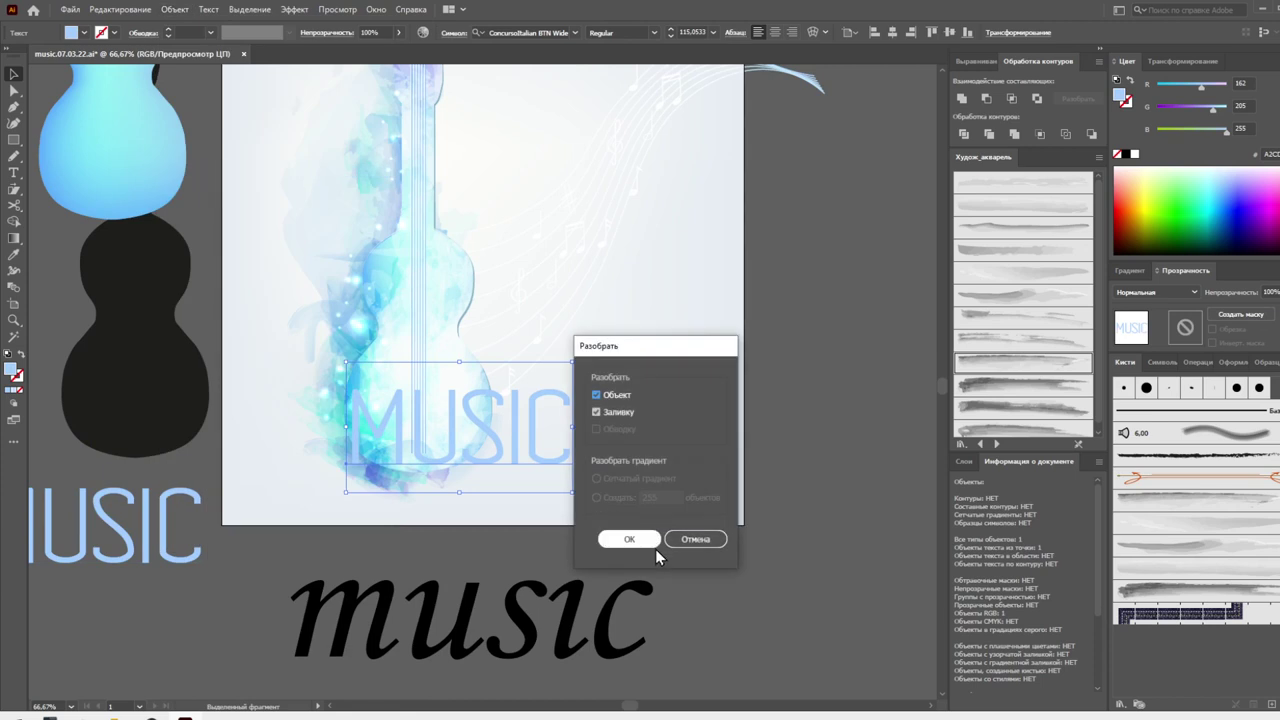
click(648, 544)
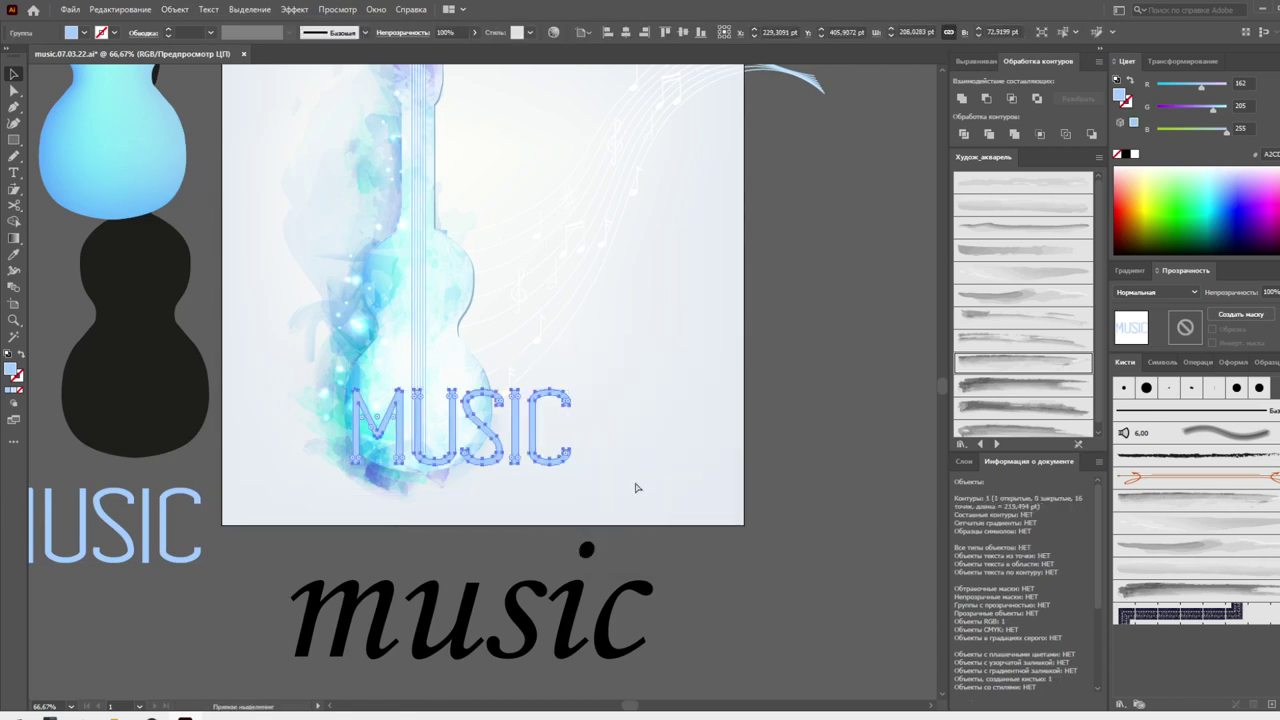
Place the treble clef right of MUSIC and colour it with the title's light blue
drag(500, 406, 503, 428)
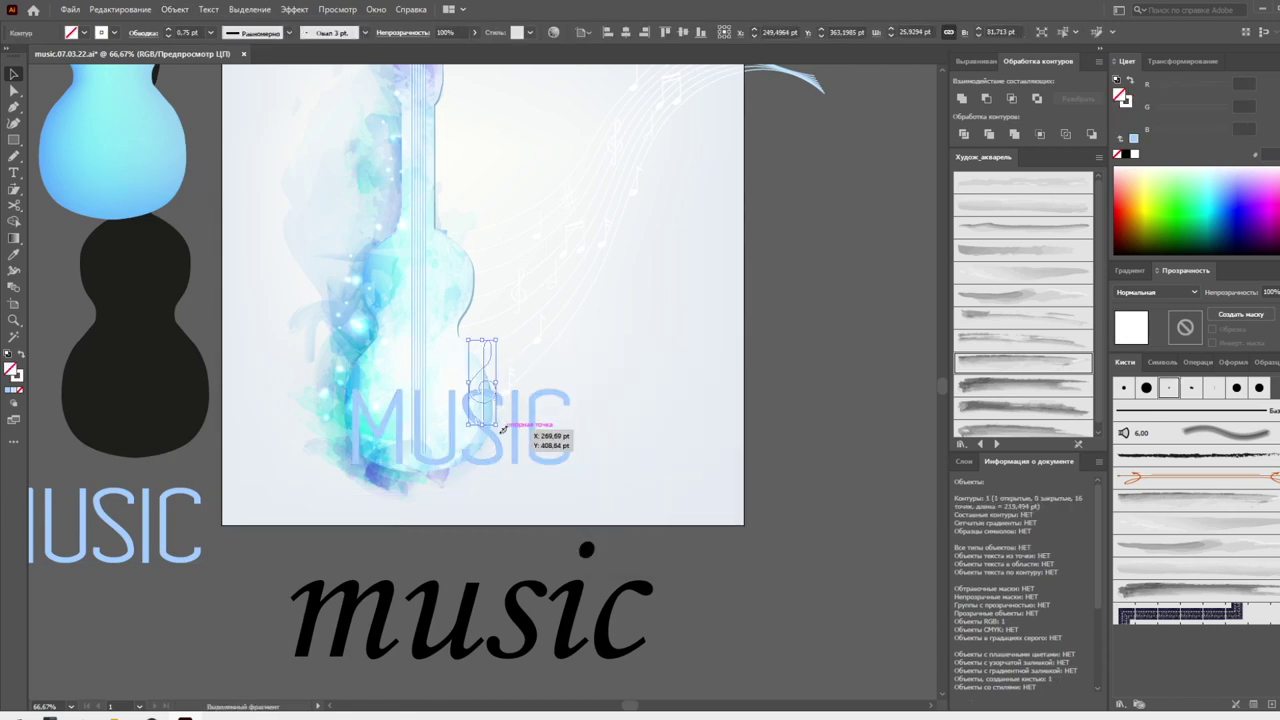
key(i)
click(543, 445)
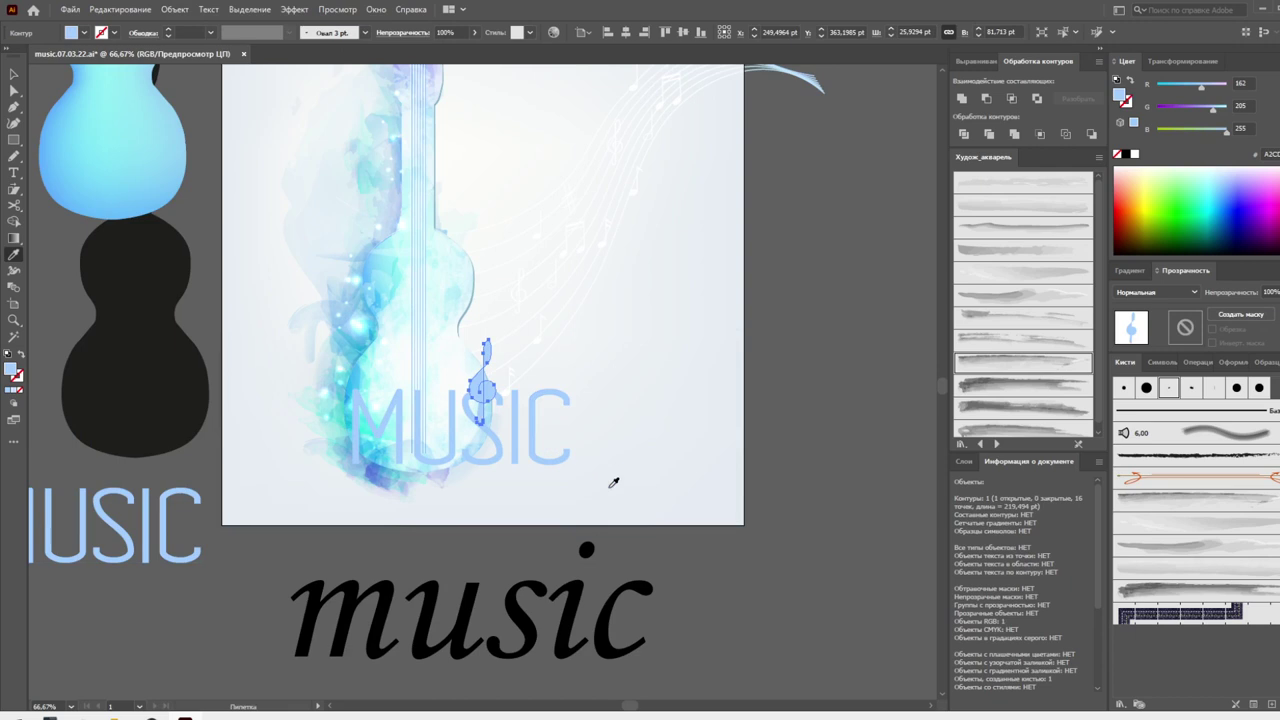
click(21, 357)
key(v)
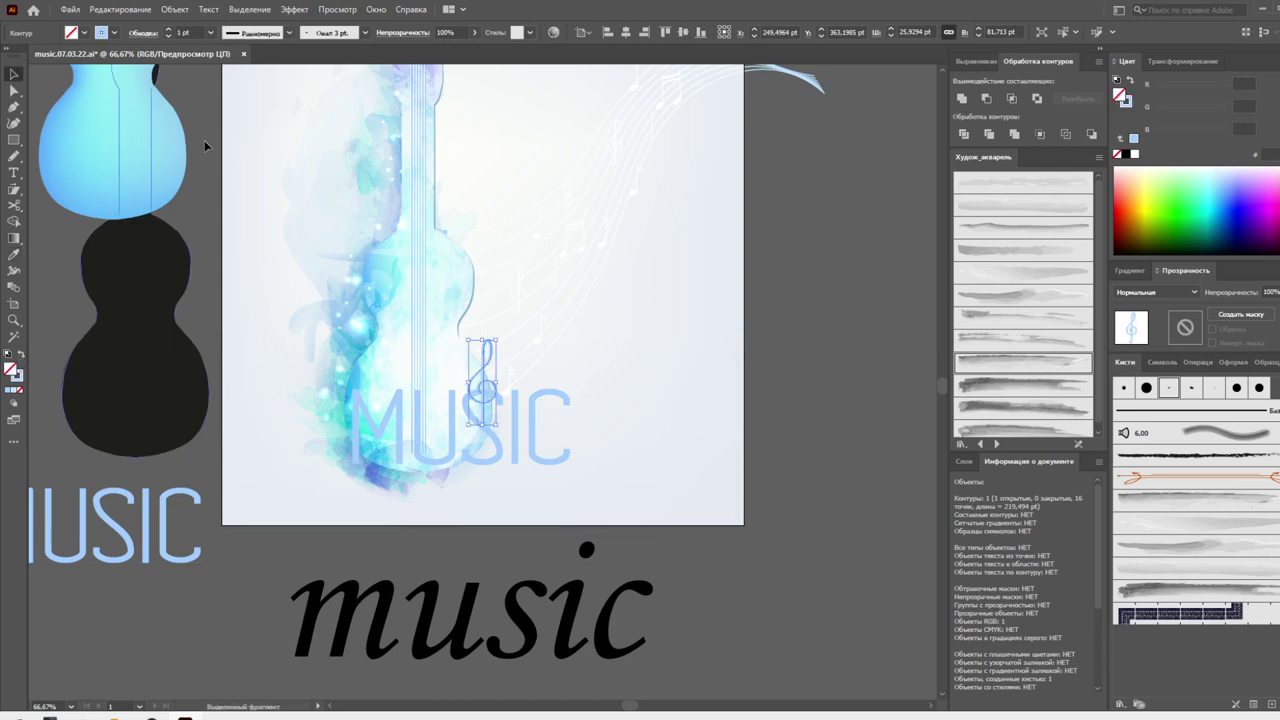
drag(480, 371, 617, 410)
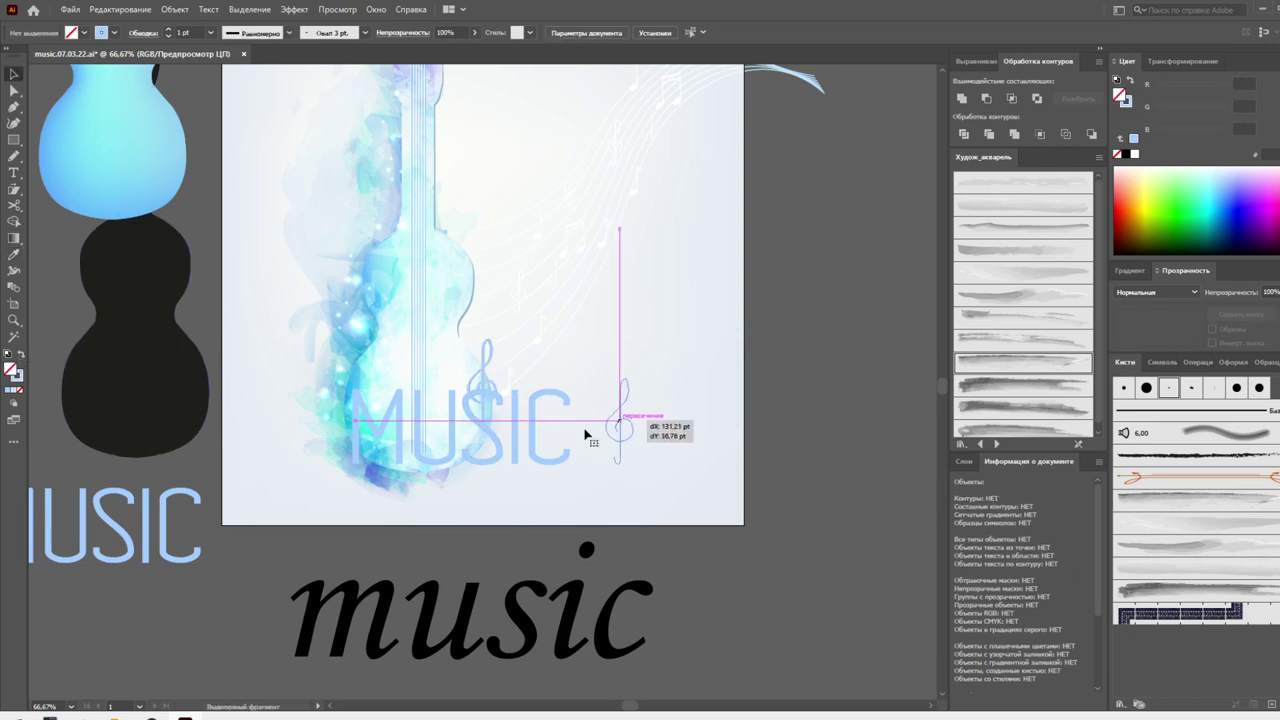
Cut the treble clef from the poster for pasting later
right_click(513, 437)
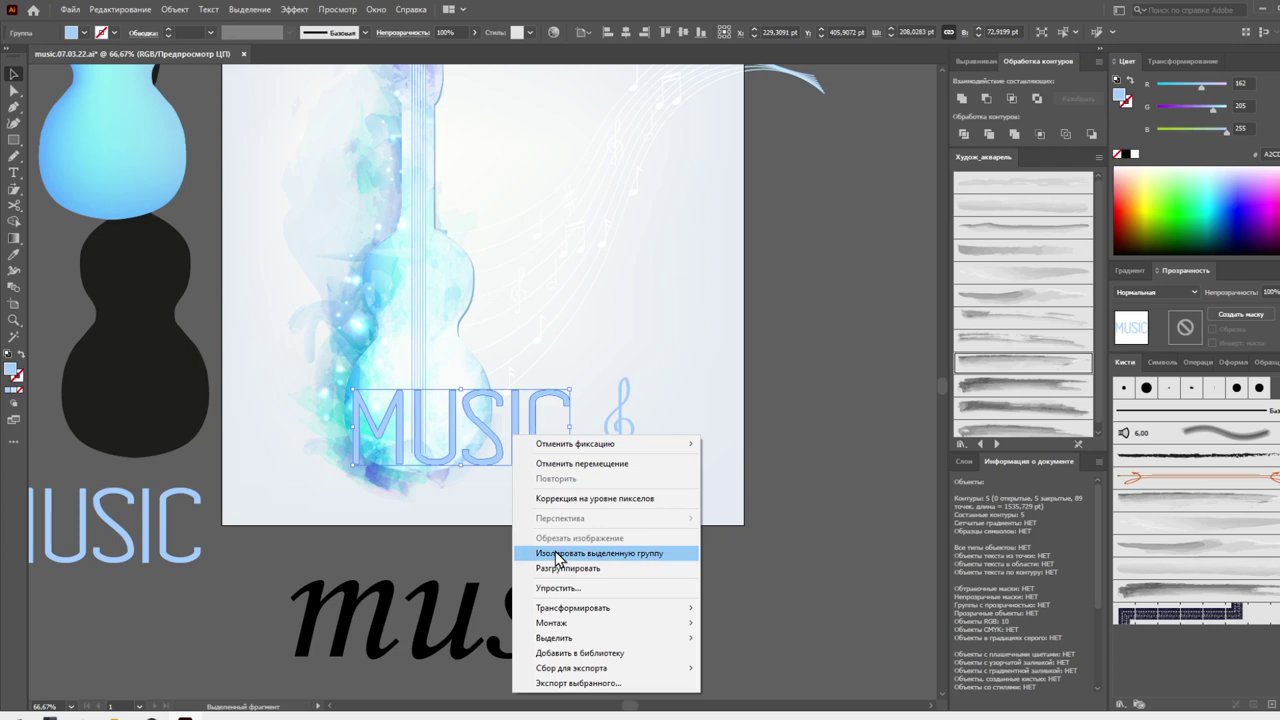
click(610, 425)
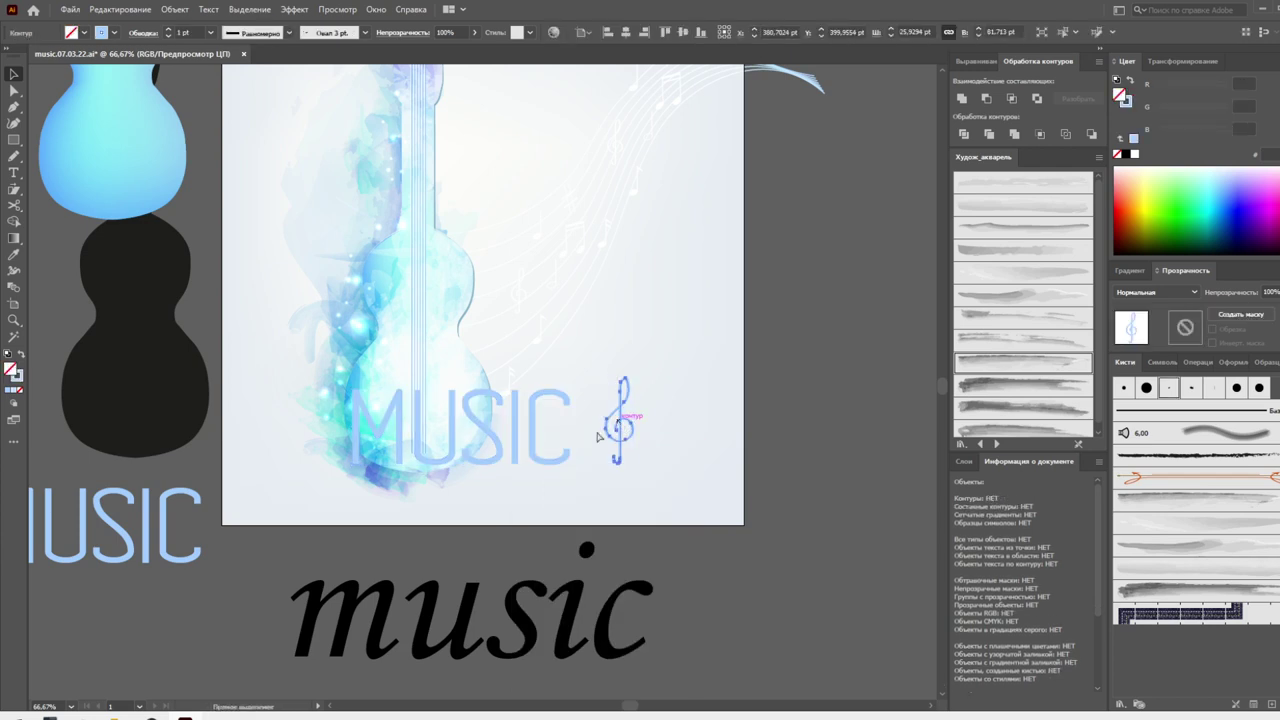
key(Delete)
click(530, 440)
right_click(535, 442)
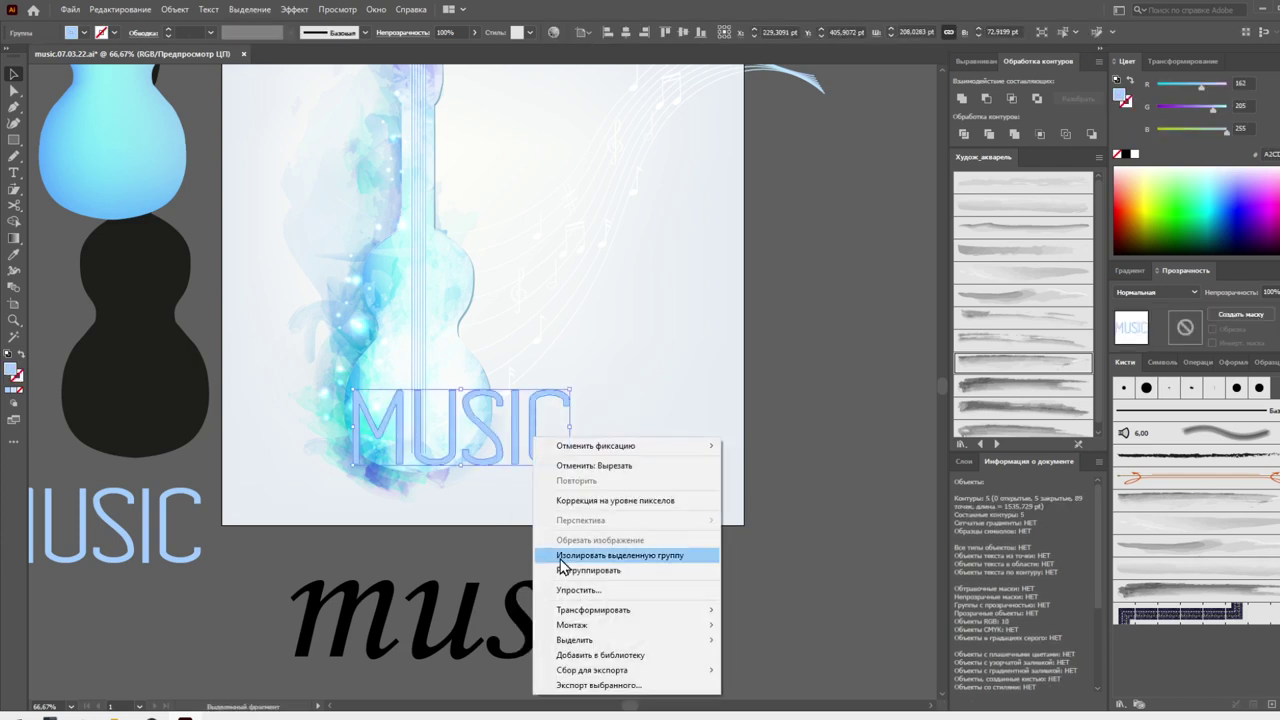
Inside the MUSIC group, shift C right, delete I, and paste the clef into the gap
click(545, 470)
drag(537, 451, 559, 451)
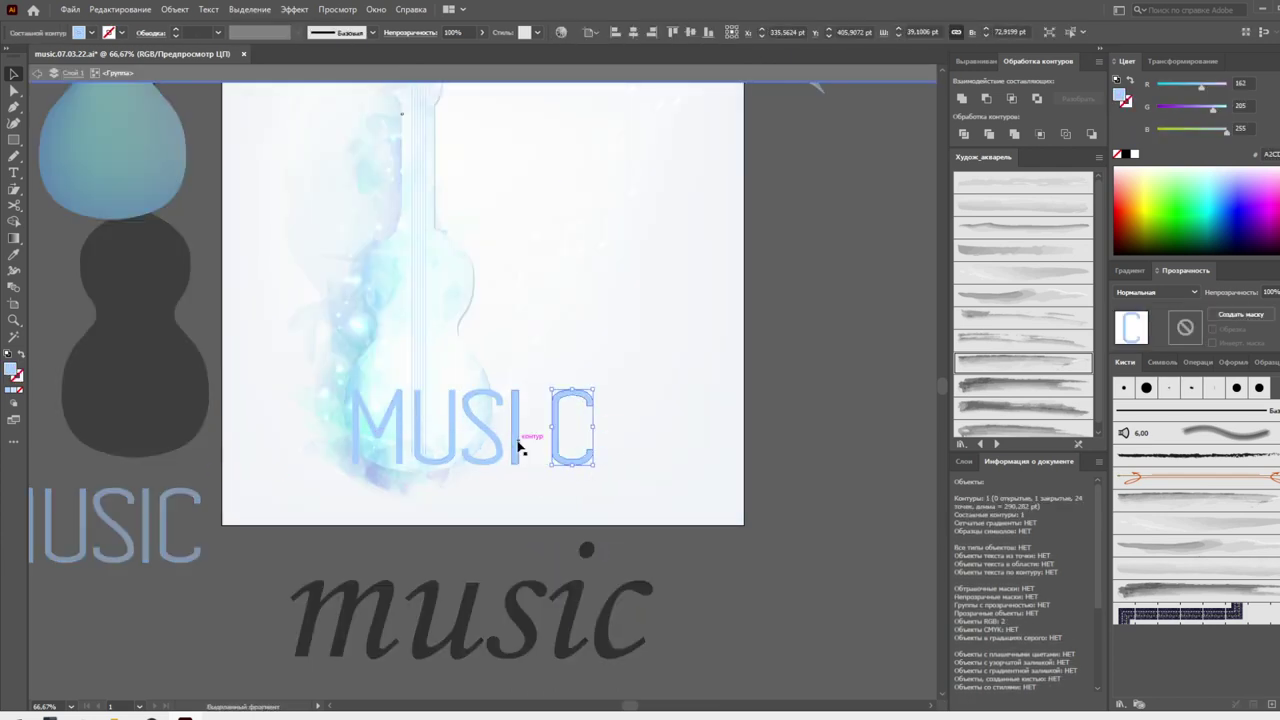
click(516, 446)
key(Delete)
key(ctrl+v)
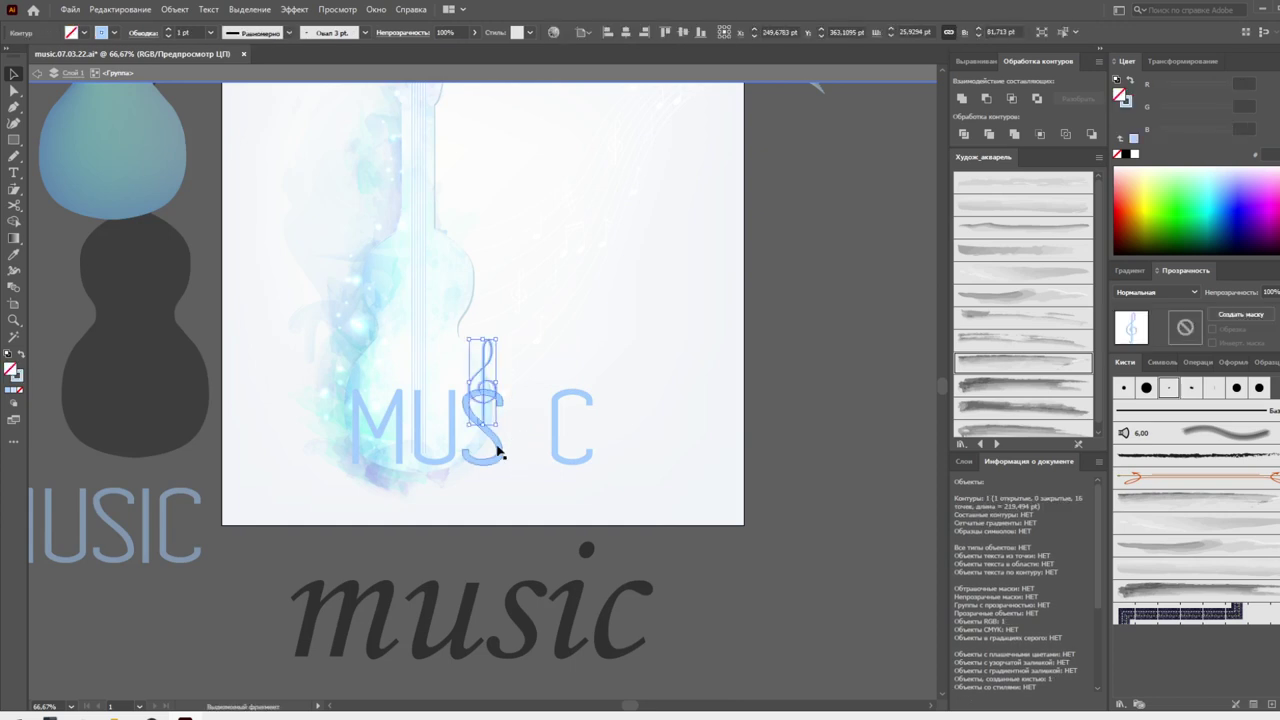
drag(488, 374, 529, 414)
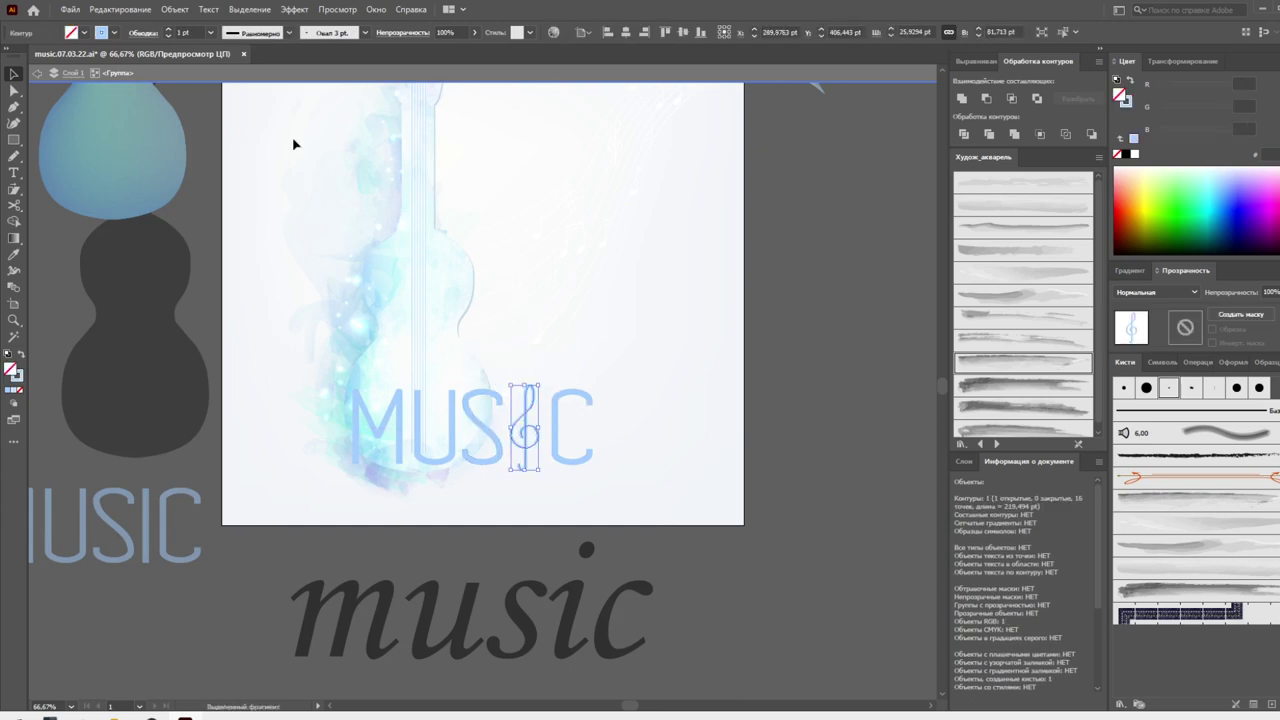
Give the treble clef a 3 pt stroke weight
click(211, 33)
click(229, 122)
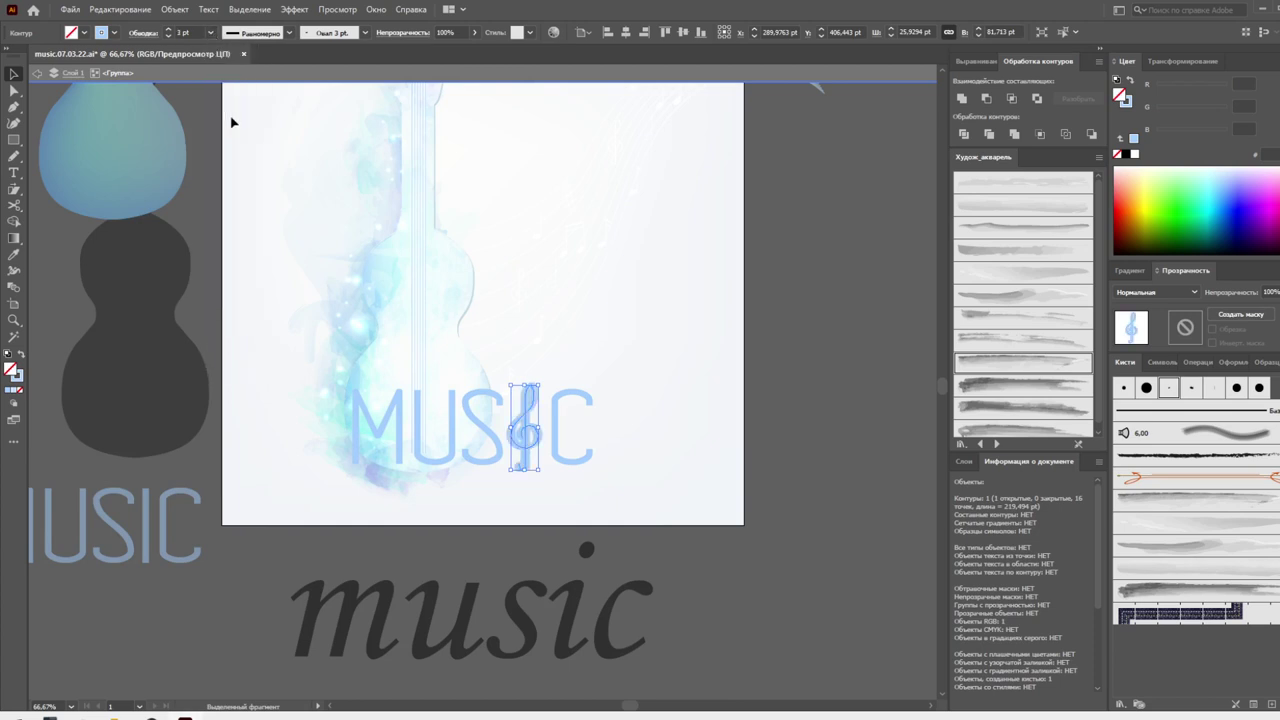
click(729, 350)
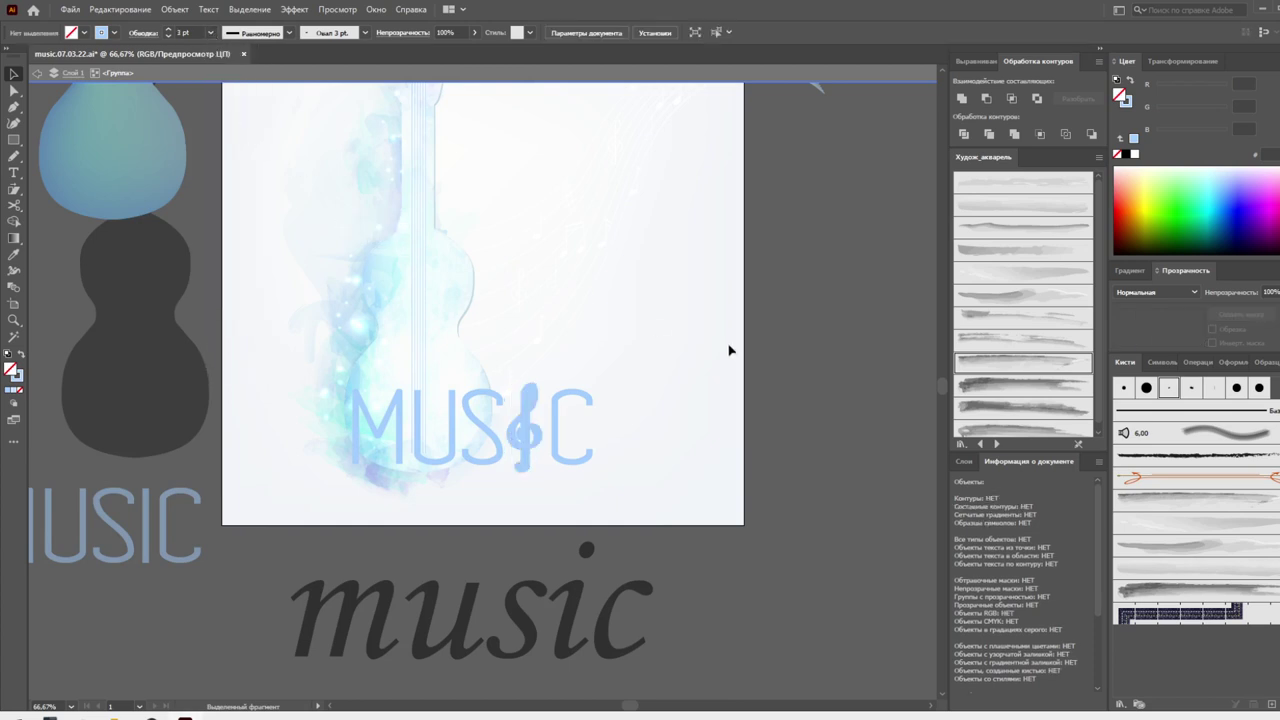
click(528, 457)
Undo the clef's stretch and set its stroke weight to 2 pt
drag(526, 470, 524, 497)
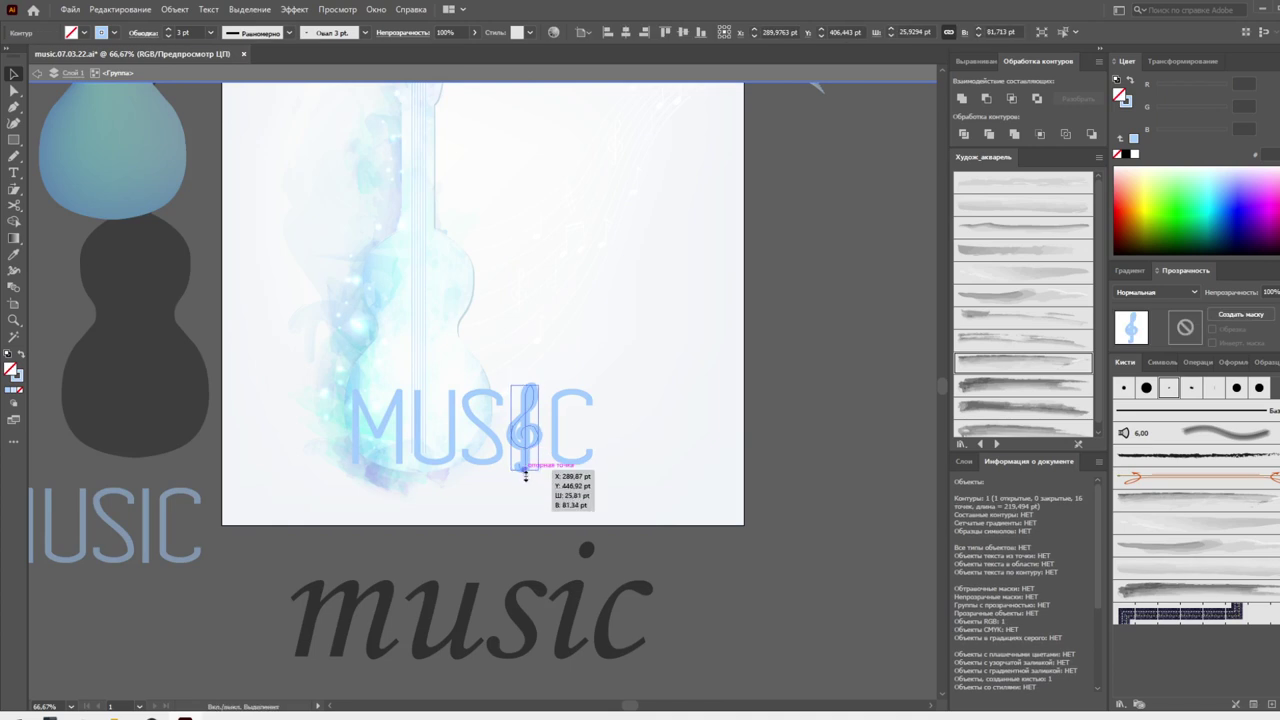
click(578, 505)
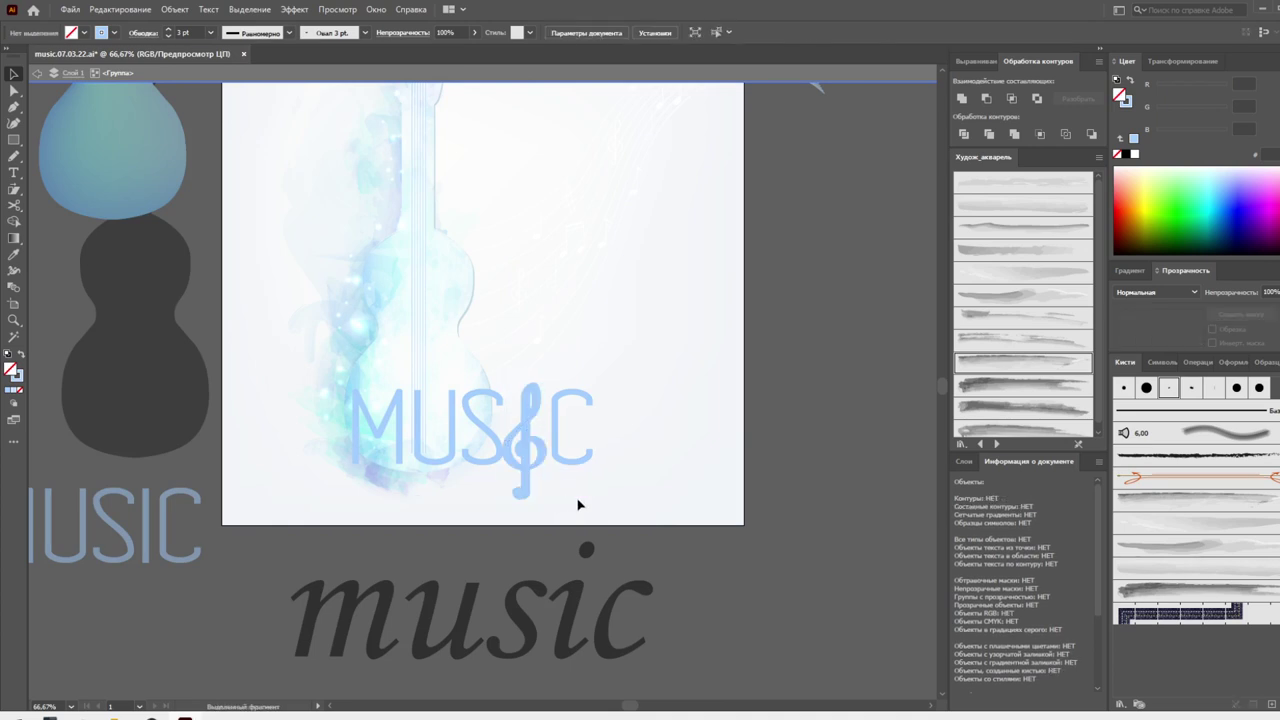
key(ctrl+z)
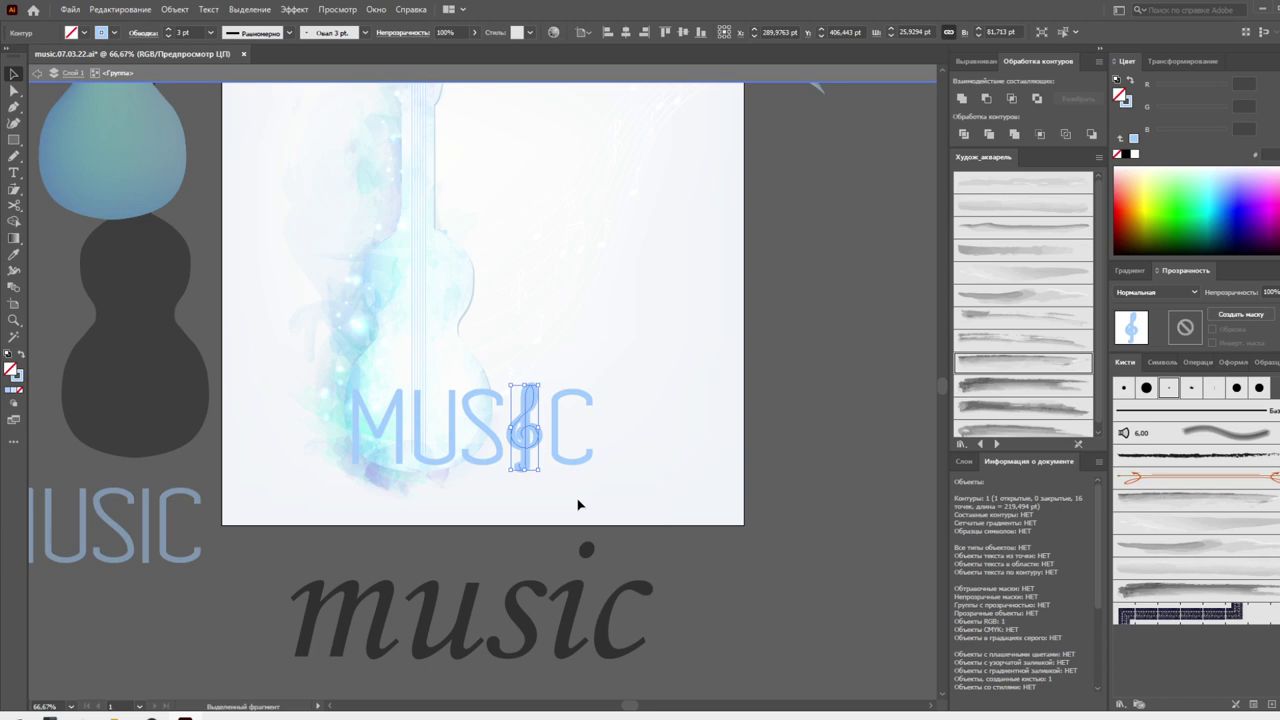
click(210, 32)
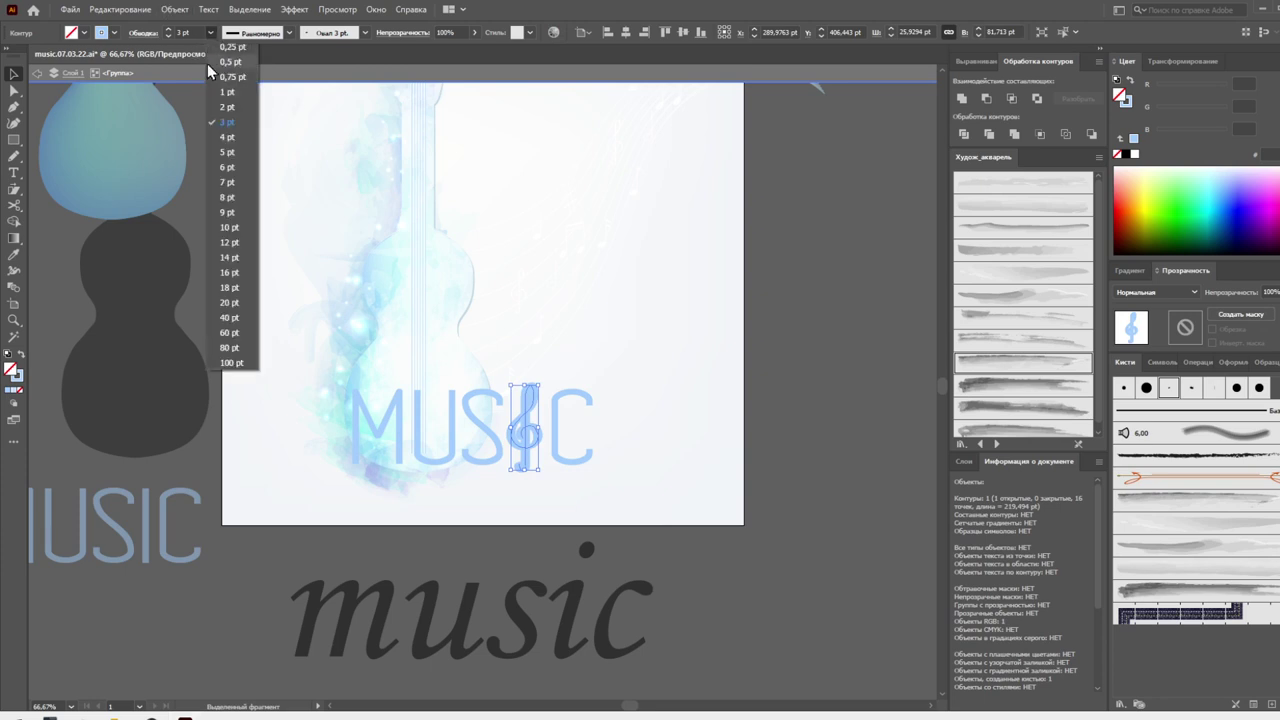
click(225, 115)
click(680, 316)
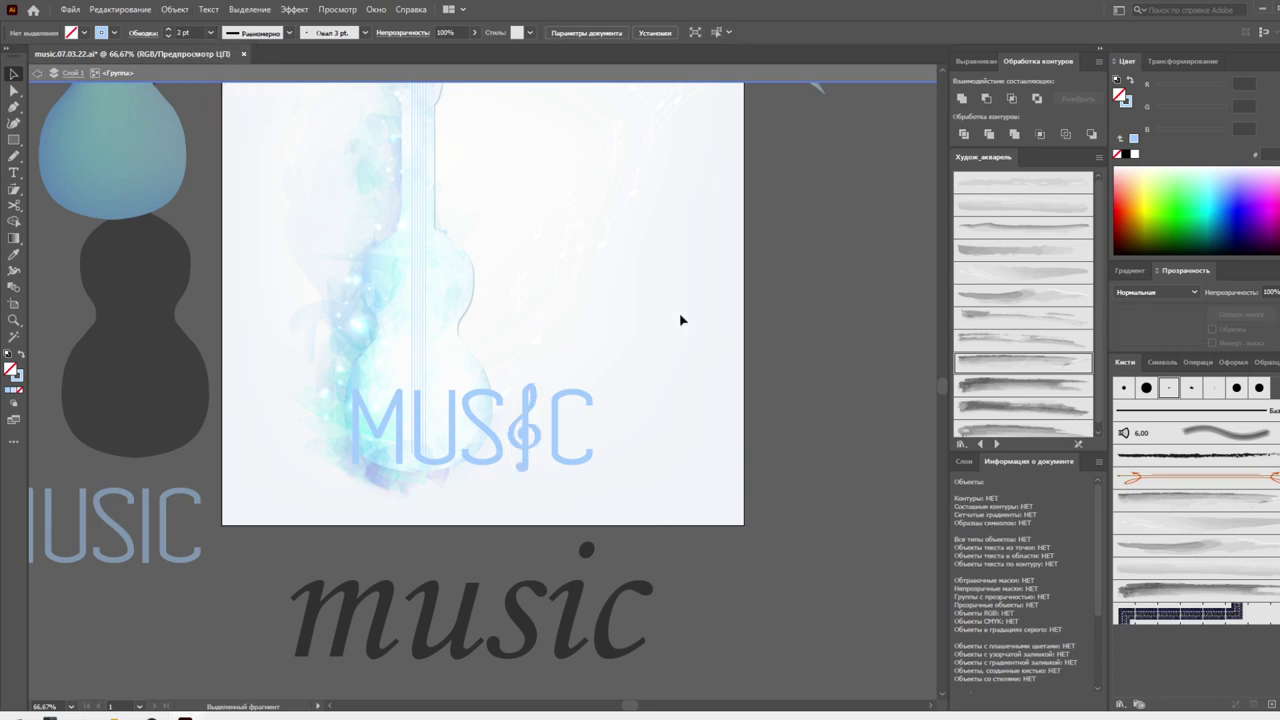
Shorten the treble clef from its top and bottom, then exit isolation mode
click(533, 401)
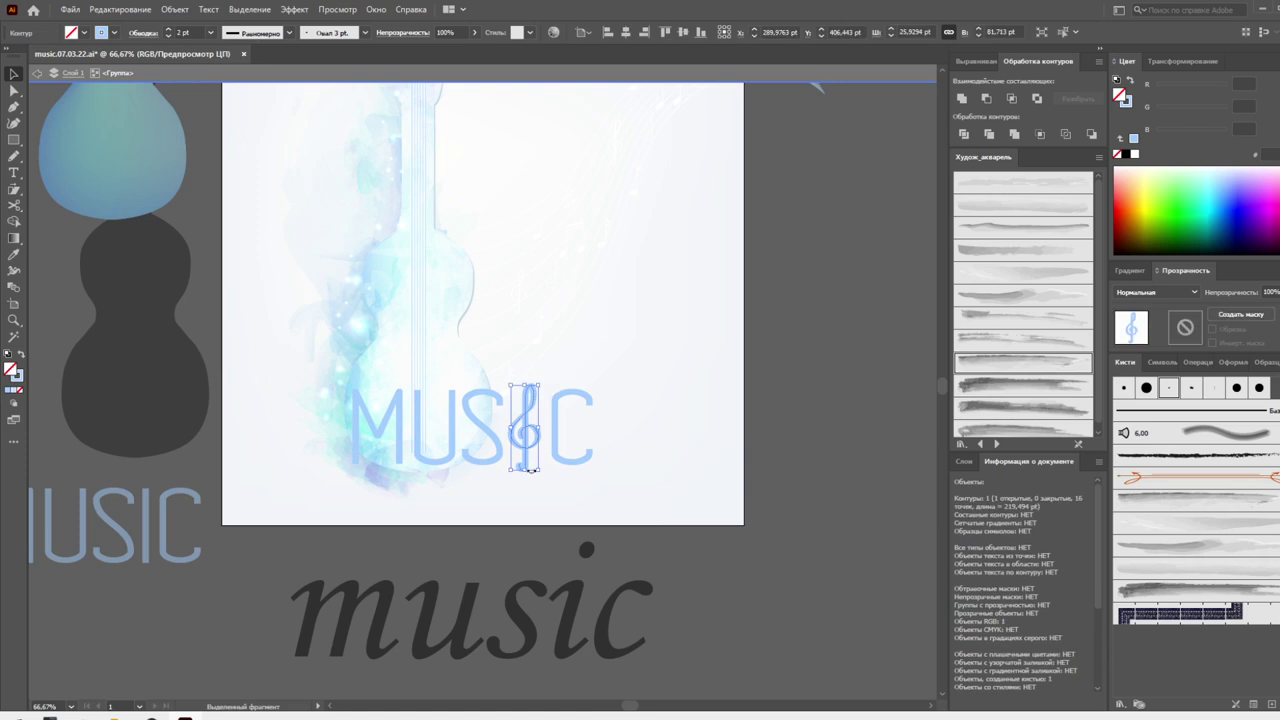
drag(530, 470, 526, 467)
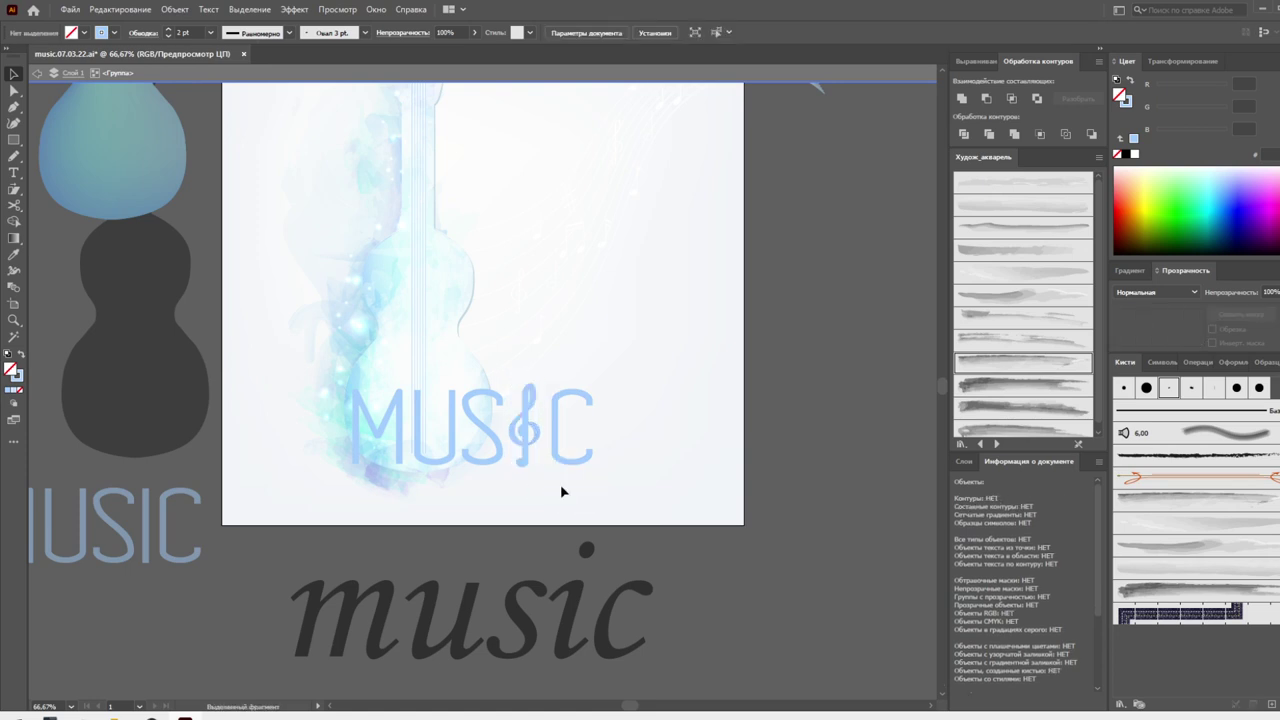
drag(525, 385, 526, 389)
click(631, 359)
key(Escape)
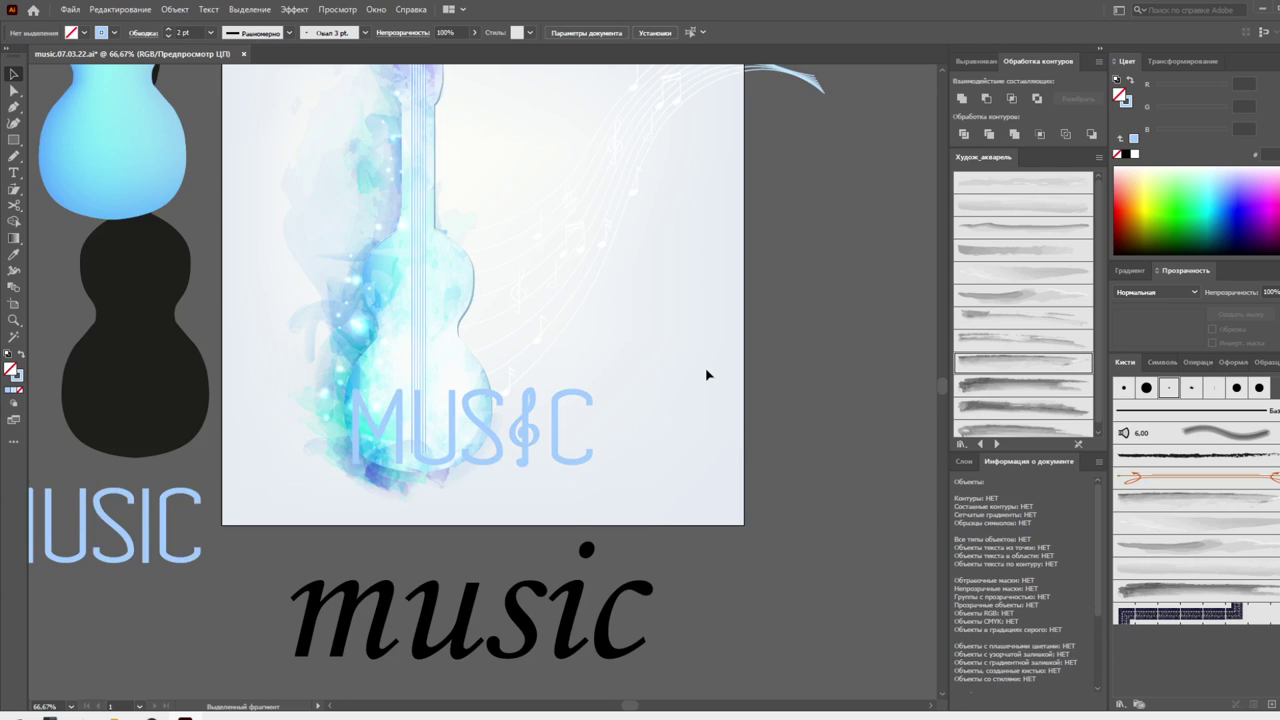
click(529, 434)
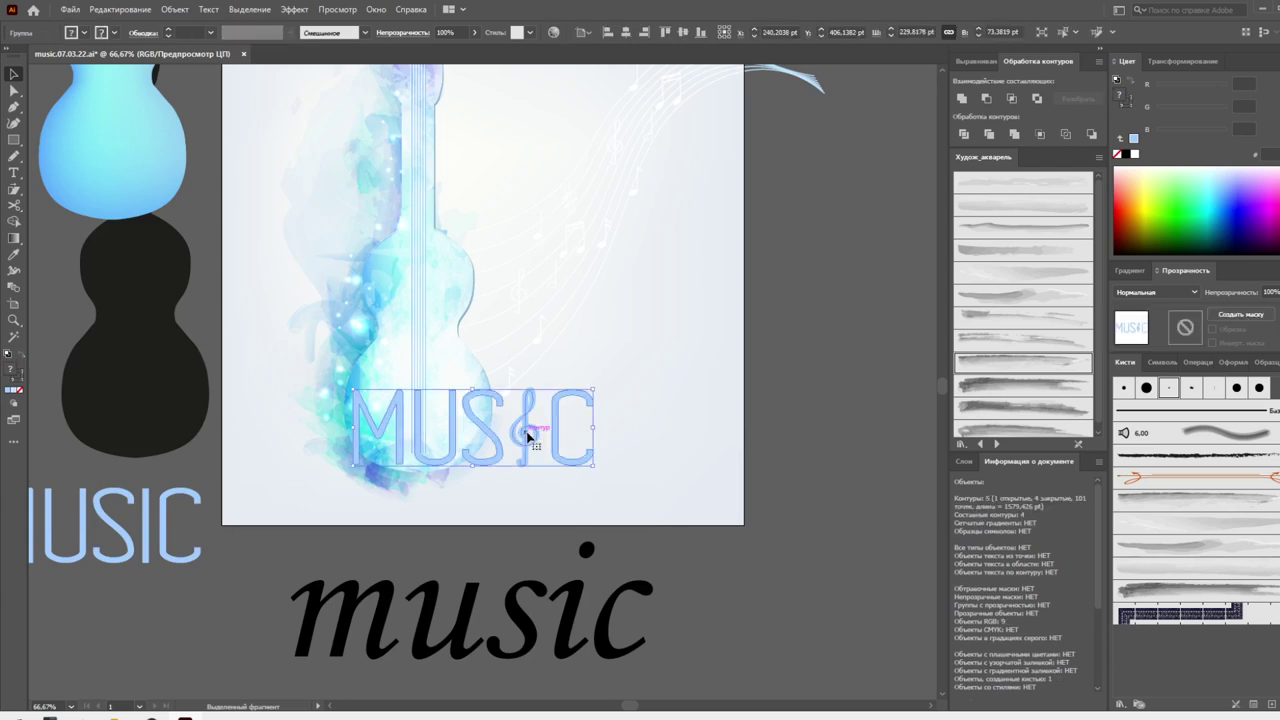
Reduce the treble clef's stroke to 1 pt and leave the MUSIC group
double_click(529, 434)
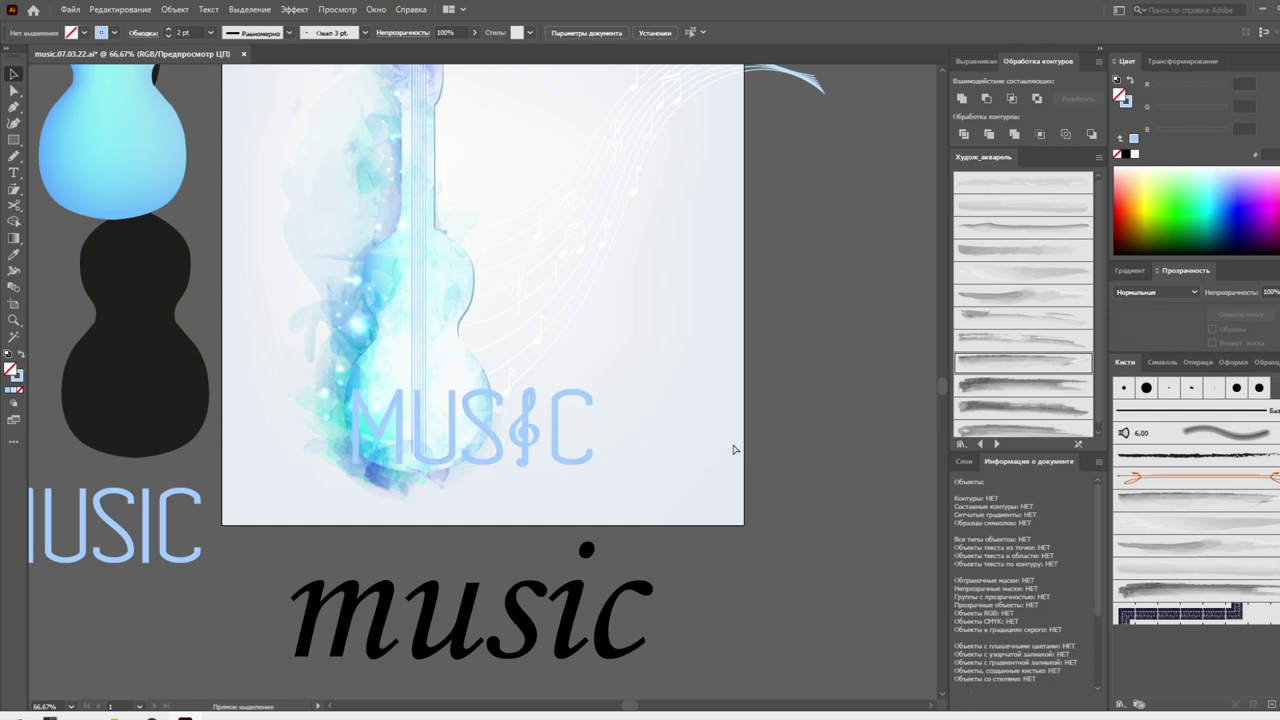
key(ctrl+z)
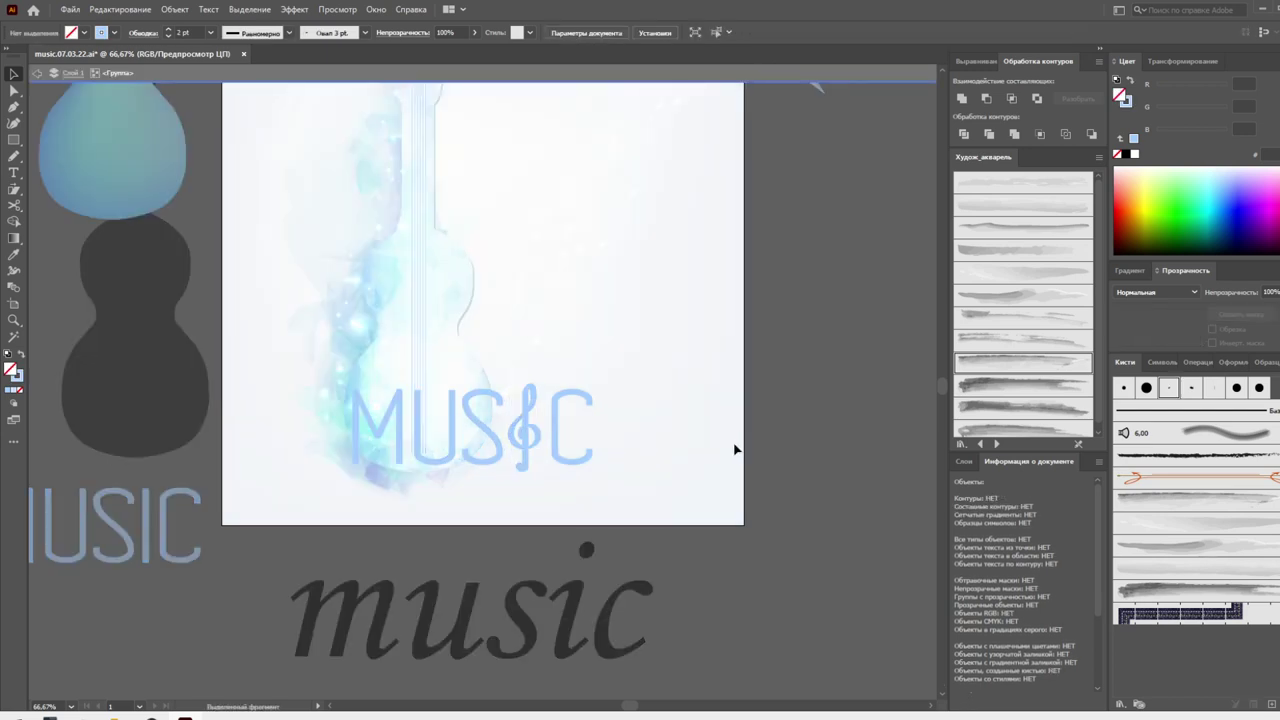
click(735, 449)
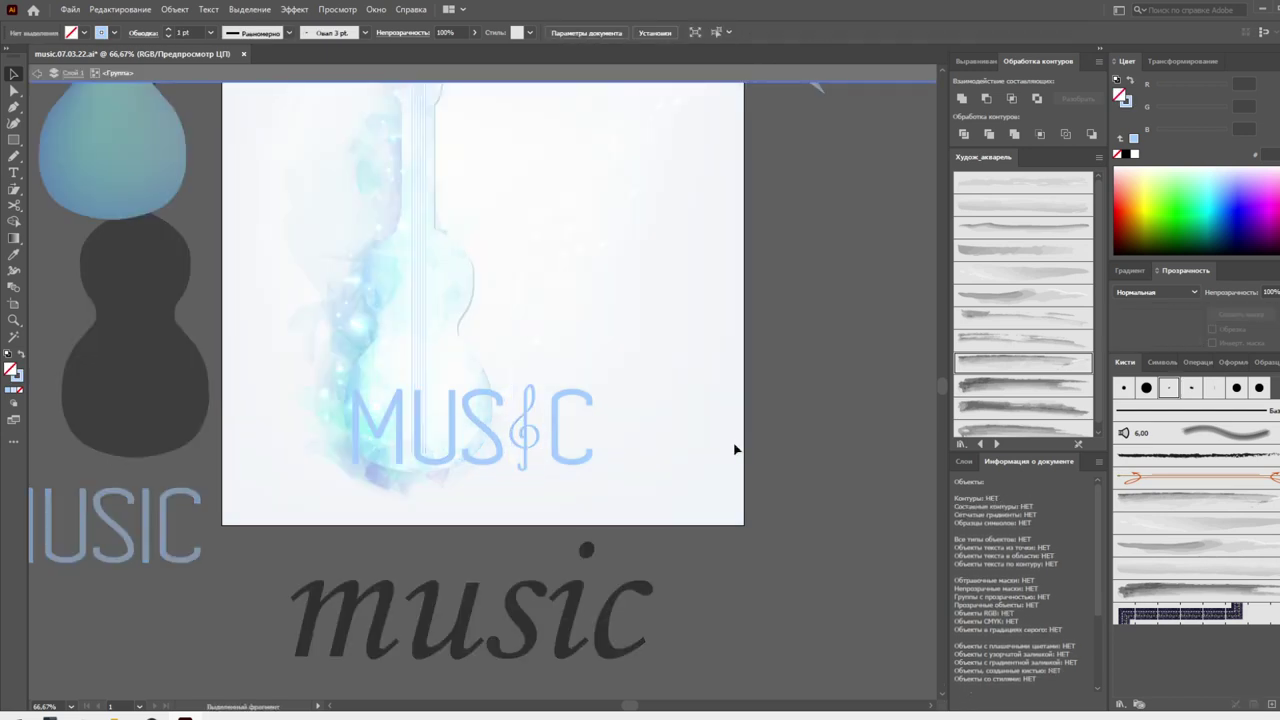
double_click(732, 448)
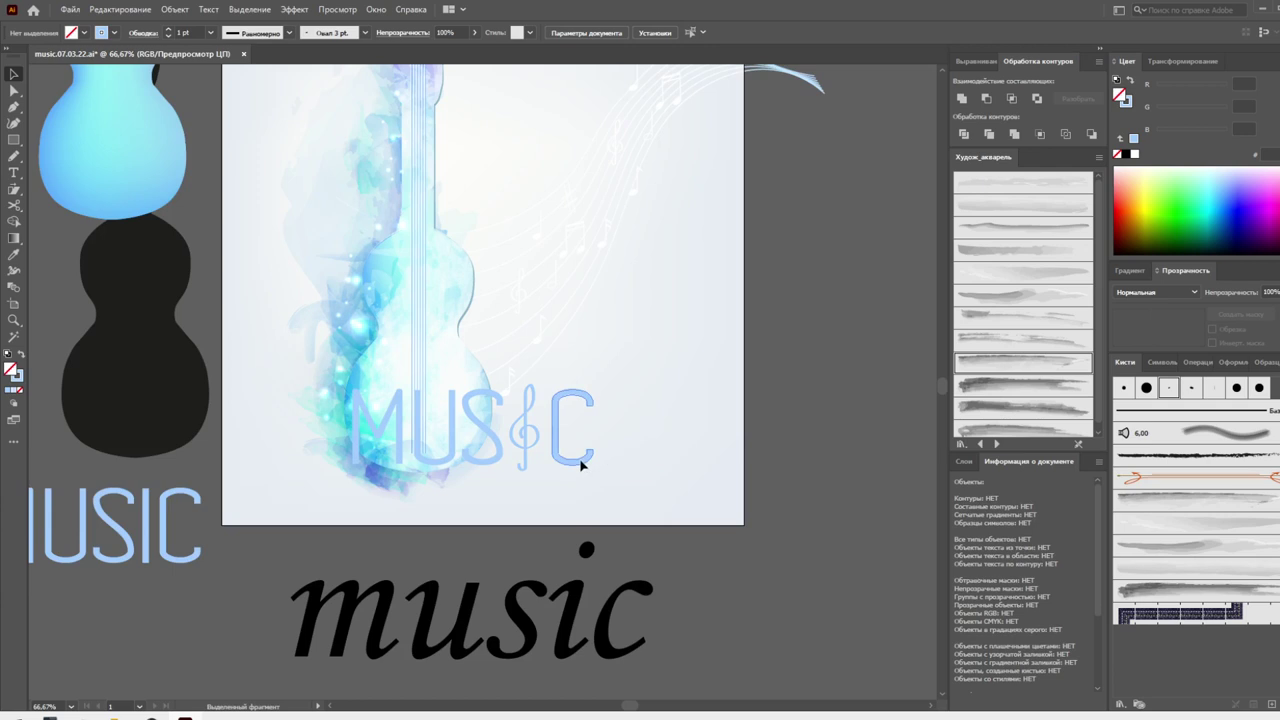
Expand the MUSIC title's appearance and shift its colour to R121 G156 B159
click(583, 469)
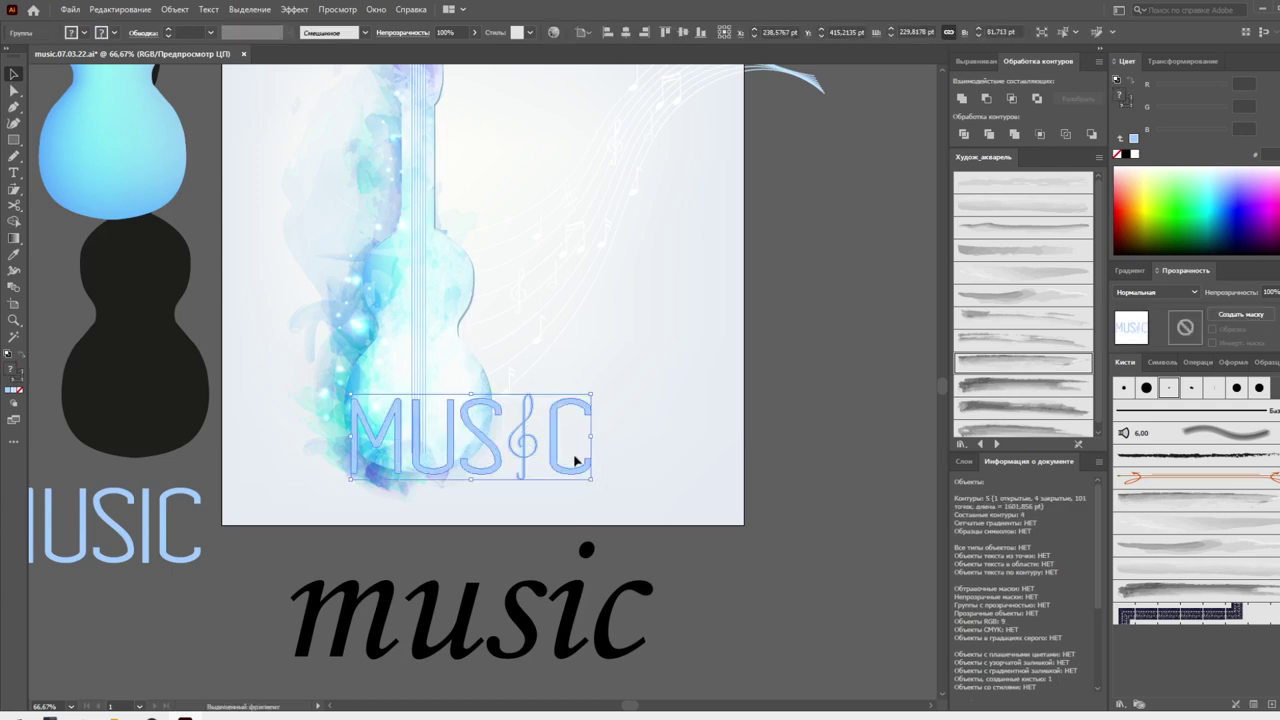
click(175, 9)
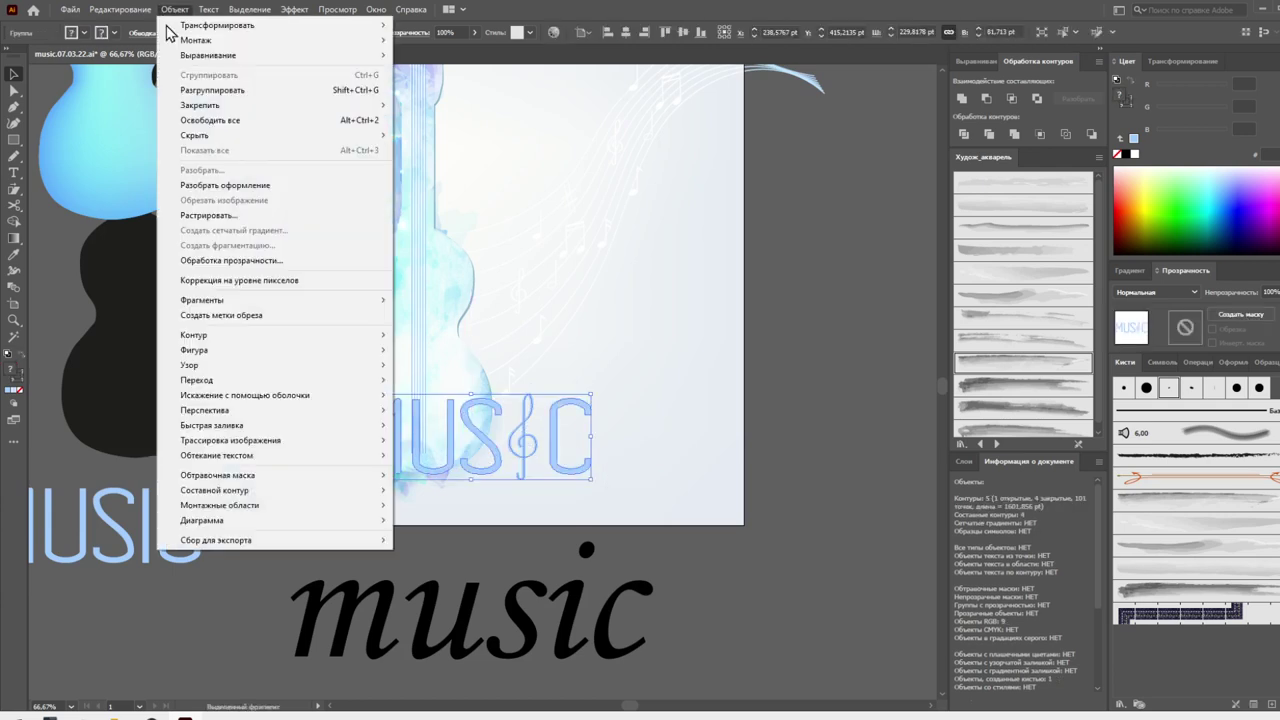
click(200, 186)
click(647, 489)
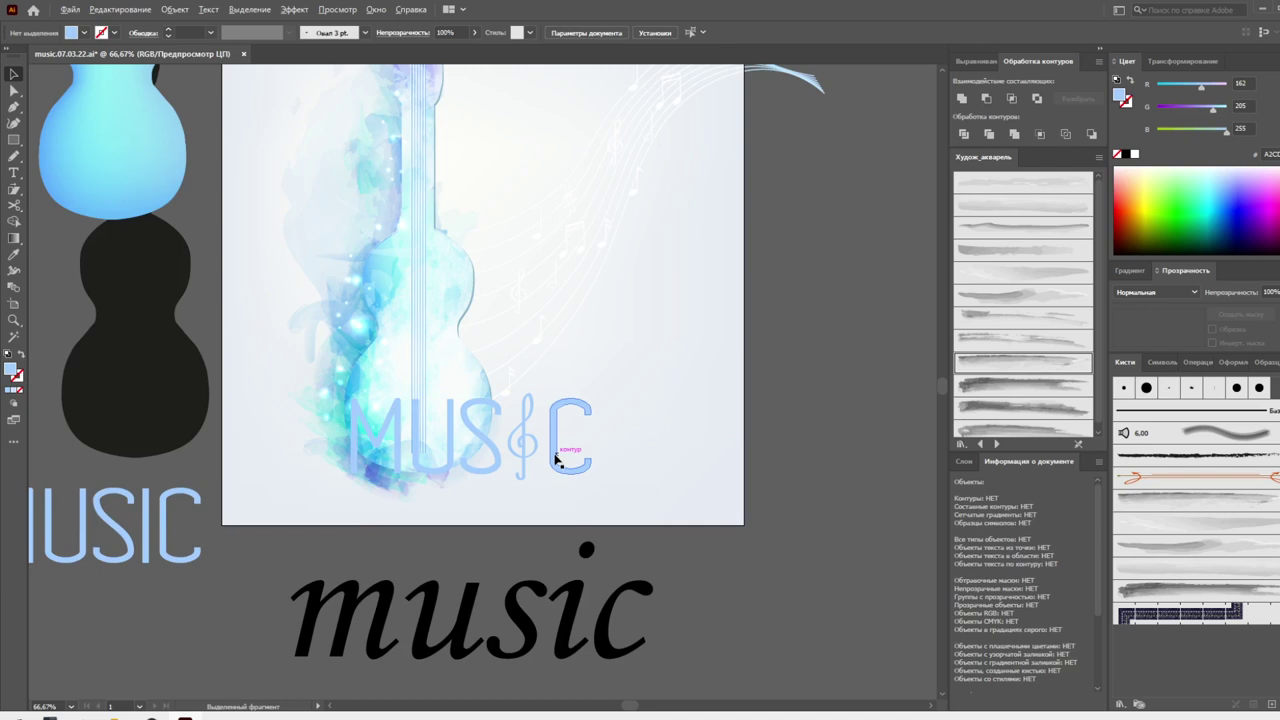
click(557, 458)
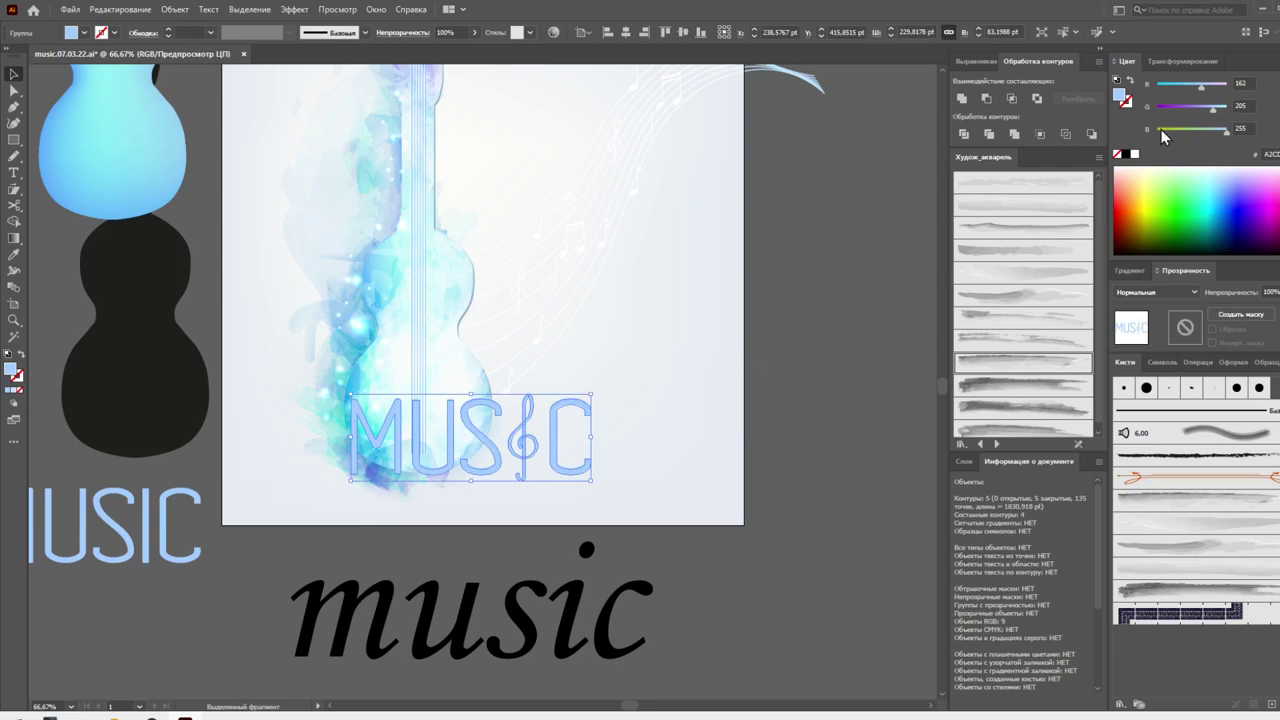
drag(1191, 107, 1200, 119)
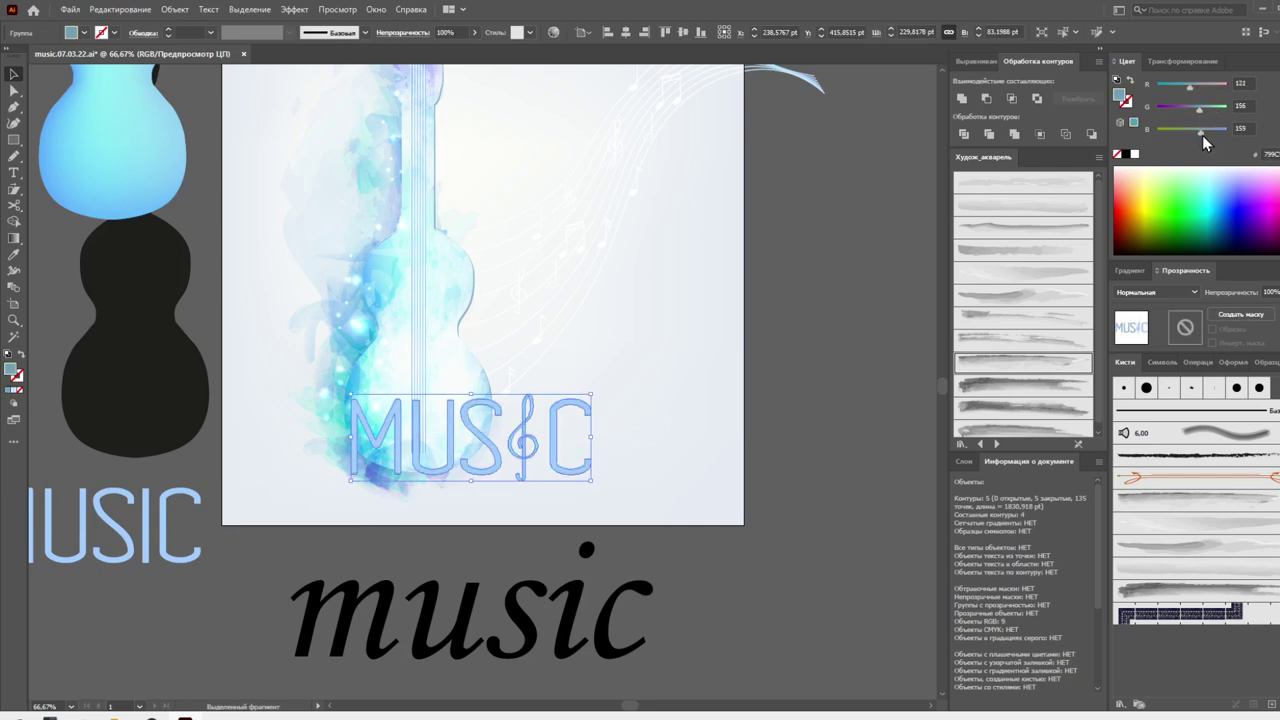
click(727, 412)
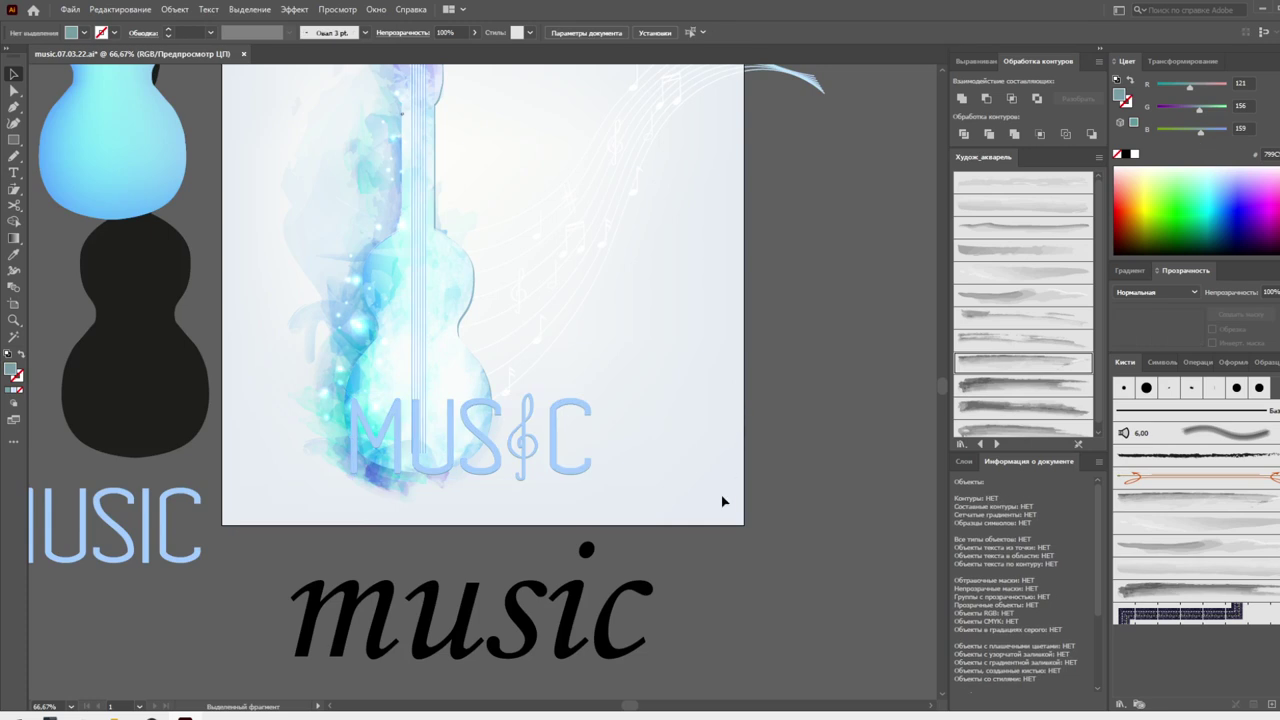
Narrow the MUSIC title by dragging its left bounding-box handle inward
scroll(723, 500, up, 1)
scroll(716, 500, up, 3)
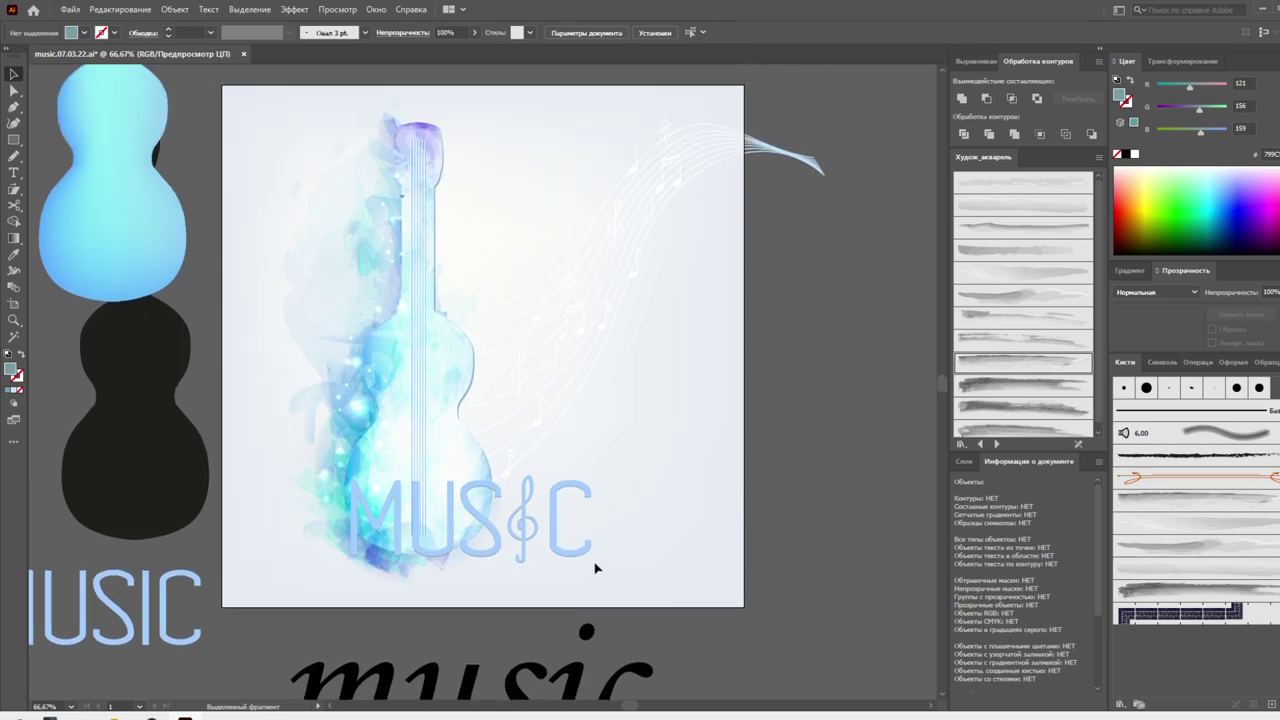
click(582, 553)
click(684, 584)
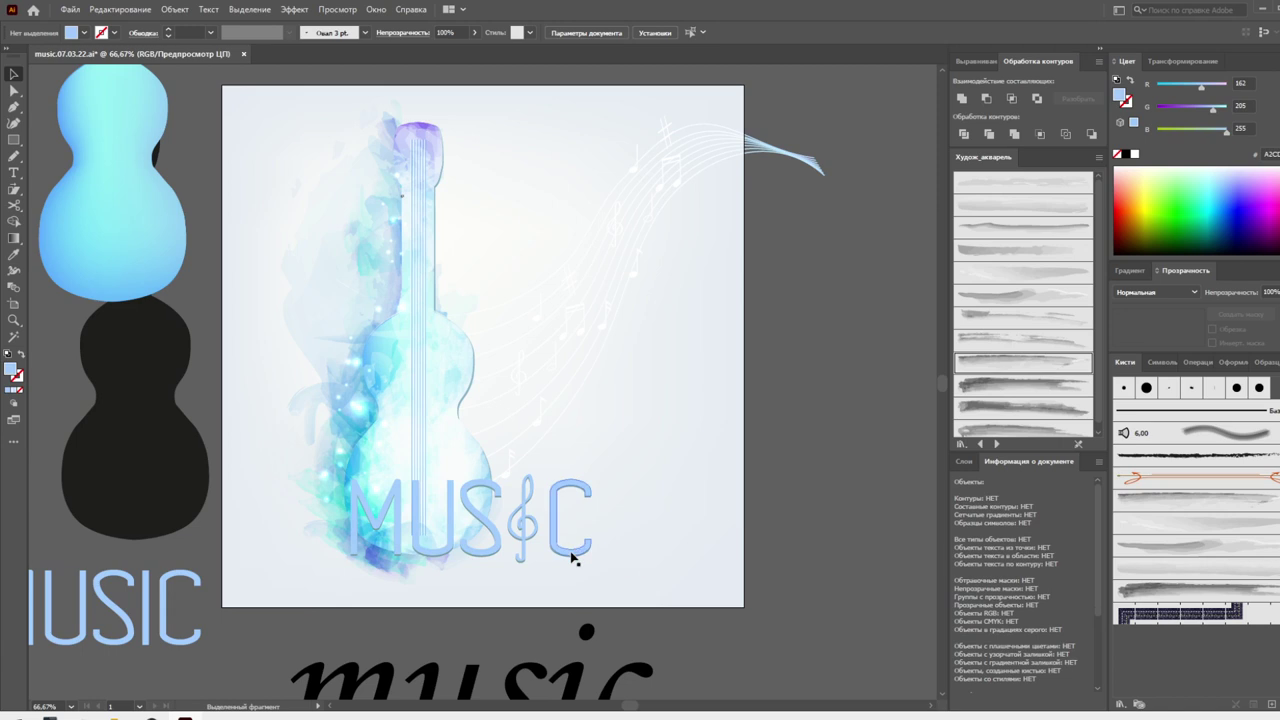
click(575, 555)
click(648, 574)
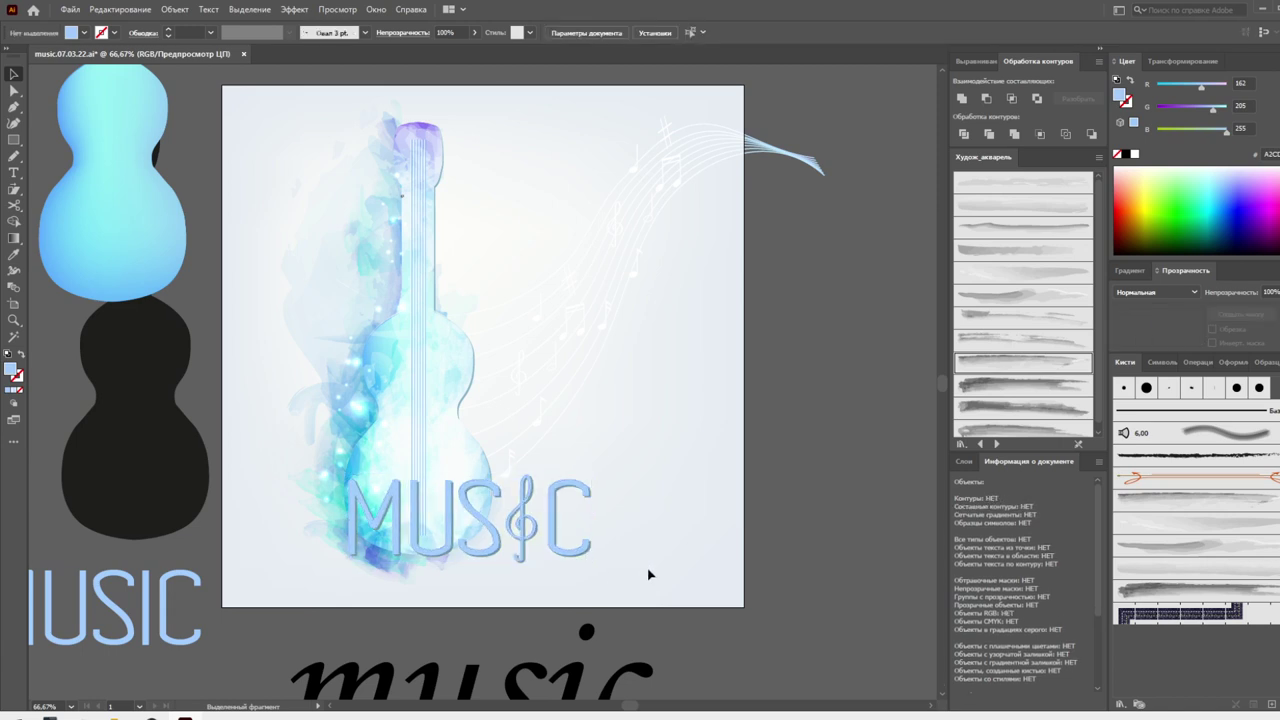
click(560, 540)
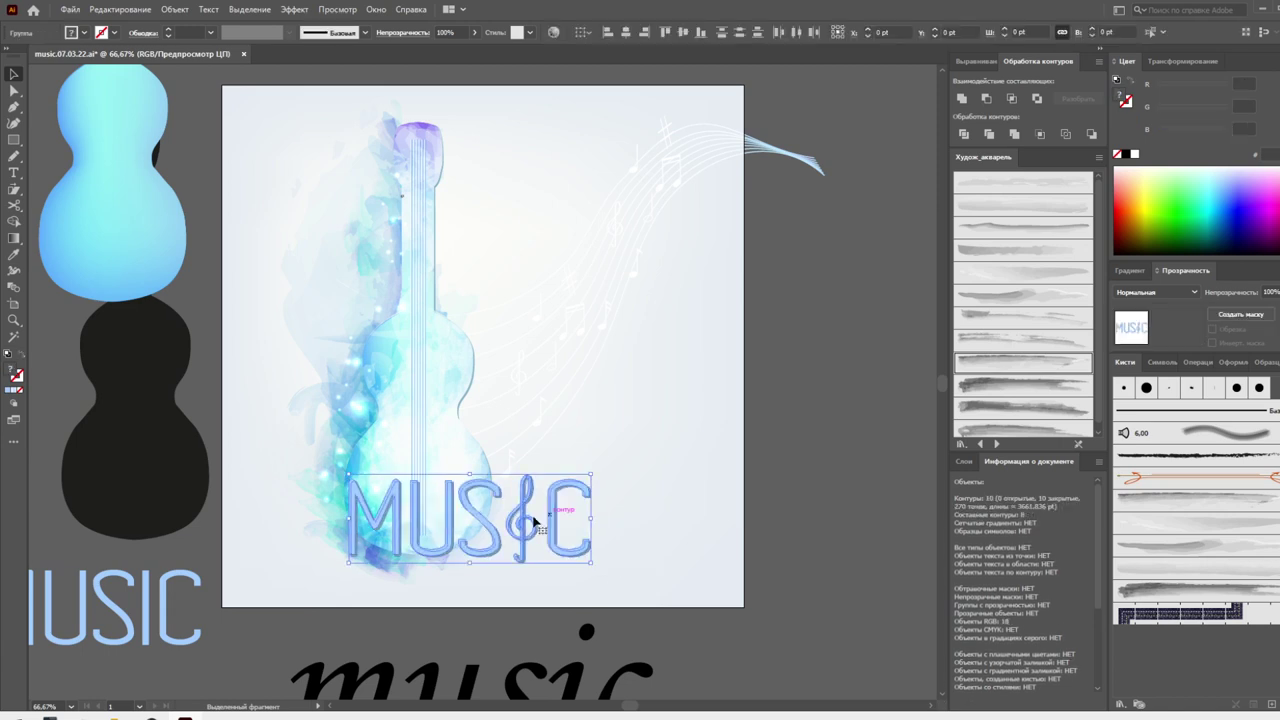
drag(346, 519, 397, 532)
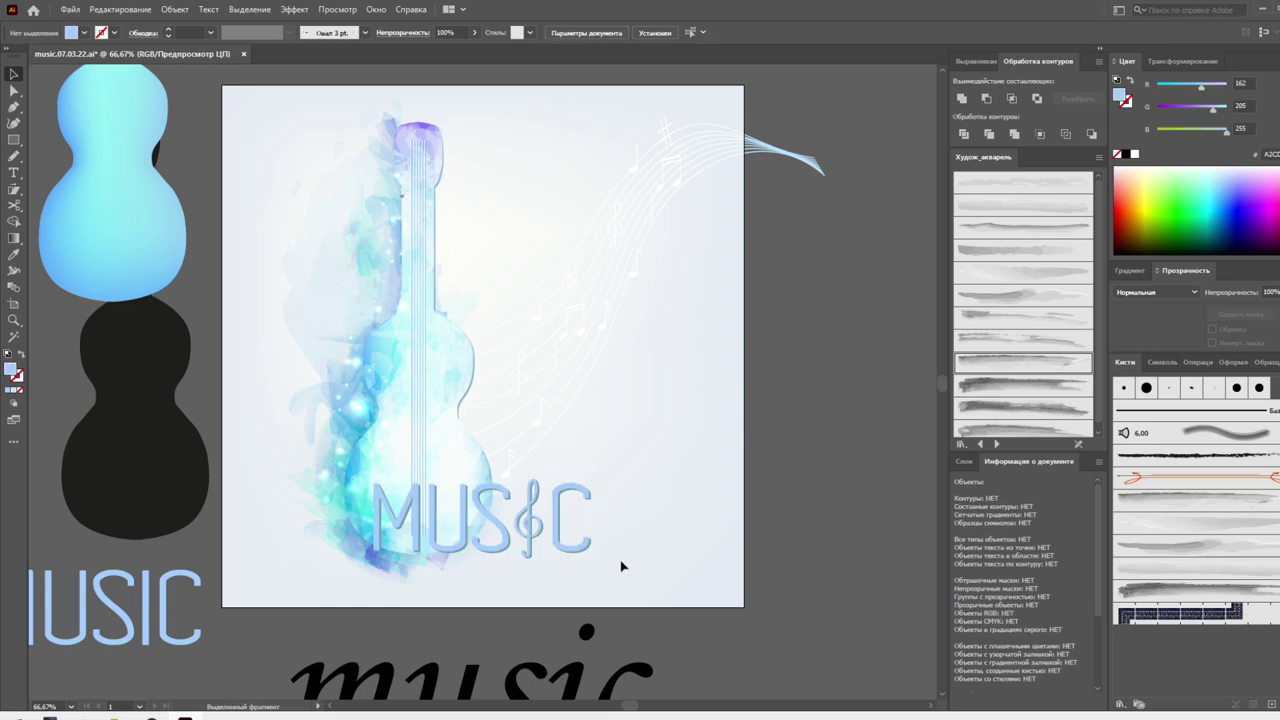
Recolour MUSIC with the aqua blue sampled from the gradient guitar shape
click(588, 549)
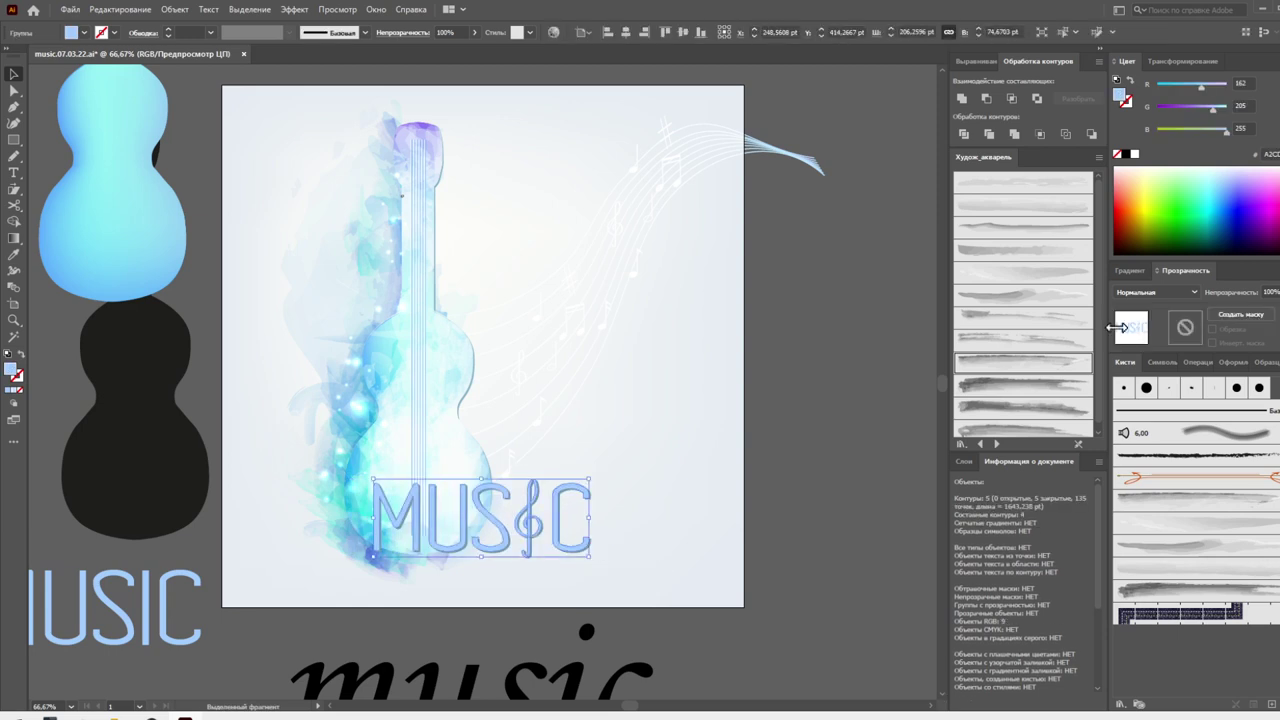
click(1131, 270)
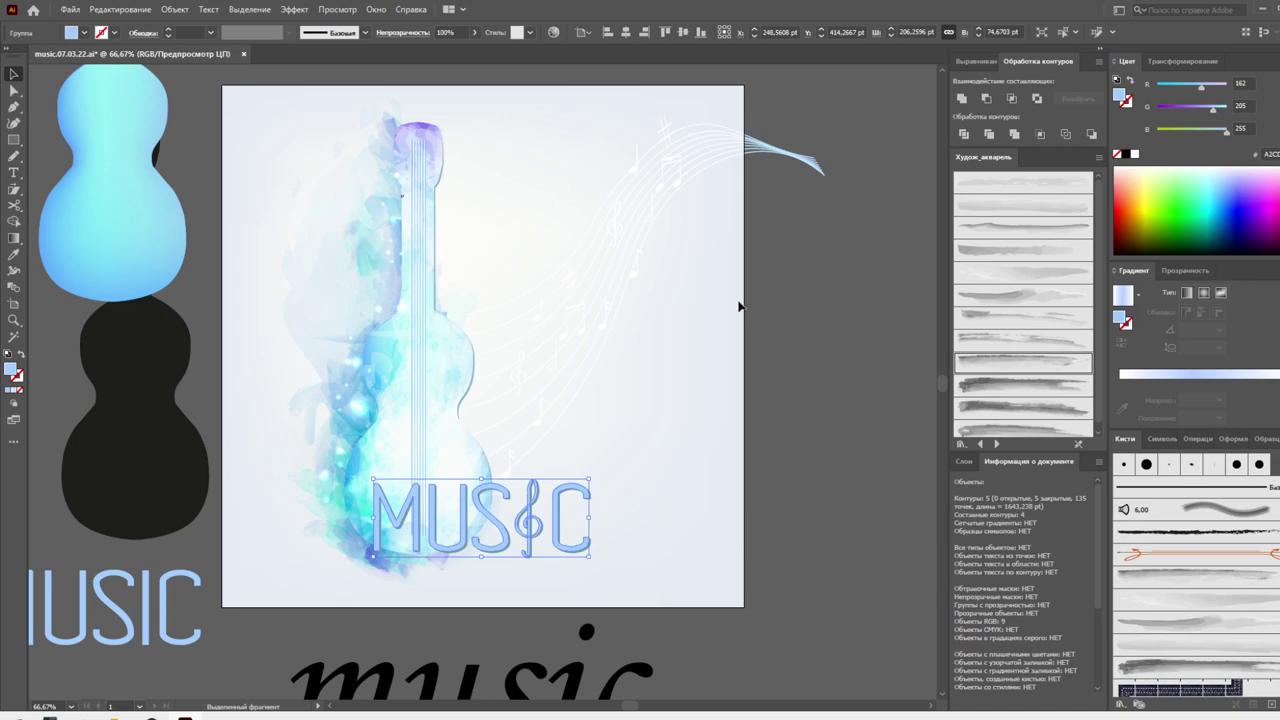
key(l)
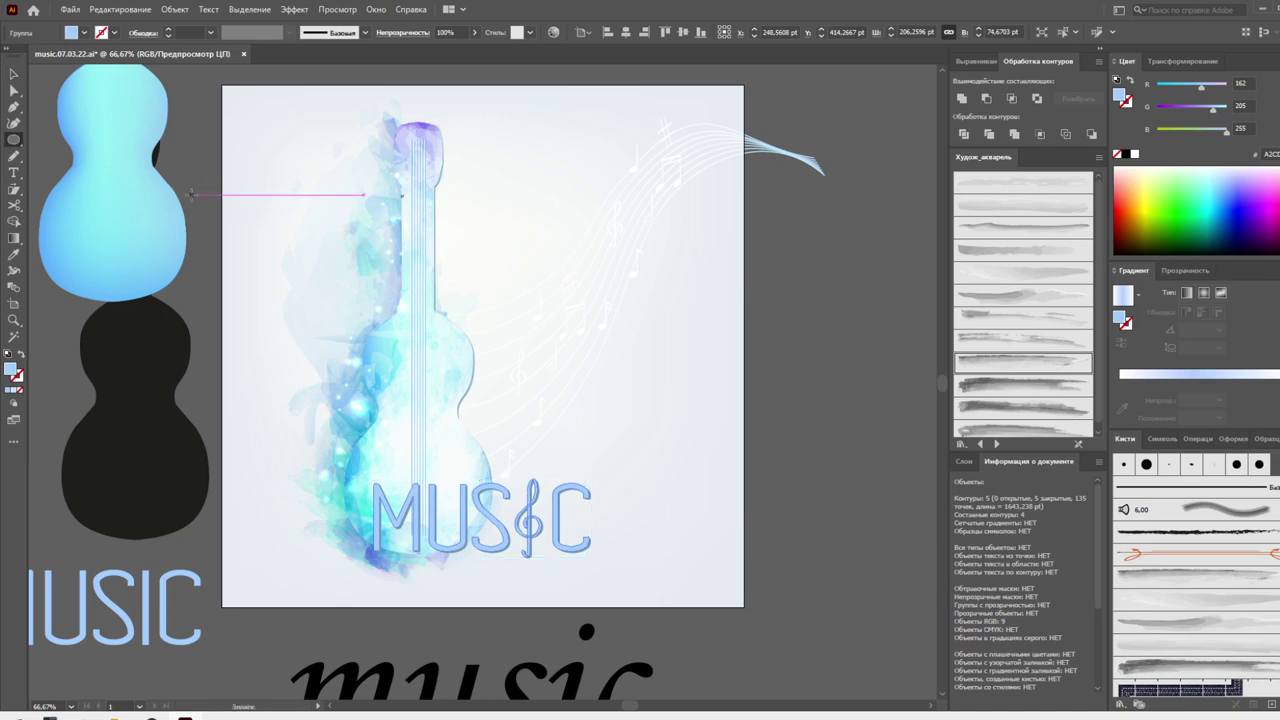
key(i)
click(186, 212)
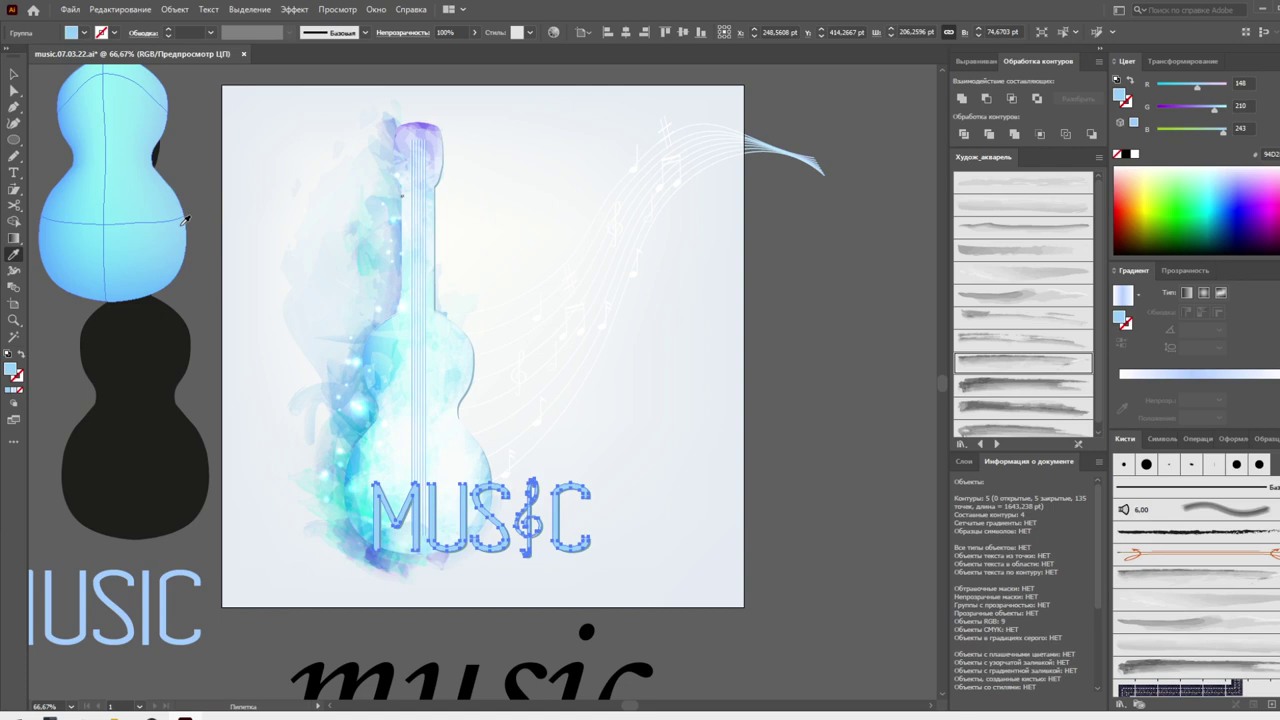
key(v)
click(768, 368)
scroll(768, 370, down, 2)
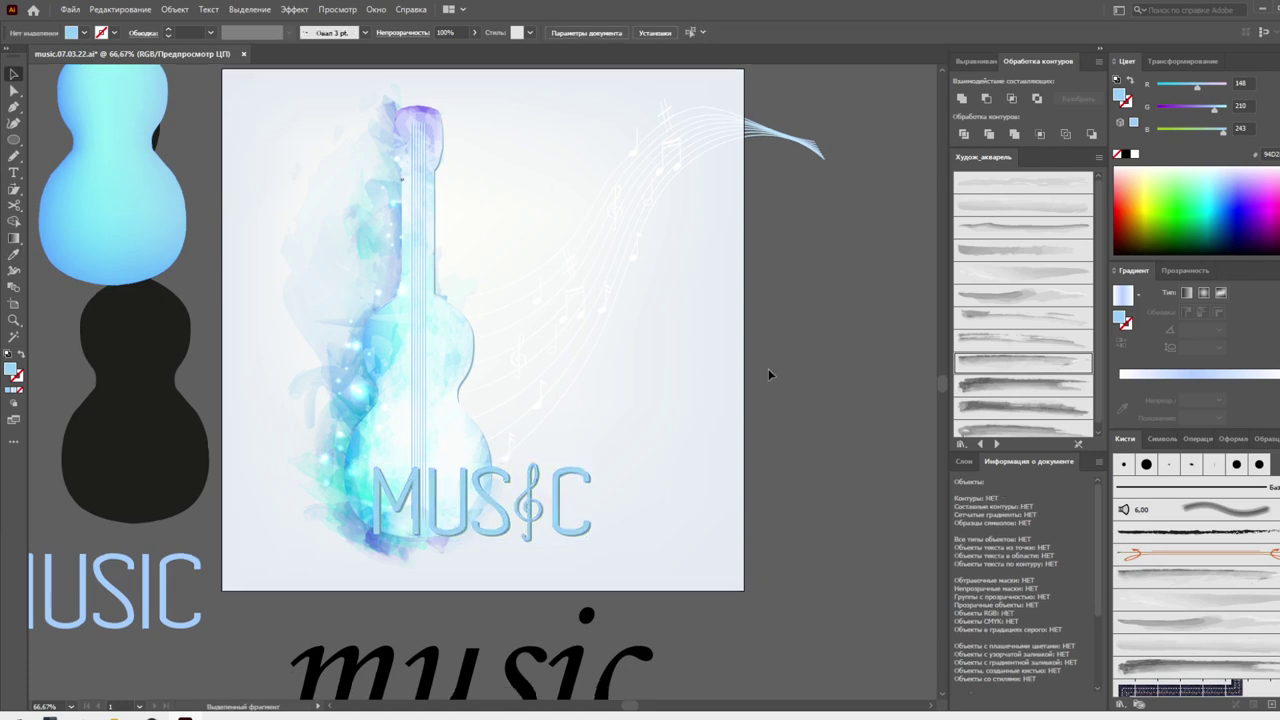
scroll(768, 368, down, 2)
scroll(767, 369, down, 1)
scroll(767, 369, up, 2)
scroll(767, 369, up, 2)
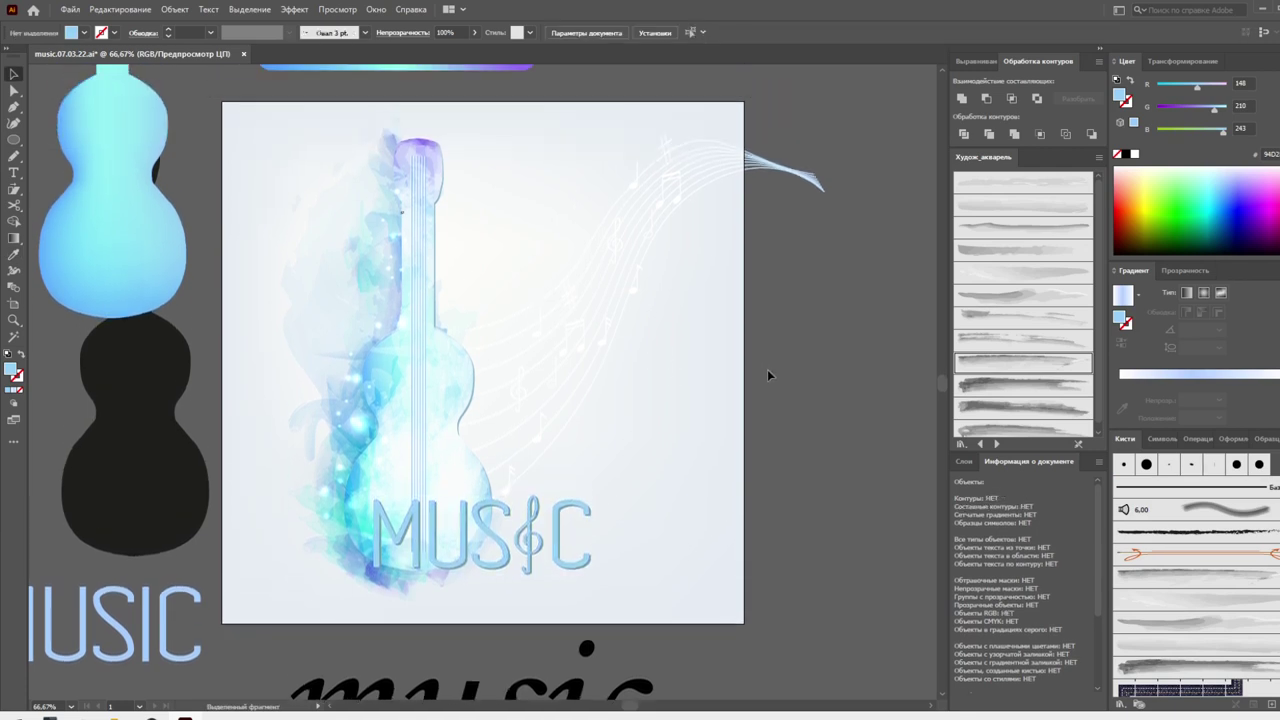